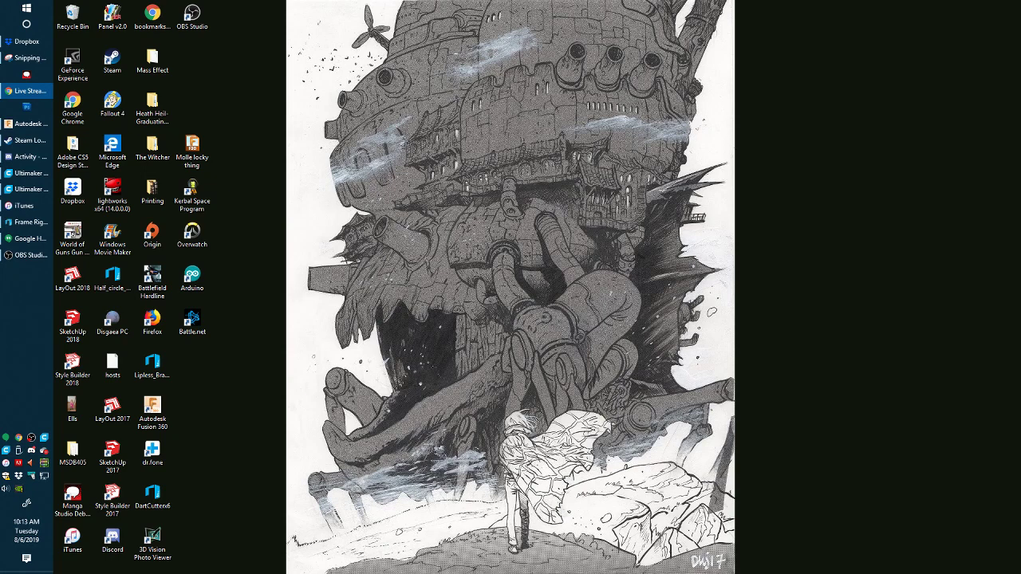
- Pop out the YouTube livestream's chat into its own window, clear the dashboard away and move the chat to the other monitor
{"action": "left_click_drag", "start_coordinate": [1020, 6], "coordinate": [680, 0]}
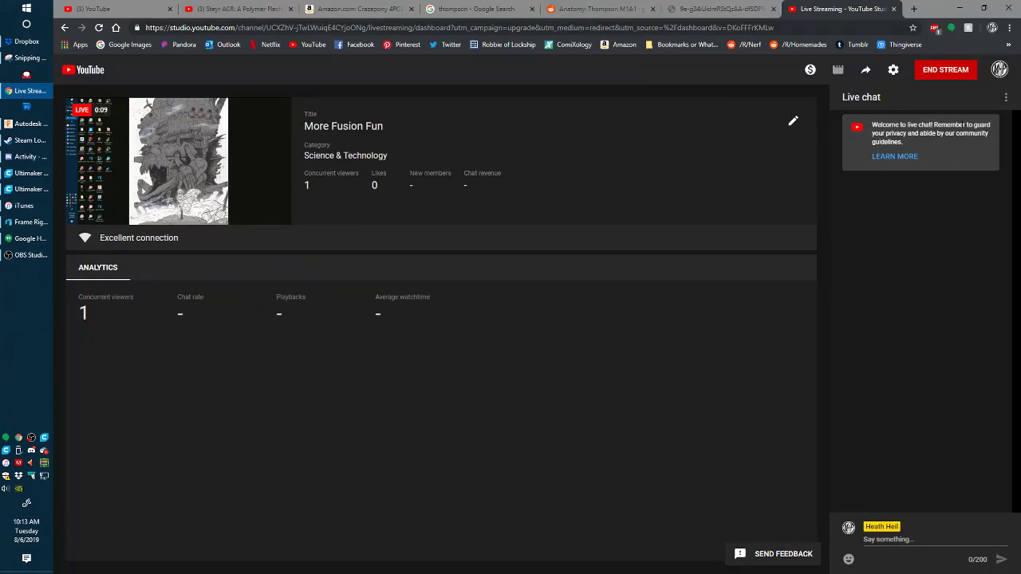
{"action": "left_click", "coordinate": [1006, 96]}
{"action": "left_click", "coordinate": [950, 142]}
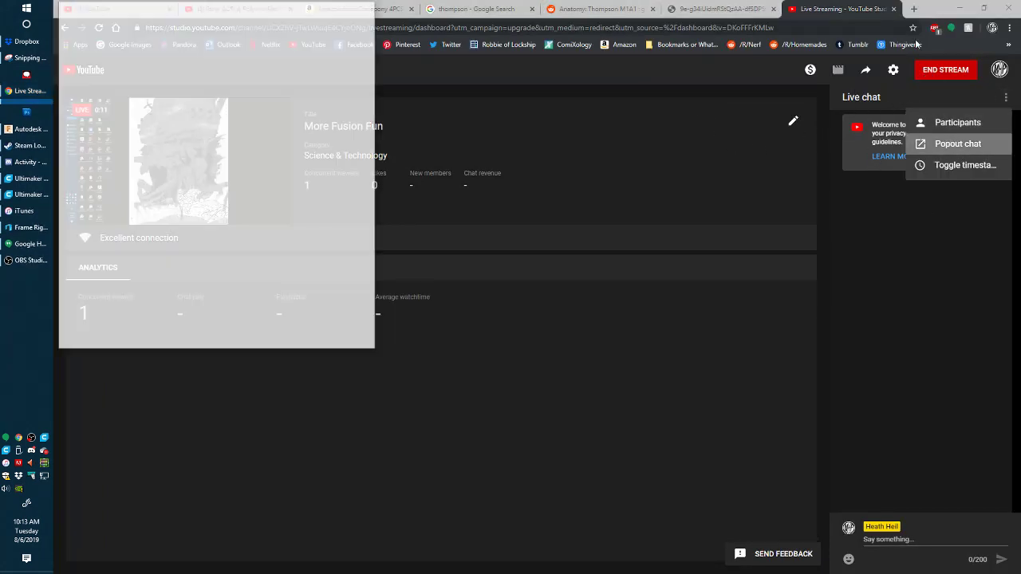
{"action": "left_click", "coordinate": [928, 9]}
{"action": "left_click", "coordinate": [960, 8]}
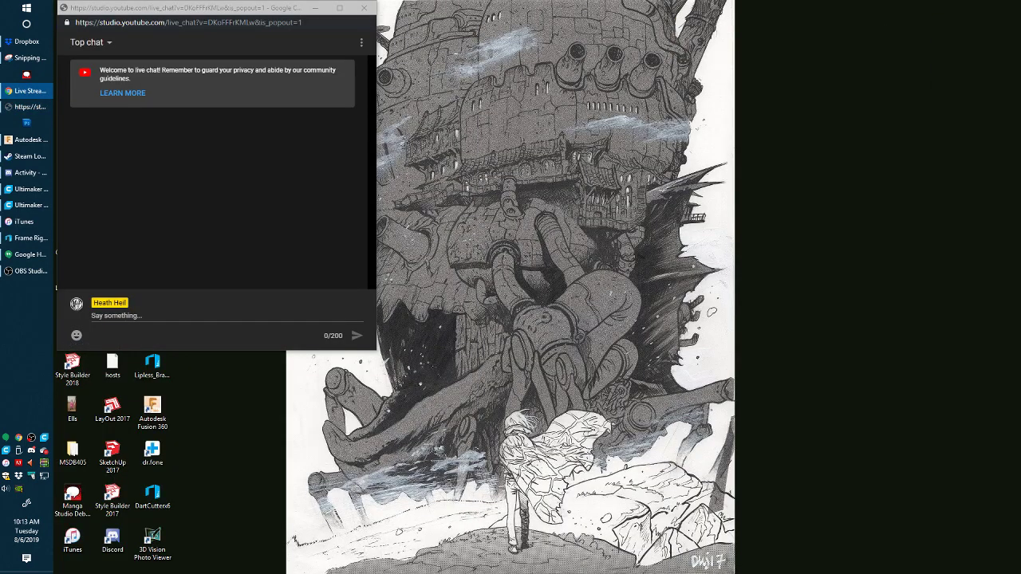
{"action": "left_click_drag", "start_coordinate": [243, 7], "coordinate": [1020, 335]}
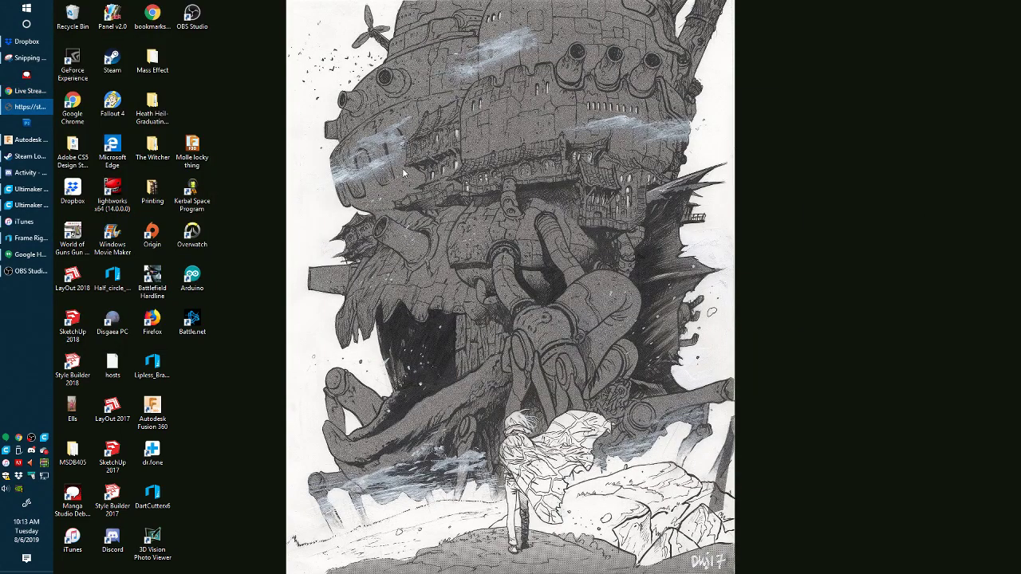
- Switch to Fusion 360 and examine the Thompson model's receiver, grip, magazine and barrel against the reference canvas
{"action": "left_click", "coordinate": [28, 140]}
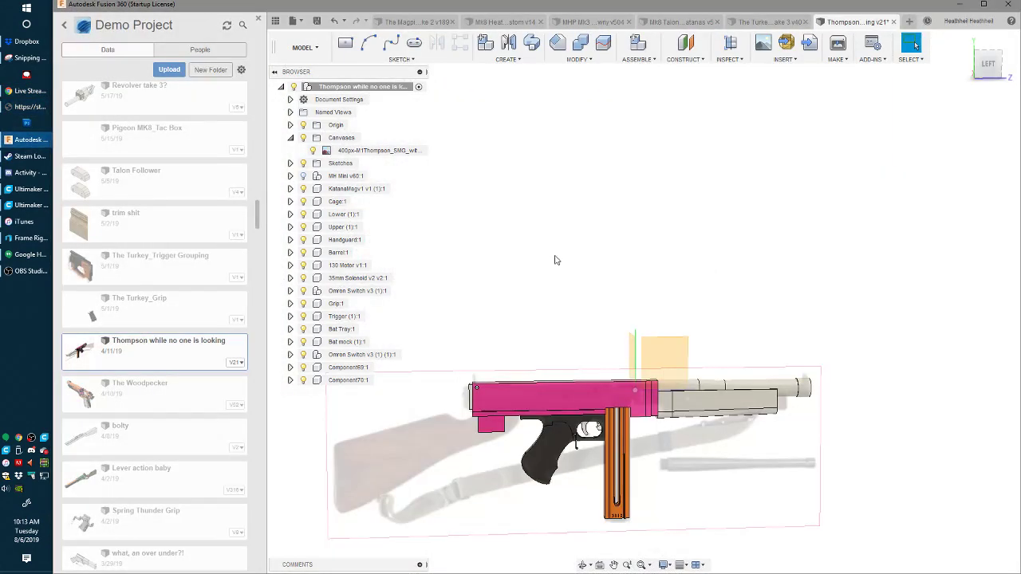
{"action": "scroll", "coordinate": [694, 287], "scroll_direction": "down", "scroll_amount": 2}
{"action": "scroll", "coordinate": [722, 264], "scroll_direction": "up", "scroll_amount": 5}
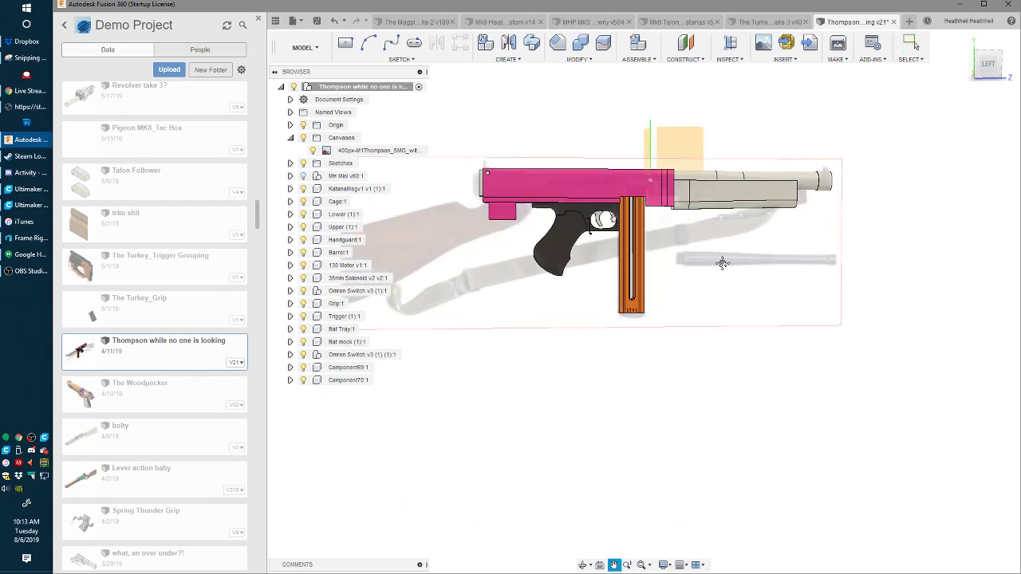
{"action": "scroll", "coordinate": [741, 413], "scroll_direction": "up", "scroll_amount": 1}
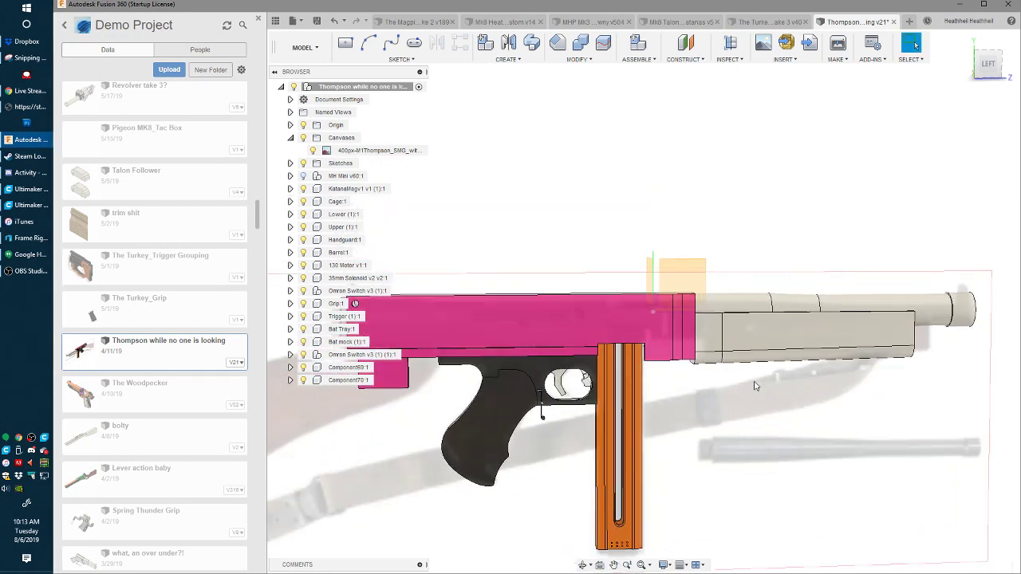
{"action": "middle_click_drag", "start_coordinate": [782, 467], "coordinate": [893, 200]}
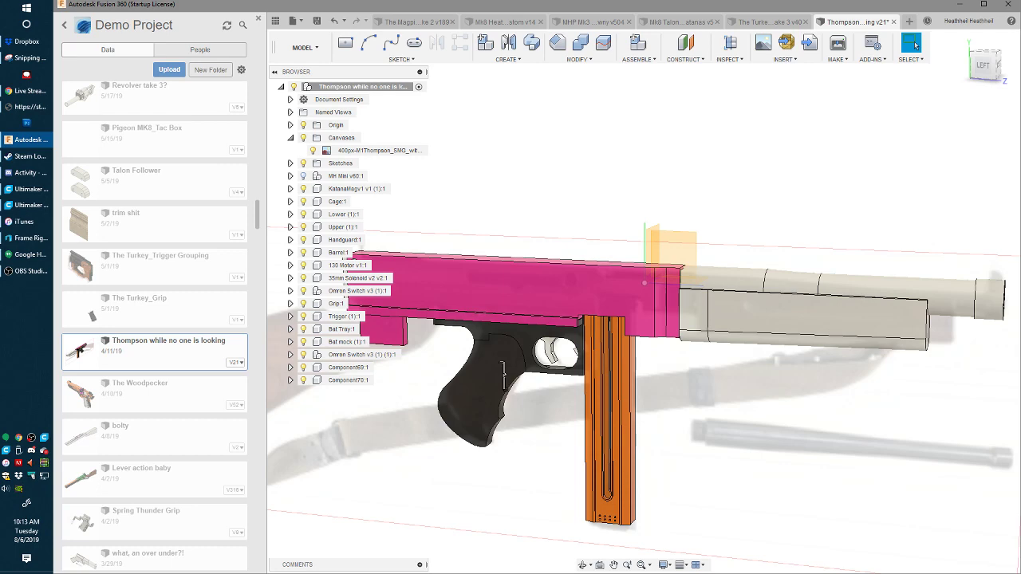
{"action": "scroll", "coordinate": [718, 303], "scroll_direction": "up", "scroll_amount": 2}
{"action": "scroll", "coordinate": [622, 343], "scroll_direction": "down", "scroll_amount": 4}
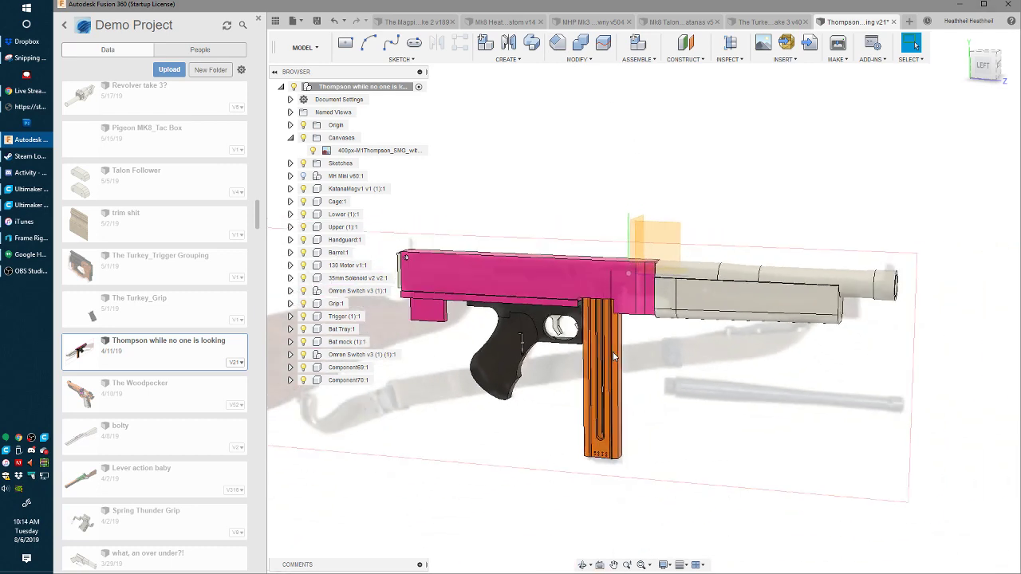
{"action": "scroll", "coordinate": [621, 351], "scroll_direction": "up", "scroll_amount": 1}
{"action": "middle_click_drag", "start_coordinate": [636, 351], "coordinate": [669, 375]}
{"action": "scroll", "coordinate": [685, 386], "scroll_direction": "up", "scroll_amount": 1}
{"action": "scroll", "coordinate": [684, 386], "scroll_direction": "down", "scroll_amount": 1}
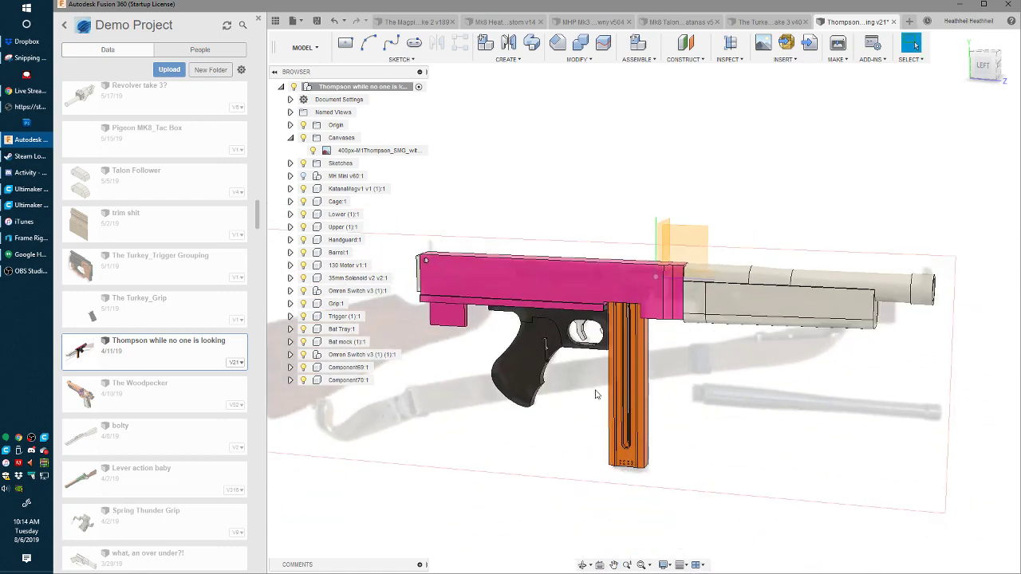
{"action": "middle_click_drag", "start_coordinate": [596, 390], "coordinate": [718, 375], "text": "shift"}
{"action": "scroll", "coordinate": [590, 503], "scroll_direction": "up", "scroll_amount": 2}
{"action": "middle_click_drag", "start_coordinate": [578, 411], "coordinate": [632, 300]}
{"action": "middle_click_drag", "start_coordinate": [604, 346], "coordinate": [837, 358], "text": "shift"}
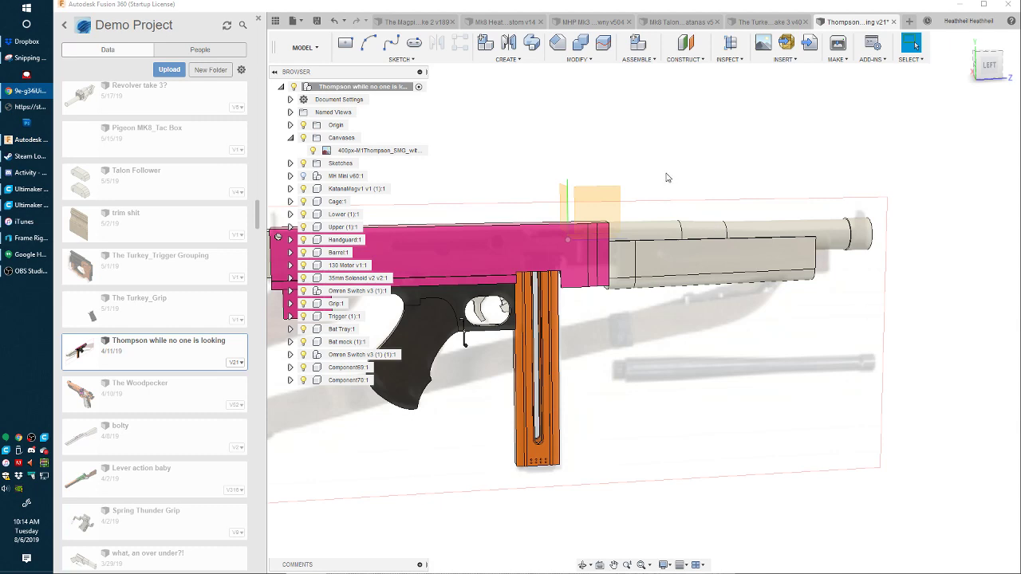
{"action": "scroll", "coordinate": [841, 219], "scroll_direction": "up", "scroll_amount": 3}
{"action": "middle_click_drag", "start_coordinate": [910, 247], "coordinate": [869, 200], "text": "shift"}
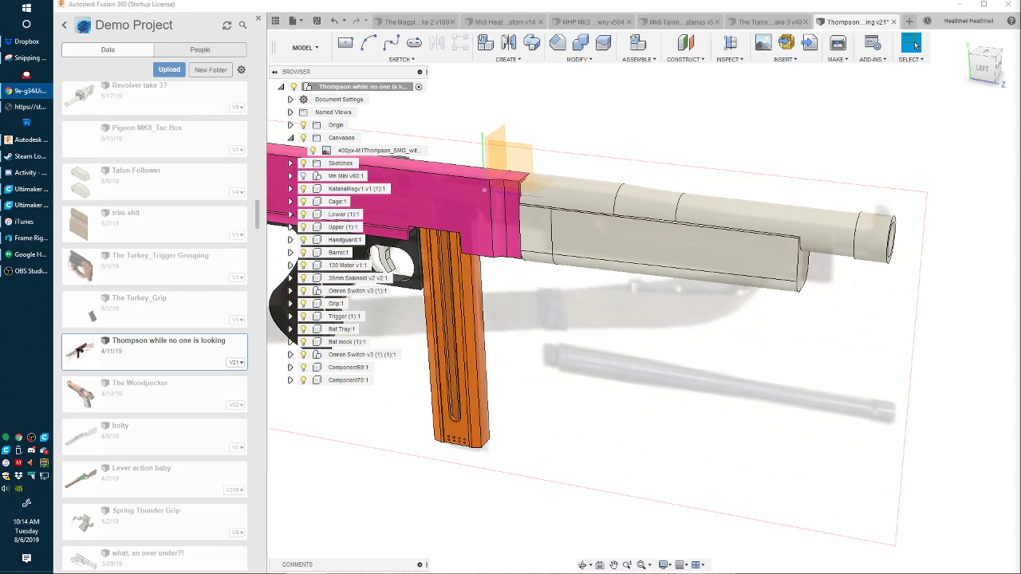
{"action": "middle_click_drag", "start_coordinate": [588, 272], "coordinate": [613, 322]}
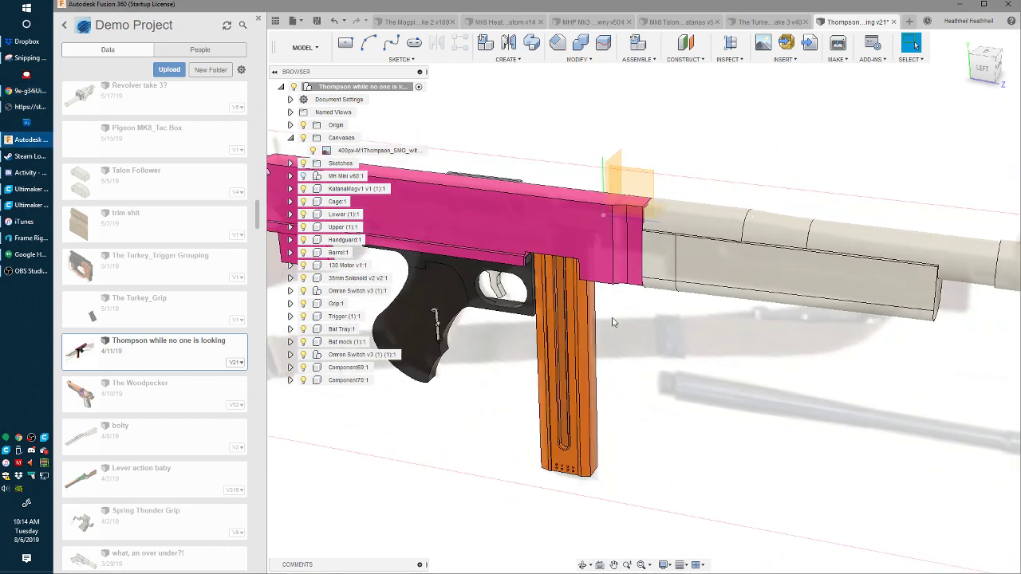
{"action": "middle_click_drag", "start_coordinate": [611, 284], "coordinate": [635, 271], "text": "shift"}
{"action": "middle_click_drag", "start_coordinate": [635, 271], "coordinate": [783, 299]}
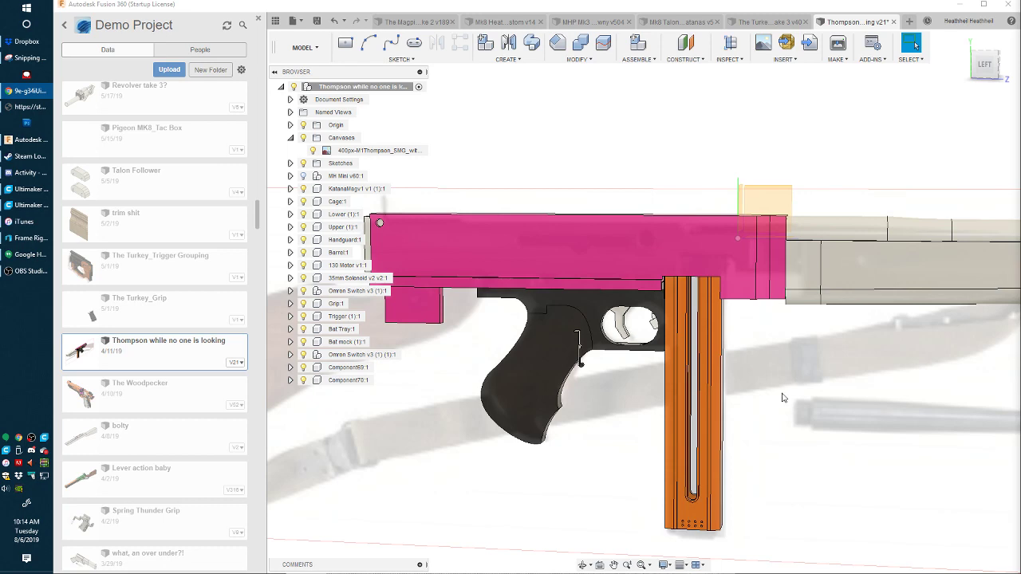
{"action": "middle_click_drag", "start_coordinate": [559, 425], "coordinate": [638, 478], "text": "shift"}
{"action": "middle_click_drag", "start_coordinate": [480, 375], "coordinate": [532, 411], "text": "shift"}
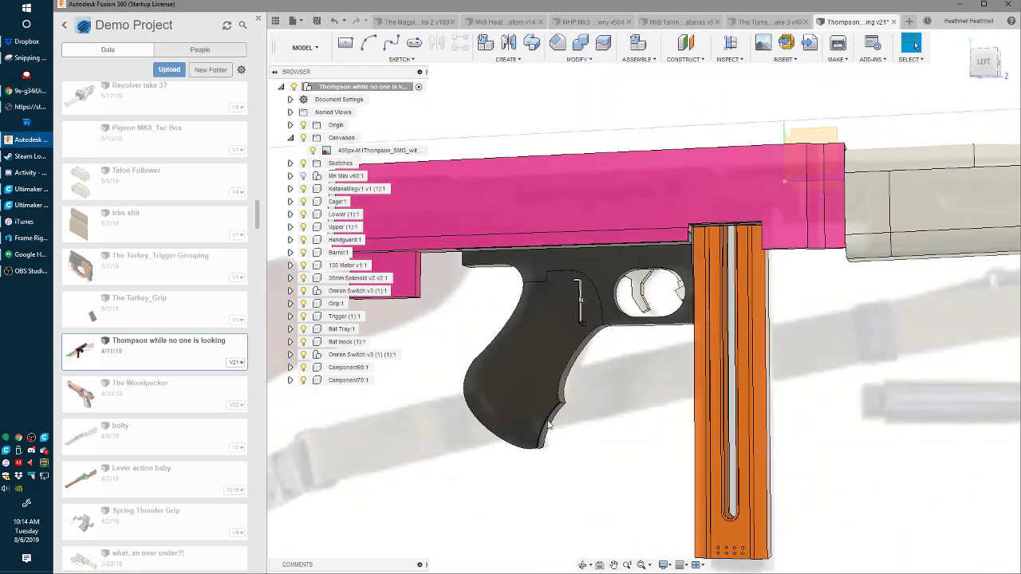
- Apply an equal-distance chamfer to the upper and lower front edges of the grip
{"action": "left_click", "coordinate": [555, 403]}
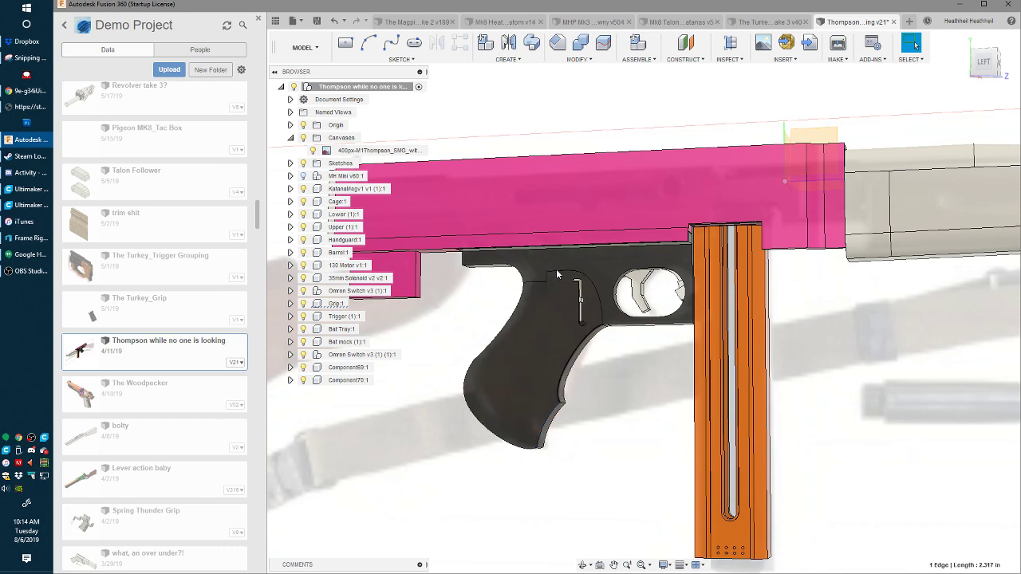
{"action": "left_click", "coordinate": [559, 44]}
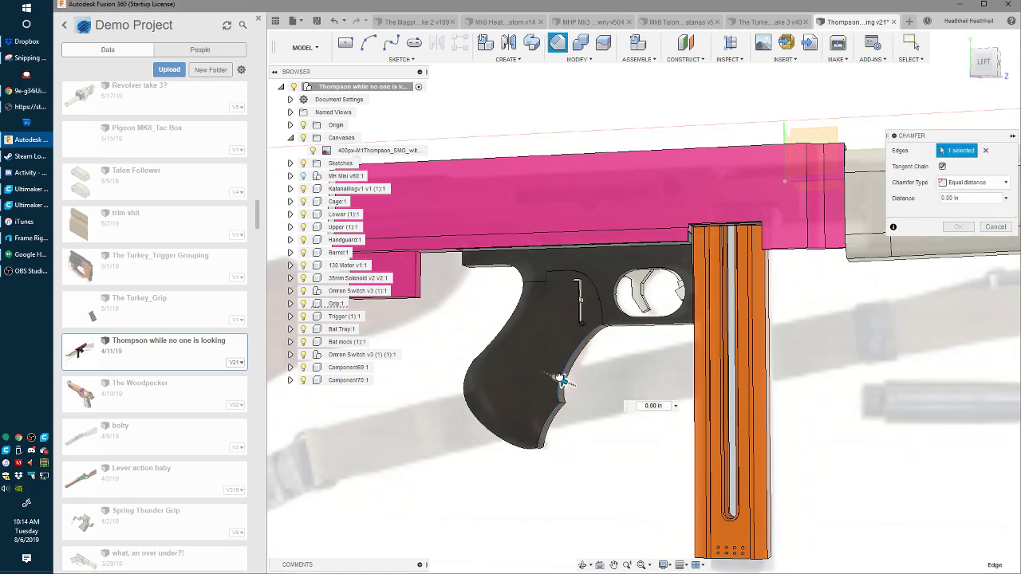
{"action": "left_click_drag", "start_coordinate": [556, 373], "coordinate": [562, 380]}
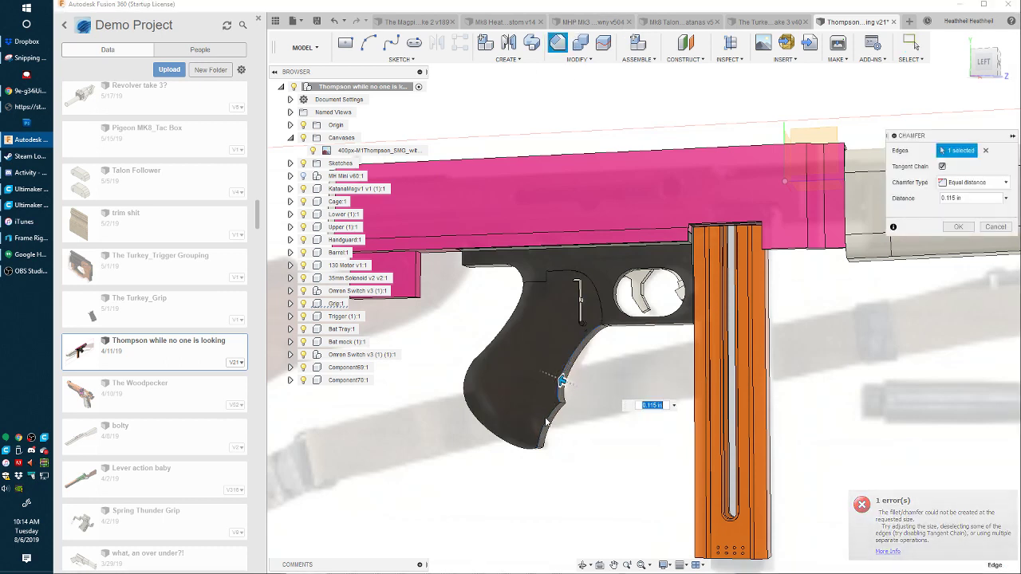
{"action": "left_click", "coordinate": [542, 419]}
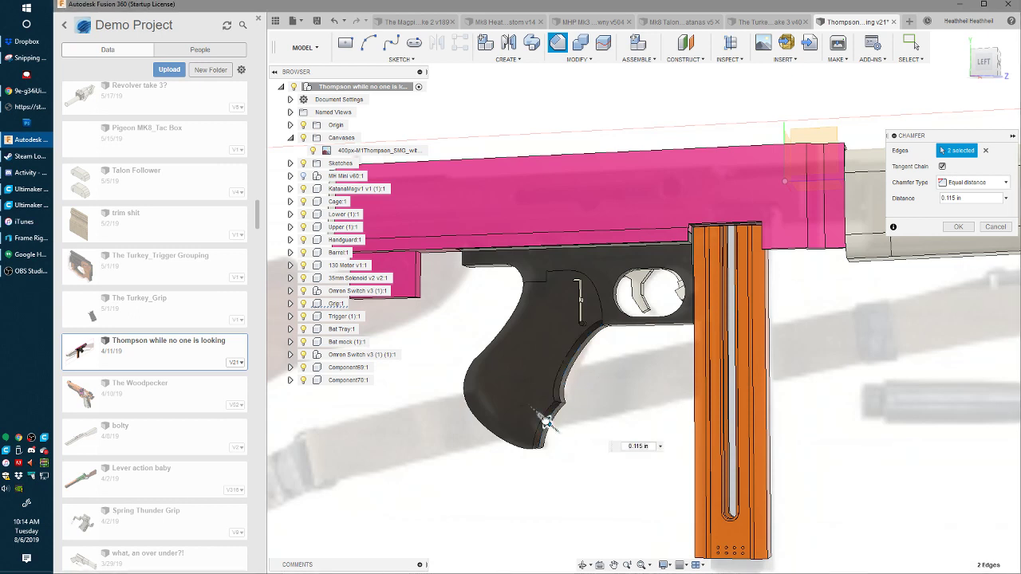
{"action": "left_click_drag", "start_coordinate": [543, 419], "coordinate": [547, 421]}
{"action": "key", "text": "Return"}
- Fillet the two edges along the front of the grip with a constant radius of 0.392 in
{"action": "middle_click_drag", "start_coordinate": [582, 422], "coordinate": [719, 298], "text": "shift"}
{"action": "scroll", "coordinate": [532, 336], "scroll_direction": "up", "scroll_amount": 5}
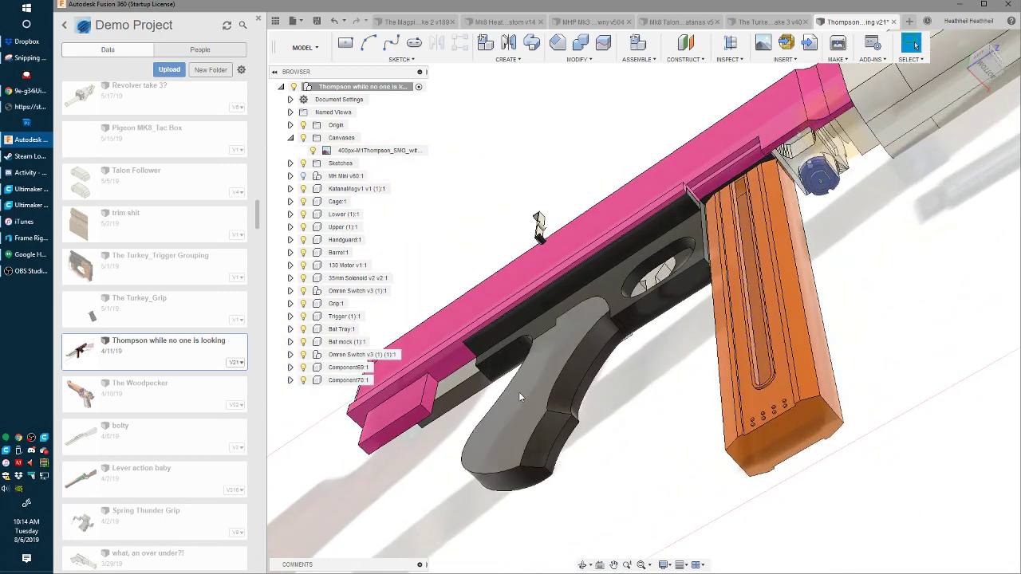
{"action": "key", "text": "f"}
{"action": "left_click", "coordinate": [561, 439]}
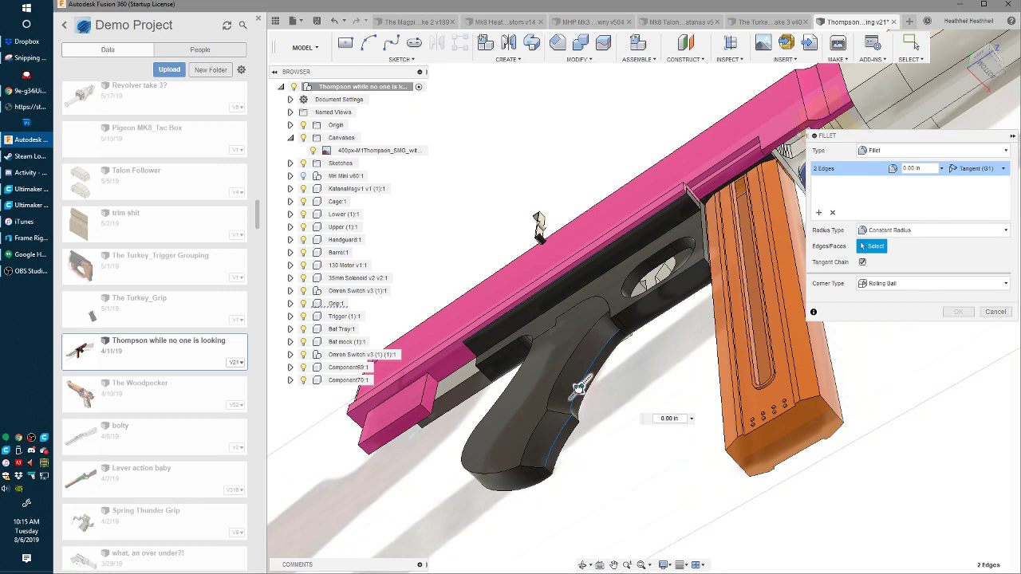
{"action": "left_click_drag", "start_coordinate": [579, 387], "coordinate": [578, 388]}
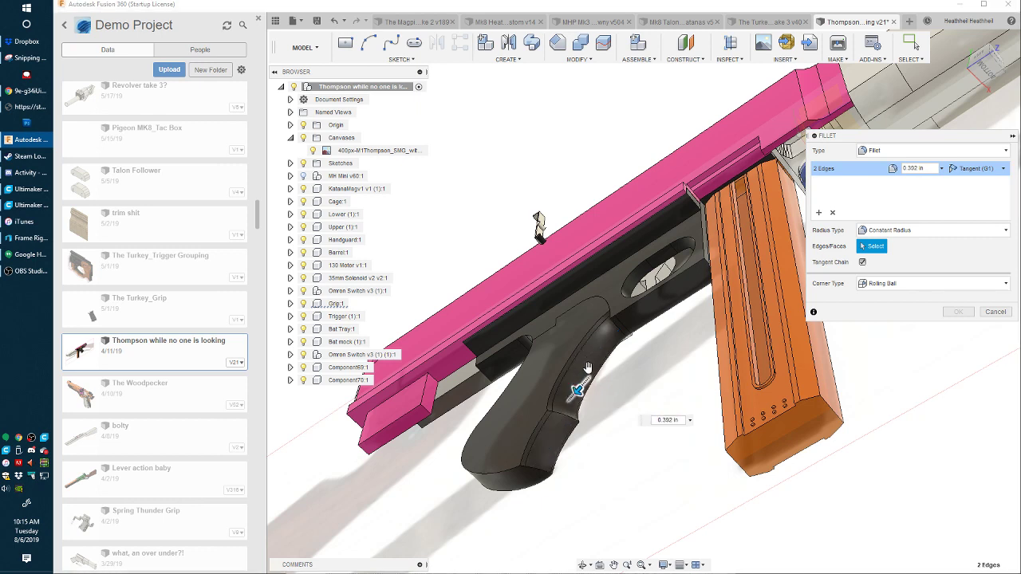
{"action": "key", "text": "Return"}
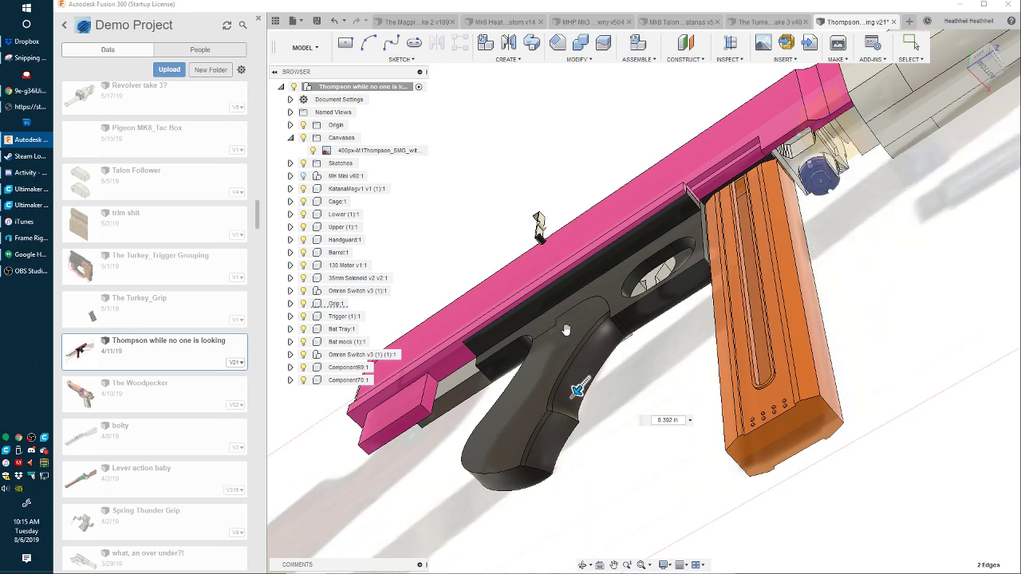
{"action": "middle_click_drag", "start_coordinate": [597, 327], "coordinate": [915, 45], "text": "shift"}
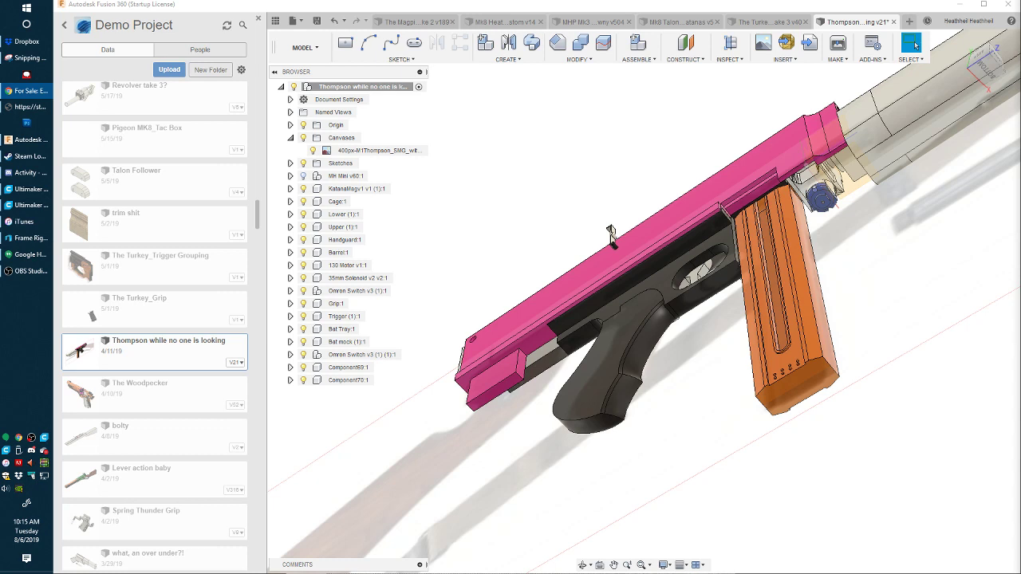
{"action": "left_click", "coordinate": [693, 104]}
{"action": "middle_click_drag", "start_coordinate": [696, 179], "coordinate": [749, 387]}
{"action": "left_click", "coordinate": [914, 45]}
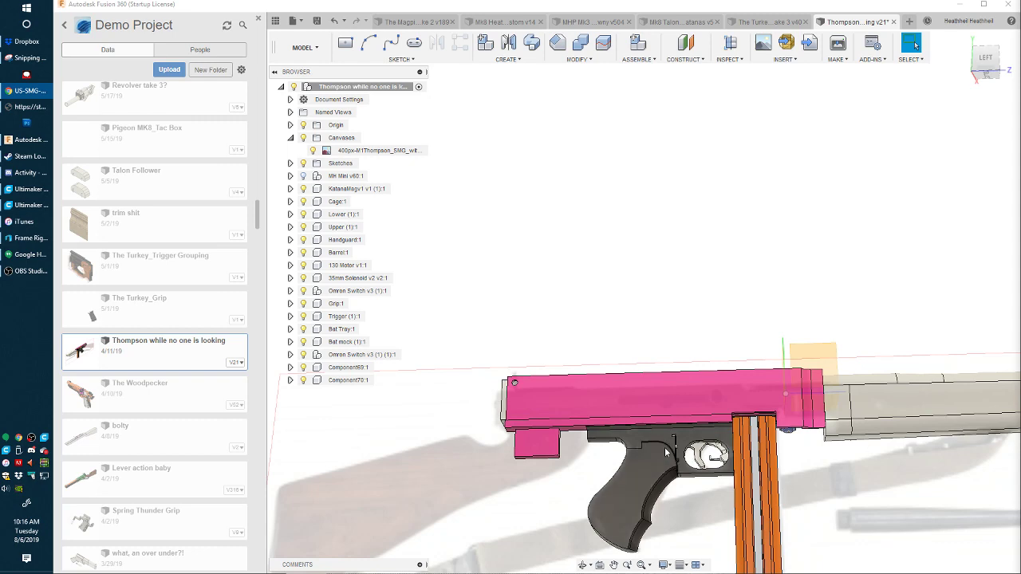
- Move the upper curved front face of the grip, below the trigger guard, slightly outward
{"action": "middle_click_drag", "start_coordinate": [660, 433], "coordinate": [528, 436], "text": "shift"}
{"action": "scroll", "coordinate": [666, 426], "scroll_direction": "up", "scroll_amount": 8}
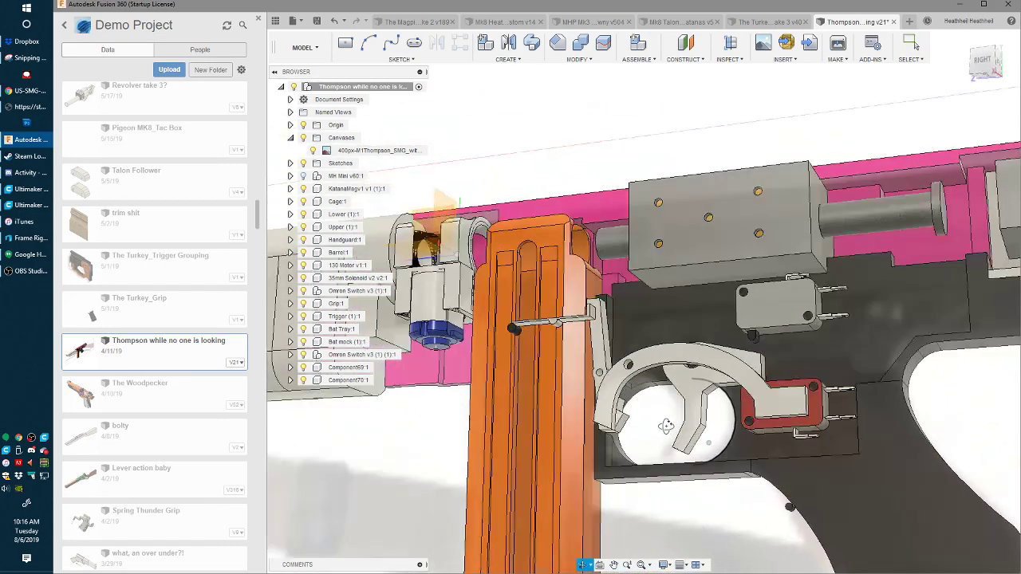
{"action": "middle_click_drag", "start_coordinate": [666, 426], "coordinate": [798, 435], "text": "shift"}
{"action": "scroll", "coordinate": [761, 381], "scroll_direction": "up", "scroll_amount": 2}
{"action": "middle_click_drag", "start_coordinate": [641, 455], "coordinate": [780, 464]}
{"action": "left_click", "coordinate": [762, 431]}
{"action": "middle_click_drag", "start_coordinate": [762, 431], "coordinate": [770, 399], "text": "shift"}
{"action": "key", "text": "m"}
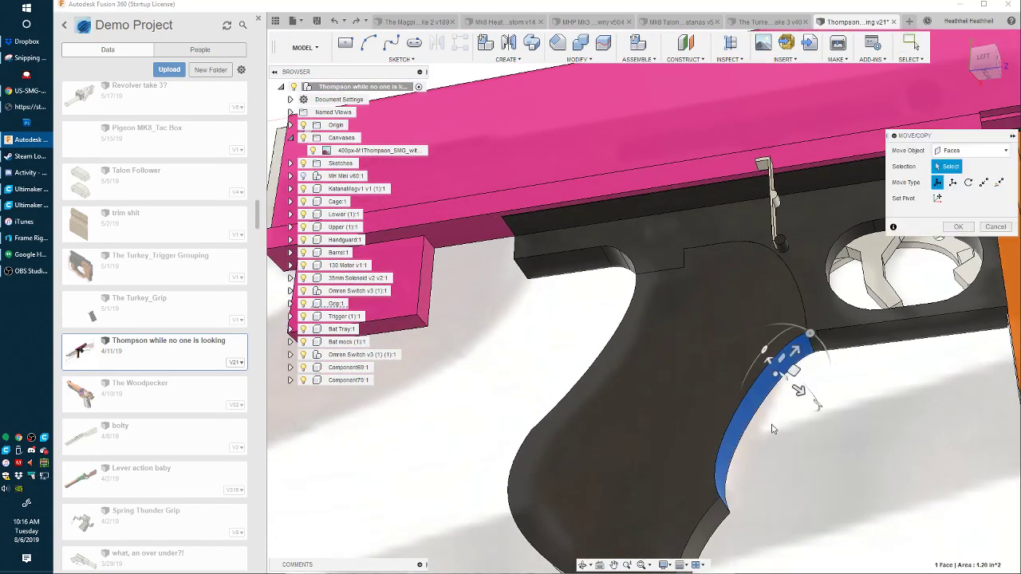
{"action": "left_click_drag", "start_coordinate": [795, 396], "coordinate": [806, 396]}
{"action": "key", "text": "Return"}
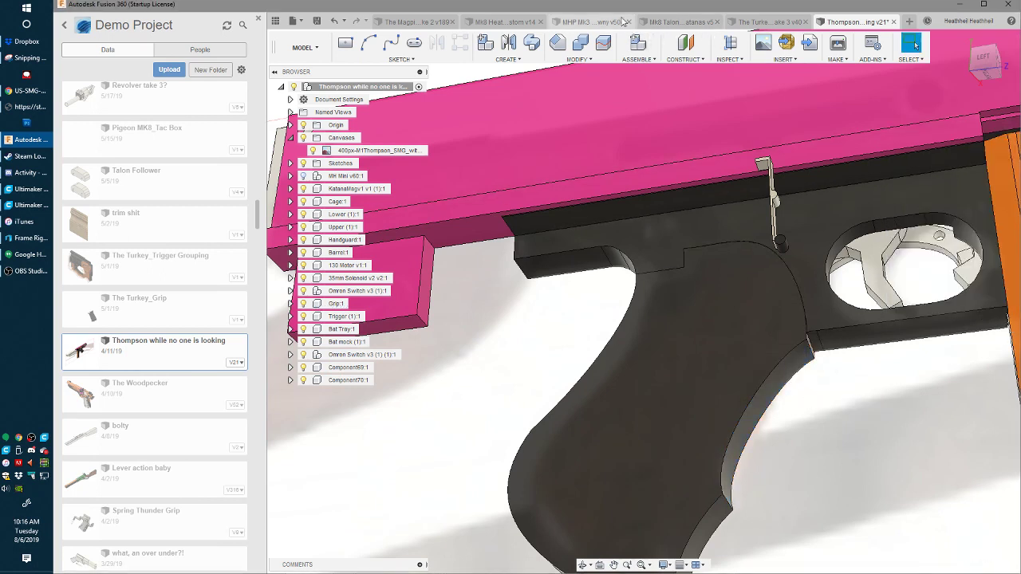
{"action": "left_click", "coordinate": [557, 42]}
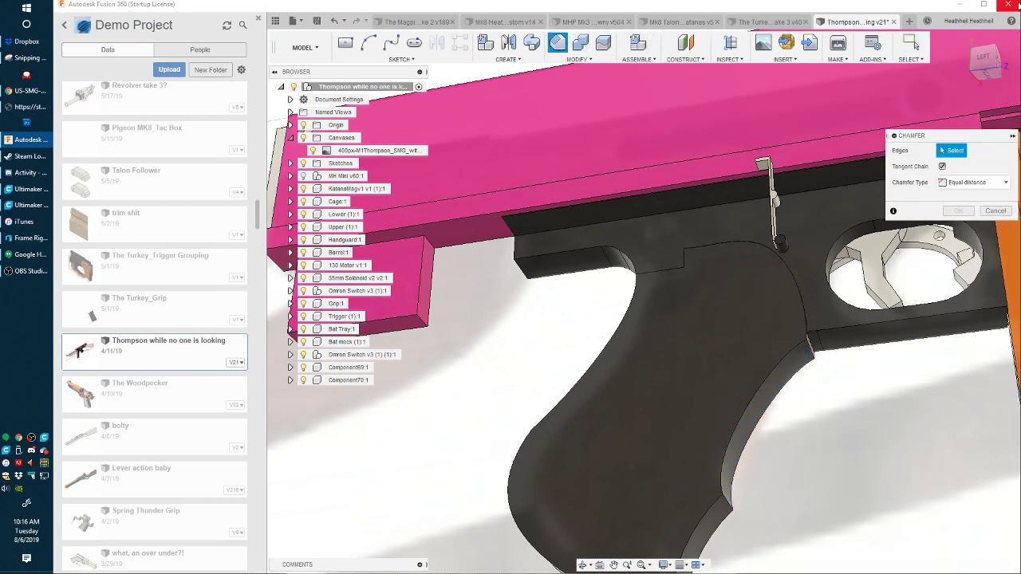
{"action": "left_click", "coordinate": [737, 418]}
{"action": "left_click", "coordinate": [701, 523]}
{"action": "middle_click_drag", "start_coordinate": [701, 522], "coordinate": [680, 506], "text": "shift"}
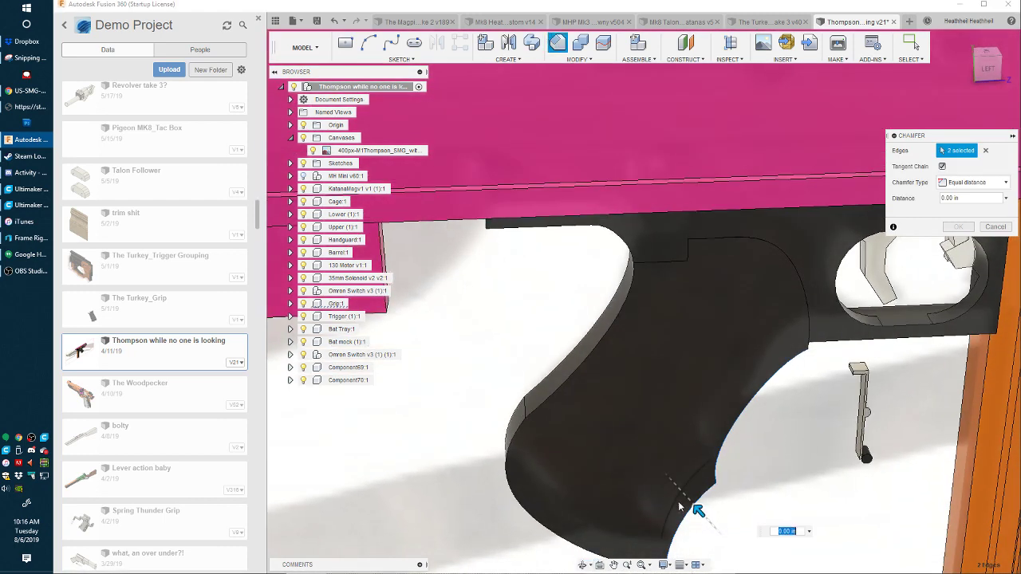
{"action": "mouse_move", "coordinate": [698, 510]}
{"action": "left_mouse_down"}
{"action": "mouse_move", "coordinate": [683, 490]}
{"action": "mouse_move", "coordinate": [690, 504]}
{"action": "left_mouse_up"}
{"action": "middle_click_drag", "start_coordinate": [615, 355], "coordinate": [559, 328], "text": "shift"}
{"action": "key", "text": "Escape"}
- Chamfer the grip's two curved front edges on the outer side, above and below the finger notch, with an equal distance
{"action": "middle_click_drag", "start_coordinate": [659, 320], "coordinate": [709, 346], "text": "shift"}
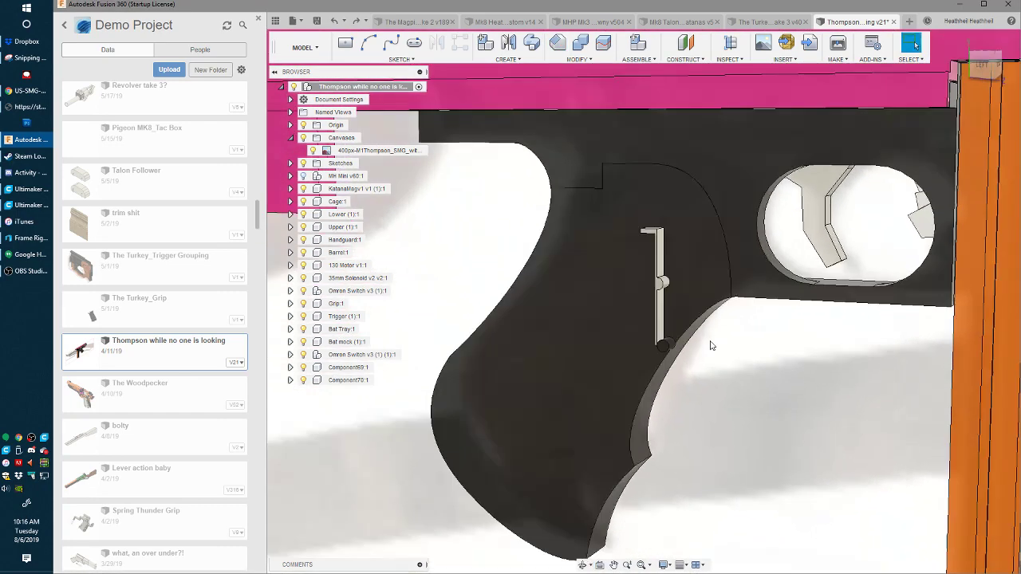
{"action": "left_click", "coordinate": [558, 44]}
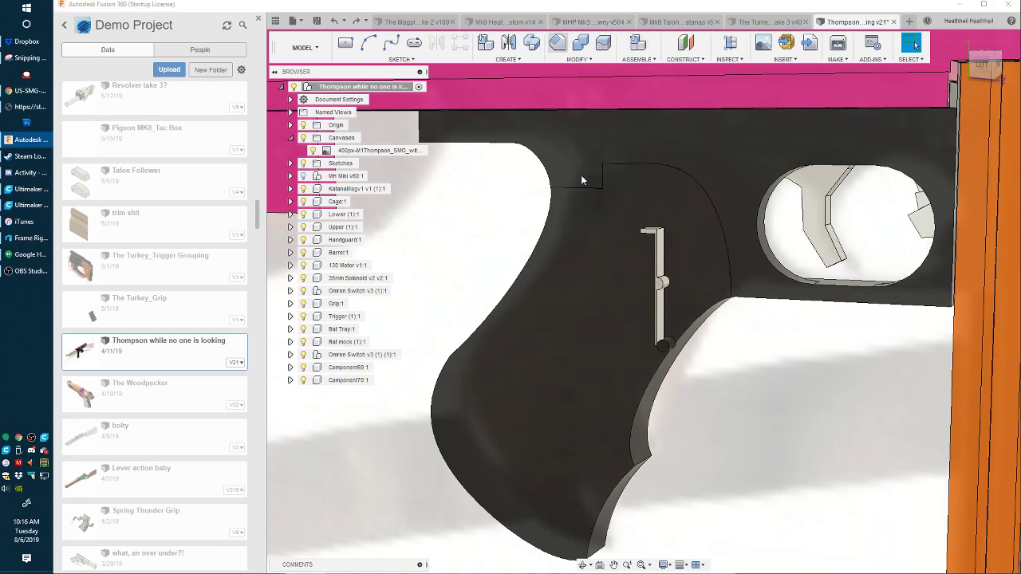
{"action": "left_click", "coordinate": [638, 405]}
{"action": "left_click", "coordinate": [621, 484]}
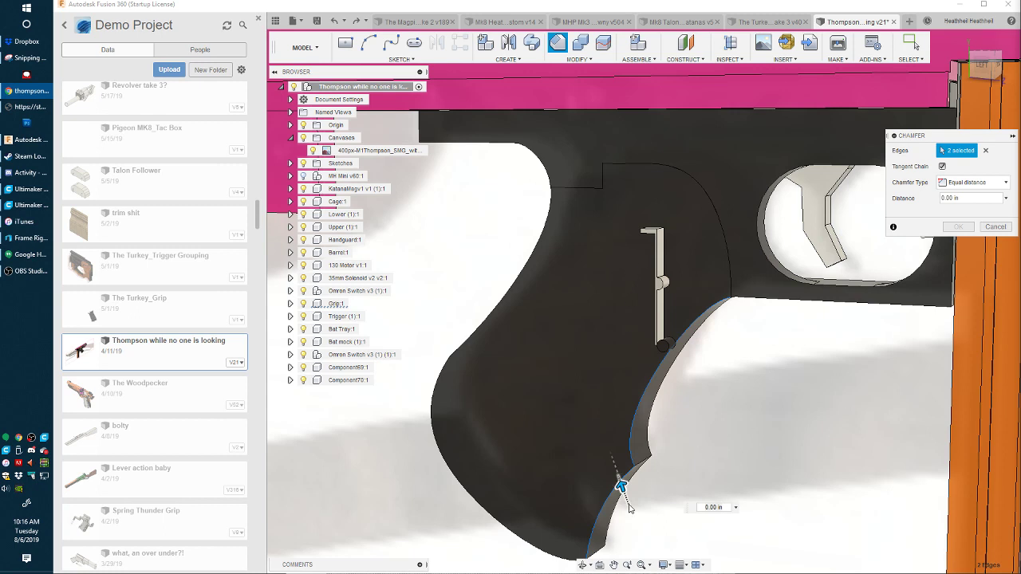
{"action": "mouse_move", "coordinate": [622, 487]}
{"action": "left_mouse_down"}
{"action": "mouse_move", "coordinate": [597, 467]}
{"action": "mouse_move", "coordinate": [611, 479]}
{"action": "left_mouse_up"}
{"action": "key", "text": "Return"}
{"action": "scroll", "coordinate": [681, 378], "scroll_direction": "up", "scroll_amount": 2}
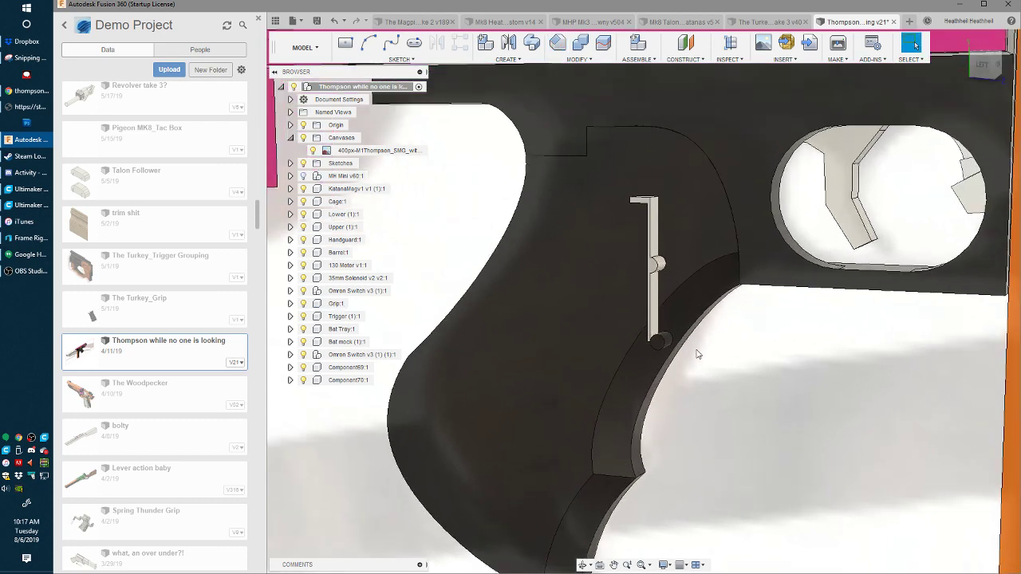
{"action": "middle_click_drag", "start_coordinate": [731, 264], "coordinate": [772, 251], "text": "shift"}
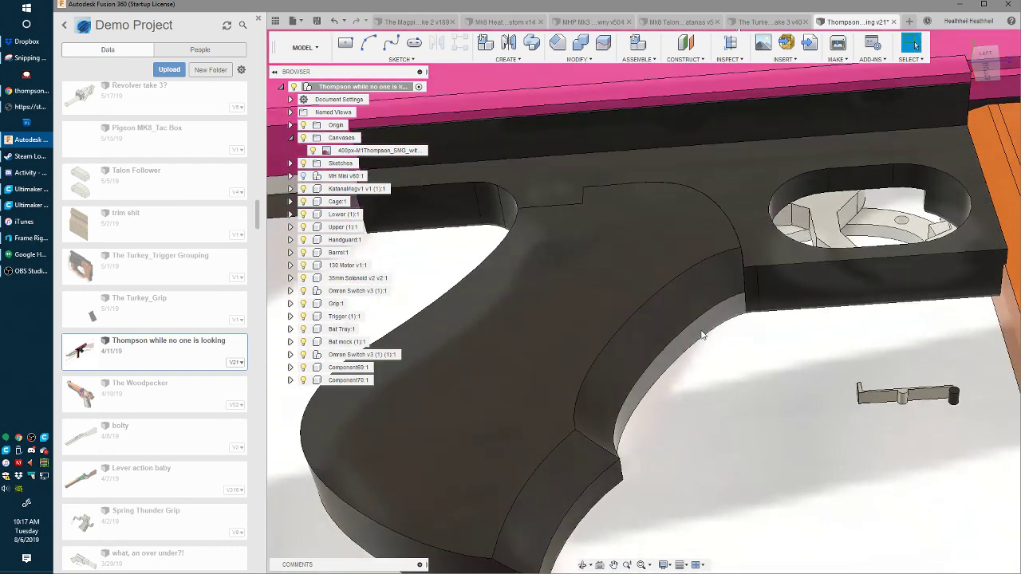
- Chamfer the two curved front edges of the grip, above and below the finger notch, with an equal distance of 0.246 in
{"action": "middle_click_drag", "start_coordinate": [698, 270], "coordinate": [730, 212], "text": "shift"}
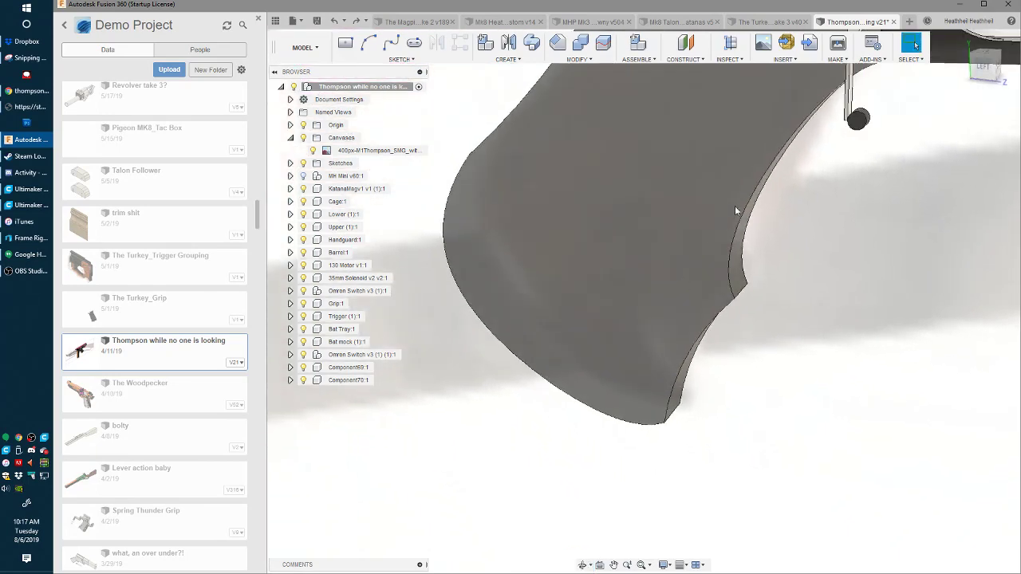
{"action": "left_click", "coordinate": [744, 215]}
{"action": "left_click", "coordinate": [699, 344], "text": "ctrl"}
{"action": "middle_click_drag", "start_coordinate": [726, 327], "coordinate": [660, 491]}
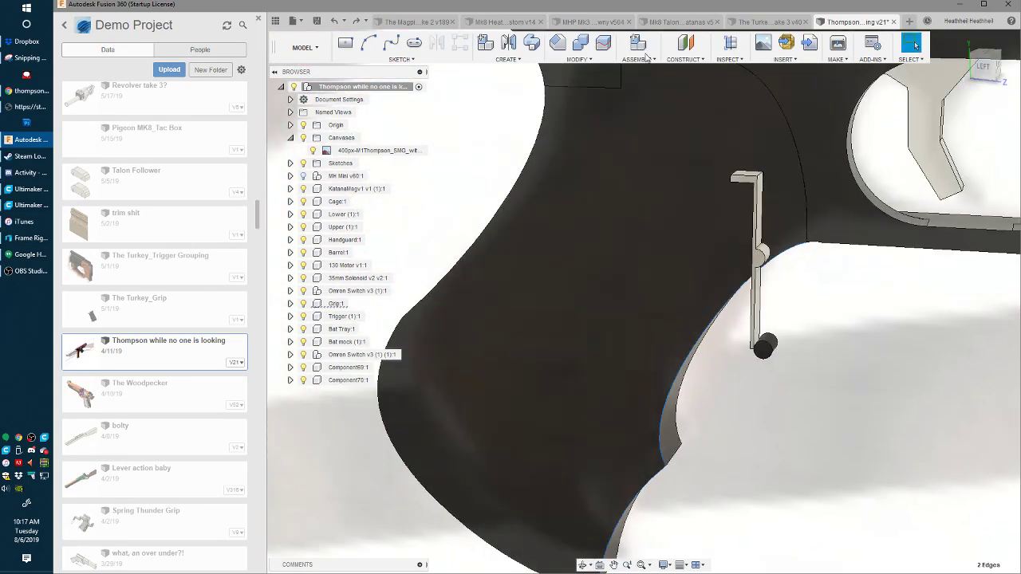
{"action": "left_click", "coordinate": [558, 43]}
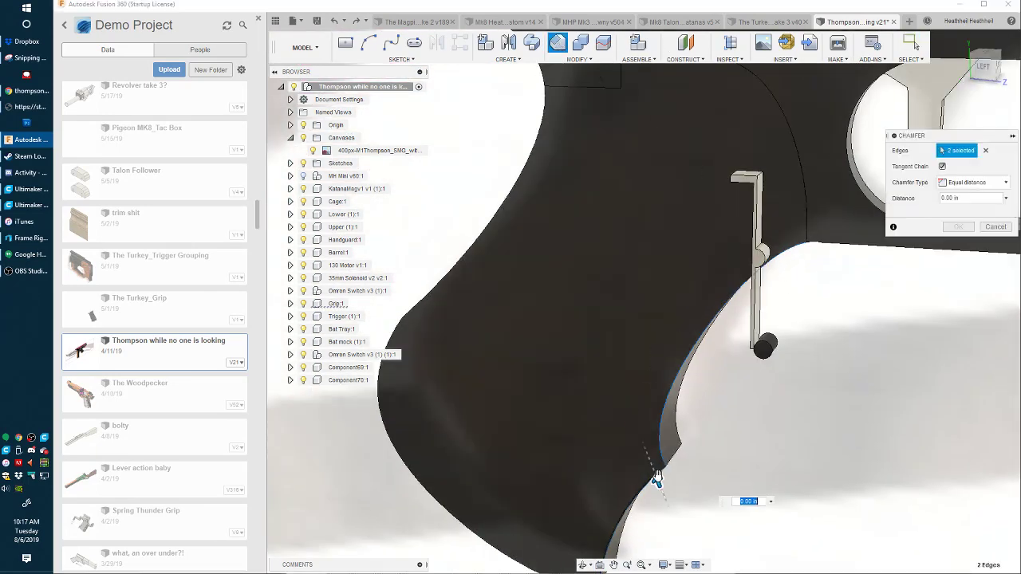
{"action": "left_click_drag", "start_coordinate": [655, 481], "coordinate": [650, 462]}
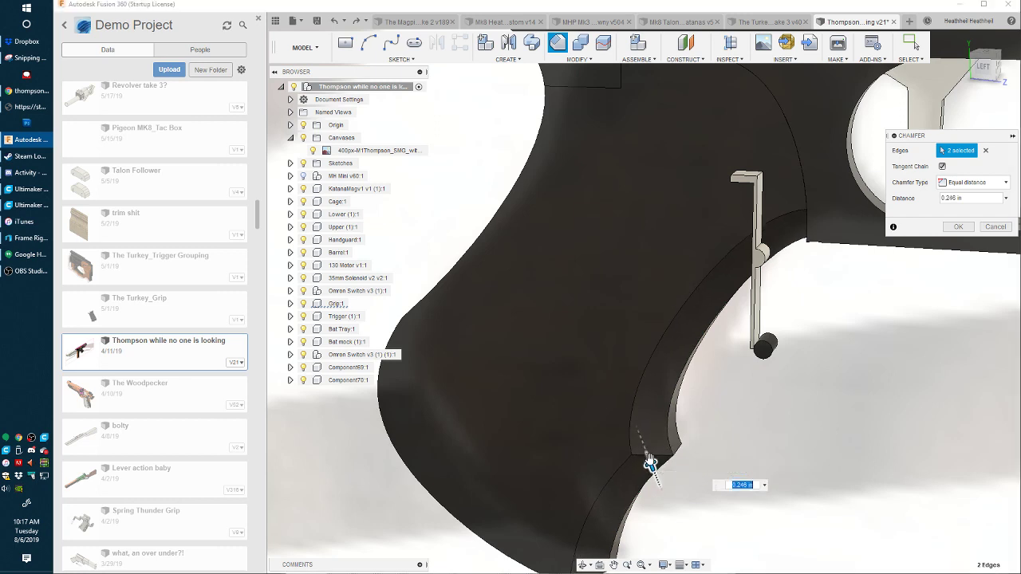
{"action": "key", "text": "Return"}
- Fillet the two inner chamfer edges along the front of the grip with a constant radius of 0.564 in
{"action": "key", "text": "f"}
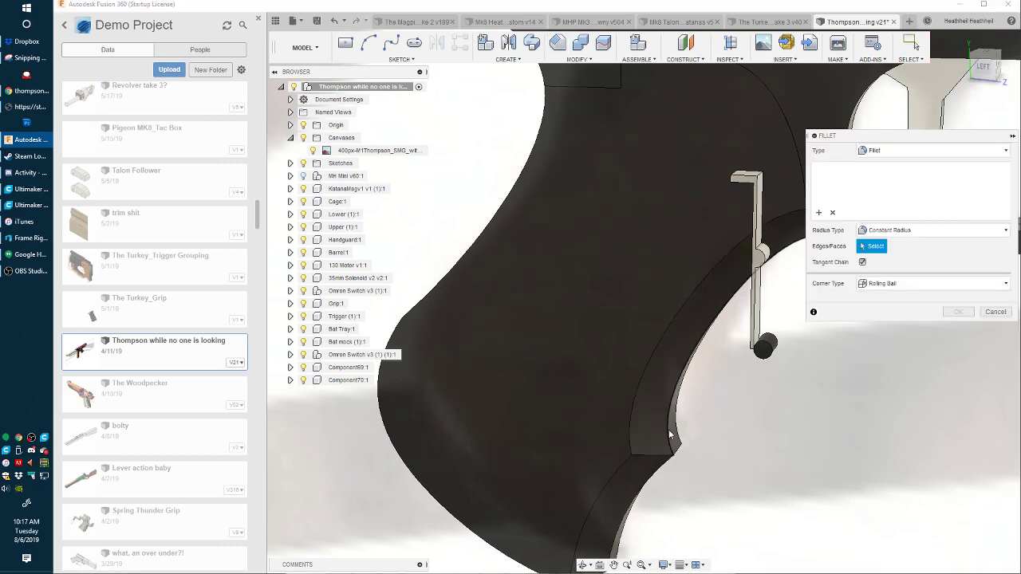
{"action": "left_click", "coordinate": [672, 431]}
{"action": "left_click_drag", "start_coordinate": [628, 524], "coordinate": [622, 522]}
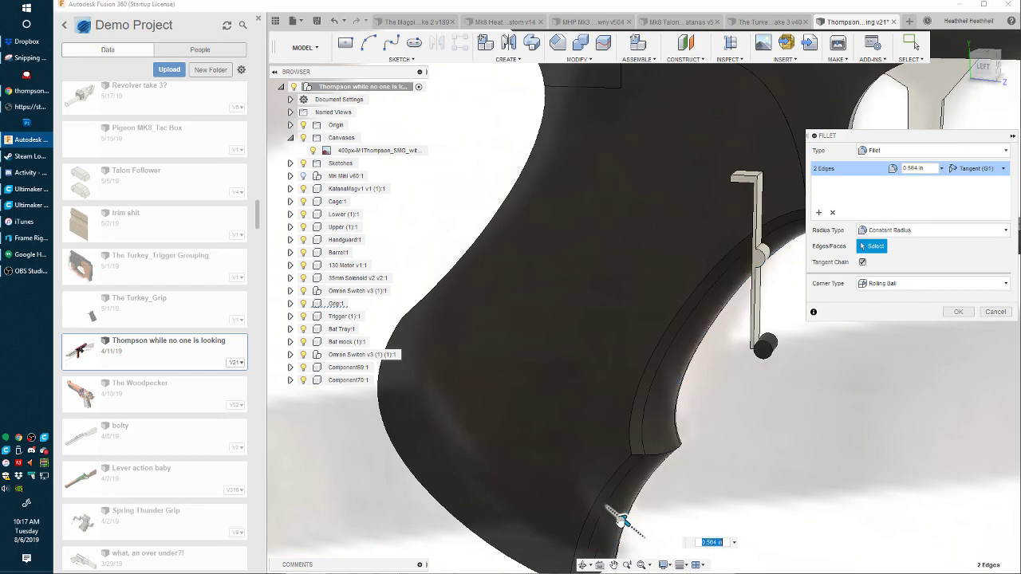
{"action": "key", "text": "Return"}
- Move the grip's upper curved front face and its adjoining chamfer face 0.104 in along Z
{"action": "middle_click_drag", "start_coordinate": [823, 313], "coordinate": [789, 279], "text": "shift"}
{"action": "left_click", "coordinate": [802, 265]}
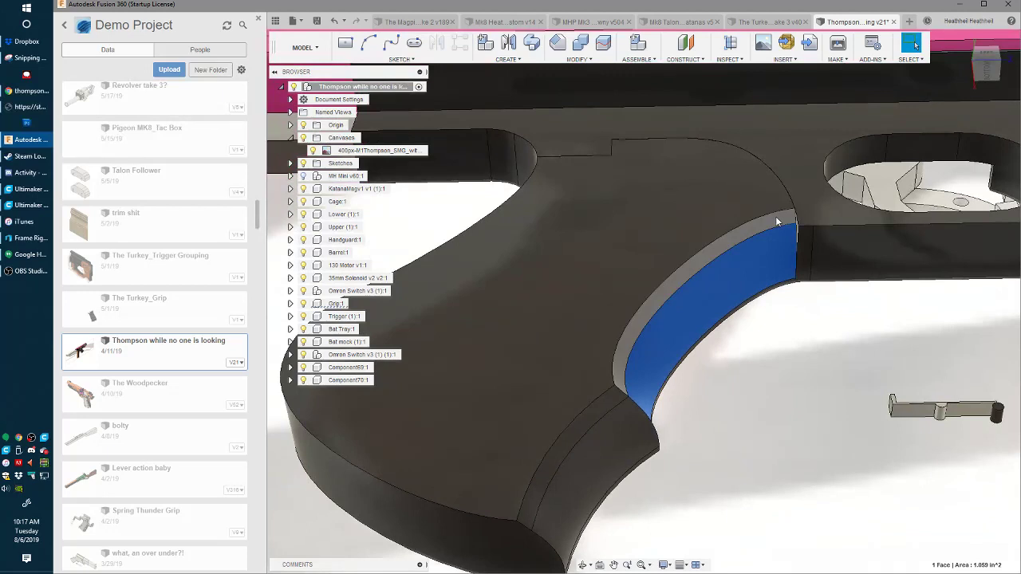
{"action": "left_click", "coordinate": [775, 217], "text": "ctrl"}
{"action": "middle_click_drag", "start_coordinate": [787, 244], "coordinate": [792, 259], "text": "shift"}
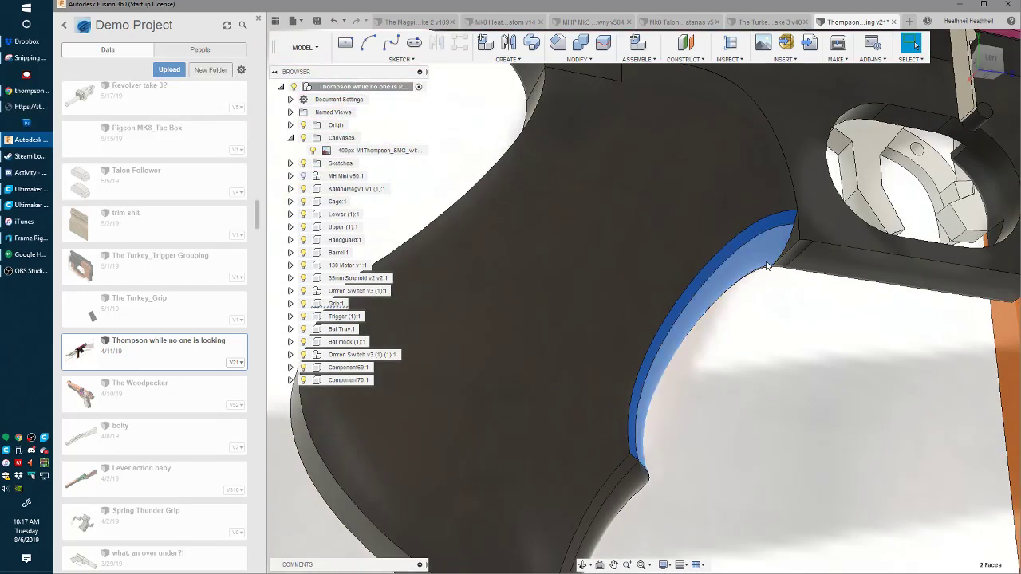
{"action": "key", "text": "m"}
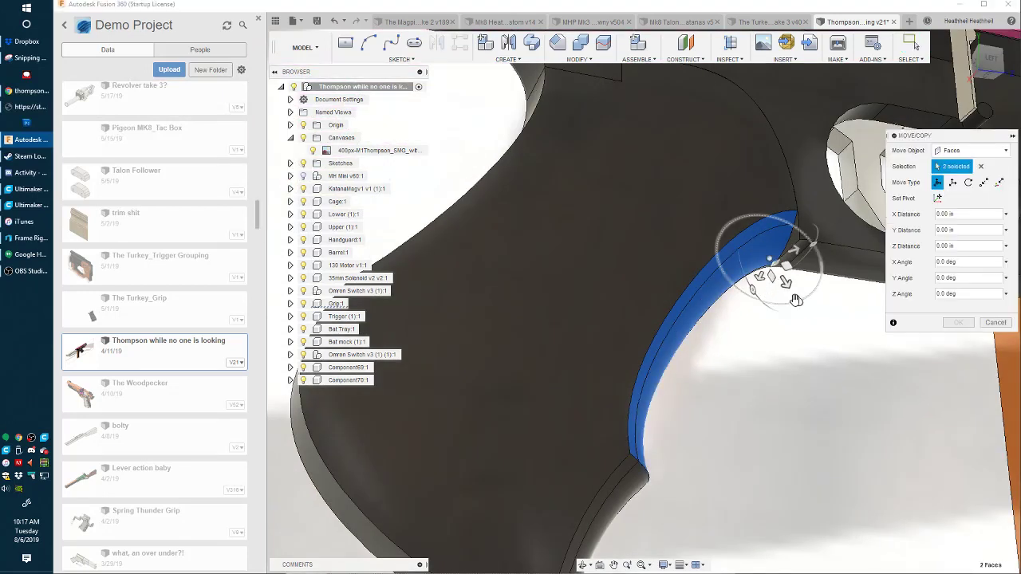
{"action": "left_click", "coordinate": [787, 280]}
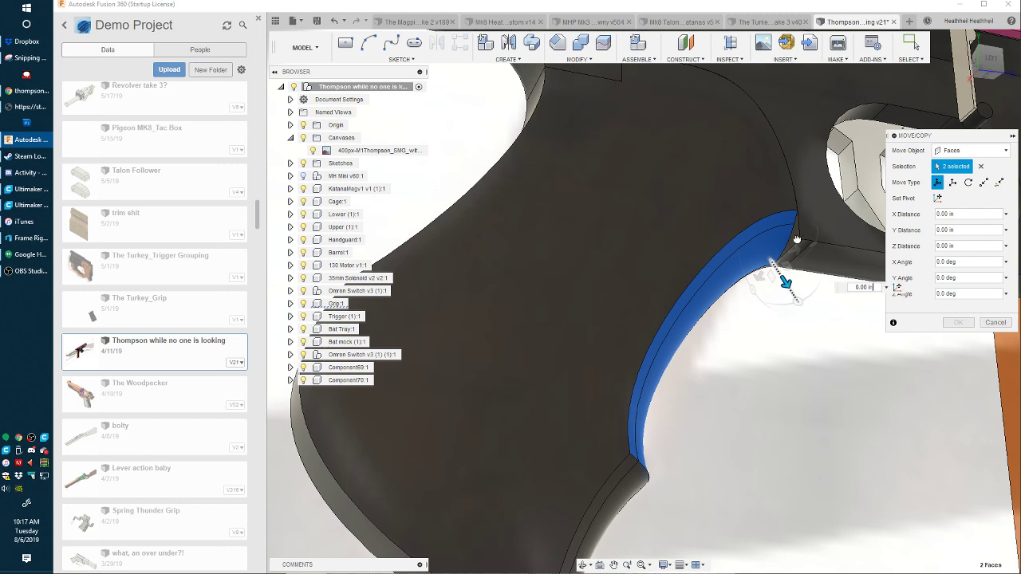
{"action": "left_click_drag", "start_coordinate": [800, 241], "coordinate": [804, 246]}
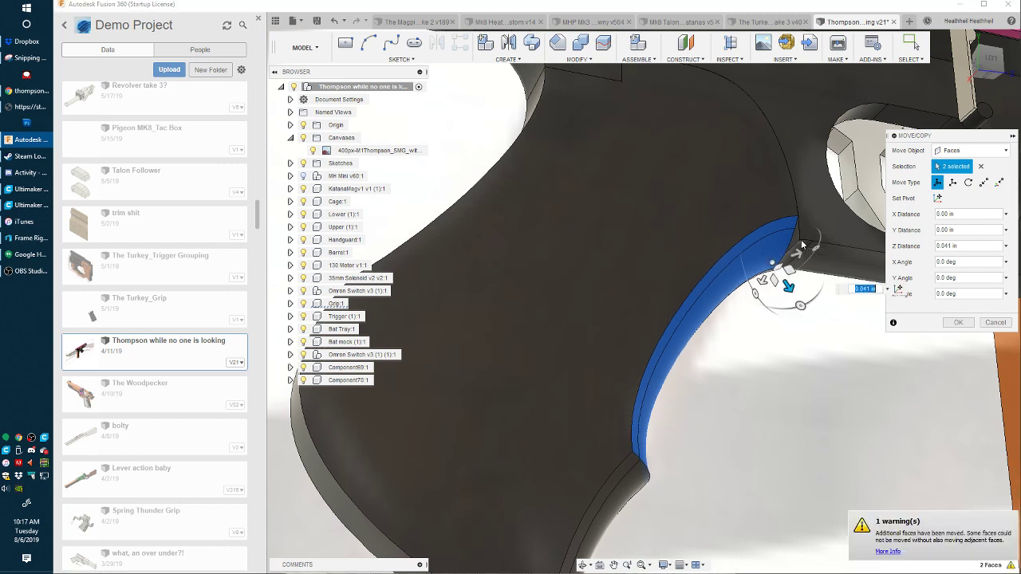
{"action": "type", "text": "0.104"}
{"action": "key", "text": "Return"}
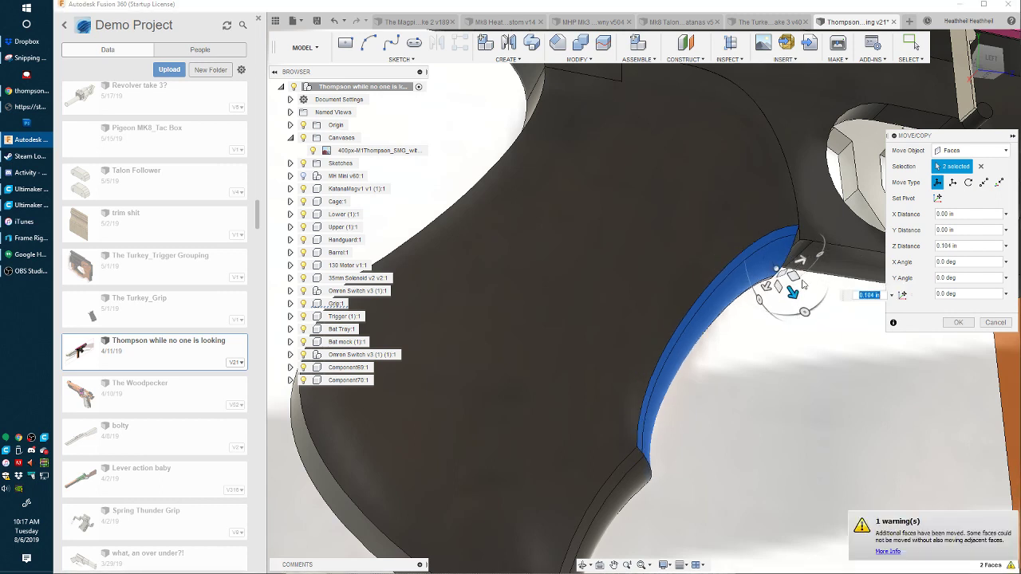
{"action": "key", "text": "Return"}
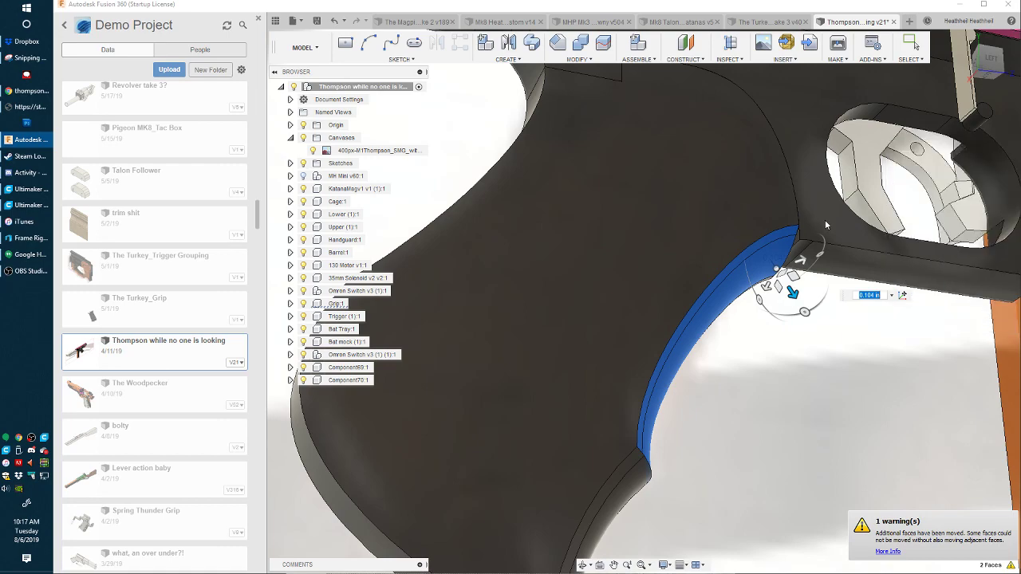
- Move the side face of the lower receiver surrounding the grip and trigger opening by -0.065 in along Z
{"action": "middle_click_drag", "start_coordinate": [826, 228], "coordinate": [915, 46], "text": "shift"}
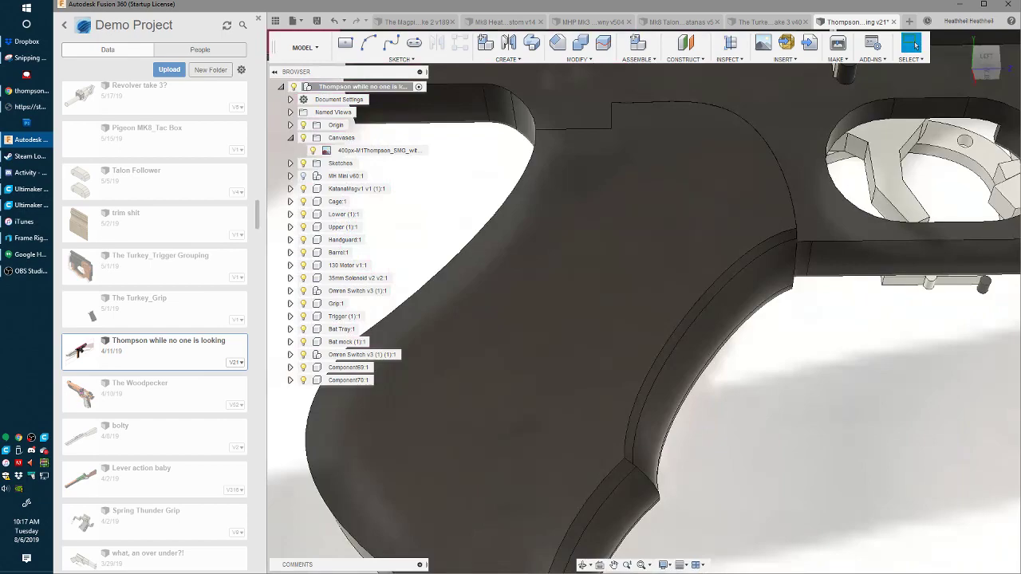
{"action": "scroll", "coordinate": [846, 359], "scroll_direction": "down", "scroll_amount": 1}
{"action": "scroll", "coordinate": [797, 234], "scroll_direction": "up", "scroll_amount": 2}
{"action": "middle_click_drag", "start_coordinate": [797, 235], "coordinate": [769, 229], "text": "shift"}
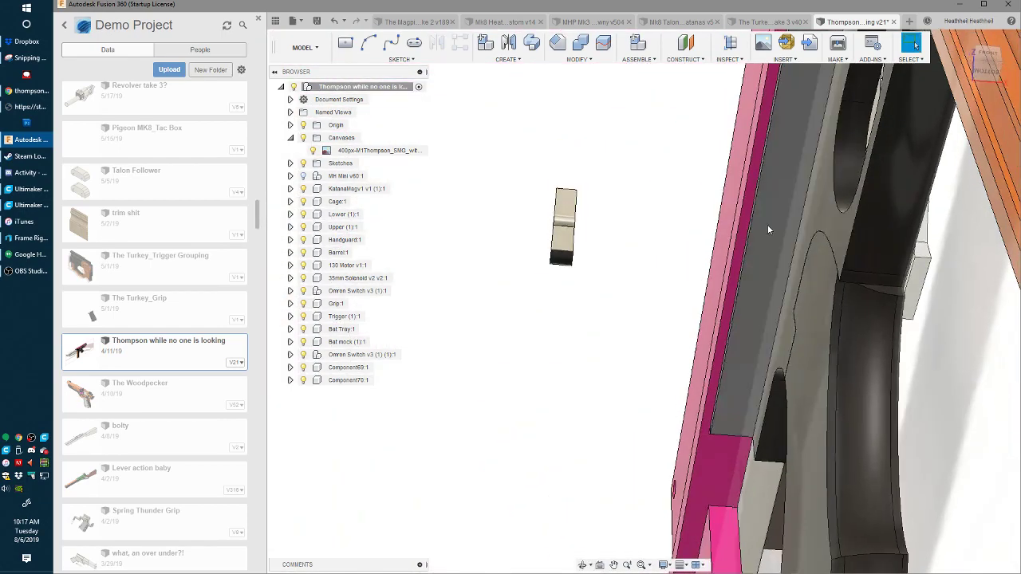
{"action": "scroll", "coordinate": [875, 279], "scroll_direction": "up", "scroll_amount": 2}
{"action": "middle_click_drag", "start_coordinate": [843, 279], "coordinate": [815, 271], "text": "shift"}
{"action": "left_click", "coordinate": [857, 285]}
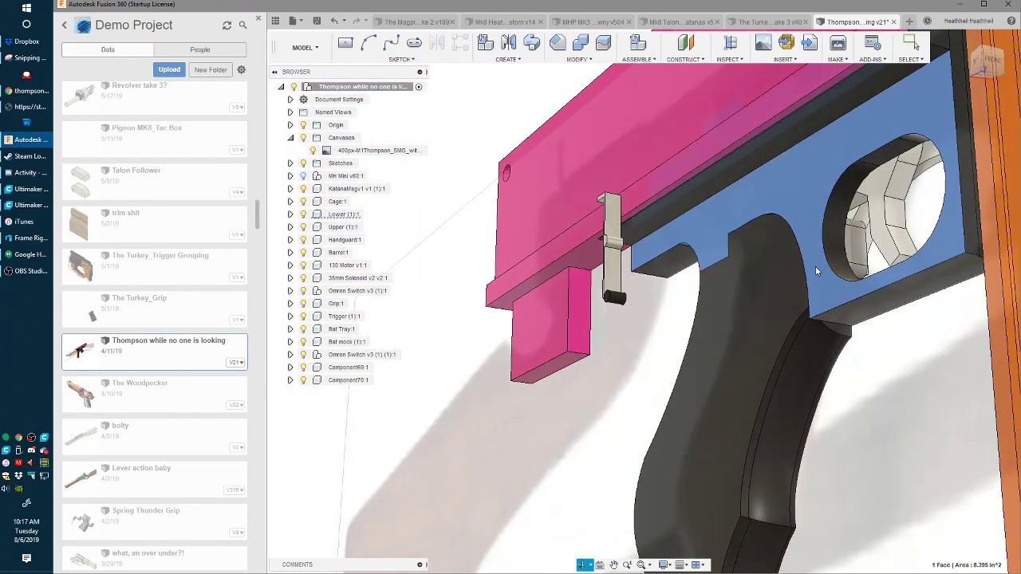
{"action": "key", "text": "m"}
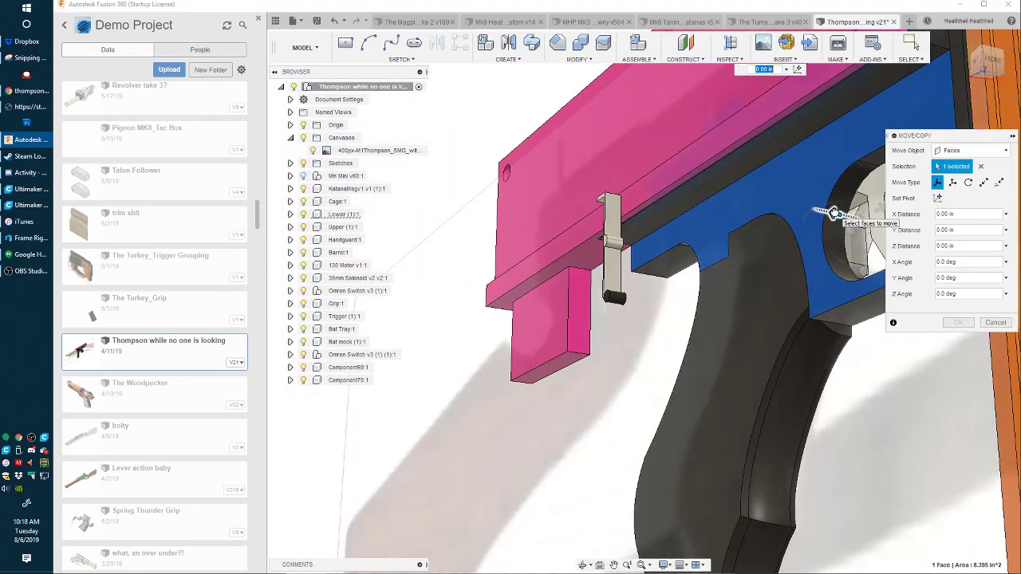
{"action": "left_click_drag", "start_coordinate": [833, 213], "coordinate": [840, 216]}
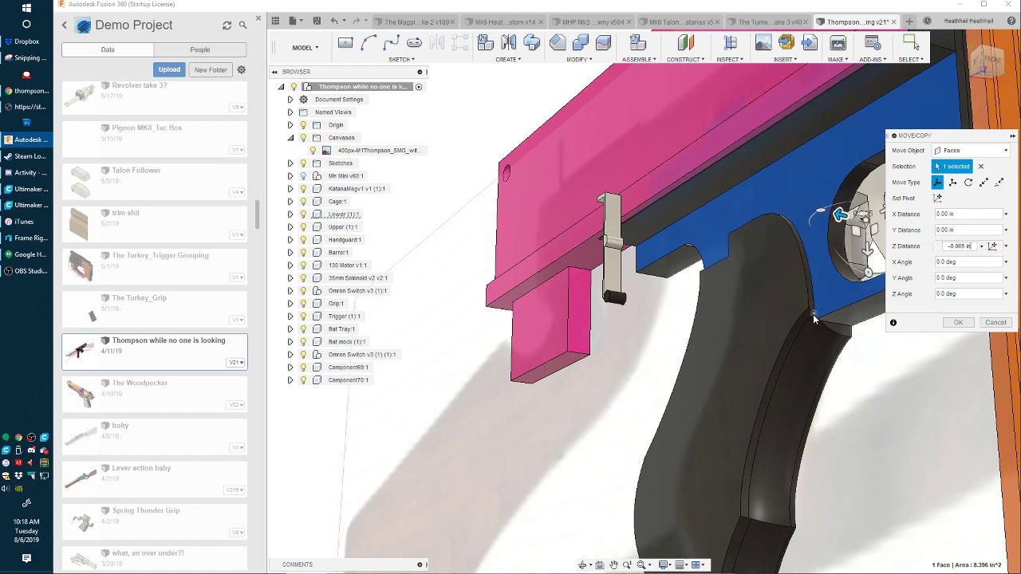
{"action": "key", "text": "Return"}
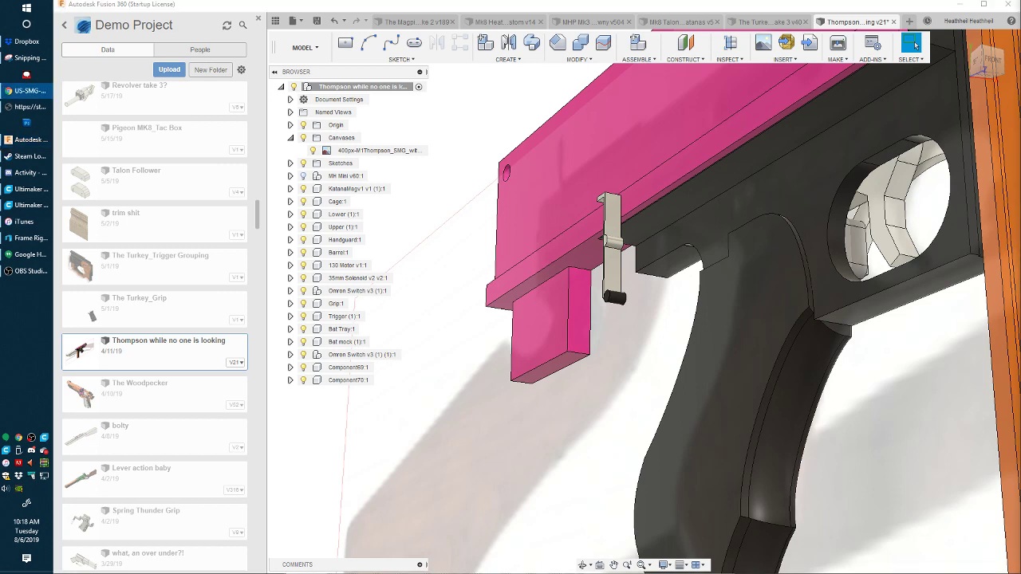
- Fillet the three edges at the upper front tip of the grip, below the trigger guard, with a constant radius of 0.081 in
{"action": "middle_click_drag", "start_coordinate": [709, 327], "coordinate": [849, 346], "text": "shift"}
{"action": "scroll", "coordinate": [848, 346], "scroll_direction": "up", "scroll_amount": 5}
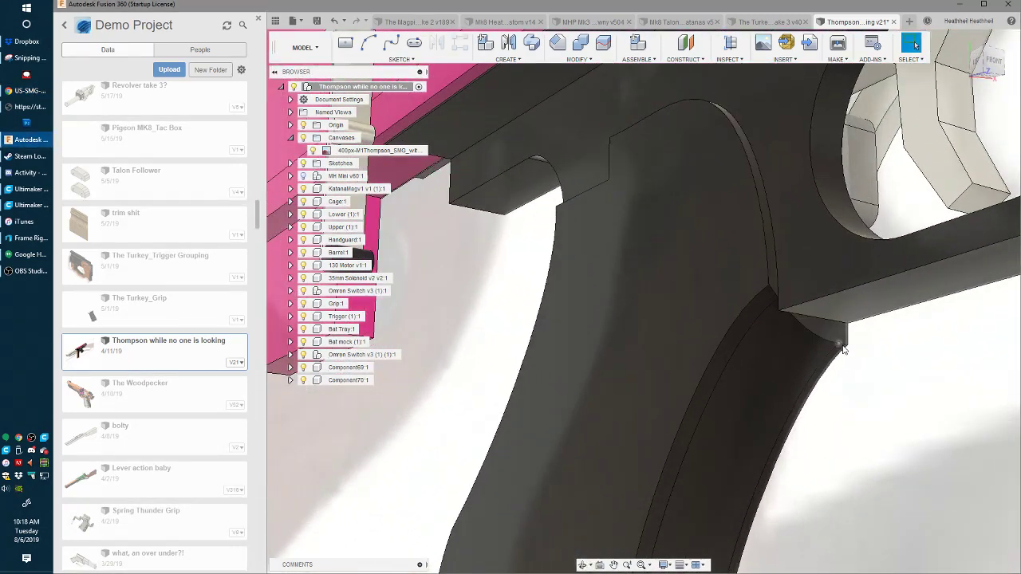
{"action": "key", "text": "f"}
{"action": "left_click", "coordinate": [847, 342]}
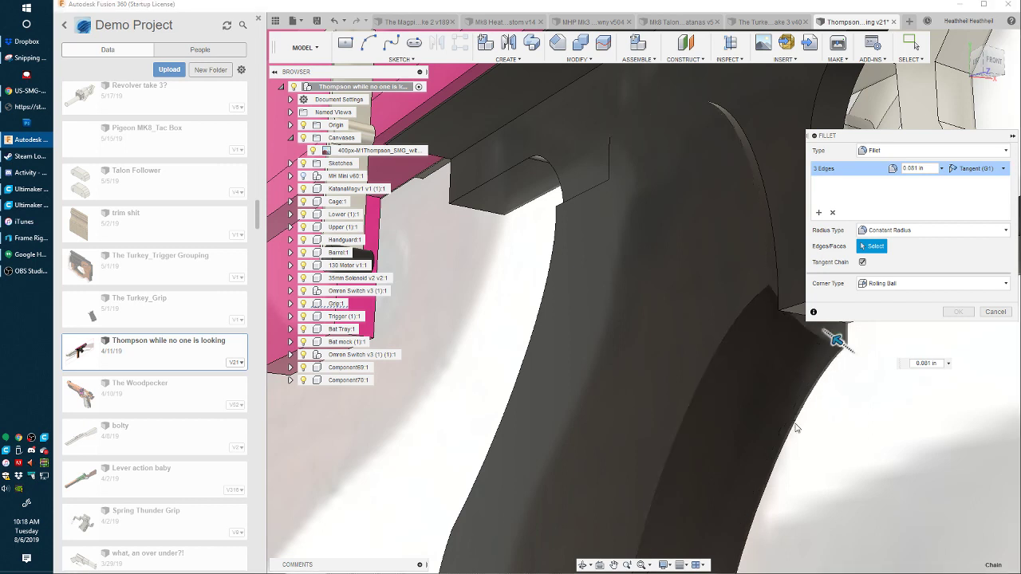
{"action": "key", "text": "Return"}
{"action": "scroll", "coordinate": [773, 354], "scroll_direction": "down", "scroll_amount": 4}
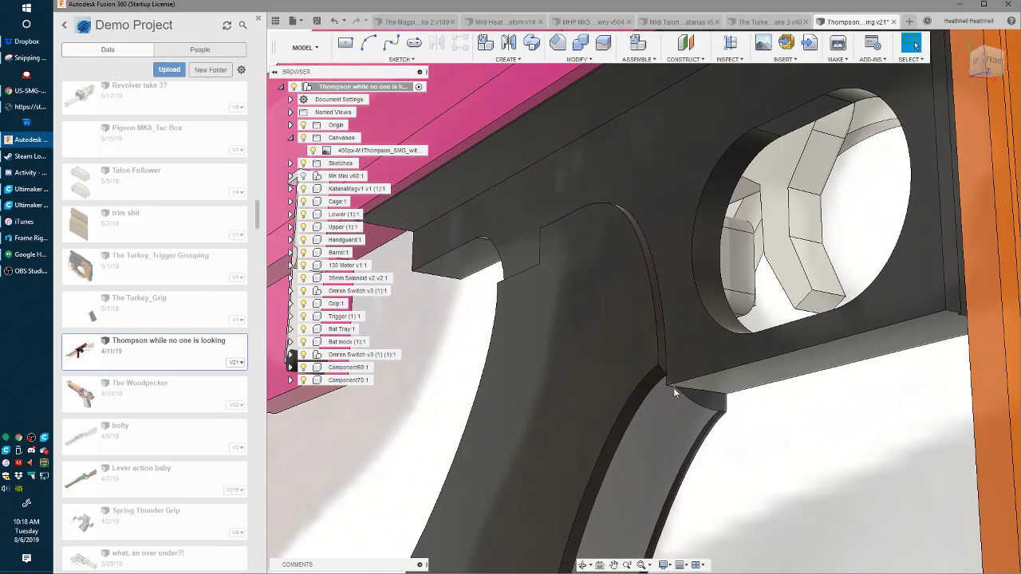
- Undo the recent edits around the grip's front, back through the move of its upper front faces
{"action": "middle_click_drag", "start_coordinate": [673, 387], "coordinate": [620, 420], "text": "shift"}
{"action": "scroll", "coordinate": [614, 322], "scroll_direction": "down", "scroll_amount": 8}
{"action": "scroll", "coordinate": [614, 321], "scroll_direction": "up", "scroll_amount": 6}
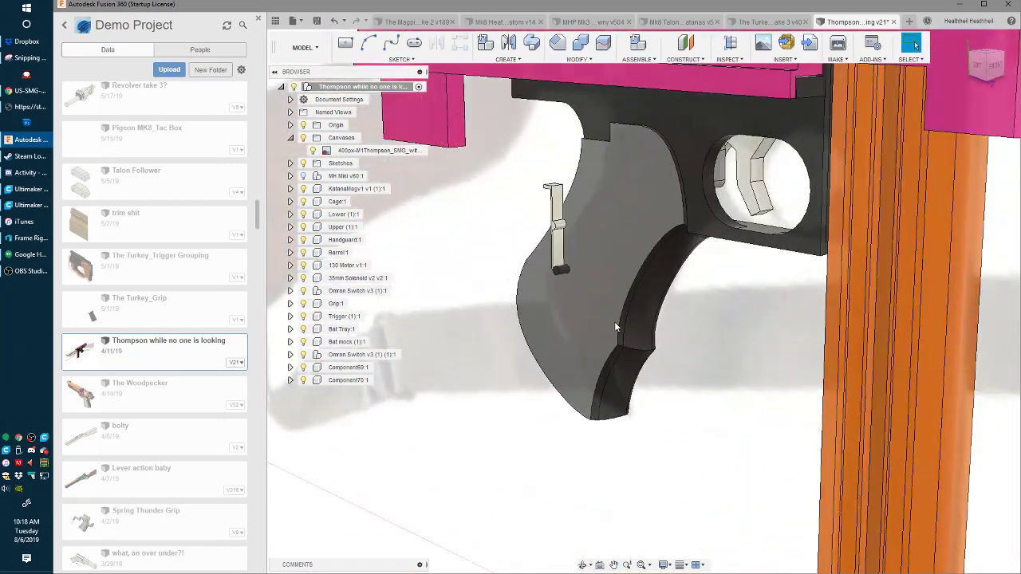
{"action": "middle_click_drag", "start_coordinate": [614, 326], "coordinate": [710, 258], "text": "shift"}
{"action": "scroll", "coordinate": [722, 229], "scroll_direction": "up", "scroll_amount": 3}
{"action": "left_click", "coordinate": [699, 215]}
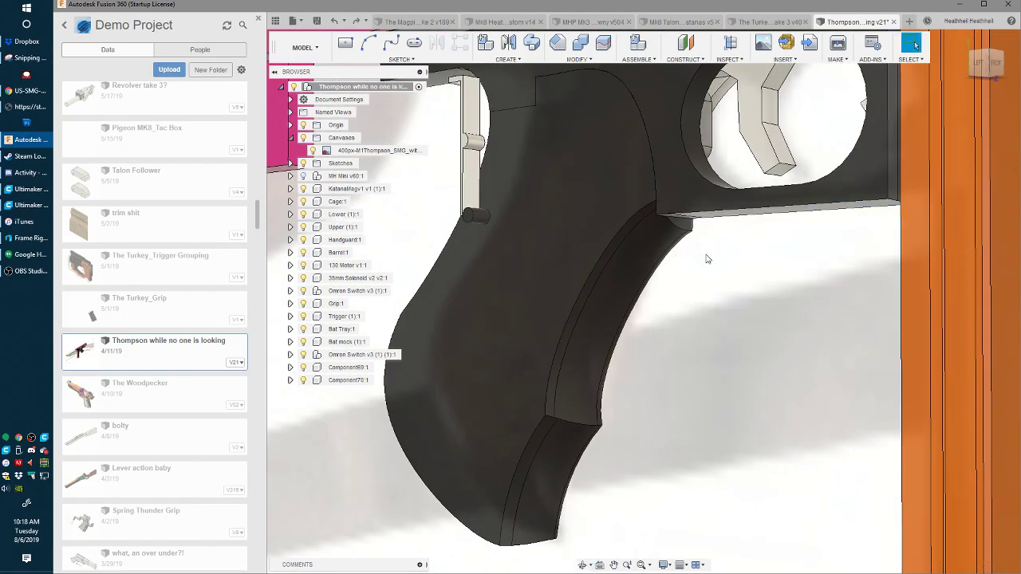
{"action": "key", "text": "ctrl+z"}
{"action": "scroll", "coordinate": [692, 239], "scroll_direction": "up", "scroll_amount": 5}
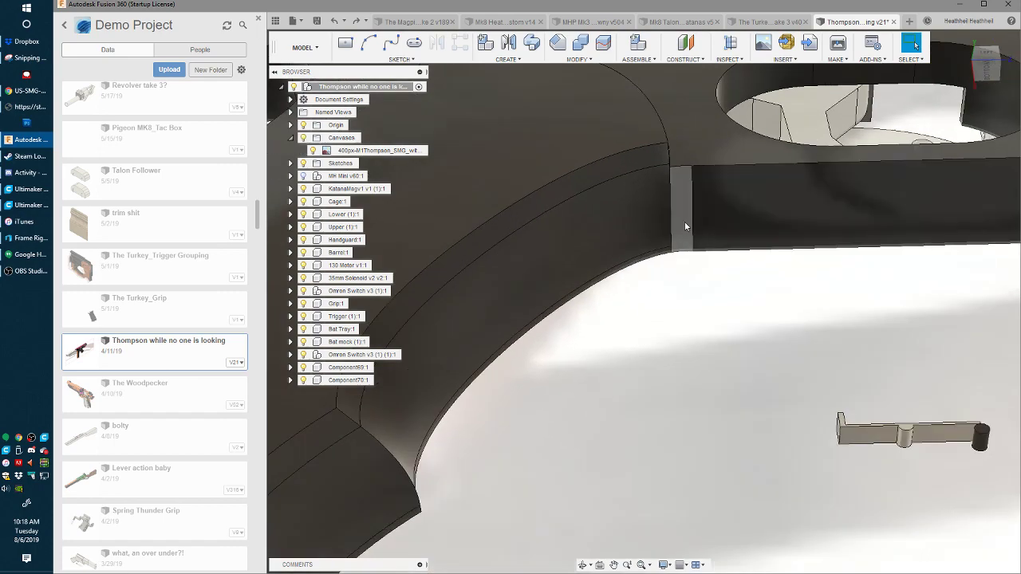
{"action": "middle_click_drag", "start_coordinate": [678, 261], "coordinate": [750, 271], "text": "shift"}
{"action": "scroll", "coordinate": [746, 228], "scroll_direction": "down", "scroll_amount": 5}
{"action": "left_click", "coordinate": [678, 237]}
{"action": "key", "text": "m"}
{"action": "key", "text": "Escape"}
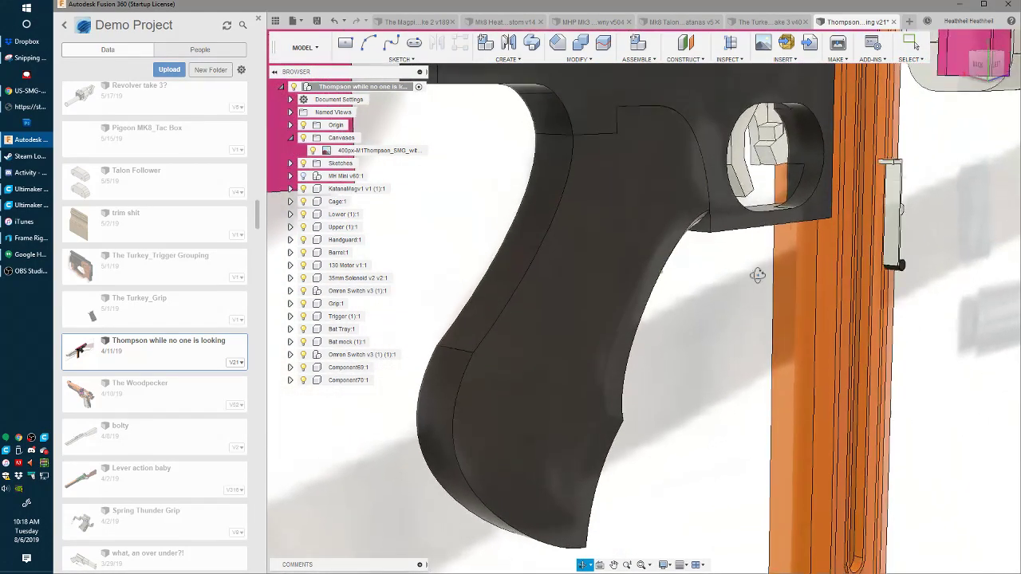
{"action": "scroll", "coordinate": [725, 266], "scroll_direction": "up", "scroll_amount": 3}
{"action": "scroll", "coordinate": [706, 232], "scroll_direction": "up", "scroll_amount": 2}
{"action": "mouse_move", "coordinate": [705, 232]}
{"action": "middle_mouse_down", "text": "shift"}
{"action": "mouse_move", "coordinate": [722, 232]}
{"action": "mouse_move", "coordinate": [702, 226]}
{"action": "middle_mouse_up", "text": "shift"}
{"action": "left_click", "coordinate": [721, 228]}
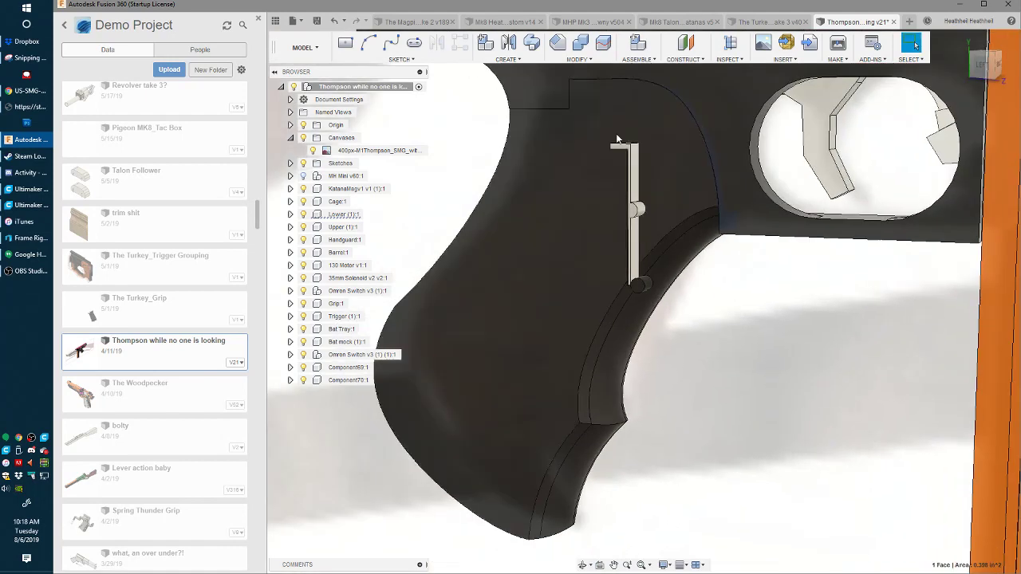
{"action": "left_click", "coordinate": [532, 42]}
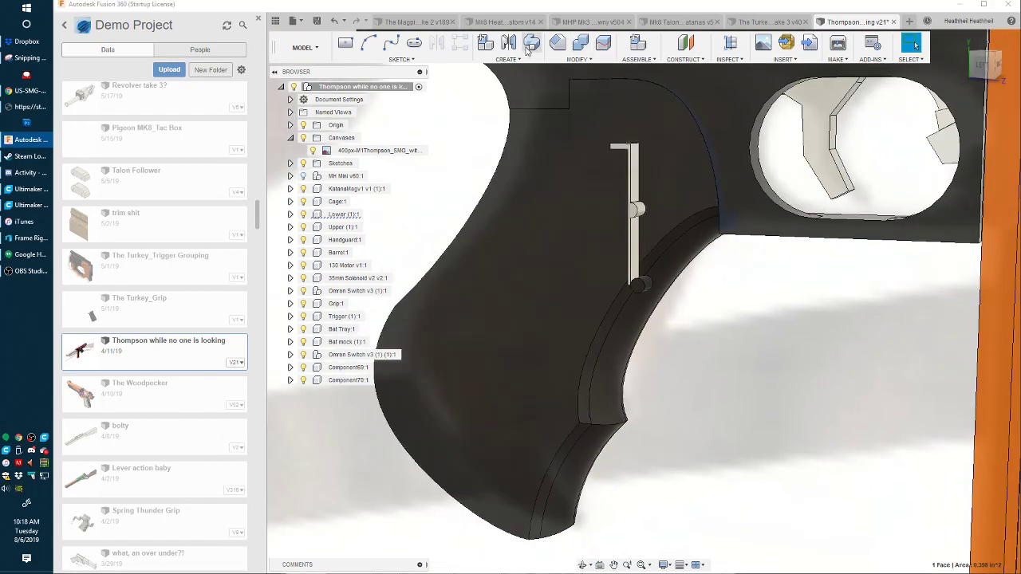
{"action": "left_click", "coordinate": [930, 183]}
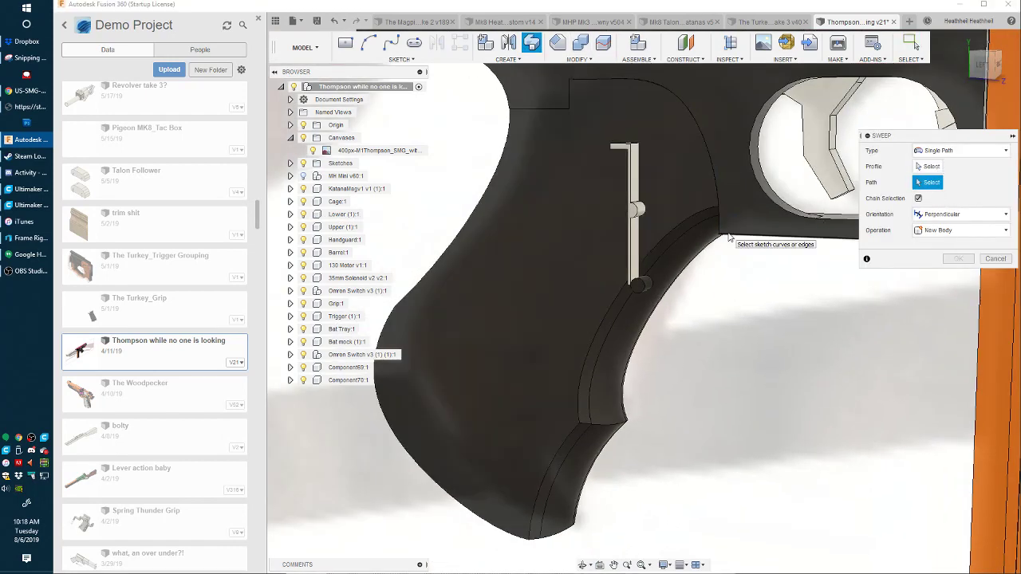
{"action": "middle_click_drag", "start_coordinate": [728, 238], "coordinate": [769, 218], "text": "shift"}
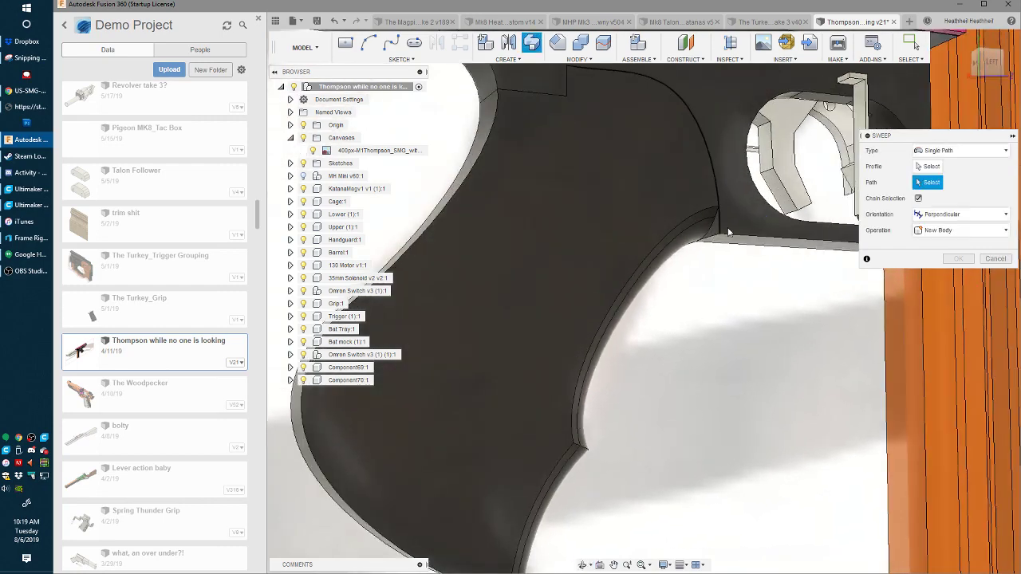
{"action": "scroll", "coordinate": [718, 235], "scroll_direction": "down", "scroll_amount": 5}
{"action": "key", "text": "Escape"}
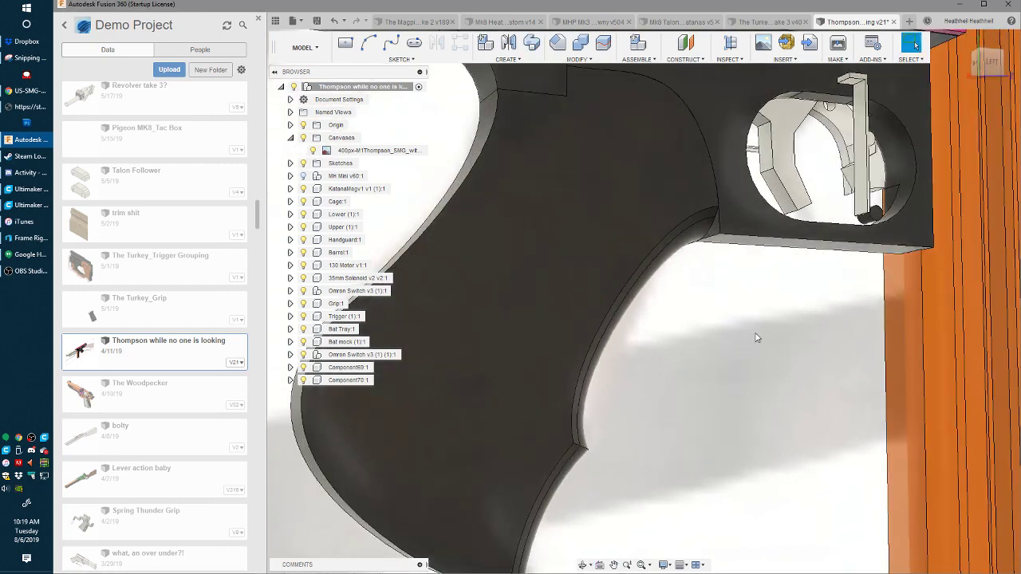
- Examine the grip's front edge where it meets the lower receiver below the trigger guard
{"action": "scroll", "coordinate": [734, 233], "scroll_direction": "up", "scroll_amount": 6}
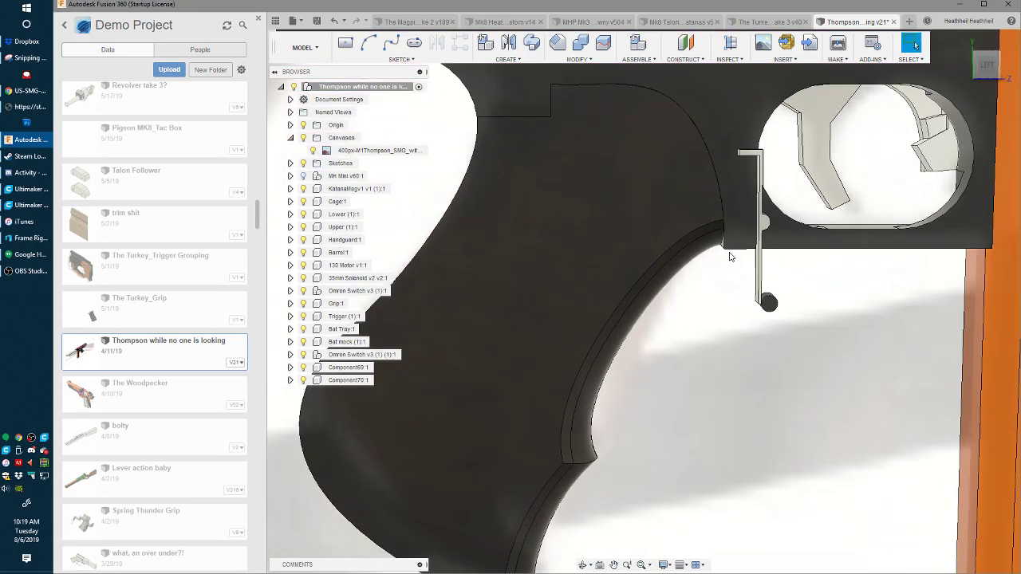
{"action": "scroll", "coordinate": [736, 231], "scroll_direction": "down", "scroll_amount": 5}
{"action": "scroll", "coordinate": [728, 274], "scroll_direction": "up", "scroll_amount": 2}
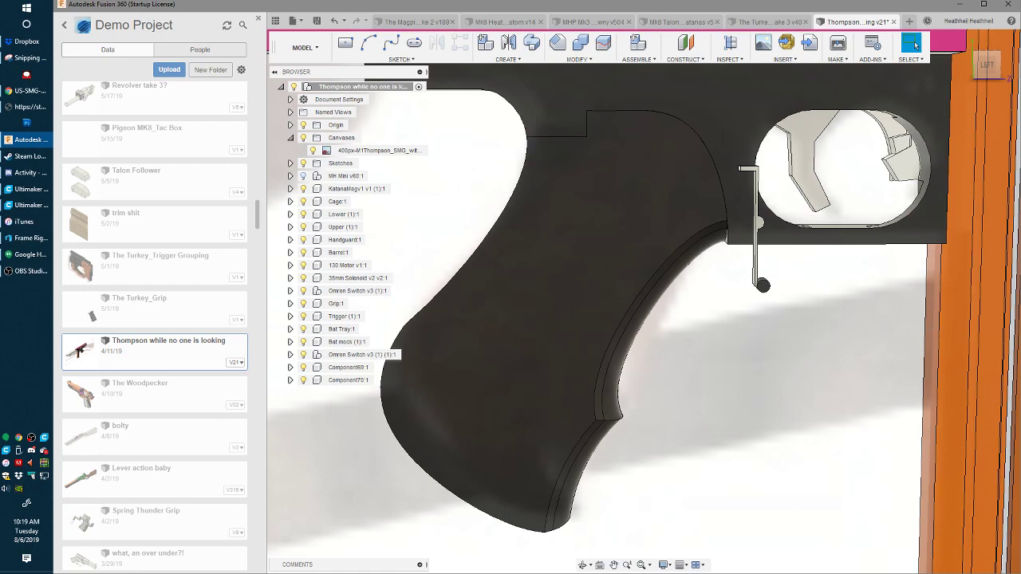
{"action": "scroll", "coordinate": [734, 390], "scroll_direction": "down", "scroll_amount": 3}
{"action": "scroll", "coordinate": [731, 394], "scroll_direction": "up", "scroll_amount": 2}
{"action": "middle_click_drag", "start_coordinate": [654, 351], "coordinate": [705, 331], "text": "shift"}
{"action": "scroll", "coordinate": [658, 287], "scroll_direction": "up", "scroll_amount": 5}
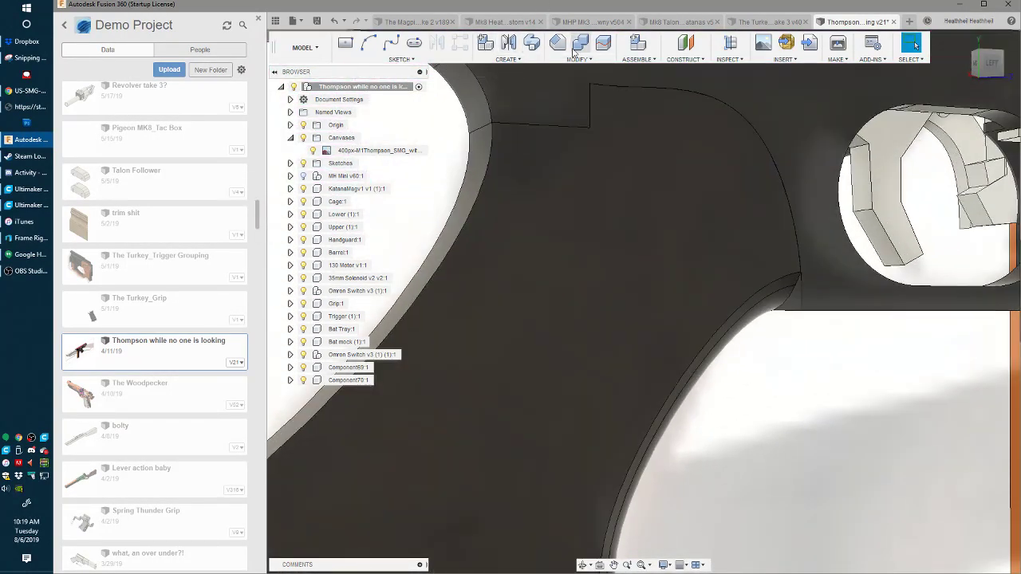
- Try to loft from the lower receiver's curved face bordering the grip to the grip's upper curved front face
{"action": "left_click", "coordinate": [506, 59]}
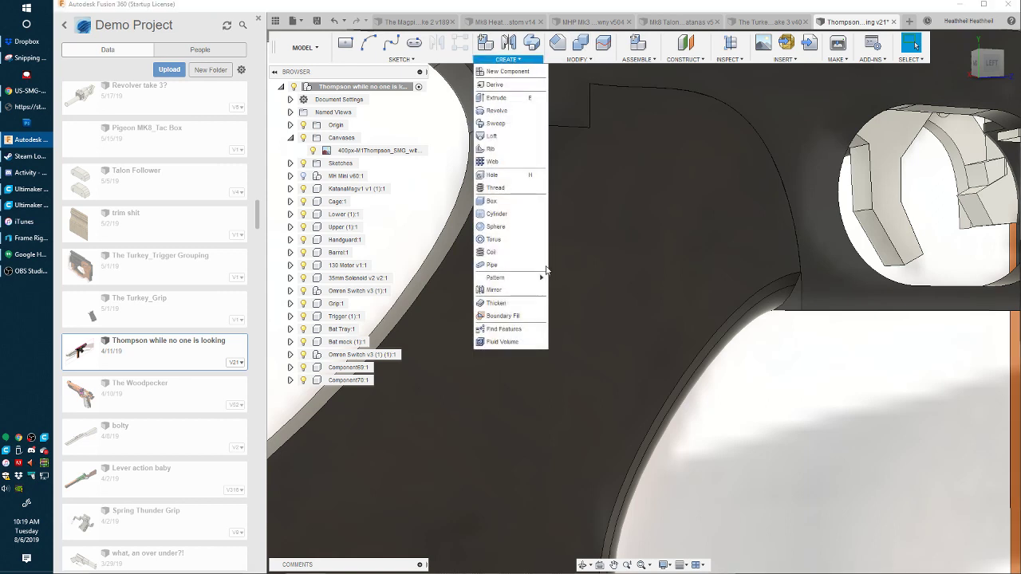
{"action": "left_click", "coordinate": [510, 137]}
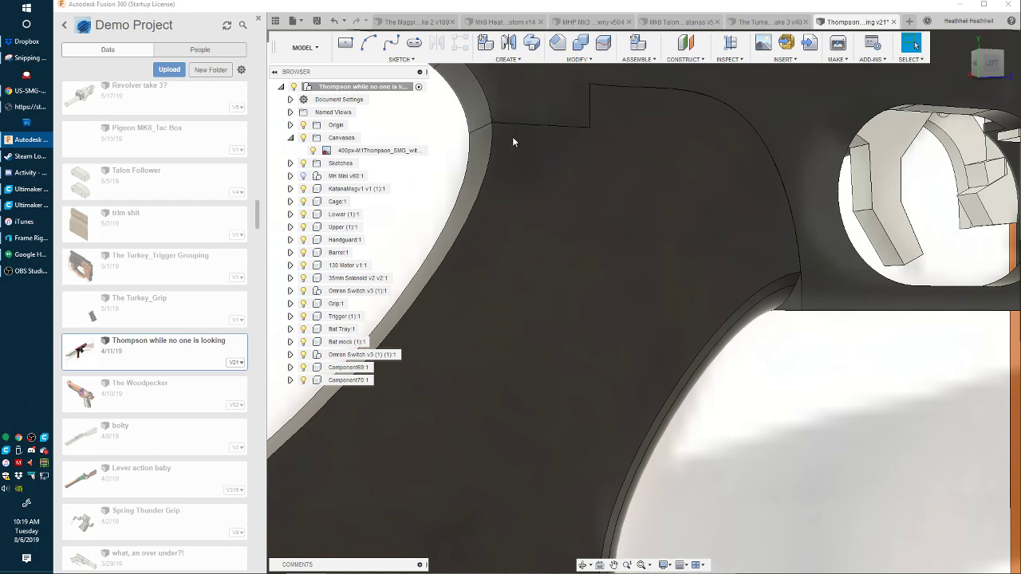
{"action": "left_click", "coordinate": [788, 303]}
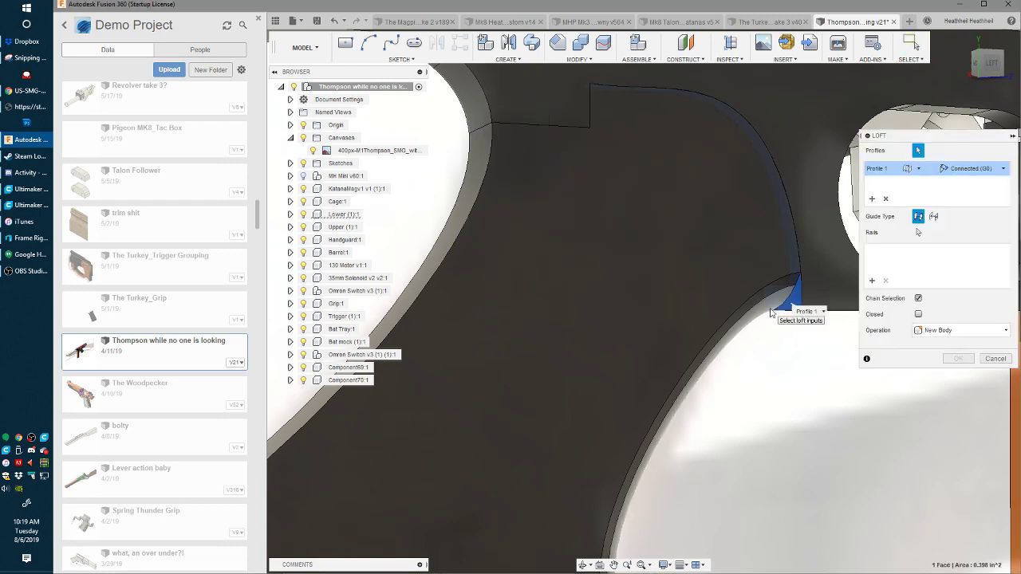
{"action": "scroll", "coordinate": [773, 303], "scroll_direction": "down", "scroll_amount": 3}
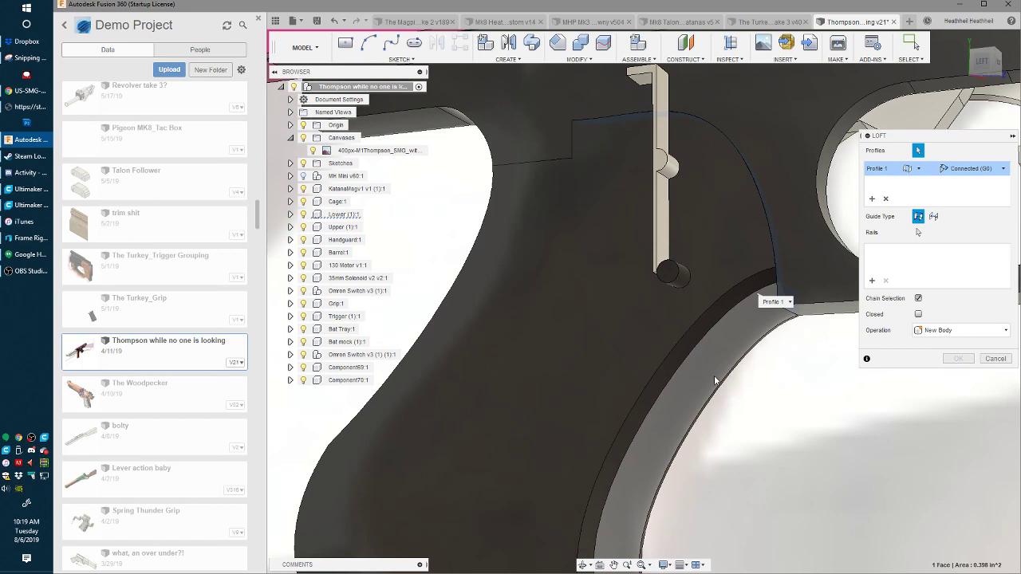
{"action": "left_click", "coordinate": [830, 372]}
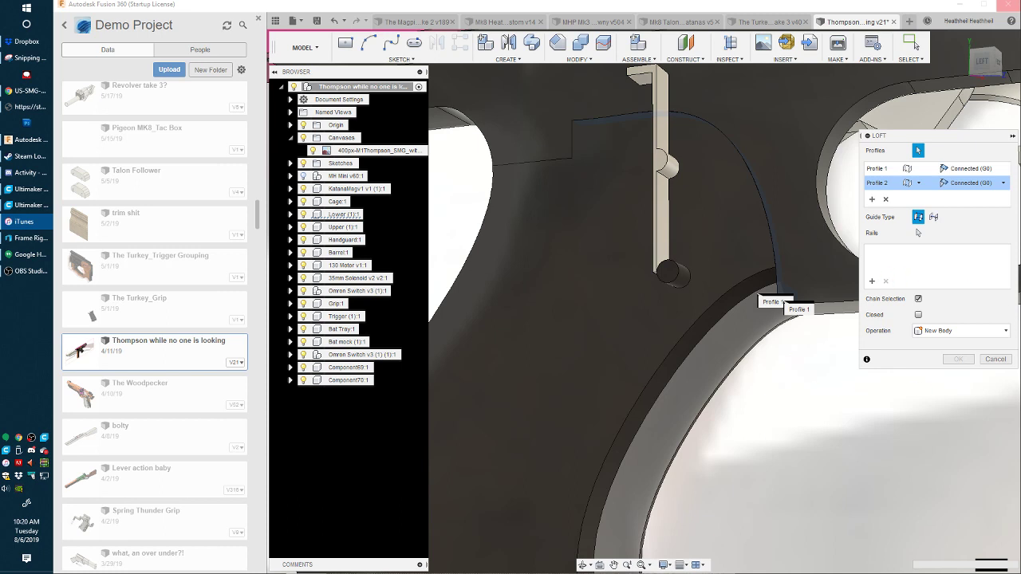
{"action": "left_click", "coordinate": [836, 301]}
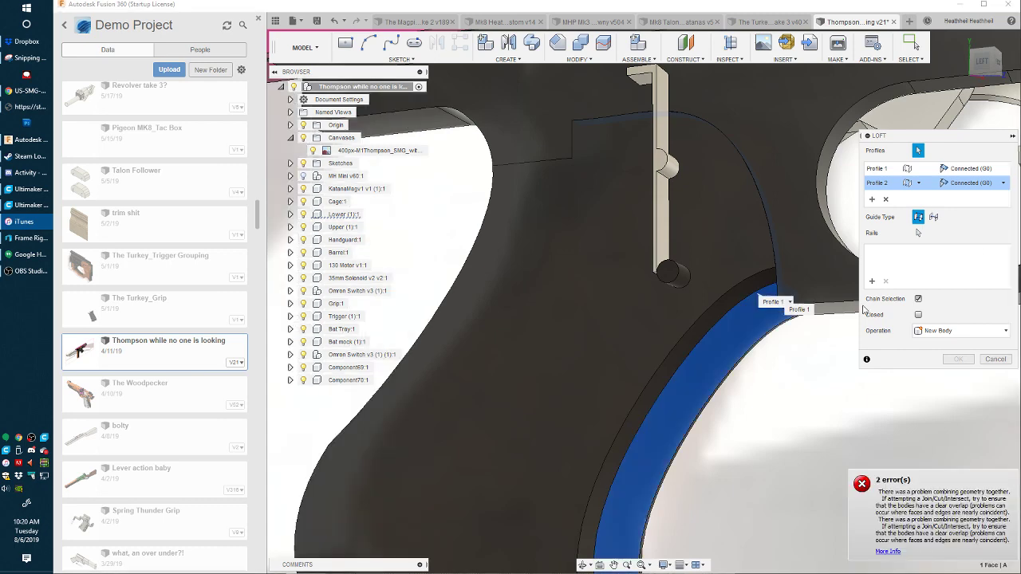
{"action": "left_click", "coordinate": [991, 376]}
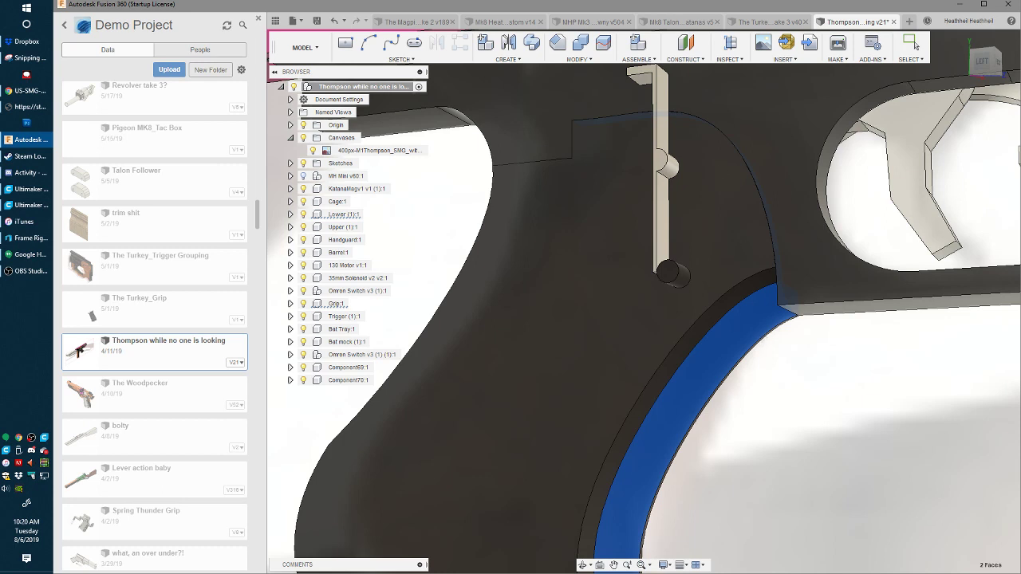
{"action": "left_click", "coordinate": [763, 4]}
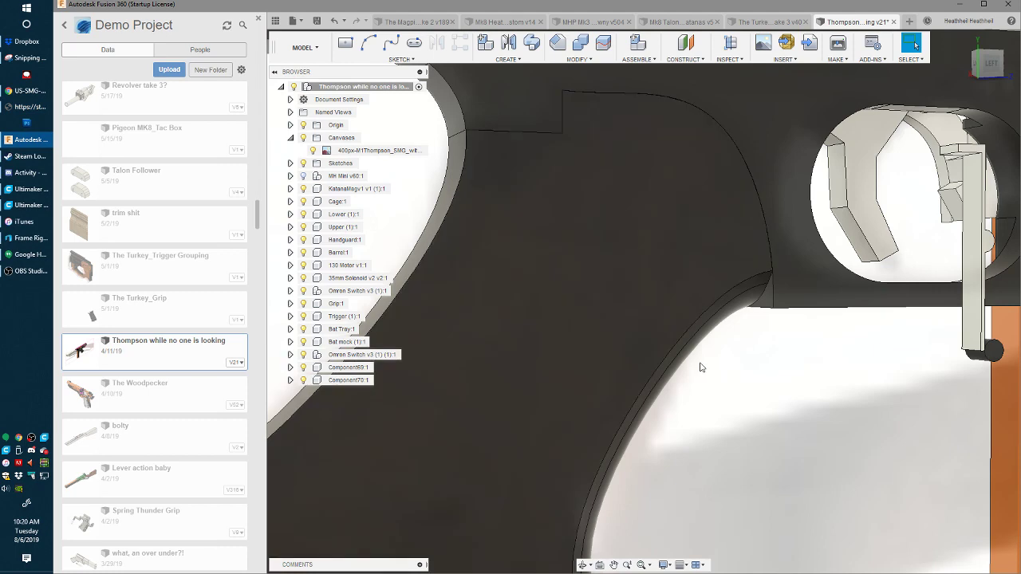
- Sketch on the grip's side face a slanted line running down and back from the lower receiver's bottom corner, just ahead of the grip's front curve
{"action": "scroll", "coordinate": [701, 367], "scroll_direction": "down", "scroll_amount": 2}
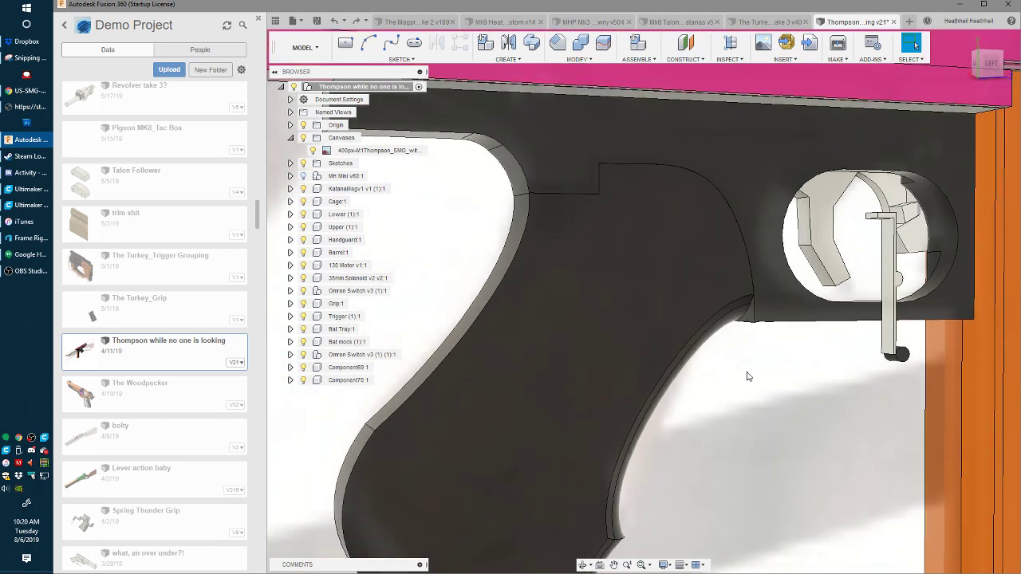
{"action": "mouse_move", "coordinate": [748, 376]}
{"action": "middle_mouse_down", "text": "shift"}
{"action": "mouse_move", "coordinate": [755, 348]}
{"action": "mouse_move", "coordinate": [738, 310]}
{"action": "mouse_move", "coordinate": [738, 357]}
{"action": "mouse_move", "coordinate": [661, 417]}
{"action": "mouse_move", "coordinate": [624, 387]}
{"action": "mouse_move", "coordinate": [625, 417]}
{"action": "mouse_move", "coordinate": [663, 422]}
{"action": "middle_mouse_up", "text": "shift"}
{"action": "scroll", "coordinate": [738, 311], "scroll_direction": "up", "scroll_amount": 2}
{"action": "left_click", "coordinate": [661, 417]}
{"action": "key", "text": "l"}
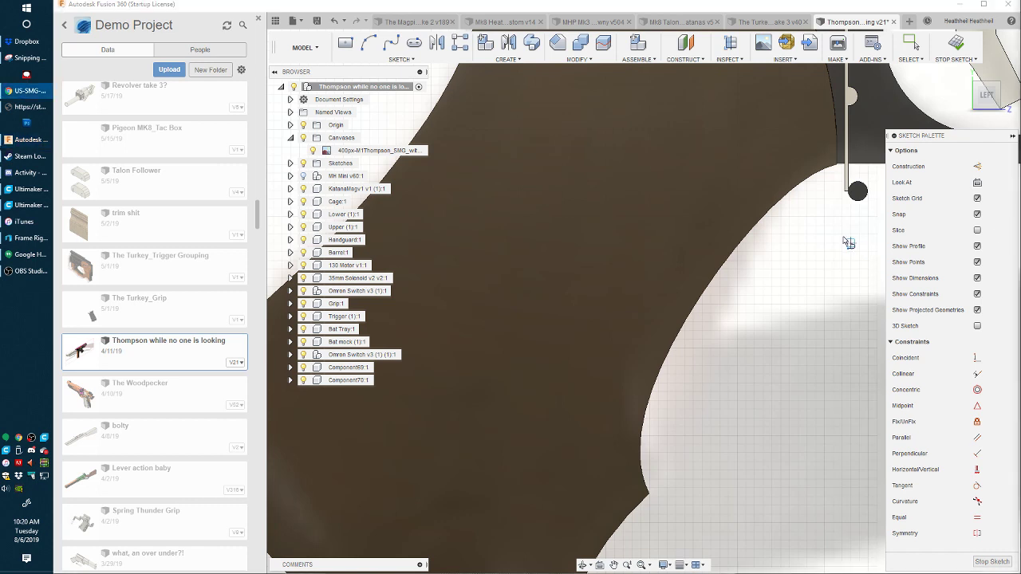
{"action": "left_click", "coordinate": [700, 3]}
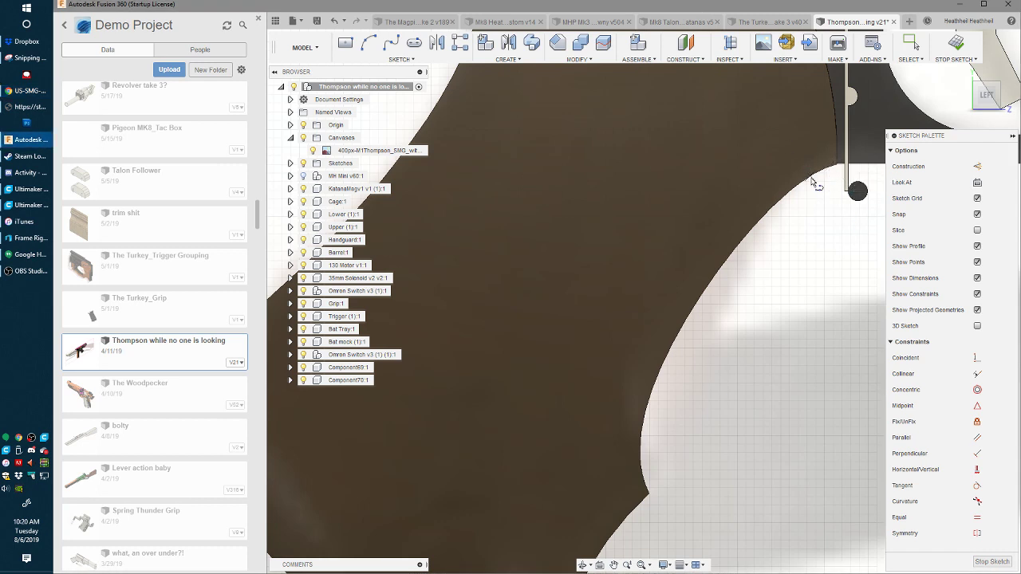
{"action": "left_click", "coordinate": [824, 185]}
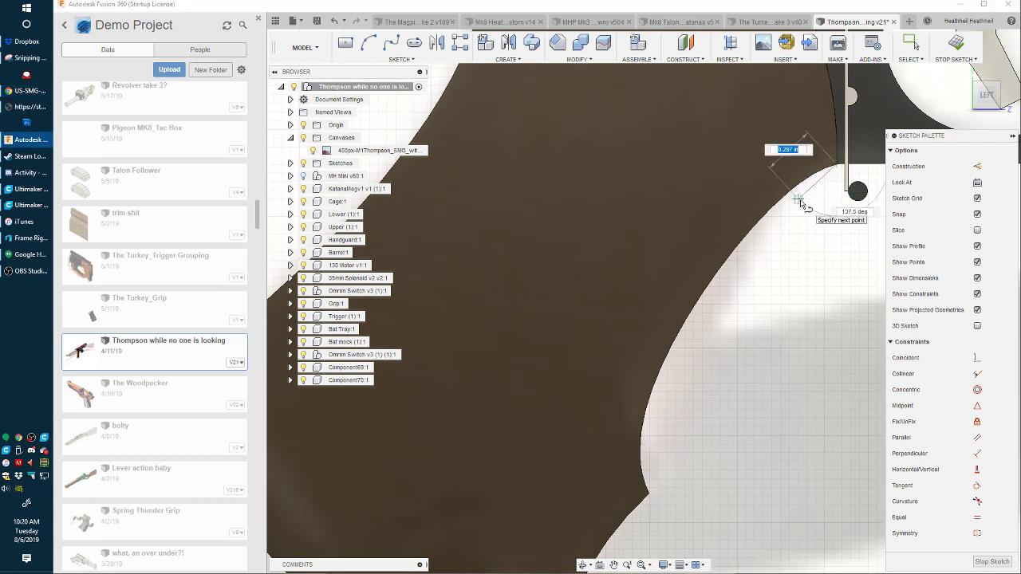
{"action": "left_click", "coordinate": [788, 215]}
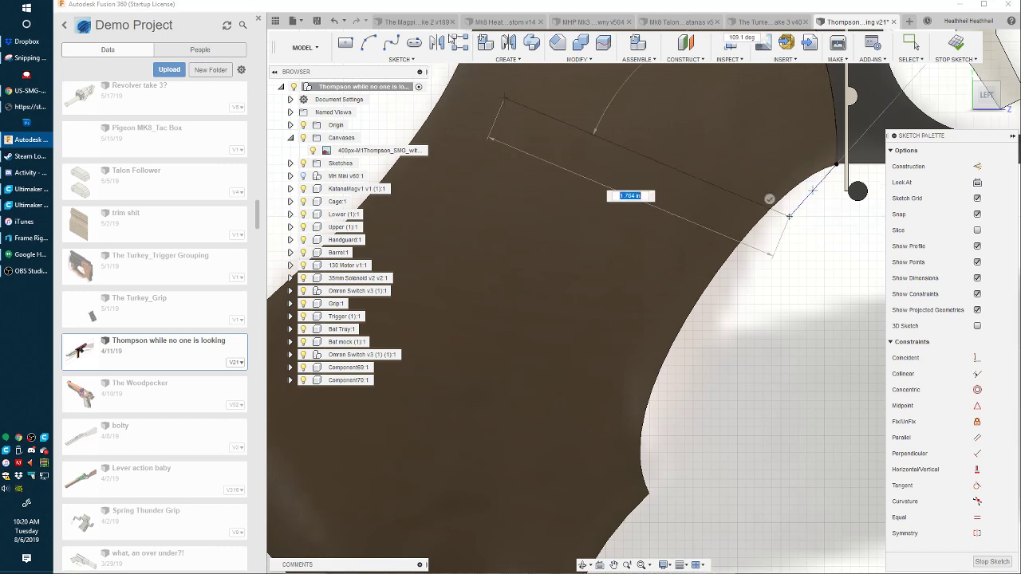
- Draw a three-point fit-point spline from the line's lower end back to the grip's curved front edge
{"action": "left_click", "coordinate": [369, 43]}
{"action": "left_click", "coordinate": [390, 43]}
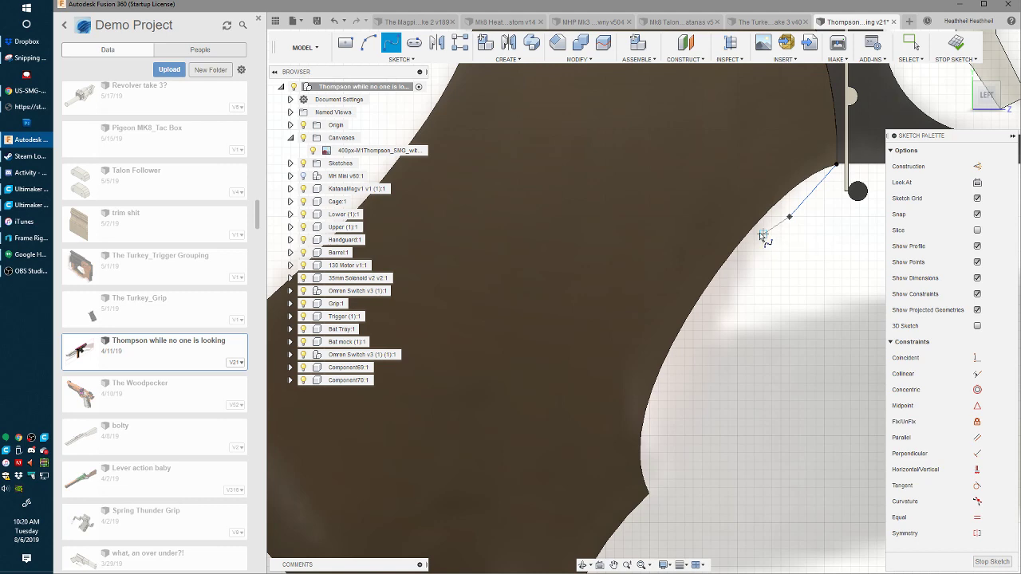
{"action": "left_click", "coordinate": [789, 216]}
{"action": "left_click", "coordinate": [763, 225]}
{"action": "left_click", "coordinate": [727, 257]}
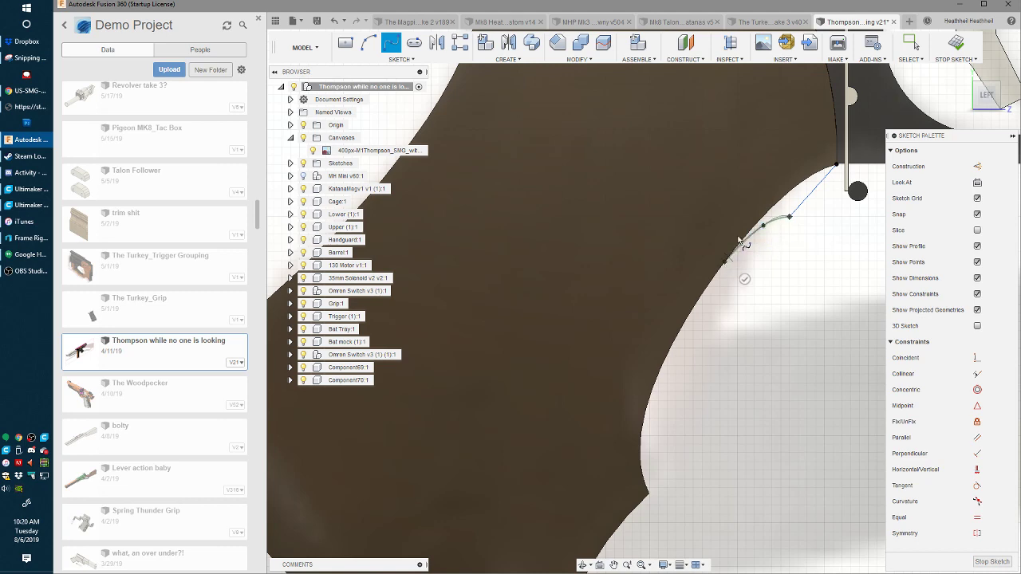
{"action": "left_click", "coordinate": [744, 276]}
- Extrude the small profile between the sketched curves and the grip's front edge by -0.518 in, adding material to the grip instead of cutting
{"action": "middle_click_drag", "start_coordinate": [774, 225], "coordinate": [760, 241], "text": "shift"}
{"action": "key", "text": "e"}
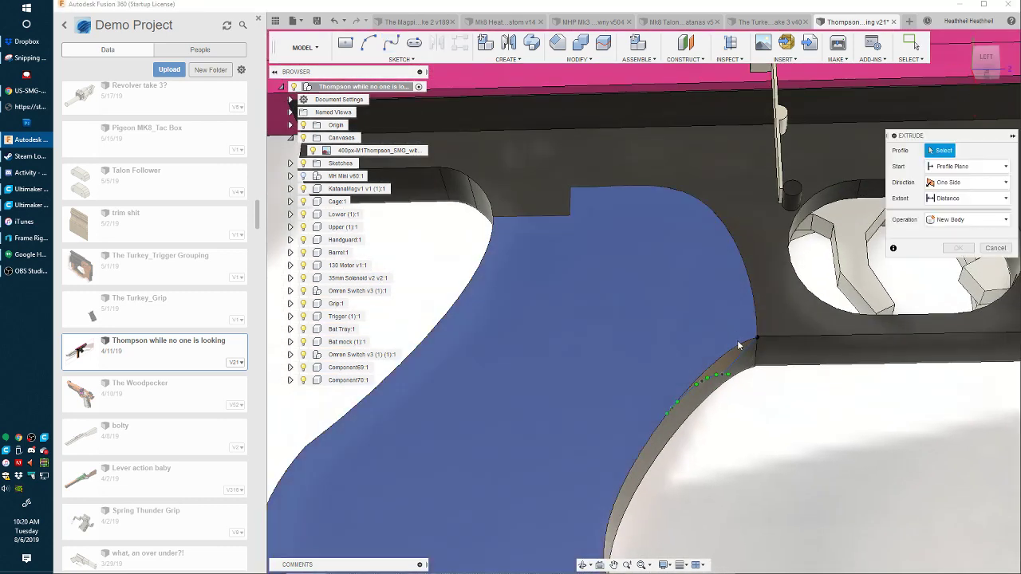
{"action": "left_click", "coordinate": [742, 354]}
{"action": "left_click", "coordinate": [756, 365]}
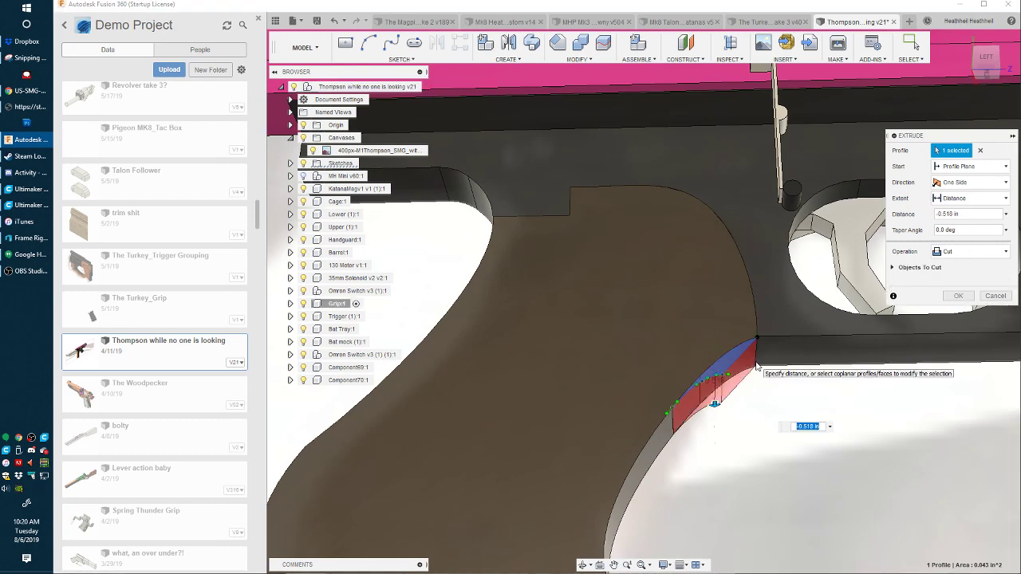
{"action": "left_click", "coordinate": [970, 252]}
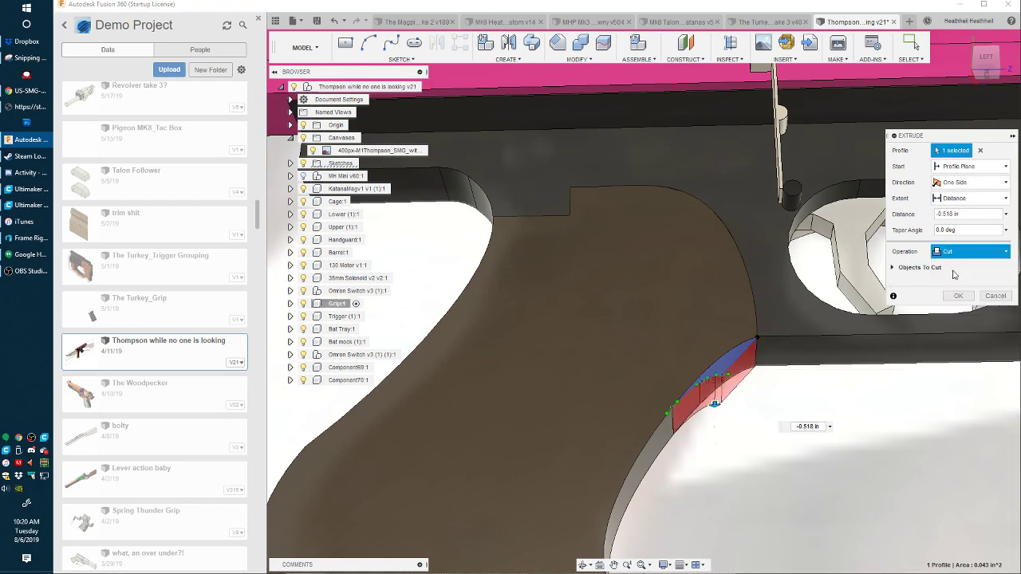
{"action": "left_click", "coordinate": [954, 273]}
{"action": "left_click", "coordinate": [957, 279]}
- Examine the added tip on the grip's front where it meets the lower receiver
{"action": "scroll", "coordinate": [686, 402], "scroll_direction": "up", "scroll_amount": 8}
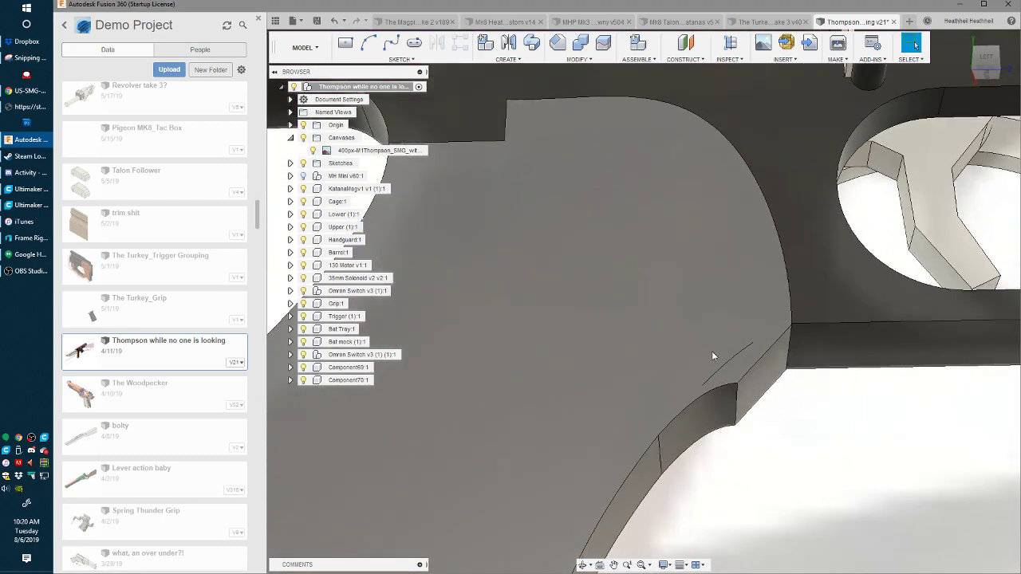
{"action": "scroll", "coordinate": [731, 355], "scroll_direction": "up", "scroll_amount": 10}
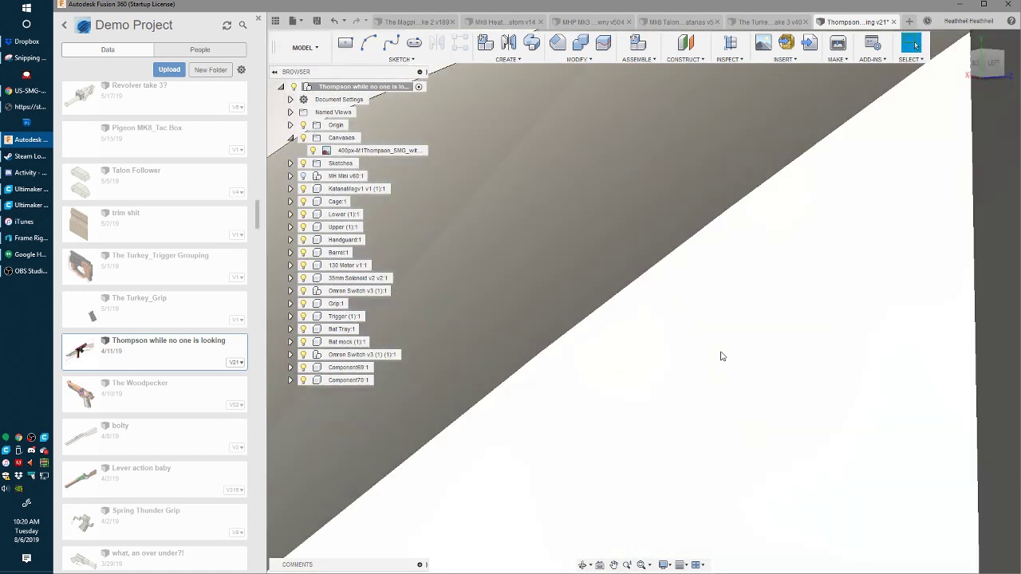
{"action": "left_click", "coordinate": [651, 256]}
{"action": "scroll", "coordinate": [653, 276], "scroll_direction": "down", "scroll_amount": 5}
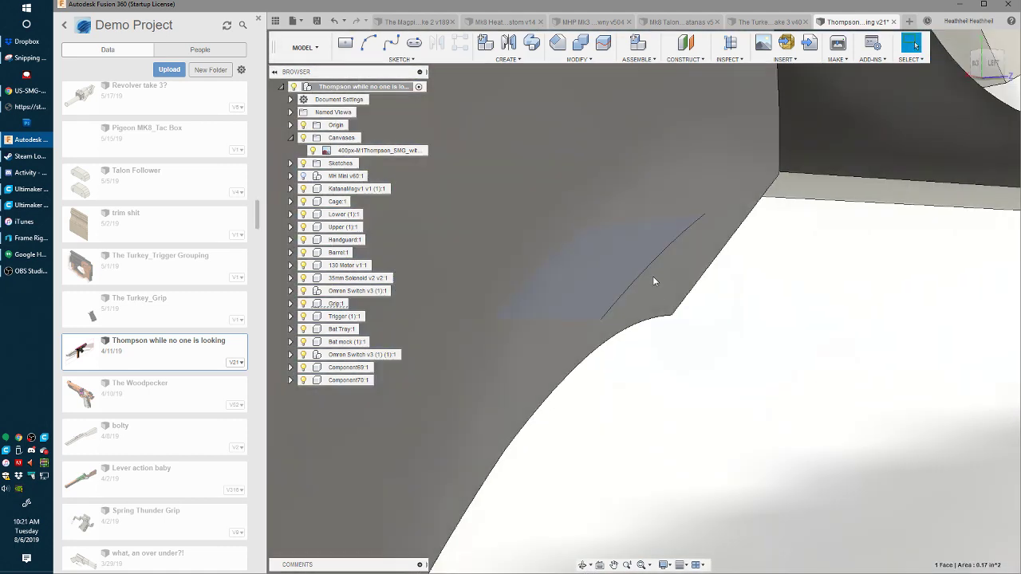
{"action": "key", "text": "Escape"}
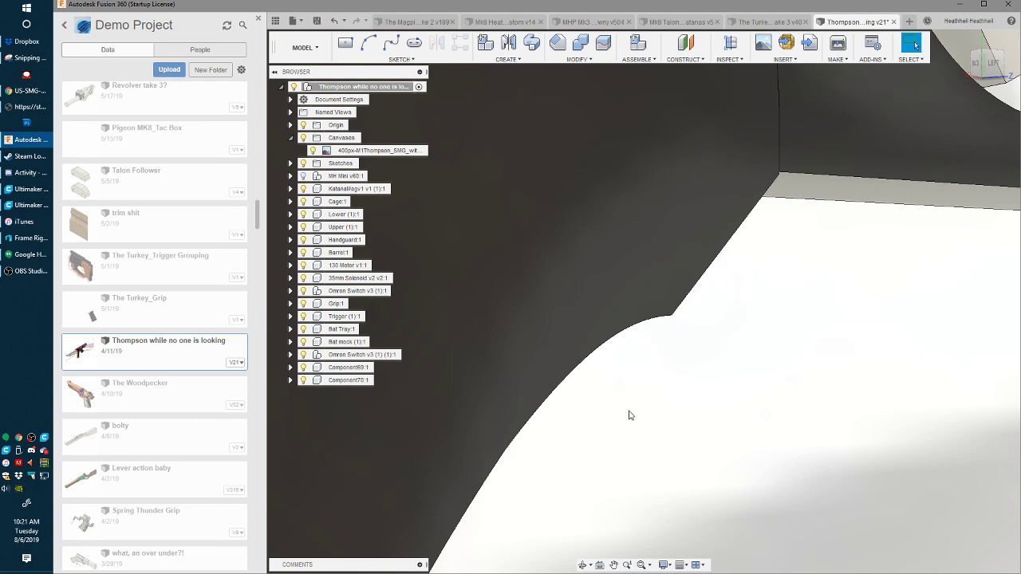
{"action": "scroll", "coordinate": [645, 276], "scroll_direction": "down", "scroll_amount": 6}
{"action": "middle_click_drag", "start_coordinate": [645, 276], "coordinate": [431, 102], "text": "shift"}
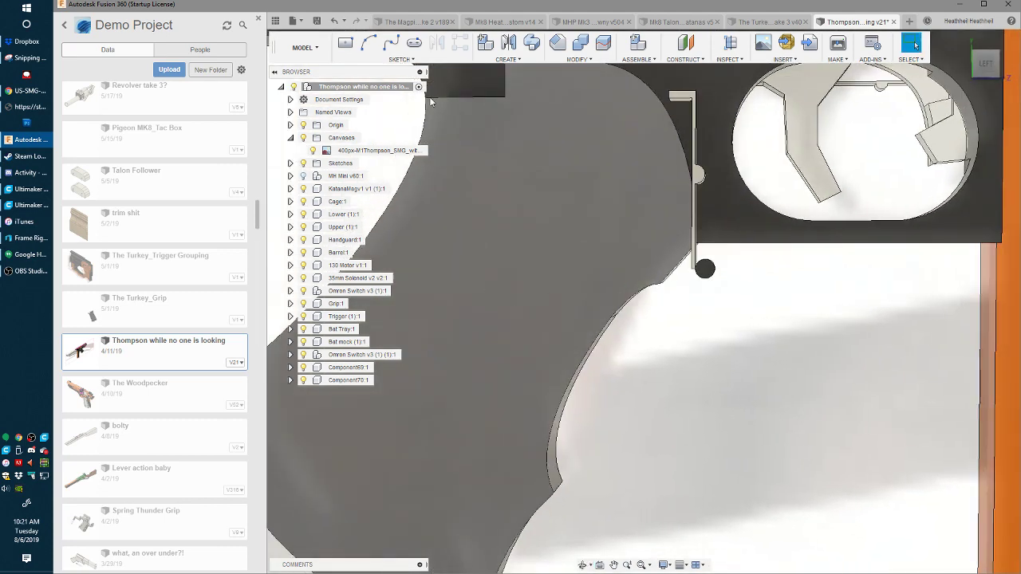
- Chamfer the three side edges along the grip's front, including the added tip, with an equal distance of about 0.3 in
{"action": "left_click", "coordinate": [557, 42]}
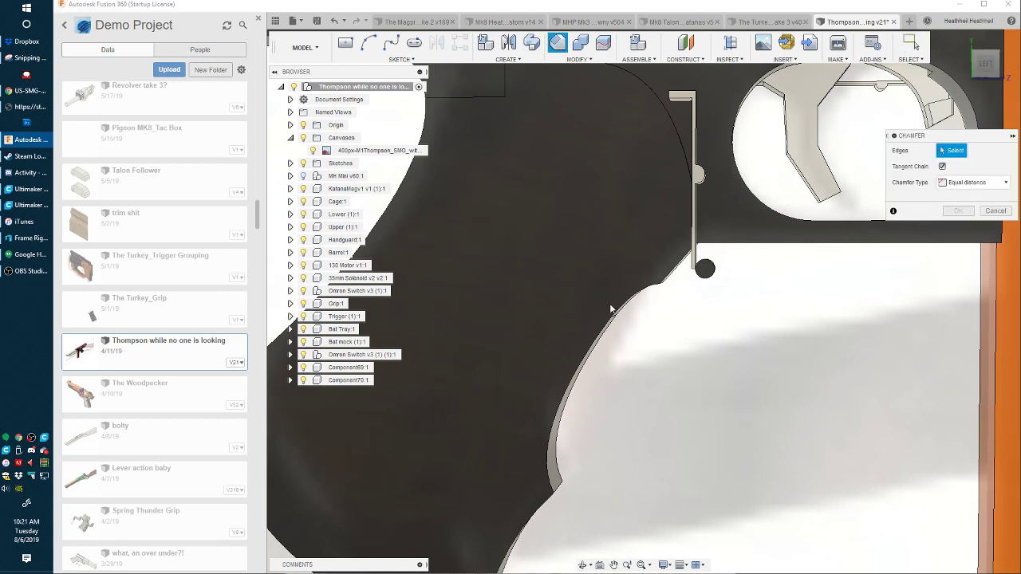
{"action": "left_click", "coordinate": [613, 319]}
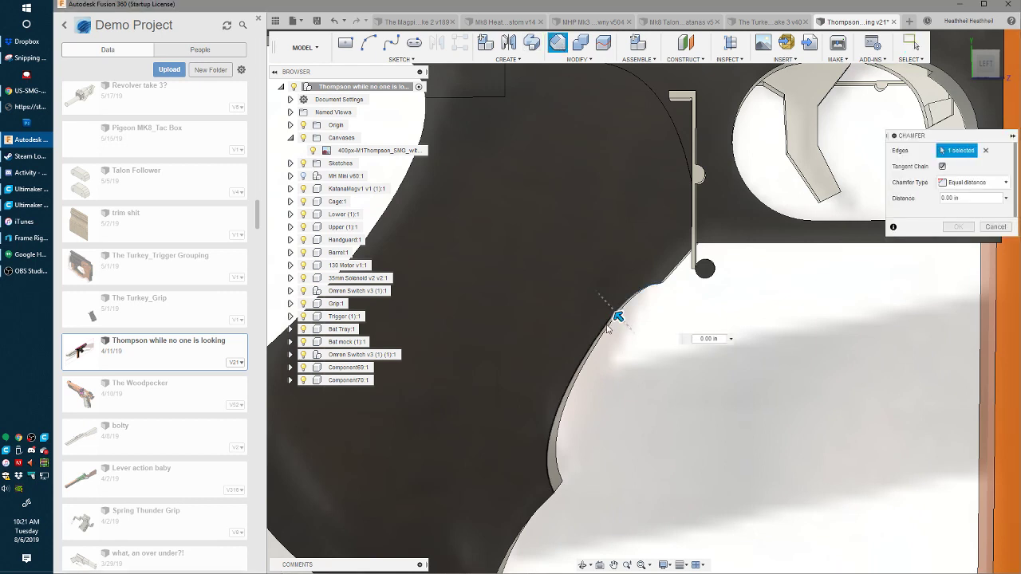
{"action": "left_click", "coordinate": [514, 538]}
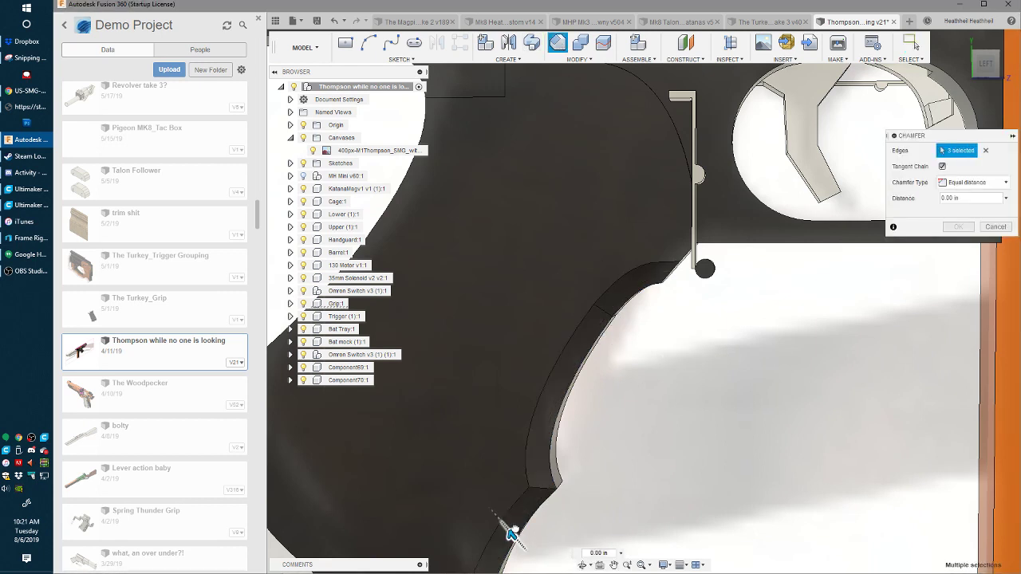
{"action": "left_click_drag", "start_coordinate": [511, 530], "coordinate": [506, 531]}
{"action": "scroll", "coordinate": [515, 530], "scroll_direction": "up", "scroll_amount": 3}
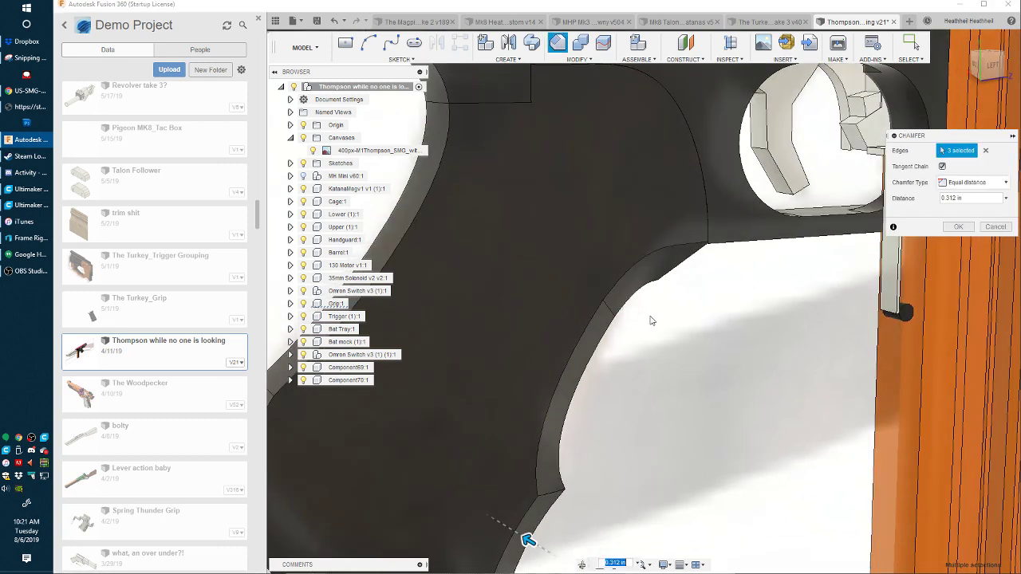
{"action": "scroll", "coordinate": [606, 410], "scroll_direction": "down", "scroll_amount": 3}
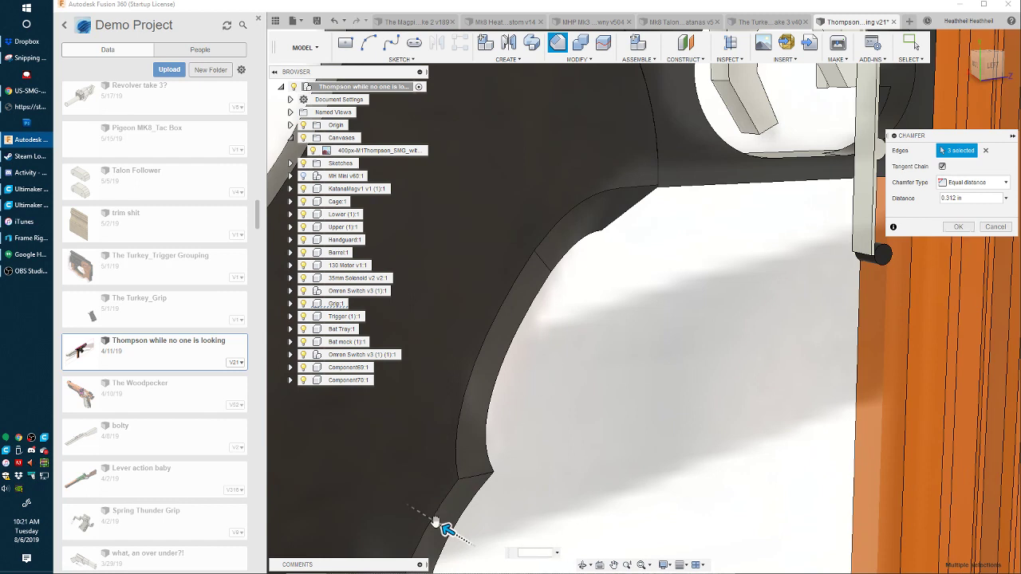
{"action": "left_click_drag", "start_coordinate": [448, 530], "coordinate": [449, 528]}
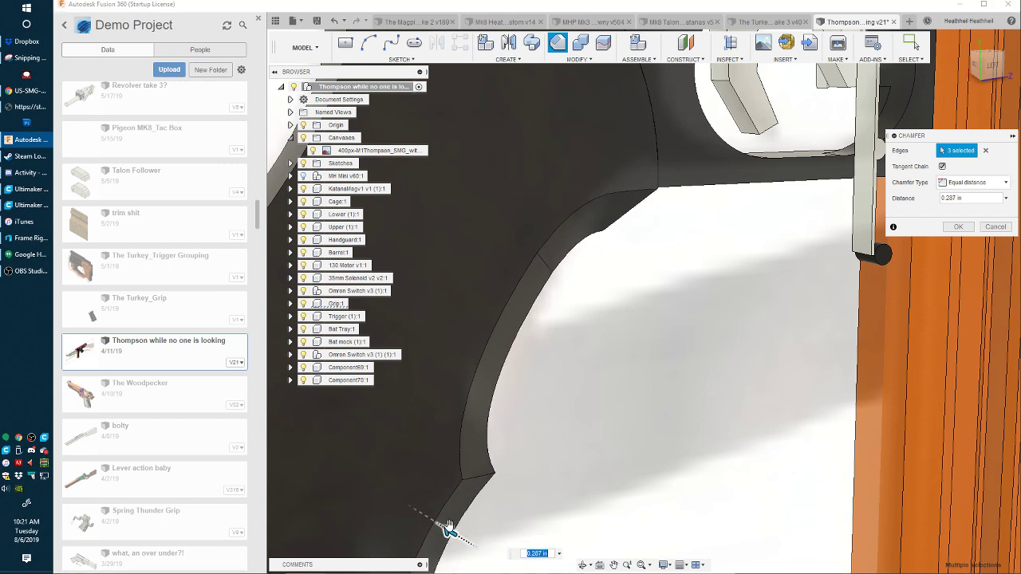
{"action": "key", "text": "Return"}
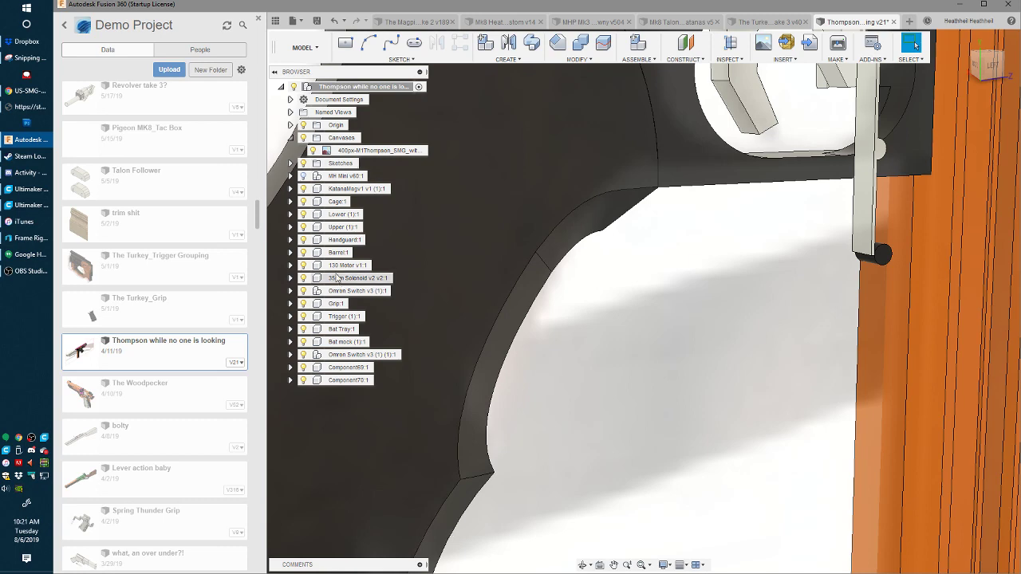
- Fillet the three inner edges of the chamfer along the grip's front with a constant radius of 0.22 in
{"action": "key", "text": "f"}
{"action": "middle_click_drag", "start_coordinate": [425, 261], "coordinate": [494, 280], "text": "shift"}
{"action": "left_click", "coordinate": [519, 272]}
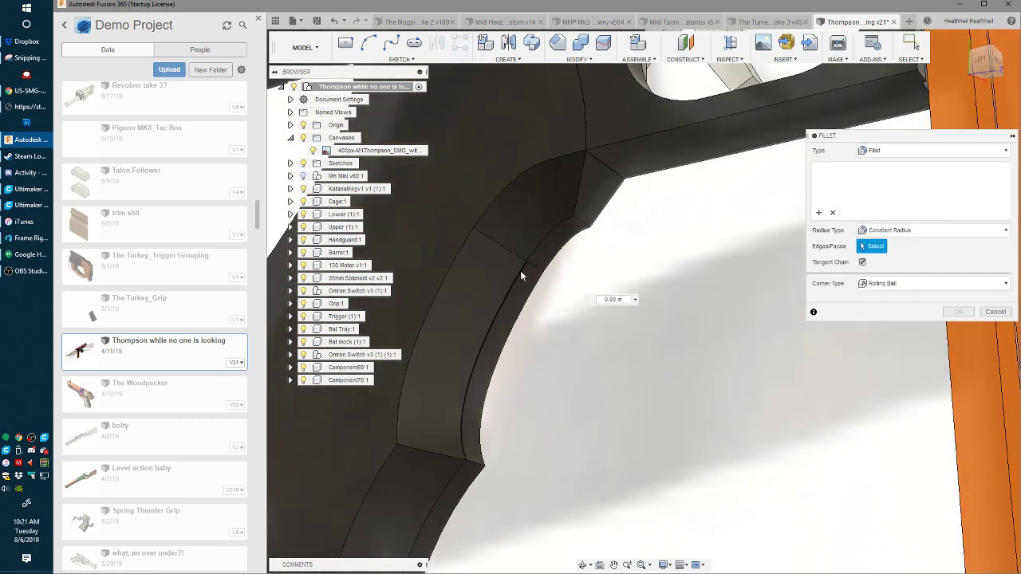
{"action": "left_click", "coordinate": [448, 481]}
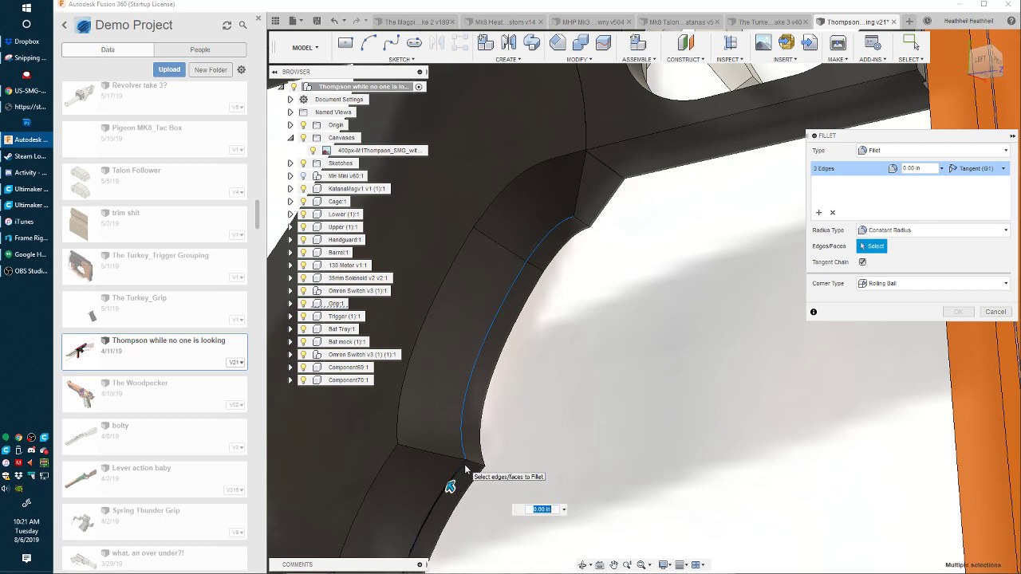
{"action": "middle_click_drag", "start_coordinate": [506, 444], "coordinate": [523, 461], "text": "shift"}
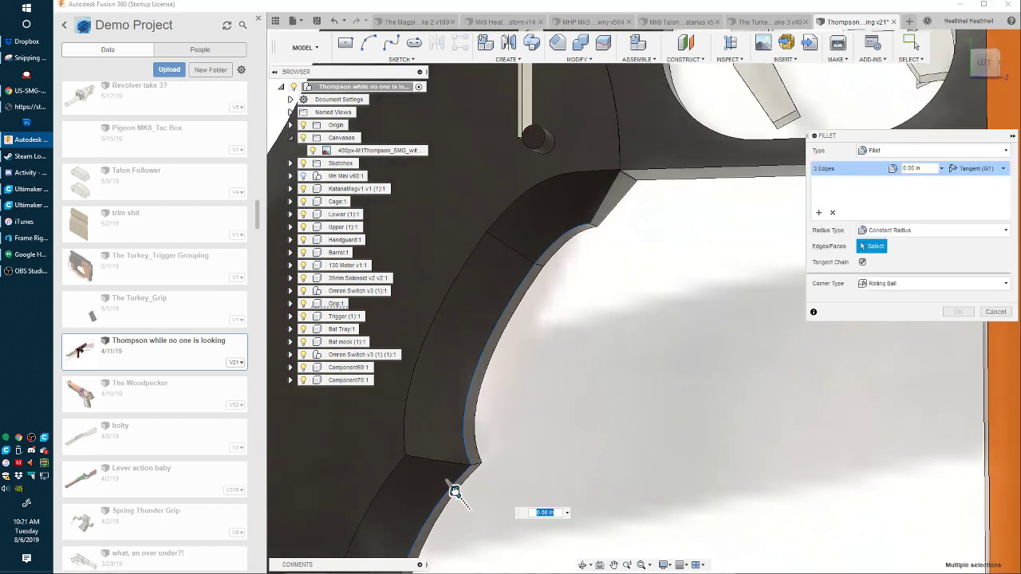
{"action": "type", "text": "0.22"}
{"action": "left_click_drag", "start_coordinate": [453, 489], "coordinate": [456, 492]}
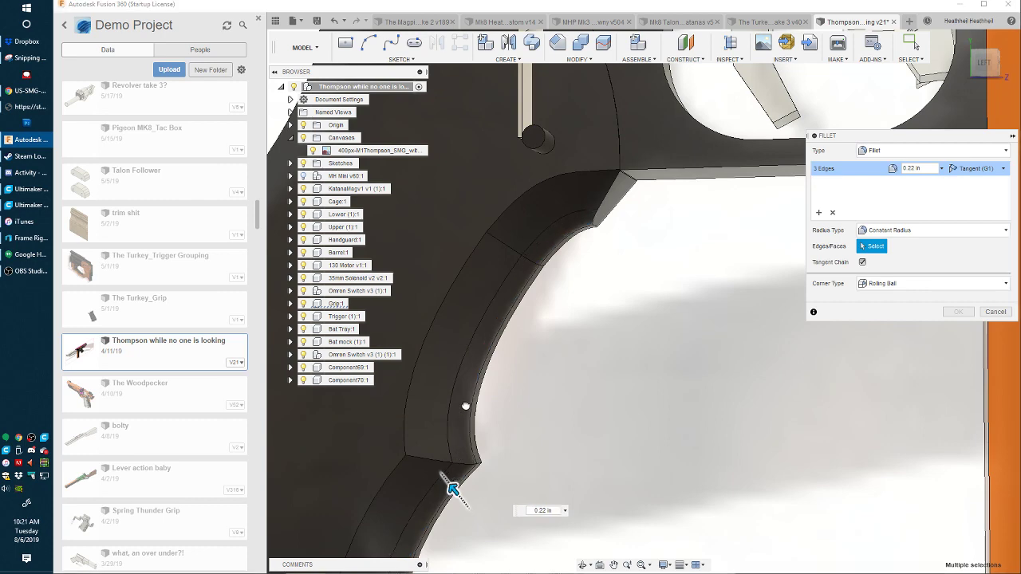
{"action": "scroll", "coordinate": [466, 406], "scroll_direction": "down", "scroll_amount": 3}
{"action": "middle_click_drag", "start_coordinate": [517, 341], "coordinate": [545, 330], "text": "shift"}
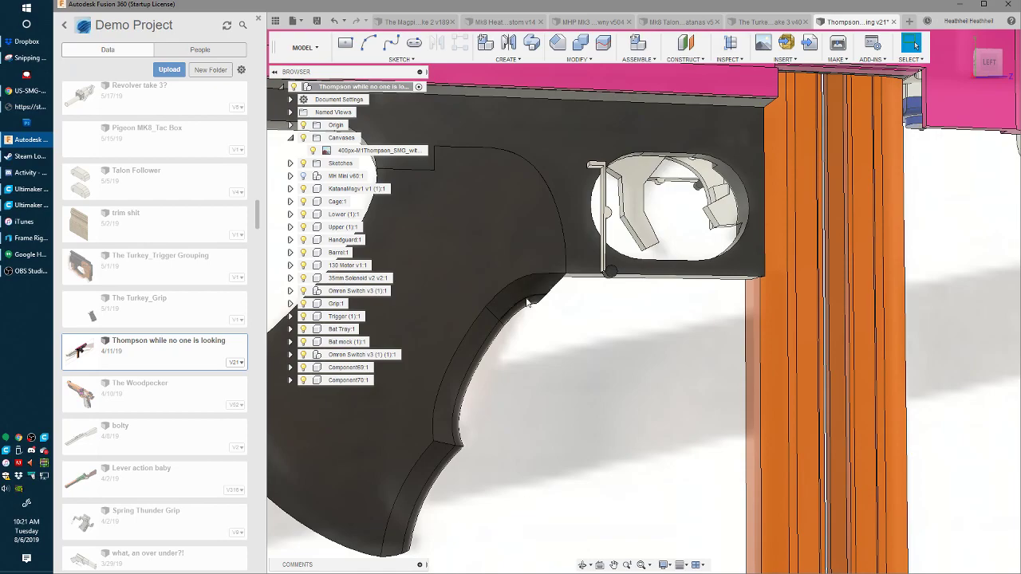
{"action": "mouse_move", "coordinate": [525, 298]}
{"action": "middle_mouse_down", "text": "shift"}
{"action": "mouse_move", "coordinate": [529, 315]}
{"action": "mouse_move", "coordinate": [498, 319]}
{"action": "mouse_move", "coordinate": [535, 315]}
{"action": "middle_mouse_up", "text": "shift"}
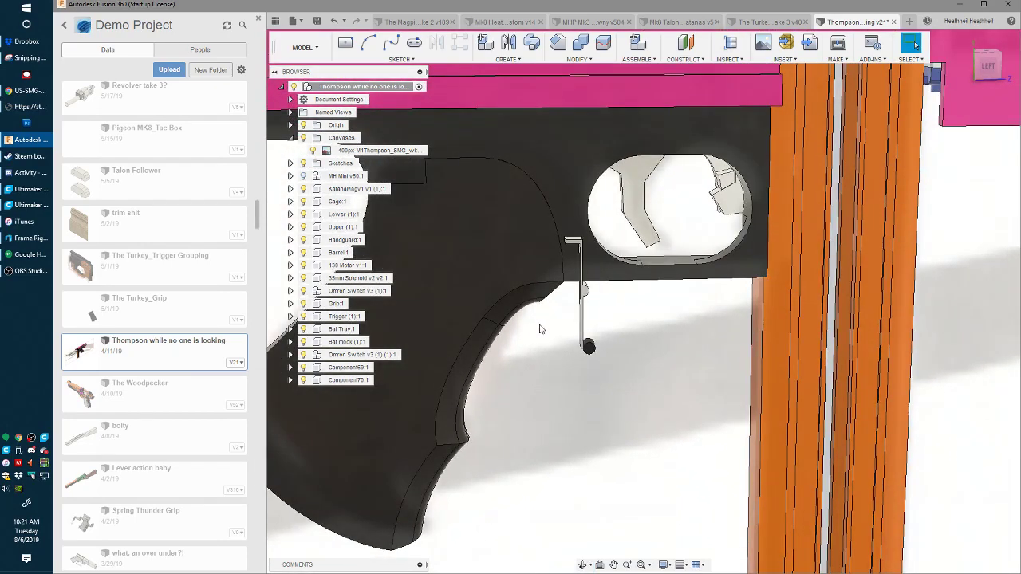
{"action": "scroll", "coordinate": [543, 316], "scroll_direction": "up", "scroll_amount": 4}
{"action": "mouse_move", "coordinate": [542, 316]}
{"action": "middle_mouse_down"}
{"action": "mouse_move", "coordinate": [502, 238]}
{"action": "mouse_move", "coordinate": [453, 195]}
{"action": "mouse_move", "coordinate": [540, 252]}
{"action": "mouse_move", "coordinate": [511, 232]}
{"action": "mouse_move", "coordinate": [572, 318]}
{"action": "middle_mouse_up"}
{"action": "mouse_move", "coordinate": [548, 268]}
{"action": "middle_mouse_down", "text": "shift"}
{"action": "mouse_move", "coordinate": [558, 292]}
{"action": "mouse_move", "coordinate": [550, 269]}
{"action": "middle_mouse_up", "text": "shift"}
{"action": "key", "text": "f"}
{"action": "left_click", "coordinate": [555, 269]}
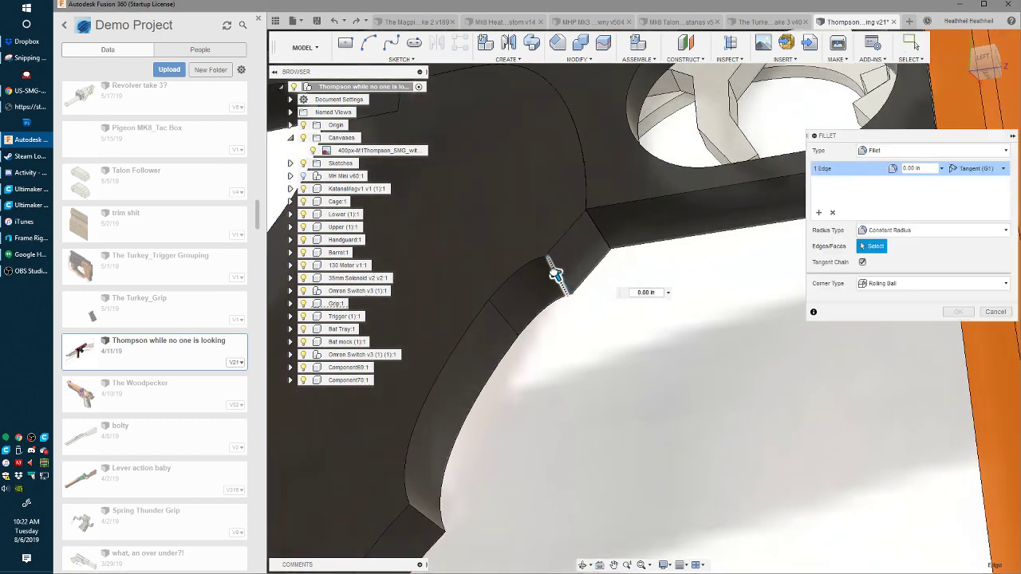
{"action": "key", "text": "Escape"}
- Try to fillet the three outer side edges along the grip's front with a radius of about 0.498 in
{"action": "key", "text": "f"}
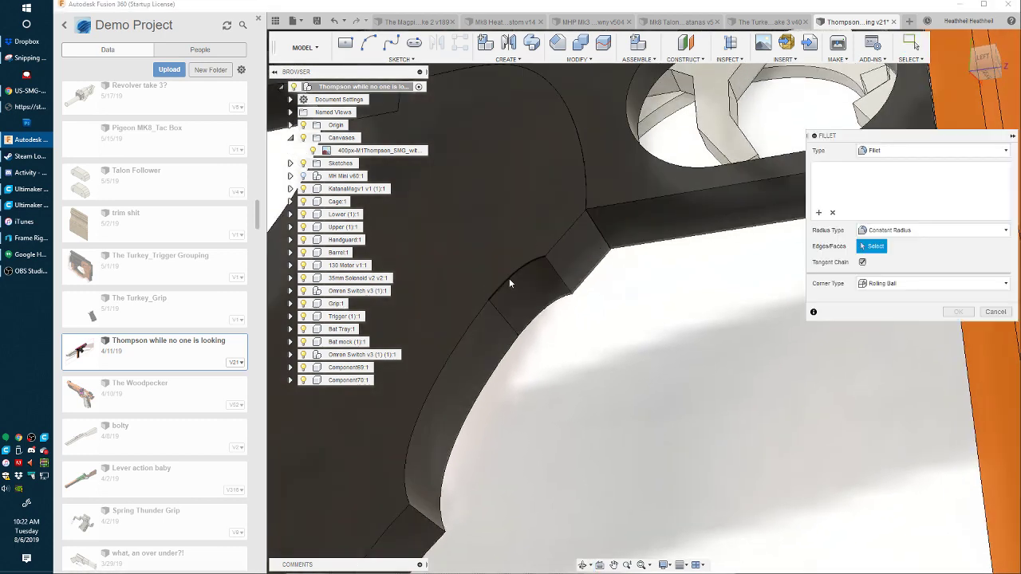
{"action": "left_click", "coordinate": [511, 282]}
{"action": "left_click", "coordinate": [397, 517]}
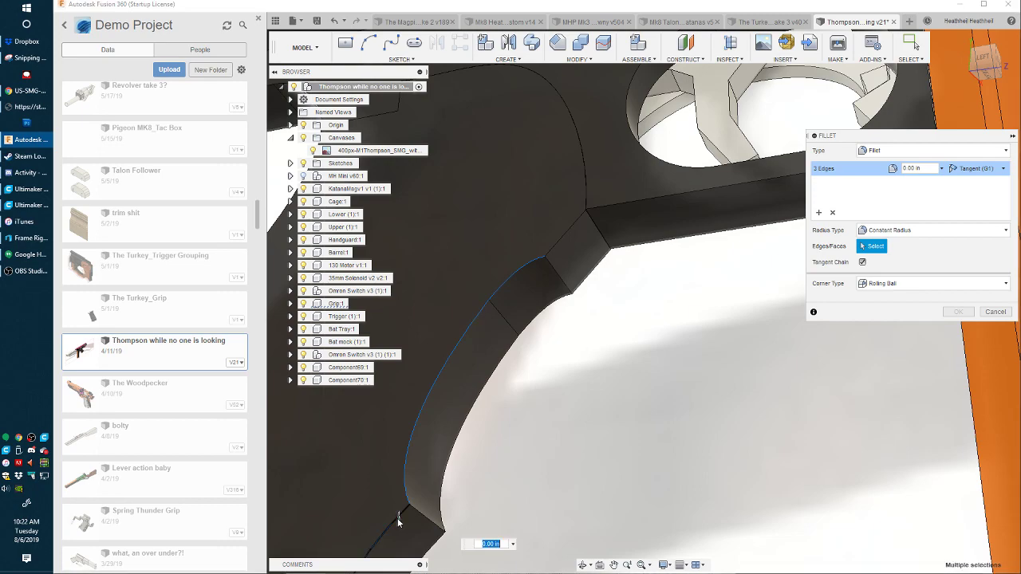
{"action": "left_click_drag", "start_coordinate": [398, 517], "coordinate": [394, 513]}
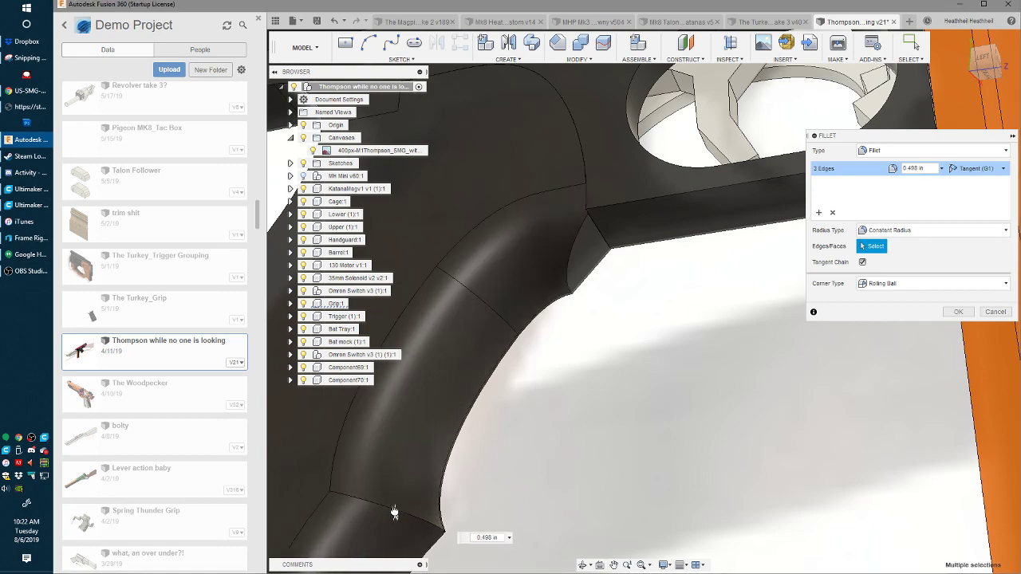
{"action": "key", "text": "Escape"}
- Sketch a diagonal line across the slanted end face of the grip's front tip, forming a triangular profile at its outer corner
{"action": "scroll", "coordinate": [547, 308], "scroll_direction": "down", "scroll_amount": 5}
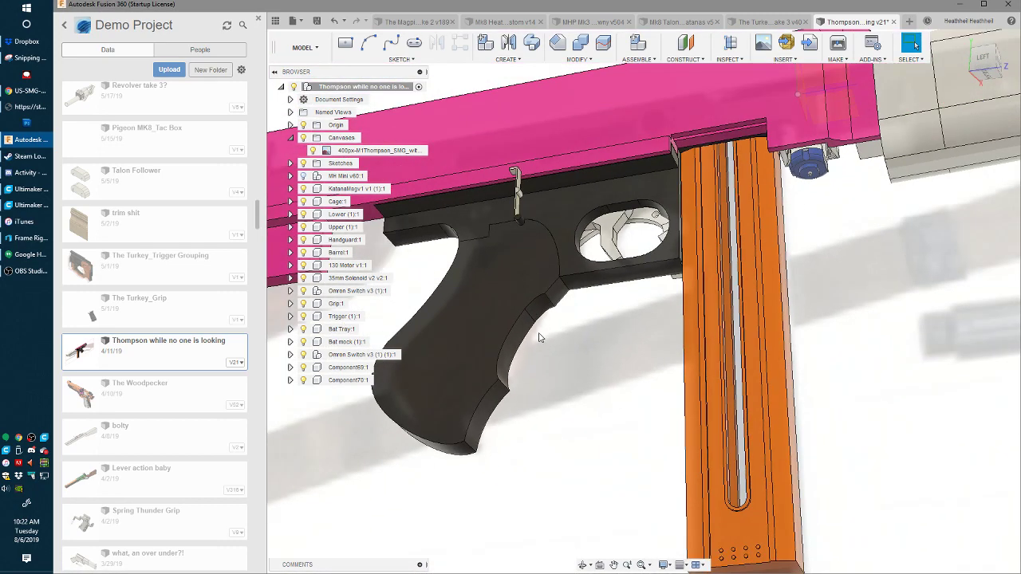
{"action": "middle_click_drag", "start_coordinate": [538, 333], "coordinate": [511, 337], "text": "shift"}
{"action": "left_click", "coordinate": [536, 298]}
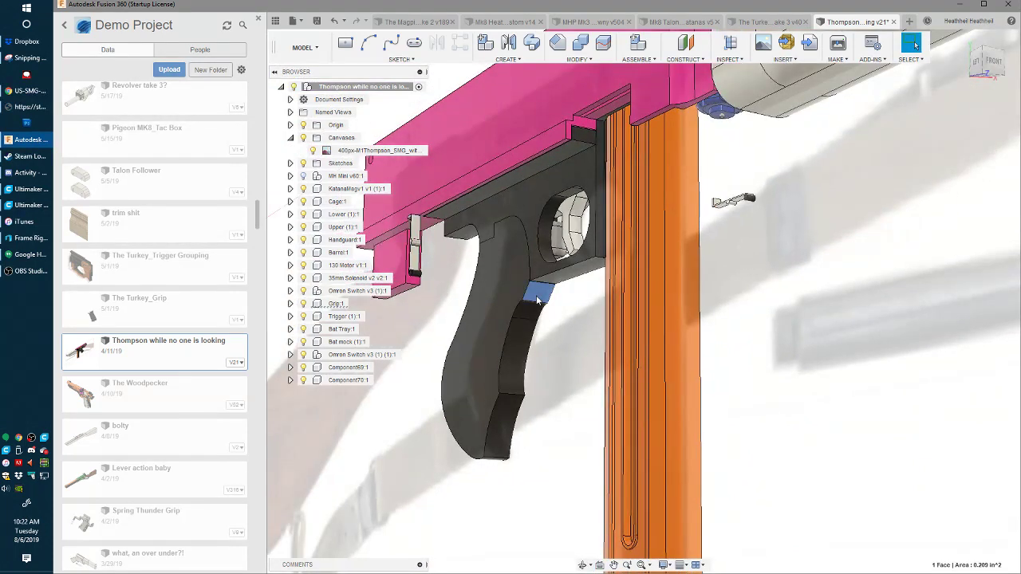
{"action": "key", "text": "l"}
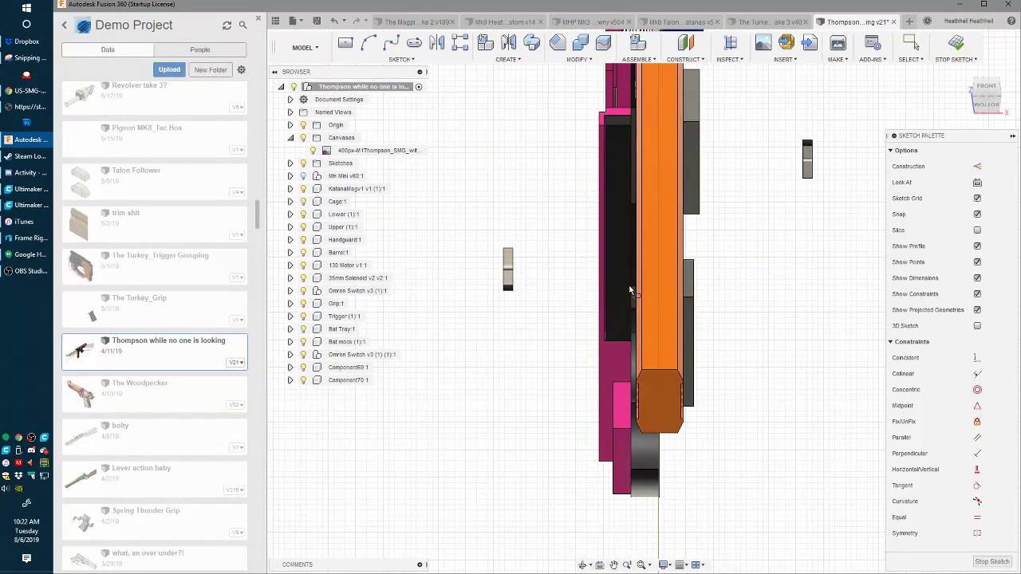
{"action": "left_click", "coordinate": [629, 285]}
- Sweep the triangular profile along the grip's outer front edge as a single-path cut with perpendicular orientation
{"action": "left_click", "coordinate": [532, 42]}
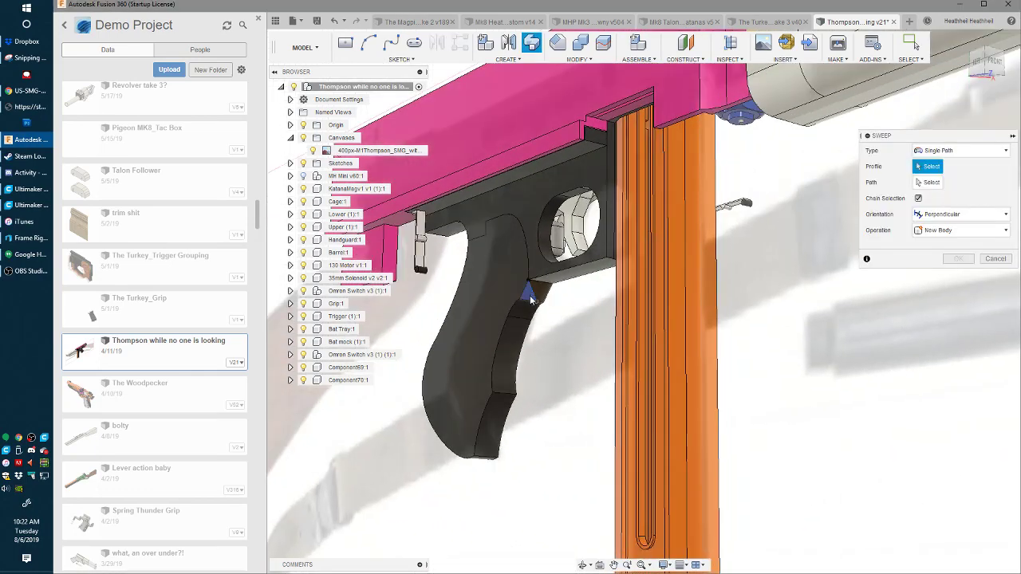
{"action": "left_click", "coordinate": [530, 295]}
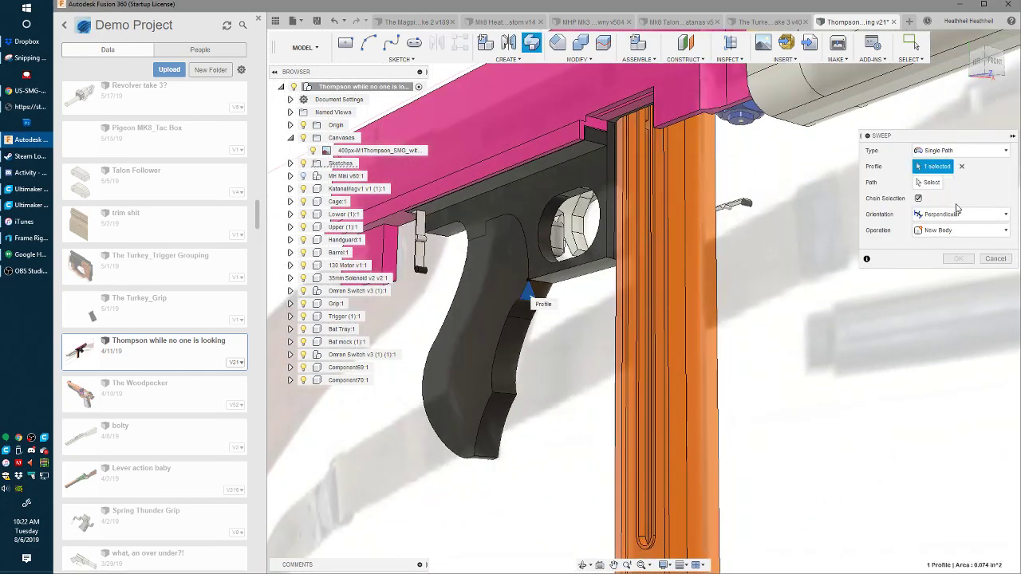
{"action": "left_click", "coordinate": [930, 182]}
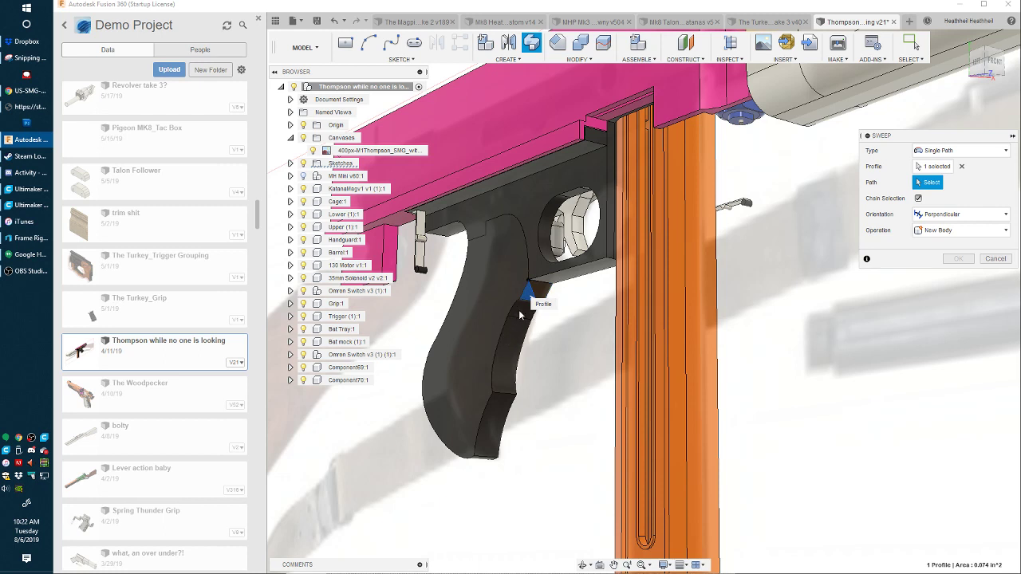
{"action": "left_click", "coordinate": [502, 375]}
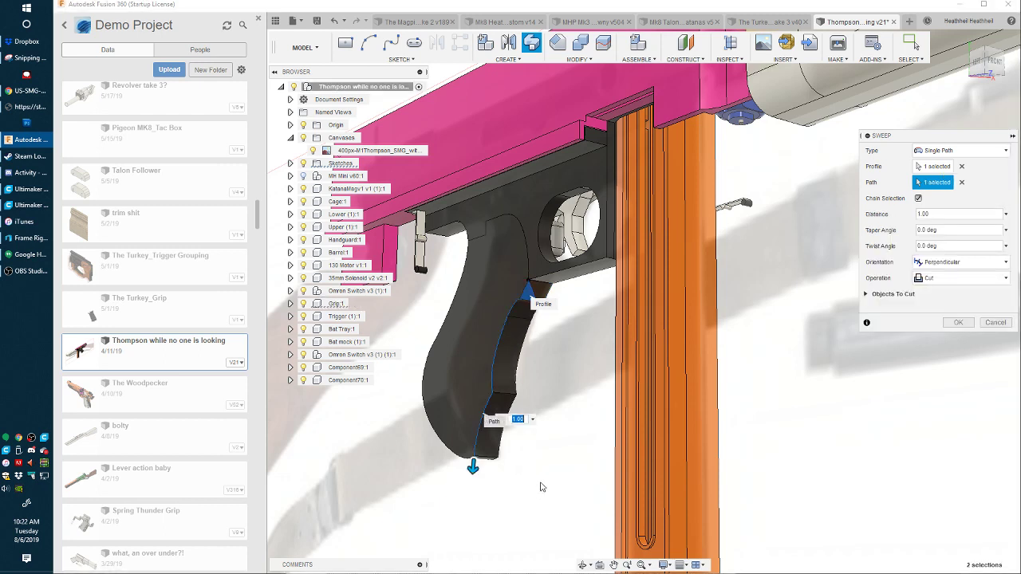
{"action": "middle_click_drag", "start_coordinate": [593, 442], "coordinate": [572, 411], "text": "shift"}
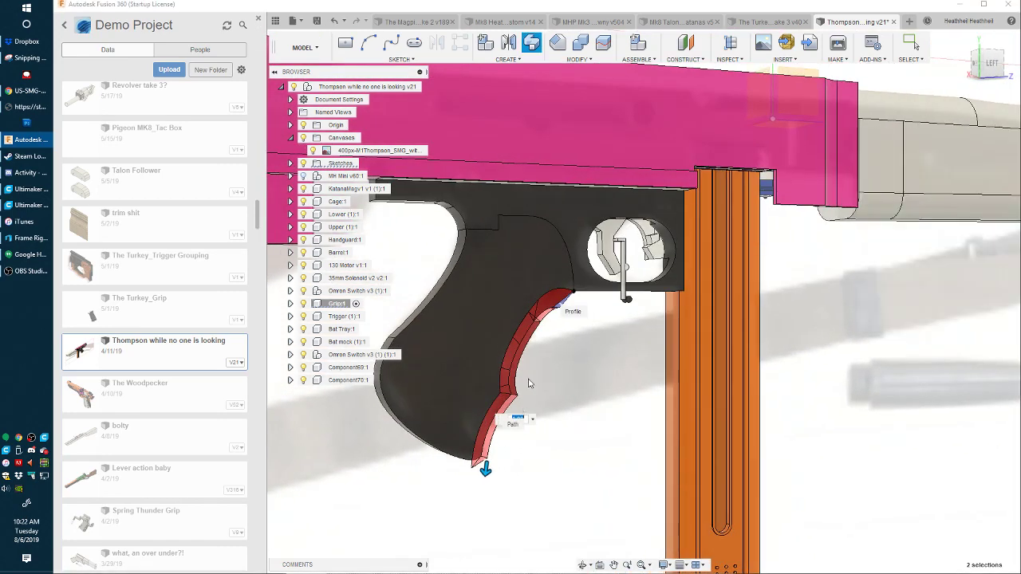
{"action": "key", "text": "Return"}
- Fillet the crosswise edge between the tip's slanted face and the grip's curved front with a radius of about 8.917 in
{"action": "middle_click_drag", "start_coordinate": [554, 341], "coordinate": [508, 311], "text": "shift"}
{"action": "scroll", "coordinate": [519, 315], "scroll_direction": "up", "scroll_amount": 5}
{"action": "key", "text": "f"}
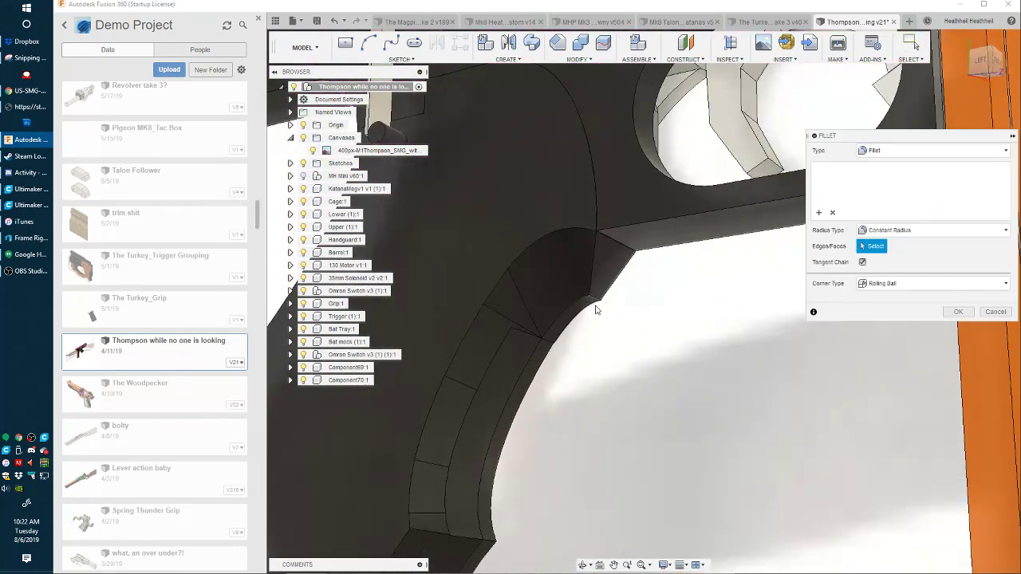
{"action": "left_click", "coordinate": [594, 304]}
{"action": "left_click_drag", "start_coordinate": [598, 296], "coordinate": [556, 209]}
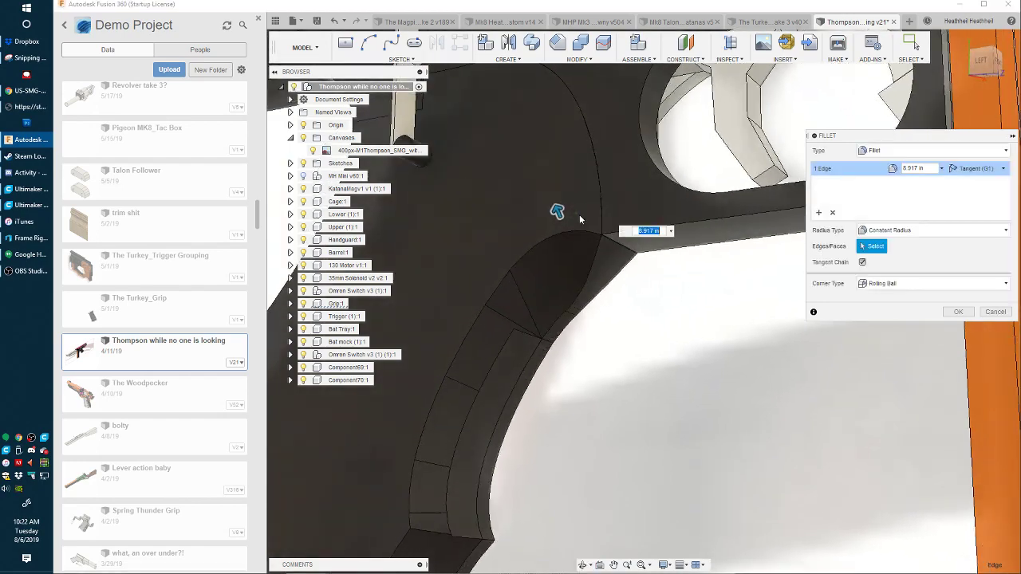
{"action": "key", "text": "Return"}
{"action": "scroll", "coordinate": [576, 254], "scroll_direction": "down", "scroll_amount": 5}
{"action": "middle_click_drag", "start_coordinate": [645, 314], "coordinate": [540, 412], "text": "shift"}
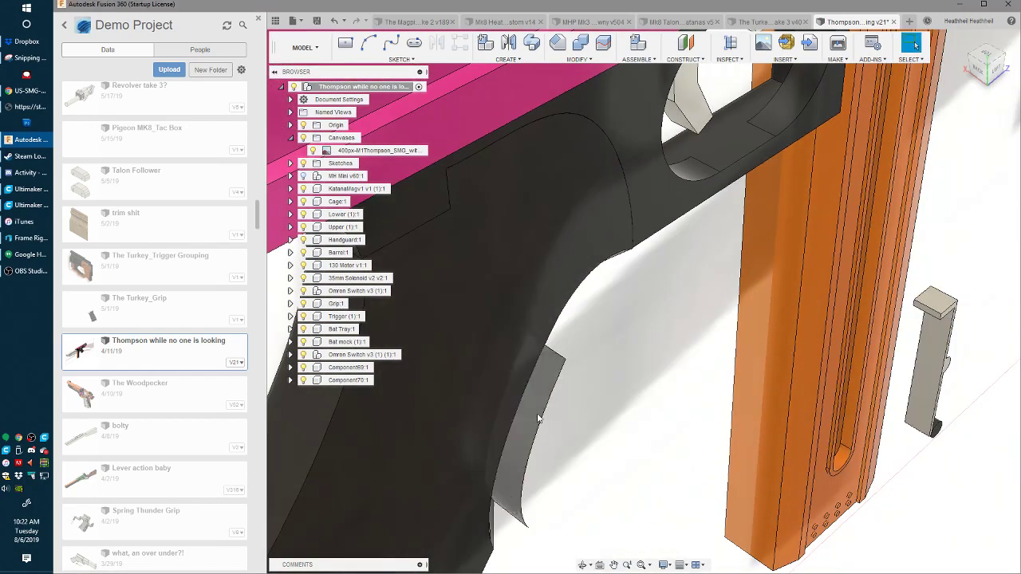
{"action": "left_click", "coordinate": [539, 417]}
{"action": "key", "text": "Escape"}
{"action": "middle_click_drag", "start_coordinate": [554, 479], "coordinate": [520, 319], "text": "shift"}
- Try to fillet the seven inner edges of the swept cut along the grip's front with a radius of about 0.789 in
{"action": "key", "text": "f"}
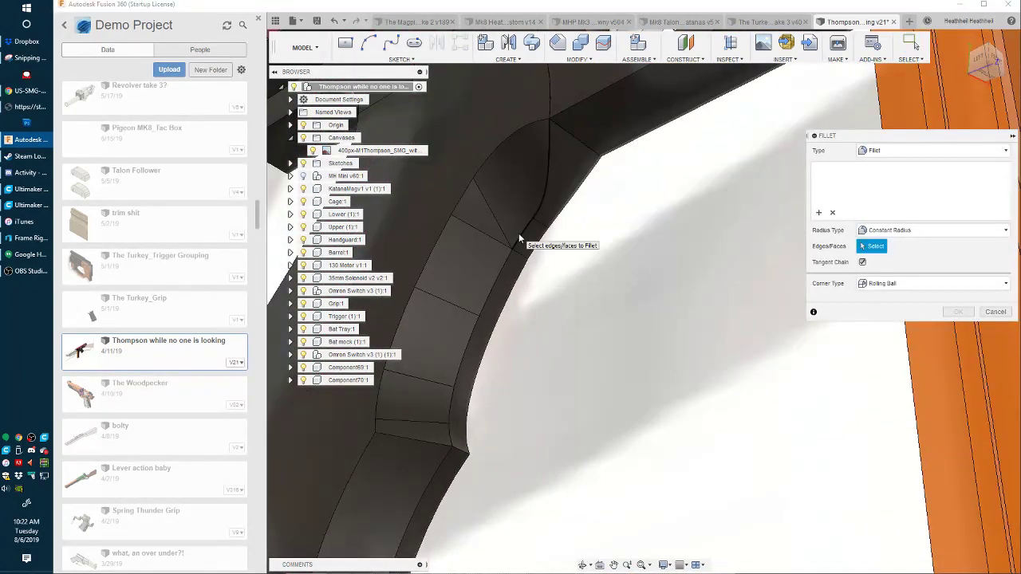
{"action": "left_click", "coordinate": [518, 233]}
{"action": "left_click", "coordinate": [506, 267]}
{"action": "left_click", "coordinate": [445, 475]}
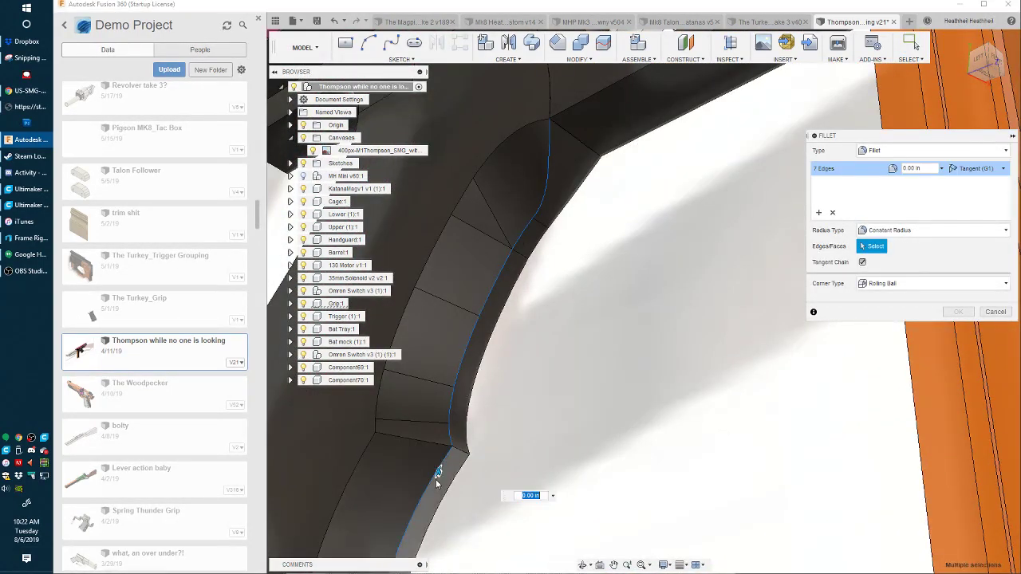
{"action": "middle_click_drag", "start_coordinate": [444, 475], "coordinate": [445, 500], "text": "shift"}
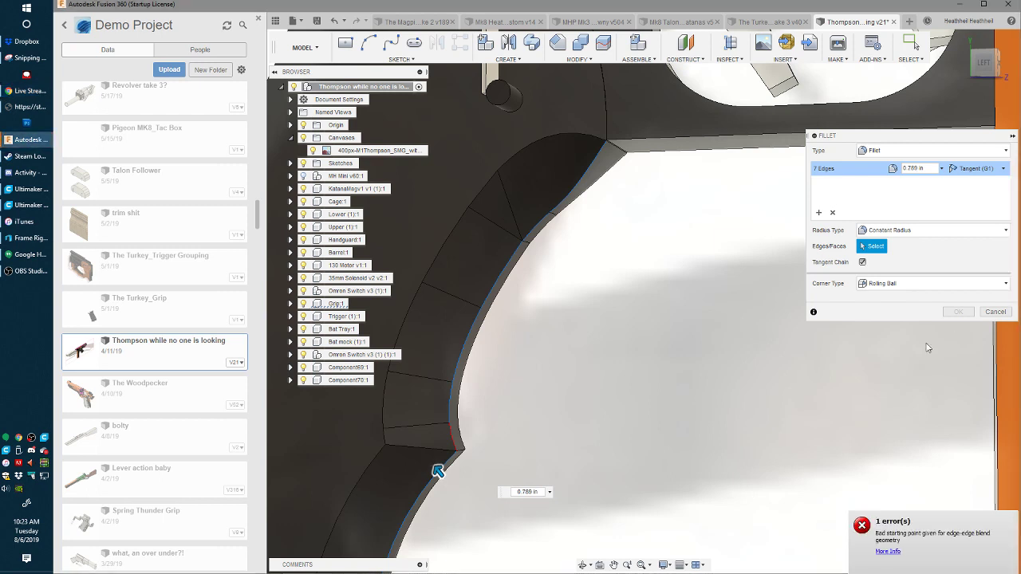
{"action": "left_click", "coordinate": [995, 312]}
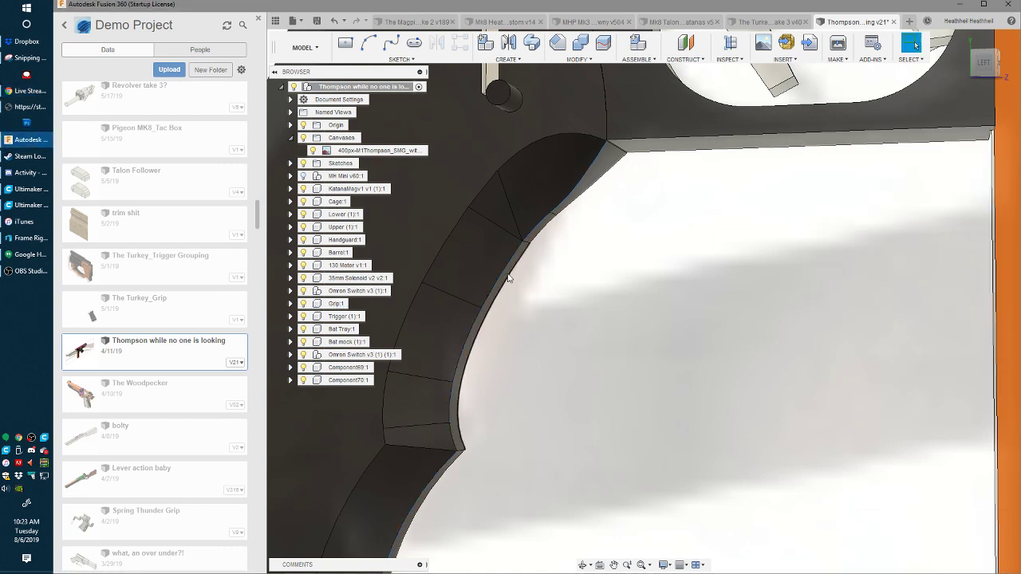
- Try to fillet the whole inner edge chain of the grip's front again, testing radii of 0.5 in and 2 in
{"action": "key", "text": "f"}
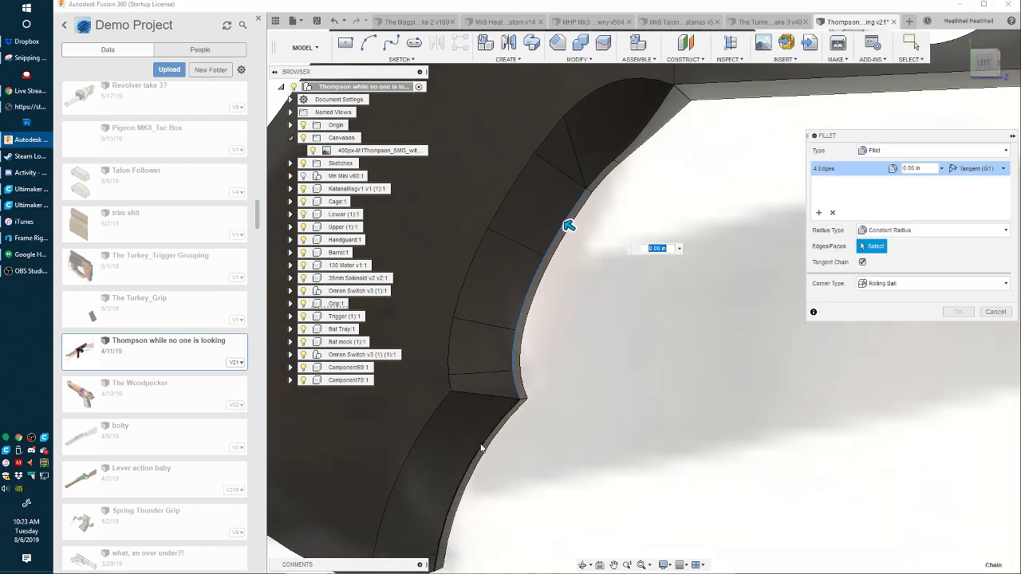
{"action": "left_click", "coordinate": [481, 448]}
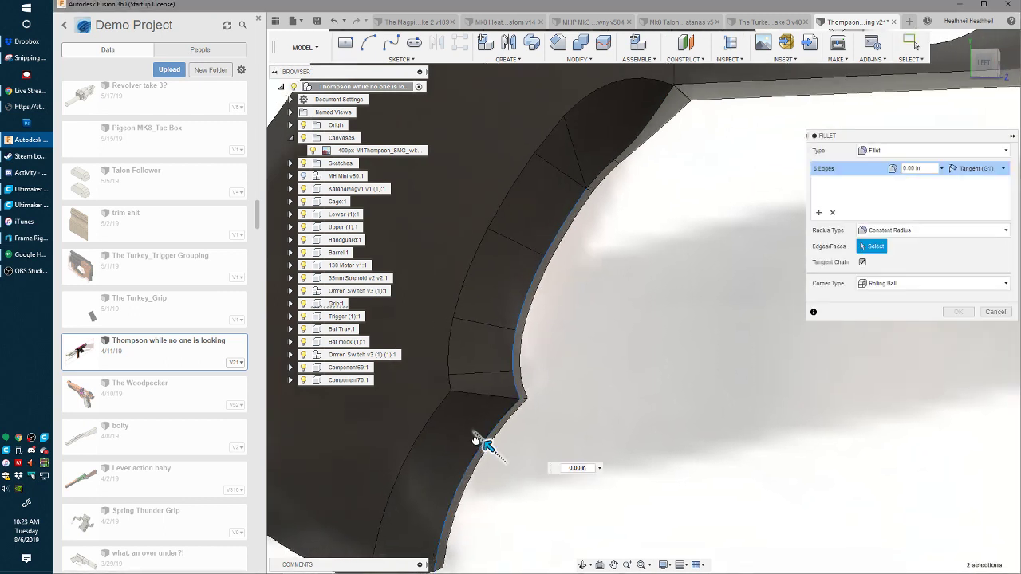
{"action": "left_click_drag", "start_coordinate": [479, 441], "coordinate": [476, 438]}
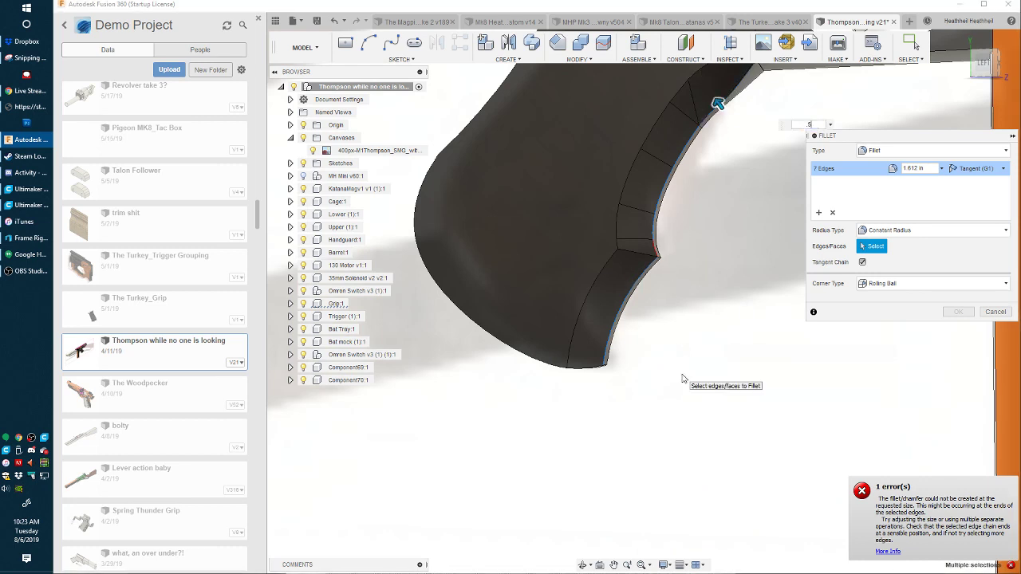
{"action": "middle_click_drag", "start_coordinate": [721, 217], "coordinate": [716, 266]}
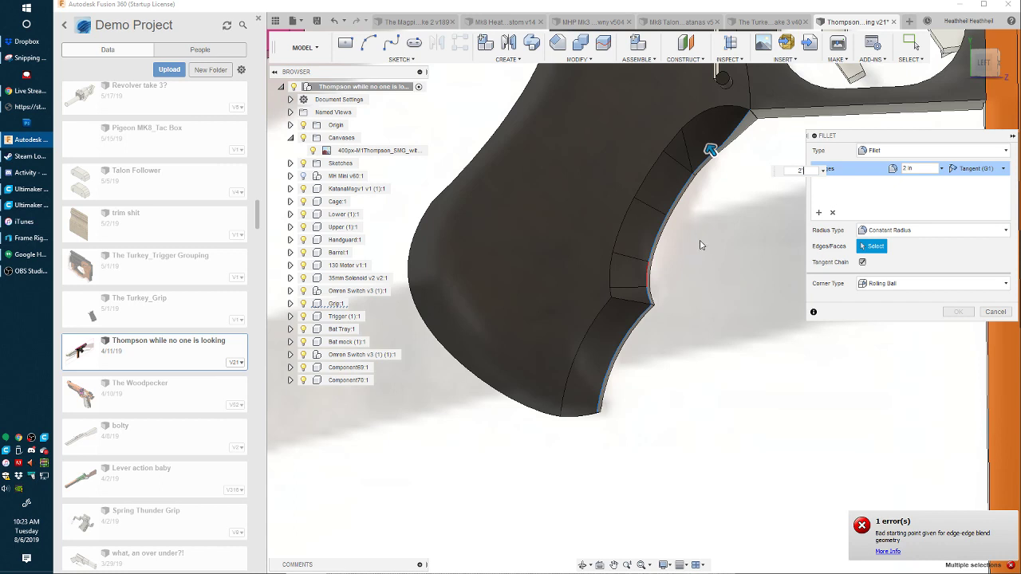
{"action": "key", "text": "Escape"}
- Try to delete a segment face of the swept cut just above the grip's front notch
{"action": "scroll", "coordinate": [628, 275], "scroll_direction": "up", "scroll_amount": 4}
{"action": "left_click", "coordinate": [629, 279]}
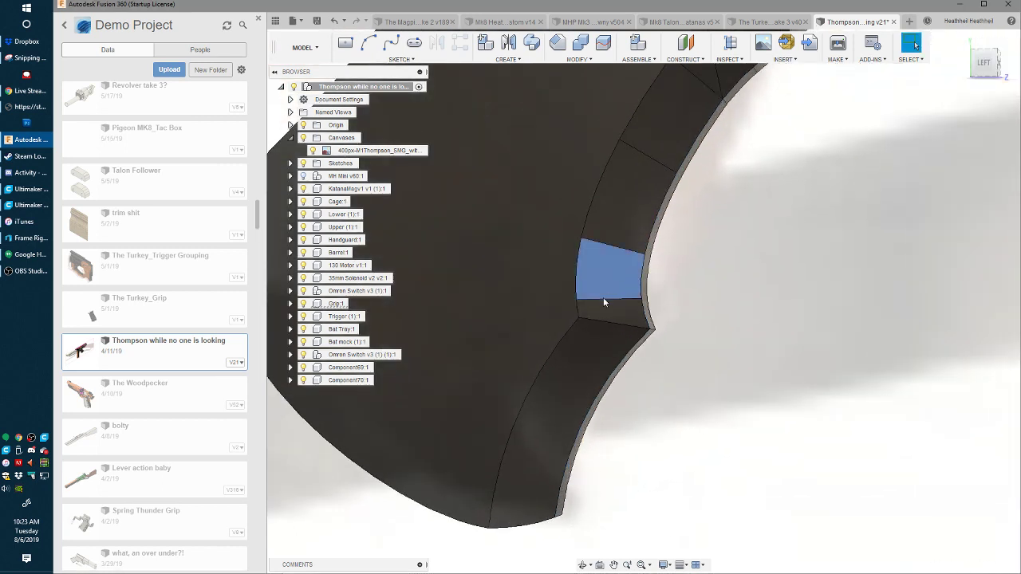
{"action": "left_click", "coordinate": [633, 204]}
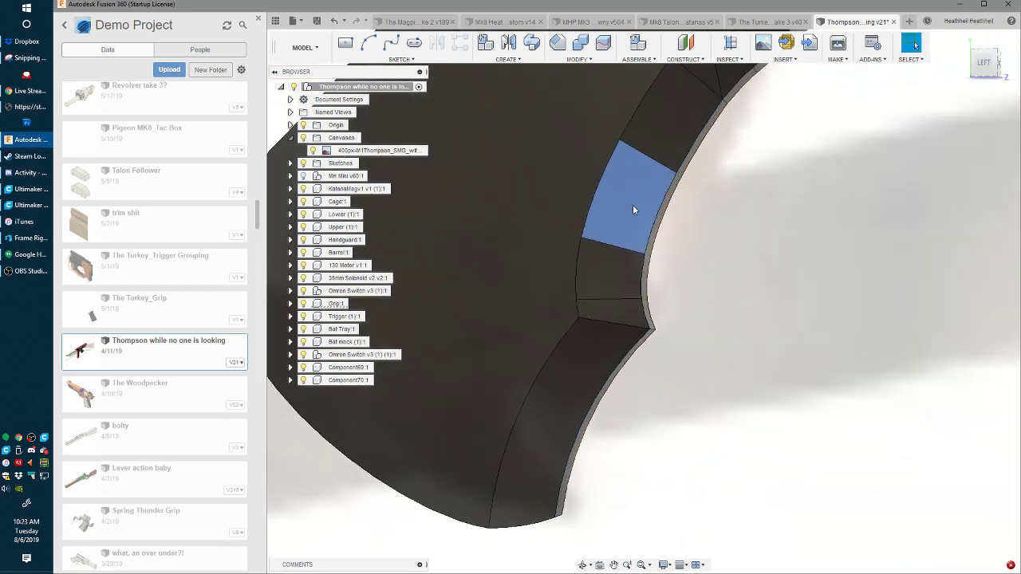
{"action": "key", "text": "Delete"}
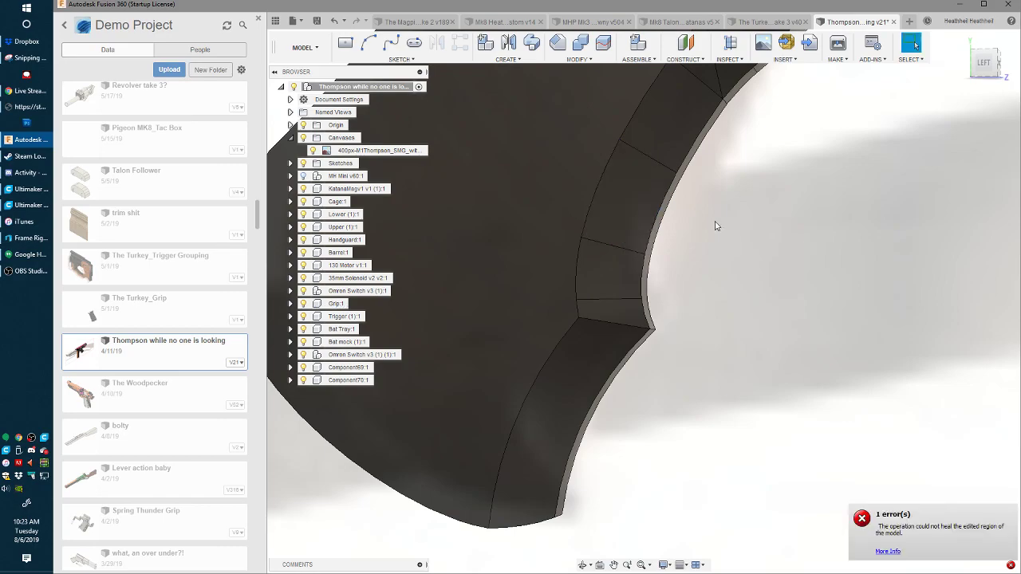
- Fillet the cut's inner edge on the lower part of the grip's front, below the notch, with a 0.5 in radius
{"action": "scroll", "coordinate": [640, 255], "scroll_direction": "down", "scroll_amount": 1}
{"action": "mouse_move", "coordinate": [641, 256]}
{"action": "middle_mouse_down", "text": "shift"}
{"action": "mouse_move", "coordinate": [542, 214]}
{"action": "mouse_move", "coordinate": [544, 180]}
{"action": "mouse_move", "coordinate": [551, 192]}
{"action": "mouse_move", "coordinate": [684, 221]}
{"action": "mouse_move", "coordinate": [732, 160]}
{"action": "mouse_move", "coordinate": [610, 136]}
{"action": "mouse_move", "coordinate": [654, 83]}
{"action": "mouse_move", "coordinate": [658, 284]}
{"action": "mouse_move", "coordinate": [635, 271]}
{"action": "mouse_move", "coordinate": [662, 263]}
{"action": "mouse_move", "coordinate": [717, 215]}
{"action": "mouse_move", "coordinate": [614, 273]}
{"action": "middle_mouse_up", "text": "shift"}
{"action": "key", "text": "f"}
{"action": "left_click", "coordinate": [616, 274]}
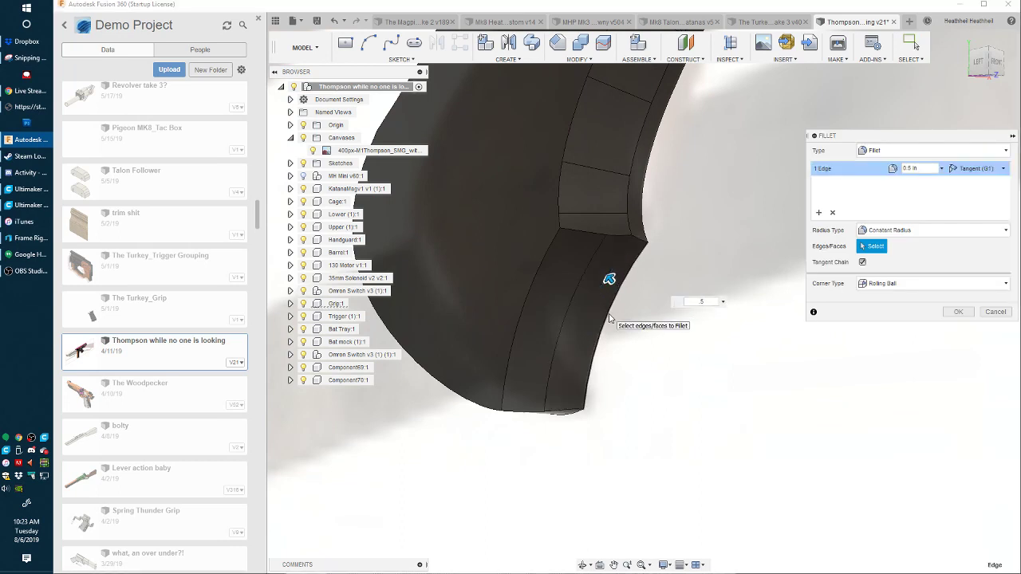
{"action": "key", "text": "Return"}
- Try to fillet the four-edge inner chain of the swept cut above the grip's front notch with a 0.5 in radius
{"action": "key", "text": "f"}
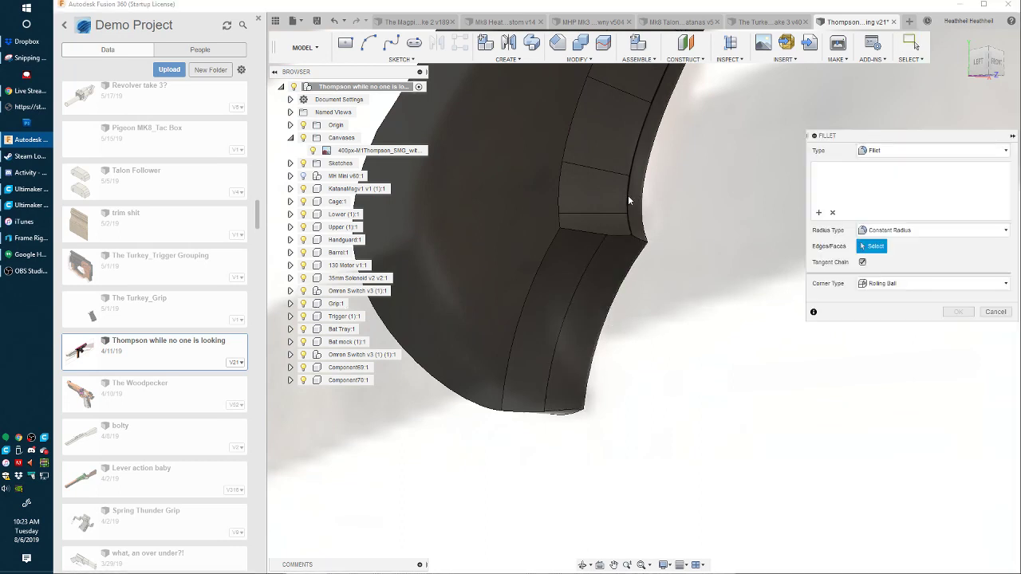
{"action": "left_click", "coordinate": [629, 198]}
{"action": "key", "text": "BackSpace"}
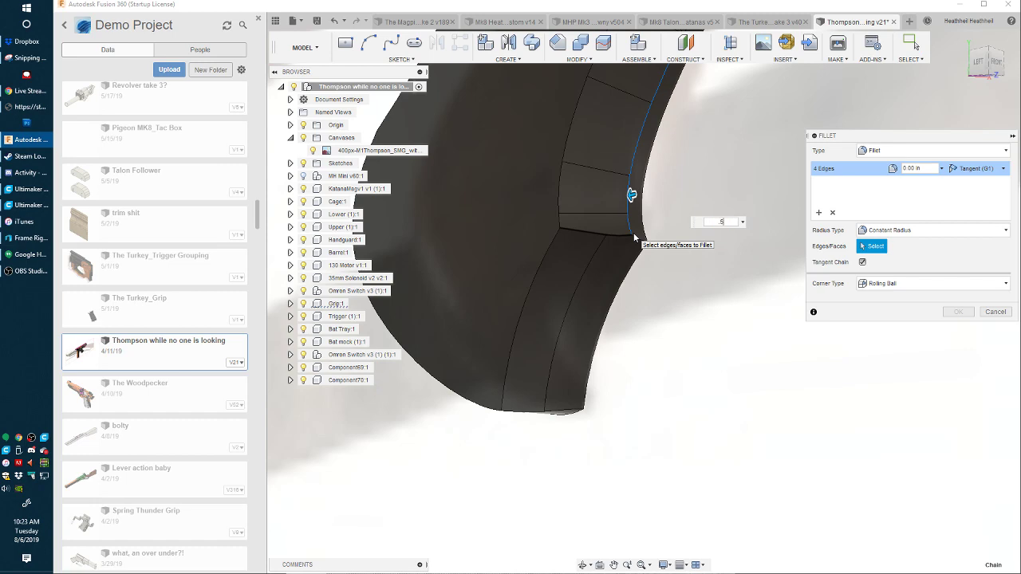
{"action": "type", "text": ".5"}
{"action": "middle_click_drag", "start_coordinate": [665, 223], "coordinate": [663, 295], "text": "shift"}
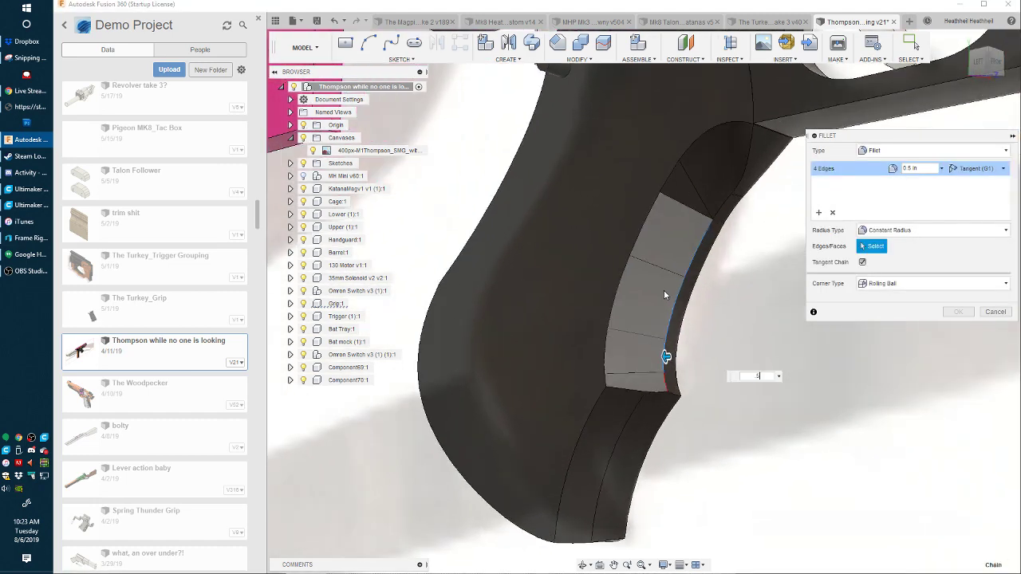
{"action": "key", "text": "Return"}
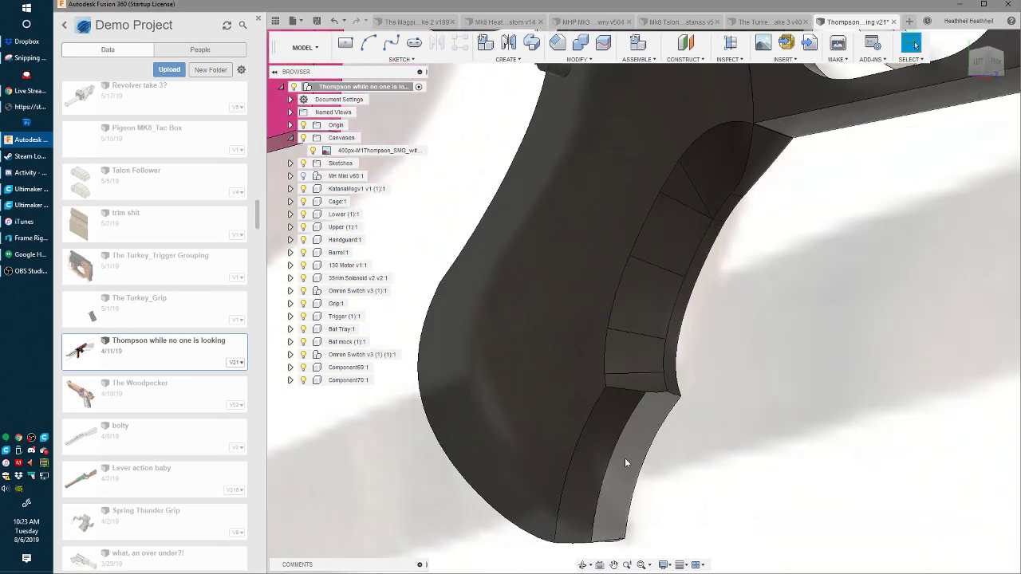
- Hide the Lower component to expose the upper part of the grip
{"action": "middle_click_drag", "start_coordinate": [662, 350], "coordinate": [690, 259], "text": "shift"}
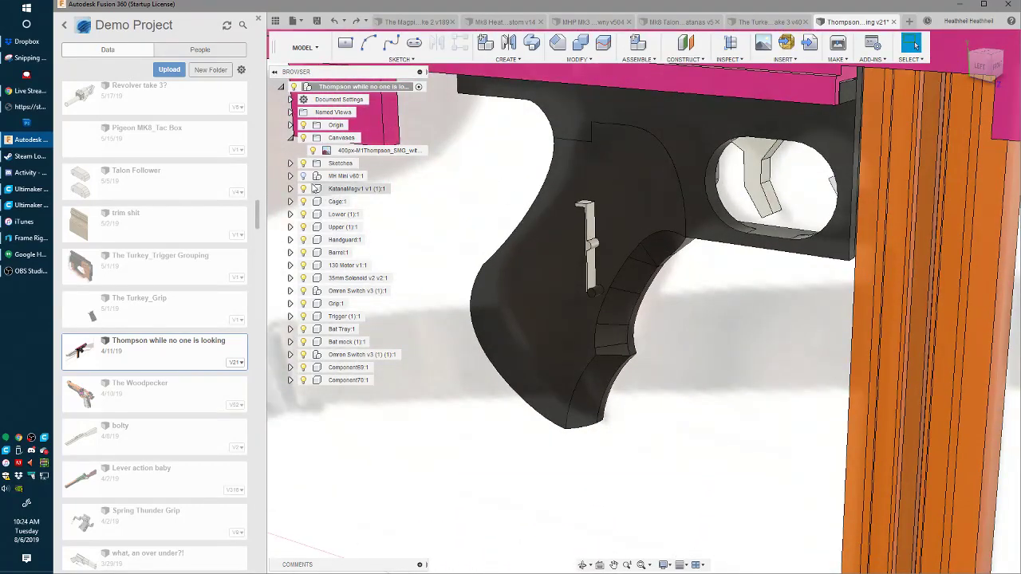
{"action": "left_click", "coordinate": [303, 215]}
{"action": "middle_click_drag", "start_coordinate": [701, 255], "coordinate": [687, 228], "text": "shift"}
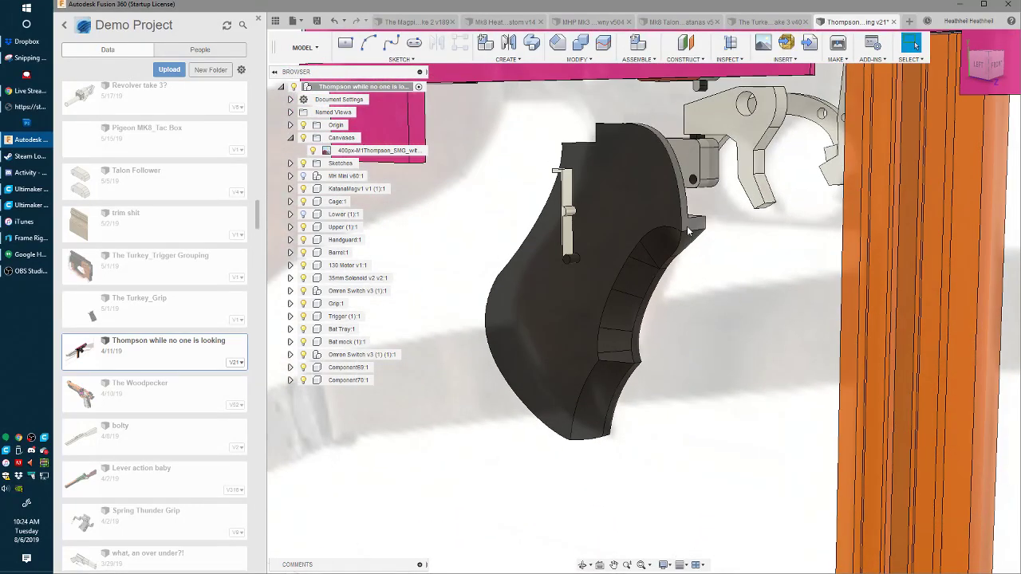
{"action": "key", "text": "l"}
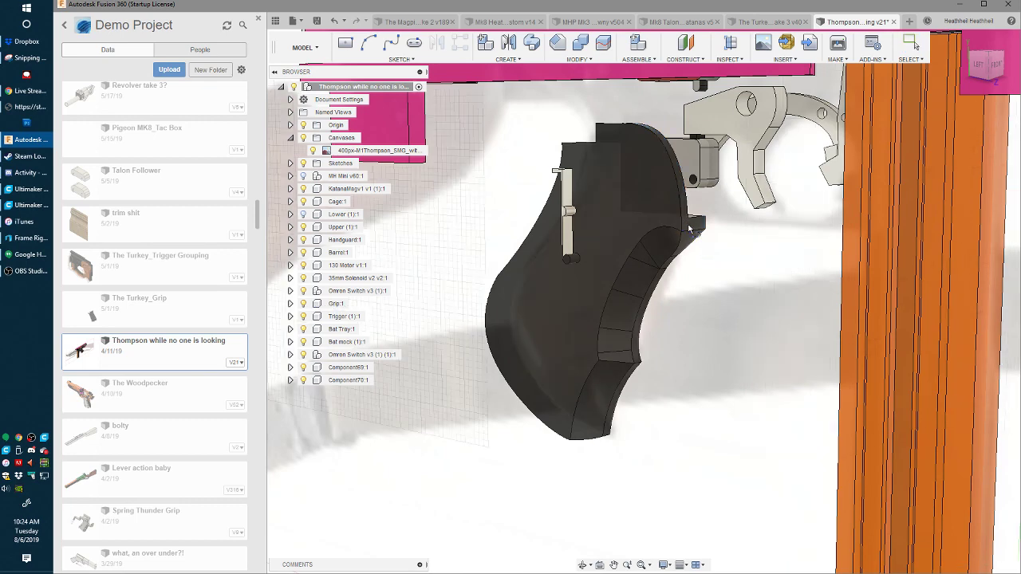
{"action": "key", "text": "Escape"}
{"action": "scroll", "coordinate": [686, 232], "scroll_direction": "up", "scroll_amount": 2}
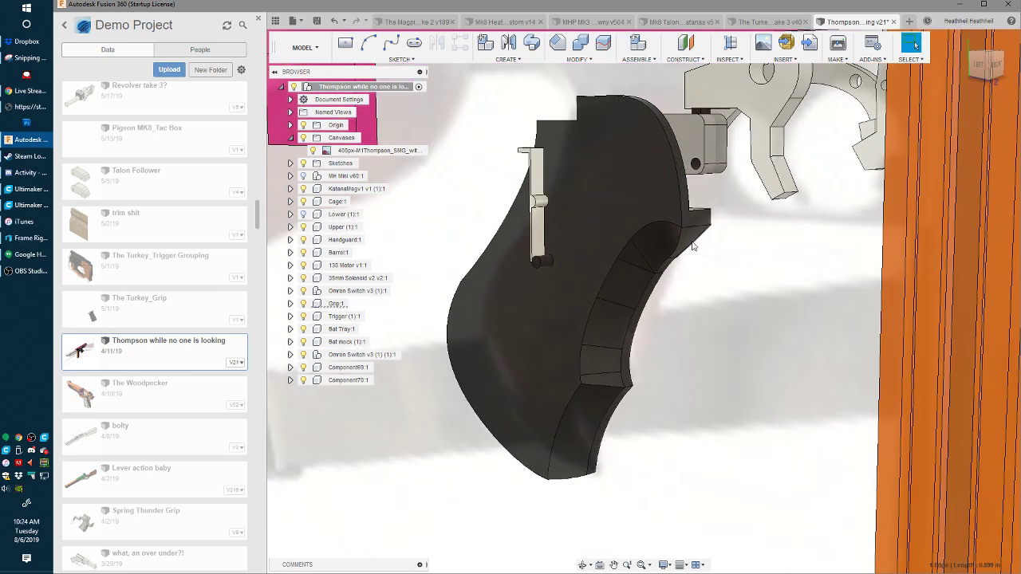
{"action": "left_click", "coordinate": [687, 243]}
{"action": "key", "text": "l"}
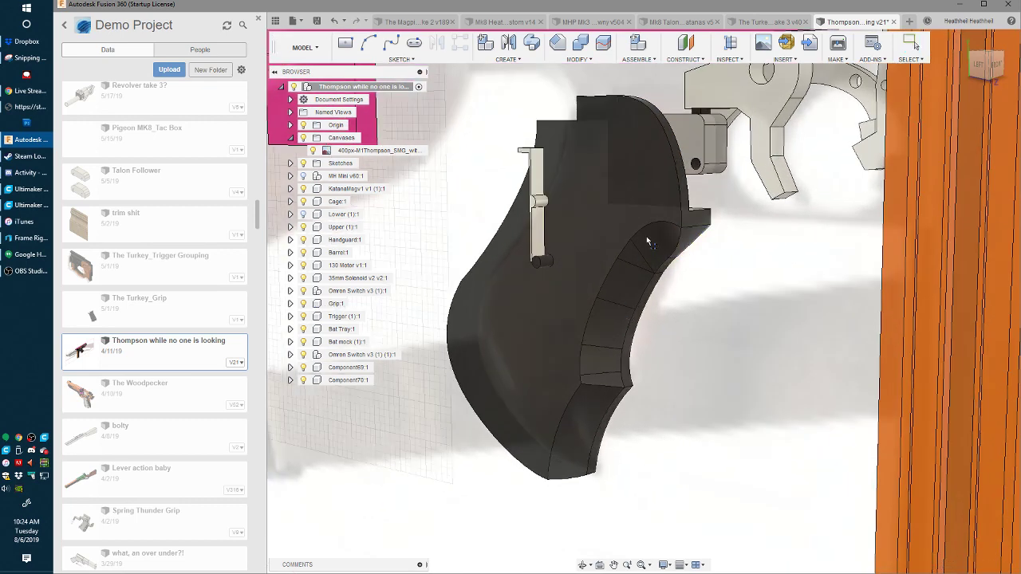
{"action": "key", "text": "Escape"}
- Try to fillet the six inner edges of the swept cut, from the front tip down to the notch, with a 0.5 in radius
{"action": "scroll", "coordinate": [649, 392], "scroll_direction": "down", "scroll_amount": 3}
{"action": "mouse_move", "coordinate": [649, 392]}
{"action": "middle_mouse_down", "text": "shift"}
{"action": "mouse_move", "coordinate": [695, 339]}
{"action": "mouse_move", "coordinate": [594, 231]}
{"action": "mouse_move", "coordinate": [689, 349]}
{"action": "middle_mouse_up", "text": "shift"}
{"action": "scroll", "coordinate": [689, 348], "scroll_direction": "up", "scroll_amount": 5}
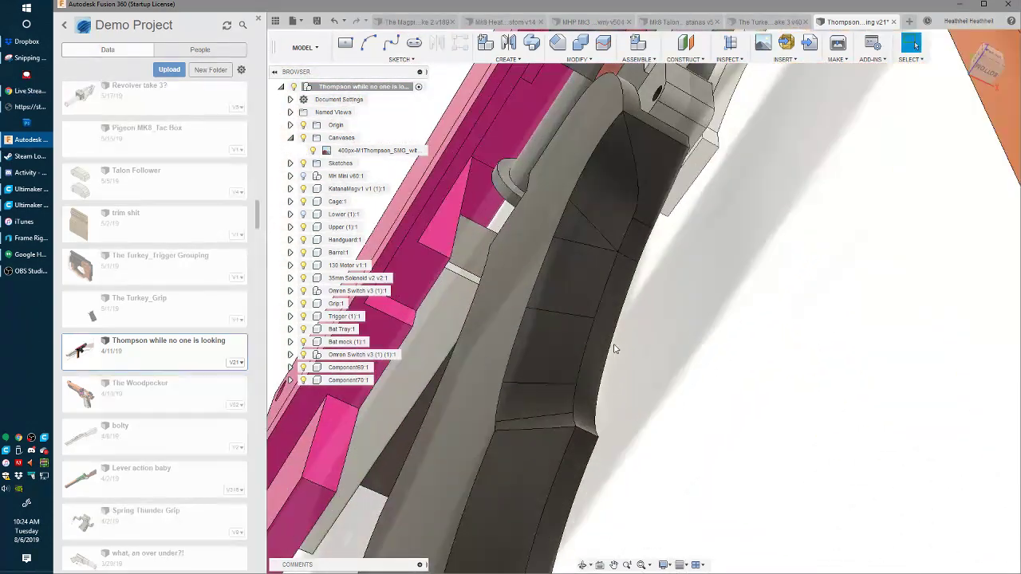
{"action": "key", "text": "f"}
{"action": "left_click", "coordinate": [625, 230]}
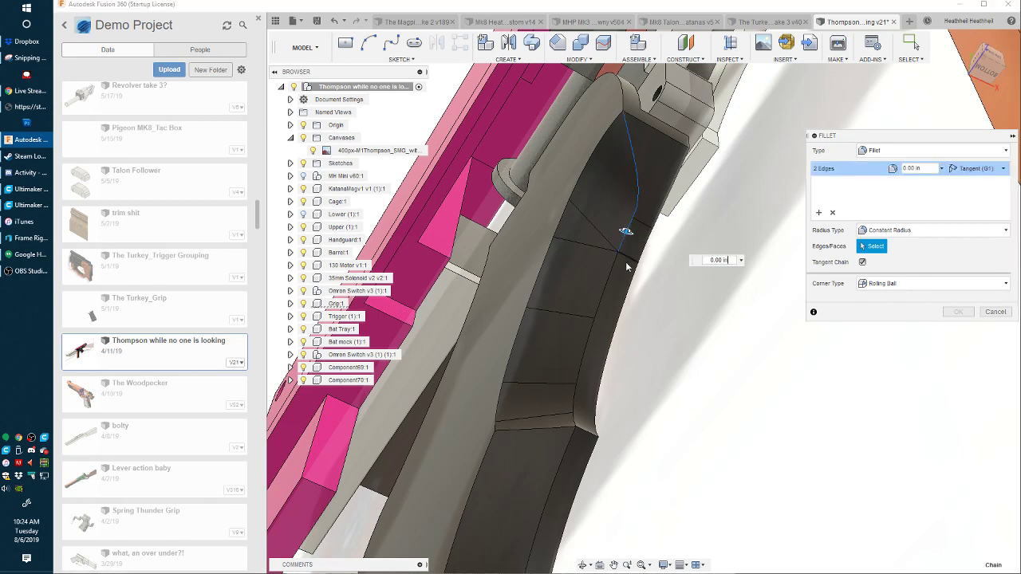
{"action": "left_click", "coordinate": [605, 281]}
{"action": "type", "text": "5"}
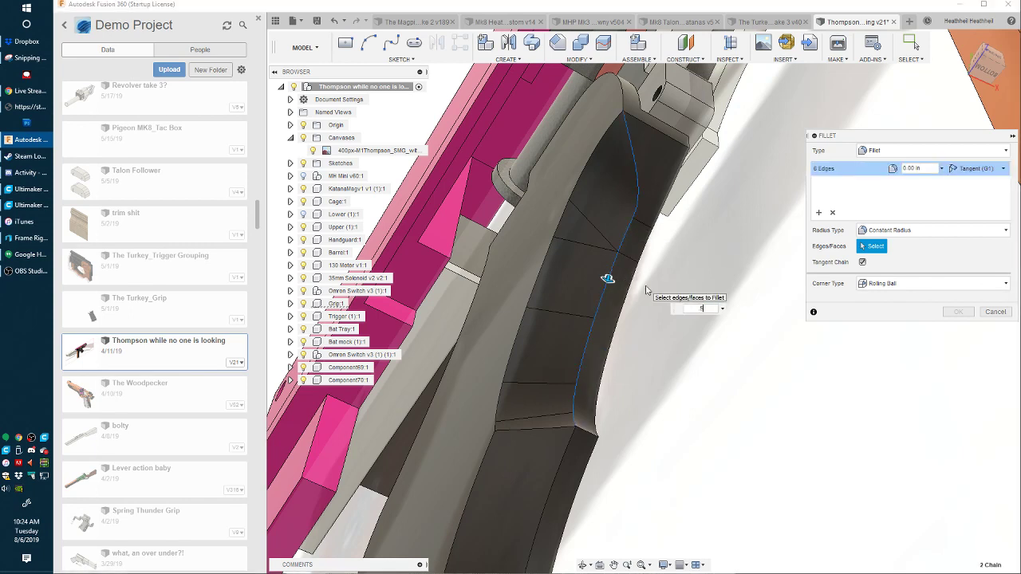
{"action": "key", "text": "BackSpace"}
{"action": "type", "text": ".5"}
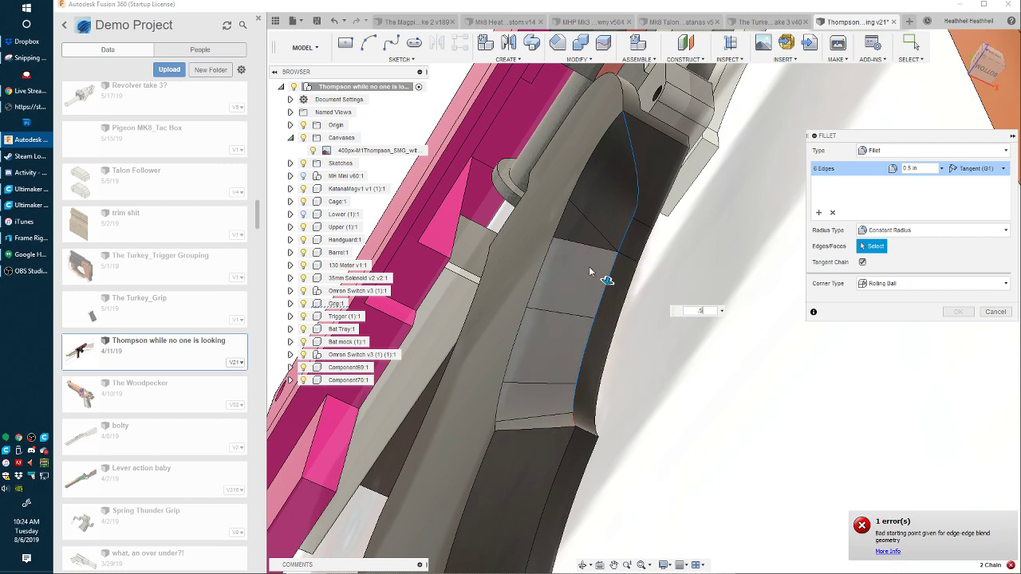
- Try the 0.5 in fillet on fewer inner edges, removing the upper chain and reselecting an edge with tangent chaining off
{"action": "left_click", "coordinate": [636, 177]}
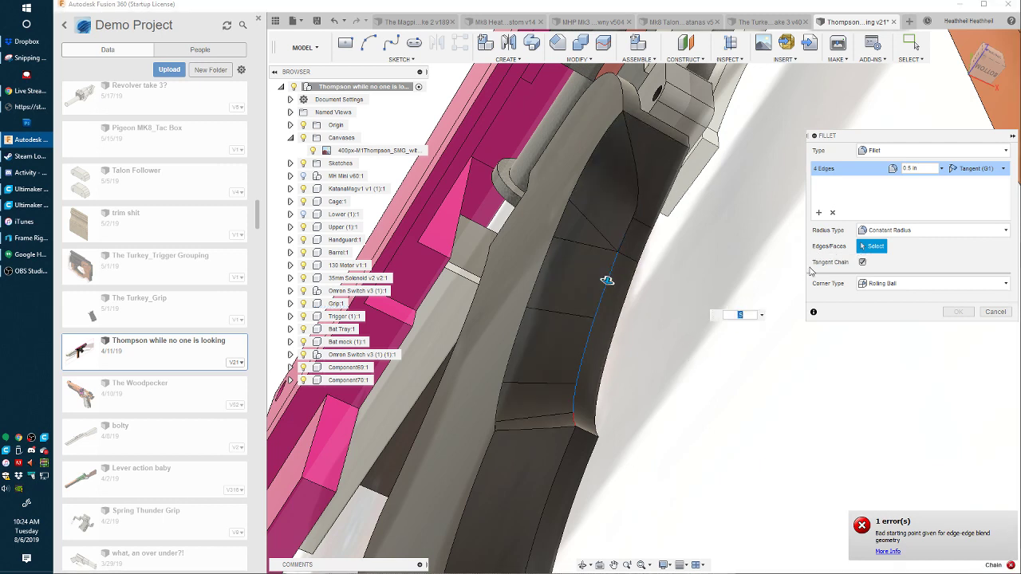
{"action": "left_click", "coordinate": [622, 243]}
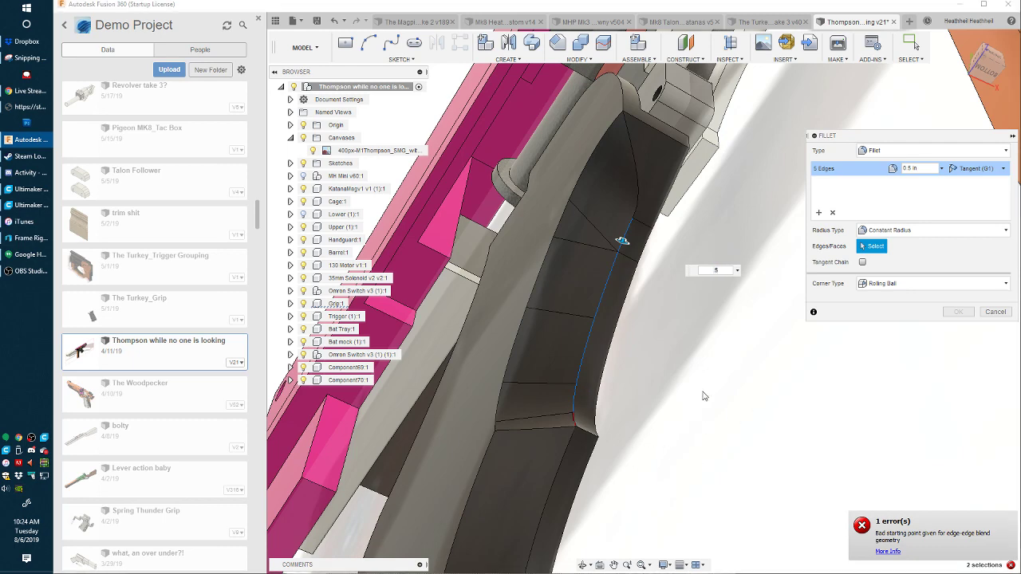
{"action": "middle_click_drag", "start_coordinate": [635, 429], "coordinate": [623, 278], "text": "shift"}
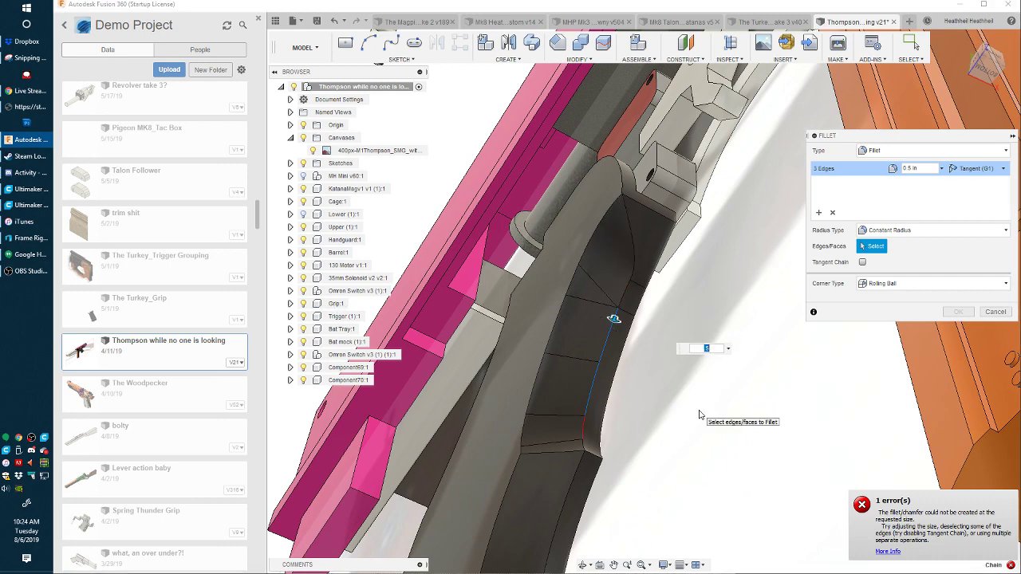
{"action": "scroll", "coordinate": [631, 410], "scroll_direction": "down", "scroll_amount": 3}
{"action": "key", "text": "Escape"}
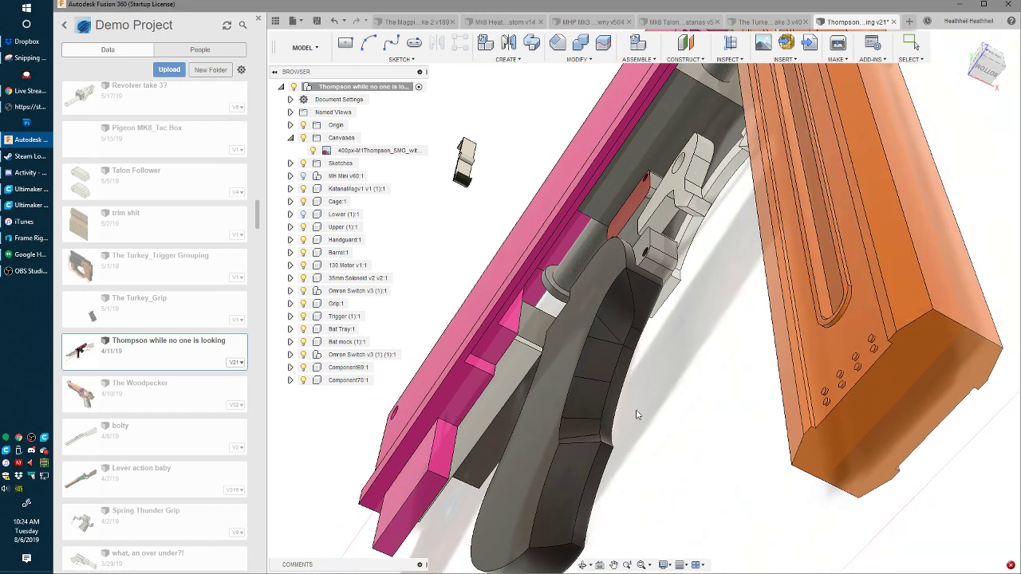
- Try to fillet the six inner edges of the swept cut with smaller radii of 0.1 in and 0.05 in
{"action": "scroll", "coordinate": [621, 323], "scroll_direction": "up", "scroll_amount": 3}
{"action": "middle_click_drag", "start_coordinate": [622, 325], "coordinate": [676, 283], "text": "shift"}
{"action": "key", "text": "f"}
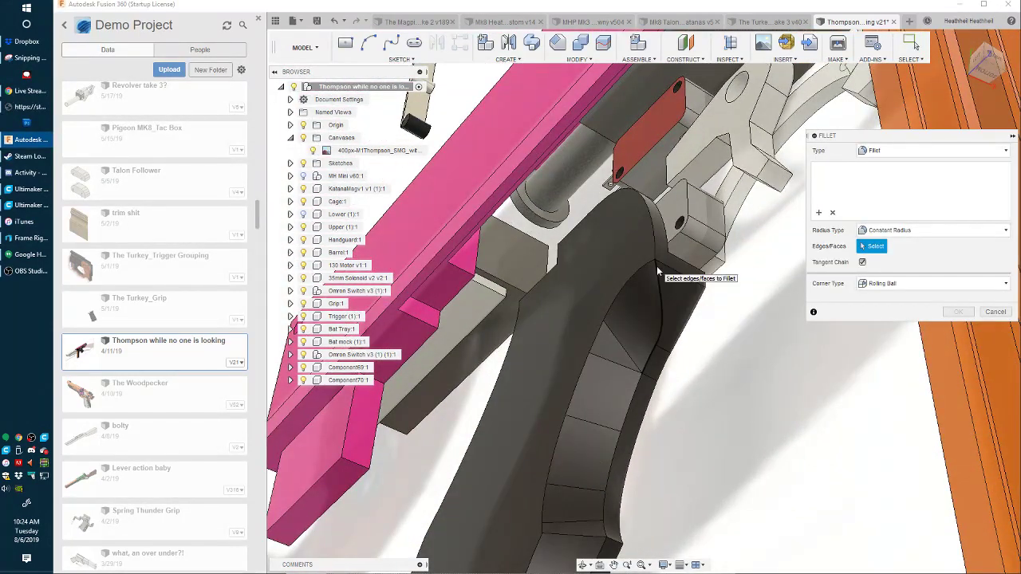
{"action": "left_click", "coordinate": [655, 266]}
{"action": "left_click", "coordinate": [628, 410]}
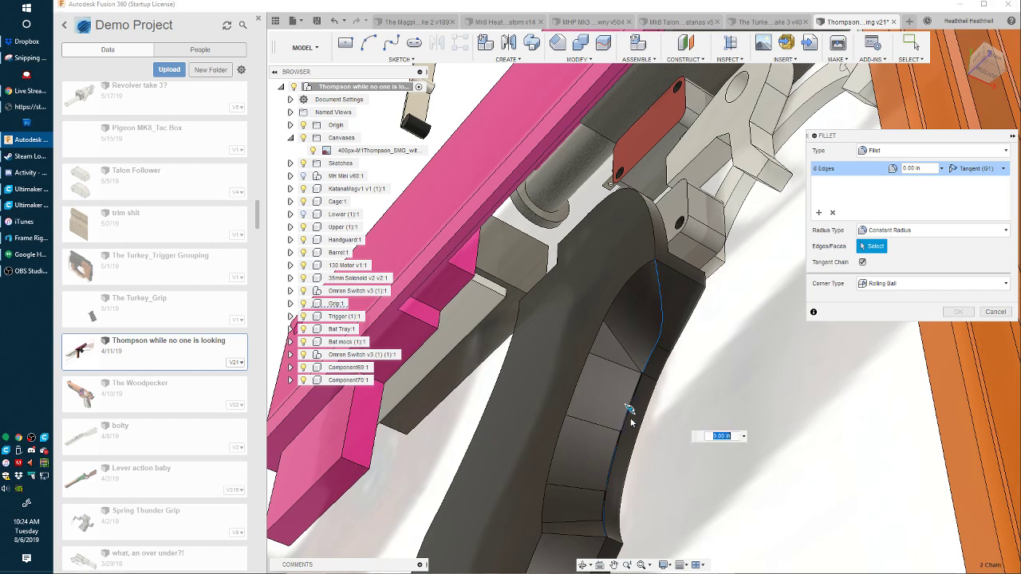
{"action": "type", "text": ".1"}
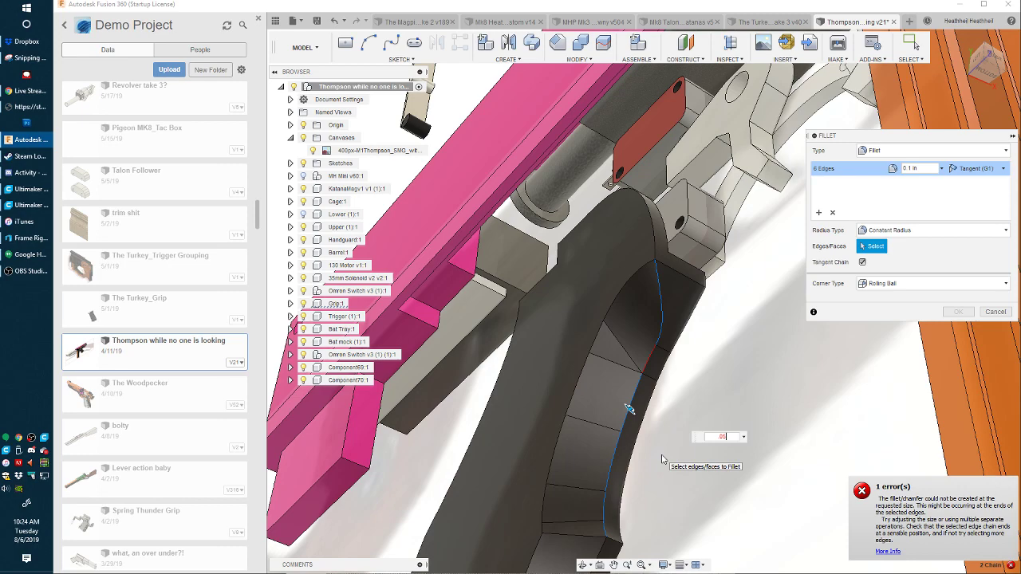
{"action": "key", "text": "Escape"}
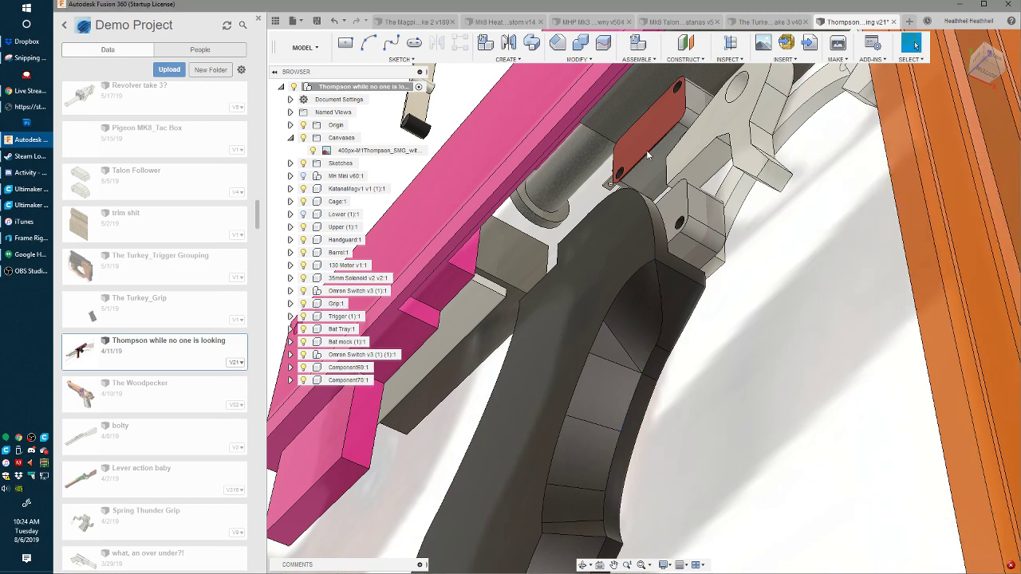
- Try to delete the stepped front face running along the grip's upper edge to its tip
{"action": "middle_click_drag", "start_coordinate": [631, 313], "coordinate": [657, 329], "text": "shift"}
{"action": "left_click", "coordinate": [684, 271]}
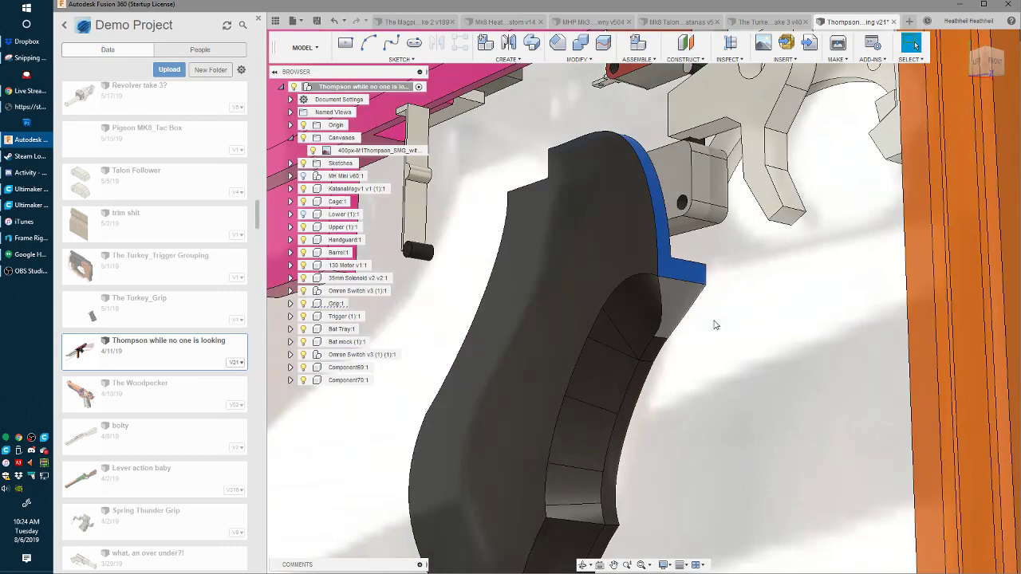
{"action": "key", "text": "Delete"}
- Sketch a small profile on the grip's recessed side face, with a vertical line rising from the corner above the front tip
{"action": "middle_click_drag", "start_coordinate": [726, 297], "coordinate": [766, 238], "text": "shift"}
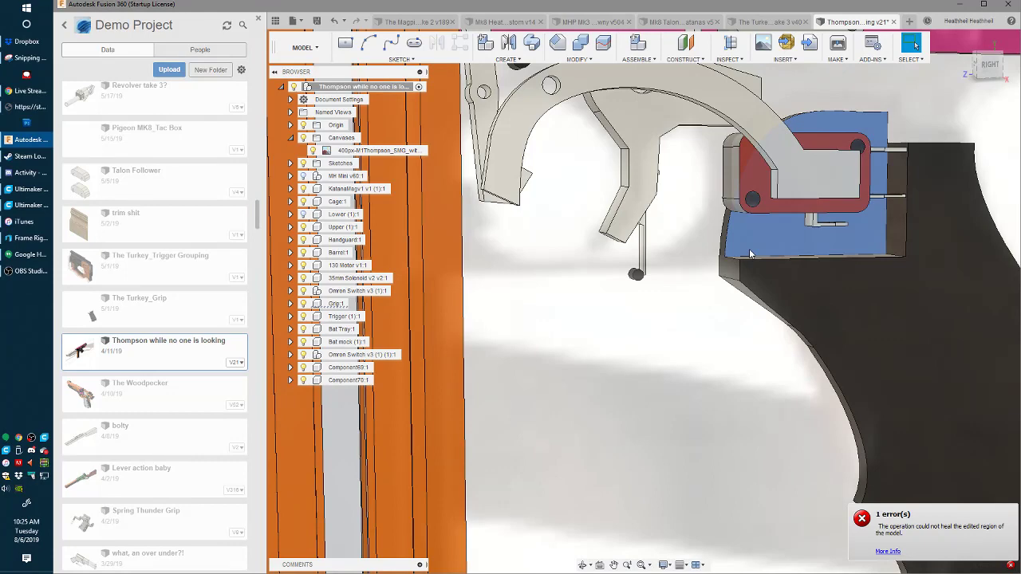
{"action": "left_click", "coordinate": [749, 254]}
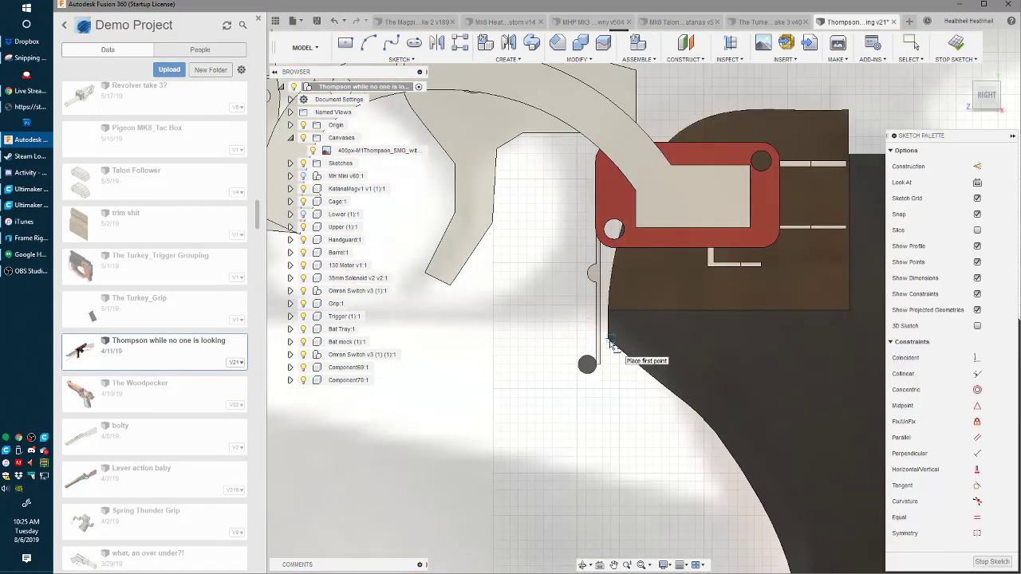
{"action": "scroll", "coordinate": [608, 329], "scroll_direction": "up", "scroll_amount": 3}
{"action": "left_click", "coordinate": [605, 292]}
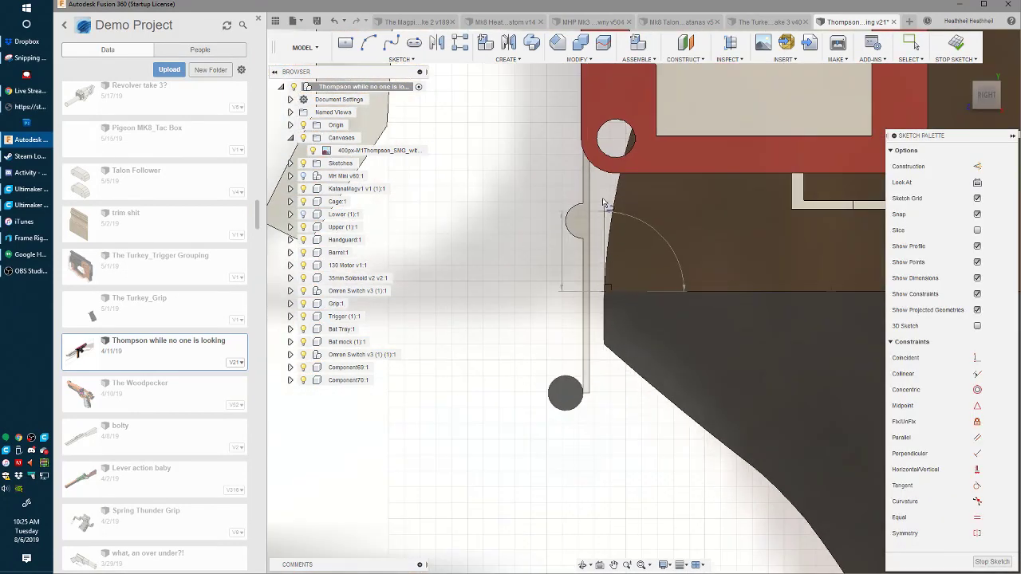
{"action": "left_click", "coordinate": [605, 201]}
{"action": "key", "text": "Escape"}
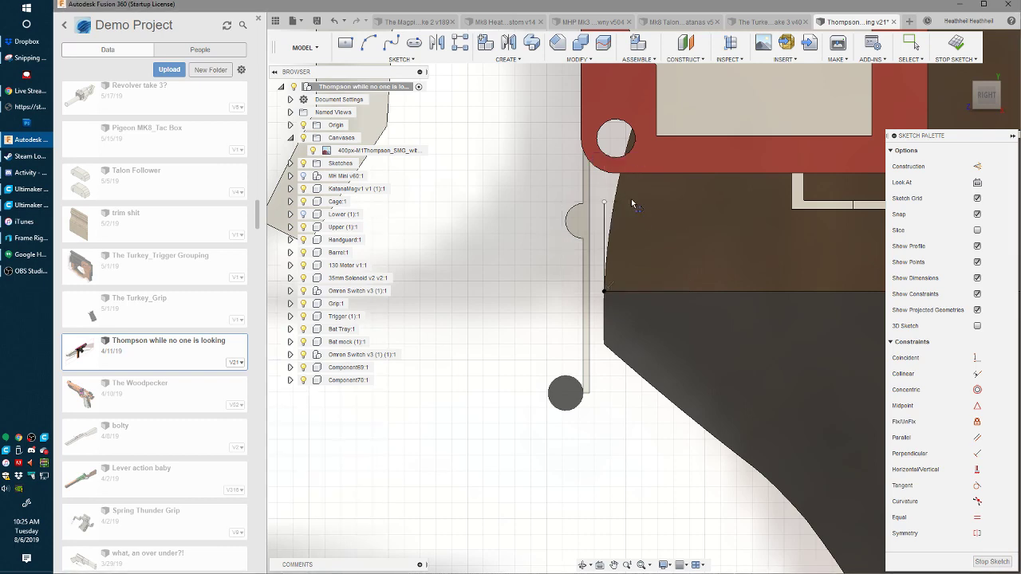
- Extrude the small profile above the grip's front tip by 0.5 in as a new body
{"action": "key", "text": "e"}
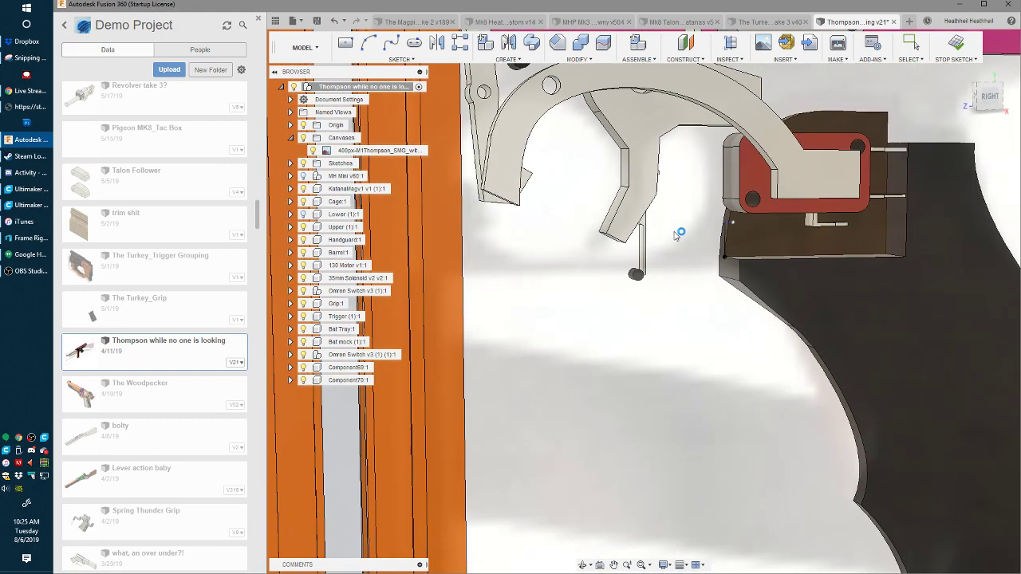
{"action": "type", "text": ".5"}
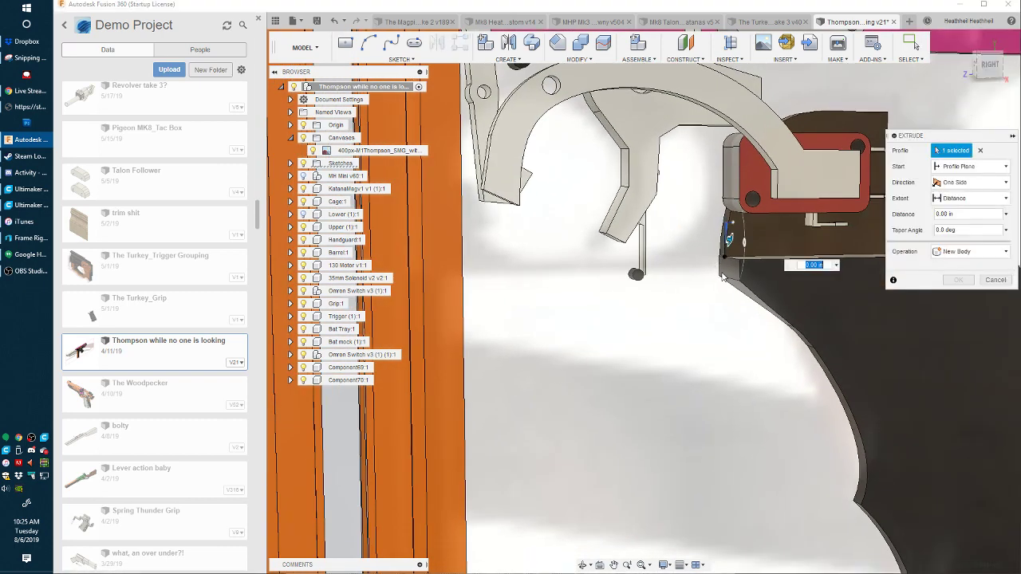
{"action": "key", "text": "Return"}
- Combine the new extruded body with the grip body
{"action": "key", "text": "s"}
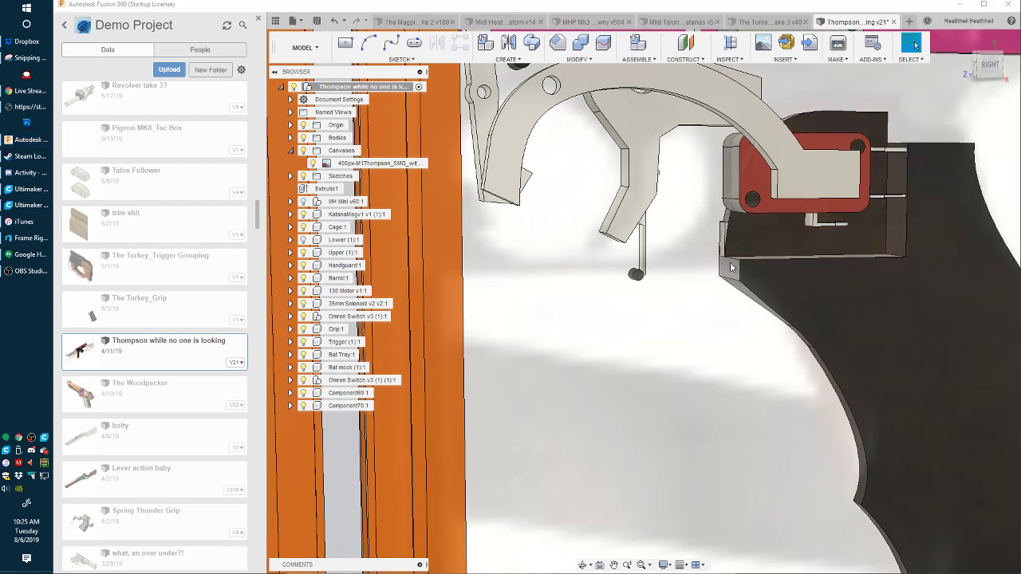
{"action": "left_click", "coordinate": [743, 284]}
{"action": "left_click", "coordinate": [743, 232]}
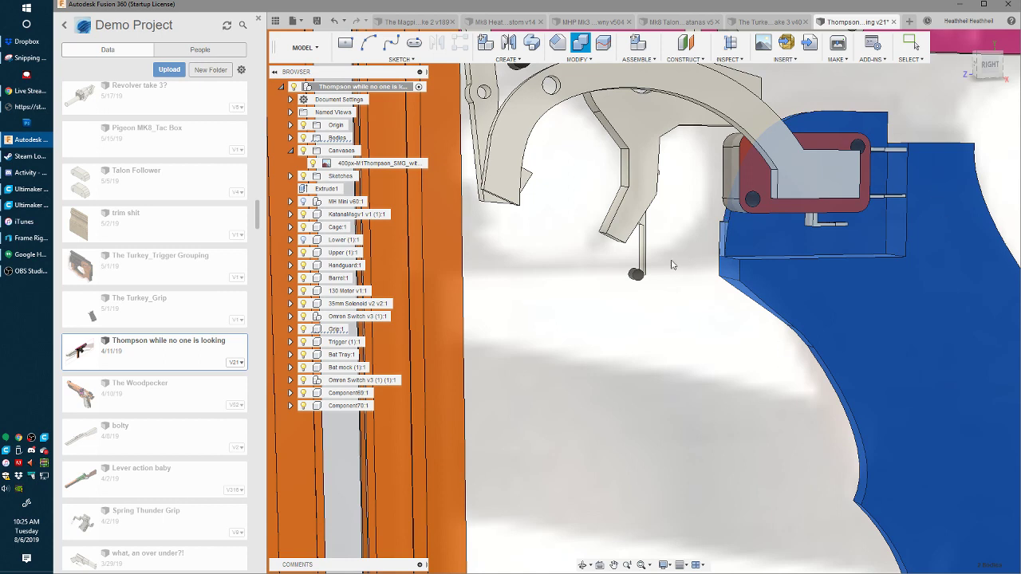
{"action": "key", "text": "Return"}
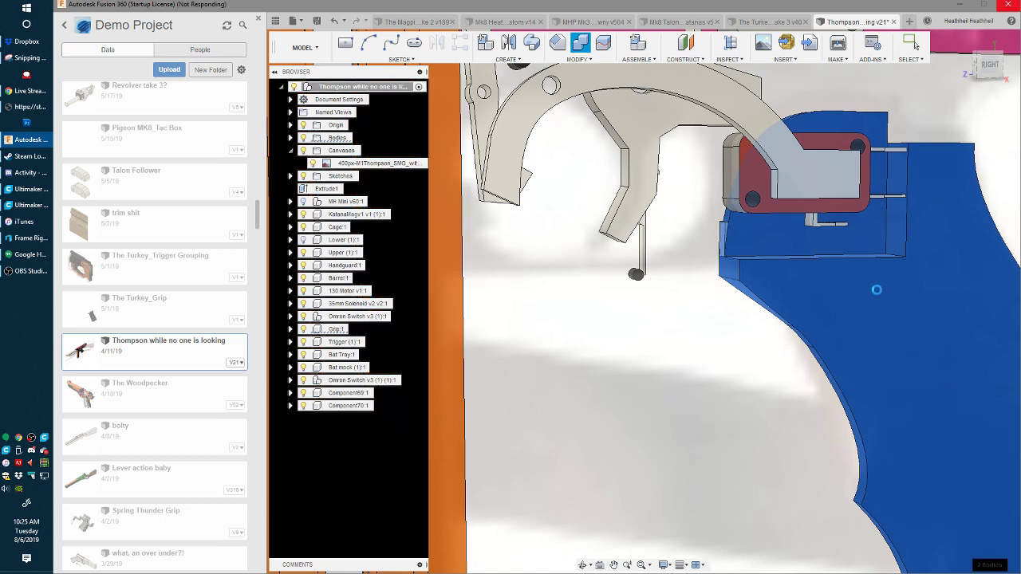
- Try to sketch a three-point arc over the upper rounded edge of the swept cut in front view, and undo it
{"action": "middle_click_drag", "start_coordinate": [734, 323], "coordinate": [689, 238], "text": "shift"}
{"action": "left_click", "coordinate": [690, 238]}
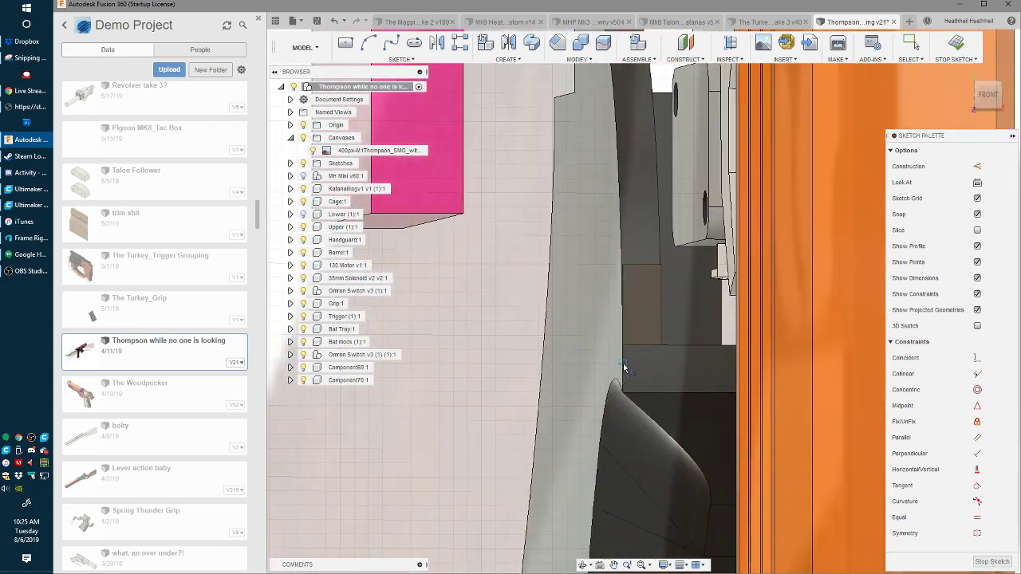
{"action": "left_click", "coordinate": [367, 42]}
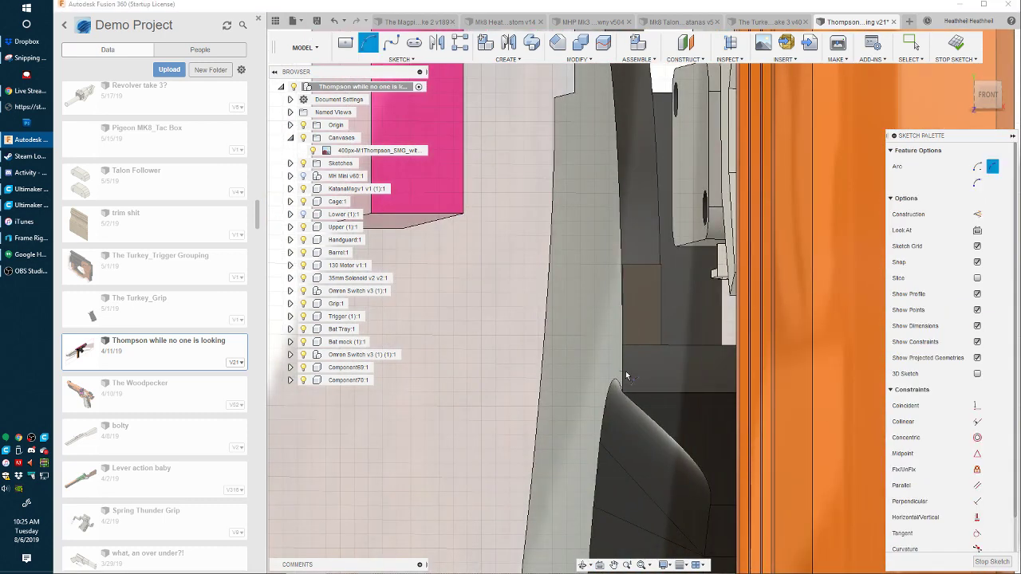
{"action": "left_click", "coordinate": [606, 404]}
{"action": "left_click", "coordinate": [663, 429]}
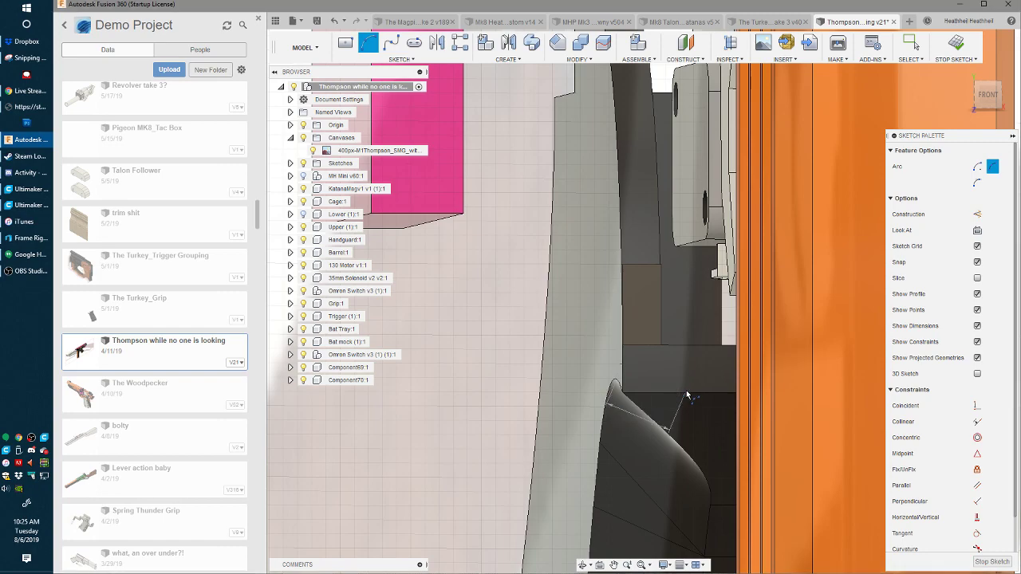
{"action": "key", "text": "ctrl+z"}
{"action": "key", "text": "ctrl+z"}
{"action": "key", "text": "ctrl+z"}
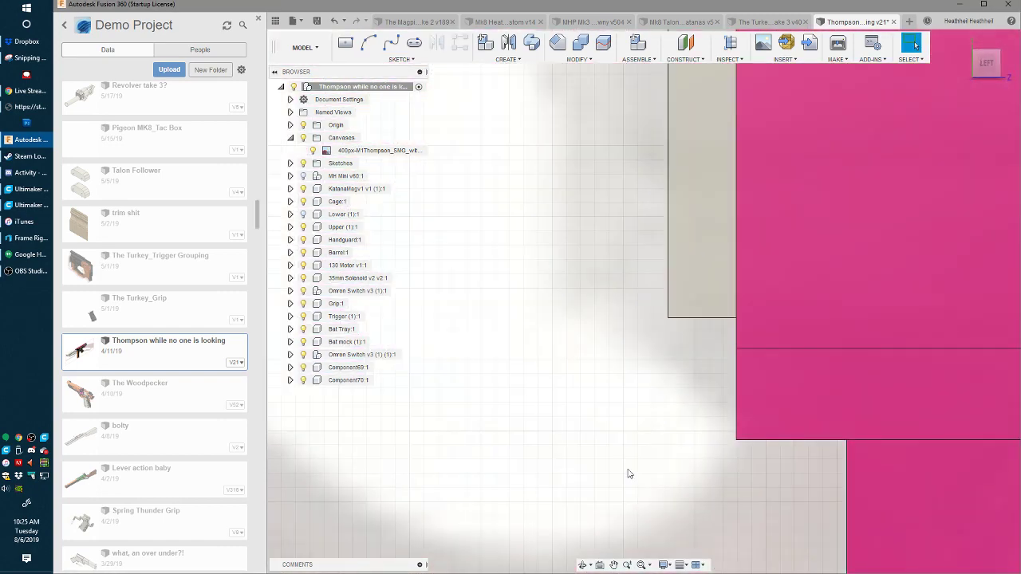
- Undo the last few sketch edits around the grip and return to the solid model
{"action": "scroll", "coordinate": [629, 470], "scroll_direction": "down", "scroll_amount": 5}
{"action": "mouse_move", "coordinate": [611, 361]}
{"action": "middle_mouse_down"}
{"action": "mouse_move", "coordinate": [627, 326]}
{"action": "mouse_move", "coordinate": [460, 118]}
{"action": "middle_mouse_up"}
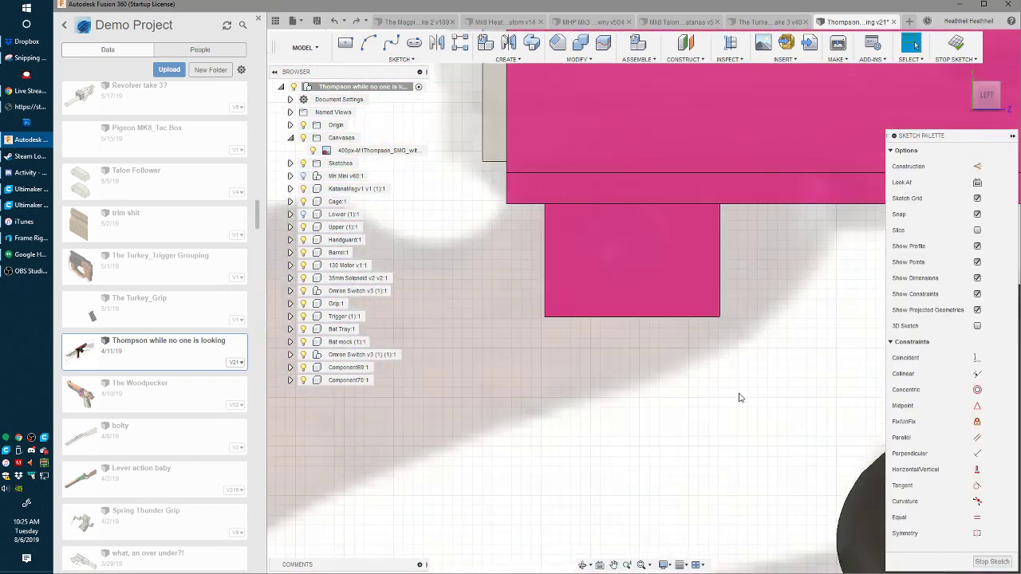
{"action": "scroll", "coordinate": [739, 396], "scroll_direction": "down", "scroll_amount": 4}
{"action": "middle_click_drag", "start_coordinate": [739, 396], "coordinate": [595, 344]}
{"action": "scroll", "coordinate": [699, 335], "scroll_direction": "up", "scroll_amount": 4}
{"action": "key", "text": "ctrl+z"}
{"action": "key", "text": "ctrl+z"}
{"action": "key", "text": "ctrl+z"}
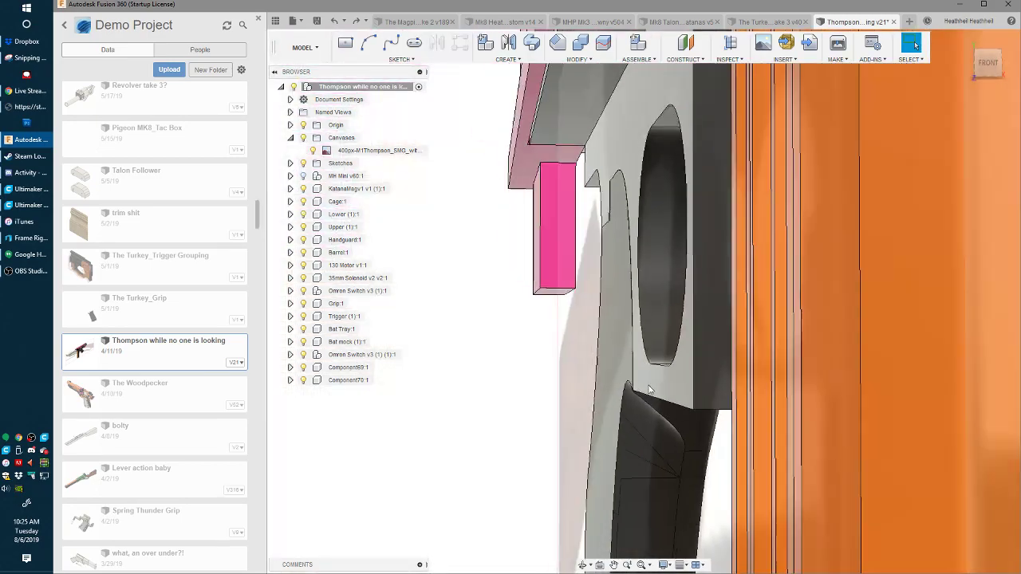
- Try to fillet the curved edge chain between the swept cut and the grip's front face with a 0.5 in radius
{"action": "mouse_move", "coordinate": [650, 402]}
{"action": "middle_mouse_down", "text": "shift"}
{"action": "mouse_move", "coordinate": [686, 415]}
{"action": "mouse_move", "coordinate": [840, 394]}
{"action": "mouse_move", "coordinate": [659, 346]}
{"action": "middle_mouse_up", "text": "shift"}
{"action": "key", "text": "f"}
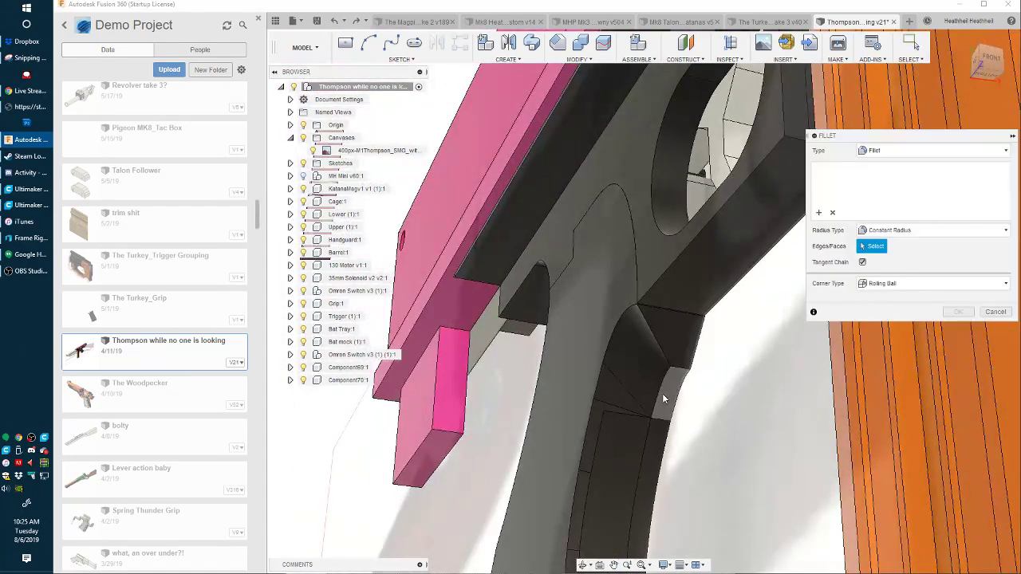
{"action": "key", "text": "Escape"}
{"action": "middle_click_drag", "start_coordinate": [600, 441], "coordinate": [584, 378], "text": "shift"}
{"action": "left_click", "coordinate": [588, 448]}
{"action": "key", "text": "Escape"}
{"action": "key", "text": "f"}
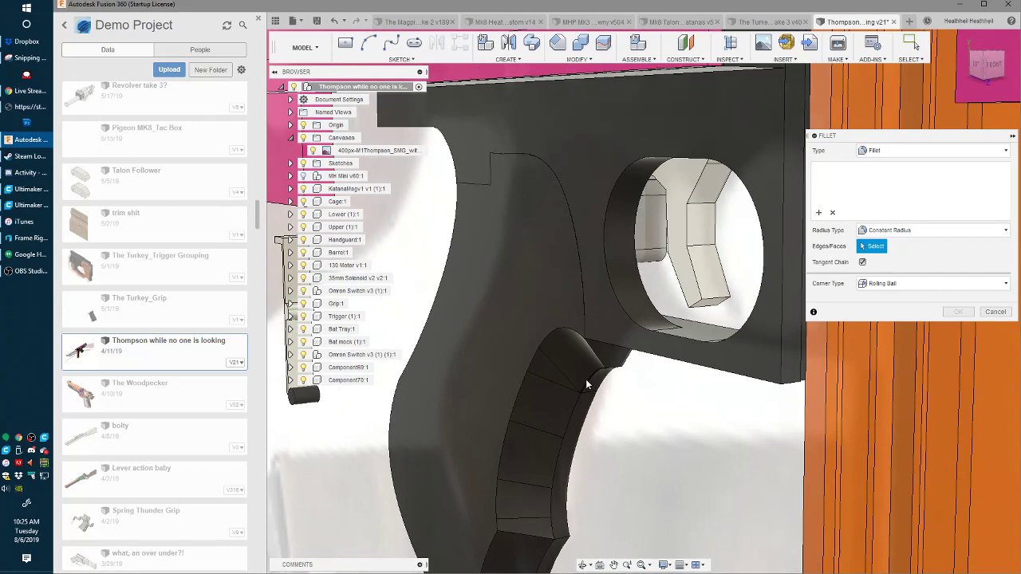
{"action": "left_click", "coordinate": [586, 381]}
{"action": "middle_click_drag", "start_coordinate": [546, 552], "coordinate": [540, 439], "text": "shift"}
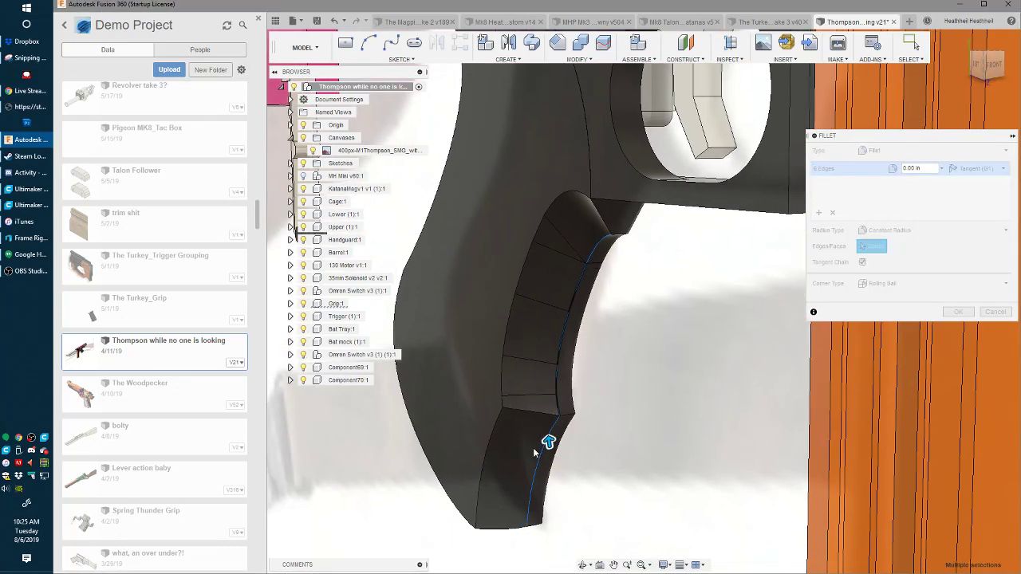
{"action": "left_click", "coordinate": [537, 449]}
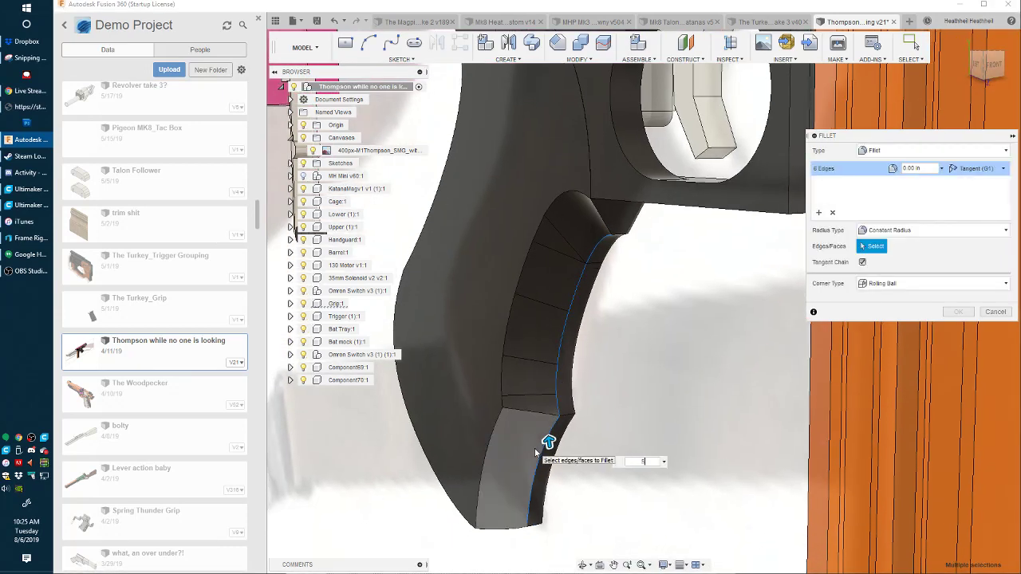
{"action": "type", "text": "5"}
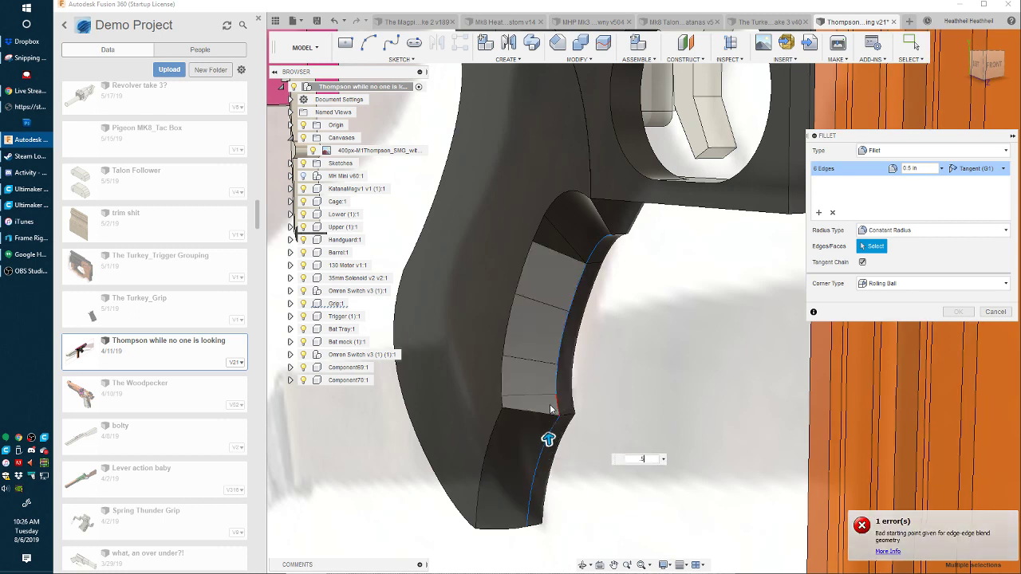
{"action": "key", "text": "Escape"}
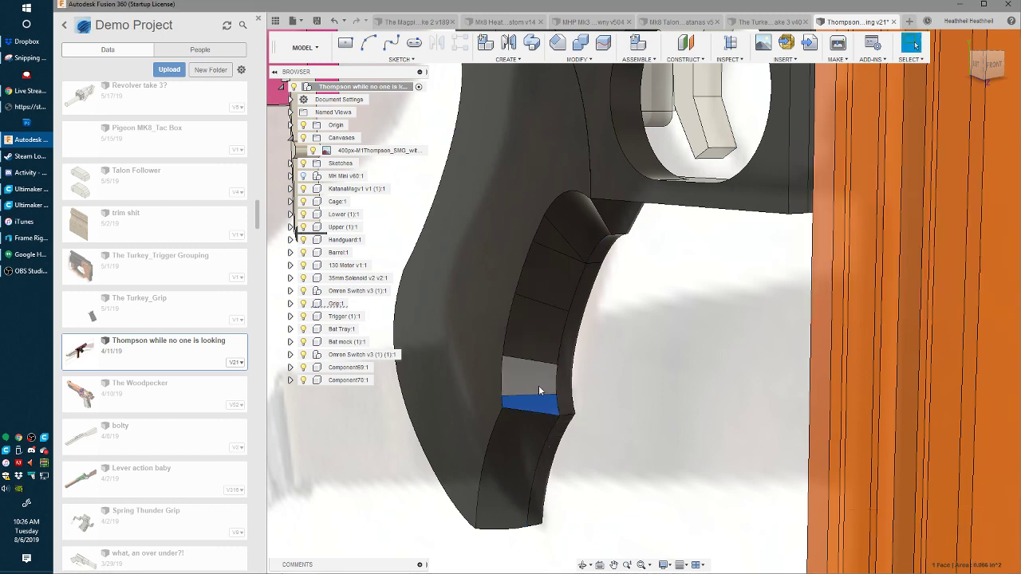
- Try to delete the two small faces at the lower end of the grip's cut, and undo back to before the sweep
{"action": "left_click", "coordinate": [539, 385]}
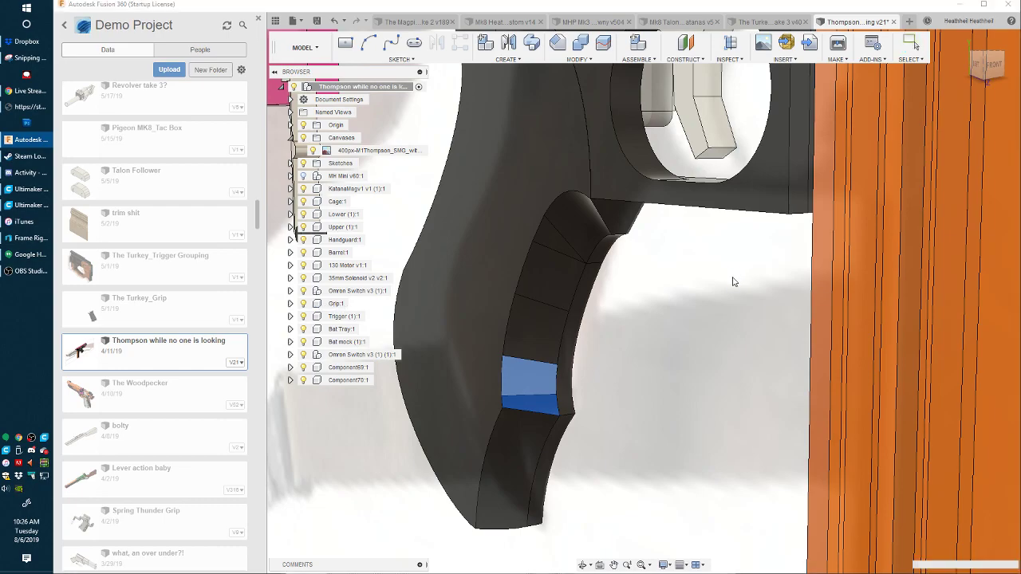
{"action": "key", "text": "Delete"}
{"action": "mouse_move", "coordinate": [616, 286]}
{"action": "middle_mouse_down", "text": "shift"}
{"action": "mouse_move", "coordinate": [663, 282]}
{"action": "mouse_move", "coordinate": [634, 296]}
{"action": "middle_mouse_up", "text": "shift"}
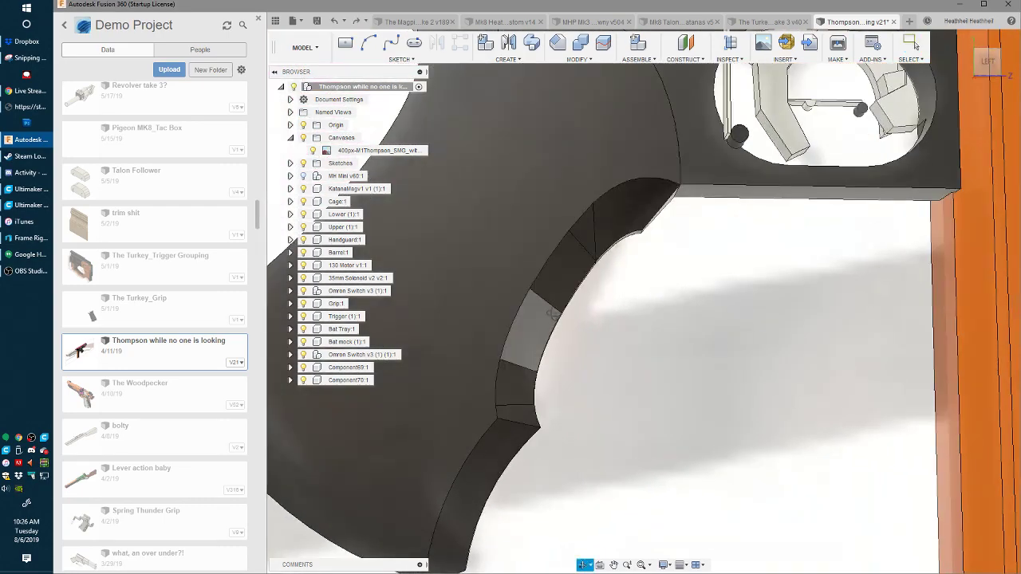
{"action": "middle_click_drag", "start_coordinate": [549, 345], "coordinate": [540, 316], "text": "shift"}
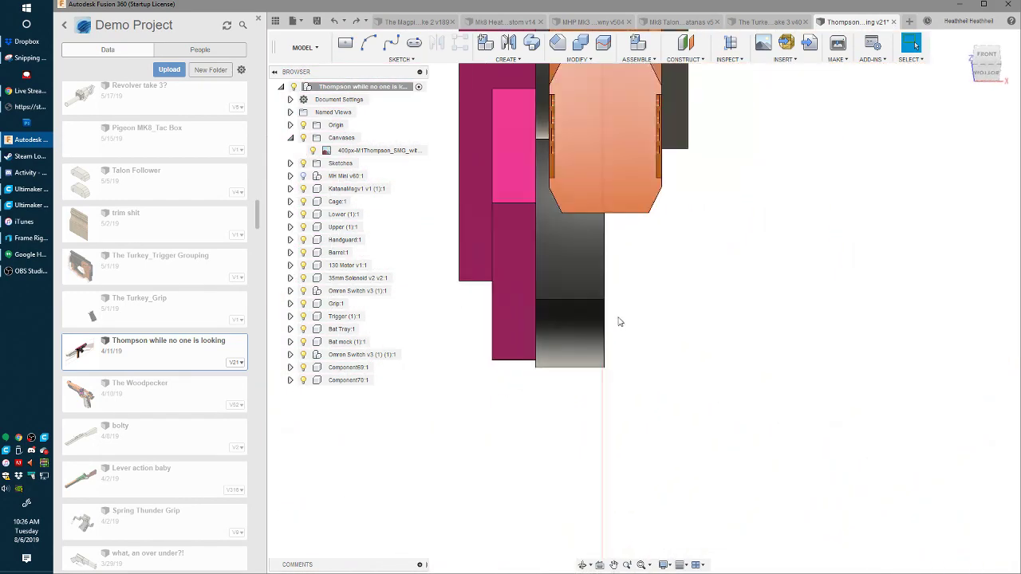
- Set up a single-path sweep cut of the triangular profile on the grip's front top, following the grip's curved side edge
{"action": "mouse_move", "coordinate": [565, 269]}
{"action": "middle_mouse_down", "text": "shift"}
{"action": "mouse_move", "coordinate": [574, 260]}
{"action": "mouse_move", "coordinate": [591, 494]}
{"action": "middle_mouse_up", "text": "shift"}
{"action": "left_click", "coordinate": [623, 177]}
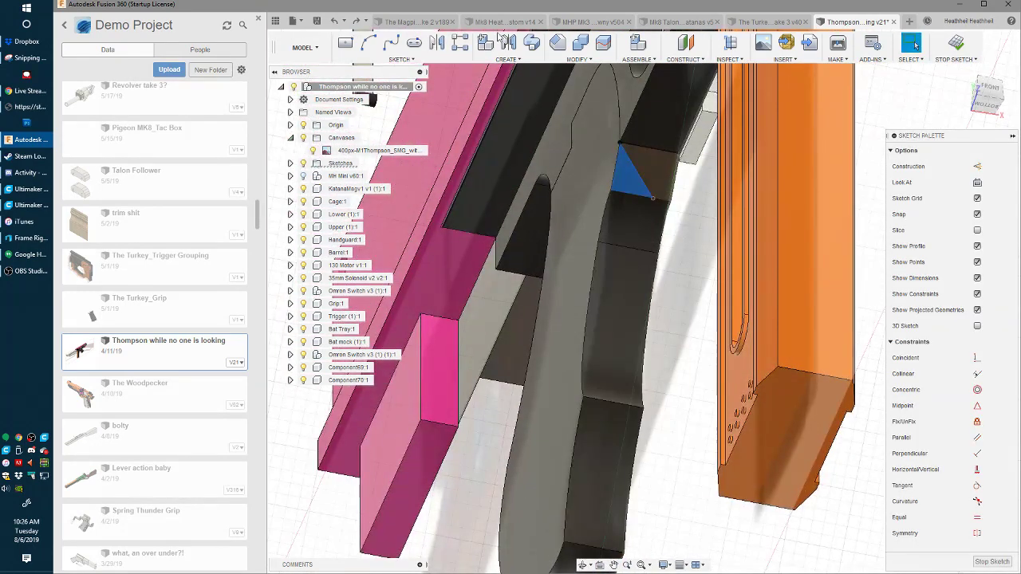
{"action": "left_click", "coordinate": [532, 42]}
{"action": "left_click", "coordinate": [927, 182]}
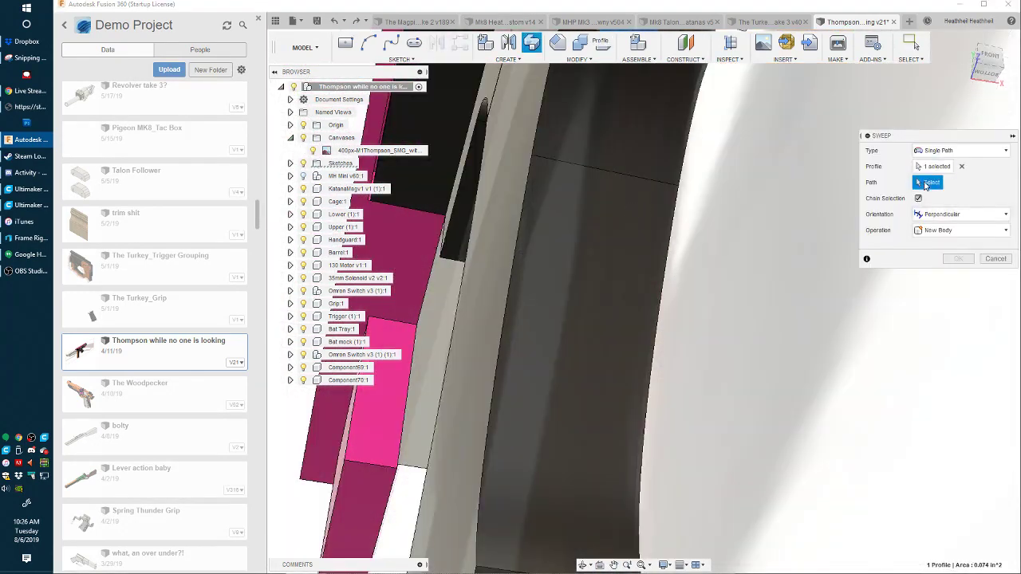
{"action": "scroll", "coordinate": [597, 244], "scroll_direction": "down", "scroll_amount": 5}
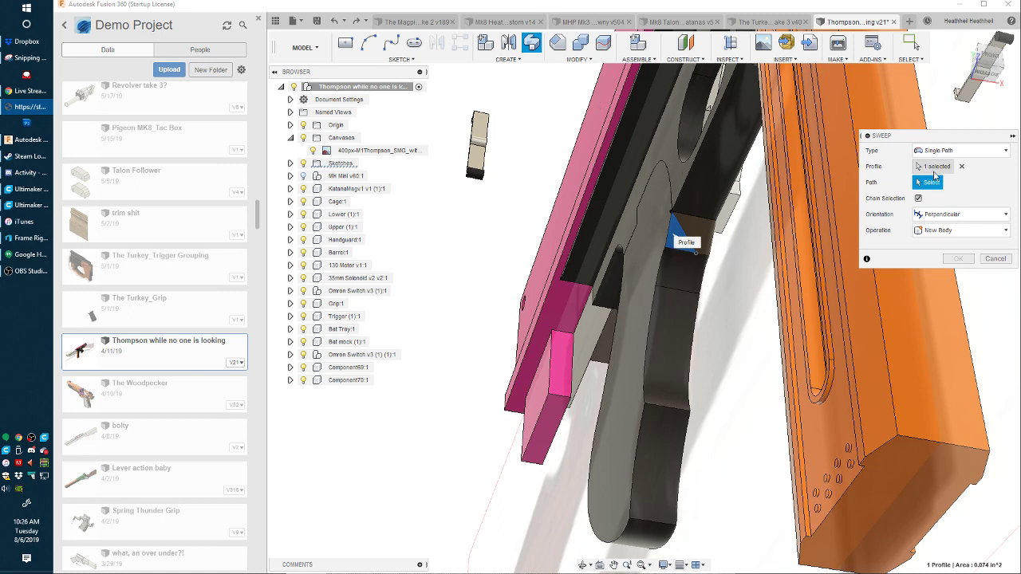
{"action": "left_click", "coordinate": [935, 171]}
{"action": "left_click", "coordinate": [931, 182]}
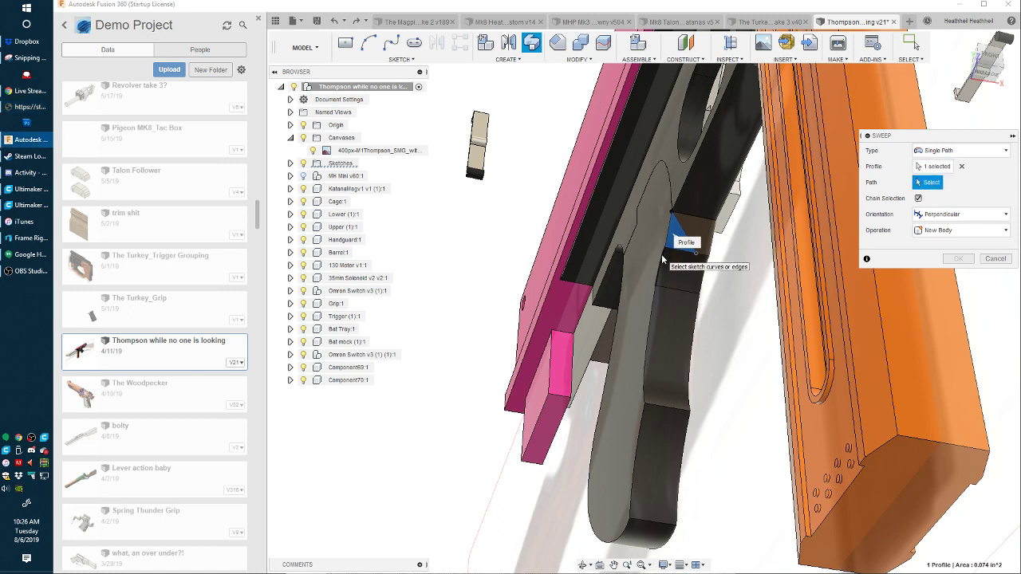
{"action": "left_click", "coordinate": [644, 308]}
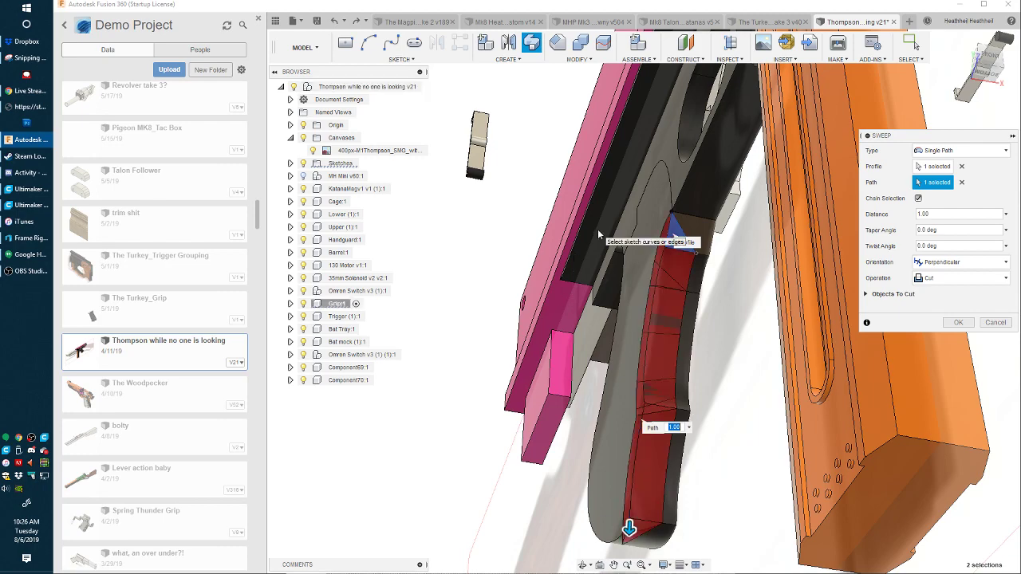
- Try the Parallel orientation for the sweep, return it to Perpendicular, and apply the cut to the grip
{"action": "middle_click_drag", "start_coordinate": [597, 229], "coordinate": [746, 327], "text": "shift"}
{"action": "left_click", "coordinate": [961, 262]}
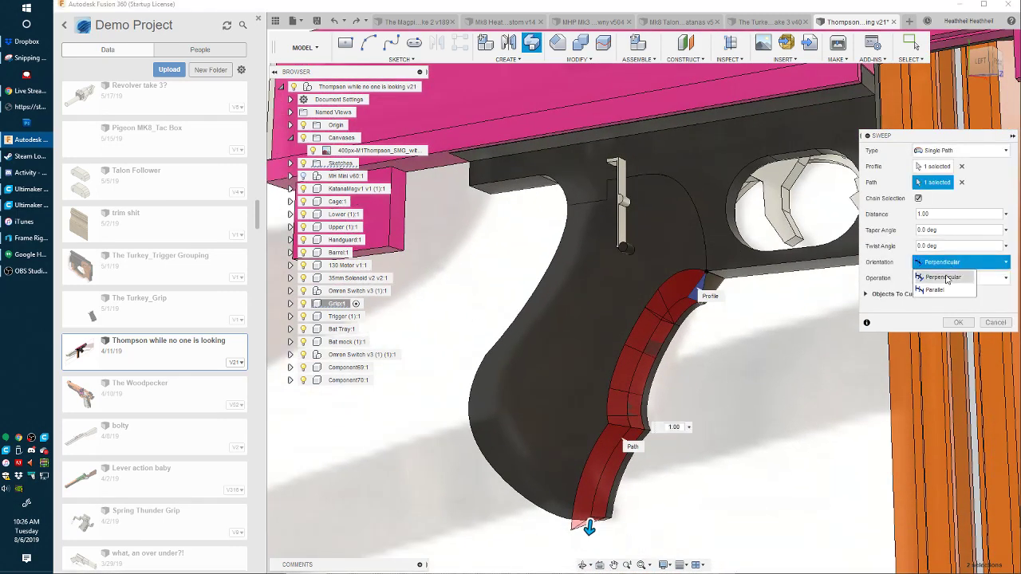
{"action": "left_click", "coordinate": [933, 279]}
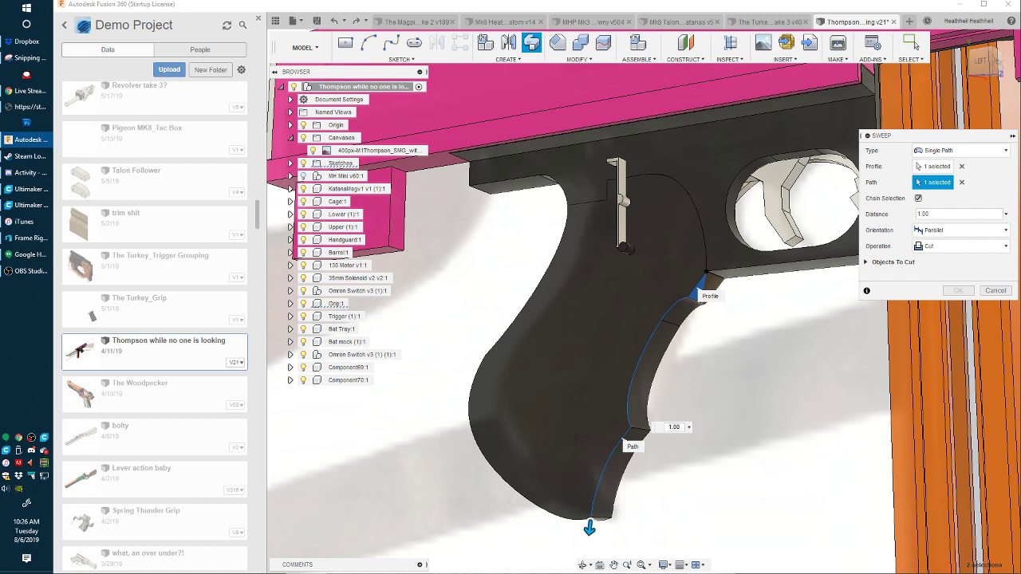
{"action": "left_click", "coordinate": [961, 233]}
{"action": "left_click", "coordinate": [938, 251]}
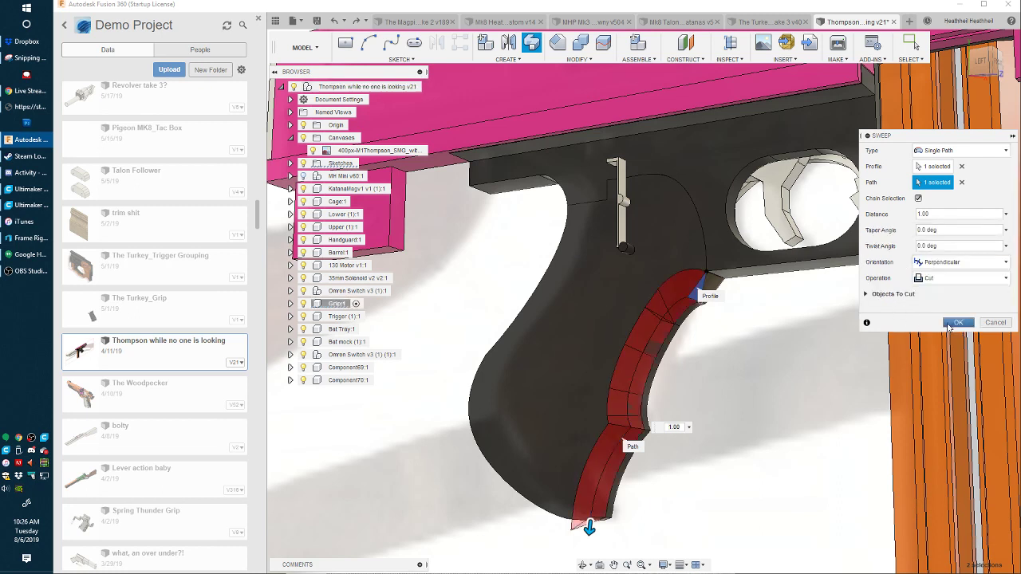
{"action": "left_click", "coordinate": [954, 323]}
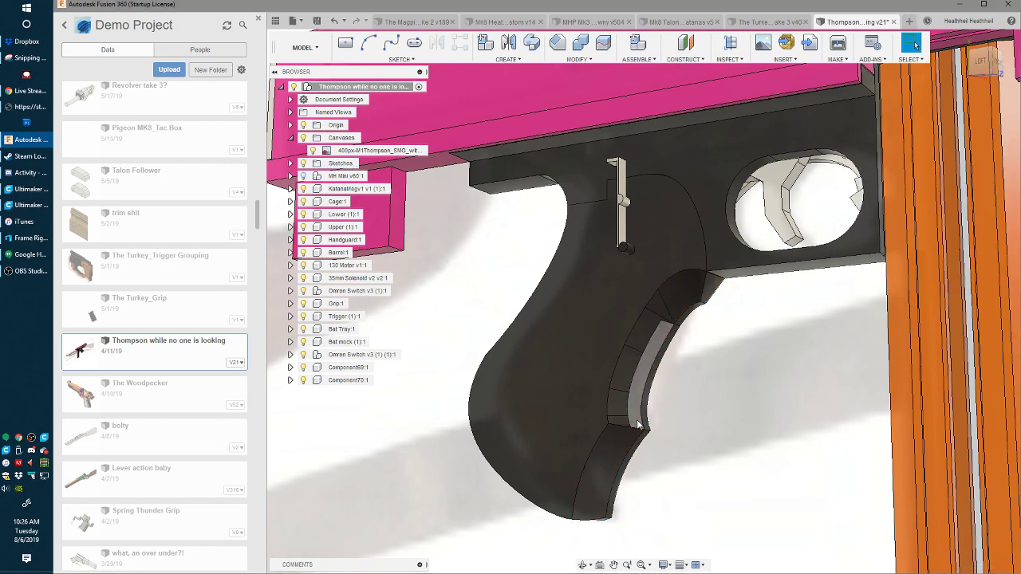
- Try to delete individual faces of the thin leftover strip along the grip's swept cut
{"action": "scroll", "coordinate": [661, 391], "scroll_direction": "up", "scroll_amount": 5}
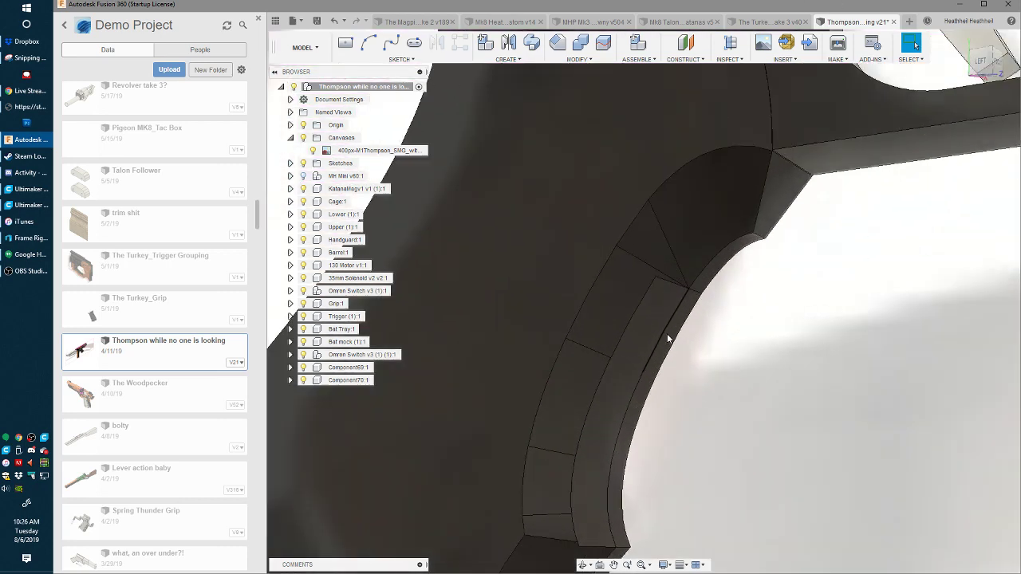
{"action": "left_click", "coordinate": [638, 310]}
{"action": "scroll", "coordinate": [630, 351], "scroll_direction": "down", "scroll_amount": 1}
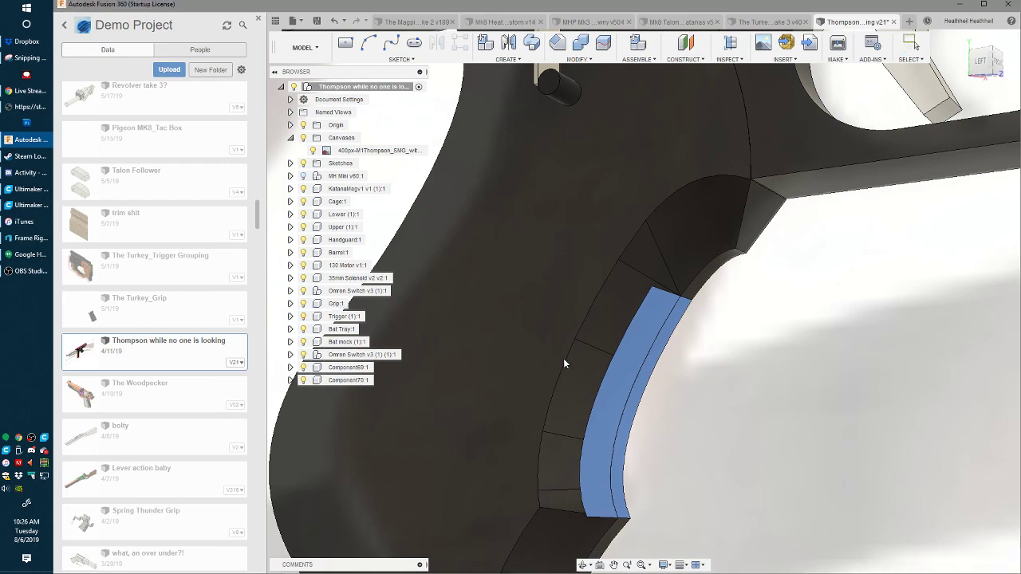
{"action": "key", "text": "Escape"}
{"action": "scroll", "coordinate": [570, 366], "scroll_direction": "down", "scroll_amount": 6}
{"action": "scroll", "coordinate": [585, 361], "scroll_direction": "up", "scroll_amount": 6}
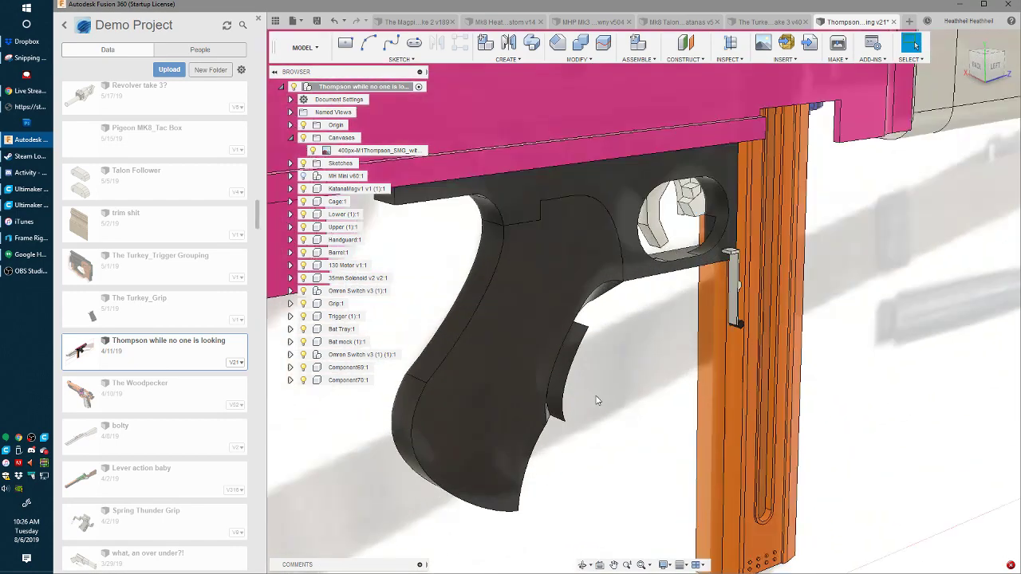
{"action": "left_click", "coordinate": [558, 353]}
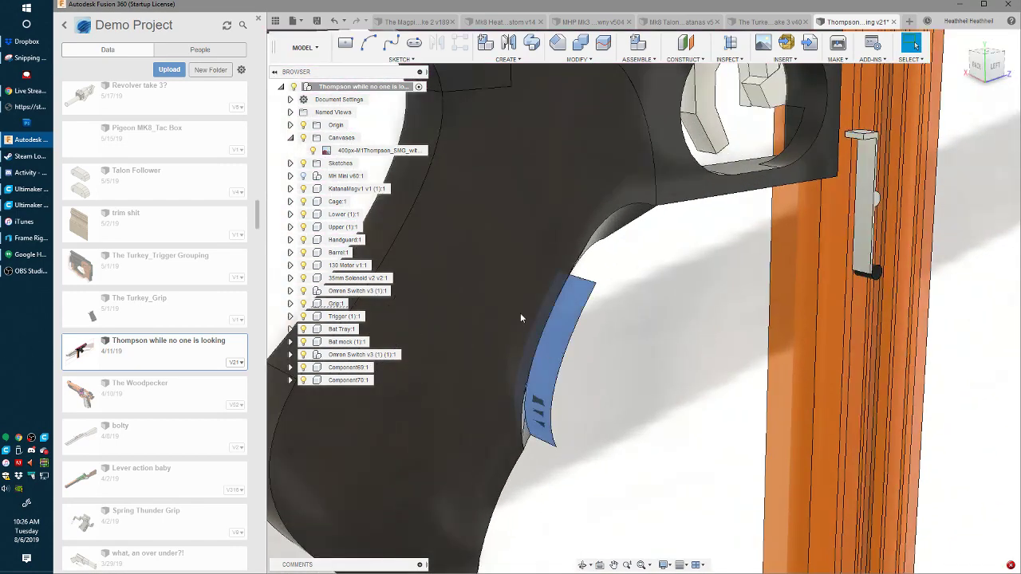
{"action": "key", "text": "Delete"}
{"action": "scroll", "coordinate": [622, 402], "scroll_direction": "down", "scroll_amount": 3}
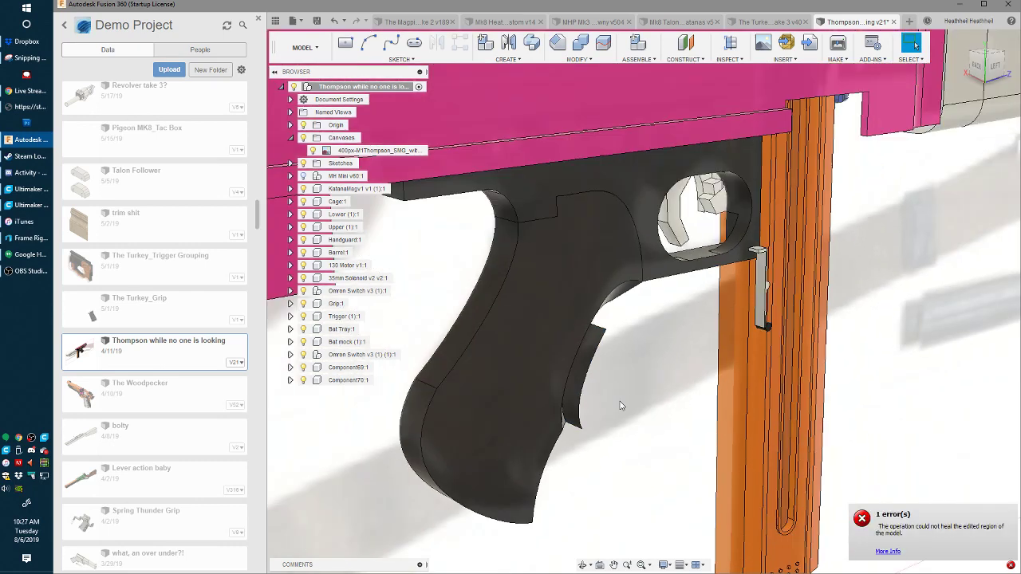
- Delete the leftover strip protruding from the middle of the grip's front edge
{"action": "left_click", "coordinate": [594, 361]}
{"action": "scroll", "coordinate": [588, 351], "scroll_direction": "up", "scroll_amount": 6}
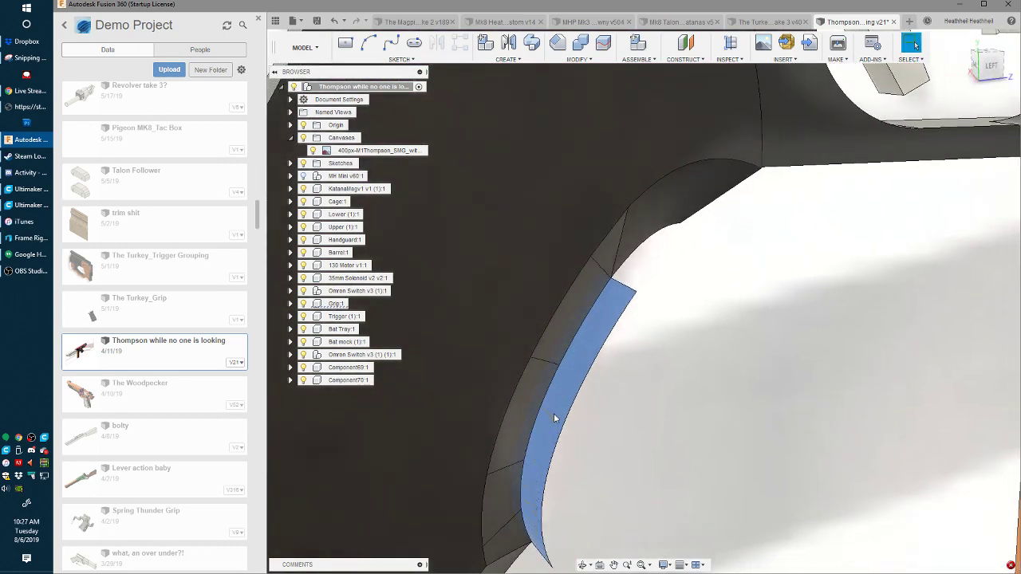
{"action": "key", "text": "Delete"}
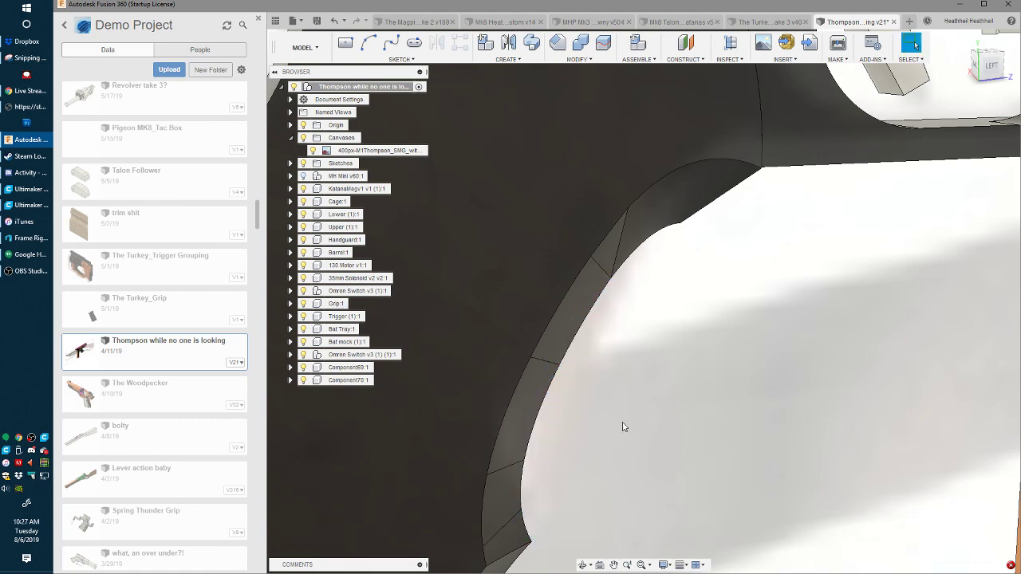
- Save the design with the beveled grip as a new version
{"action": "scroll", "coordinate": [721, 327], "scroll_direction": "down", "scroll_amount": 5}
{"action": "middle_click_drag", "start_coordinate": [723, 342], "coordinate": [663, 354], "text": "shift"}
{"action": "scroll", "coordinate": [665, 359], "scroll_direction": "down", "scroll_amount": 1}
{"action": "key", "text": "ctrl+s"}
{"action": "key", "text": "Return"}
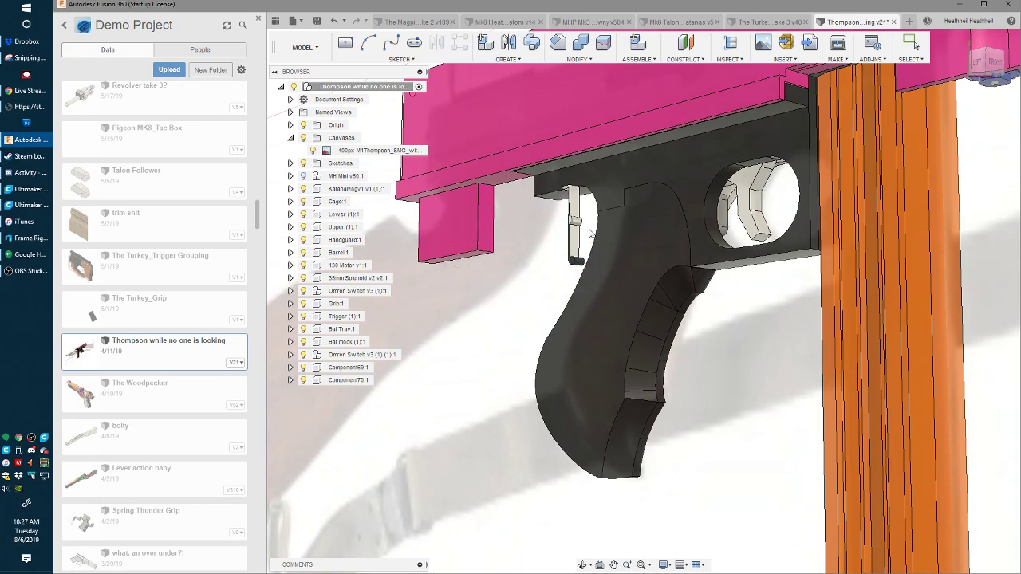
- Sketch a horizontal center-to-center slot on the handguard's side face, about 5 in between its end centers
{"action": "scroll", "coordinate": [525, 227], "scroll_direction": "down", "scroll_amount": 4}
{"action": "middle_click_drag", "start_coordinate": [552, 215], "coordinate": [638, 259], "text": "shift"}
{"action": "middle_click_drag", "start_coordinate": [683, 303], "coordinate": [701, 314], "text": "shift"}
{"action": "middle_click_drag", "start_coordinate": [702, 314], "coordinate": [492, 308]}
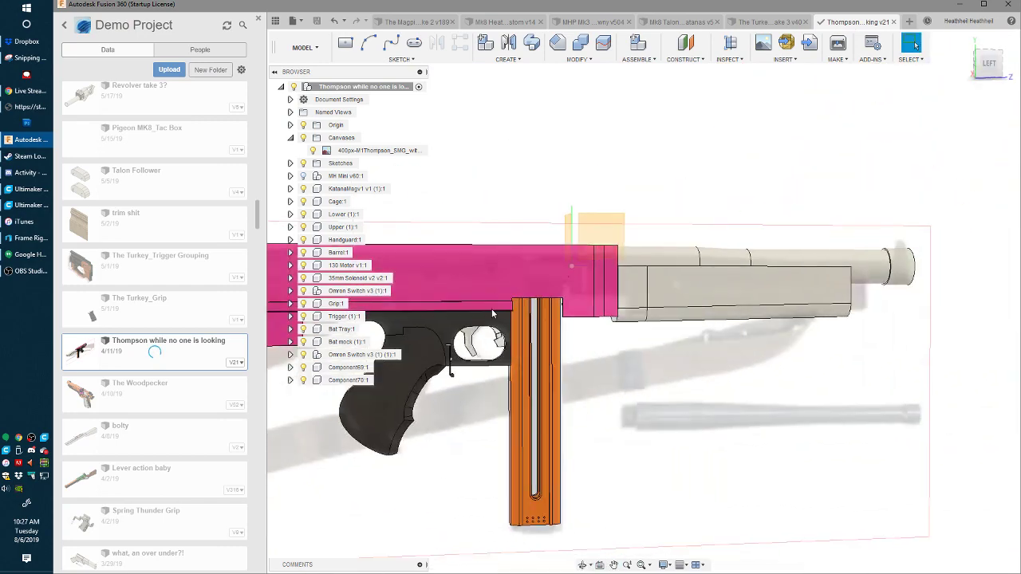
{"action": "scroll", "coordinate": [720, 287], "scroll_direction": "up", "scroll_amount": 3}
{"action": "scroll", "coordinate": [689, 304], "scroll_direction": "down", "scroll_amount": 2}
{"action": "left_click", "coordinate": [709, 297]}
{"action": "mouse_move", "coordinate": [661, 304]}
{"action": "middle_mouse_down", "text": "shift"}
{"action": "mouse_move", "coordinate": [644, 363]}
{"action": "mouse_move", "coordinate": [681, 305]}
{"action": "middle_mouse_up", "text": "shift"}
{"action": "key", "text": "l"}
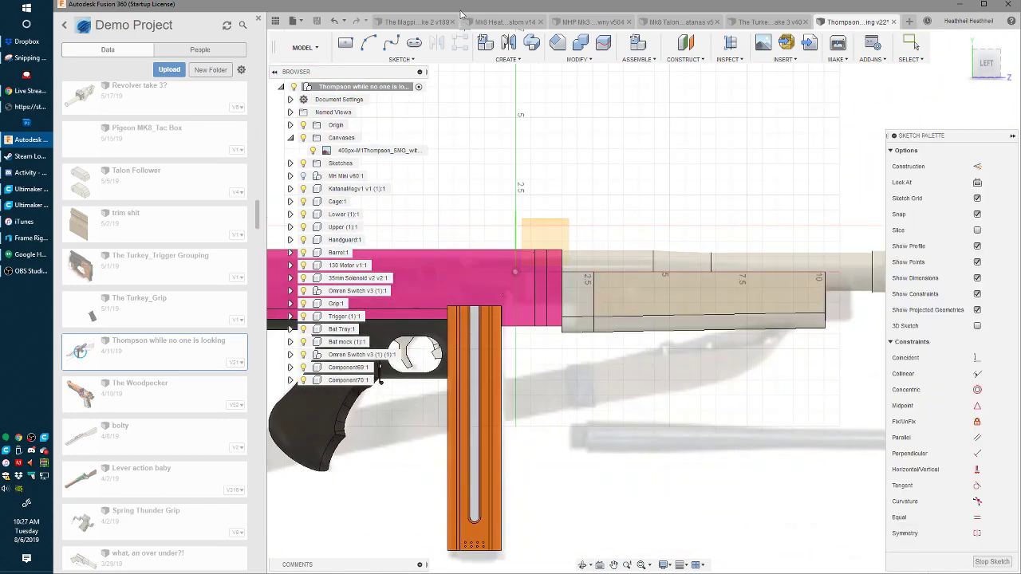
{"action": "left_click", "coordinate": [414, 42]}
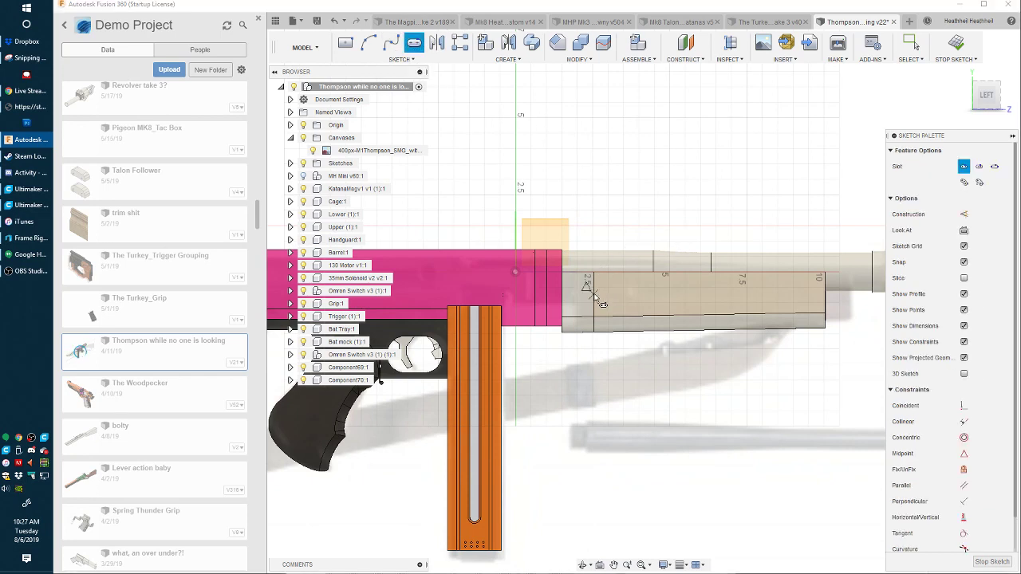
{"action": "left_click", "coordinate": [620, 295]}
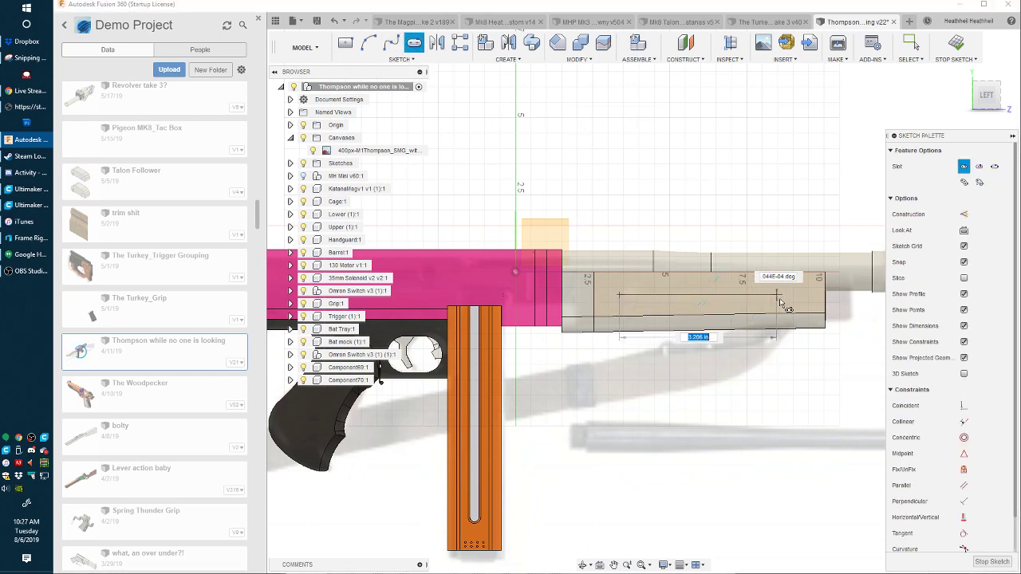
{"action": "left_click", "coordinate": [784, 300]}
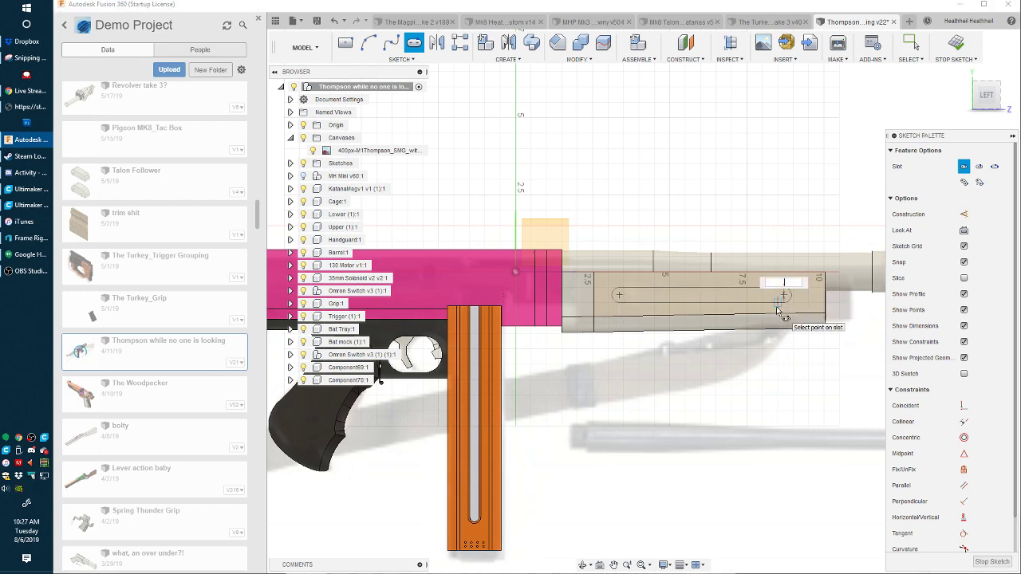
{"action": "type", "text": "4"}
{"action": "key", "text": "Return"}
- Cut the sketched slot profile into the handguard's side face with Extrude
{"action": "key", "text": "e"}
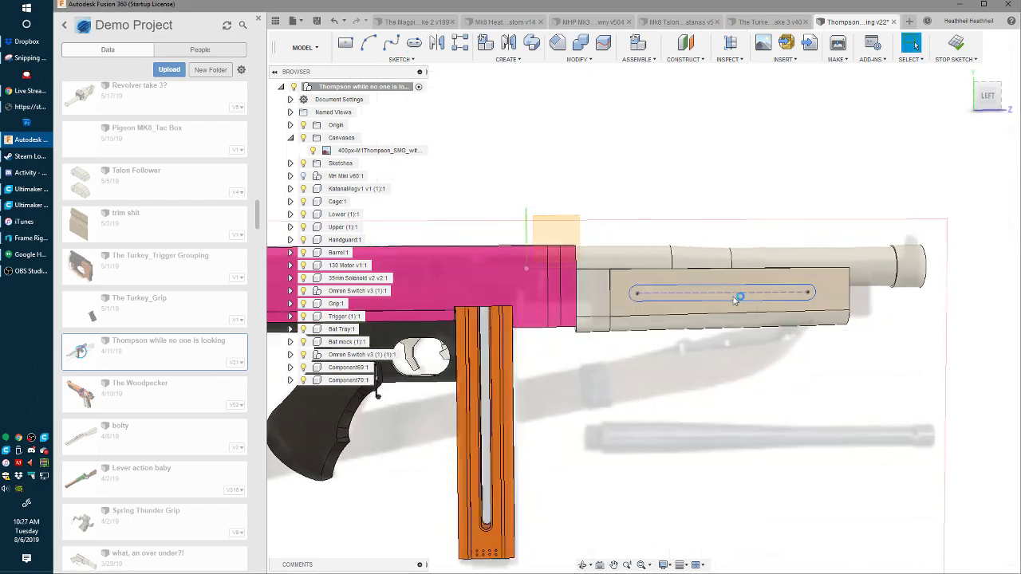
{"action": "left_click", "coordinate": [738, 297]}
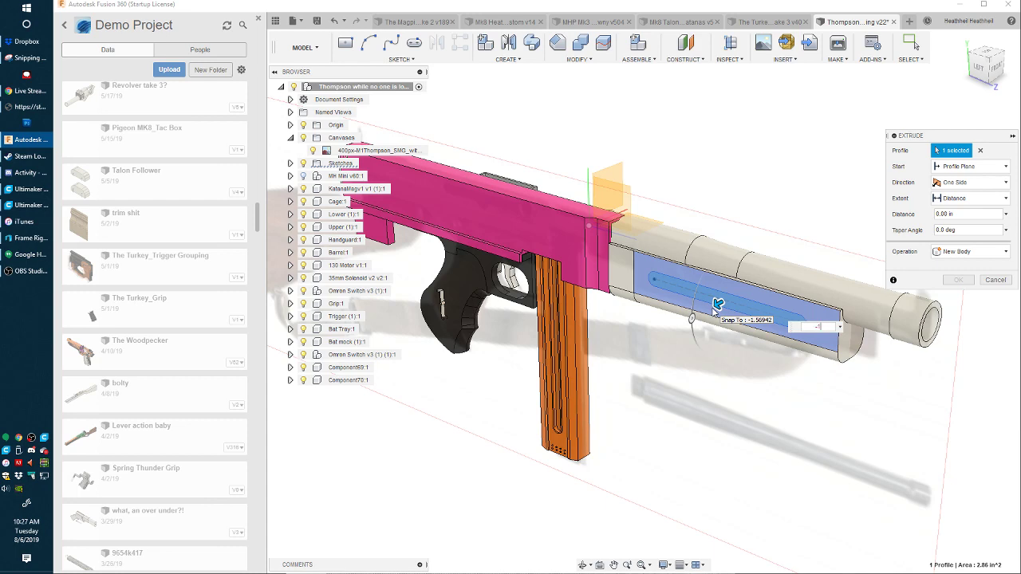
{"action": "key", "text": "Escape"}
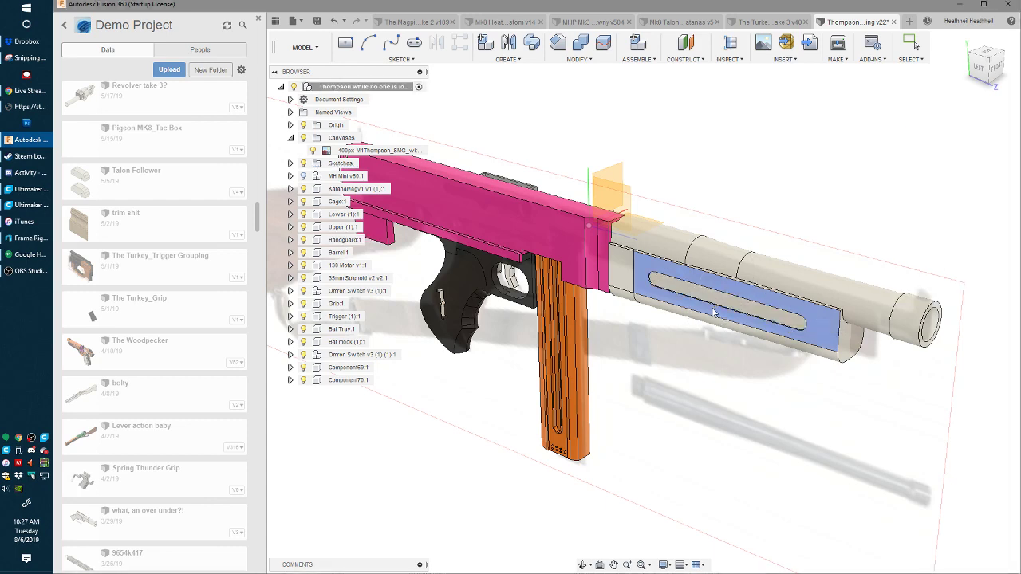
{"action": "middle_click_drag", "start_coordinate": [717, 306], "coordinate": [611, 311], "text": "shift"}
{"action": "key", "text": "e"}
{"action": "left_click", "coordinate": [788, 281]}
{"action": "key", "text": "Escape"}
- Fillet the tangent edge chain around the handguard slot with a 1 mm radius
{"action": "middle_click_drag", "start_coordinate": [651, 343], "coordinate": [777, 288], "text": "shift"}
{"action": "scroll", "coordinate": [649, 352], "scroll_direction": "up", "scroll_amount": 3}
{"action": "scroll", "coordinate": [649, 351], "scroll_direction": "up", "scroll_amount": 3}
{"action": "key", "text": "f"}
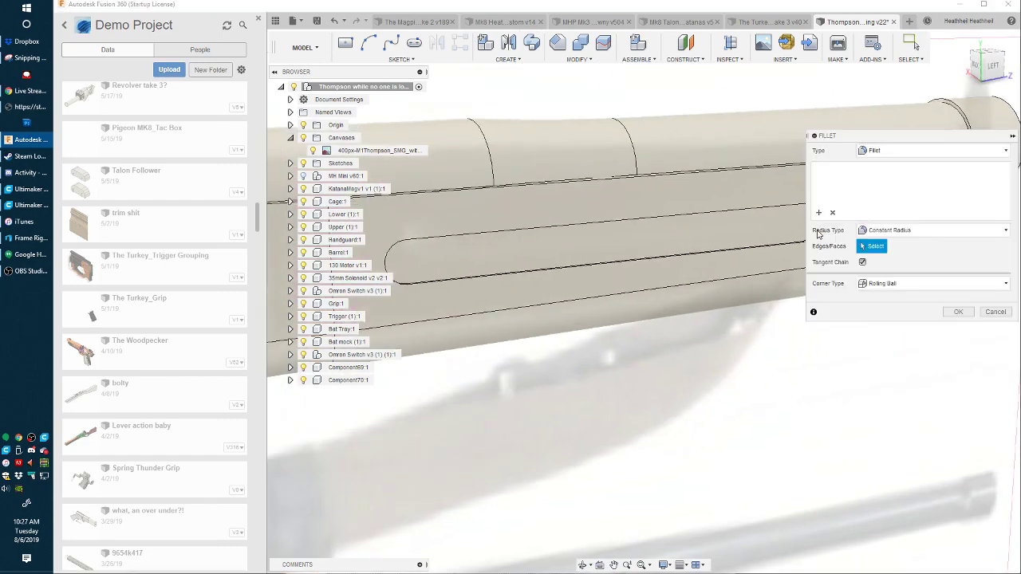
{"action": "scroll", "coordinate": [785, 206], "scroll_direction": "up", "scroll_amount": 1}
{"action": "middle_click_drag", "start_coordinate": [785, 205], "coordinate": [814, 163], "text": "shift"}
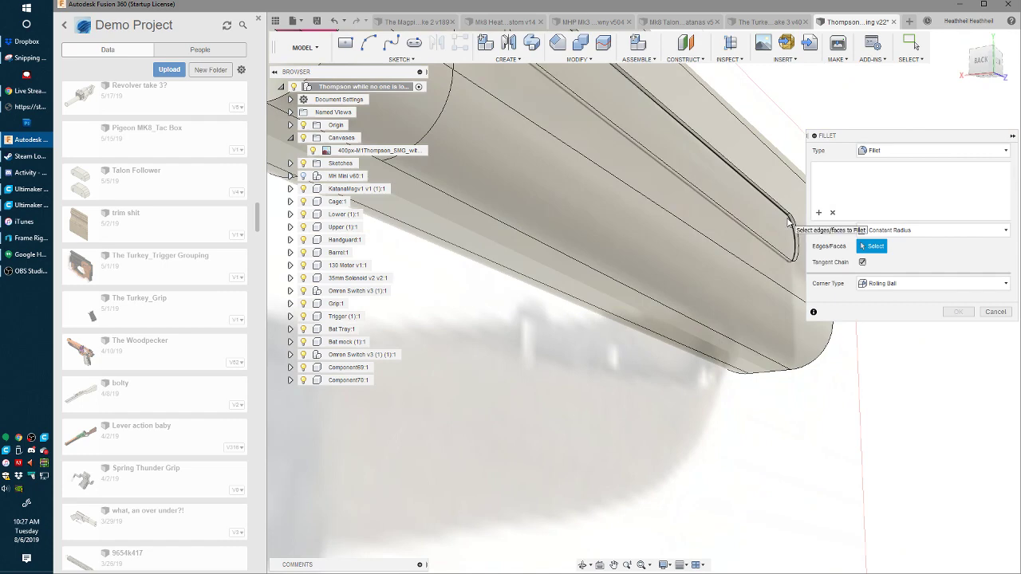
{"action": "left_click", "coordinate": [784, 214]}
{"action": "middle_click_drag", "start_coordinate": [784, 214], "coordinate": [727, 271], "text": "shift"}
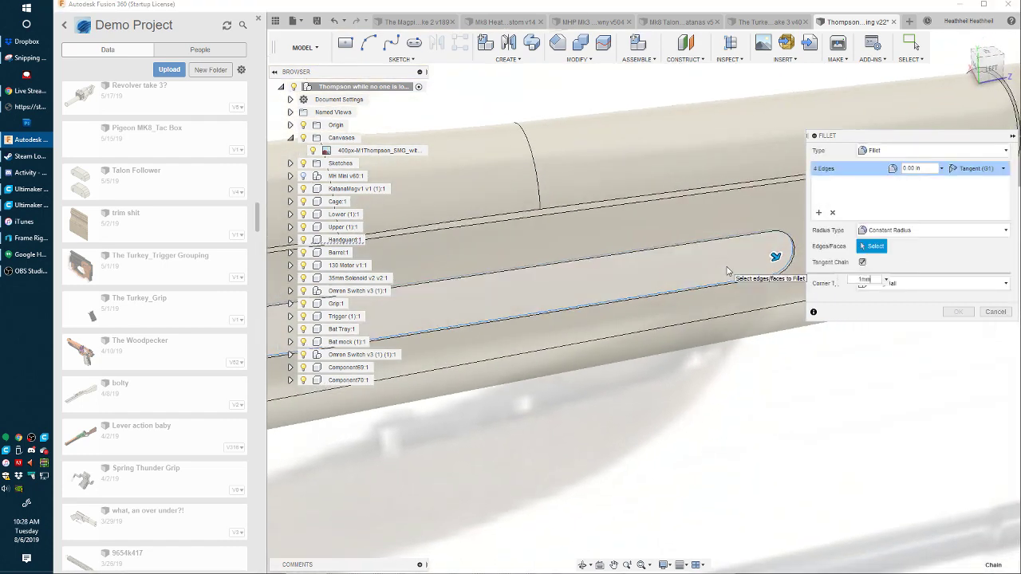
{"action": "type", "text": "1 mm"}
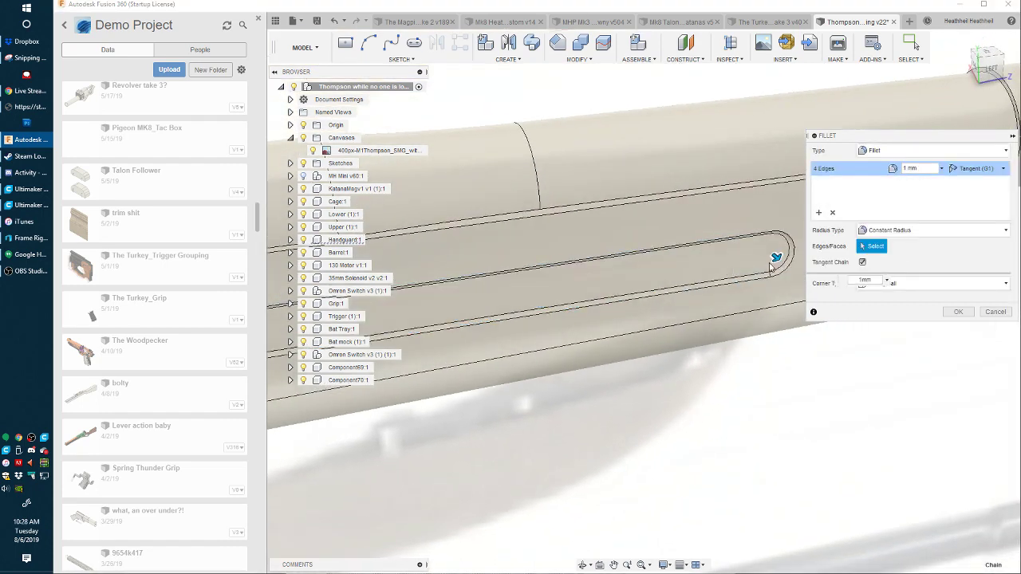
{"action": "key", "text": "Return"}
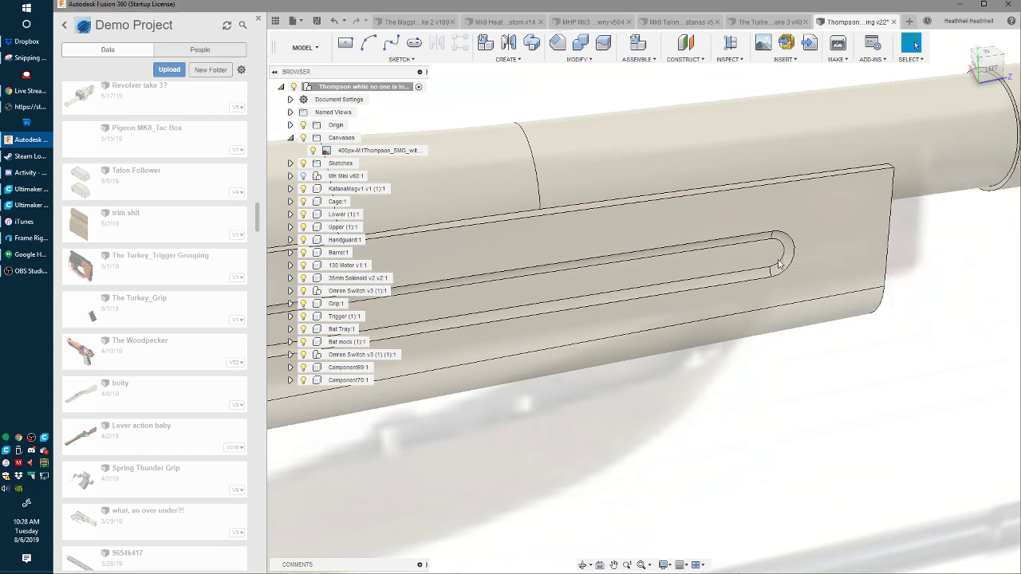
- Search the appearance library for wood and apply Cherry to the handguard and the pistol grip
{"action": "scroll", "coordinate": [777, 262], "scroll_direction": "down", "scroll_amount": 5}
{"action": "scroll", "coordinate": [702, 401], "scroll_direction": "down", "scroll_amount": 2}
{"action": "middle_click_drag", "start_coordinate": [558, 344], "coordinate": [759, 371]}
{"action": "scroll", "coordinate": [620, 391], "scroll_direction": "down", "scroll_amount": 1}
{"action": "scroll", "coordinate": [759, 371], "scroll_direction": "down", "scroll_amount": 1}
{"action": "key", "text": "a"}
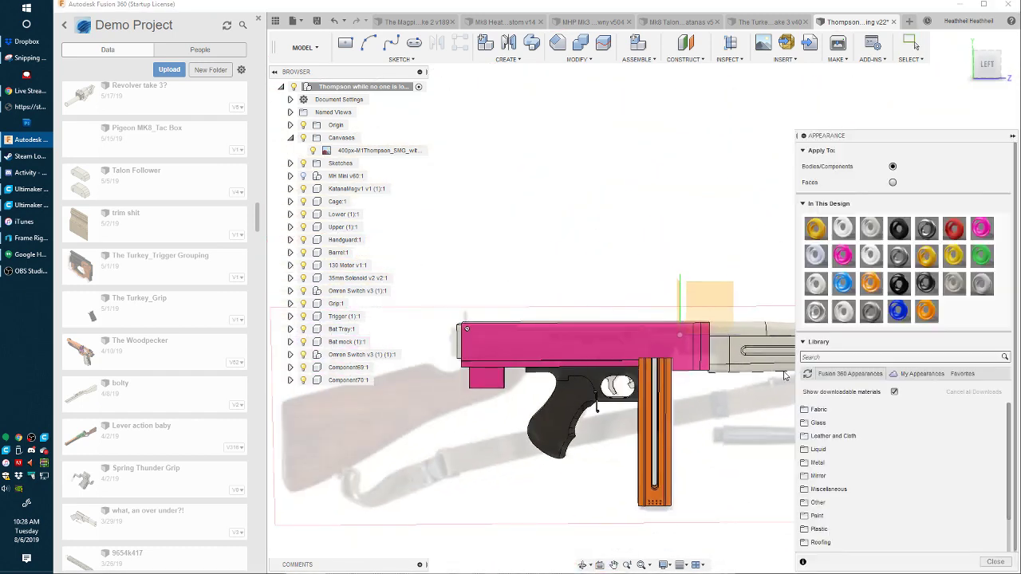
{"action": "left_click", "coordinate": [847, 357]}
{"action": "type", "text": "wood"}
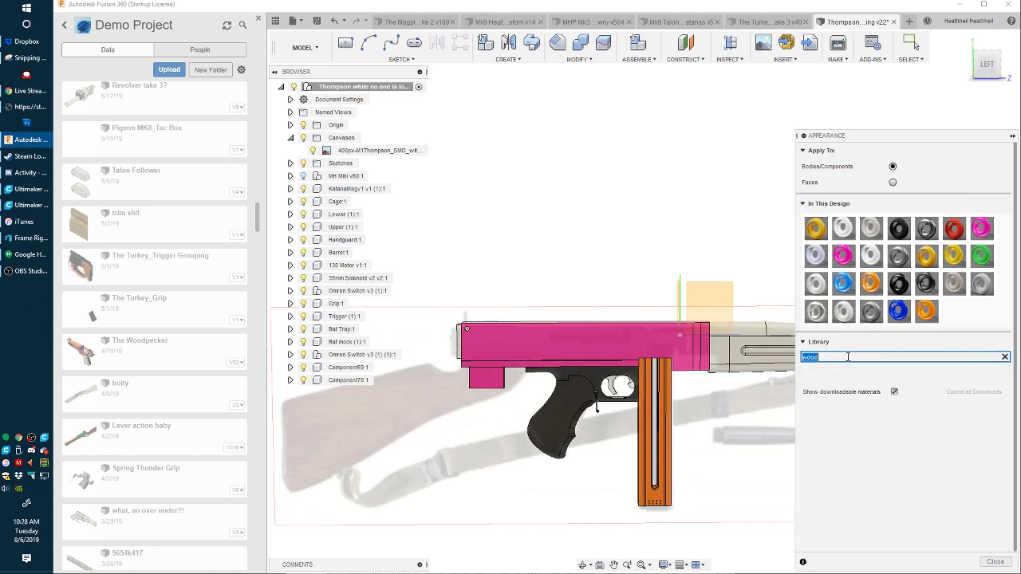
{"action": "left_click_drag", "start_coordinate": [812, 414], "coordinate": [779, 384]}
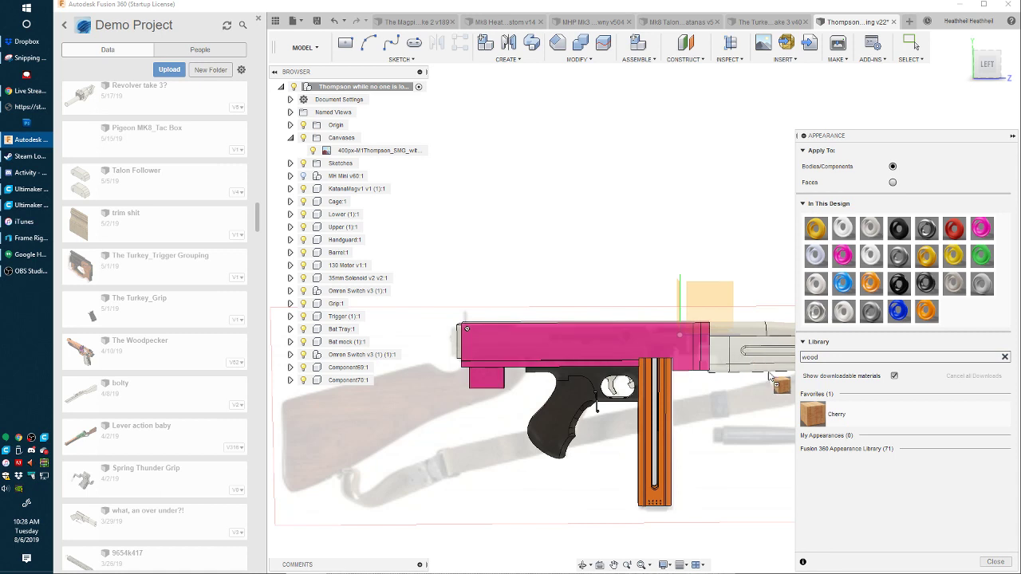
{"action": "left_click_drag", "start_coordinate": [836, 419], "coordinate": [565, 427]}
{"action": "scroll", "coordinate": [707, 434], "scroll_direction": "down", "scroll_amount": 3}
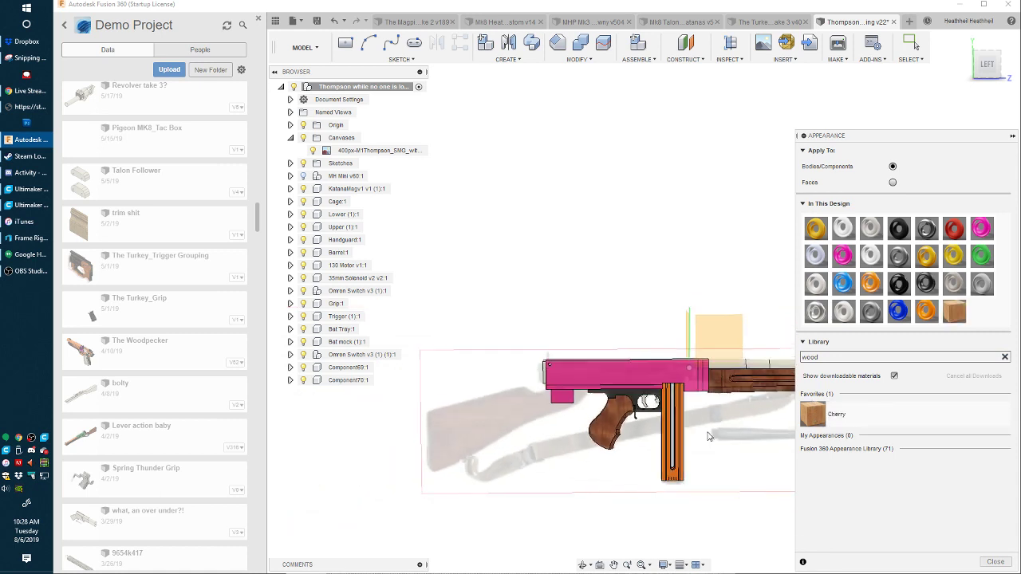
{"action": "middle_click_drag", "start_coordinate": [708, 435], "coordinate": [580, 421]}
{"action": "scroll", "coordinate": [581, 418], "scroll_direction": "up", "scroll_amount": 3}
{"action": "key", "text": "Escape"}
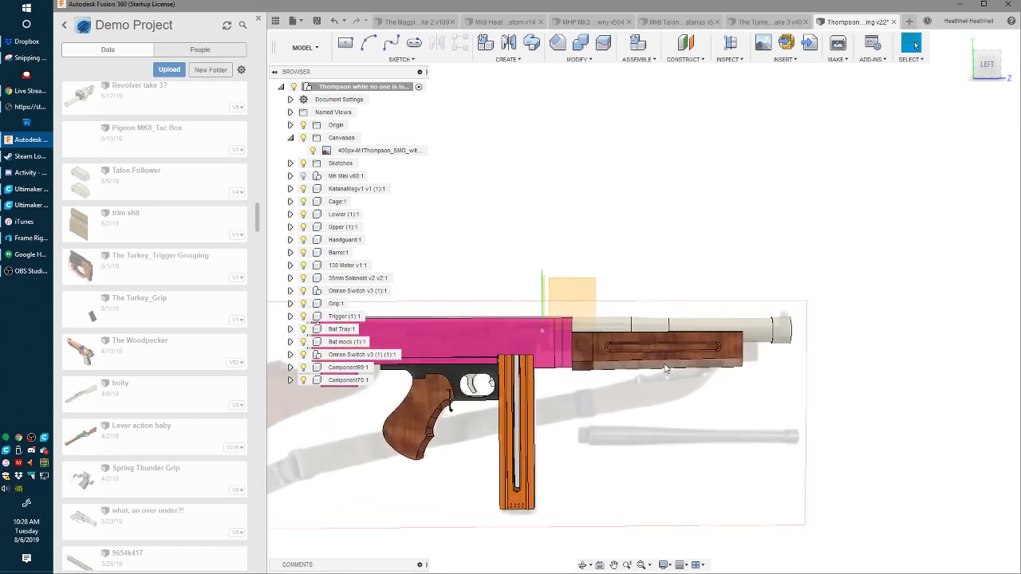
- Apply the Orange appearance to the barrel
{"action": "middle_click_drag", "start_coordinate": [604, 382], "coordinate": [770, 379]}
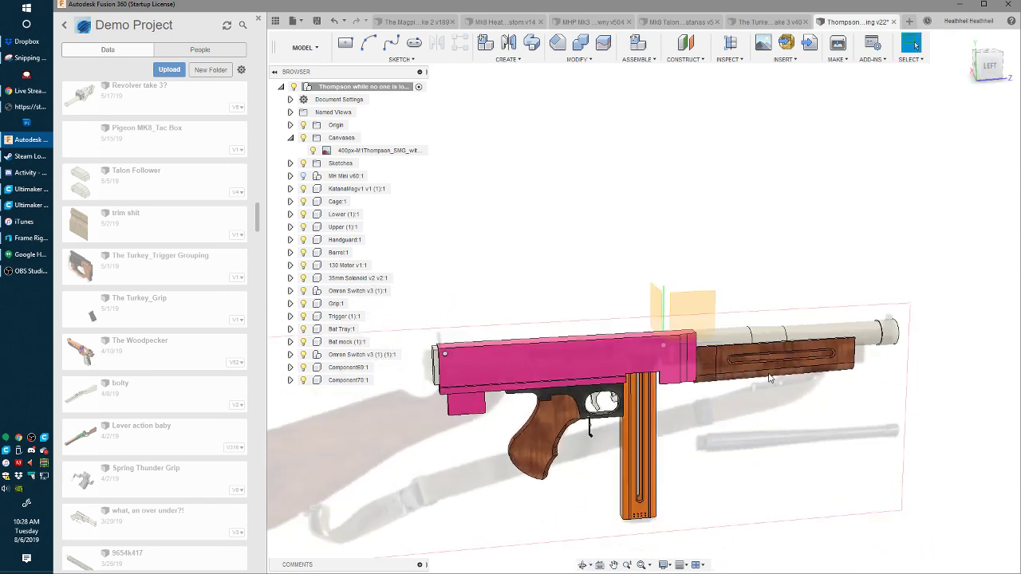
{"action": "key", "text": "a"}
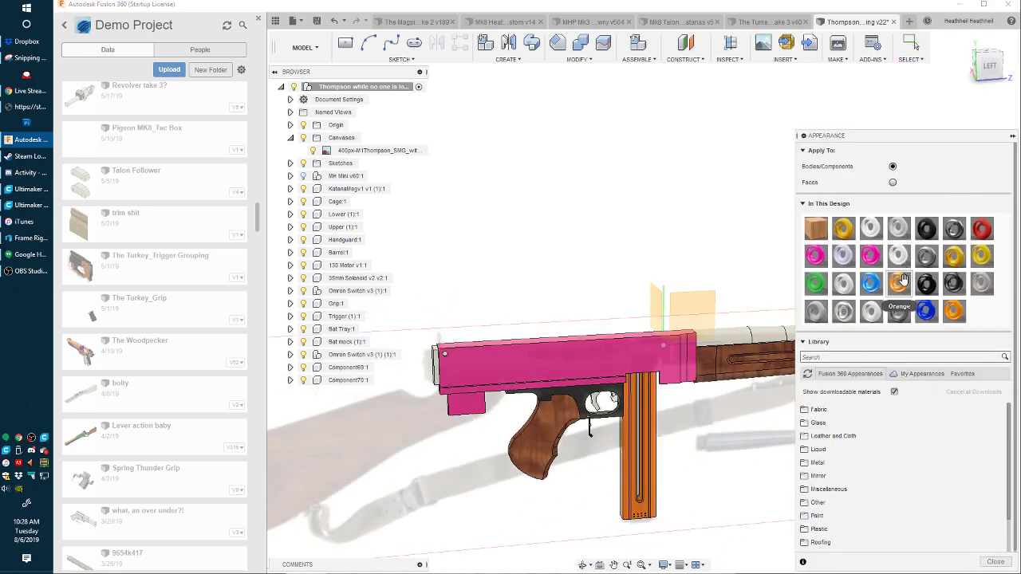
{"action": "left_click_drag", "start_coordinate": [904, 278], "coordinate": [764, 337]}
{"action": "middle_click_drag", "start_coordinate": [710, 441], "coordinate": [531, 443]}
{"action": "scroll", "coordinate": [701, 398], "scroll_direction": "down", "scroll_amount": 3}
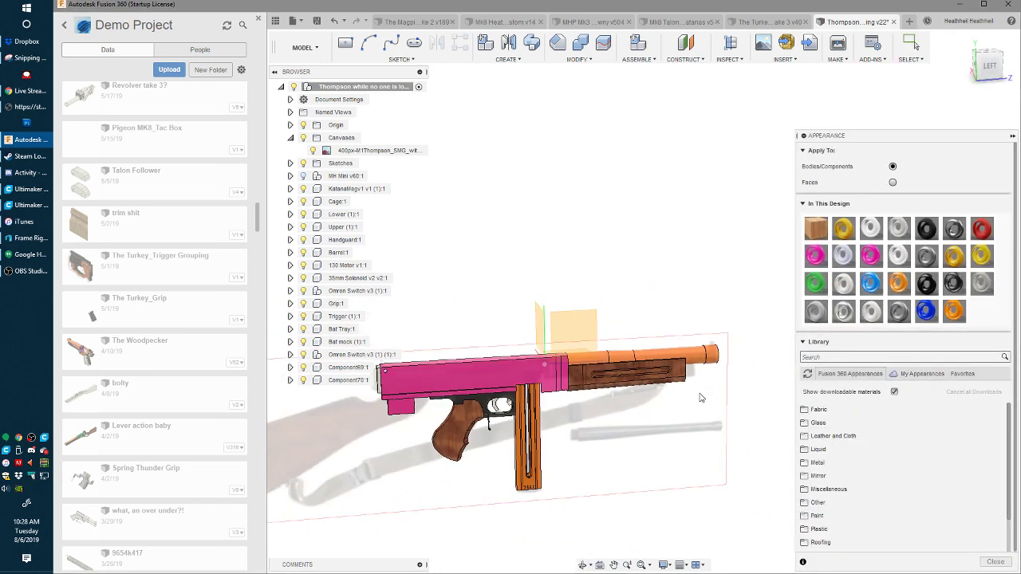
{"action": "scroll", "coordinate": [701, 397], "scroll_direction": "down", "scroll_amount": 1}
{"action": "key", "text": "Escape"}
{"action": "scroll", "coordinate": [536, 352], "scroll_direction": "up", "scroll_amount": 2}
{"action": "middle_click_drag", "start_coordinate": [538, 345], "coordinate": [700, 330], "text": "shift"}
{"action": "middle_click_drag", "start_coordinate": [586, 393], "coordinate": [771, 409]}
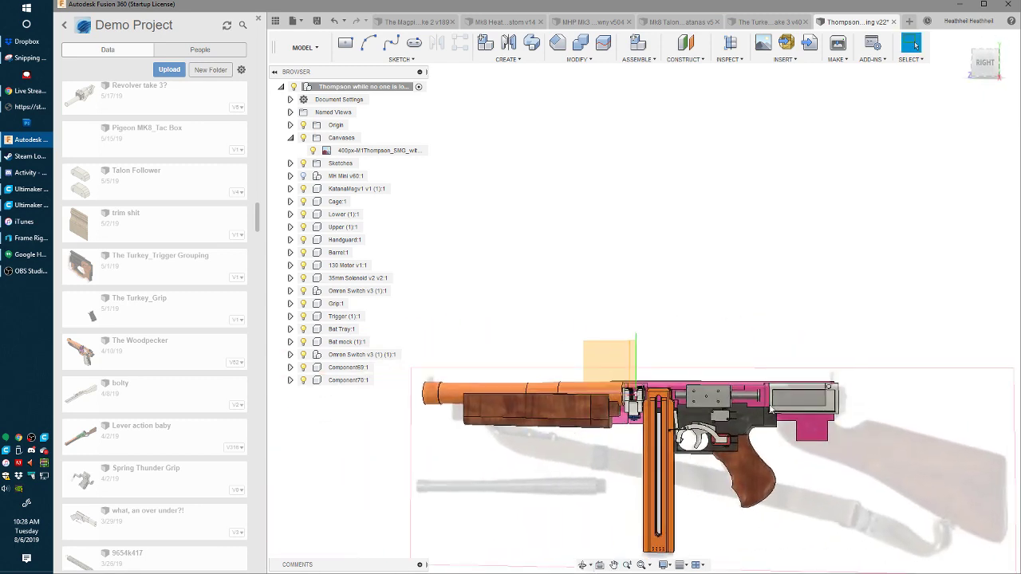
{"action": "scroll", "coordinate": [716, 390], "scroll_direction": "up", "scroll_amount": 1}
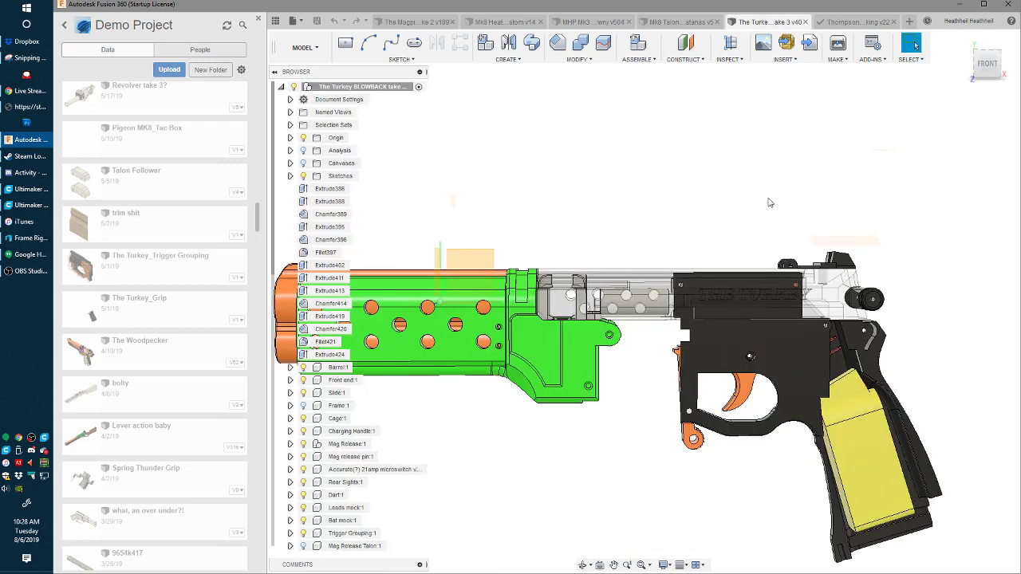
- In The Turkey design's Trigger Grouping component, show the body Trigger Group Right (1) and hide Trigger Group Right (1) (1)
{"action": "middle_click_drag", "start_coordinate": [786, 245], "coordinate": [826, 287], "text": "shift"}
{"action": "scroll", "coordinate": [660, 326], "scroll_direction": "up", "scroll_amount": 5}
{"action": "middle_click_drag", "start_coordinate": [591, 238], "coordinate": [685, 272]}
{"action": "scroll", "coordinate": [664, 245], "scroll_direction": "up", "scroll_amount": 1}
{"action": "scroll", "coordinate": [686, 258], "scroll_direction": "up", "scroll_amount": 3}
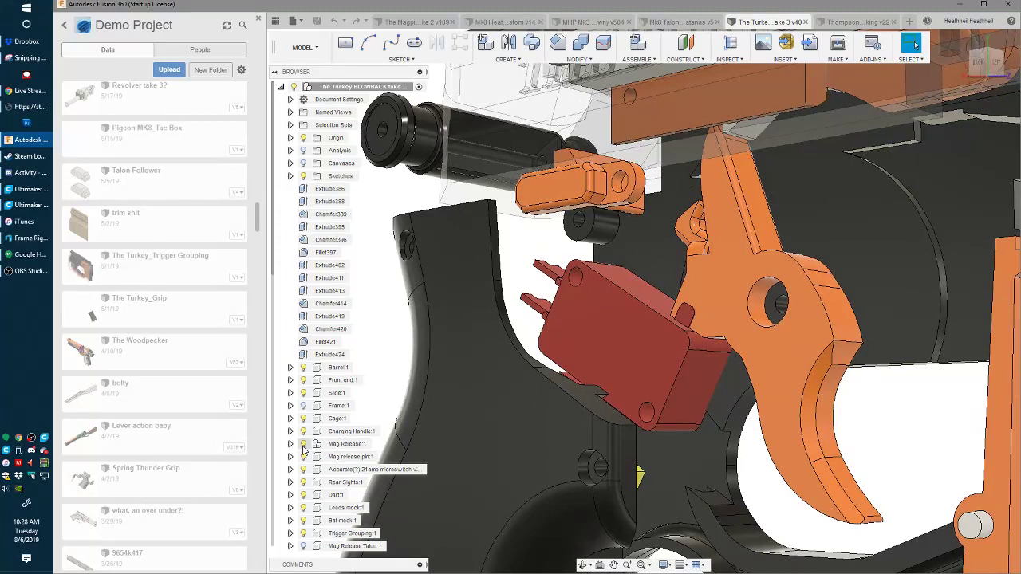
{"action": "left_click", "coordinate": [290, 533]}
{"action": "scroll", "coordinate": [301, 455], "scroll_direction": "down", "scroll_amount": 3}
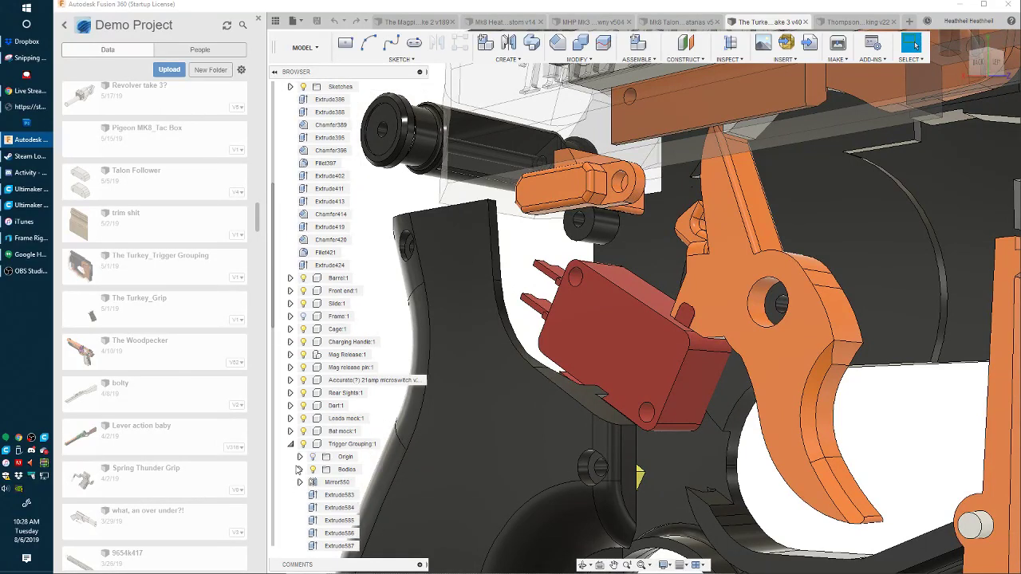
{"action": "left_click", "coordinate": [300, 469]}
{"action": "left_click", "coordinate": [376, 482]}
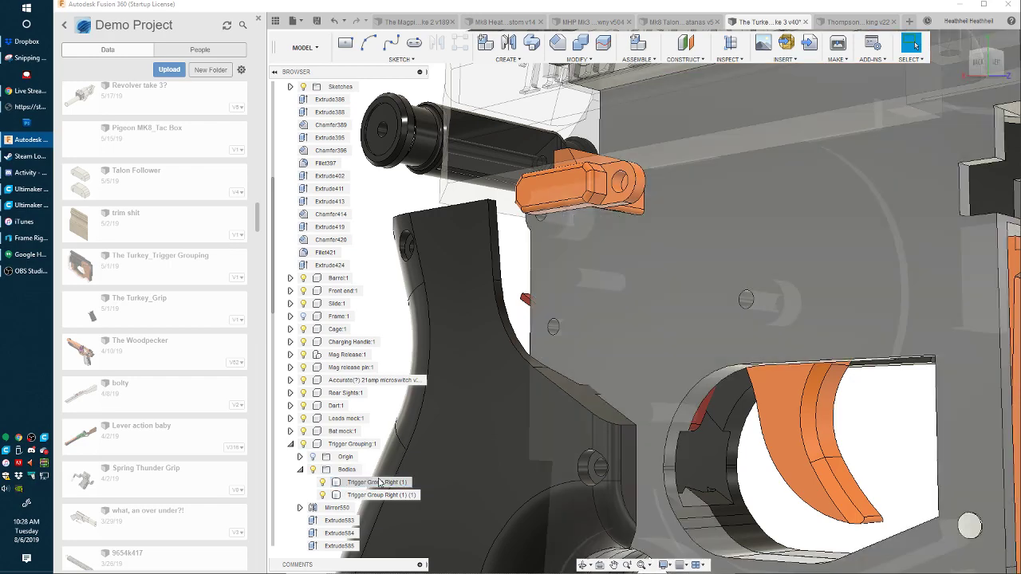
{"action": "middle_click_drag", "start_coordinate": [415, 471], "coordinate": [456, 456], "text": "shift"}
{"action": "left_click", "coordinate": [323, 496]}
{"action": "scroll", "coordinate": [694, 441], "scroll_direction": "down", "scroll_amount": 3}
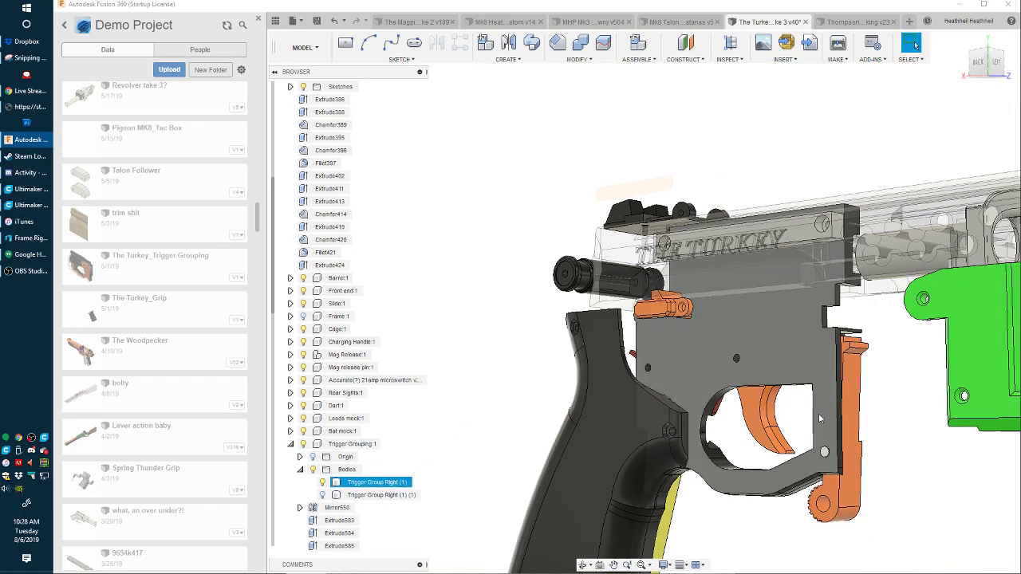
- Sketch a small circle on the trigger group's inner face, just above the red microswitch's upper corner
{"action": "middle_click_drag", "start_coordinate": [709, 435], "coordinate": [654, 422], "text": "shift"}
{"action": "scroll", "coordinate": [875, 284], "scroll_direction": "up", "scroll_amount": 10}
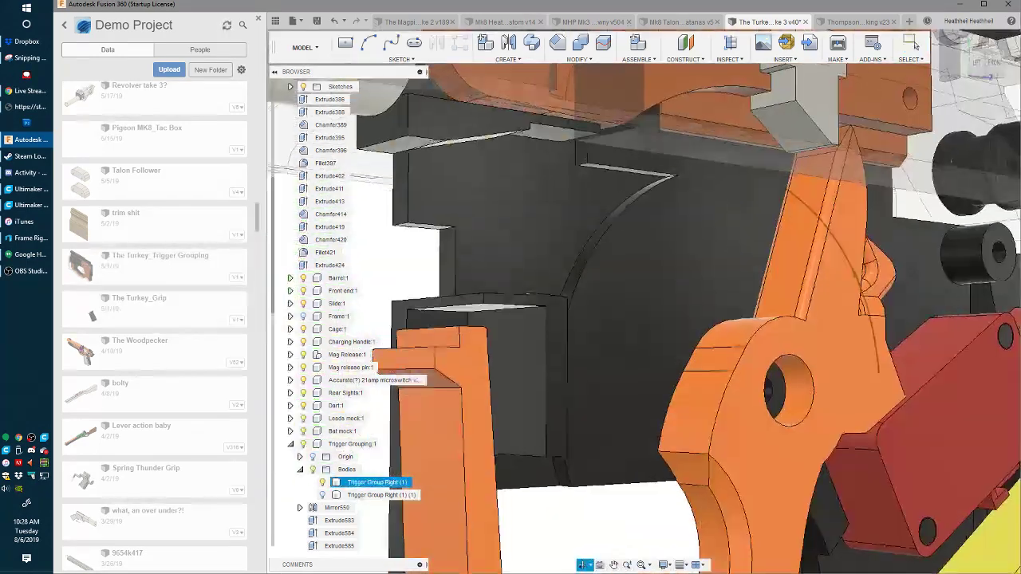
{"action": "scroll", "coordinate": [874, 278], "scroll_direction": "down", "scroll_amount": 5}
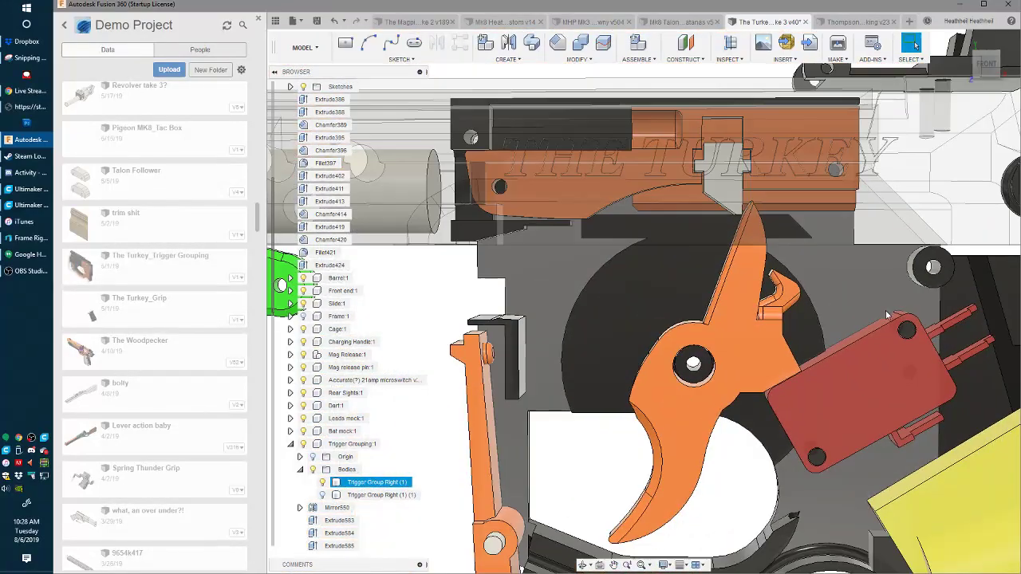
{"action": "key", "text": "c"}
{"action": "left_click", "coordinate": [889, 311]}
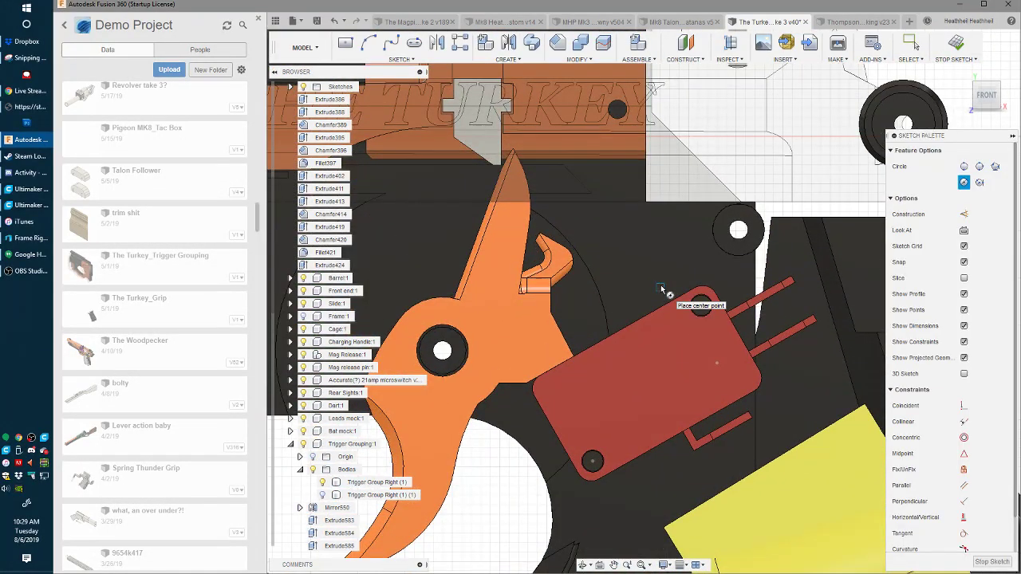
{"action": "left_click", "coordinate": [661, 284]}
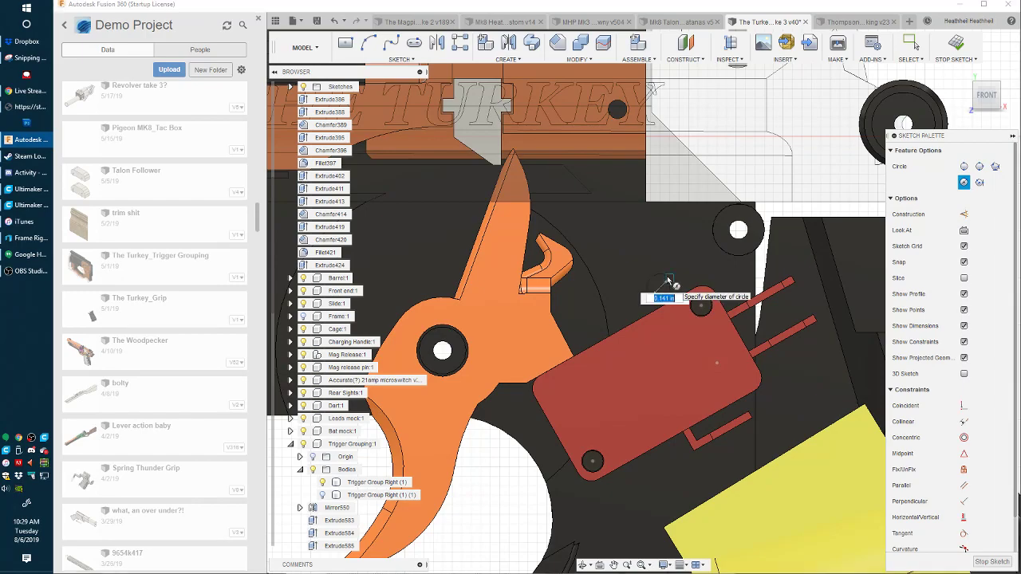
{"action": "key", "text": "Return"}
- Extrude the small circle by -0.10 in as a cut to make a hole through the trigger group wall
{"action": "key", "text": "e"}
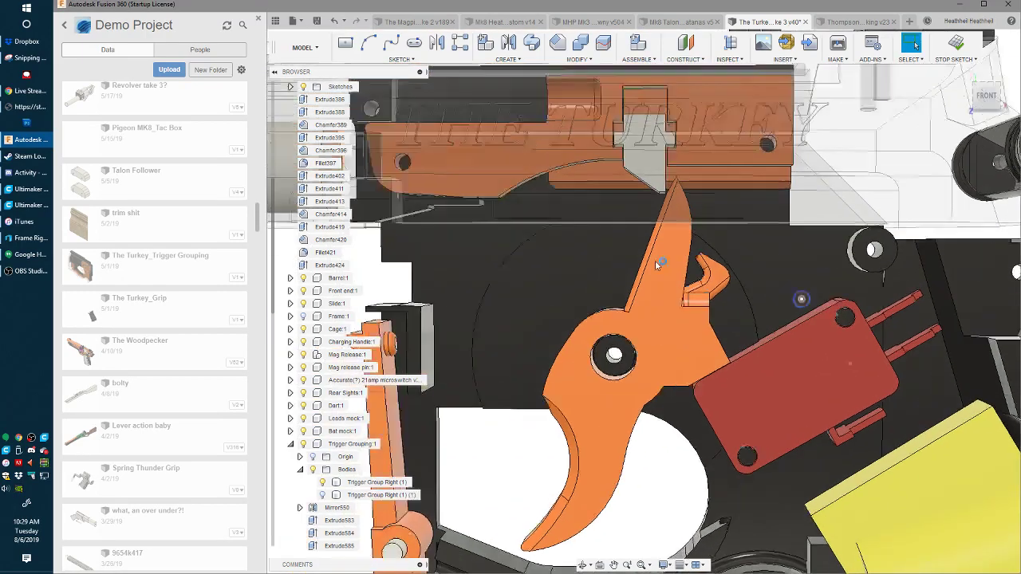
{"action": "left_click", "coordinate": [864, 314]}
{"action": "middle_click_drag", "start_coordinate": [842, 321], "coordinate": [877, 339], "text": "shift"}
{"action": "middle_click_drag", "start_coordinate": [794, 440], "coordinate": [741, 303], "text": "shift"}
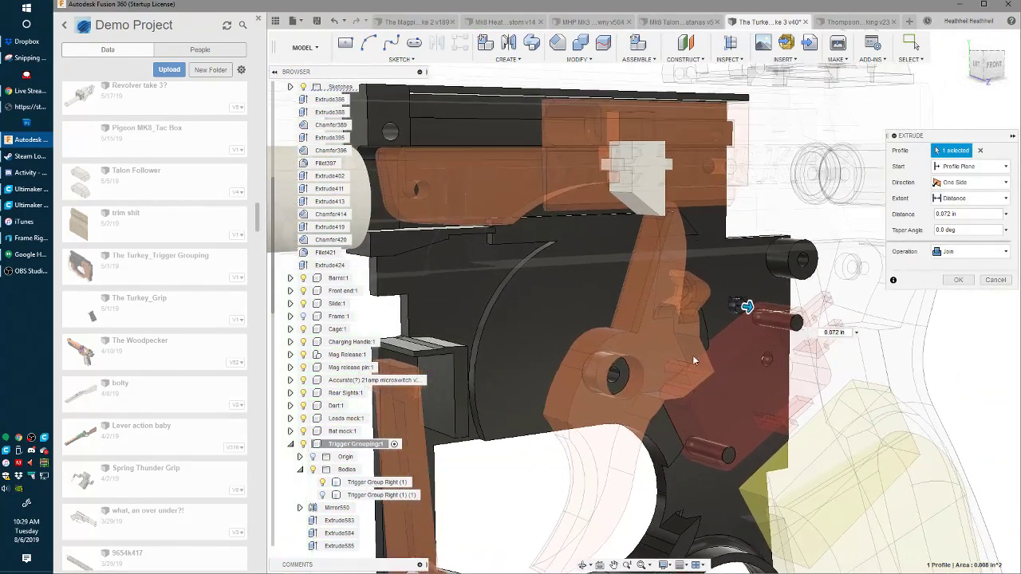
{"action": "mouse_move", "coordinate": [741, 303]}
{"action": "left_mouse_down"}
{"action": "mouse_move", "coordinate": [749, 308]}
{"action": "mouse_move", "coordinate": [722, 304]}
{"action": "left_mouse_up"}
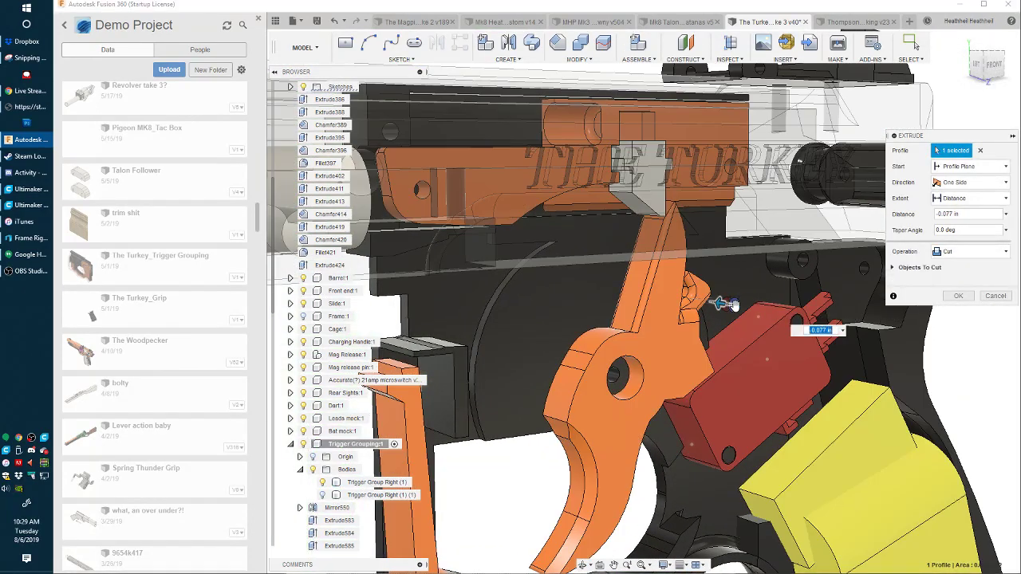
{"action": "middle_click_drag", "start_coordinate": [722, 304], "coordinate": [600, 336], "text": "shift"}
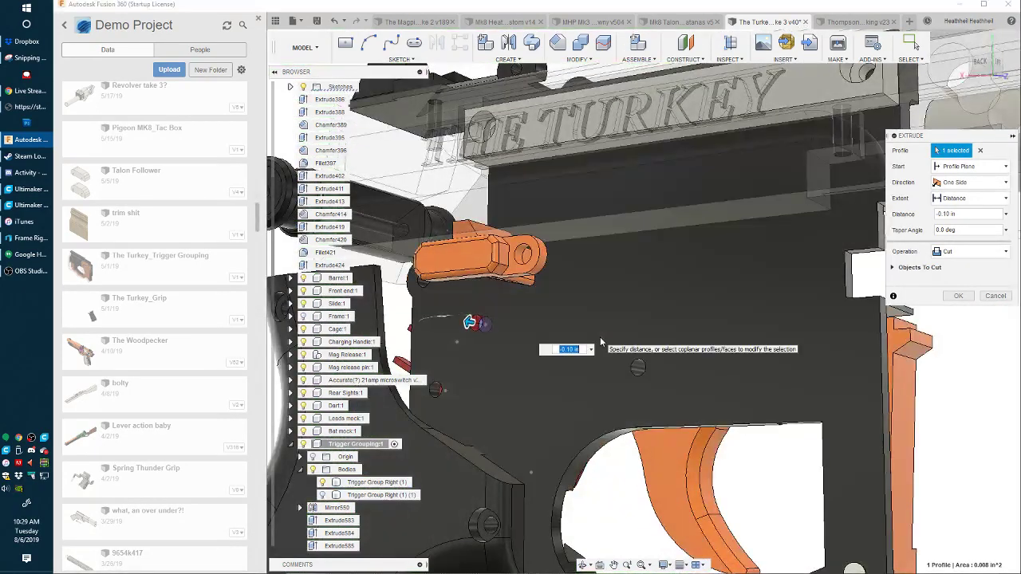
{"action": "key", "text": "Return"}
- Sketch a circle about 0.18 in in diameter around the new hole, centered on it, on the trigger group's inner face
{"action": "scroll", "coordinate": [551, 274], "scroll_direction": "down", "scroll_amount": 2}
{"action": "middle_click_drag", "start_coordinate": [550, 273], "coordinate": [680, 299], "text": "shift"}
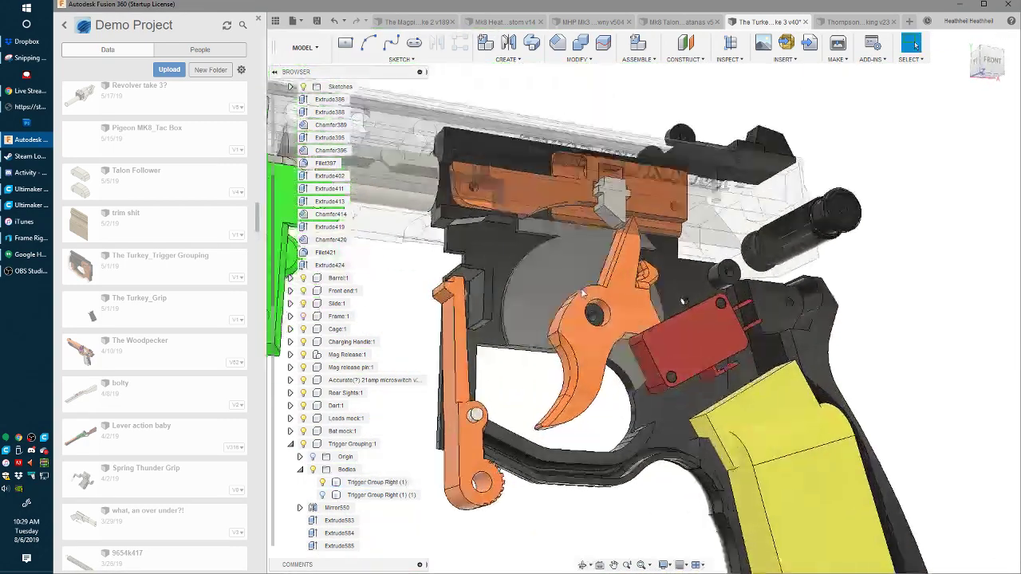
{"action": "scroll", "coordinate": [681, 297], "scroll_direction": "up", "scroll_amount": 4}
{"action": "left_click", "coordinate": [710, 286]}
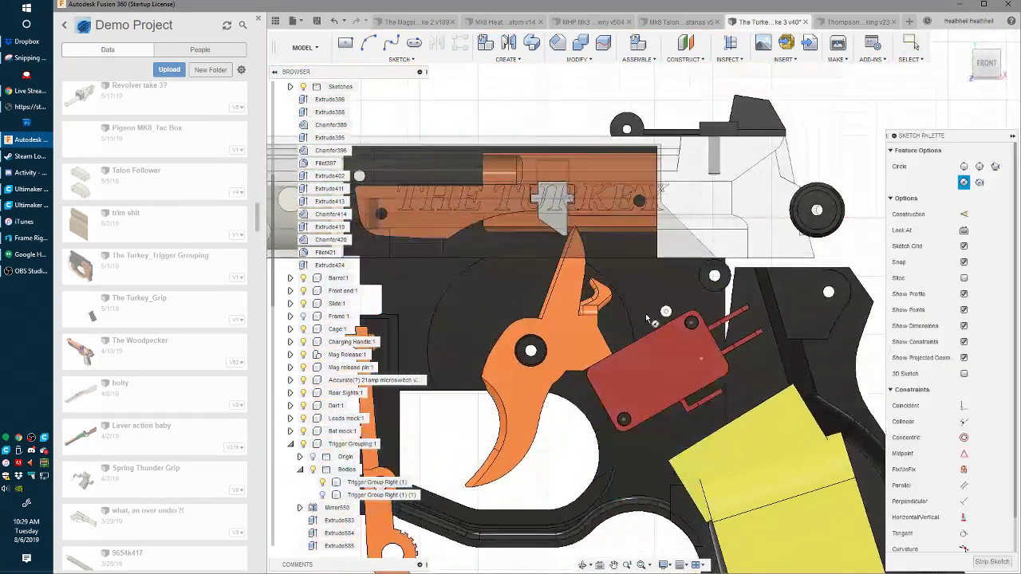
{"action": "left_click", "coordinate": [666, 311]}
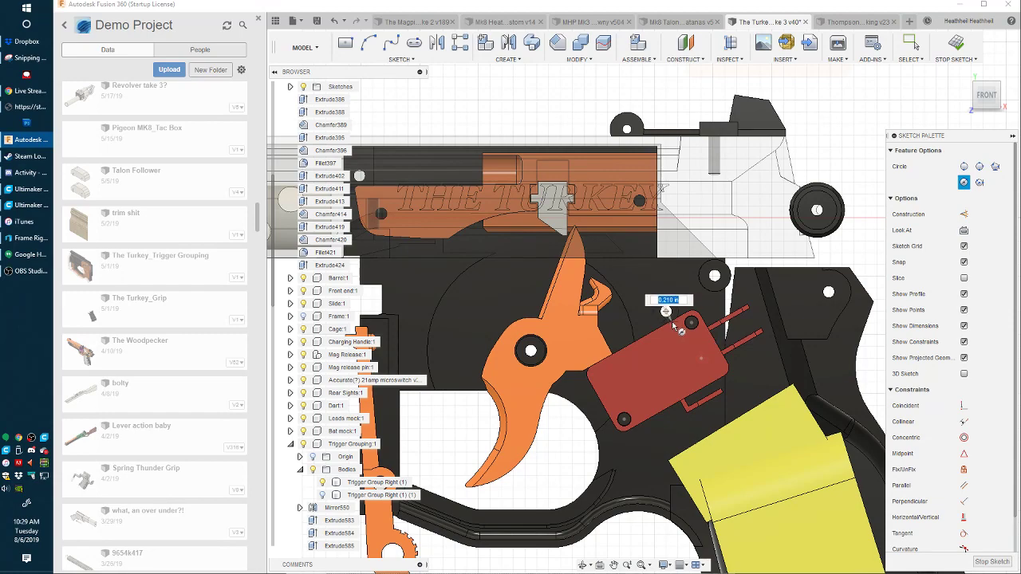
{"action": "scroll", "coordinate": [674, 326], "scroll_direction": "up", "scroll_amount": 5}
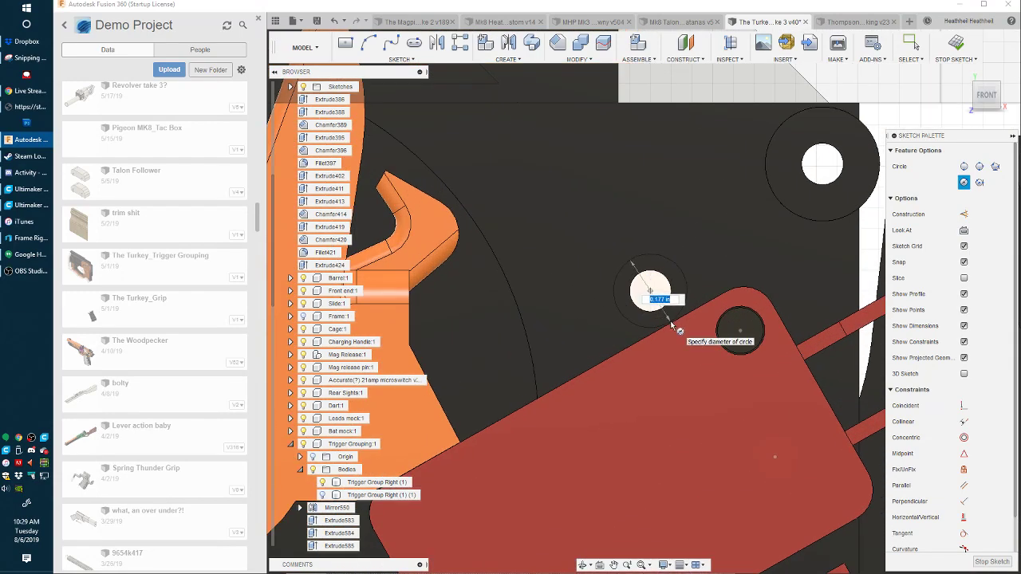
{"action": "key", "text": "Return"}
{"action": "key", "text": "Escape"}
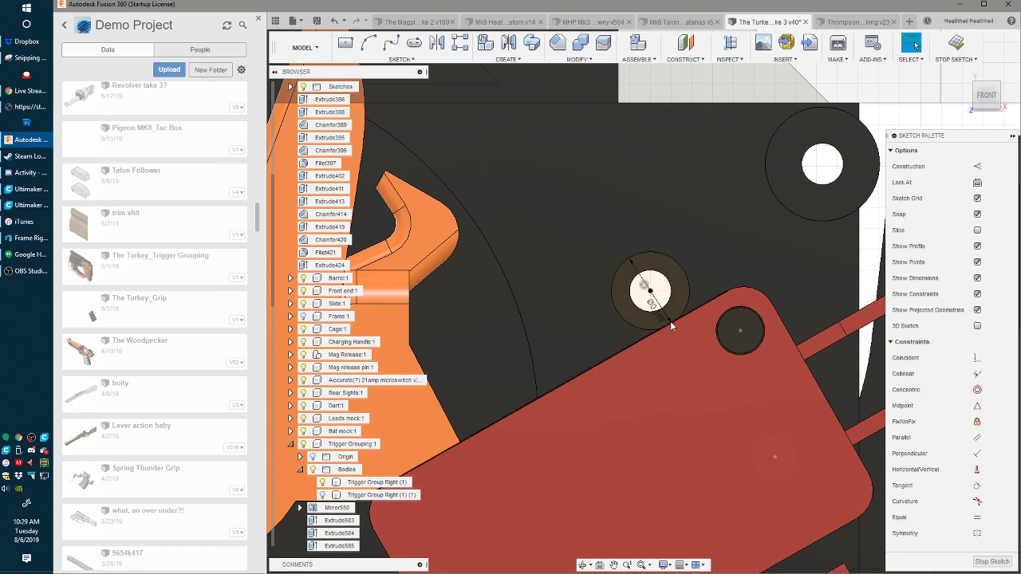
- Sketch a 0.18 in diameter circle centered on the screw hole and extrude the ring around it as a joined boss
{"action": "key", "text": "c"}
{"action": "left_click", "coordinate": [650, 290]}
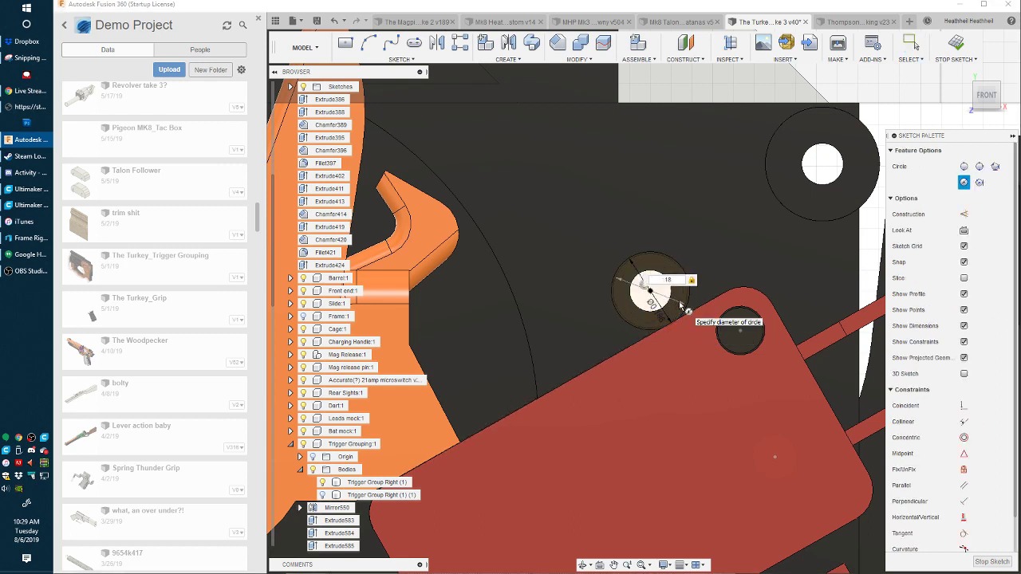
{"action": "key", "text": "Return"}
{"action": "key", "text": "e"}
{"action": "left_click", "coordinate": [743, 299]}
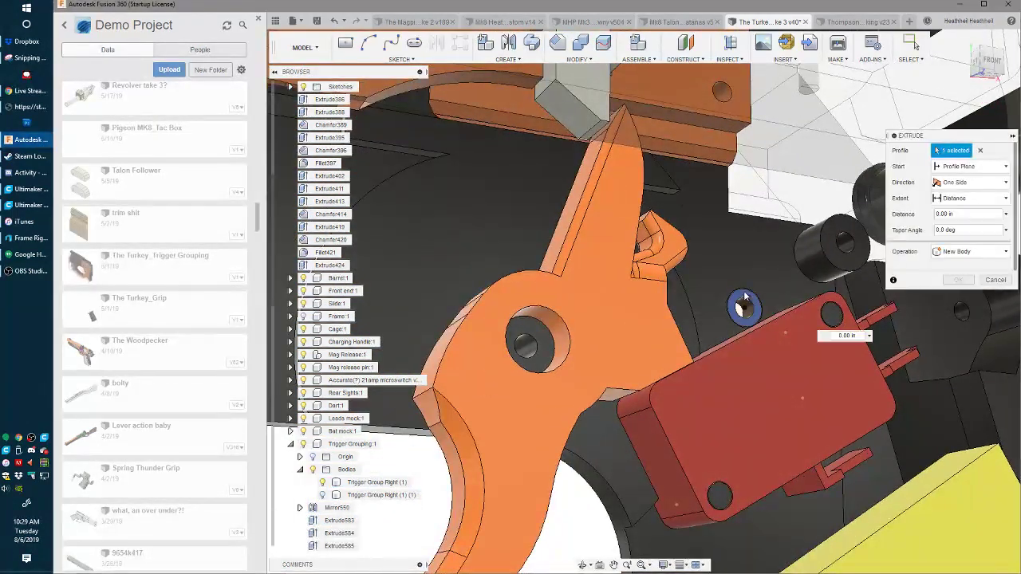
{"action": "left_click_drag", "start_coordinate": [743, 299], "coordinate": [768, 348]}
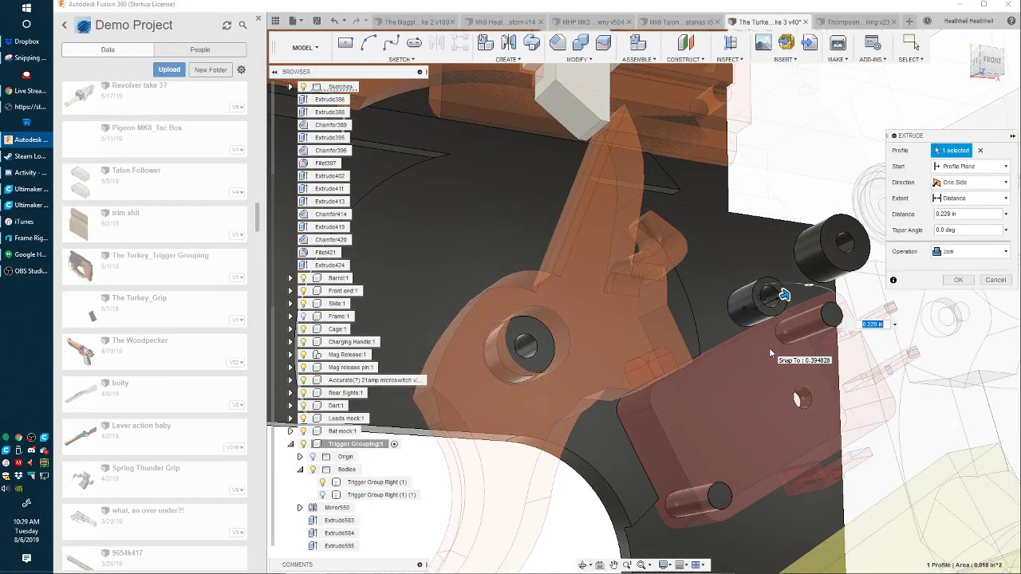
{"action": "middle_click_drag", "start_coordinate": [769, 348], "coordinate": [687, 261], "text": "shift"}
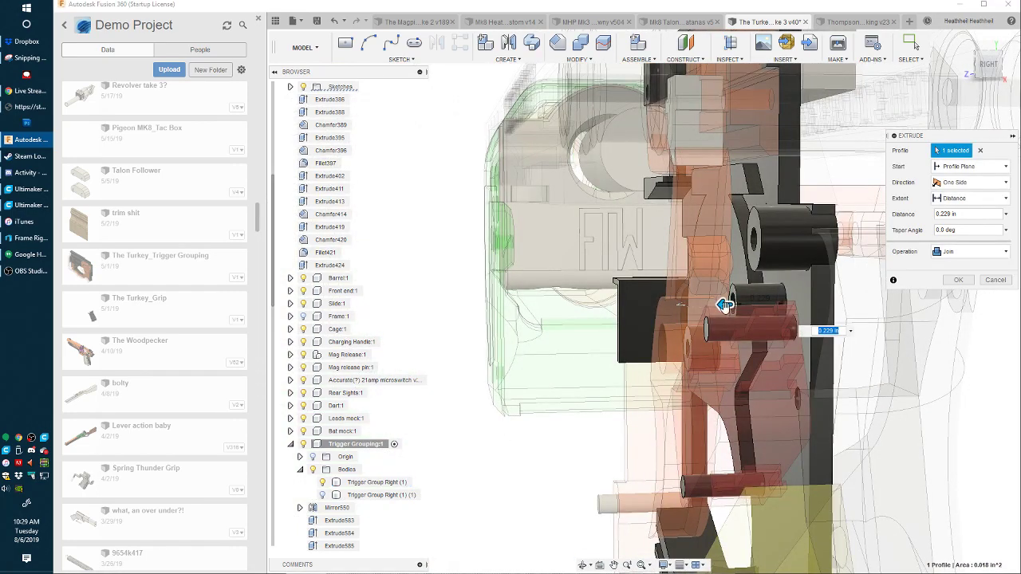
{"action": "key", "text": "Return"}
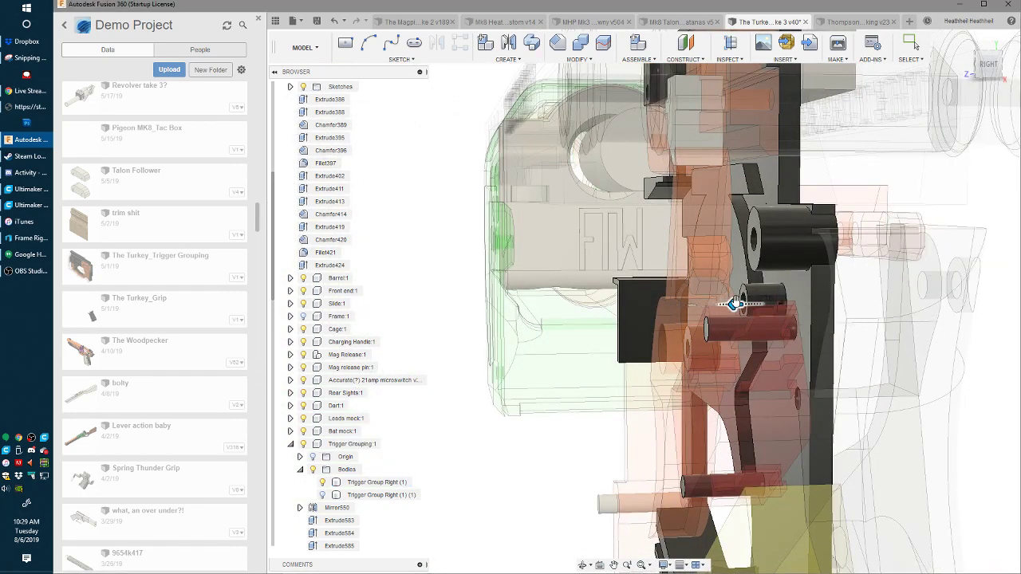
- Examine the new screw boss and its position relative to the trigger and microswitch in the trigger group
{"action": "scroll", "coordinate": [735, 301], "scroll_direction": "down", "scroll_amount": 4}
{"action": "middle_click_drag", "start_coordinate": [678, 377], "coordinate": [402, 359], "text": "shift"}
{"action": "scroll", "coordinate": [399, 357], "scroll_direction": "down", "scroll_amount": 2}
{"action": "scroll", "coordinate": [656, 334], "scroll_direction": "up", "scroll_amount": 3}
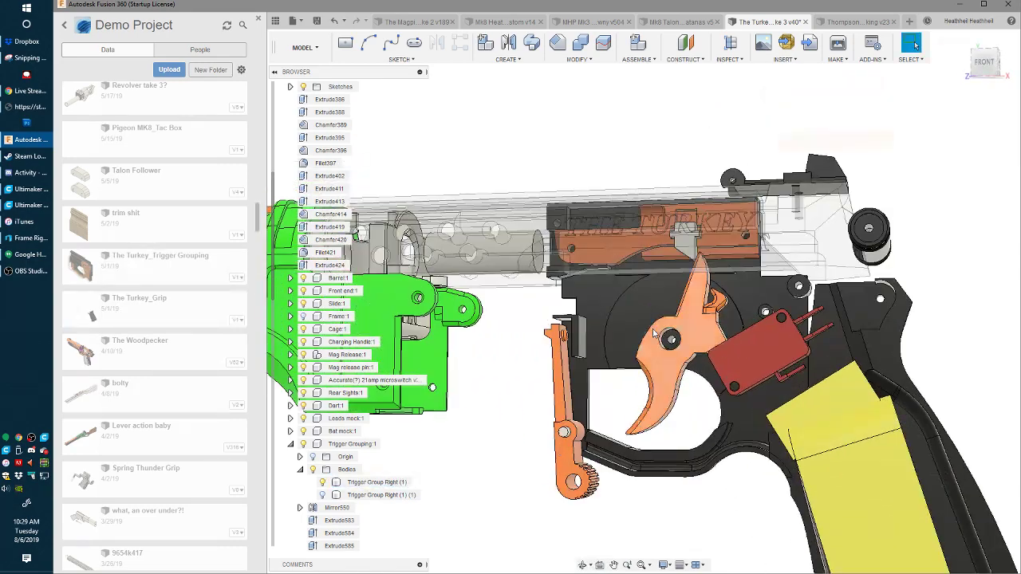
{"action": "middle_click_drag", "start_coordinate": [654, 334], "coordinate": [668, 341], "text": "shift"}
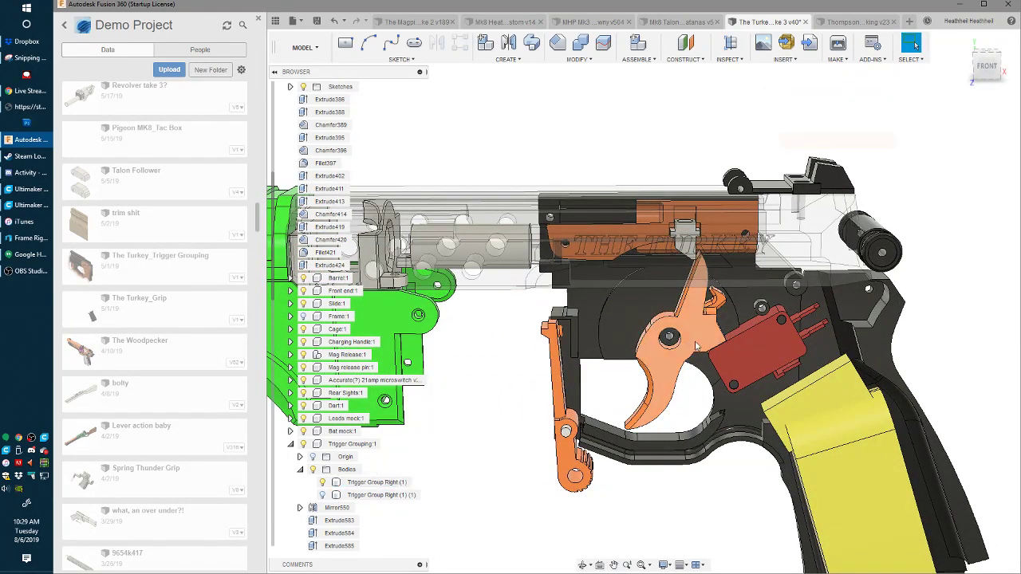
{"action": "scroll", "coordinate": [646, 343], "scroll_direction": "up", "scroll_amount": 3}
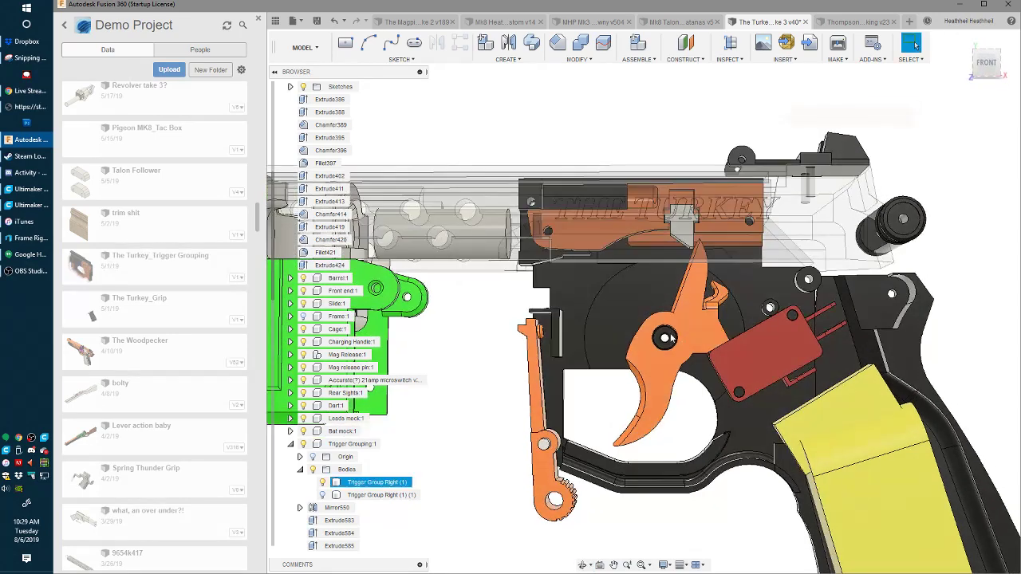
{"action": "scroll", "coordinate": [694, 325], "scroll_direction": "down", "scroll_amount": 3}
{"action": "middle_click_drag", "start_coordinate": [701, 328], "coordinate": [737, 320]}
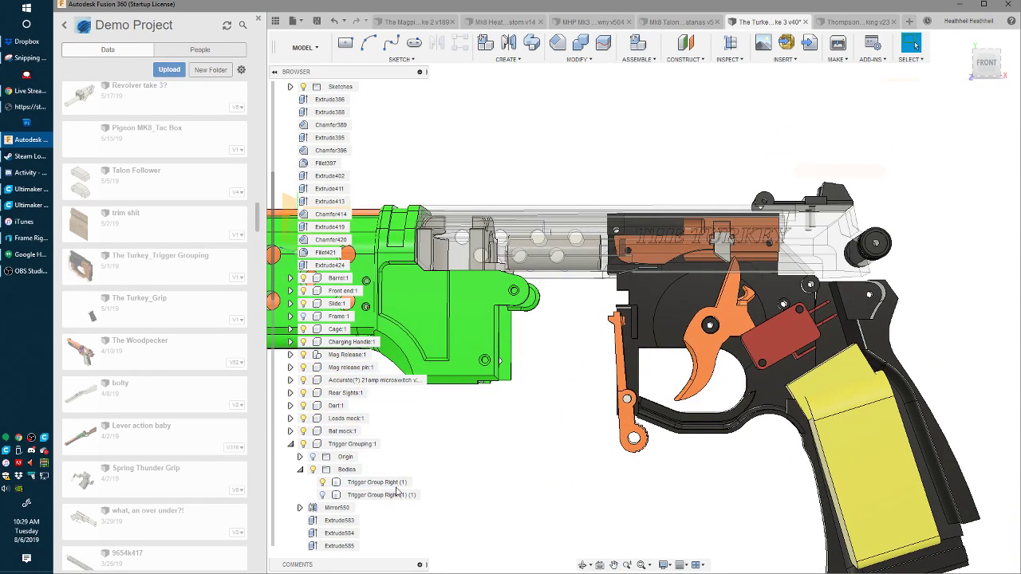
- Show the Frame:1 component around the trigger group
{"action": "left_click", "coordinate": [419, 564]}
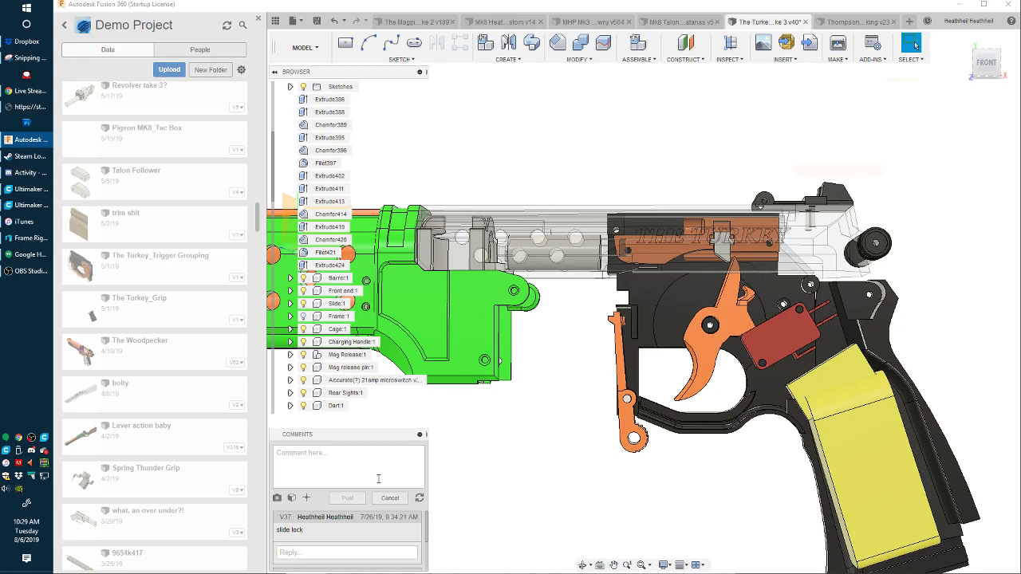
{"action": "scroll", "coordinate": [527, 424], "scroll_direction": "down", "scroll_amount": 1}
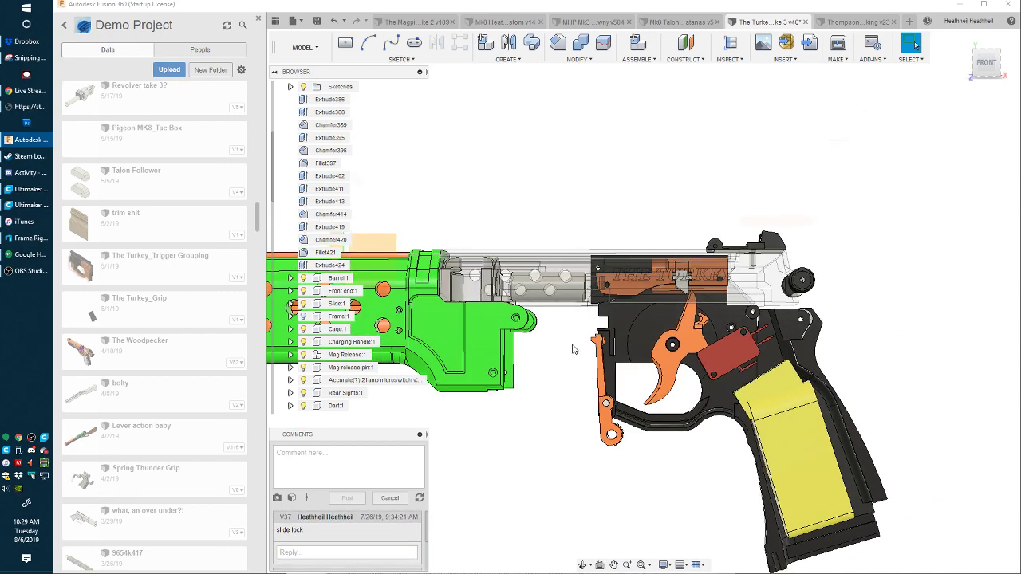
{"action": "middle_click_drag", "start_coordinate": [573, 347], "coordinate": [822, 264], "text": "shift"}
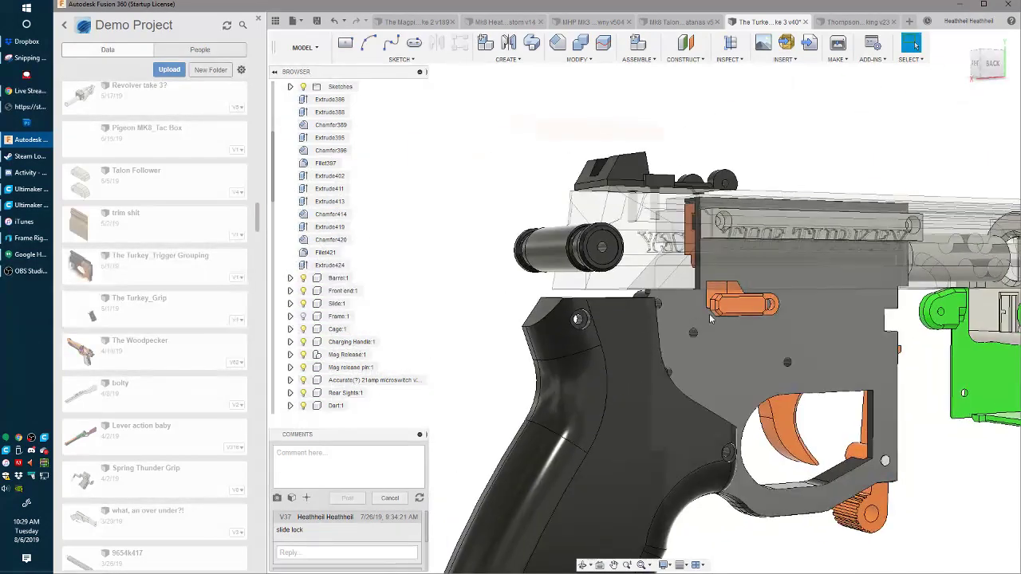
{"action": "mouse_move", "coordinate": [711, 316]}
{"action": "middle_mouse_down", "text": "shift"}
{"action": "mouse_move", "coordinate": [610, 392]}
{"action": "mouse_move", "coordinate": [718, 319]}
{"action": "middle_mouse_up", "text": "shift"}
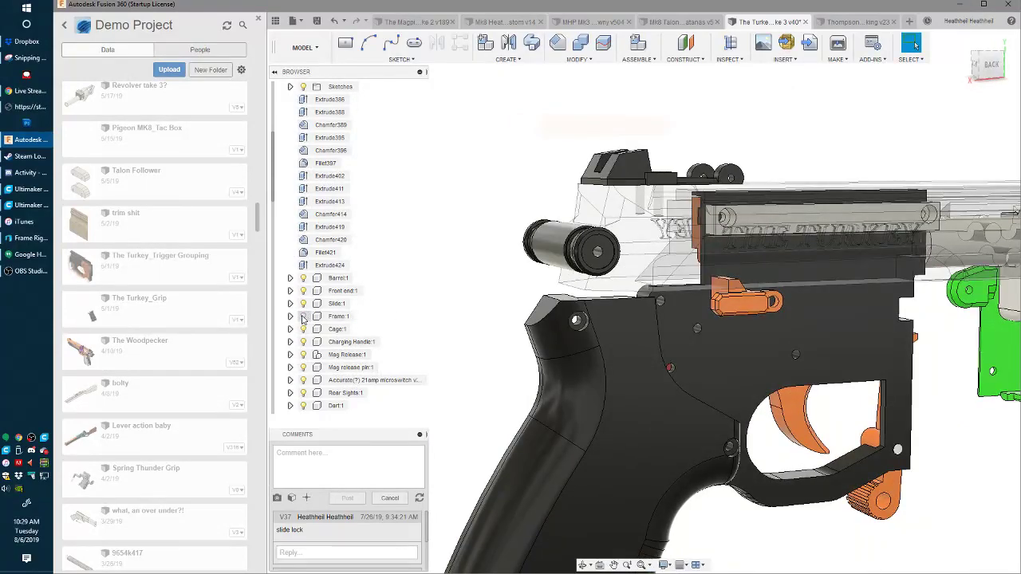
{"action": "left_click", "coordinate": [303, 318]}
- Examine the assembled blaster from both sides with its green frame in place
{"action": "scroll", "coordinate": [774, 386], "scroll_direction": "down", "scroll_amount": 3}
{"action": "middle_click_drag", "start_coordinate": [774, 386], "coordinate": [563, 385], "text": "shift"}
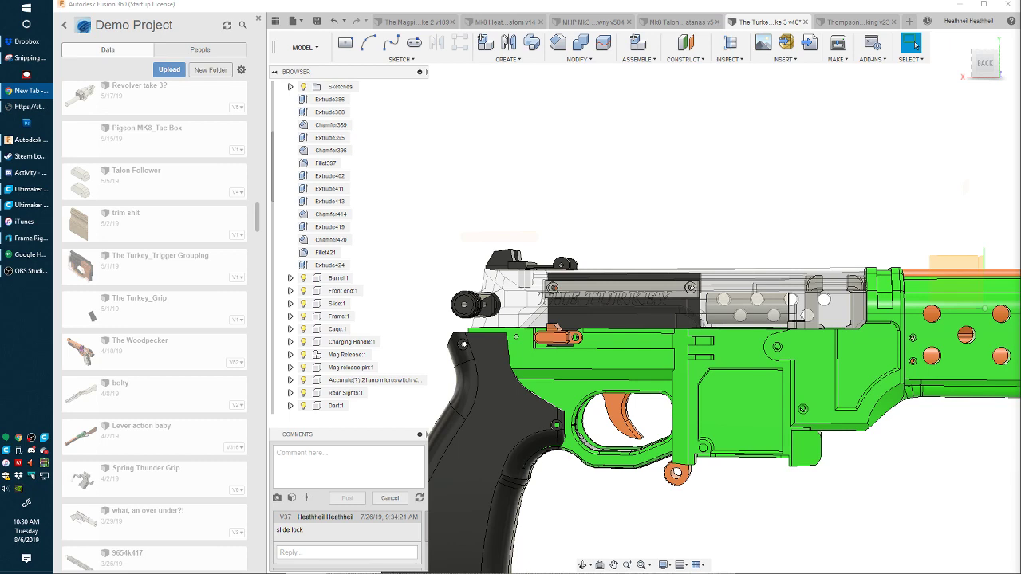
{"action": "scroll", "coordinate": [718, 351], "scroll_direction": "down", "scroll_amount": 3}
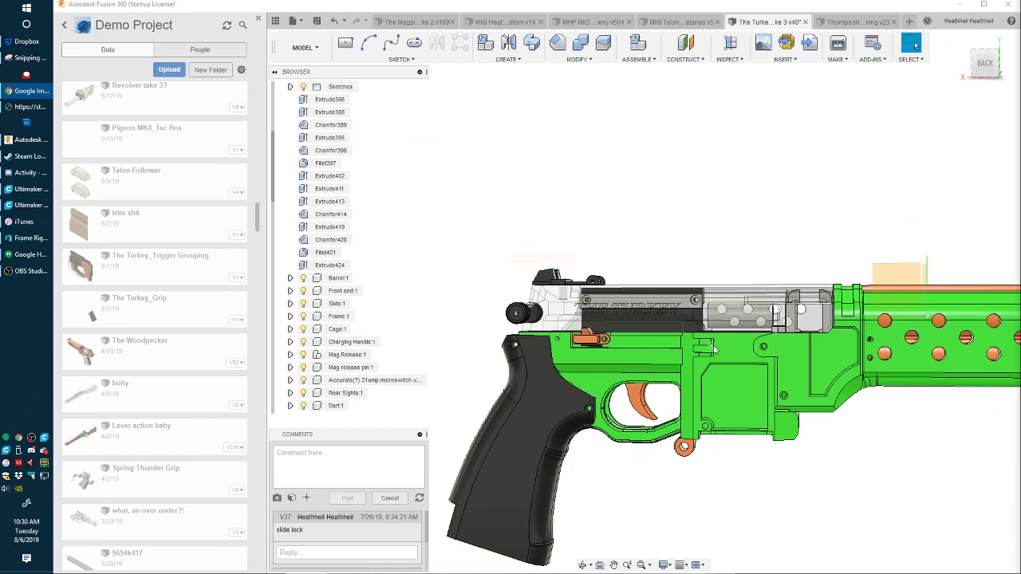
{"action": "scroll", "coordinate": [742, 335], "scroll_direction": "up", "scroll_amount": 4}
{"action": "scroll", "coordinate": [746, 319], "scroll_direction": "down", "scroll_amount": 2}
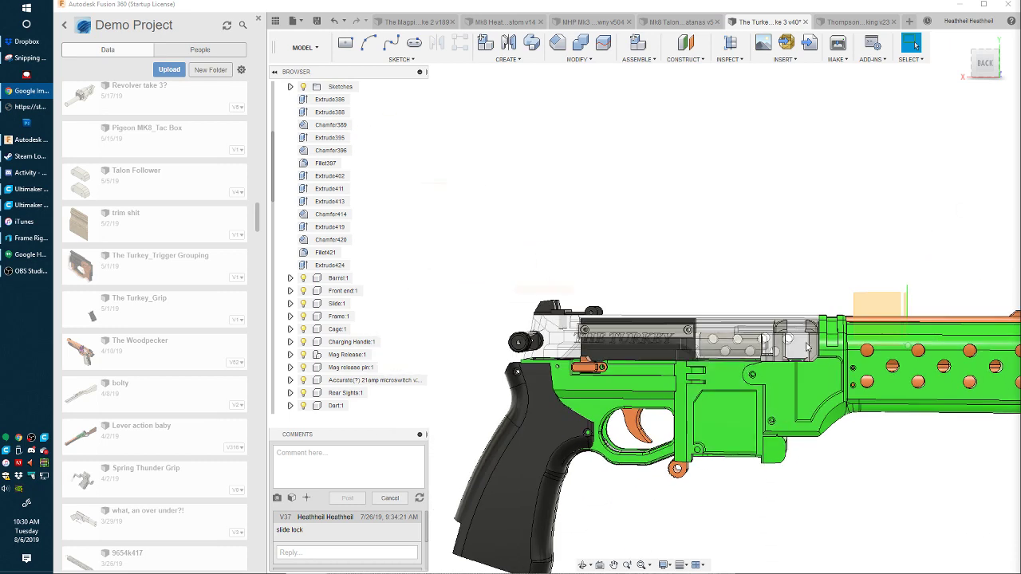
{"action": "scroll", "coordinate": [760, 408], "scroll_direction": "up", "scroll_amount": 1}
{"action": "scroll", "coordinate": [754, 395], "scroll_direction": "down", "scroll_amount": 4}
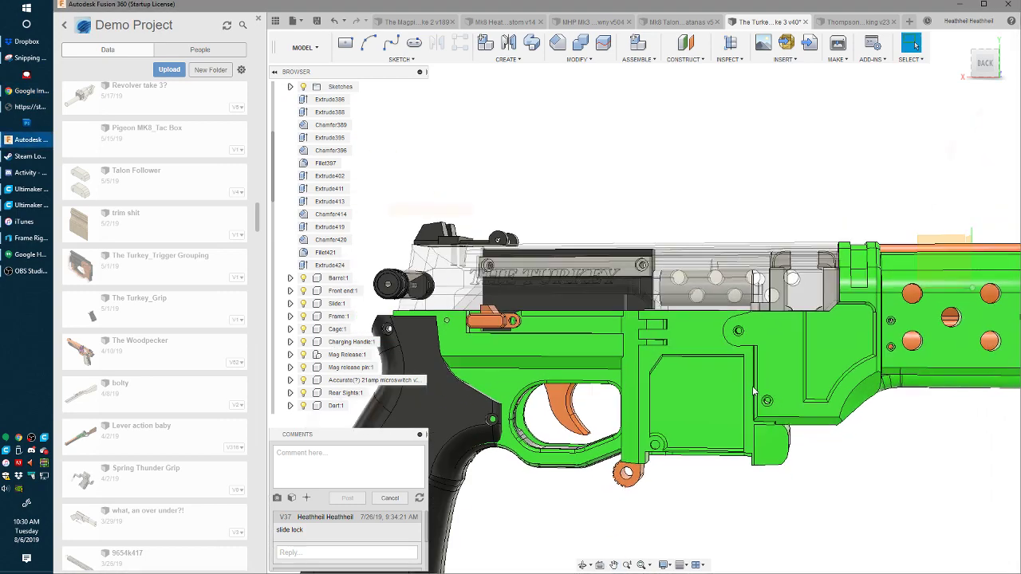
{"action": "scroll", "coordinate": [735, 384], "scroll_direction": "down", "scroll_amount": 1}
{"action": "middle_click_drag", "start_coordinate": [736, 383], "coordinate": [833, 273]}
{"action": "scroll", "coordinate": [817, 270], "scroll_direction": "up", "scroll_amount": 4}
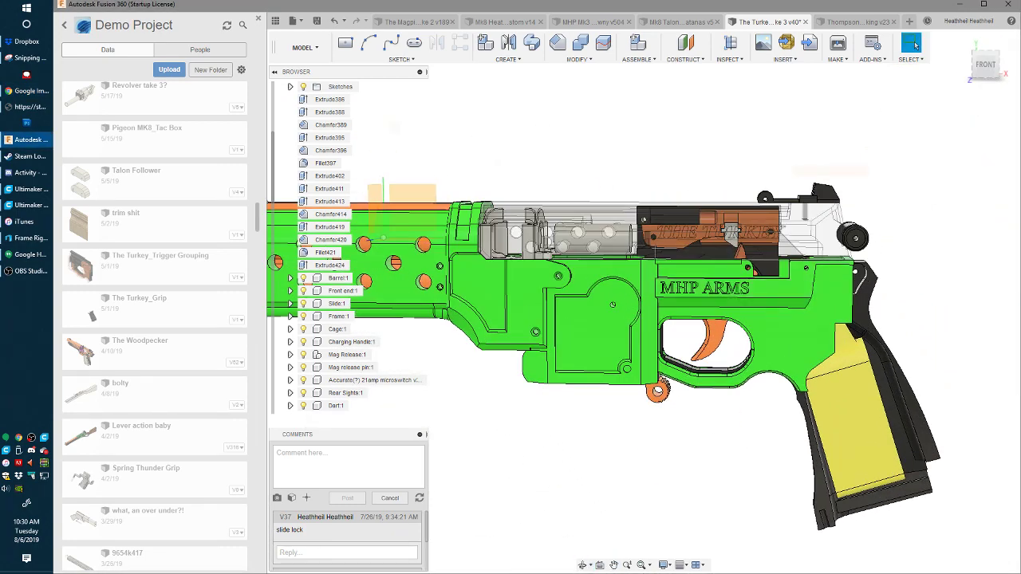
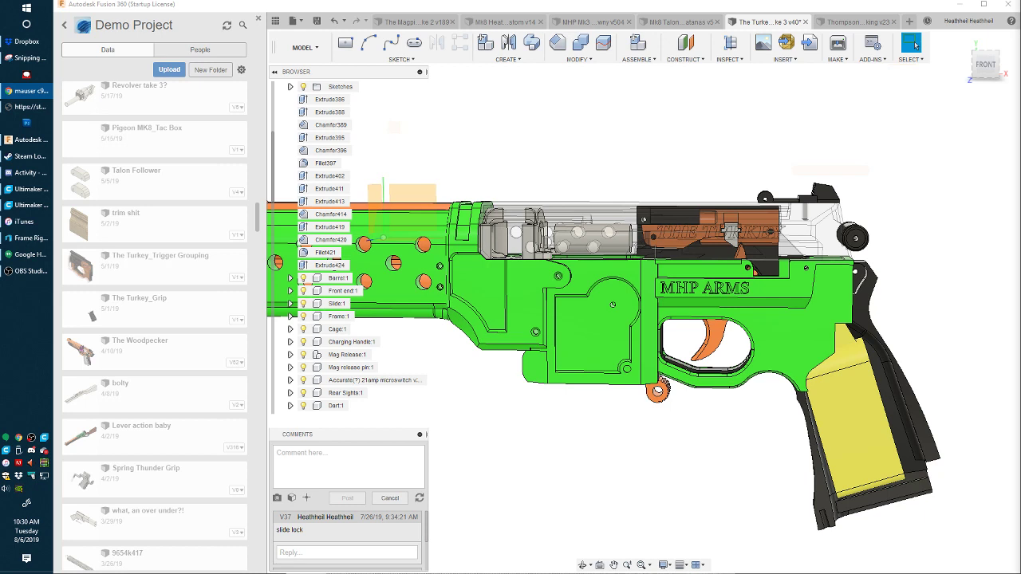
- Sketch a horizontal and a vertical line on the frame's magazine-well recess, continuing its straight edges across the rounded corner
{"action": "left_click", "coordinate": [589, 6]}
{"action": "scroll", "coordinate": [611, 331], "scroll_direction": "up", "scroll_amount": 5}
{"action": "middle_click_drag", "start_coordinate": [613, 301], "coordinate": [654, 239], "text": "shift"}
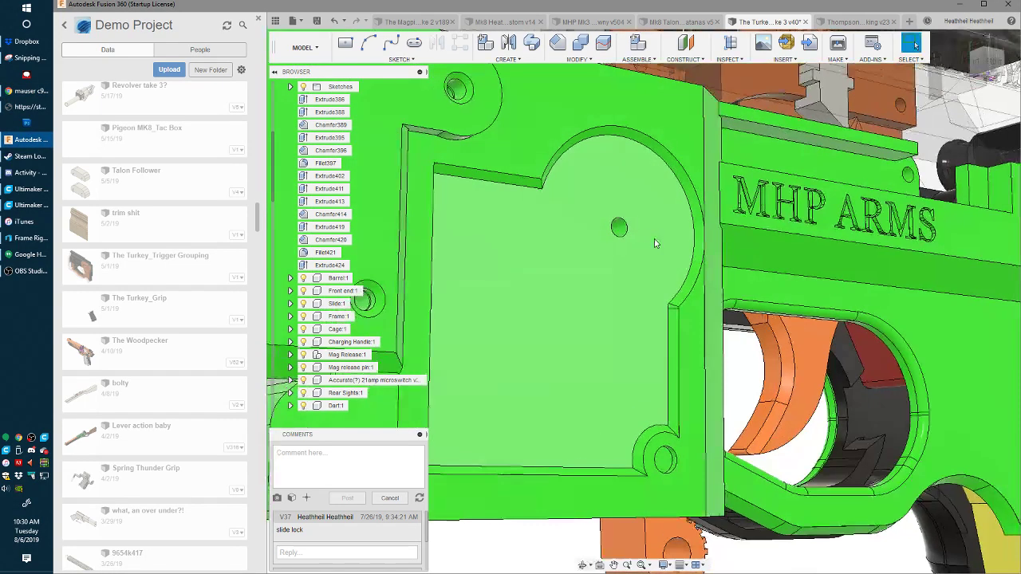
{"action": "left_click", "coordinate": [597, 295]}
{"action": "middle_click_drag", "start_coordinate": [597, 295], "coordinate": [558, 303], "text": "shift"}
{"action": "key", "text": "l"}
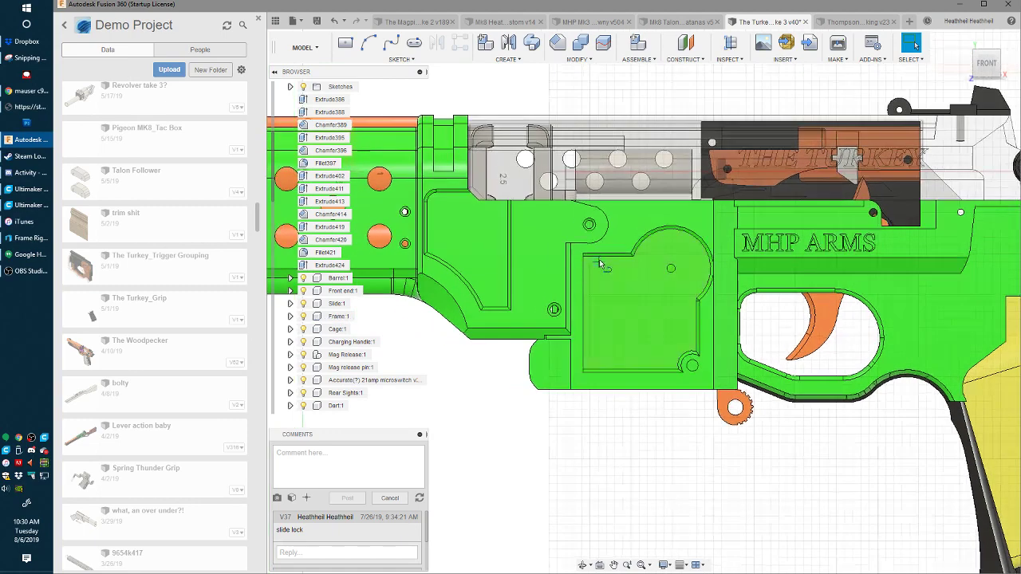
{"action": "left_click", "coordinate": [633, 256]}
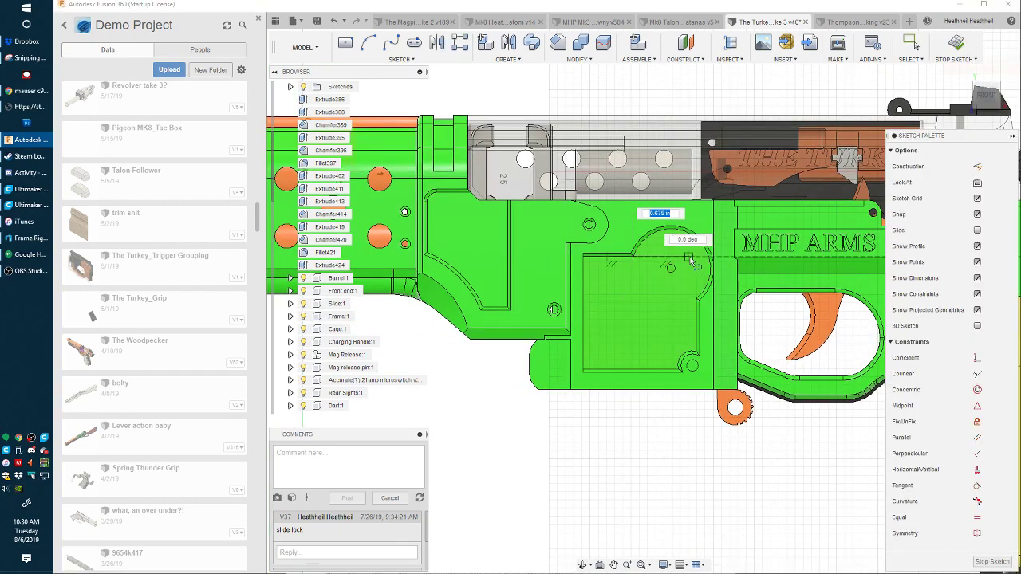
{"action": "left_click", "coordinate": [705, 257]}
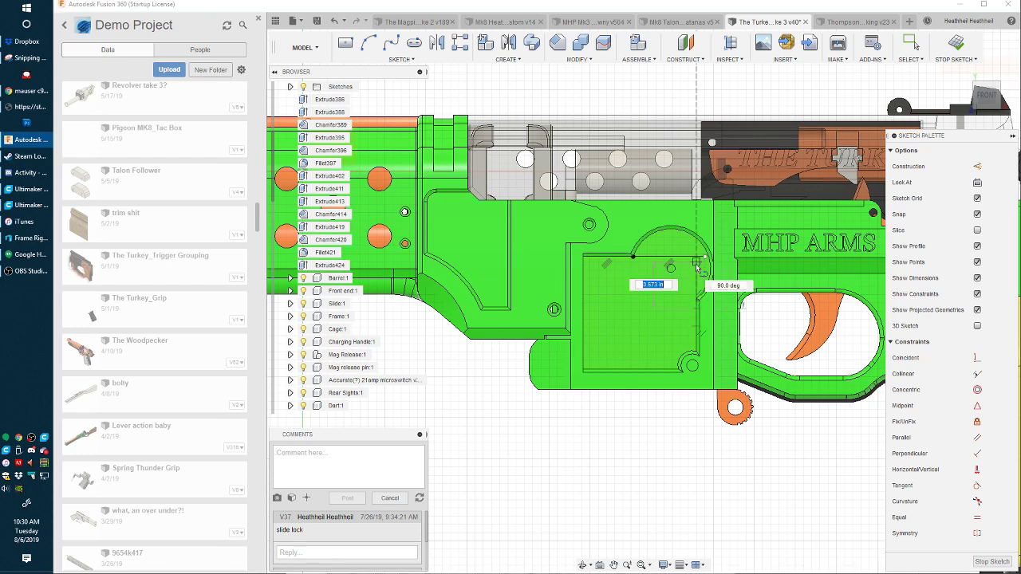
- Extrude the profile between the sketched lines and the recess's arc to fill in the rounded corner
{"action": "scroll", "coordinate": [718, 299], "scroll_direction": "up", "scroll_amount": 3}
{"action": "key", "text": "e"}
{"action": "left_click", "coordinate": [618, 163]}
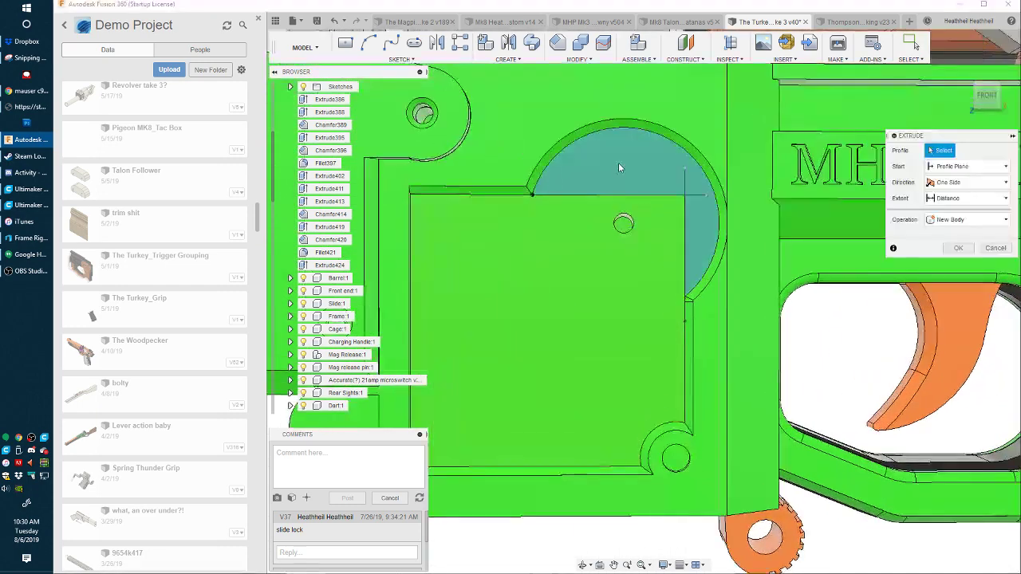
{"action": "key", "text": "Return"}
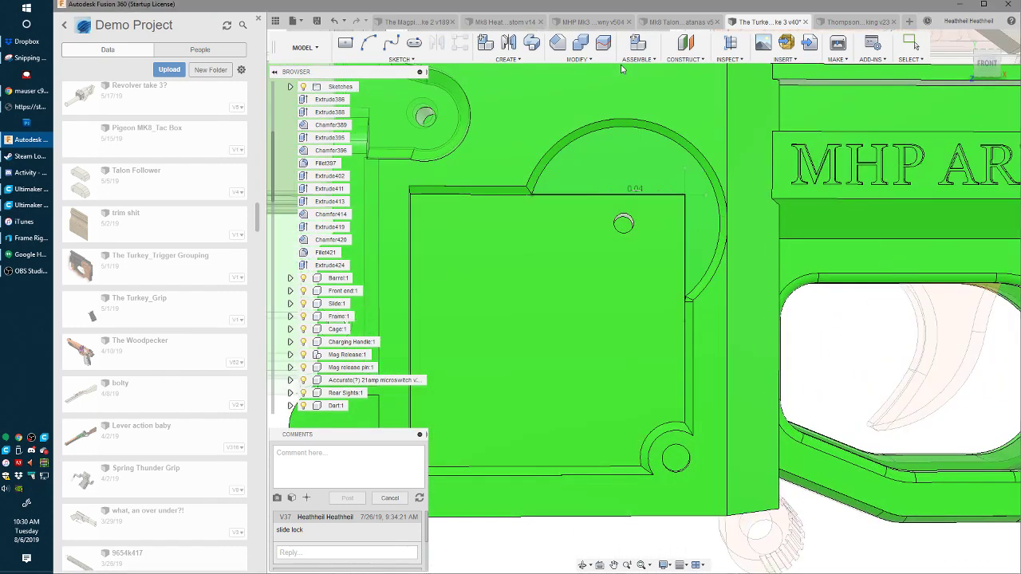
- Delete the small leftover face at the lower end of the recess's curved edge
{"action": "scroll", "coordinate": [686, 343], "scroll_direction": "up", "scroll_amount": 3}
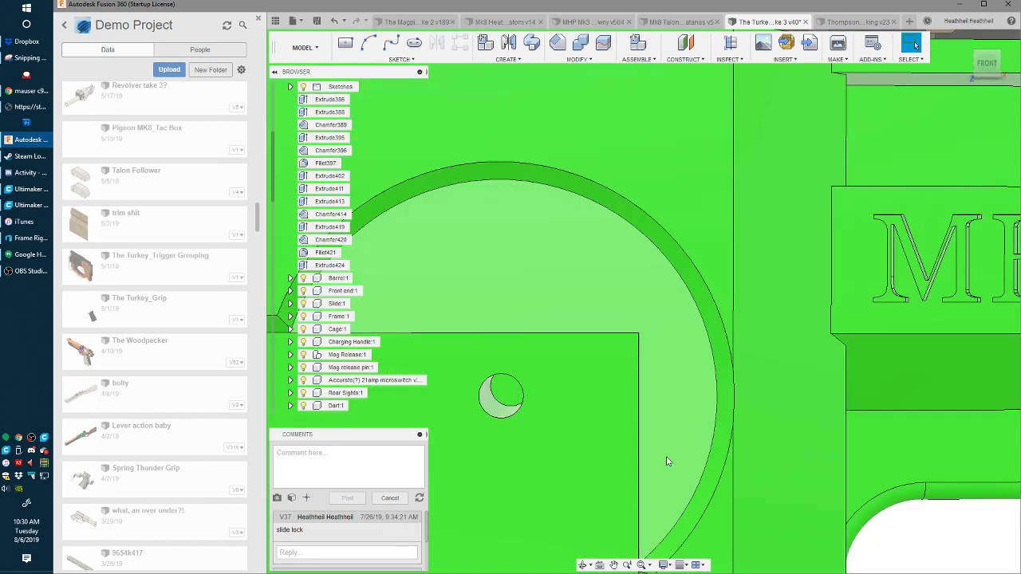
{"action": "middle_click_drag", "start_coordinate": [668, 461], "coordinate": [683, 323]}
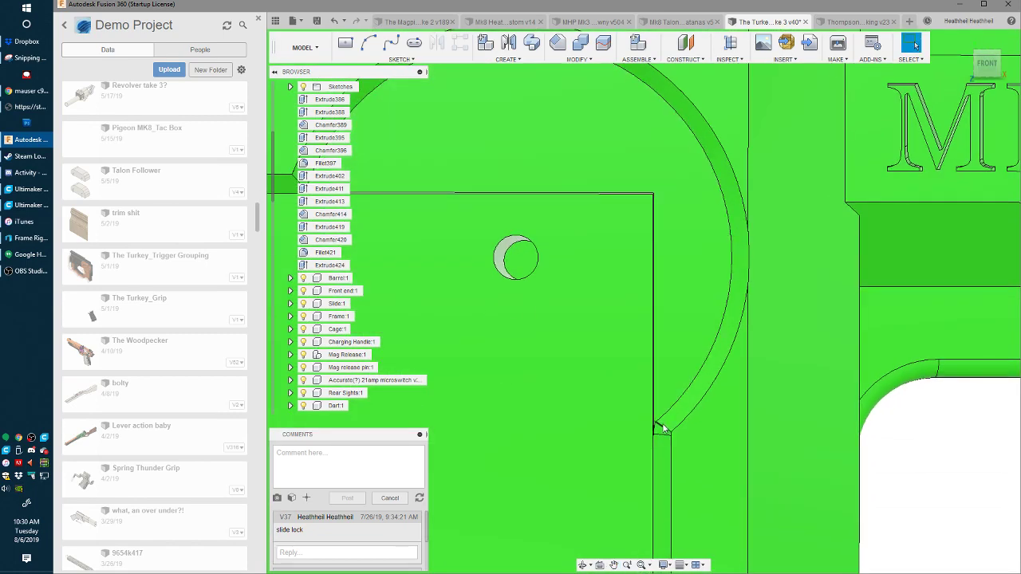
{"action": "left_click", "coordinate": [661, 431]}
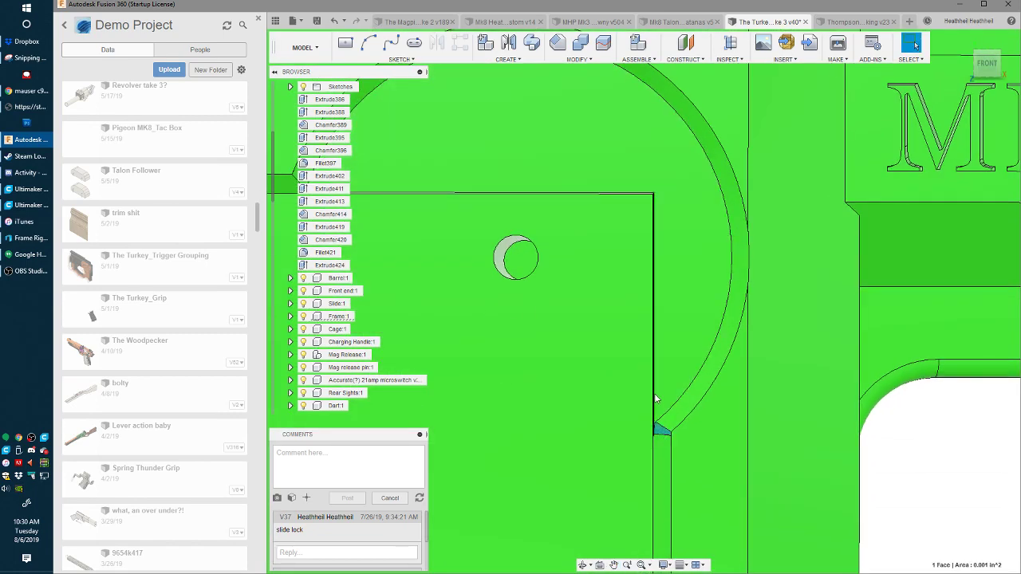
{"action": "middle_click_drag", "start_coordinate": [622, 383], "coordinate": [562, 360], "text": "shift"}
{"action": "scroll", "coordinate": [642, 426], "scroll_direction": "up", "scroll_amount": 5}
{"action": "scroll", "coordinate": [761, 458], "scroll_direction": "down", "scroll_amount": 3}
{"action": "middle_click_drag", "start_coordinate": [761, 458], "coordinate": [604, 428]}
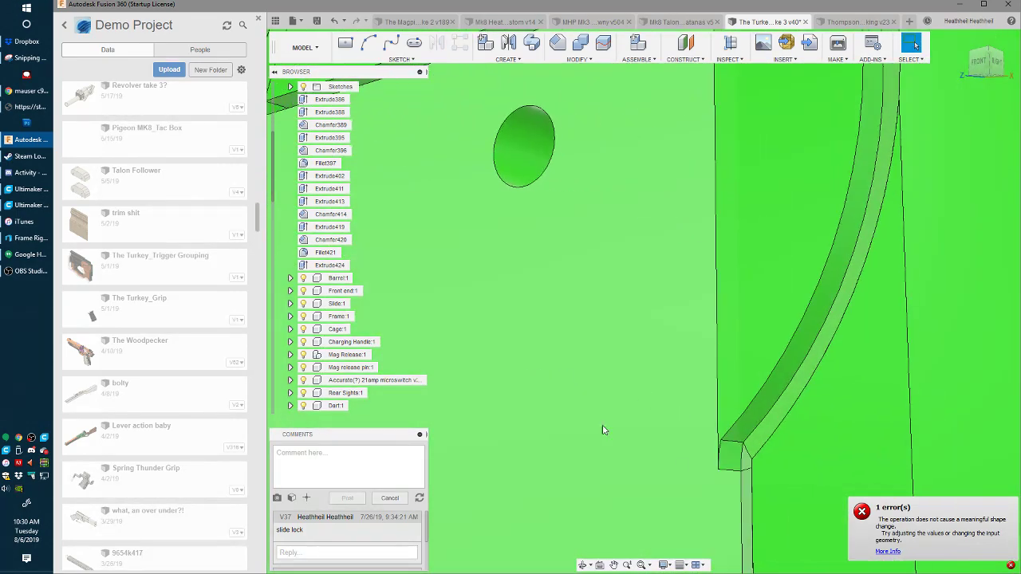
{"action": "left_click", "coordinate": [734, 456]}
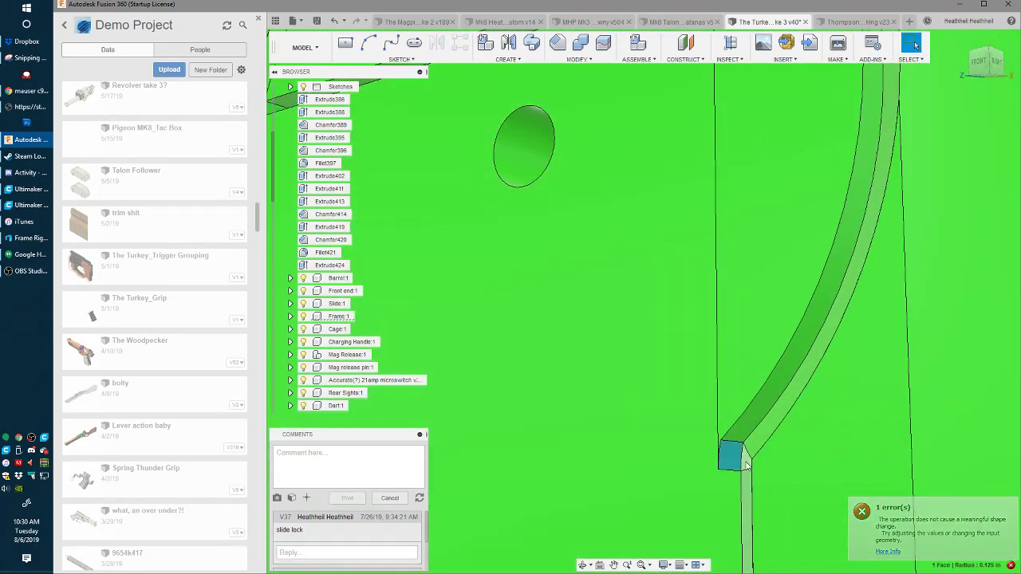
{"action": "key", "text": "Delete"}
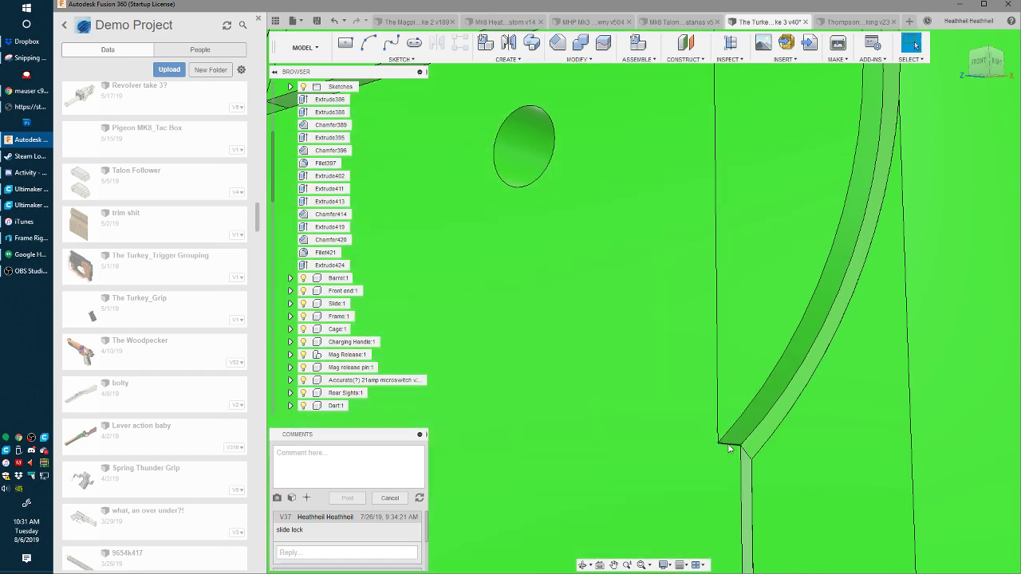
- Delete the narrow chamfer face running along the recess's curved edge
{"action": "left_click", "coordinate": [756, 433]}
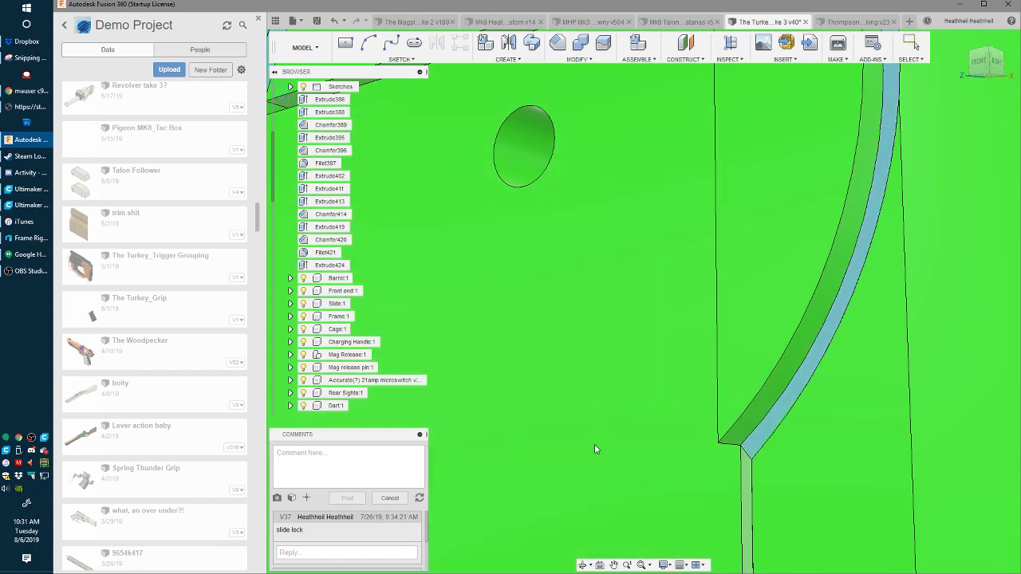
{"action": "key", "text": "Delete"}
{"action": "scroll", "coordinate": [623, 378], "scroll_direction": "down", "scroll_amount": 5}
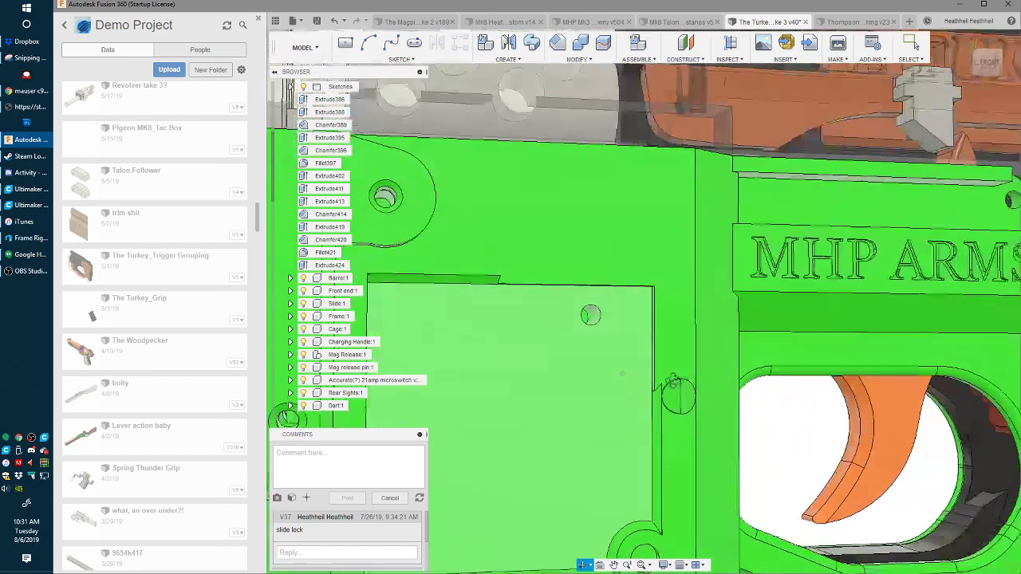
- Delete the leftover face of the rounded remnant beside the recess's trigger-side edge
{"action": "middle_click_drag", "start_coordinate": [623, 378], "coordinate": [624, 325], "text": "shift"}
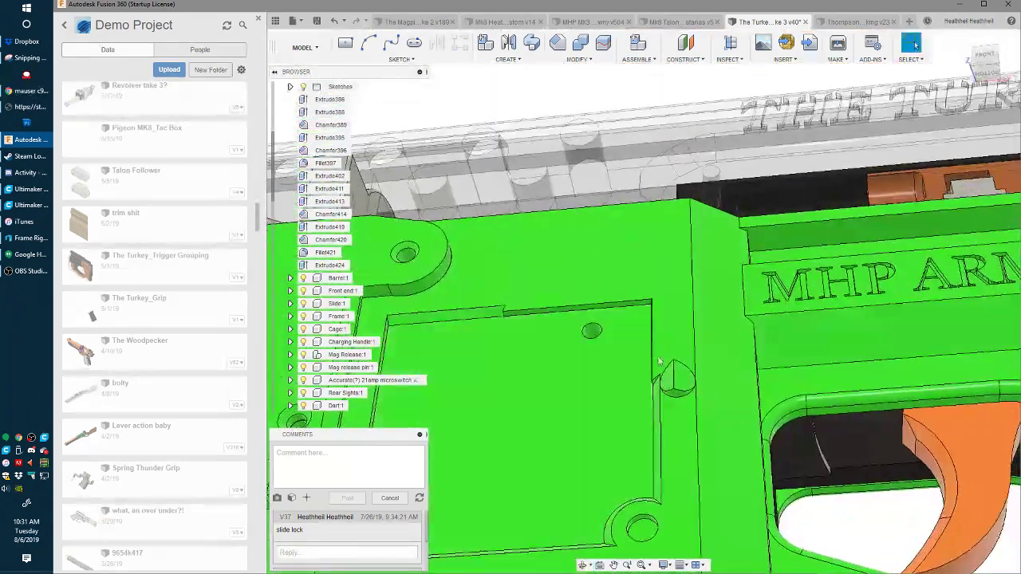
{"action": "scroll", "coordinate": [624, 325], "scroll_direction": "up", "scroll_amount": 5}
{"action": "left_click", "coordinate": [624, 325]}
{"action": "scroll", "coordinate": [625, 326], "scroll_direction": "down", "scroll_amount": 5}
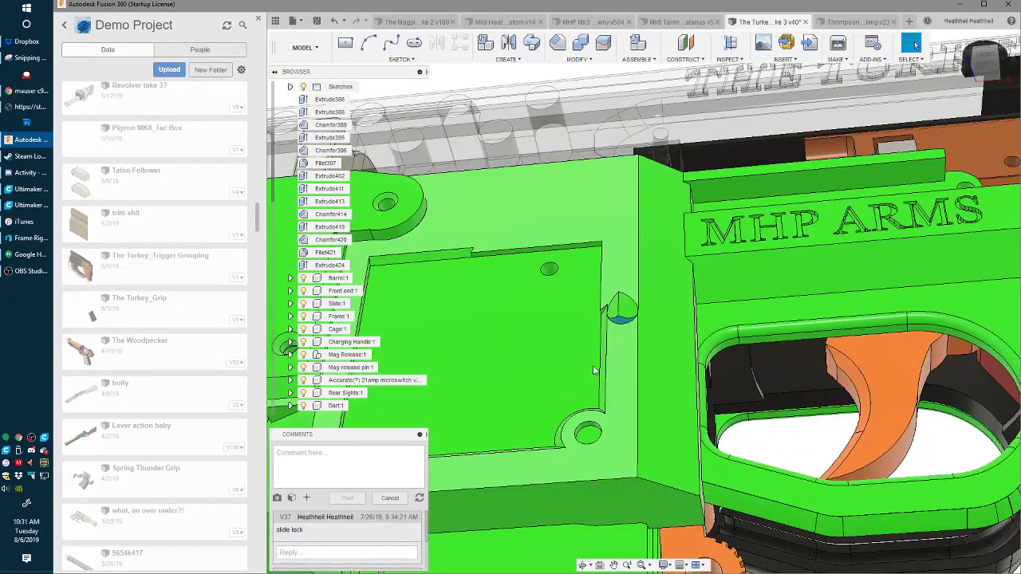
{"action": "scroll", "coordinate": [597, 359], "scroll_direction": "down", "scroll_amount": 3}
{"action": "scroll", "coordinate": [602, 315], "scroll_direction": "up", "scroll_amount": 5}
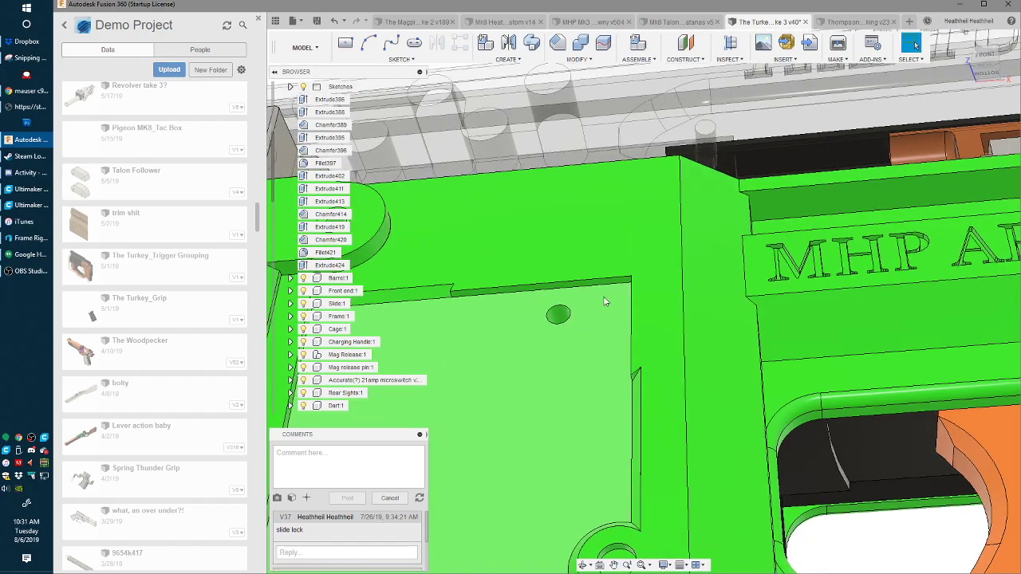
{"action": "scroll", "coordinate": [603, 301], "scroll_direction": "up", "scroll_amount": 5}
{"action": "scroll", "coordinate": [528, 315], "scroll_direction": "down", "scroll_amount": 6}
{"action": "scroll", "coordinate": [571, 318], "scroll_direction": "up", "scroll_amount": 2}
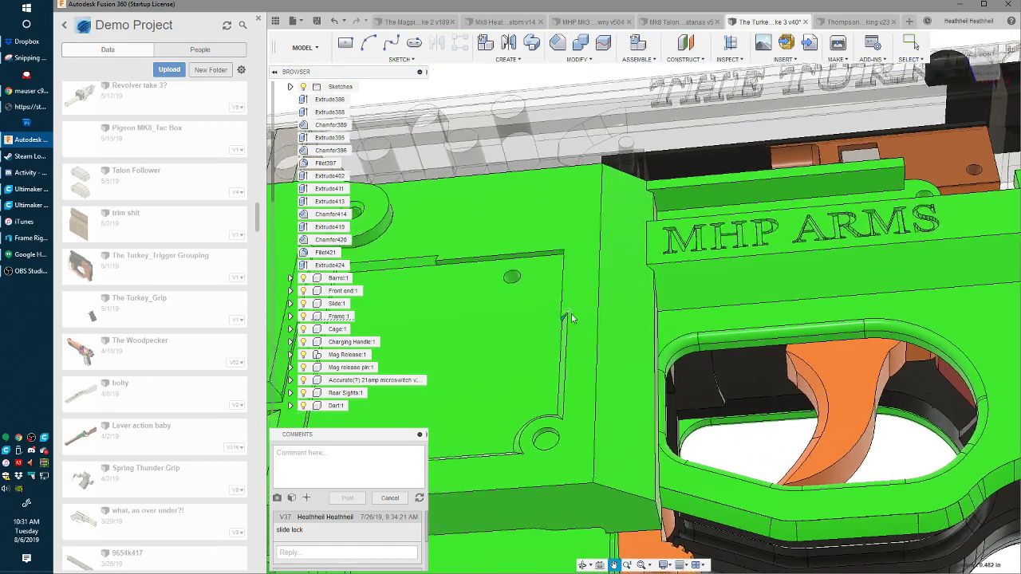
{"action": "middle_click_drag", "start_coordinate": [571, 317], "coordinate": [586, 350], "text": "shift"}
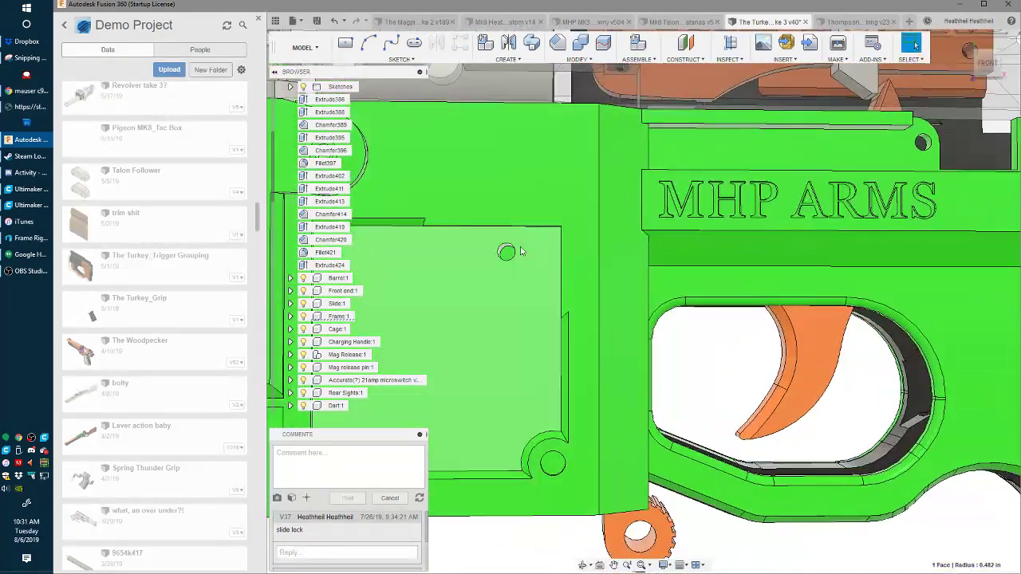
{"action": "key", "text": "m"}
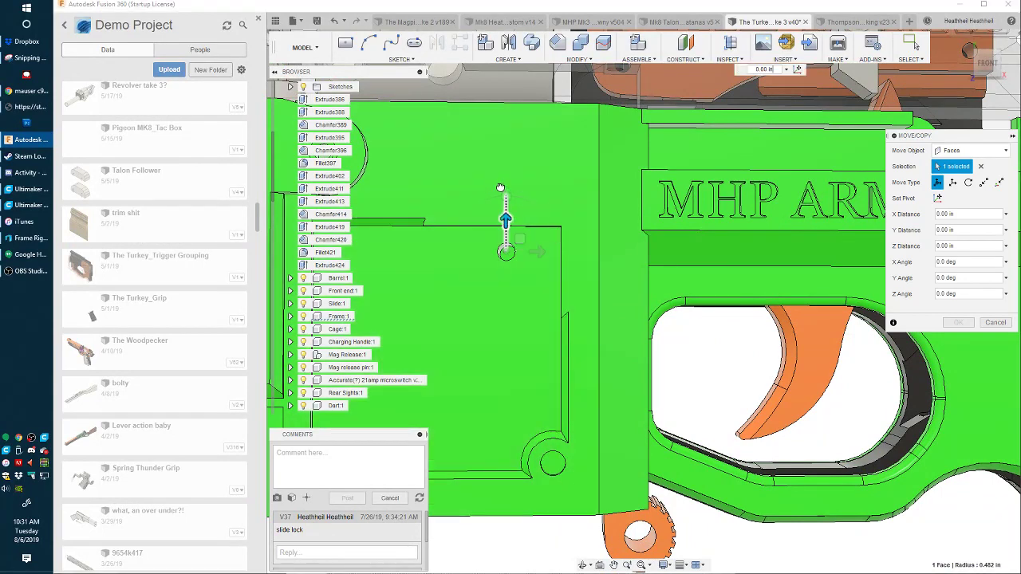
{"action": "key", "text": "Escape"}
- Chamfer the recess's upper edge and trigger-side edge by 1 mm with equal distance
{"action": "scroll", "coordinate": [564, 294], "scroll_direction": "up", "scroll_amount": 3}
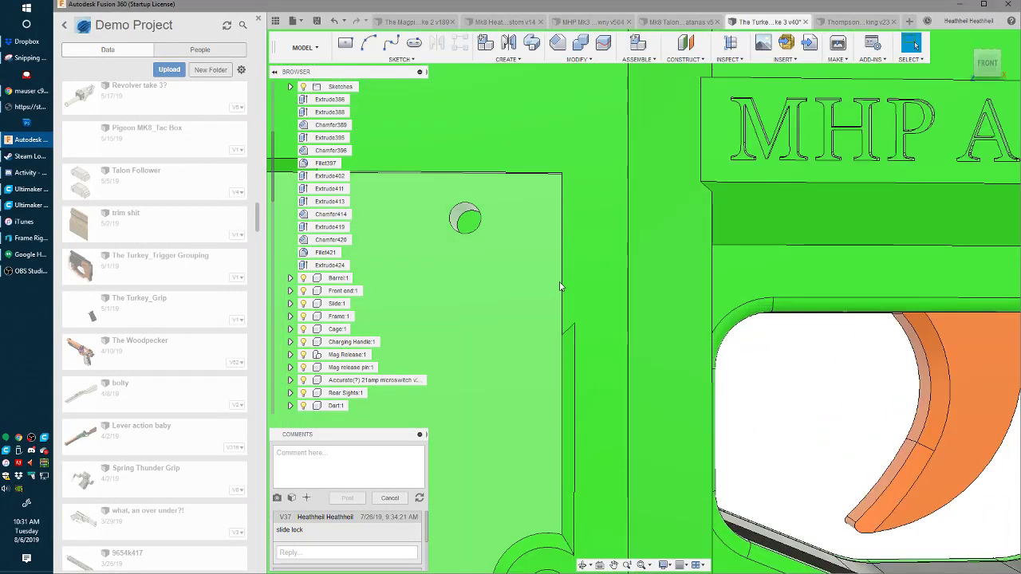
{"action": "left_click", "coordinate": [563, 284]}
{"action": "left_click", "coordinate": [513, 175]}
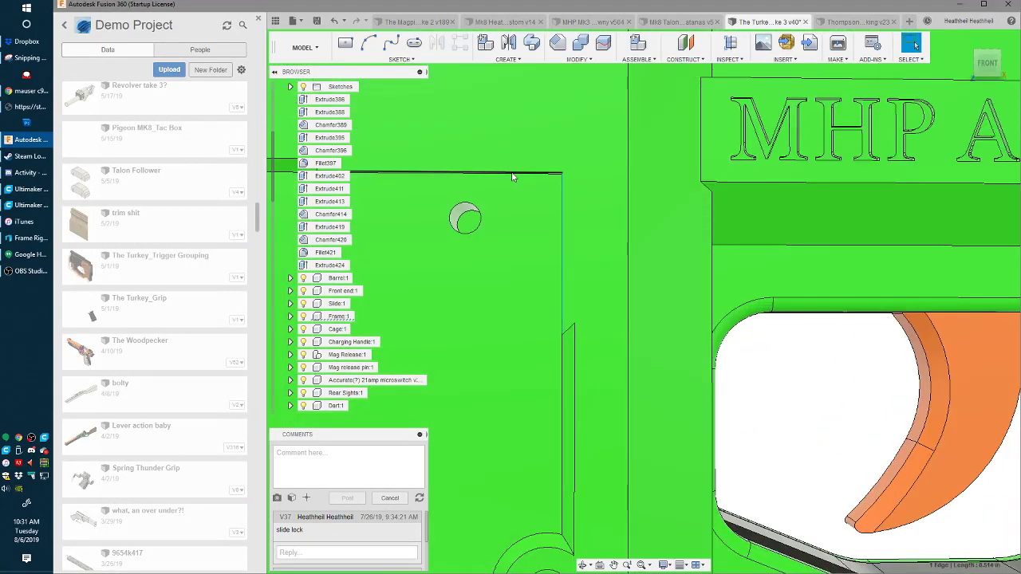
{"action": "left_click", "coordinate": [558, 42]}
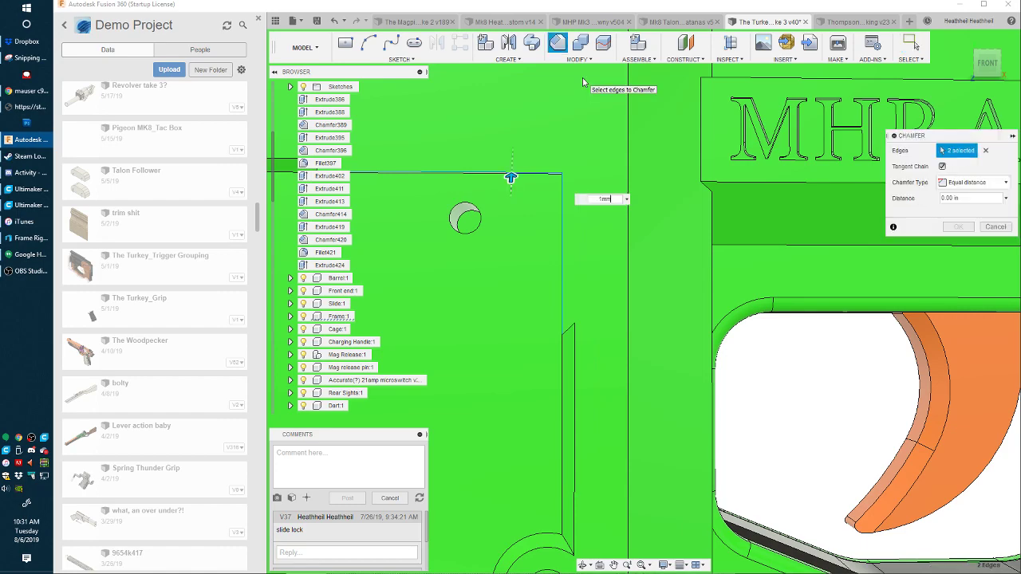
{"action": "key", "text": "Return"}
{"action": "scroll", "coordinate": [516, 243], "scroll_direction": "down", "scroll_amount": 3}
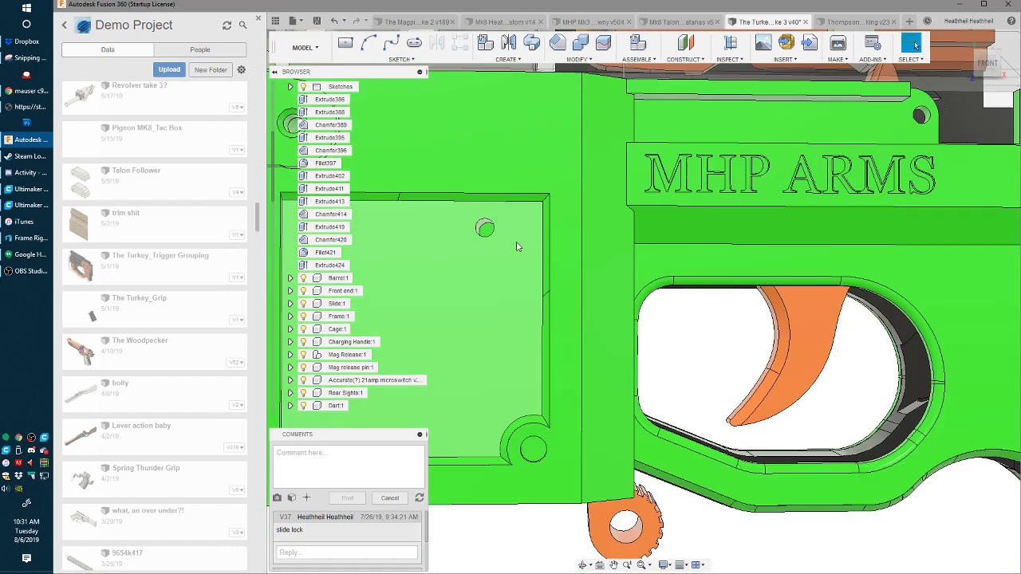
- Try to delete the new chamfer face along the recess's upper edge
{"action": "scroll", "coordinate": [517, 246], "scroll_direction": "down", "scroll_amount": 2}
{"action": "scroll", "coordinate": [534, 241], "scroll_direction": "up", "scroll_amount": 5}
{"action": "left_click", "coordinate": [445, 177]}
{"action": "scroll", "coordinate": [524, 208], "scroll_direction": "down", "scroll_amount": 4}
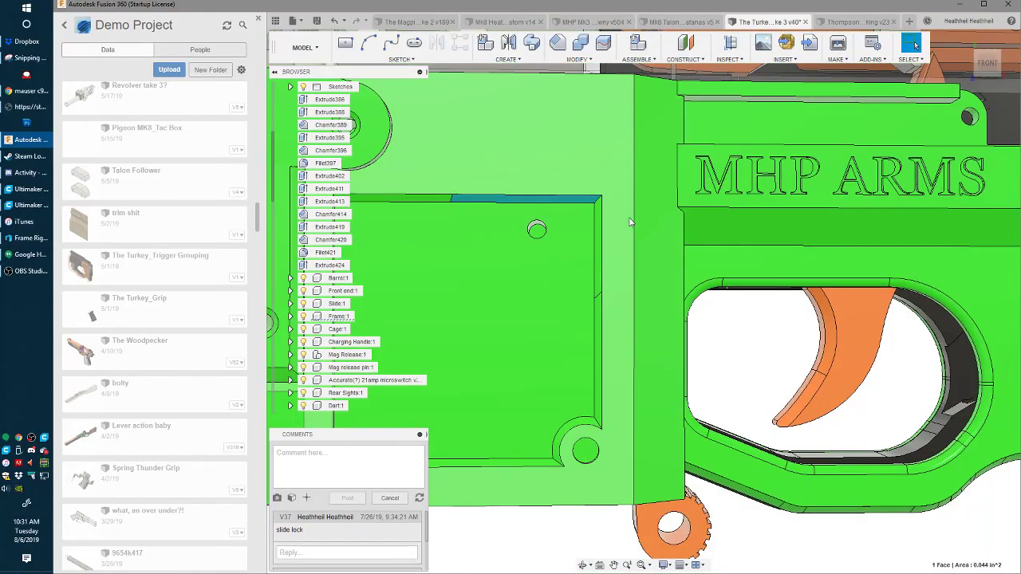
{"action": "key", "text": "Delete"}
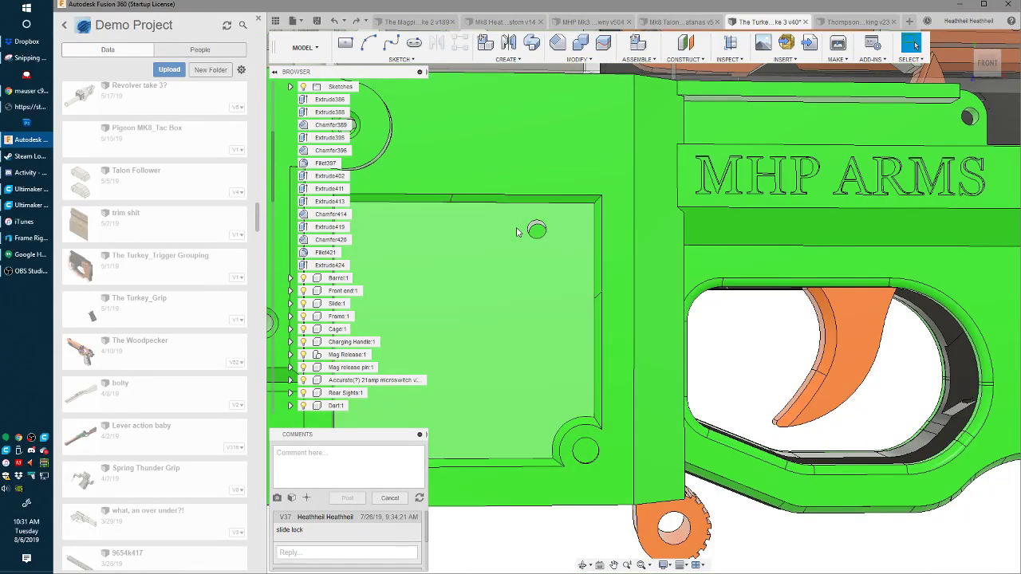
- Try to chamfer an edge at the recess's upper trigger-side corner with a distance of 0.469 in
{"action": "scroll", "coordinate": [519, 230], "scroll_direction": "down", "scroll_amount": 4}
{"action": "middle_click_drag", "start_coordinate": [519, 230], "coordinate": [550, 219], "text": "shift"}
{"action": "scroll", "coordinate": [551, 219], "scroll_direction": "up", "scroll_amount": 5}
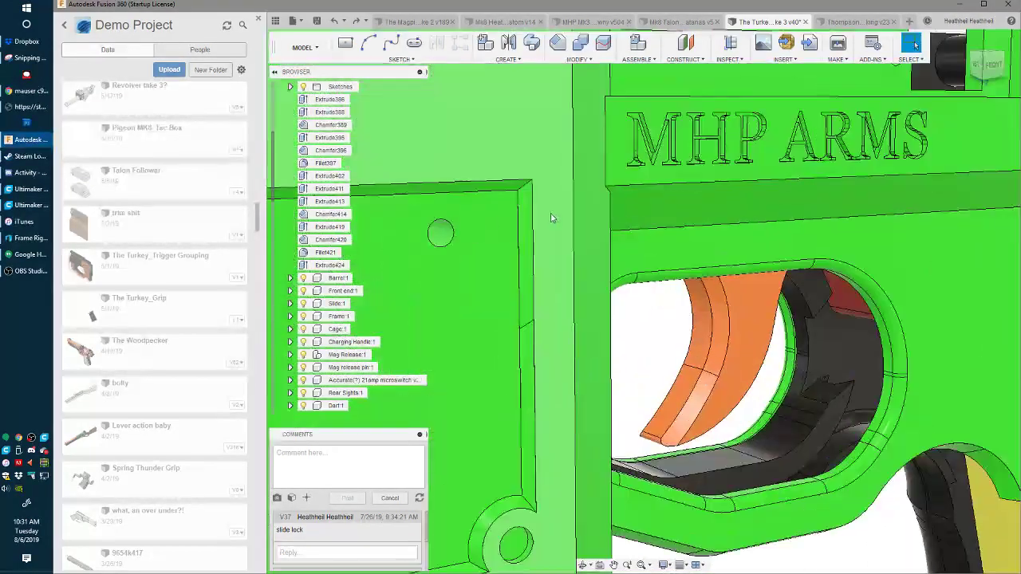
{"action": "left_click", "coordinate": [560, 45]}
{"action": "left_click_drag", "start_coordinate": [526, 193], "coordinate": [524, 212]}
{"action": "scroll", "coordinate": [516, 225], "scroll_direction": "down", "scroll_amount": 5}
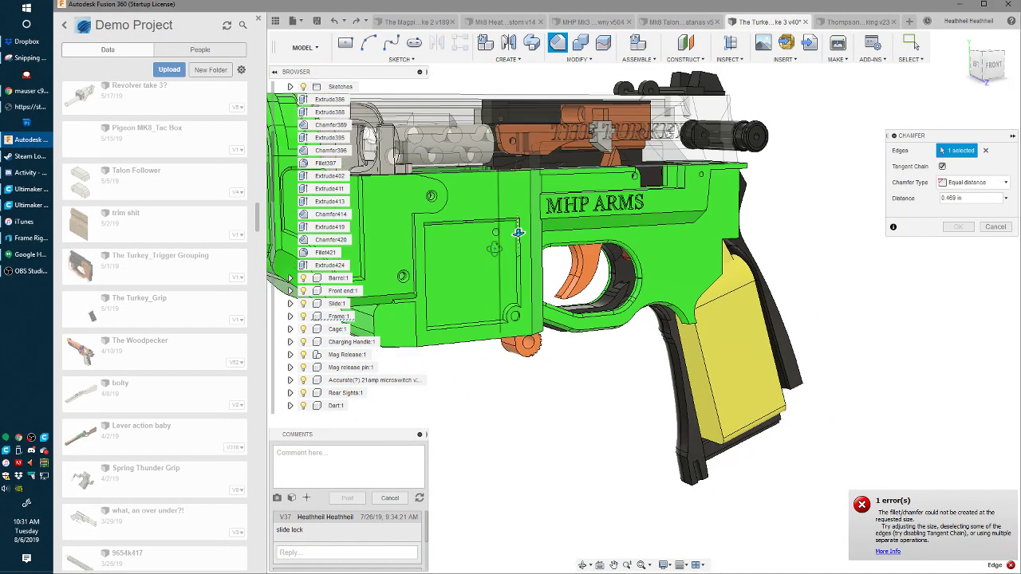
{"action": "scroll", "coordinate": [517, 232], "scroll_direction": "up", "scroll_amount": 6}
{"action": "key", "text": "Escape"}
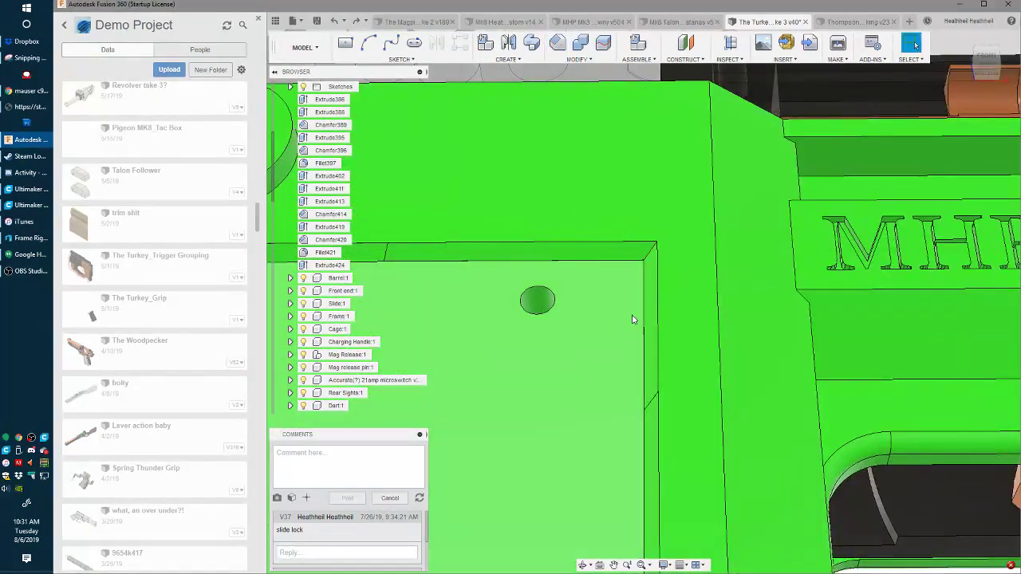
- Try to cut-extrude the narrow chamfer face on the recess's trigger side by -1.284E-04 in
{"action": "left_click", "coordinate": [648, 344]}
{"action": "middle_click_drag", "start_coordinate": [648, 344], "coordinate": [598, 265], "text": "shift"}
{"action": "scroll", "coordinate": [649, 325], "scroll_direction": "up", "scroll_amount": 7}
{"action": "scroll", "coordinate": [649, 326], "scroll_direction": "down", "scroll_amount": 4}
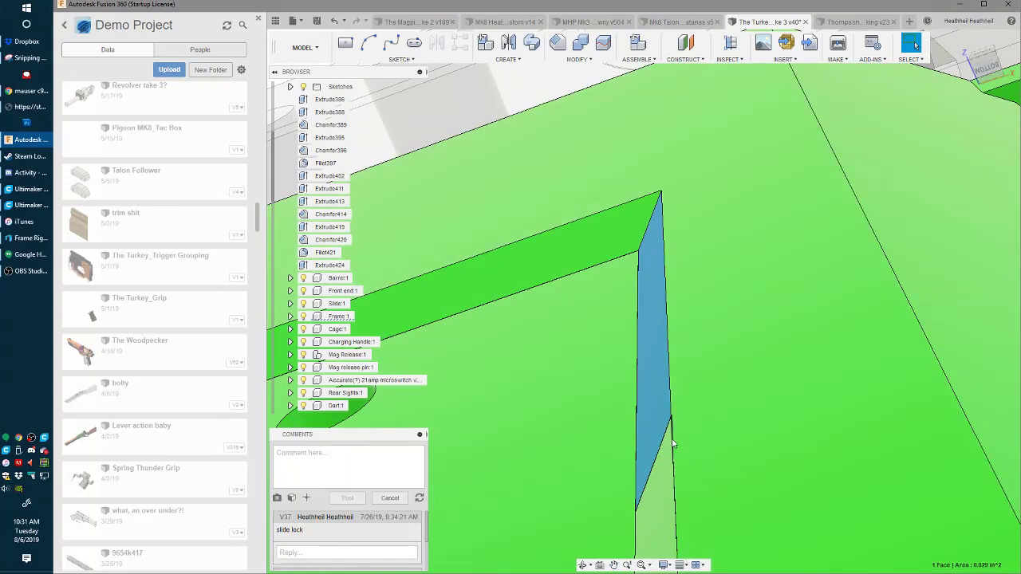
{"action": "type", "text": "e-.0001"}
{"action": "key", "text": "Return"}
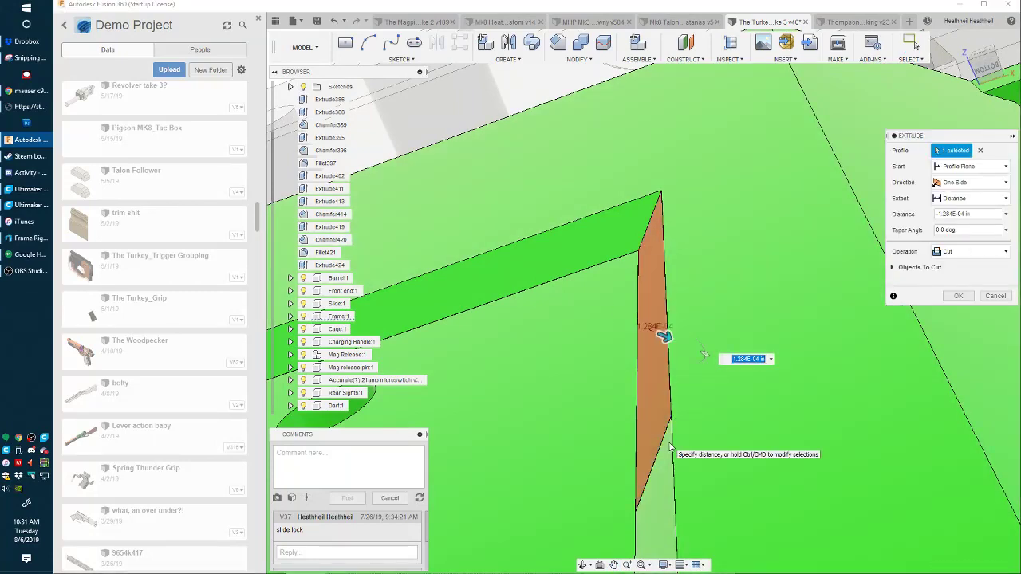
- Try to delete the narrow chamfer face on the recess's trigger side
{"action": "left_click", "coordinate": [658, 246]}
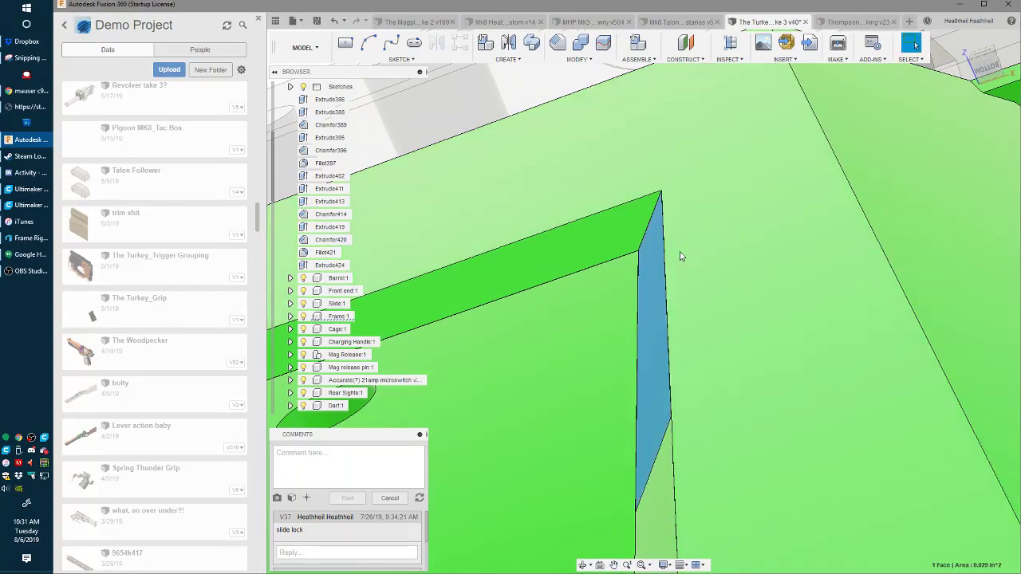
{"action": "key", "text": "Delete"}
{"action": "scroll", "coordinate": [597, 399], "scroll_direction": "down", "scroll_amount": 8}
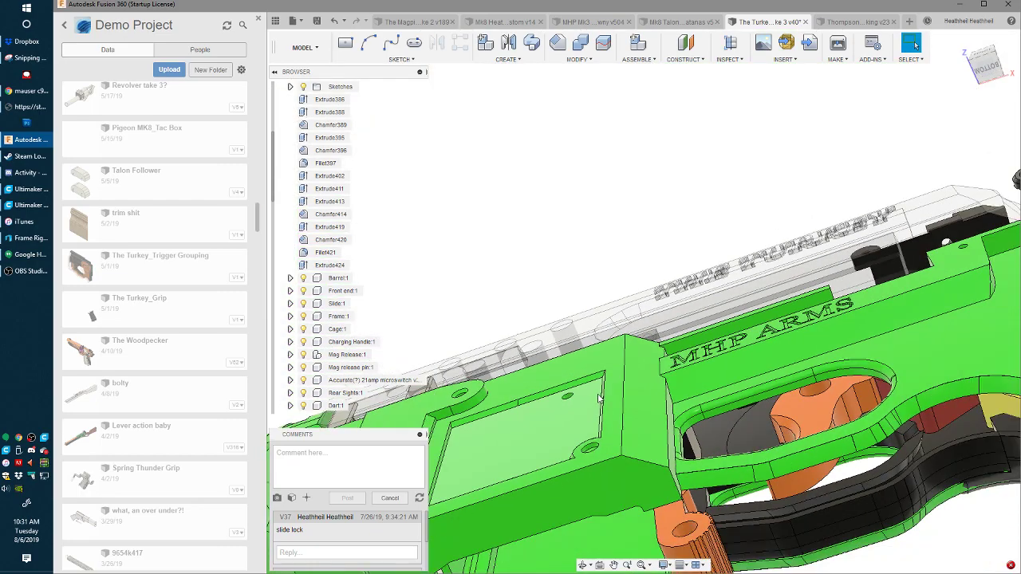
- Undo the 1 mm chamfer on the recess's upper and trigger-side edges
{"action": "middle_click_drag", "start_coordinate": [628, 386], "coordinate": [598, 333], "text": "shift"}
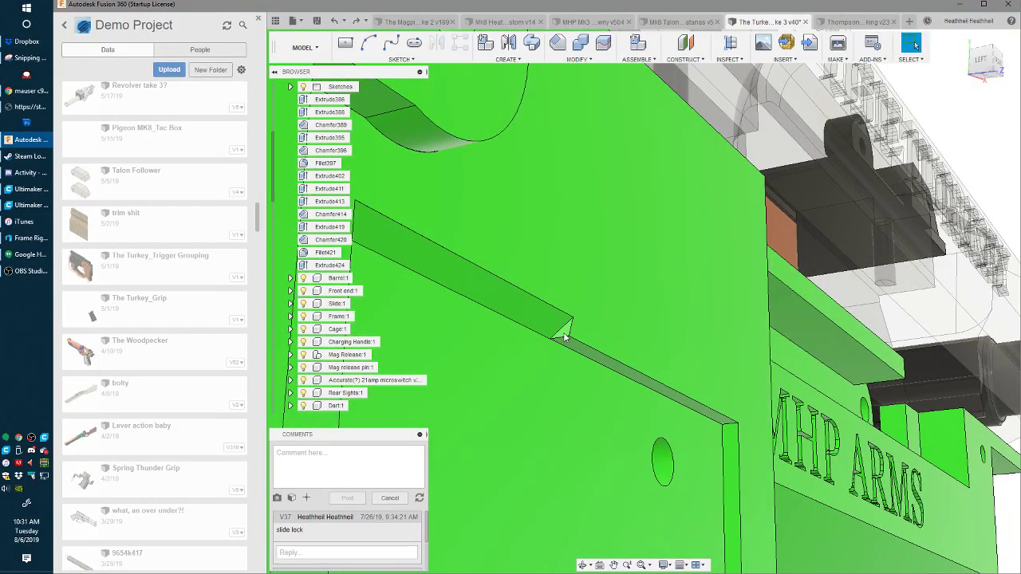
{"action": "left_click", "coordinate": [532, 43]}
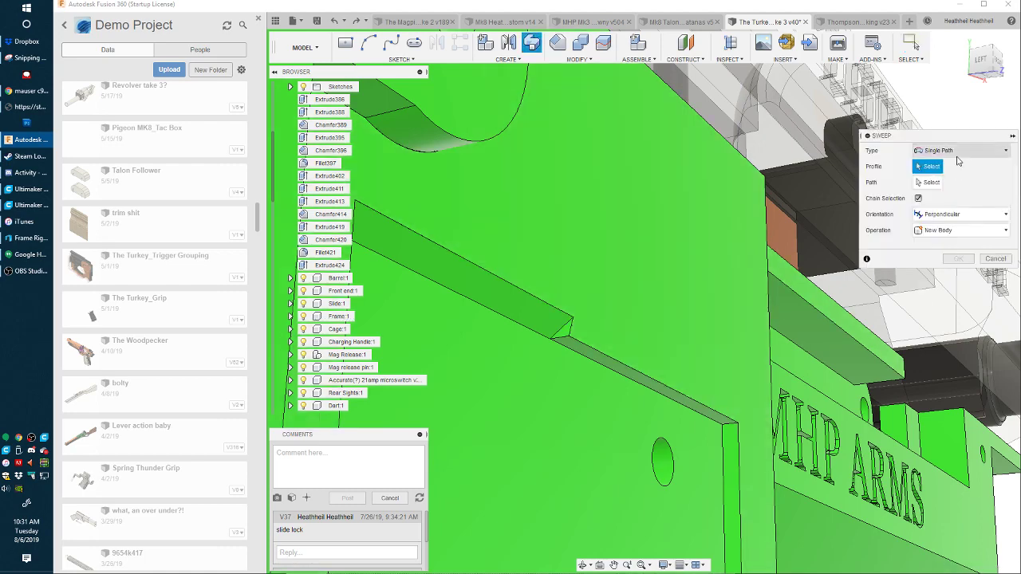
{"action": "key", "text": "ctrl+z"}
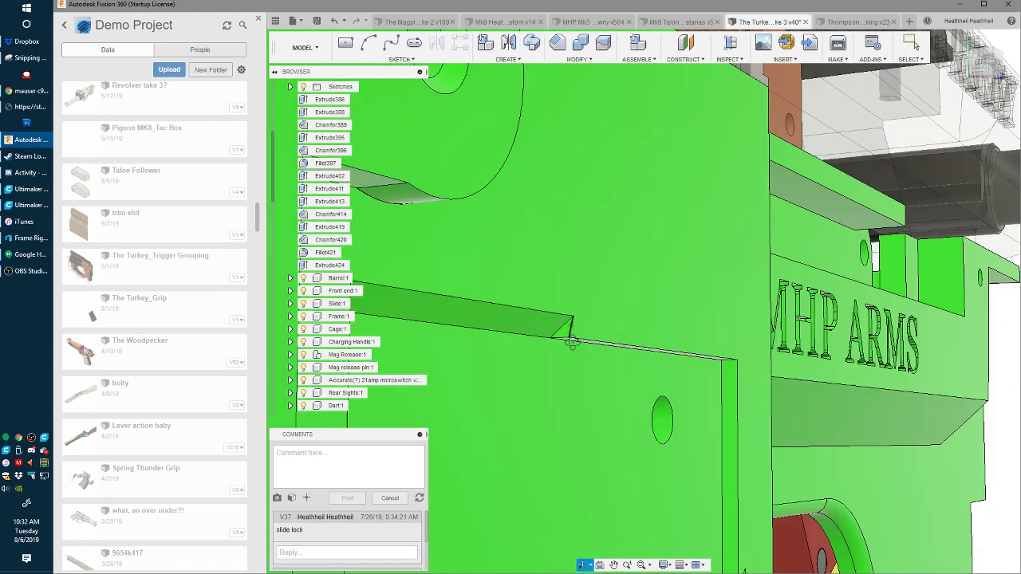
{"action": "key", "text": "ctrl+z"}
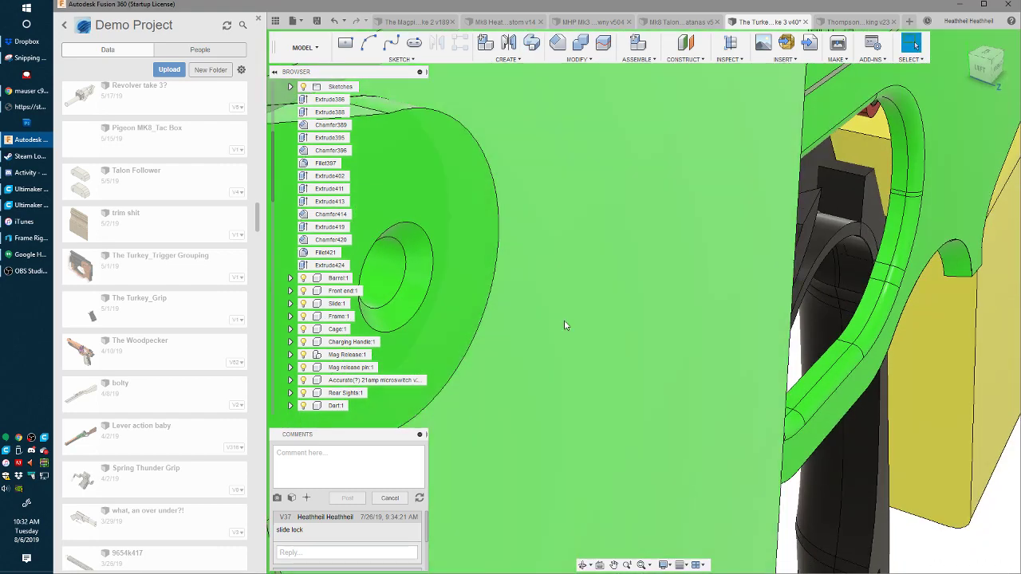
- Try to move the narrow face along the recess's upper edge by -0.083 in
{"action": "scroll", "coordinate": [679, 221], "scroll_direction": "down", "scroll_amount": 5}
{"action": "scroll", "coordinate": [676, 330], "scroll_direction": "up", "scroll_amount": 3}
{"action": "scroll", "coordinate": [678, 334], "scroll_direction": "down", "scroll_amount": 5}
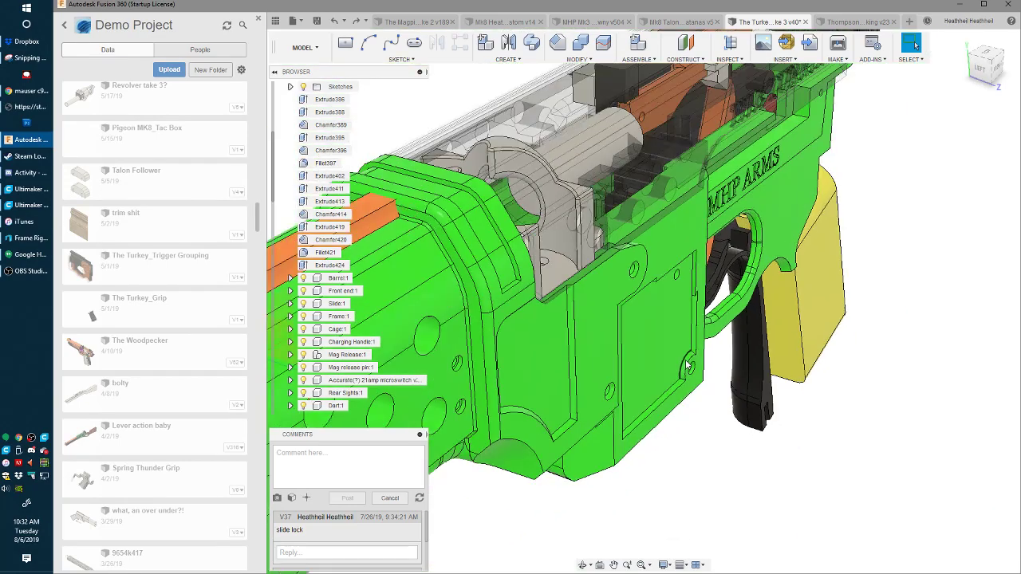
{"action": "middle_click_drag", "start_coordinate": [688, 360], "coordinate": [640, 300], "text": "shift"}
{"action": "scroll", "coordinate": [661, 288], "scroll_direction": "up", "scroll_amount": 5}
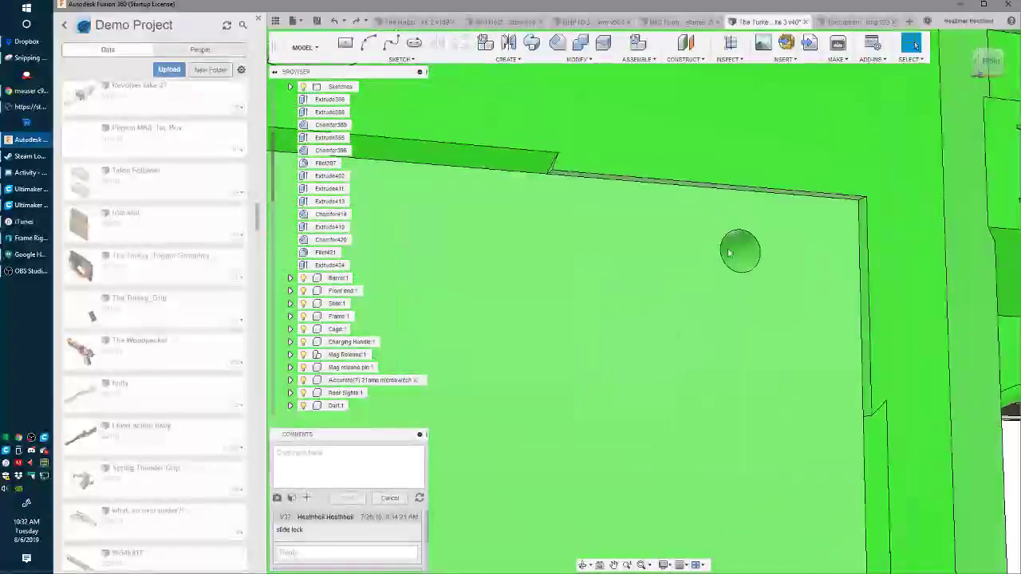
{"action": "scroll", "coordinate": [590, 176], "scroll_direction": "up", "scroll_amount": 4}
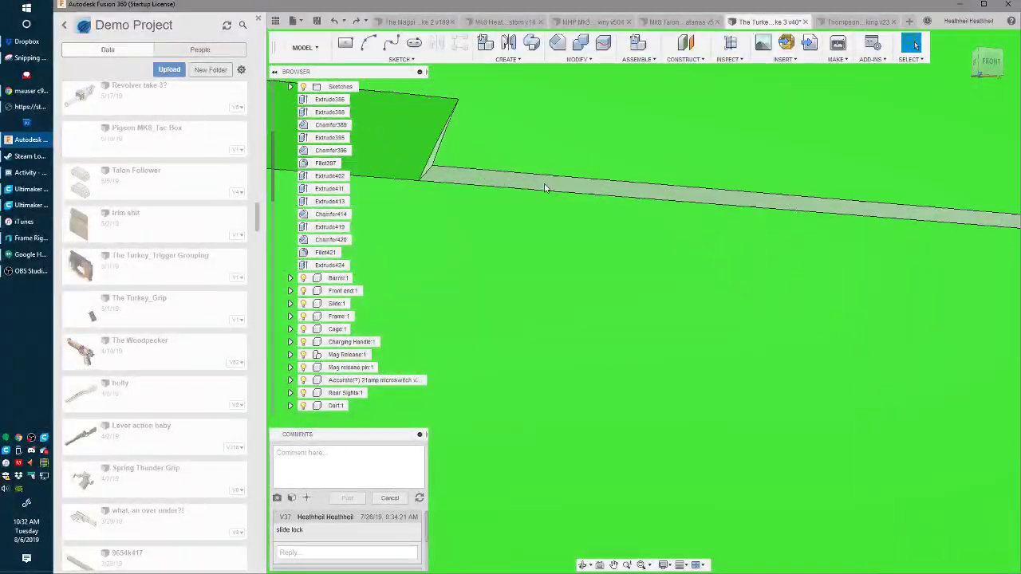
{"action": "scroll", "coordinate": [540, 250], "scroll_direction": "down", "scroll_amount": 5}
{"action": "left_click", "coordinate": [541, 247]}
{"action": "key", "text": "m"}
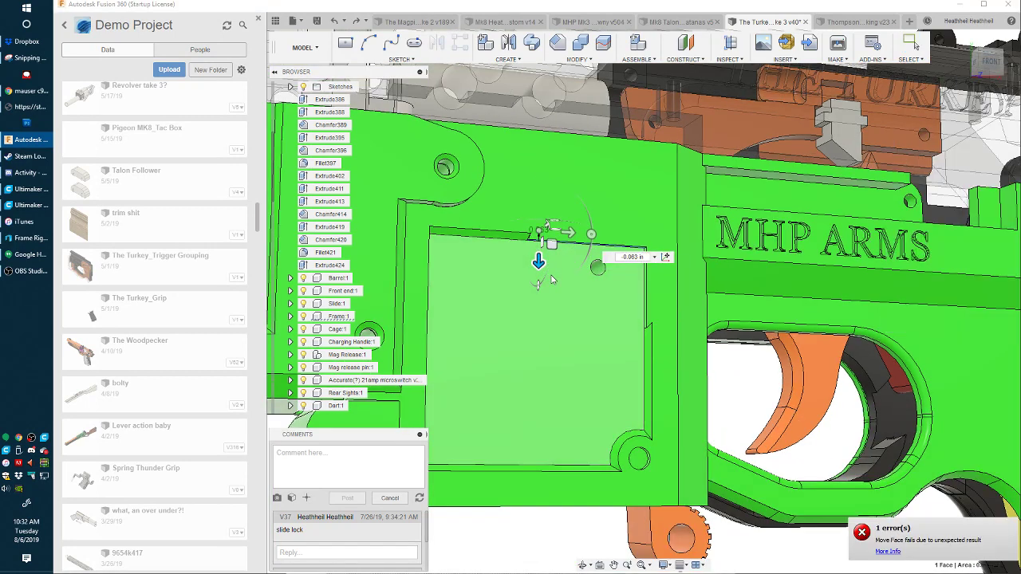
{"action": "key", "text": "Escape"}
- Delete the recess's faces to fill in the recess on this side of the frame's magazine well
{"action": "scroll", "coordinate": [658, 266], "scroll_direction": "up", "scroll_amount": 3}
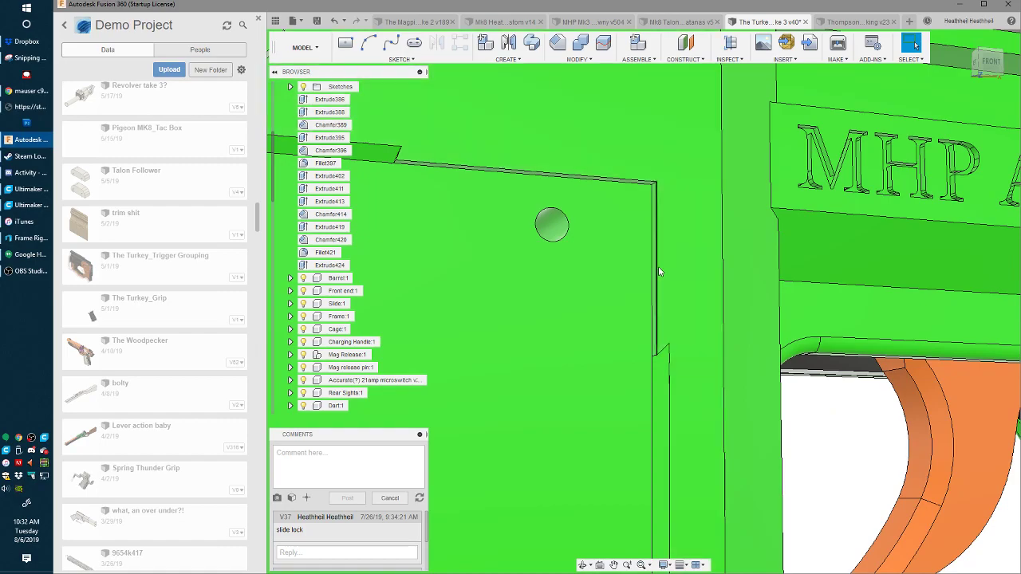
{"action": "middle_click_drag", "start_coordinate": [658, 266], "coordinate": [668, 364], "text": "shift"}
{"action": "left_click", "coordinate": [669, 365]}
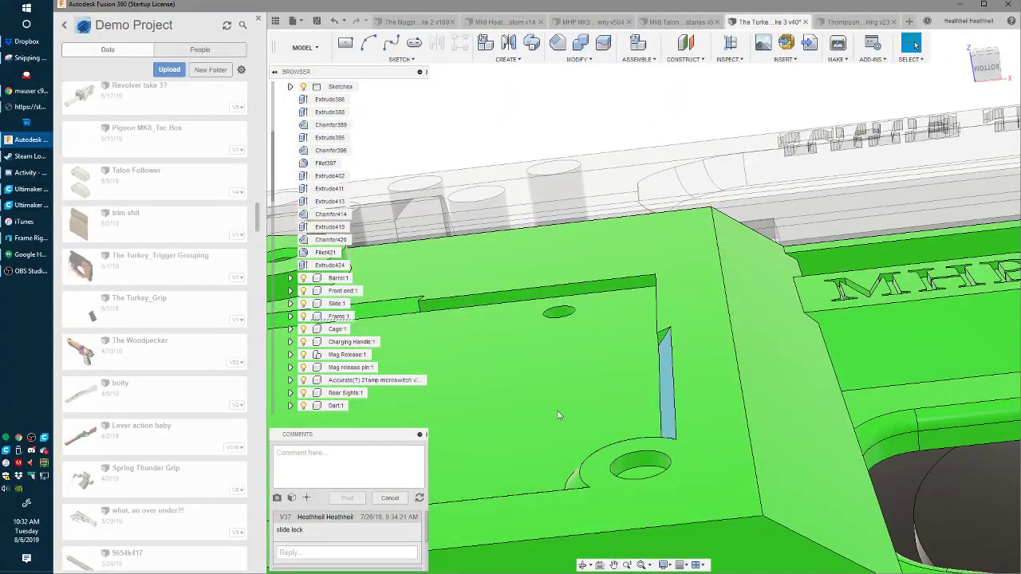
{"action": "middle_click_drag", "start_coordinate": [559, 414], "coordinate": [578, 391], "text": "shift"}
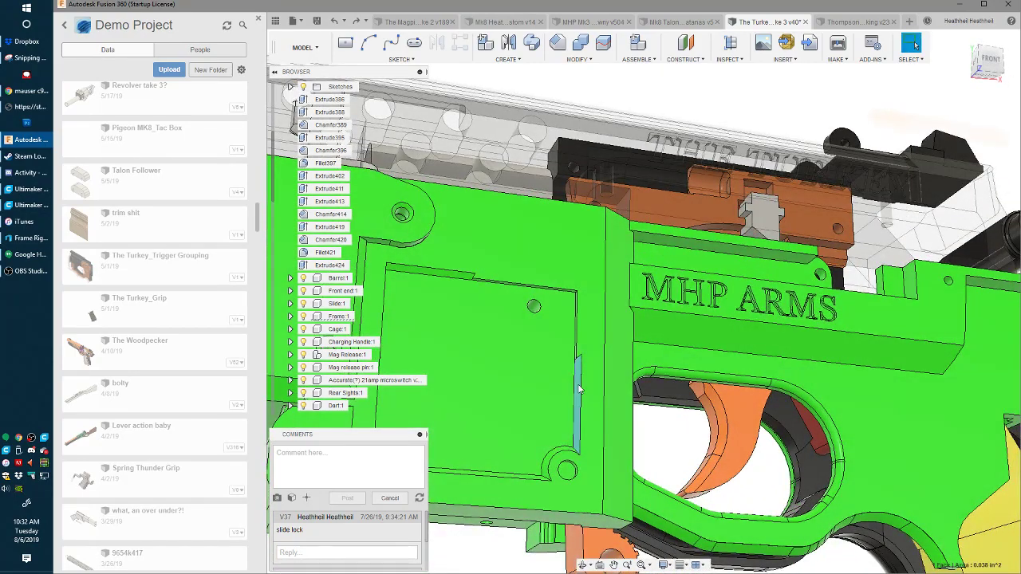
{"action": "scroll", "coordinate": [558, 351], "scroll_direction": "down", "scroll_amount": 3}
- Cut the opposite recess's floor profile into this side of the magazine well as a two-sided extrude of -1.645 in and 1.645 in - 1 mm
{"action": "middle_click_drag", "start_coordinate": [544, 322], "coordinate": [728, 323], "text": "shift"}
{"action": "key", "text": "e"}
{"action": "left_click", "coordinate": [587, 351]}
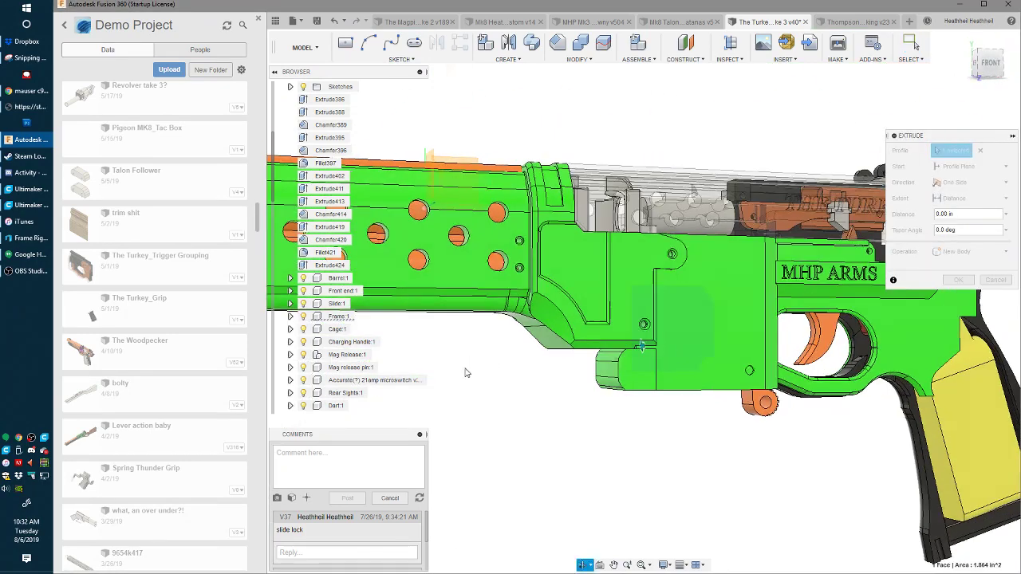
{"action": "type", "text": "-1.845"}
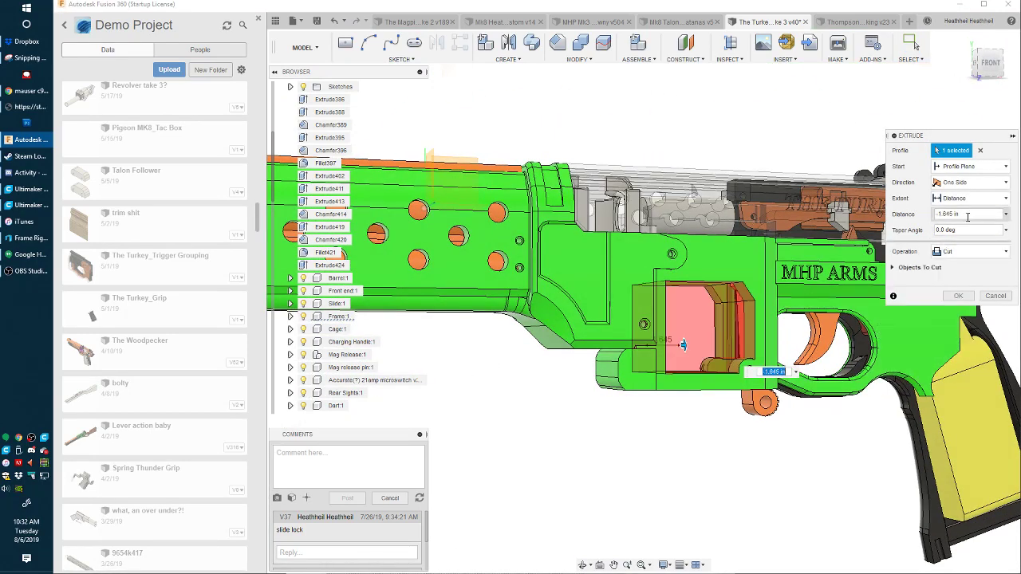
{"action": "left_click", "coordinate": [948, 183]}
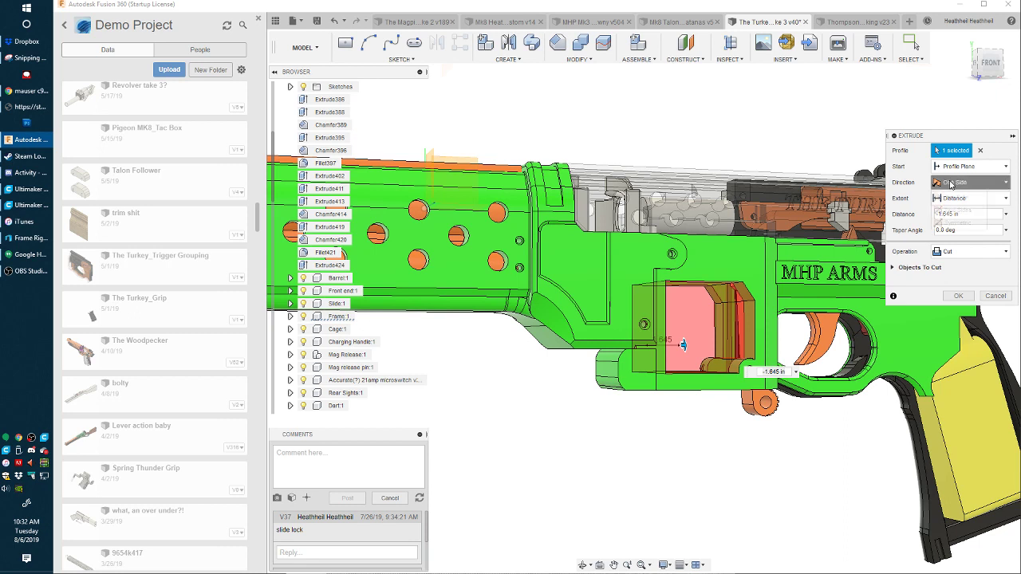
{"action": "left_click", "coordinate": [956, 209]}
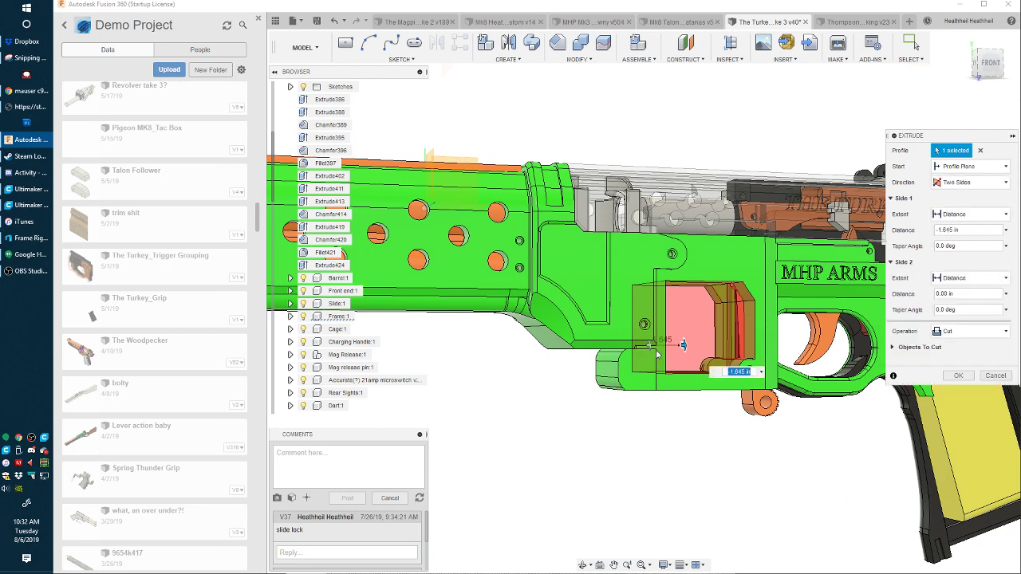
{"action": "type", "text": "1.845"}
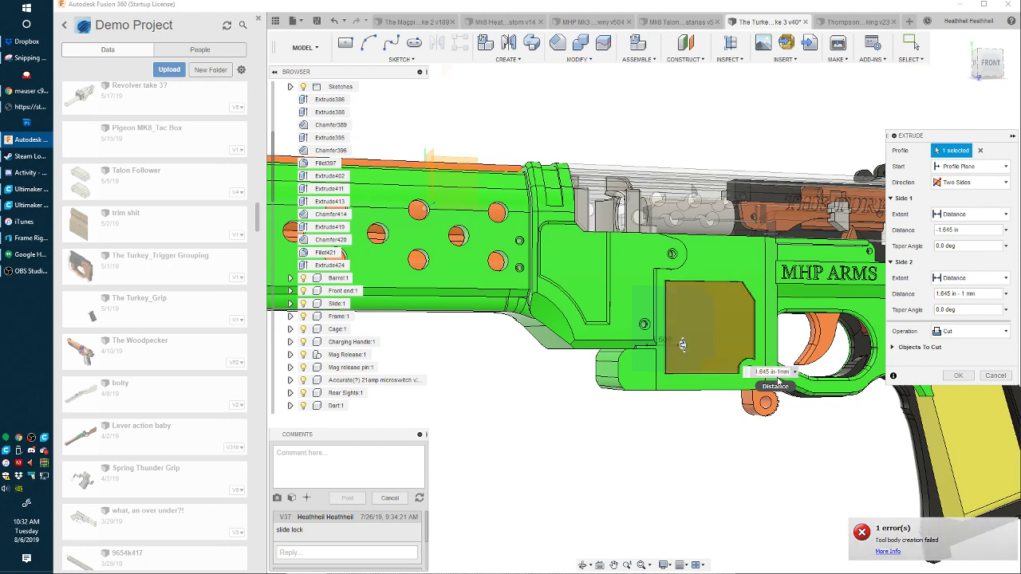
{"action": "key", "text": "Escape"}
- Chamfer all outline edges of the new magazine-well recess, including the arc around the screw hole, by 1 mm
{"action": "middle_click_drag", "start_coordinate": [730, 257], "coordinate": [480, 262], "text": "shift"}
{"action": "scroll", "coordinate": [700, 278], "scroll_direction": "up", "scroll_amount": 5}
{"action": "left_click", "coordinate": [987, 64]}
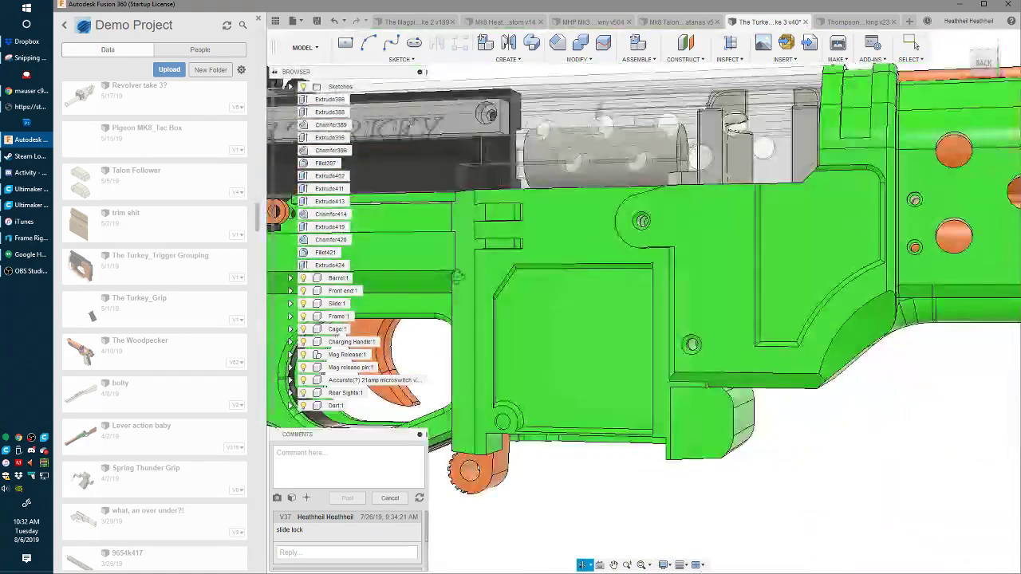
{"action": "left_click", "coordinate": [553, 45]}
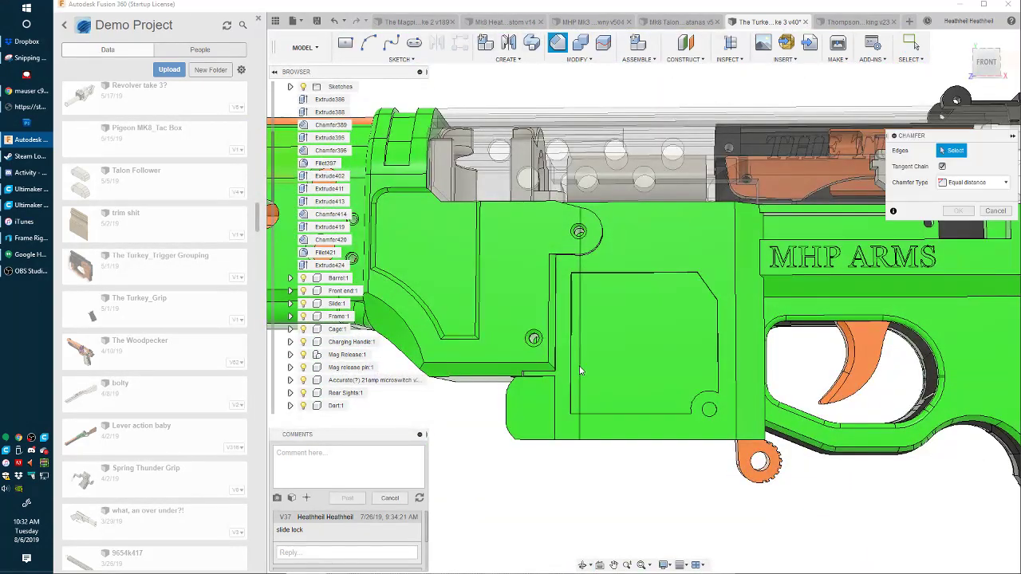
{"action": "left_click", "coordinate": [572, 358]}
{"action": "left_click", "coordinate": [617, 274]}
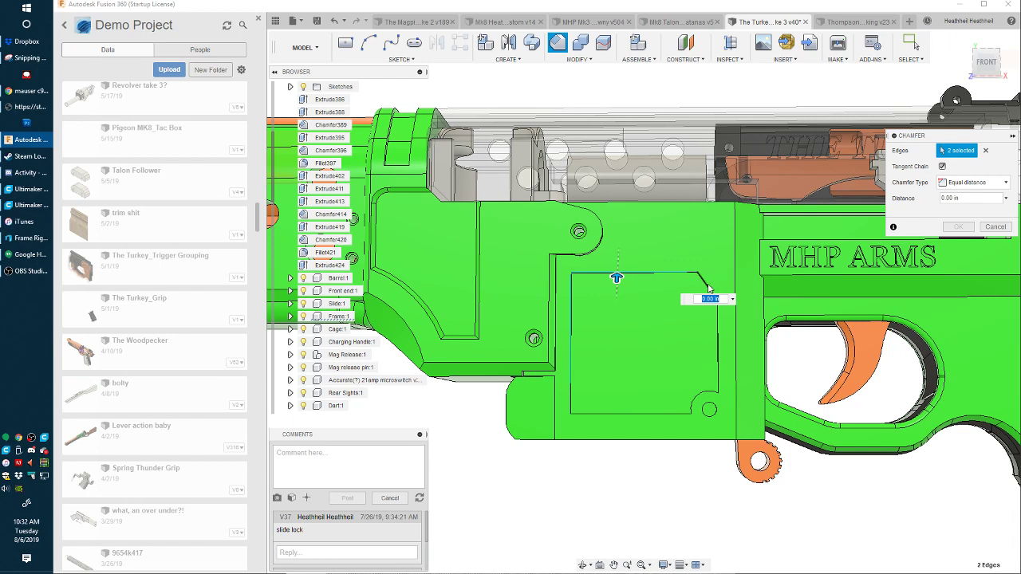
{"action": "left_click", "coordinate": [720, 351]}
{"action": "left_click", "coordinate": [701, 405]}
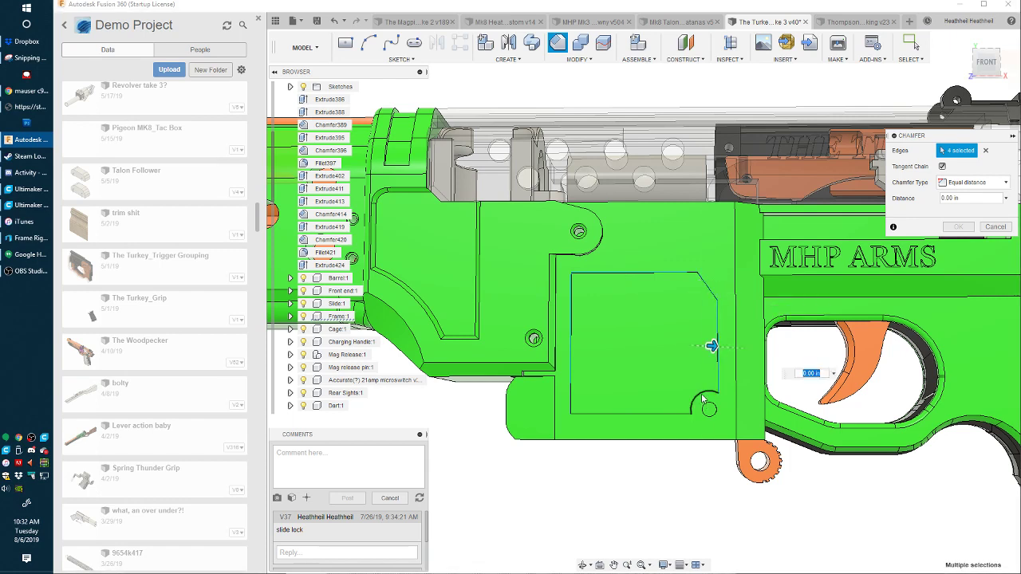
{"action": "left_click", "coordinate": [636, 414]}
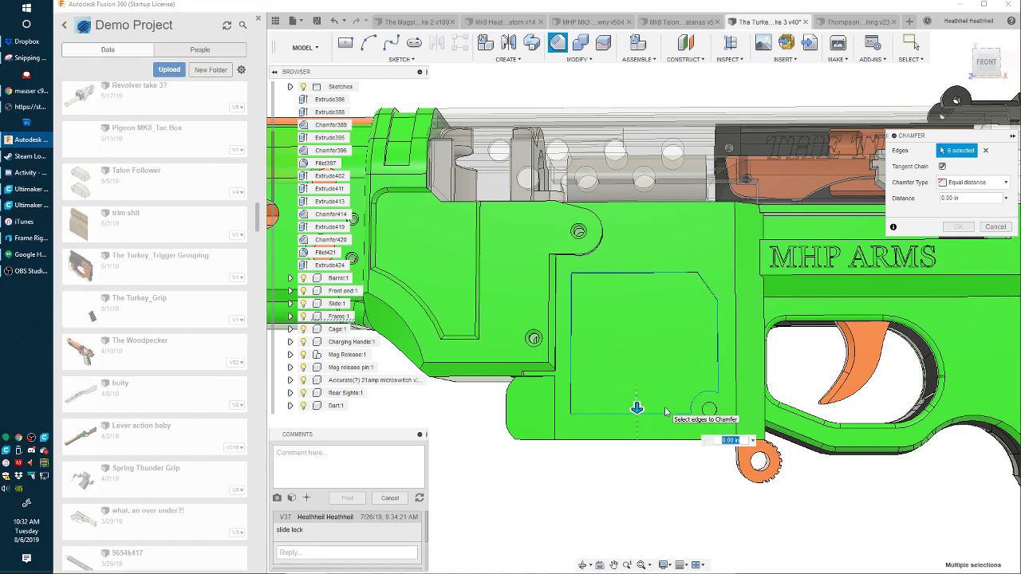
{"action": "type", "text": "1mm"}
{"action": "key", "text": "Return"}
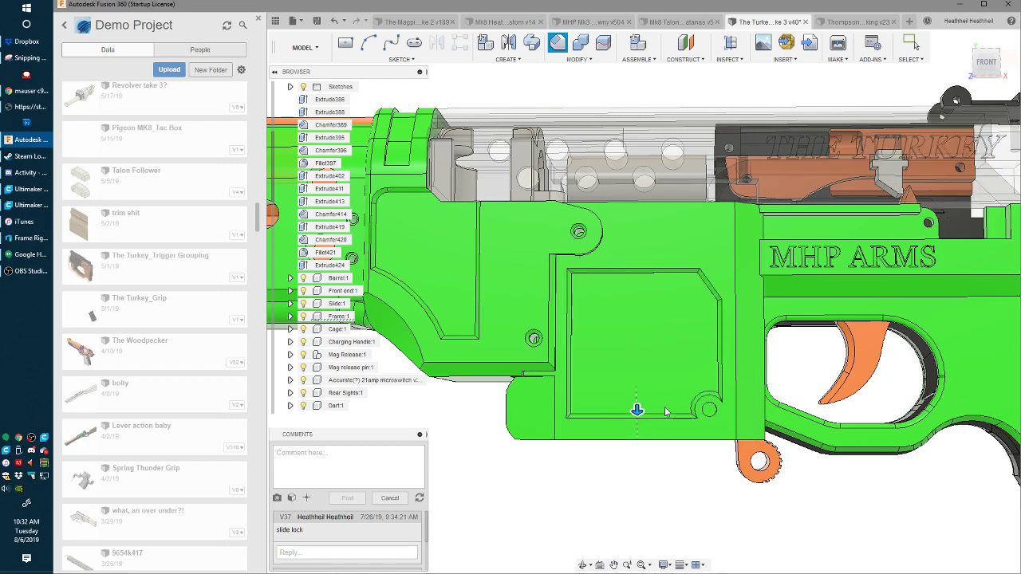
- Examine the chamfered recess and the frame's overall look from both sides of the model
{"action": "middle_click_drag", "start_coordinate": [665, 406], "coordinate": [917, 327], "text": "shift"}
{"action": "middle_click_drag", "start_coordinate": [825, 354], "coordinate": [684, 349], "text": "shift"}
{"action": "scroll", "coordinate": [686, 348], "scroll_direction": "down", "scroll_amount": 4}
{"action": "scroll", "coordinate": [686, 348], "scroll_direction": "up", "scroll_amount": 2}
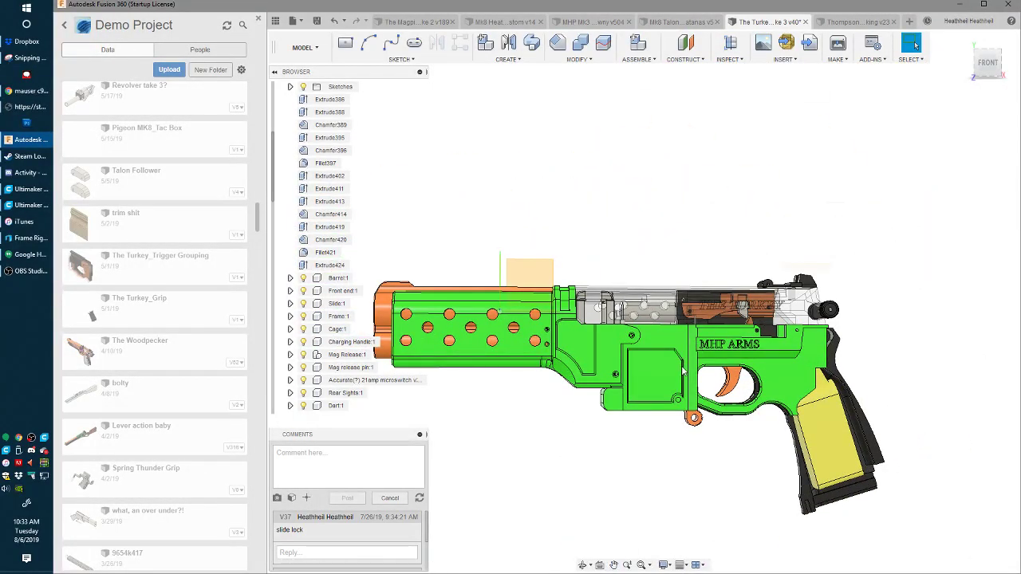
{"action": "scroll", "coordinate": [692, 350], "scroll_direction": "up", "scroll_amount": 2}
{"action": "scroll", "coordinate": [719, 379], "scroll_direction": "down", "scroll_amount": 2}
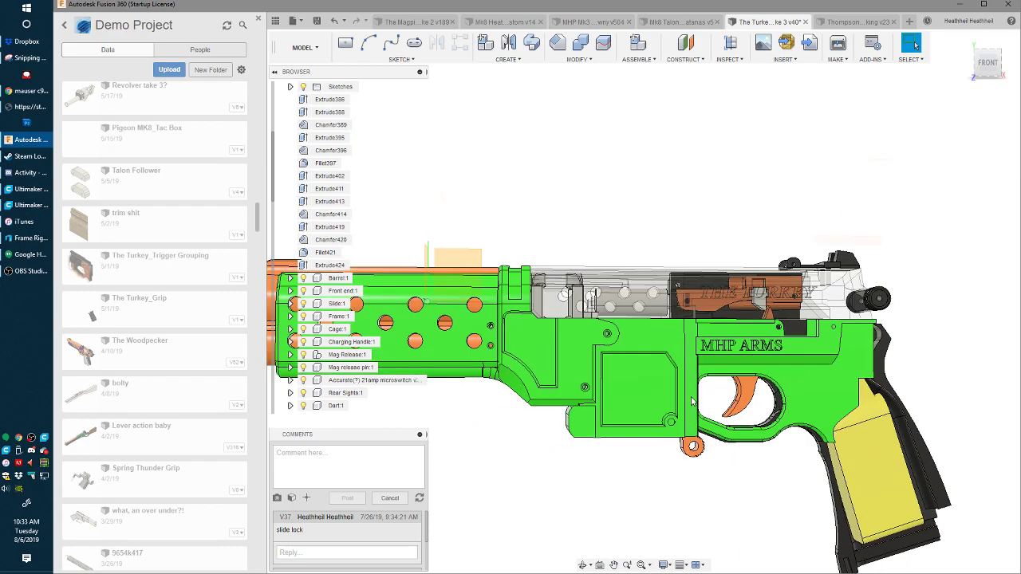
{"action": "mouse_move", "coordinate": [553, 418]}
{"action": "middle_mouse_down", "text": "shift"}
{"action": "mouse_move", "coordinate": [618, 424]}
{"action": "mouse_move", "coordinate": [543, 434]}
{"action": "middle_mouse_up", "text": "shift"}
{"action": "middle_click_drag", "start_coordinate": [544, 434], "coordinate": [644, 341]}
{"action": "scroll", "coordinate": [581, 362], "scroll_direction": "down", "scroll_amount": 3}
{"action": "scroll", "coordinate": [627, 335], "scroll_direction": "up", "scroll_amount": 4}
{"action": "middle_click_drag", "start_coordinate": [651, 292], "coordinate": [592, 284], "text": "shift"}
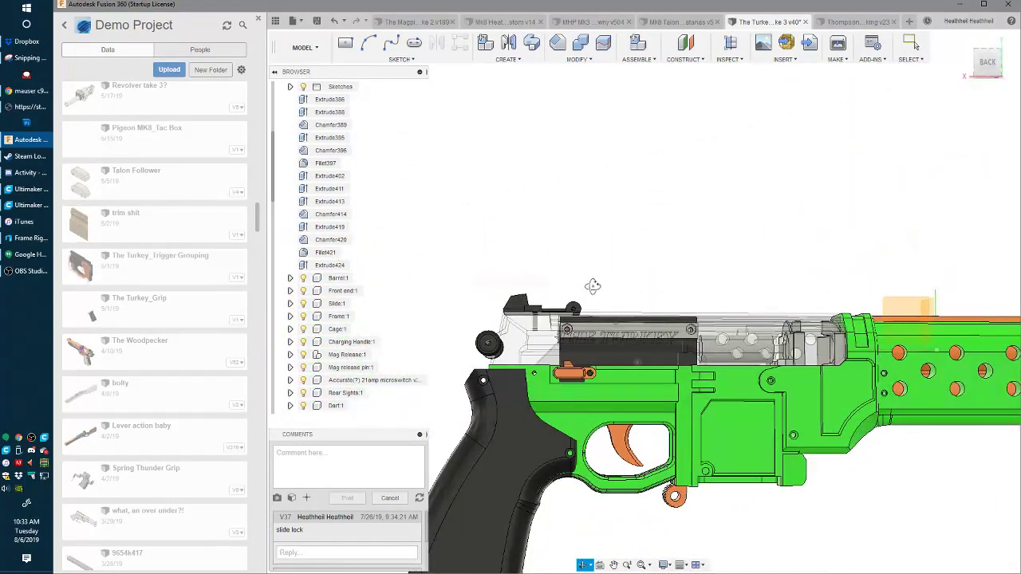
- Extrude the small face at the slide lock's pivot by 0.238 in, joining it to the existing body
{"action": "scroll", "coordinate": [601, 319], "scroll_direction": "up", "scroll_amount": 2}
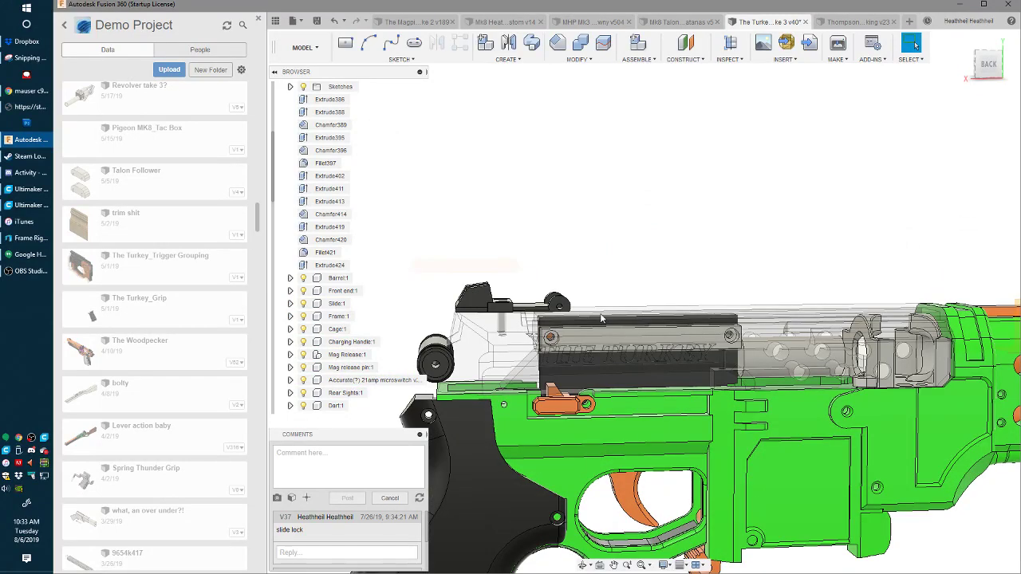
{"action": "scroll", "coordinate": [602, 327], "scroll_direction": "up", "scroll_amount": 5}
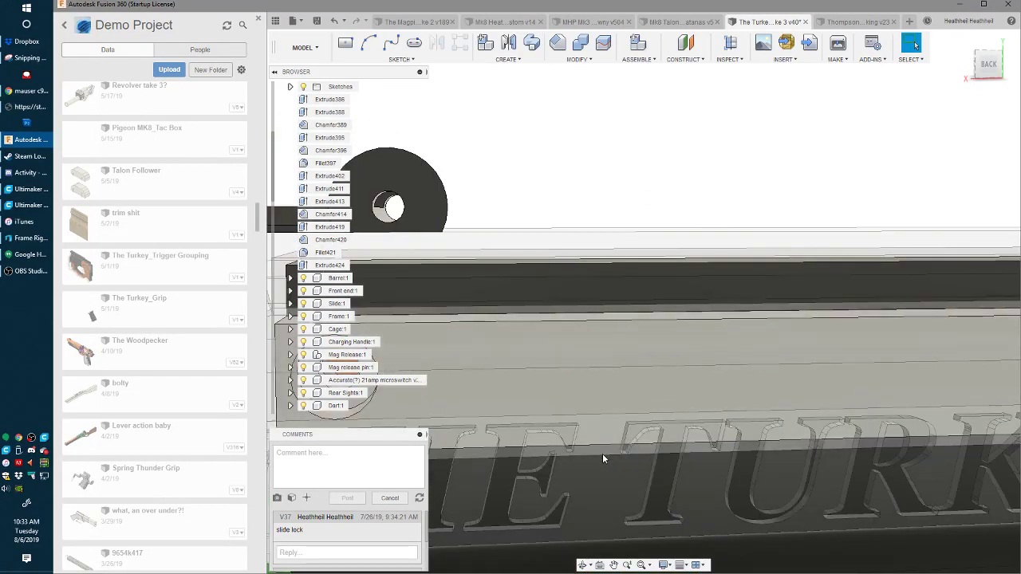
{"action": "scroll", "coordinate": [603, 454], "scroll_direction": "down", "scroll_amount": 3}
{"action": "middle_click_drag", "start_coordinate": [603, 454], "coordinate": [612, 309]}
{"action": "scroll", "coordinate": [701, 374], "scroll_direction": "up", "scroll_amount": 5}
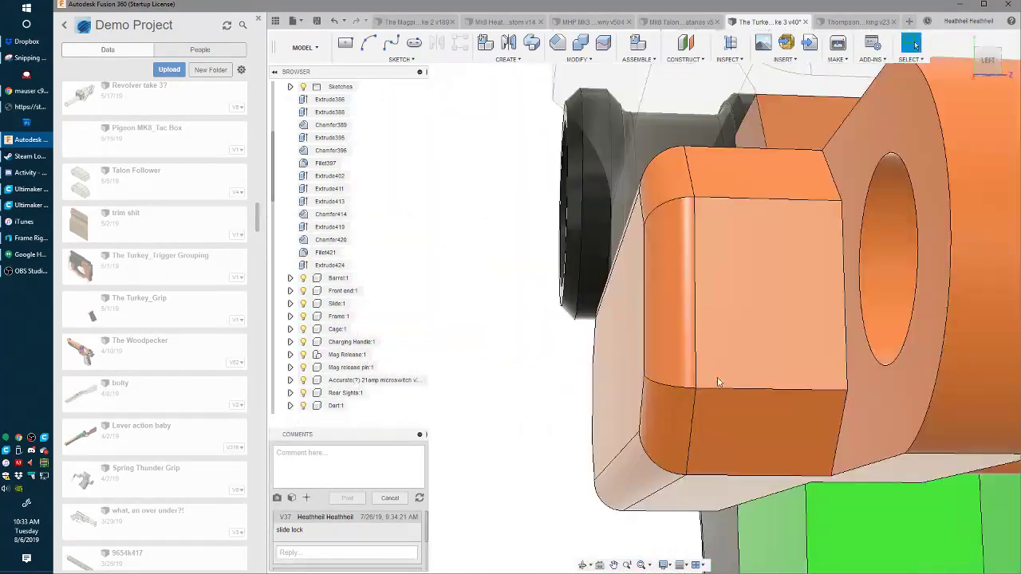
{"action": "scroll", "coordinate": [786, 355], "scroll_direction": "down", "scroll_amount": 5}
{"action": "middle_click_drag", "start_coordinate": [829, 351], "coordinate": [858, 352], "text": "shift"}
{"action": "scroll", "coordinate": [867, 346], "scroll_direction": "up", "scroll_amount": 5}
{"action": "scroll", "coordinate": [858, 353], "scroll_direction": "up", "scroll_amount": 3}
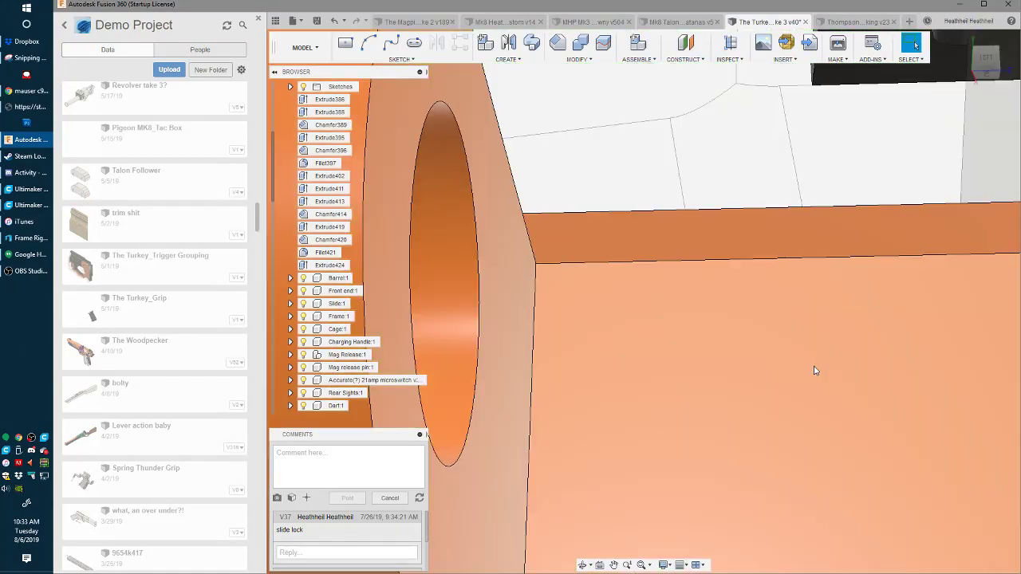
{"action": "scroll", "coordinate": [533, 304], "scroll_direction": "down", "scroll_amount": 5}
{"action": "scroll", "coordinate": [542, 301], "scroll_direction": "down", "scroll_amount": 2}
{"action": "key", "text": "e"}
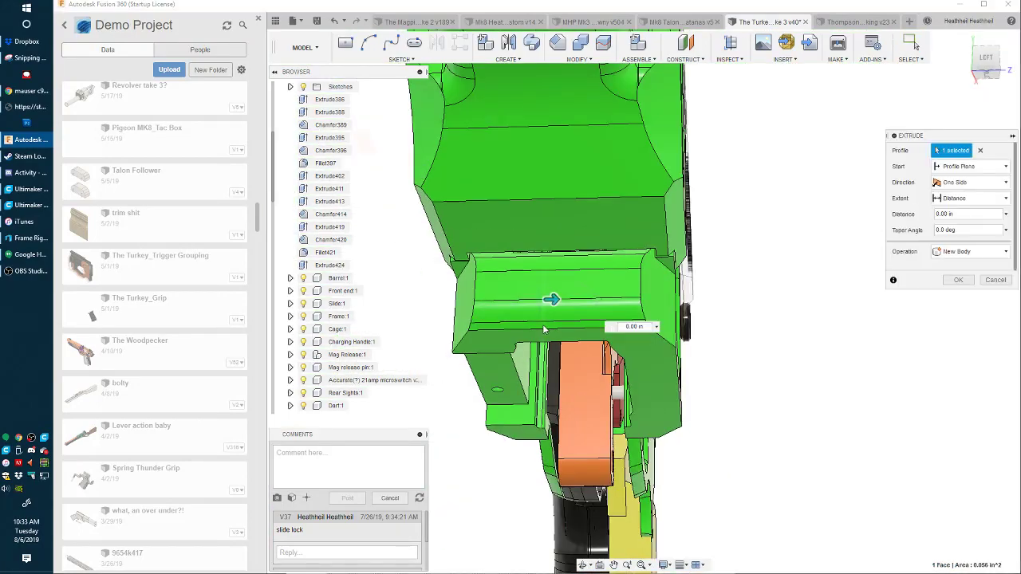
{"action": "middle_click_drag", "start_coordinate": [544, 304], "coordinate": [637, 325], "text": "shift"}
{"action": "left_click_drag", "start_coordinate": [616, 326], "coordinate": [642, 326]}
{"action": "middle_click_drag", "start_coordinate": [616, 326], "coordinate": [662, 342], "text": "shift"}
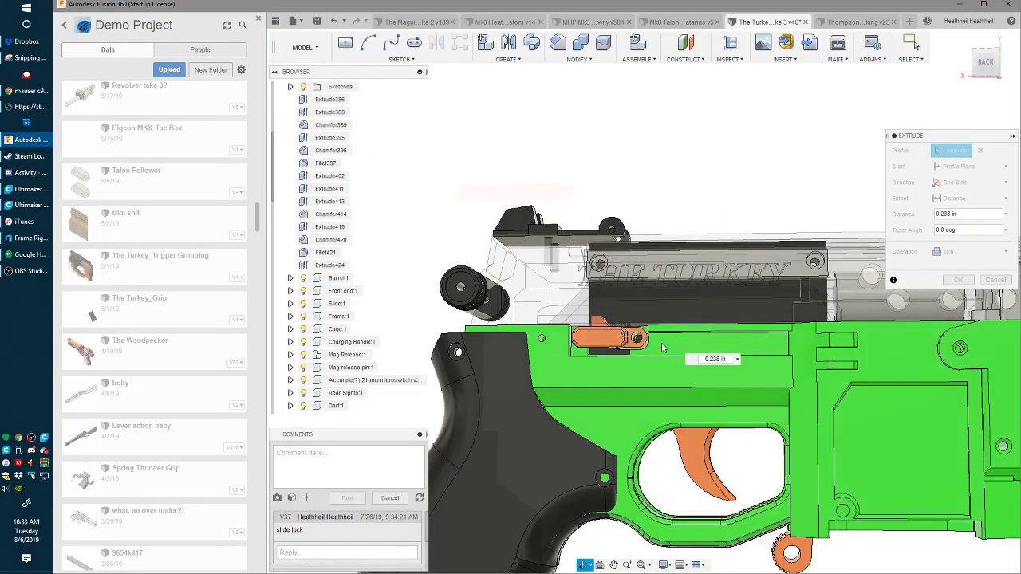
{"action": "key", "text": "Return"}
{"action": "middle_click_drag", "start_coordinate": [585, 271], "coordinate": [616, 268], "text": "shift"}
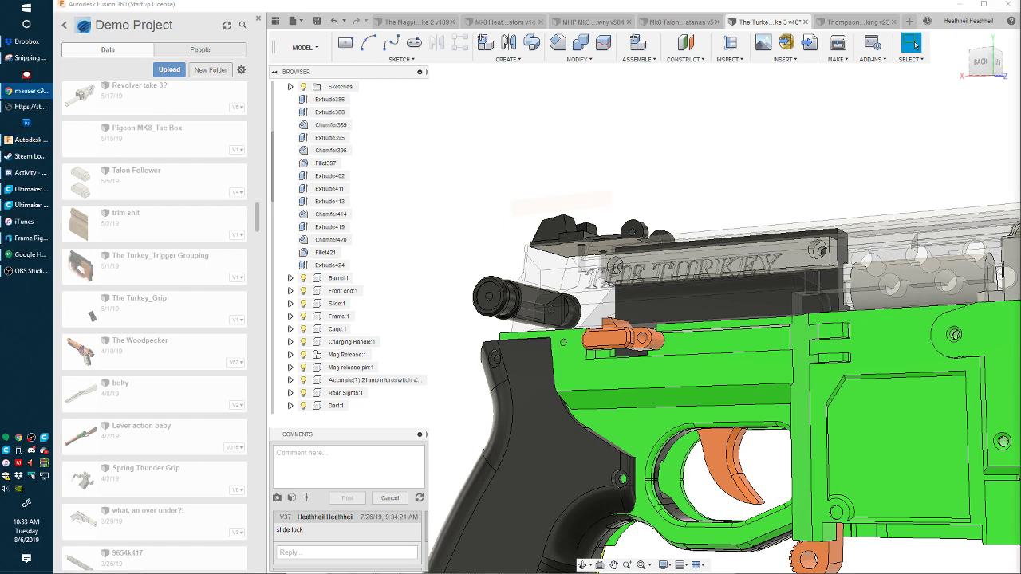
{"action": "middle_click_drag", "start_coordinate": [667, 187], "coordinate": [575, 193], "text": "shift"}
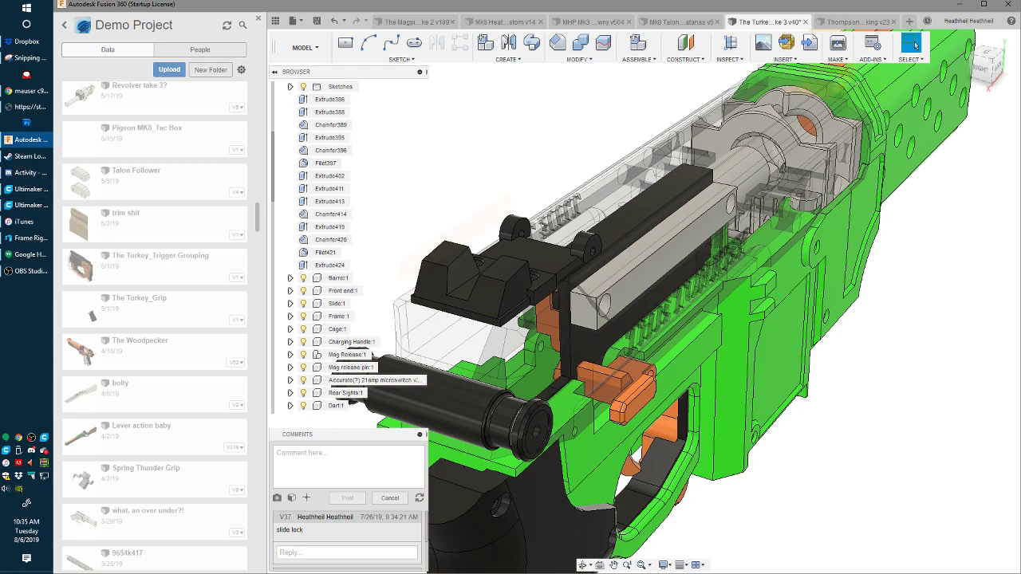
{"action": "middle_click_drag", "start_coordinate": [717, 375], "coordinate": [703, 318], "text": "shift"}
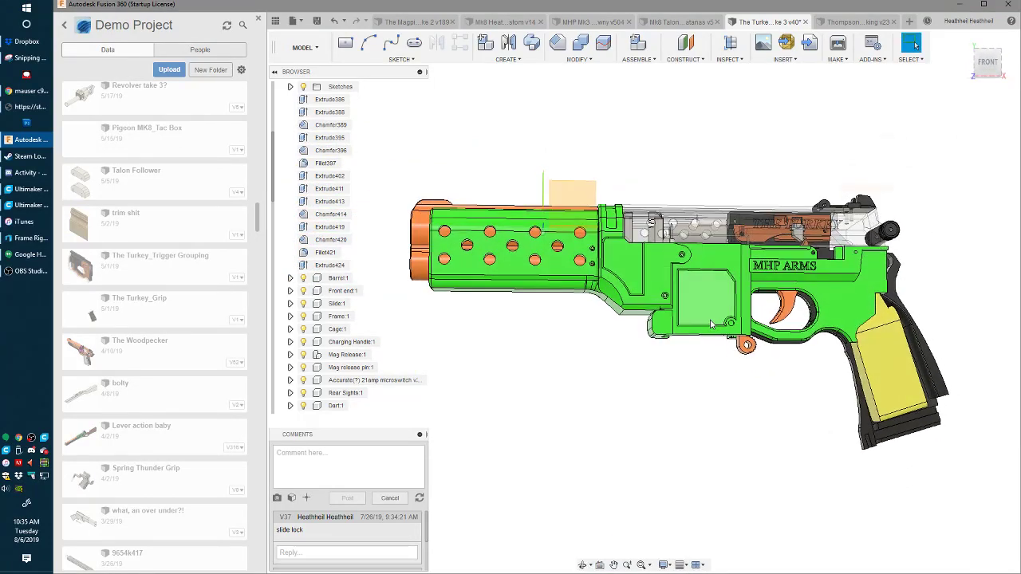
{"action": "scroll", "coordinate": [710, 315], "scroll_direction": "up", "scroll_amount": 2}
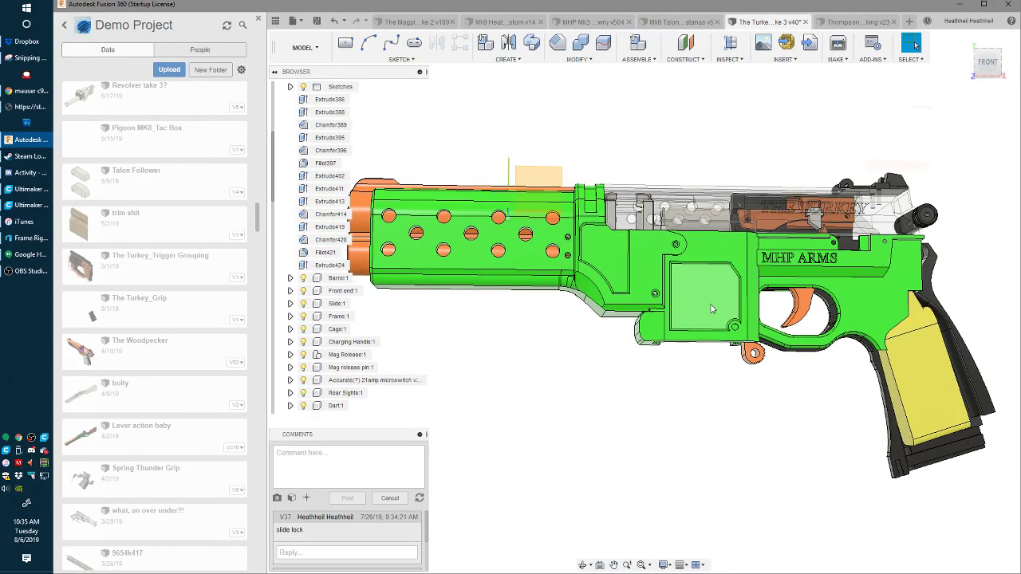
{"action": "middle_click_drag", "start_coordinate": [712, 309], "coordinate": [696, 276], "text": "shift"}
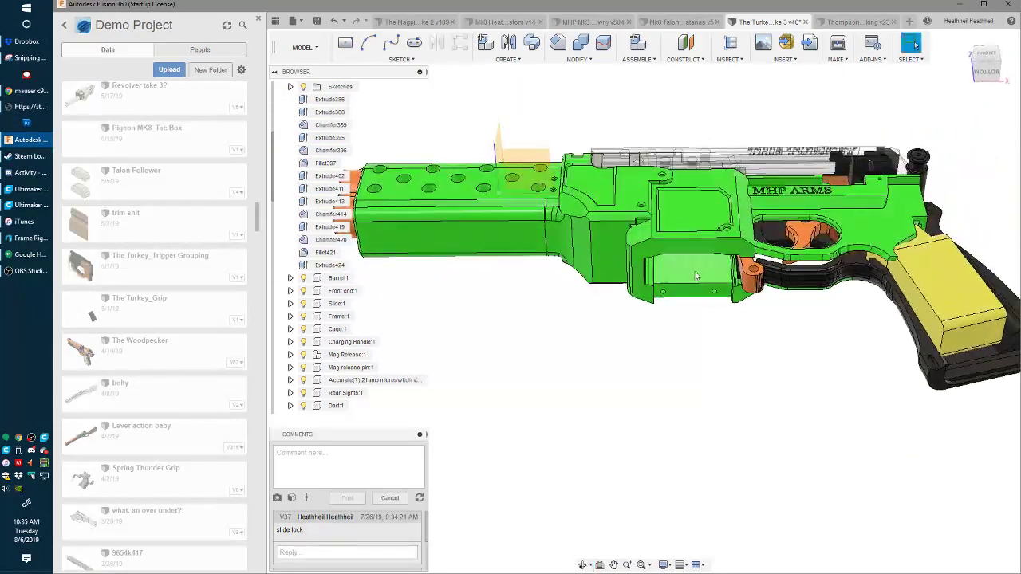
- Create a copy of the Dart component and shift it freehand away from the original
{"action": "left_click", "coordinate": [647, 297]}
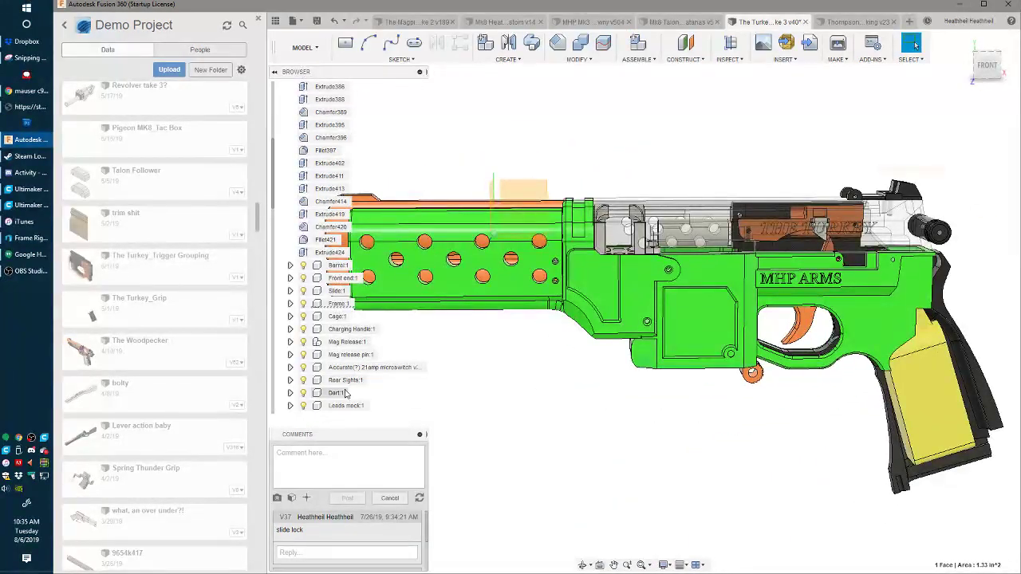
{"action": "left_click", "coordinate": [336, 393]}
{"action": "middle_click_drag", "start_coordinate": [678, 312], "coordinate": [587, 349], "text": "shift"}
{"action": "key", "text": "m"}
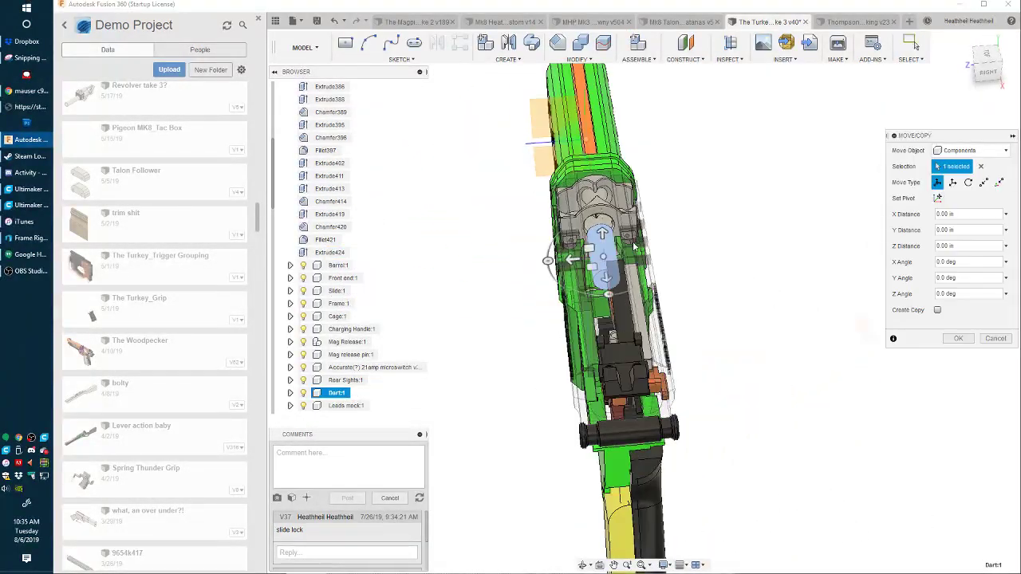
{"action": "left_click", "coordinate": [937, 309]}
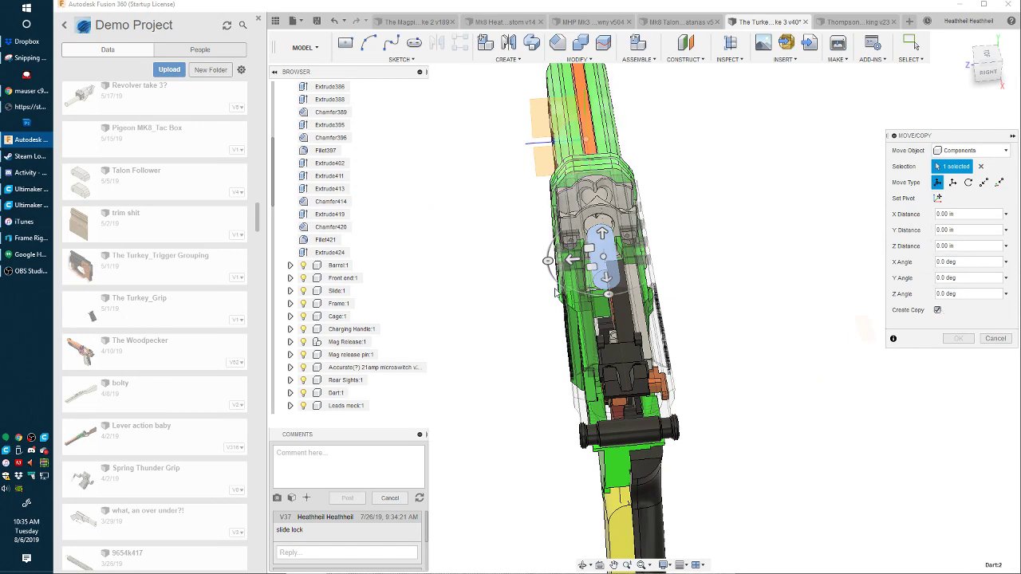
{"action": "middle_click_drag", "start_coordinate": [669, 274], "coordinate": [638, 180], "text": "shift"}
{"action": "left_click_drag", "start_coordinate": [590, 215], "coordinate": [578, 238]}
{"action": "key", "text": "Return"}
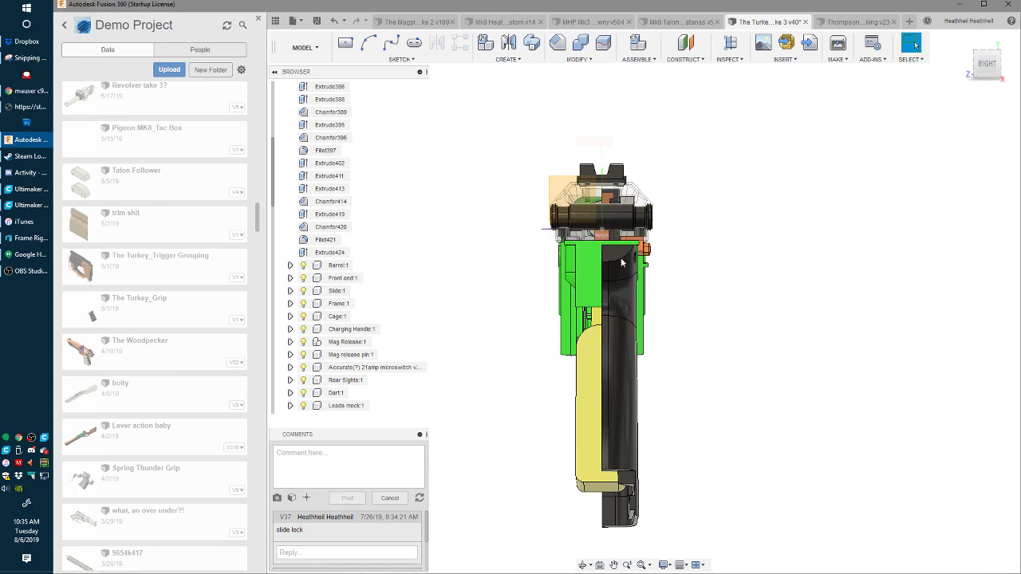
{"action": "middle_click_drag", "start_coordinate": [620, 262], "coordinate": [710, 298], "text": "shift"}
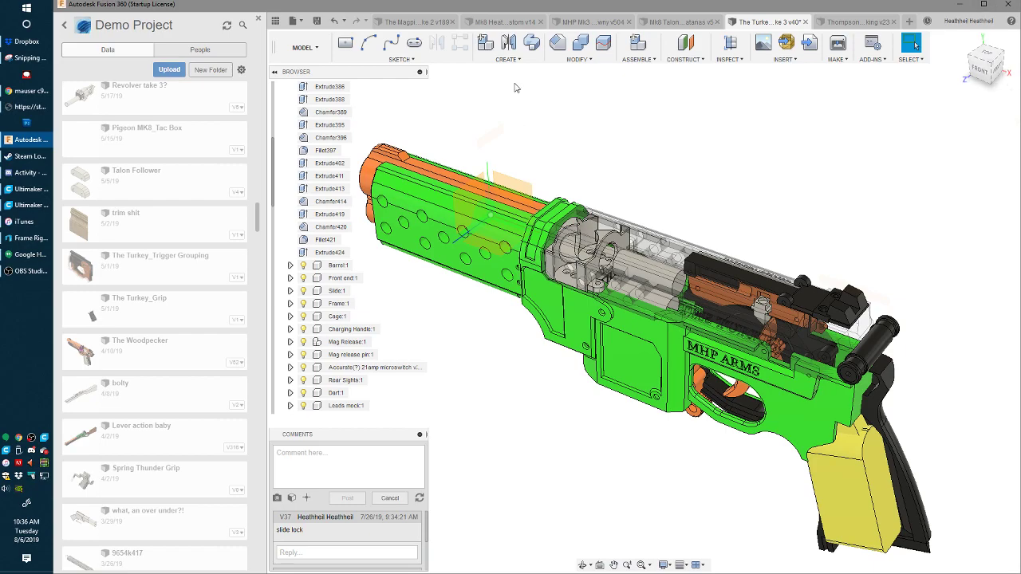
{"action": "middle_click_drag", "start_coordinate": [707, 194], "coordinate": [717, 171], "text": "shift"}
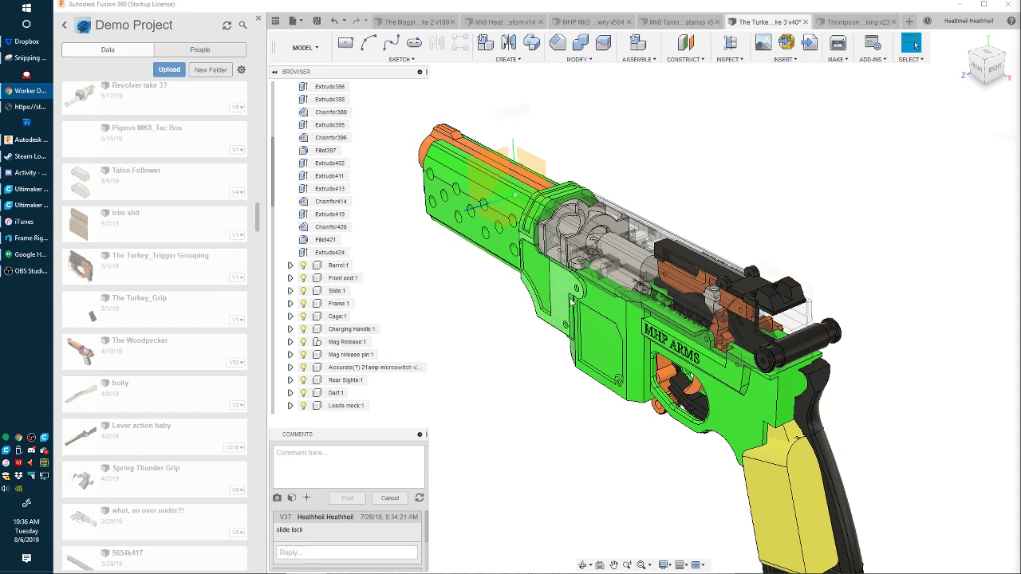
{"action": "mouse_move", "coordinate": [603, 292]}
{"action": "middle_mouse_down", "text": "shift"}
{"action": "mouse_move", "coordinate": [678, 277]}
{"action": "mouse_move", "coordinate": [613, 308]}
{"action": "middle_mouse_up", "text": "shift"}
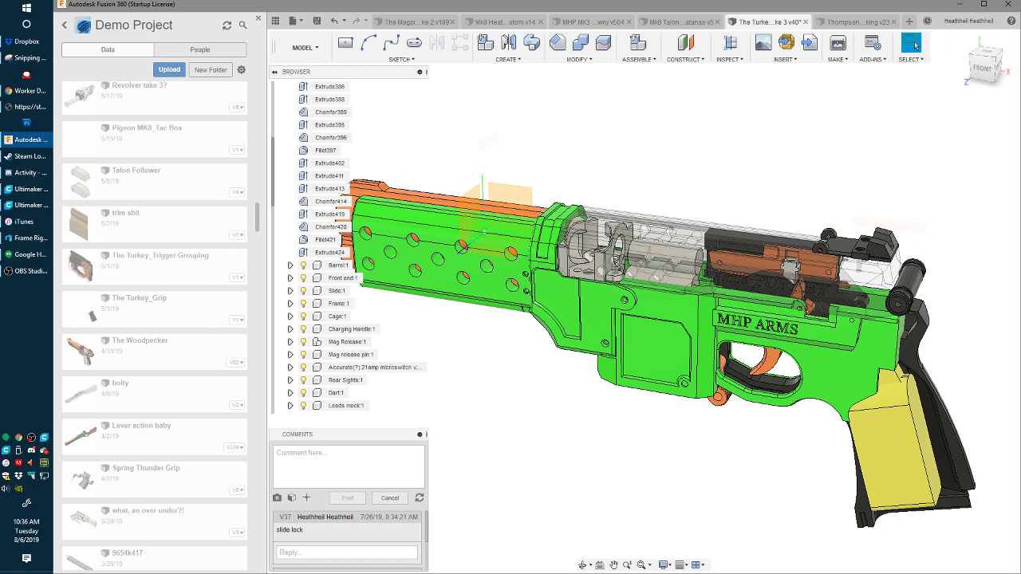
{"action": "key", "text": "alt+Tab"}
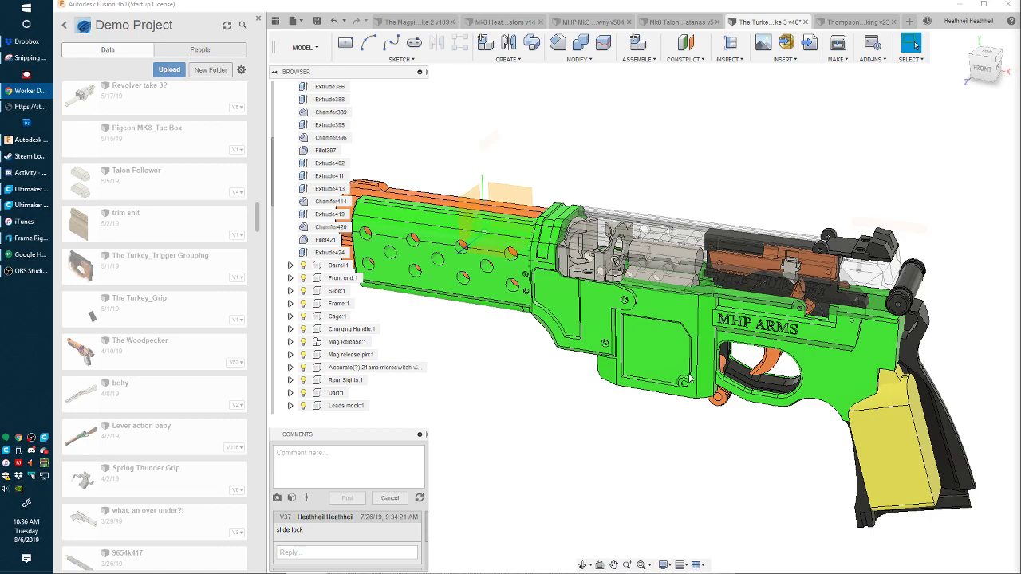
{"action": "mouse_move", "coordinate": [592, 187]}
{"action": "middle_mouse_down", "text": "shift"}
{"action": "mouse_move", "coordinate": [534, 209]}
{"action": "mouse_move", "coordinate": [636, 208]}
{"action": "mouse_move", "coordinate": [531, 212]}
{"action": "mouse_move", "coordinate": [591, 198]}
{"action": "mouse_move", "coordinate": [588, 180]}
{"action": "middle_mouse_up", "text": "shift"}
{"action": "middle_click_drag", "start_coordinate": [690, 287], "coordinate": [543, 187], "text": "shift"}
{"action": "middle_click_drag", "start_coordinate": [668, 274], "coordinate": [560, 267], "text": "shift"}
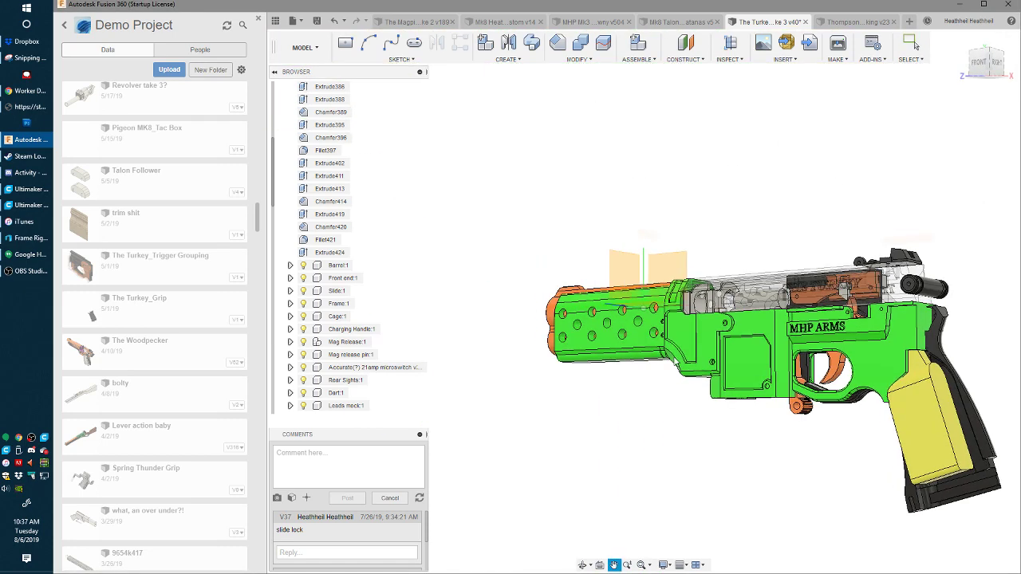
{"action": "left_click", "coordinate": [243, 25]}
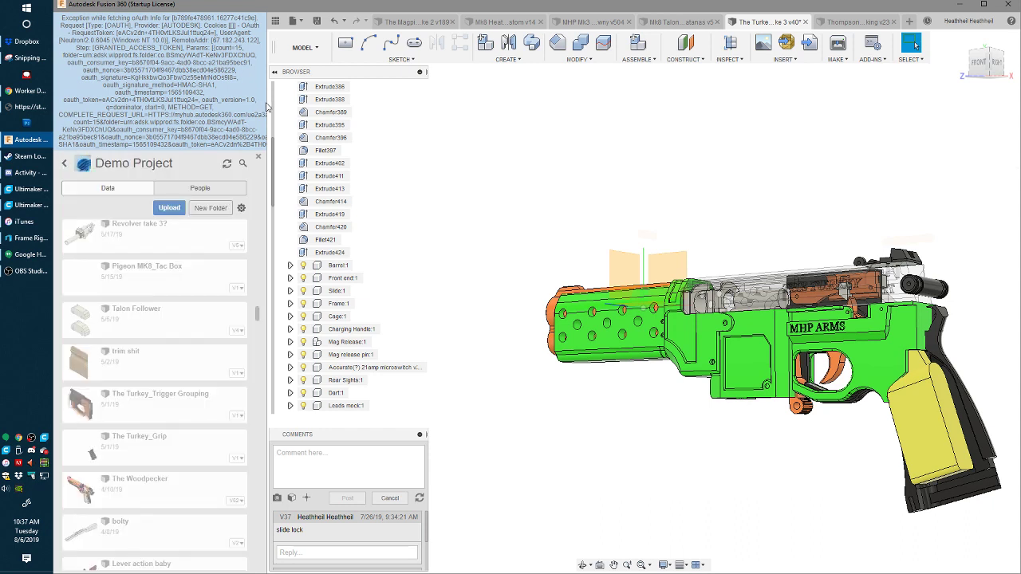
- Insert the Dominator Mag model from the Mags-Shells folder of the Blaster Parts project into the current design
{"action": "left_click", "coordinate": [63, 163]}
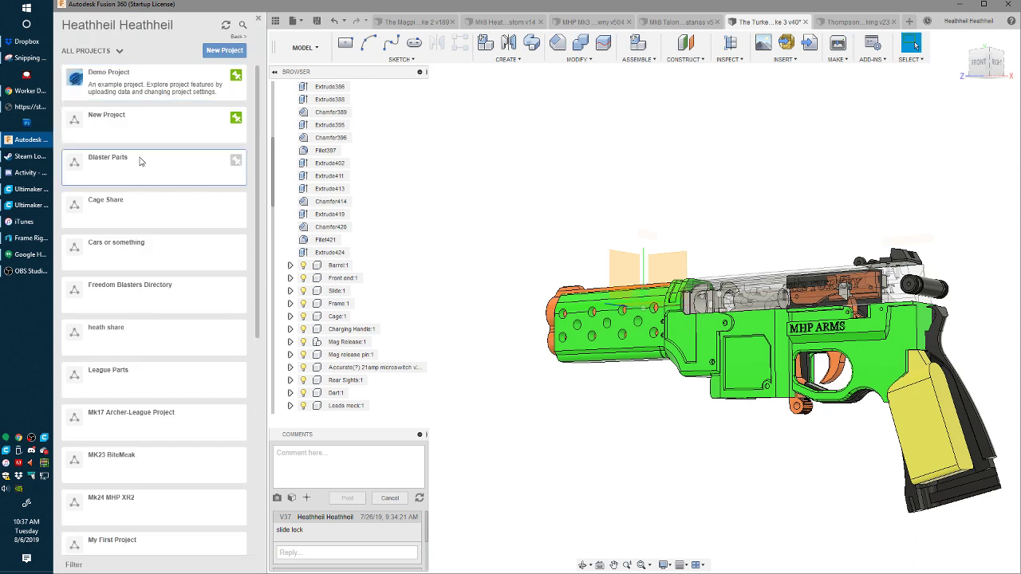
{"action": "left_click", "coordinate": [150, 187]}
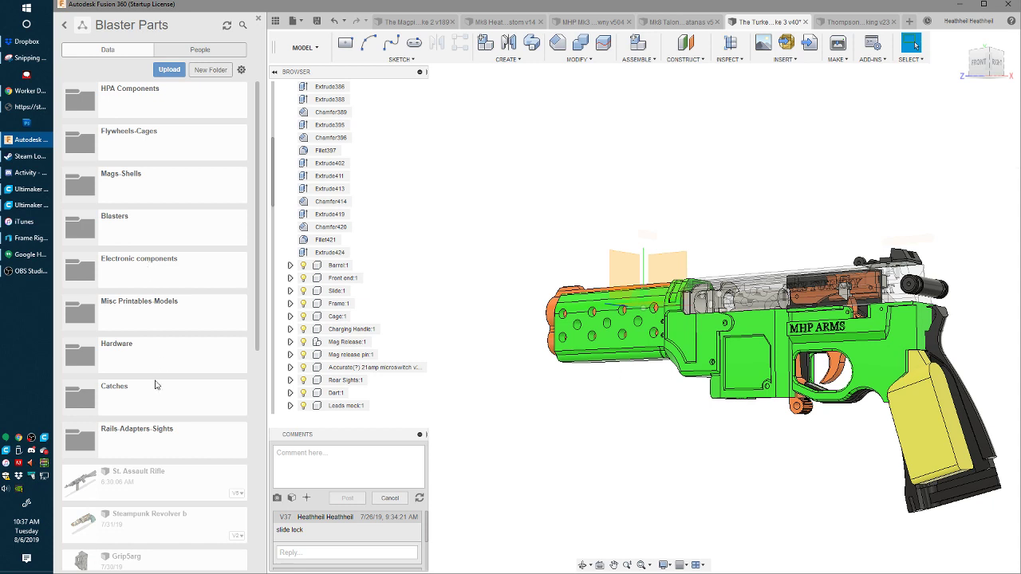
{"action": "left_click", "coordinate": [137, 183]}
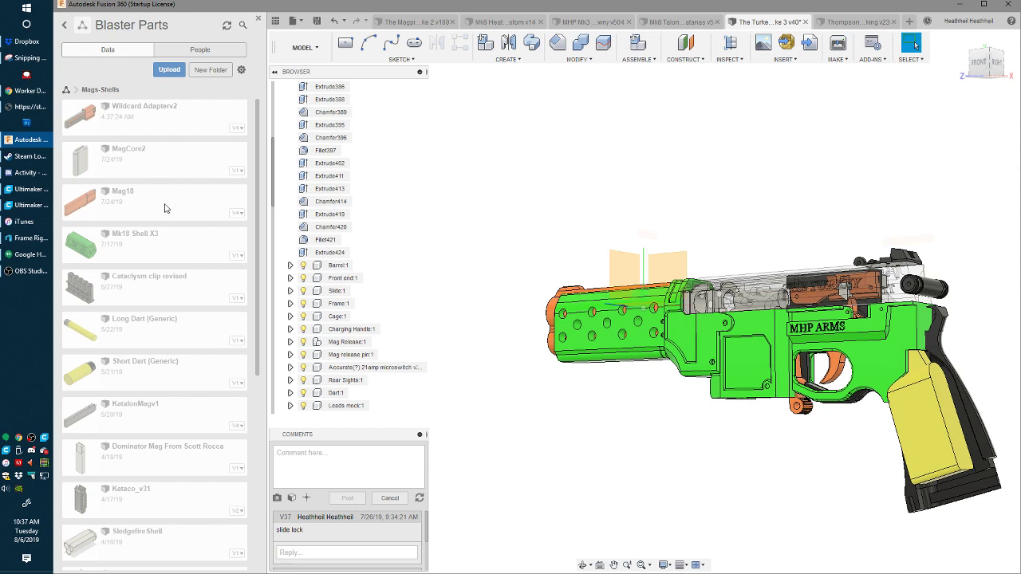
{"action": "scroll", "coordinate": [166, 214], "scroll_direction": "down", "scroll_amount": 2}
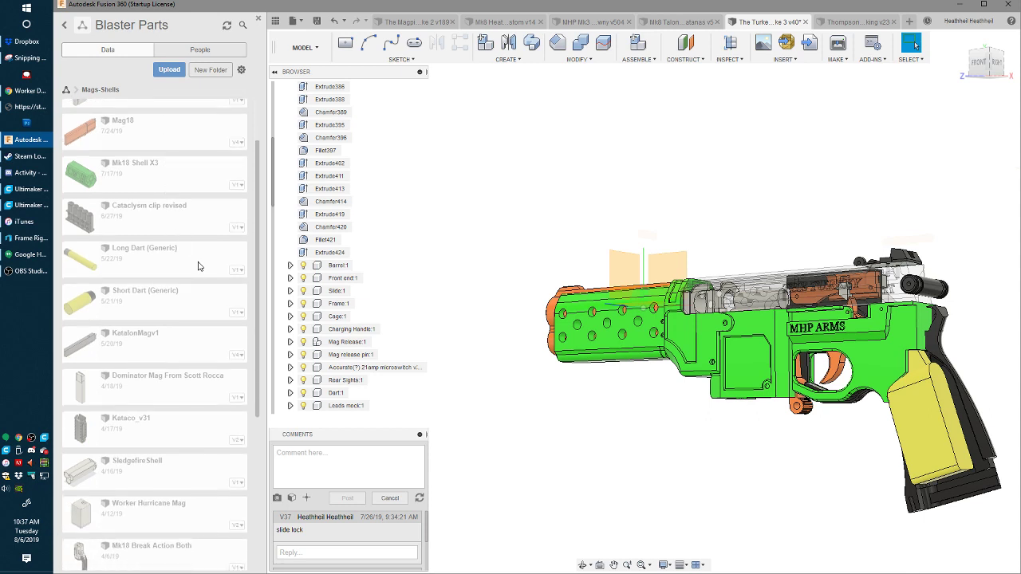
{"action": "scroll", "coordinate": [197, 246], "scroll_direction": "down", "scroll_amount": 4}
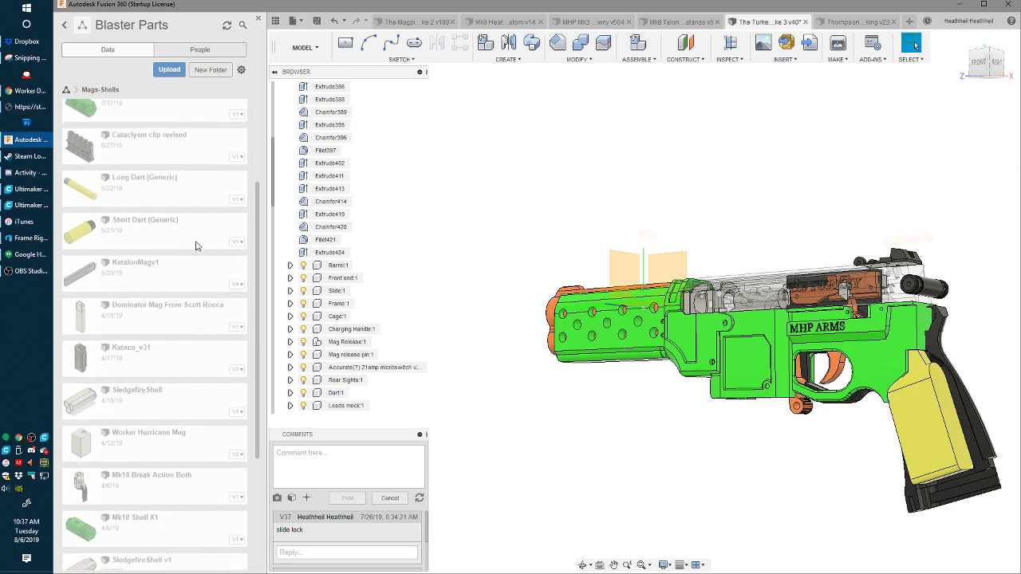
{"action": "scroll", "coordinate": [197, 245], "scroll_direction": "down", "scroll_amount": 3}
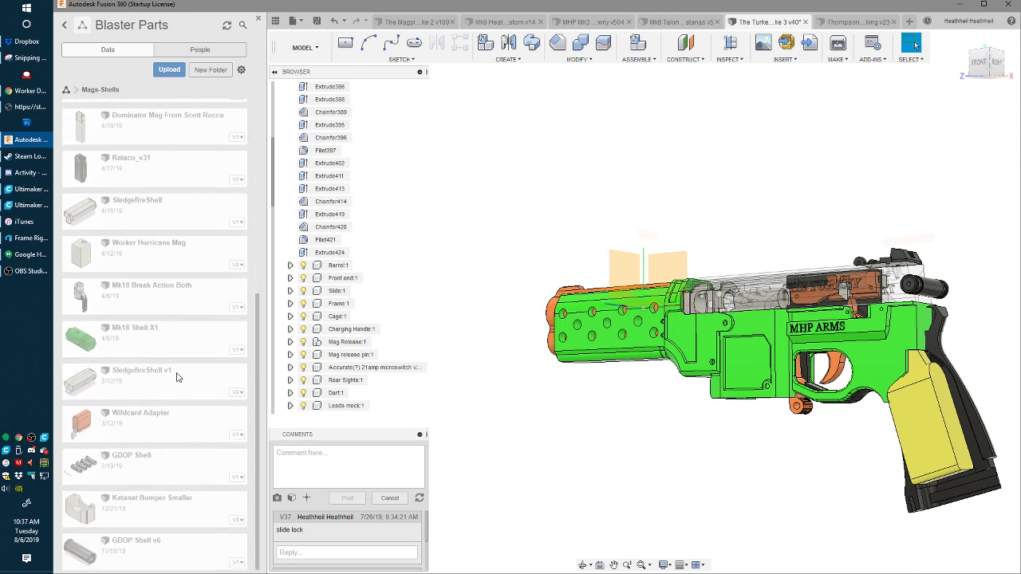
{"action": "scroll", "coordinate": [177, 377], "scroll_direction": "up", "scroll_amount": 8}
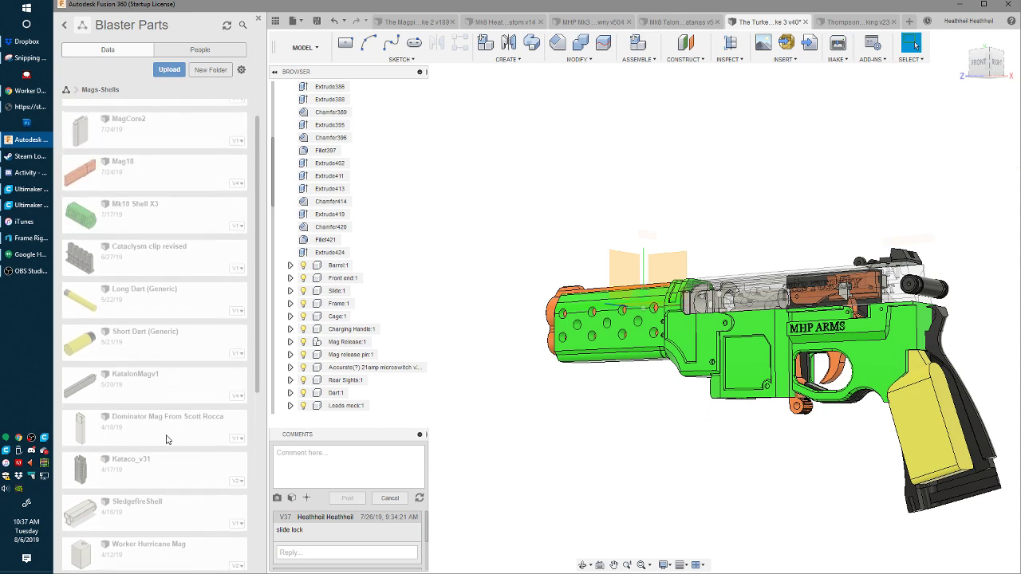
{"action": "right_click", "coordinate": [169, 440]}
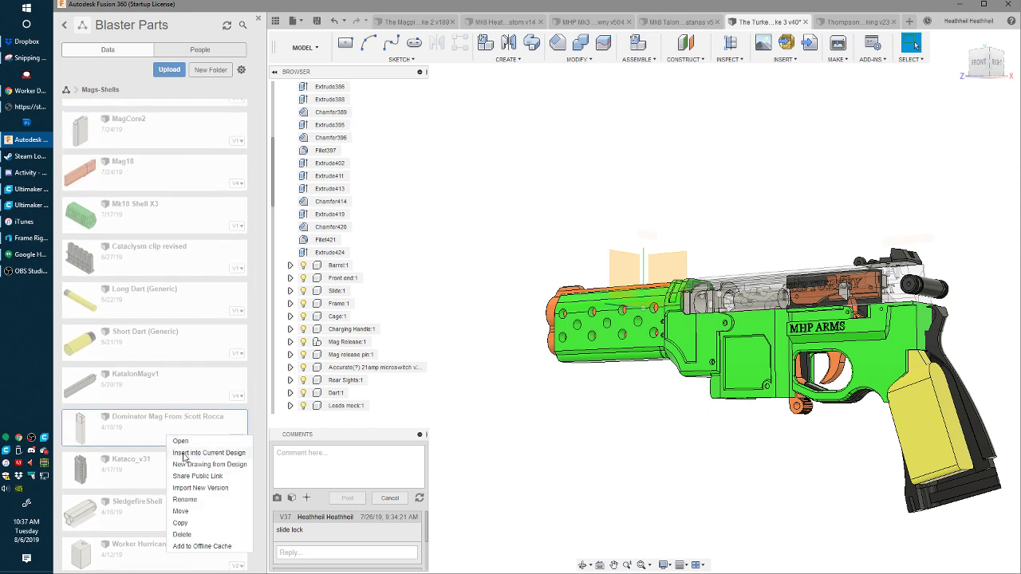
{"action": "left_click", "coordinate": [185, 453]}
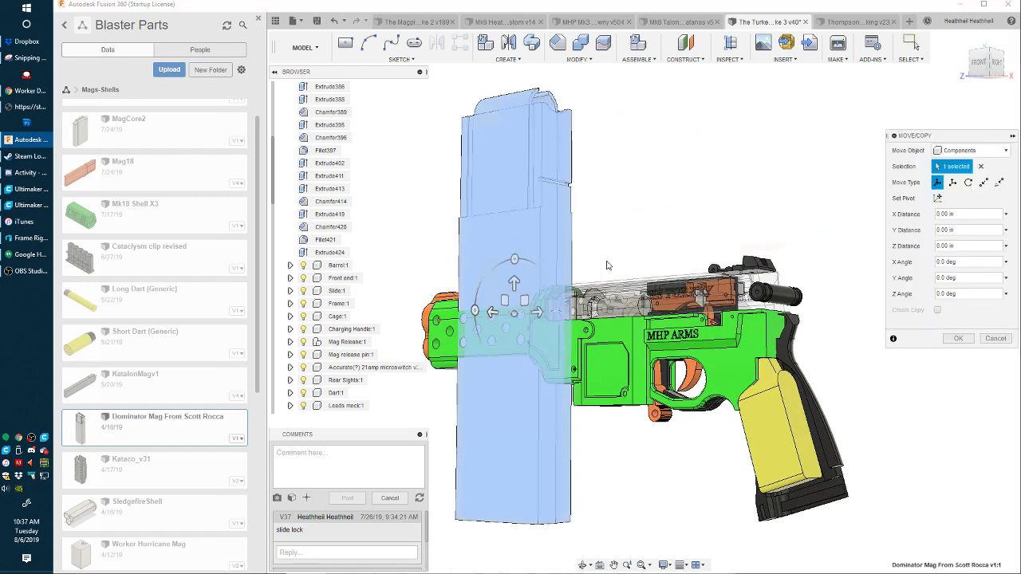
- Move the inserted magazine freehand into the frame's magazine well, about 4.59 in along X and -6.14 in along Y
{"action": "left_click_drag", "start_coordinate": [484, 224], "coordinate": [604, 446]}
{"action": "middle_click_drag", "start_coordinate": [604, 446], "coordinate": [603, 491], "text": "shift"}
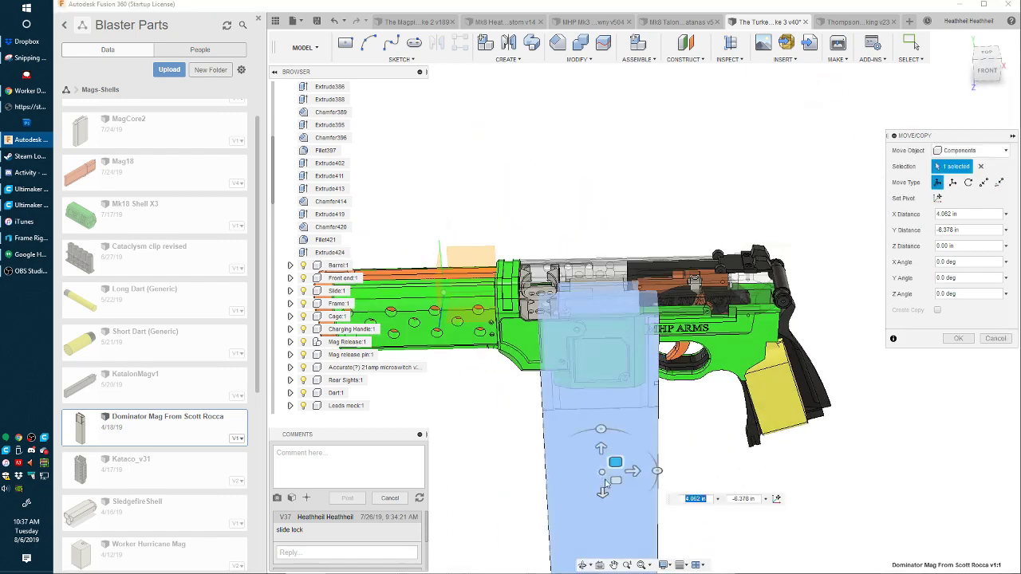
{"action": "left_click_drag", "start_coordinate": [615, 464], "coordinate": [622, 439]}
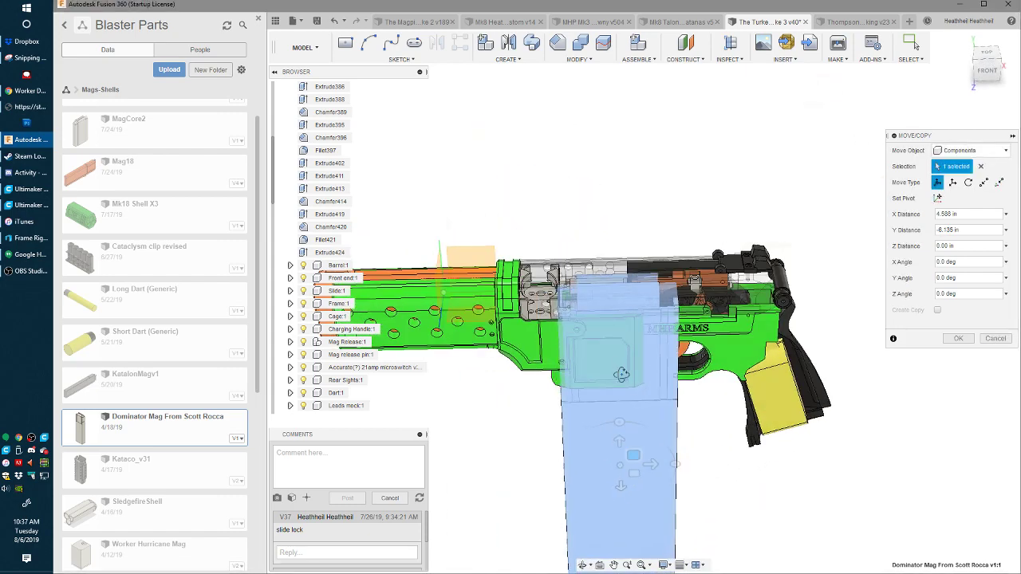
{"action": "middle_click_drag", "start_coordinate": [622, 439], "coordinate": [583, 294], "text": "shift"}
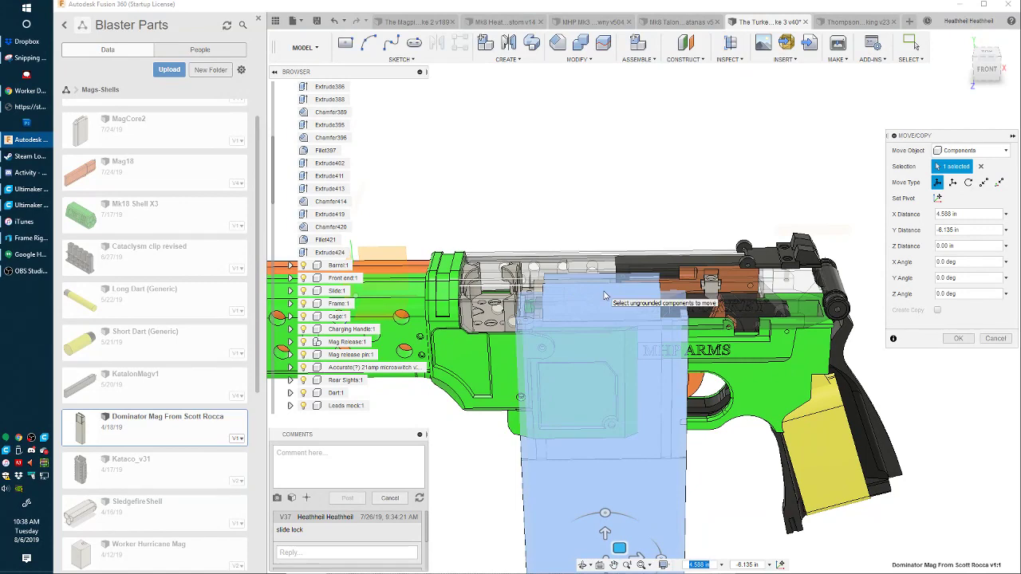
- Shift the inserted magazine freehand along Z to line it up with the frame's width and finish the move
{"action": "middle_click_drag", "start_coordinate": [594, 250], "coordinate": [669, 367], "text": "shift"}
{"action": "scroll", "coordinate": [650, 415], "scroll_direction": "down", "scroll_amount": 4}
{"action": "middle_click_drag", "start_coordinate": [630, 462], "coordinate": [678, 391]}
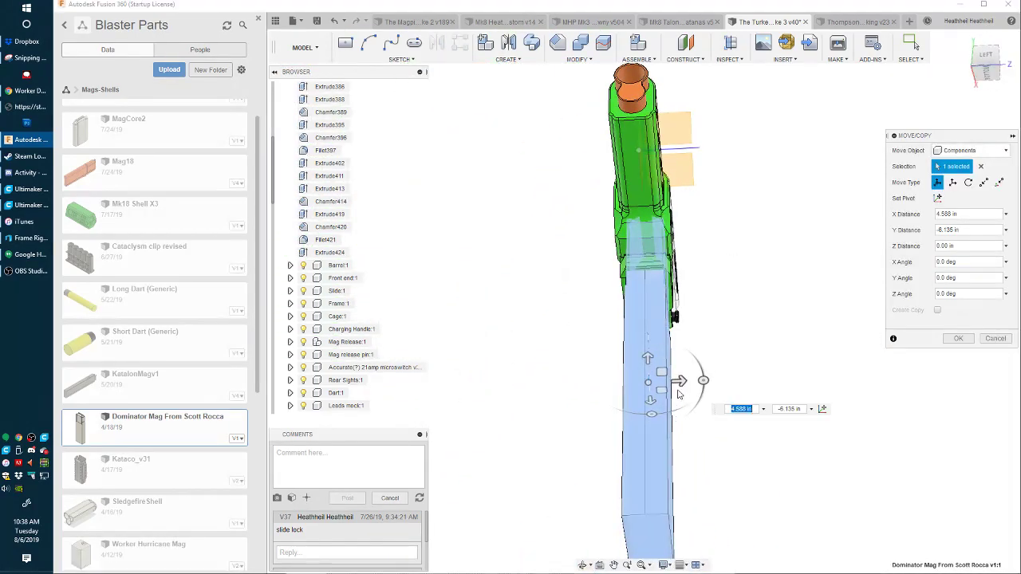
{"action": "left_click_drag", "start_coordinate": [678, 378], "coordinate": [695, 380]}
{"action": "middle_click_drag", "start_coordinate": [695, 381], "coordinate": [691, 217], "text": "shift"}
{"action": "scroll", "coordinate": [667, 215], "scroll_direction": "up", "scroll_amount": 5}
{"action": "left_click_drag", "start_coordinate": [628, 162], "coordinate": [636, 156]}
{"action": "middle_click_drag", "start_coordinate": [636, 156], "coordinate": [643, 254], "text": "shift"}
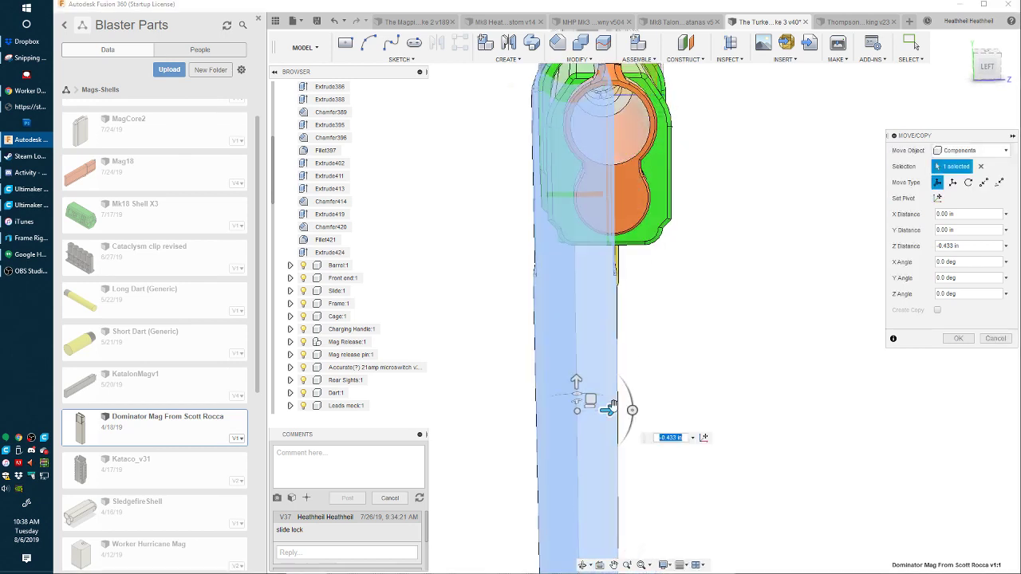
{"action": "left_click_drag", "start_coordinate": [617, 405], "coordinate": [635, 405]}
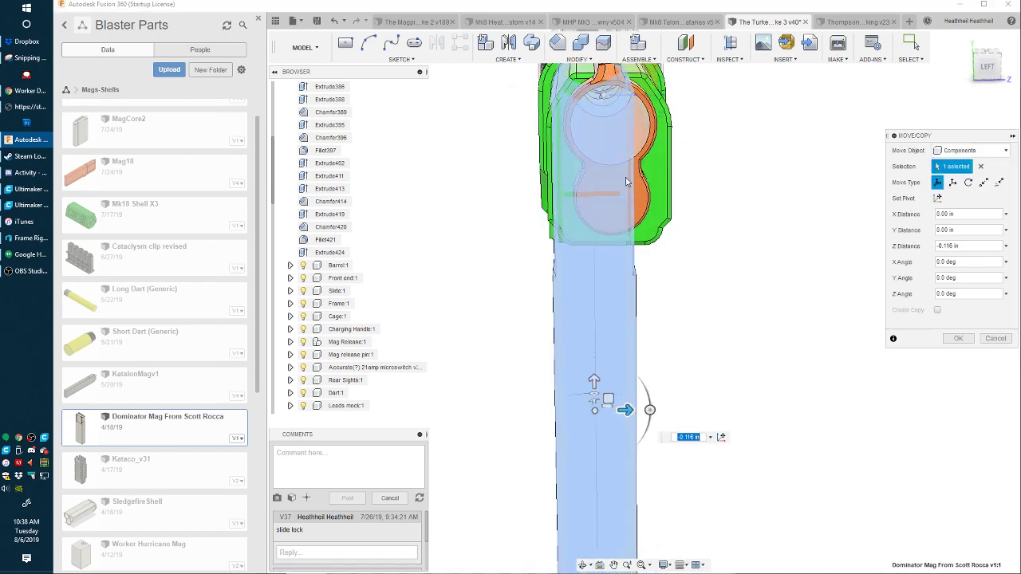
{"action": "middle_click_drag", "start_coordinate": [626, 182], "coordinate": [641, 230], "text": "shift"}
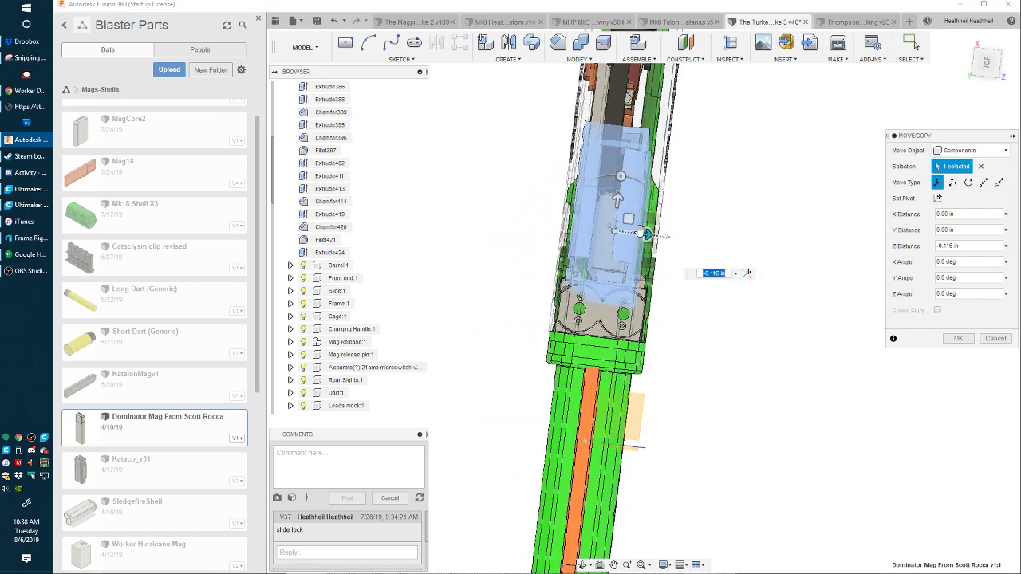
{"action": "left_click_drag", "start_coordinate": [646, 232], "coordinate": [651, 240]}
{"action": "middle_click_drag", "start_coordinate": [653, 242], "coordinate": [322, 339], "text": "shift"}
{"action": "key", "text": "Return"}
- Hide the Slide component to expose the upper end of the magazine
{"action": "scroll", "coordinate": [321, 340], "scroll_direction": "down", "scroll_amount": 10}
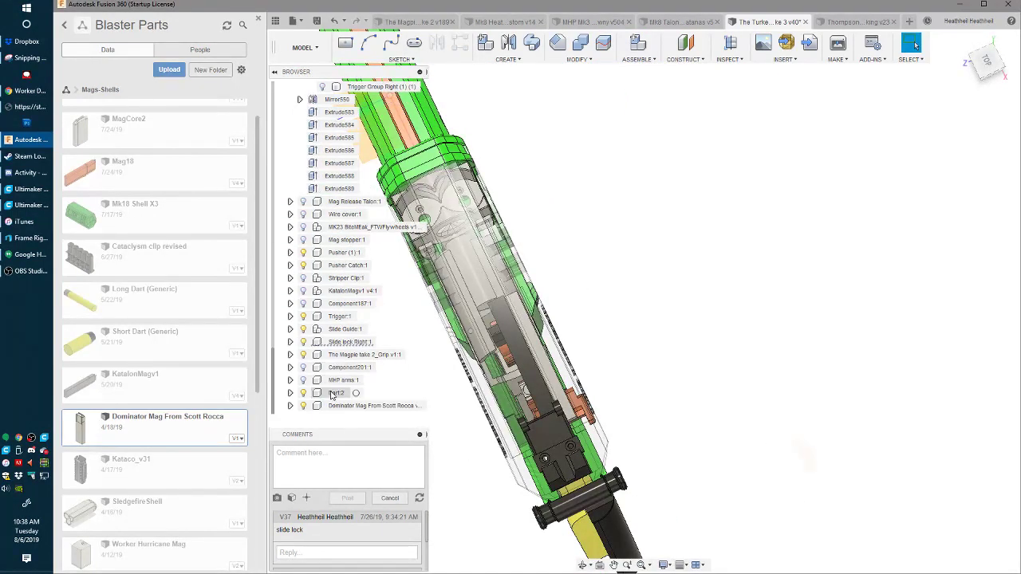
{"action": "middle_click_drag", "start_coordinate": [600, 216], "coordinate": [798, 199]}
{"action": "scroll", "coordinate": [798, 199], "scroll_direction": "up", "scroll_amount": 2}
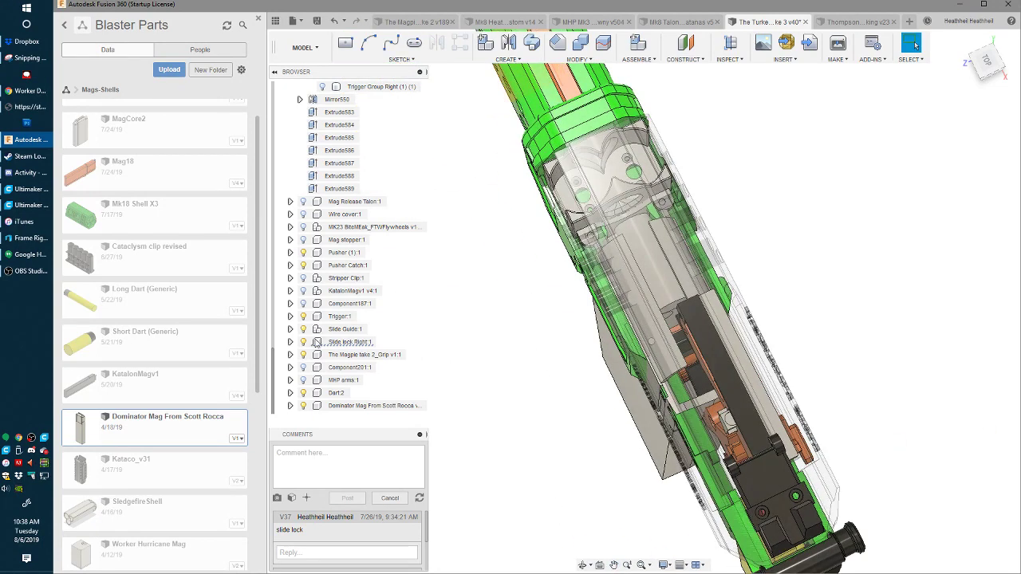
{"action": "scroll", "coordinate": [313, 228], "scroll_direction": "up", "scroll_amount": 4}
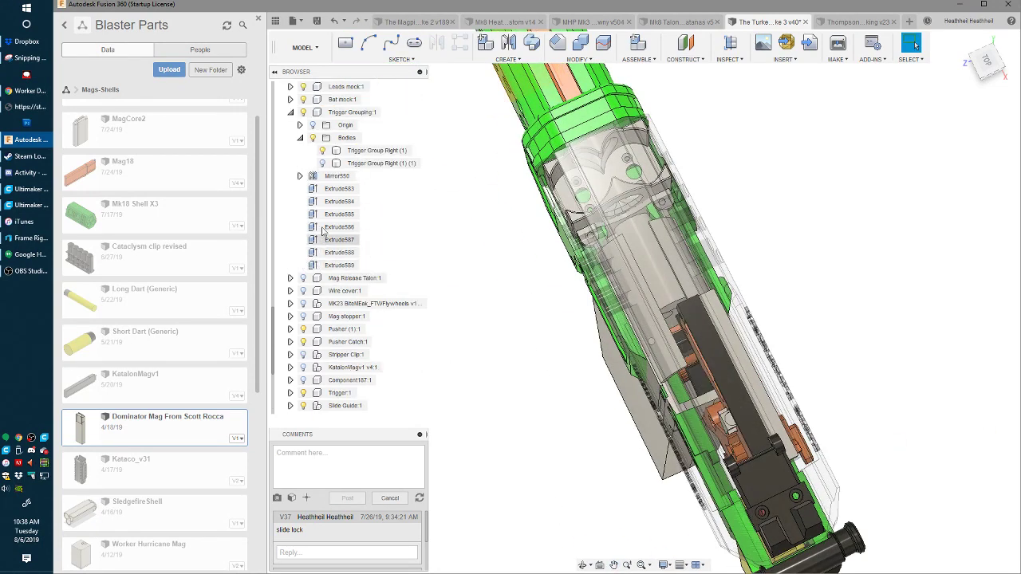
{"action": "scroll", "coordinate": [317, 160], "scroll_direction": "up", "scroll_amount": 2}
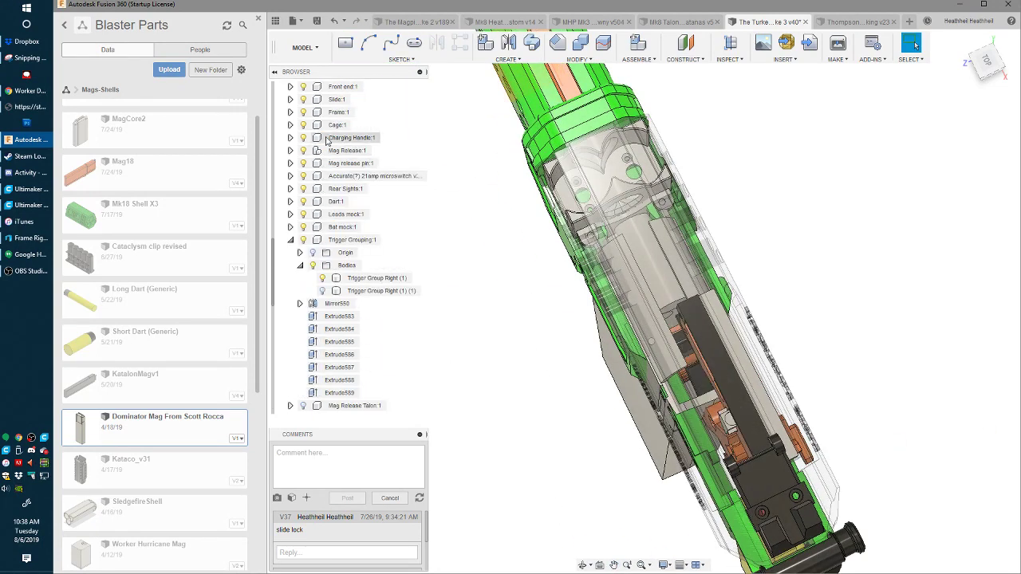
{"action": "scroll", "coordinate": [327, 141], "scroll_direction": "up", "scroll_amount": 1}
{"action": "left_click", "coordinate": [304, 112]}
- Move the magazine body sideways freehand by about -0.12 in along Y to align it with the frame and barrel
{"action": "middle_click_drag", "start_coordinate": [730, 275], "coordinate": [711, 261], "text": "shift"}
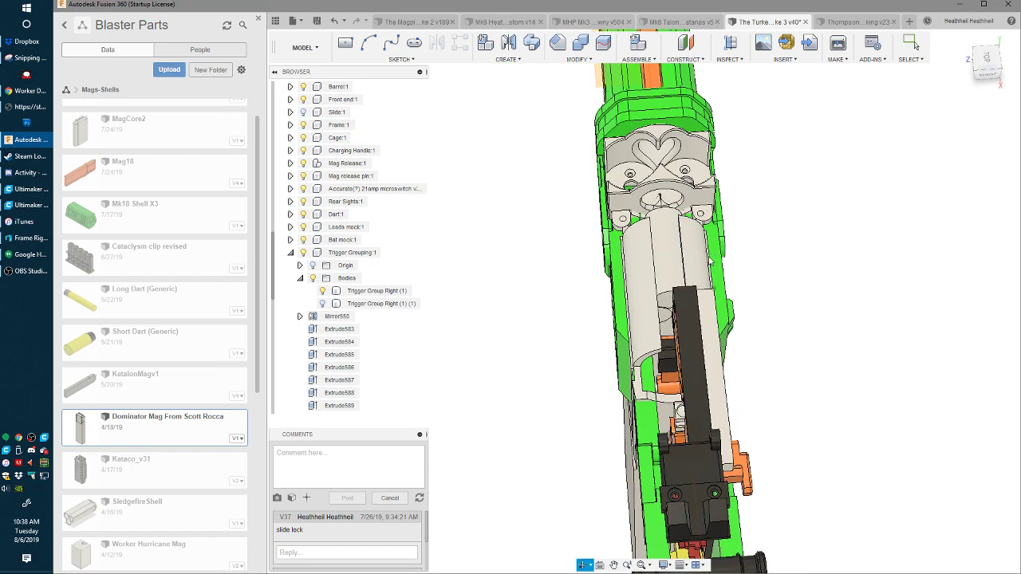
{"action": "scroll", "coordinate": [710, 262], "scroll_direction": "up", "scroll_amount": 2}
{"action": "key", "text": "m"}
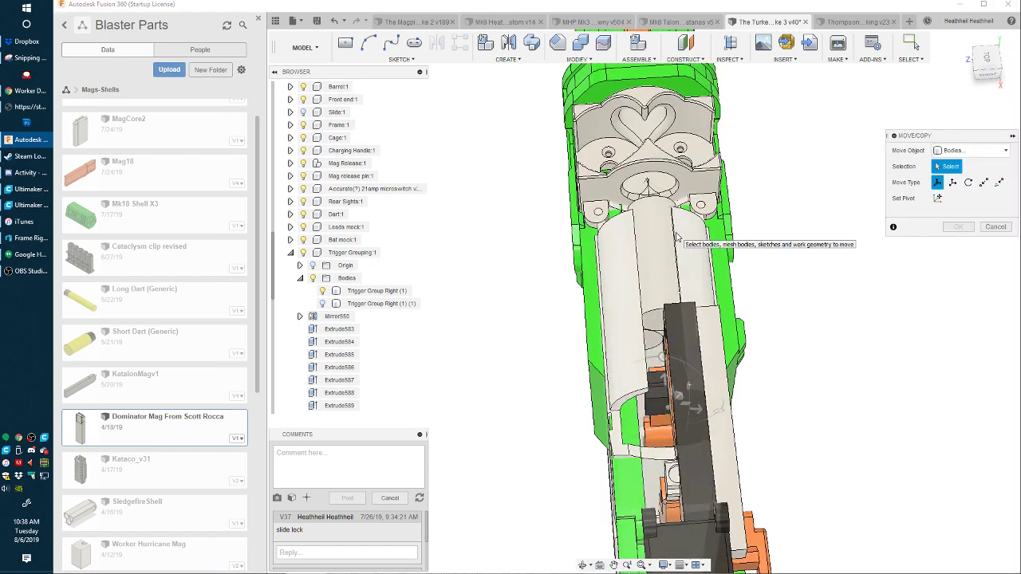
{"action": "left_click", "coordinate": [675, 211]}
{"action": "middle_click_drag", "start_coordinate": [676, 213], "coordinate": [661, 292], "text": "shift"}
{"action": "left_click", "coordinate": [938, 199]}
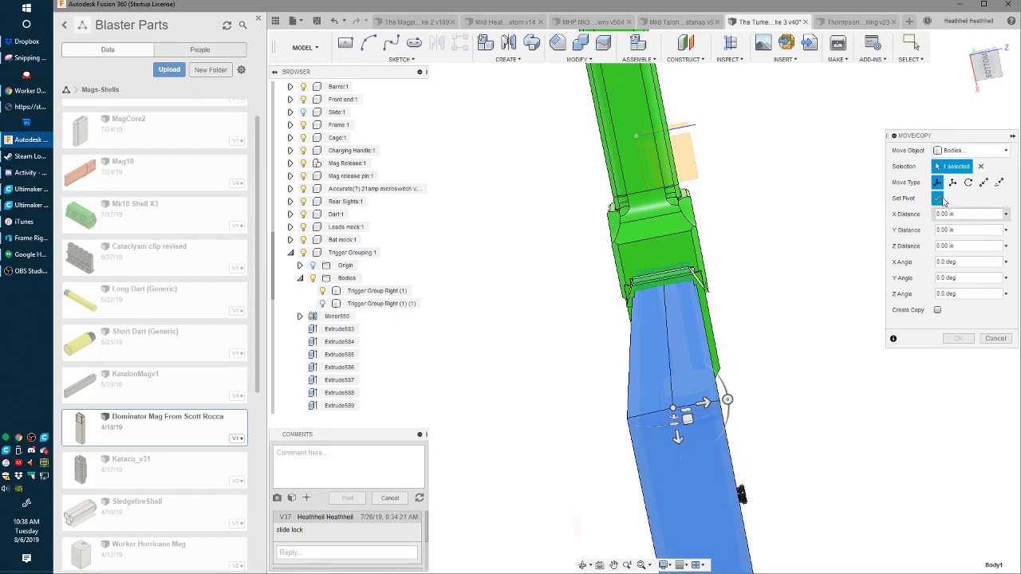
{"action": "left_click", "coordinate": [937, 199]}
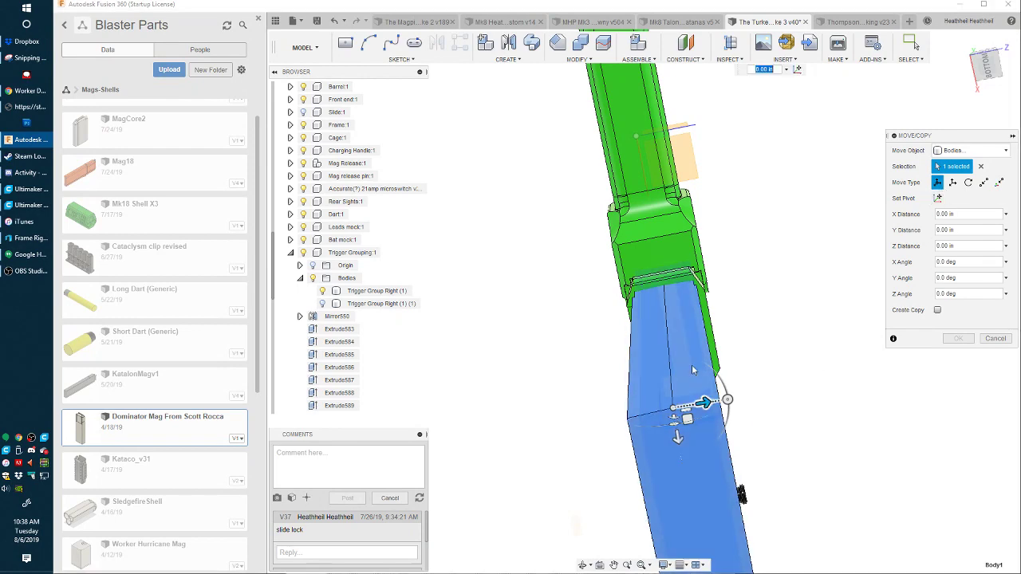
{"action": "middle_click_drag", "start_coordinate": [727, 398], "coordinate": [690, 328], "text": "shift"}
{"action": "scroll", "coordinate": [649, 513], "scroll_direction": "down", "scroll_amount": 4}
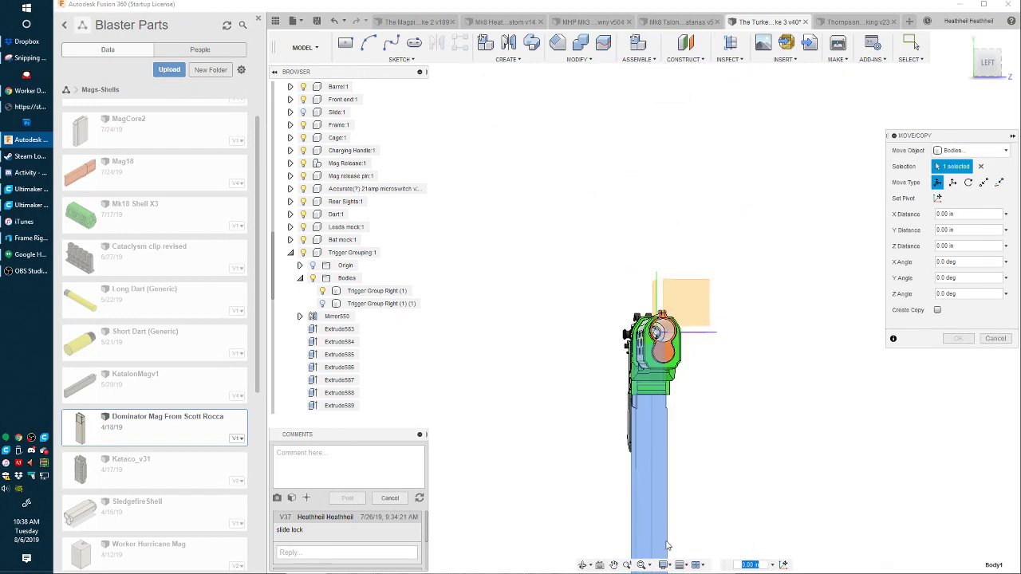
{"action": "middle_click_drag", "start_coordinate": [666, 542], "coordinate": [637, 465]}
{"action": "left_click_drag", "start_coordinate": [636, 475], "coordinate": [630, 476]}
{"action": "scroll", "coordinate": [613, 212], "scroll_direction": "up", "scroll_amount": 4}
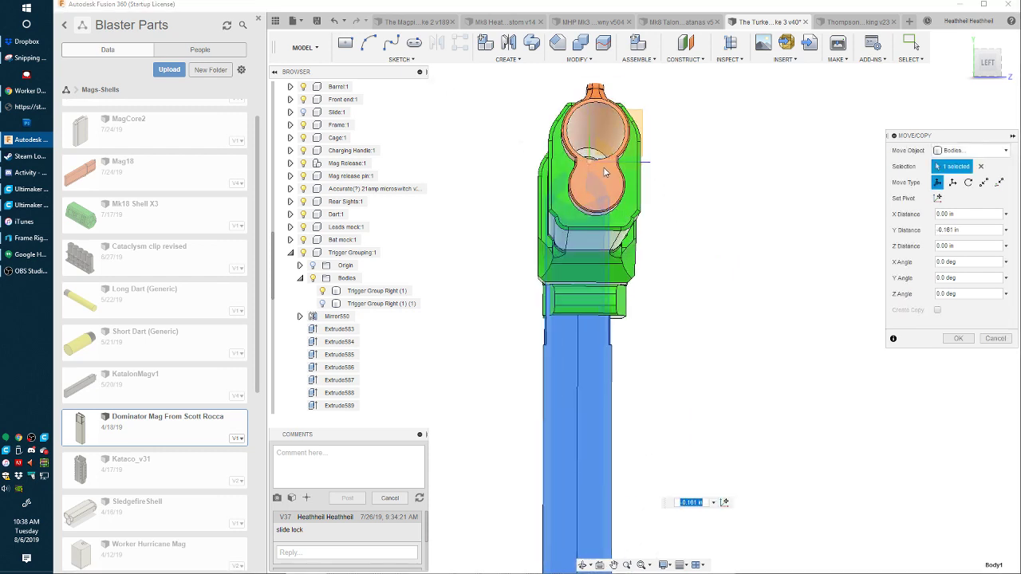
{"action": "middle_click_drag", "start_coordinate": [605, 201], "coordinate": [599, 285]}
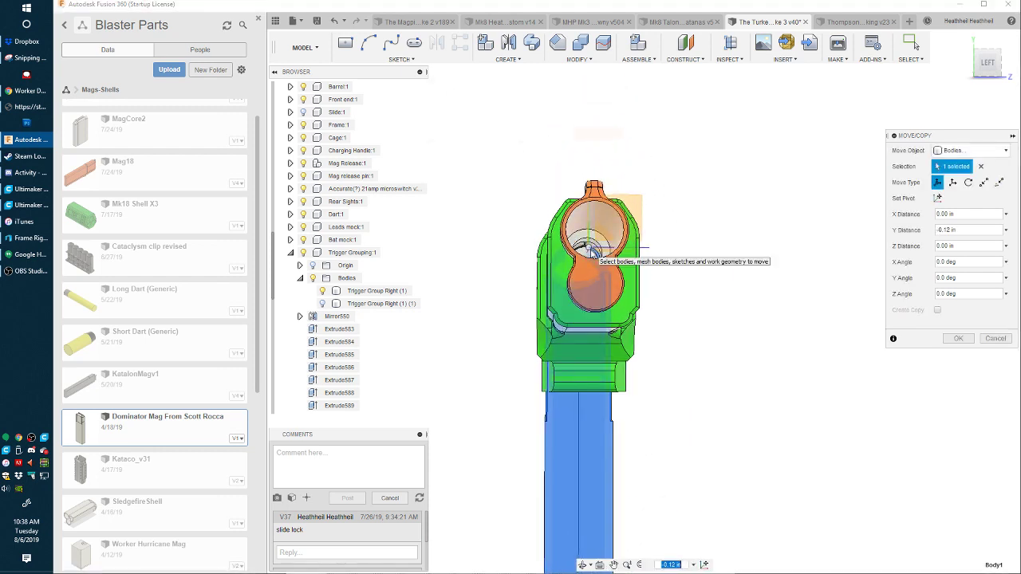
{"action": "left_click", "coordinate": [913, 44]}
- View the model from the front of the barrel and switch the camera to orthographic projection
{"action": "scroll", "coordinate": [603, 398], "scroll_direction": "down", "scroll_amount": 4}
{"action": "middle_click_drag", "start_coordinate": [604, 401], "coordinate": [622, 296], "text": "shift"}
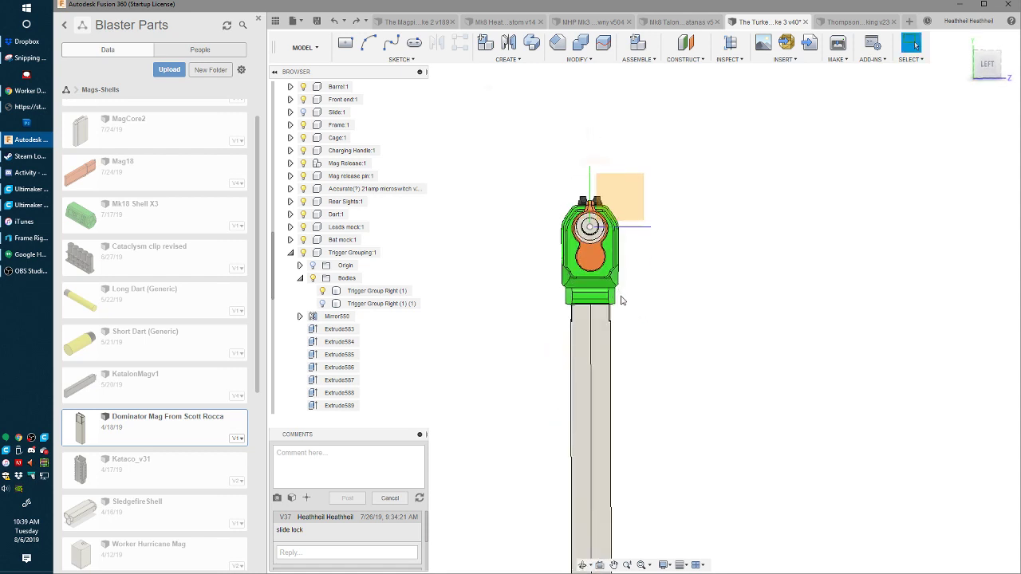
{"action": "left_click", "coordinate": [990, 60]}
{"action": "right_click", "coordinate": [990, 60]}
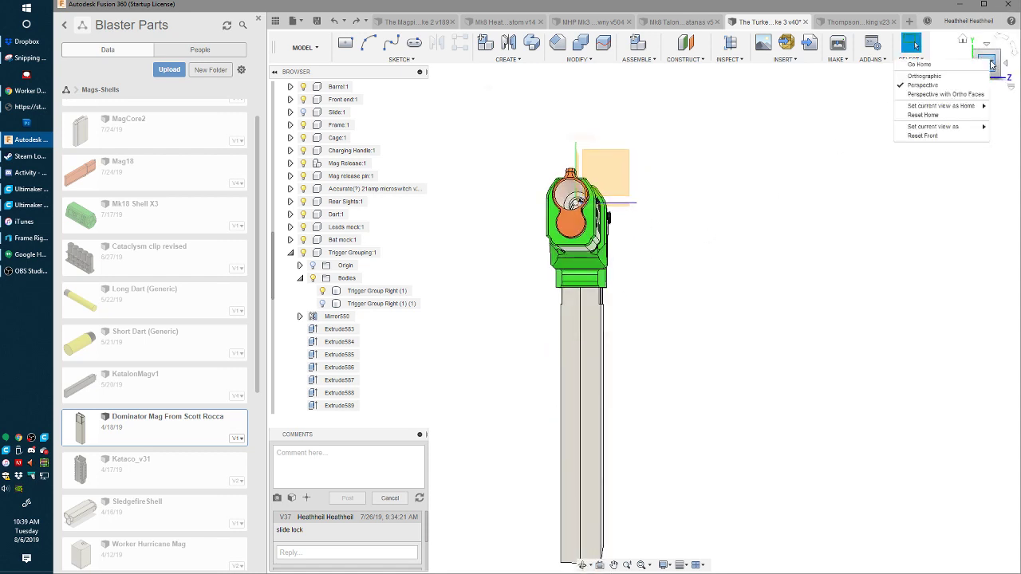
{"action": "left_click", "coordinate": [983, 76]}
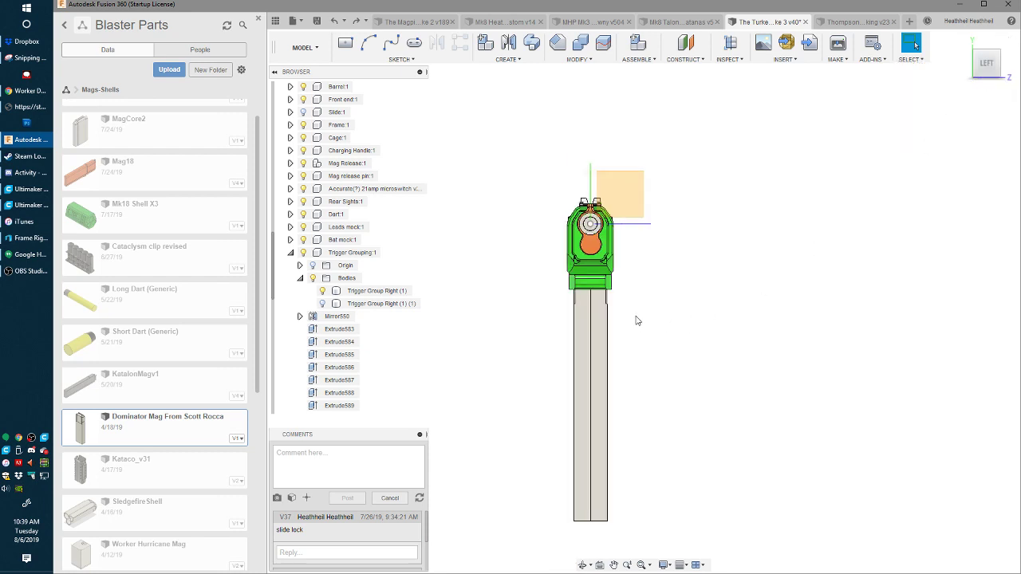
- Place the move pivot at the magazine body's lower end and shift the body sideways freehand to centre it in the frame
{"action": "key", "text": "m"}
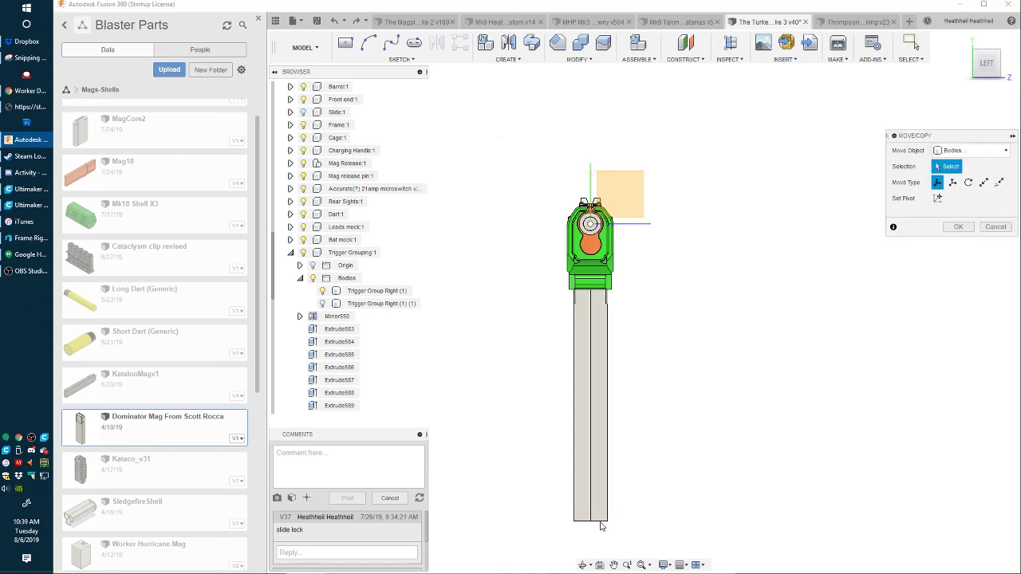
{"action": "left_click", "coordinate": [594, 527]}
{"action": "middle_click_drag", "start_coordinate": [592, 542], "coordinate": [595, 430], "text": "shift"}
{"action": "left_click", "coordinate": [938, 198]}
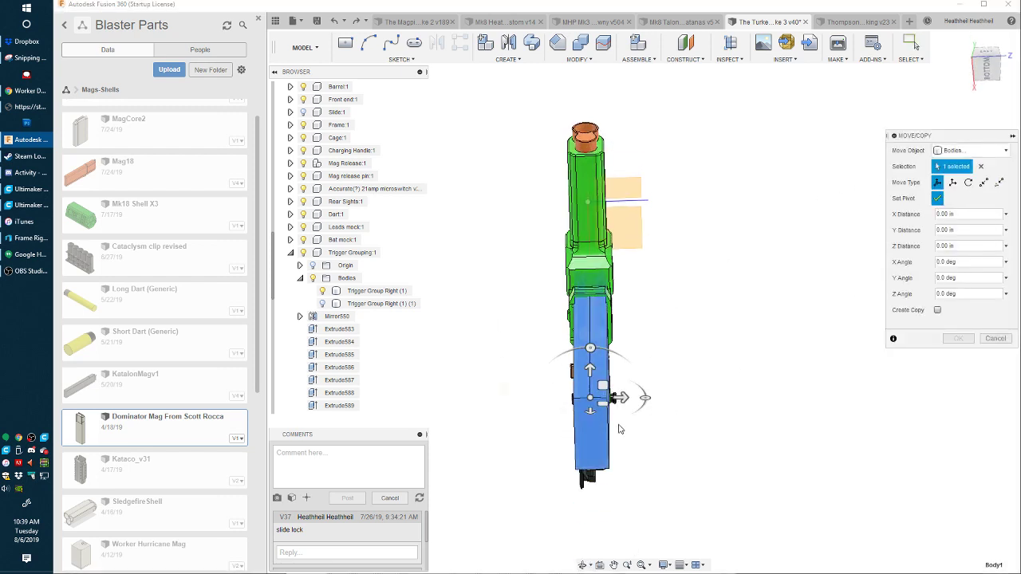
{"action": "left_click_drag", "start_coordinate": [591, 397], "coordinate": [636, 431]}
{"action": "left_click", "coordinate": [940, 198]}
{"action": "middle_click_drag", "start_coordinate": [630, 376], "coordinate": [622, 486], "text": "shift"}
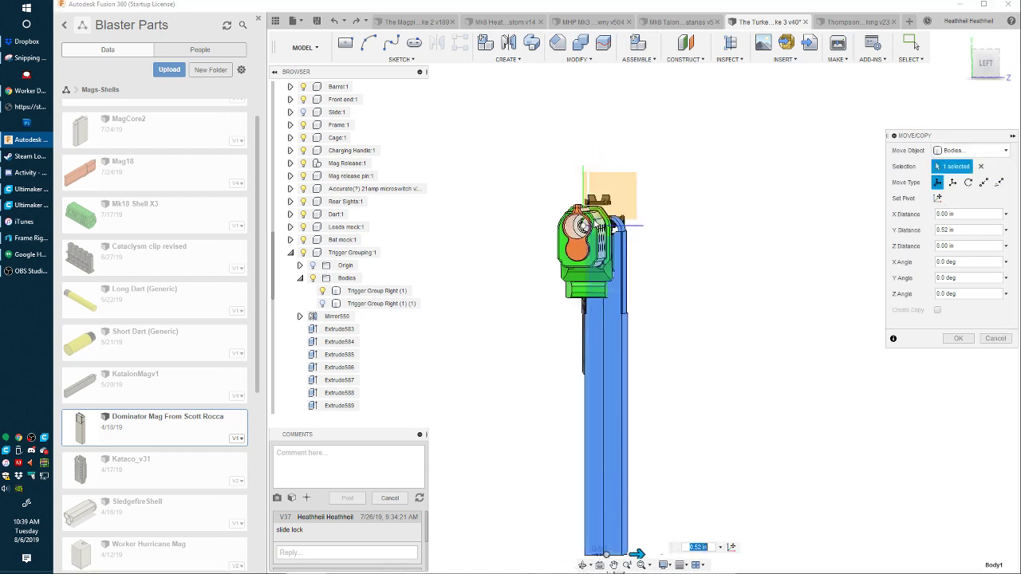
{"action": "scroll", "coordinate": [583, 224], "scroll_direction": "up", "scroll_amount": 3}
{"action": "left_click_drag", "start_coordinate": [625, 223], "coordinate": [606, 224]}
{"action": "middle_click_drag", "start_coordinate": [645, 256], "coordinate": [646, 324], "text": "shift"}
{"action": "key", "text": "Return"}
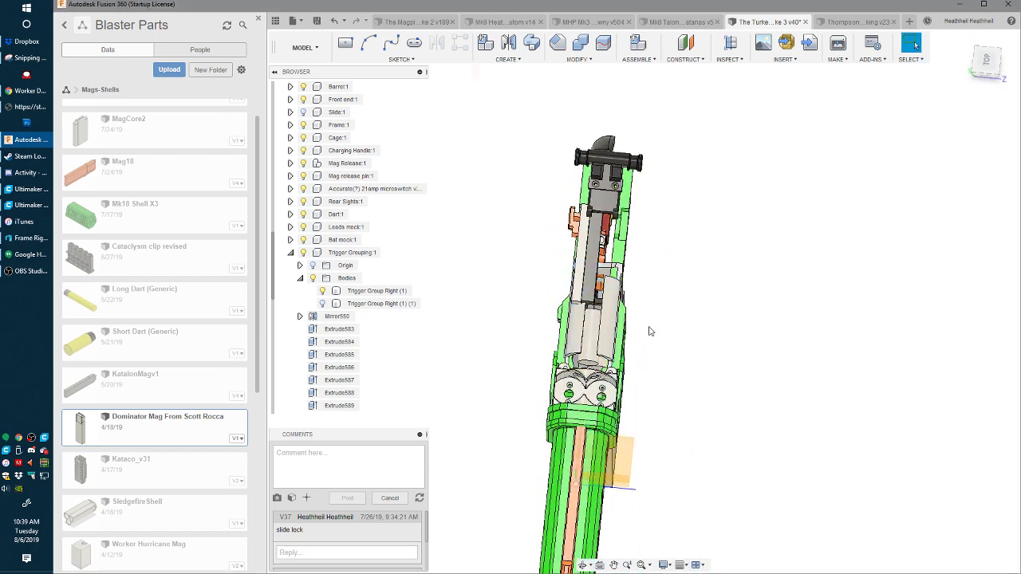
- Select the magazine's two parallel rear faces near the trigger guard and start moving them
{"action": "scroll", "coordinate": [602, 363], "scroll_direction": "up", "scroll_amount": 5}
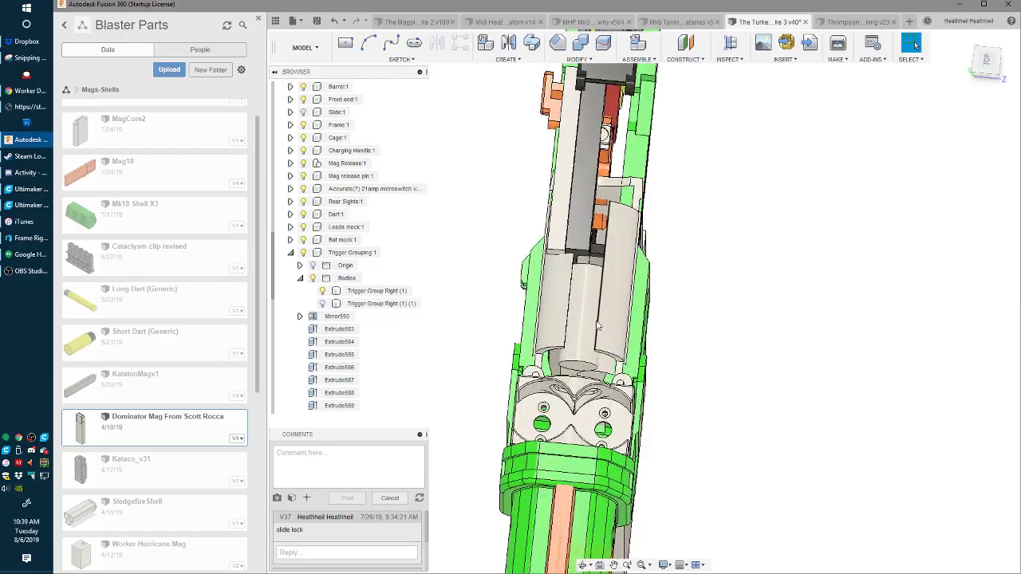
{"action": "middle_click_drag", "start_coordinate": [586, 303], "coordinate": [766, 389], "text": "shift"}
{"action": "scroll", "coordinate": [732, 377], "scroll_direction": "down", "scroll_amount": 5}
{"action": "left_click", "coordinate": [772, 392]}
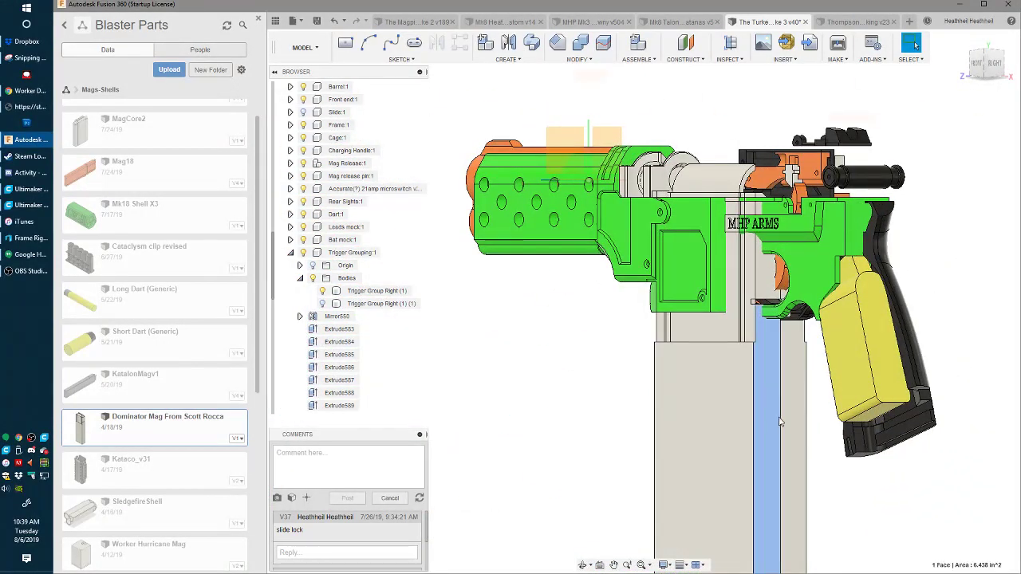
{"action": "left_click", "coordinate": [768, 277]}
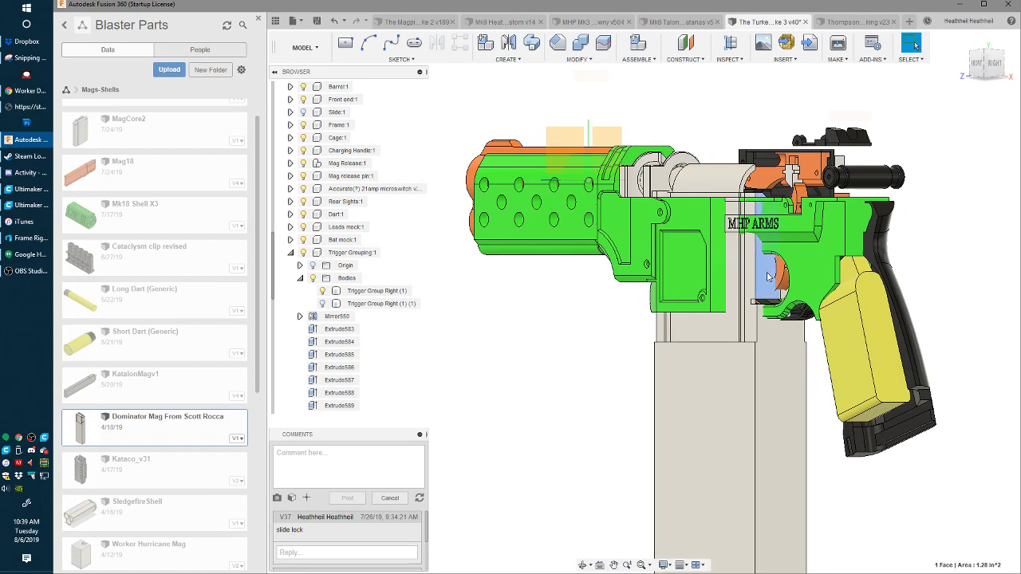
{"action": "left_click", "coordinate": [771, 366], "text": "ctrl"}
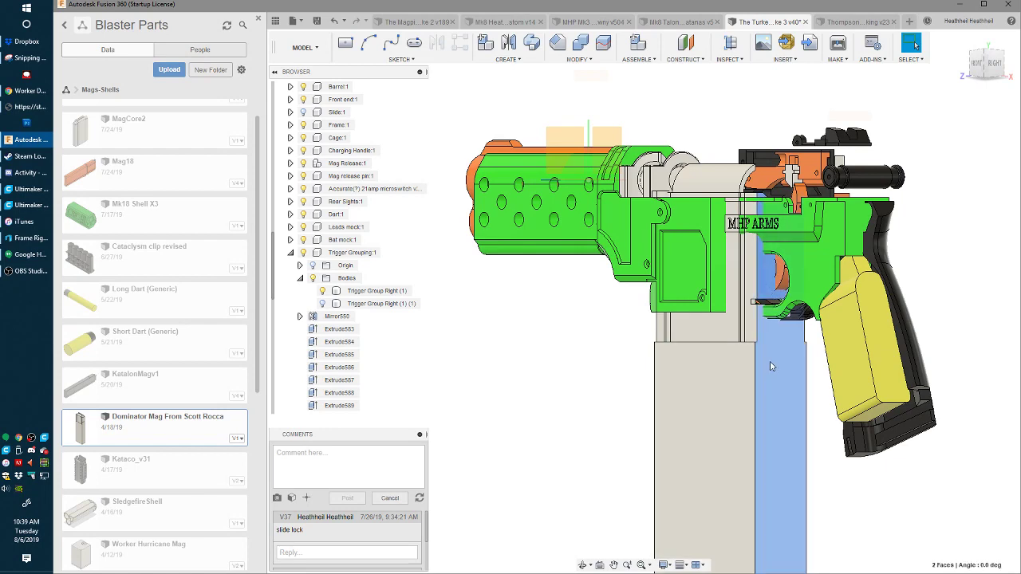
{"action": "middle_click_drag", "start_coordinate": [770, 366], "coordinate": [802, 357], "text": "shift"}
{"action": "key", "text": "m"}
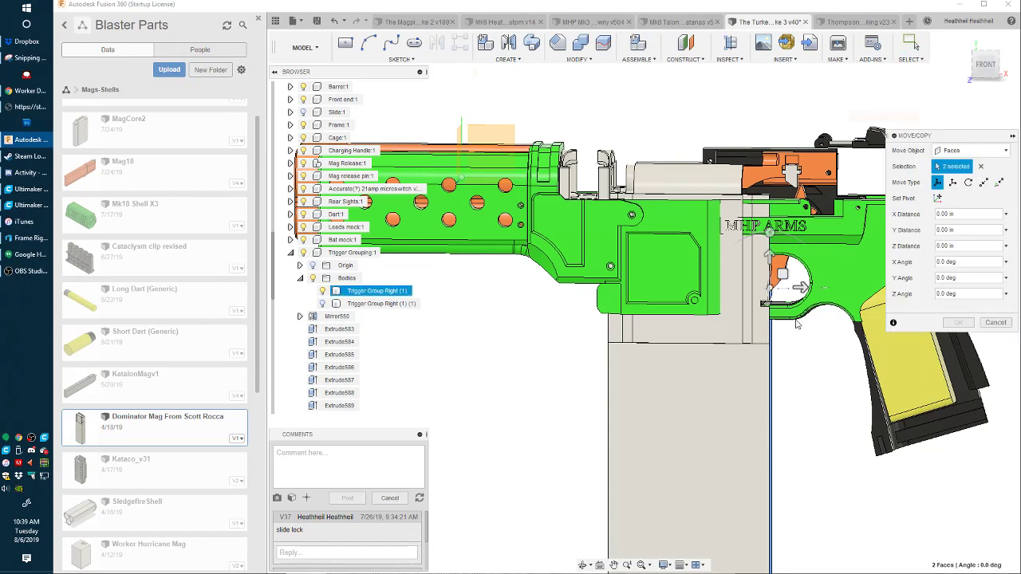
- Move the two selected rear faces of the magazine about -1.331 in along Z
{"action": "left_click_drag", "start_coordinate": [800, 287], "coordinate": [734, 300]}
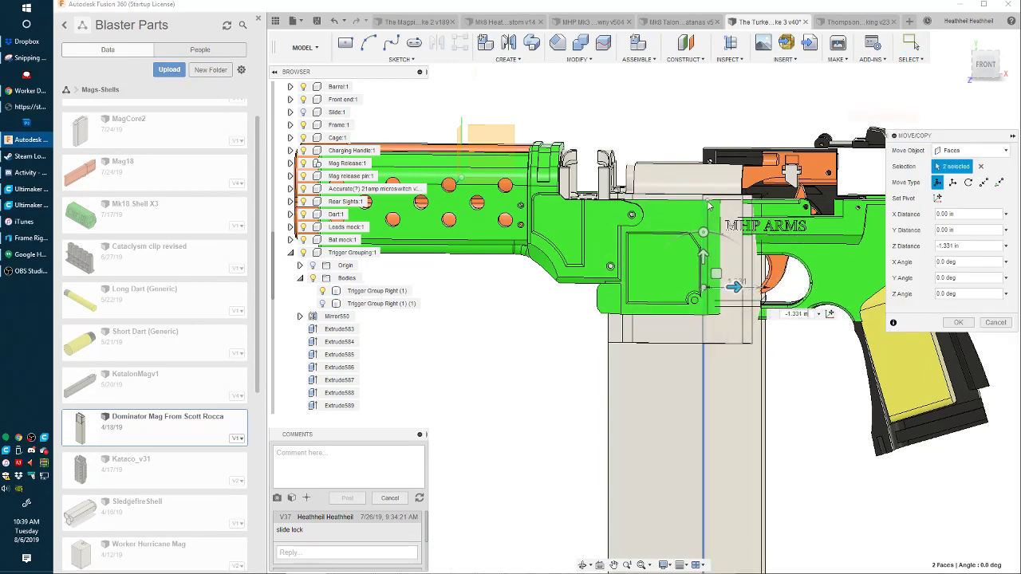
{"action": "key", "text": "Return"}
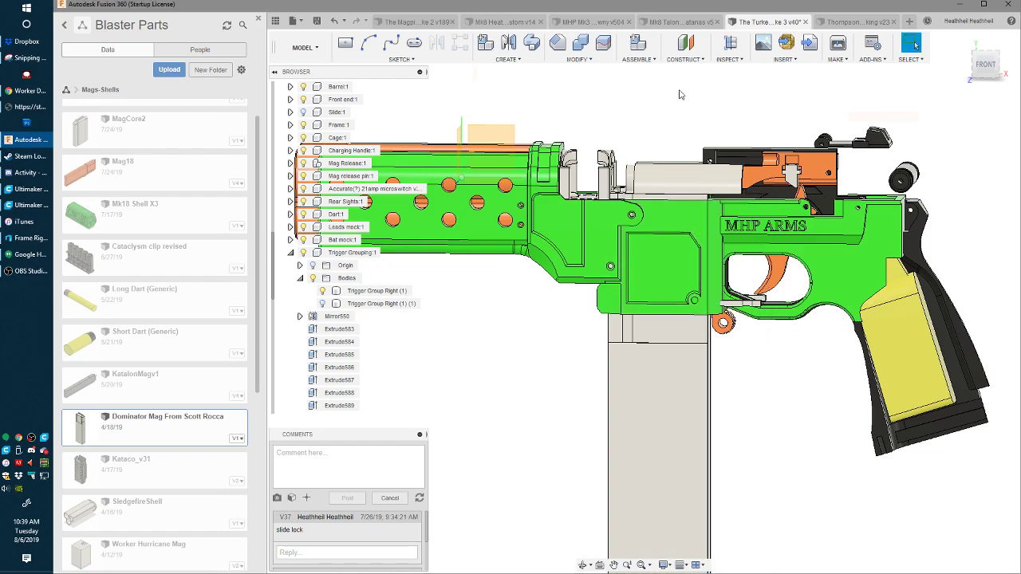
- Move the two rear end faces of the magazine's upper feed section about -0.662 in along Z
{"action": "middle_click_drag", "start_coordinate": [687, 120], "coordinate": [550, 172], "text": "shift"}
{"action": "scroll", "coordinate": [738, 166], "scroll_direction": "up", "scroll_amount": 3}
{"action": "scroll", "coordinate": [743, 184], "scroll_direction": "up", "scroll_amount": 3}
{"action": "scroll", "coordinate": [751, 186], "scroll_direction": "down", "scroll_amount": 3}
{"action": "middle_click_drag", "start_coordinate": [685, 192], "coordinate": [419, 276], "text": "shift"}
{"action": "scroll", "coordinate": [803, 224], "scroll_direction": "up", "scroll_amount": 3}
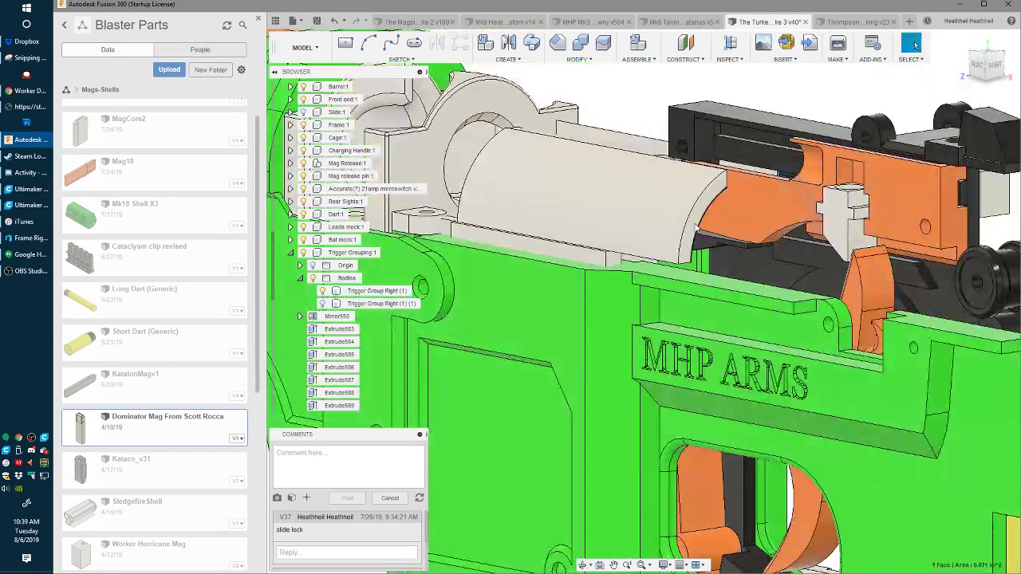
{"action": "left_click", "coordinate": [694, 224], "text": "ctrl"}
{"action": "scroll", "coordinate": [694, 223], "scroll_direction": "down", "scroll_amount": 3}
{"action": "middle_click_drag", "start_coordinate": [695, 225], "coordinate": [701, 279], "text": "shift"}
{"action": "key", "text": "m"}
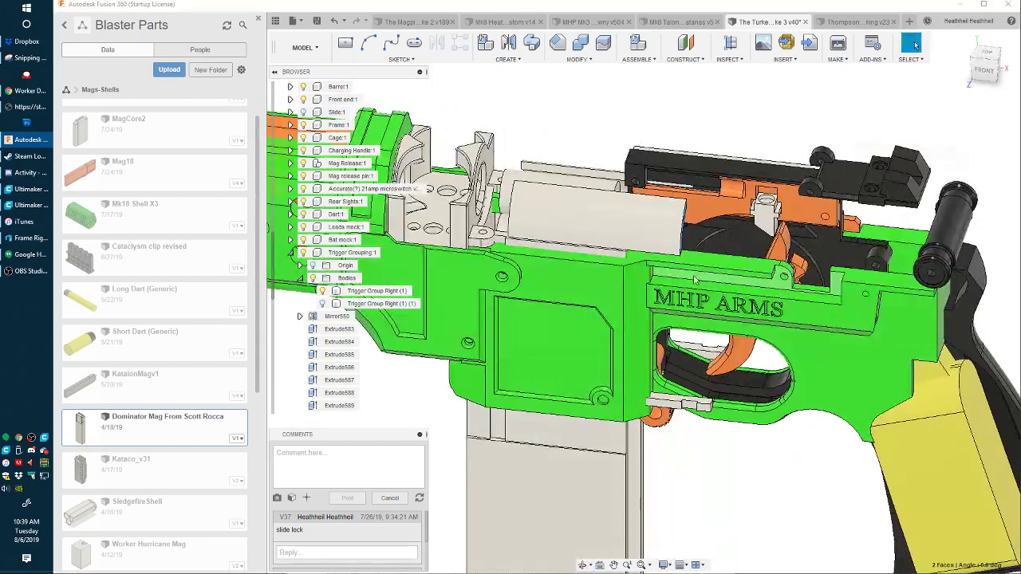
{"action": "left_click_drag", "start_coordinate": [715, 231], "coordinate": [634, 262]}
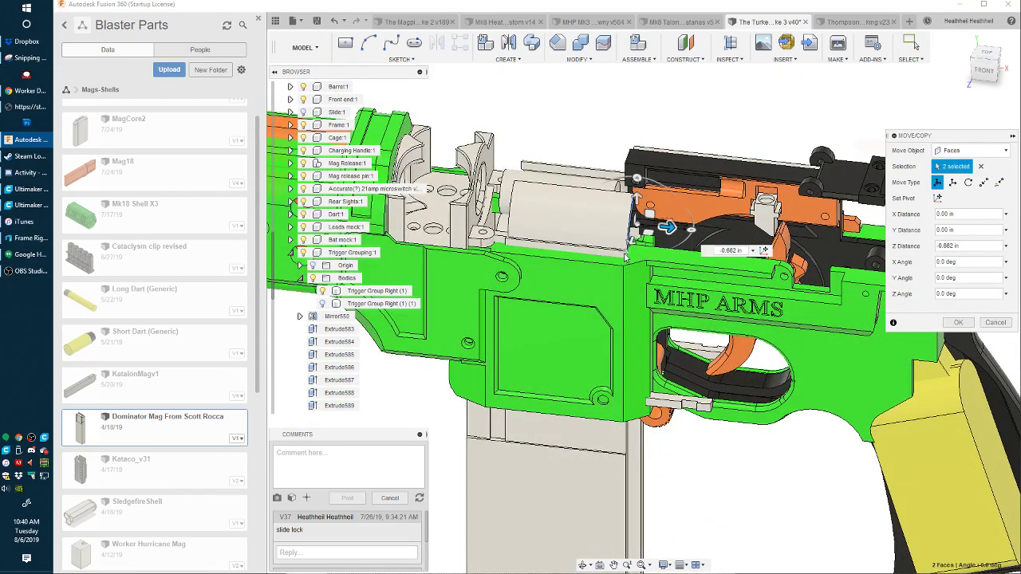
{"action": "key", "text": "Return"}
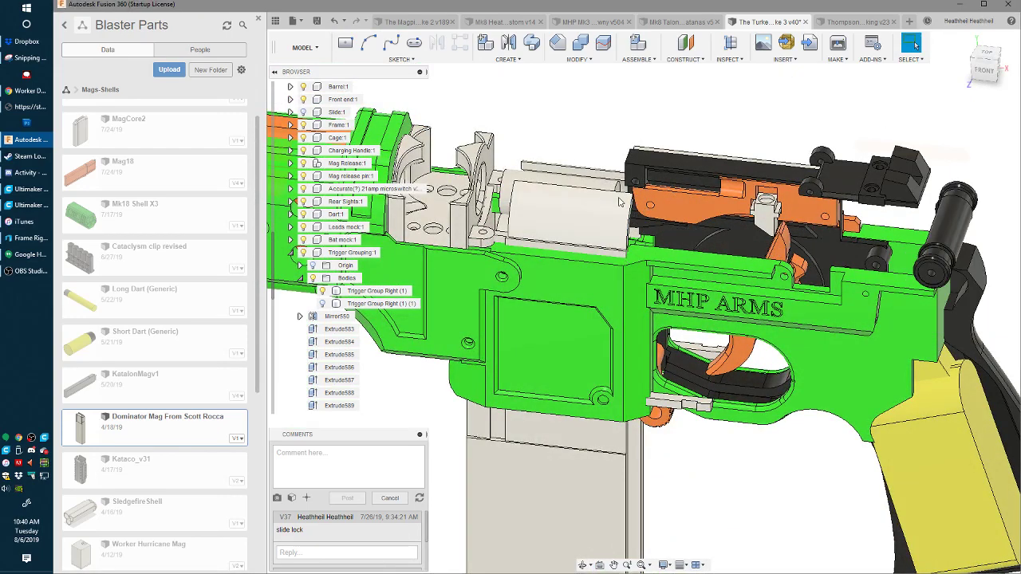
- Move the whole magazine body about -0.181 in along X, toward the flywheel cage
{"action": "mouse_move", "coordinate": [621, 202]}
{"action": "middle_mouse_down", "text": "shift"}
{"action": "mouse_move", "coordinate": [614, 227]}
{"action": "mouse_move", "coordinate": [608, 210]}
{"action": "middle_mouse_up", "text": "shift"}
{"action": "scroll", "coordinate": [636, 232], "scroll_direction": "up", "scroll_amount": 3}
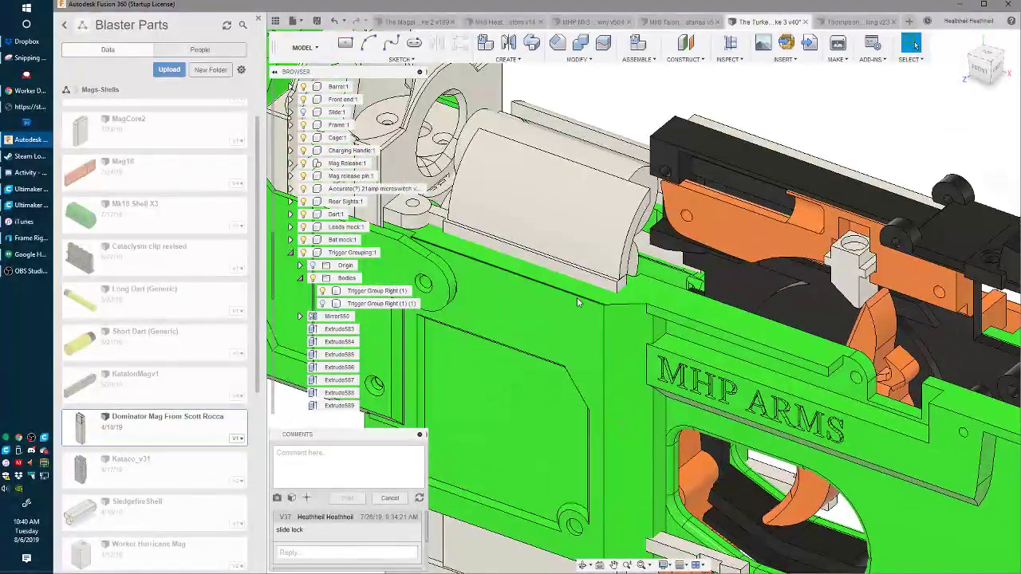
{"action": "middle_click_drag", "start_coordinate": [577, 297], "coordinate": [551, 283], "text": "shift"}
{"action": "key", "text": "m"}
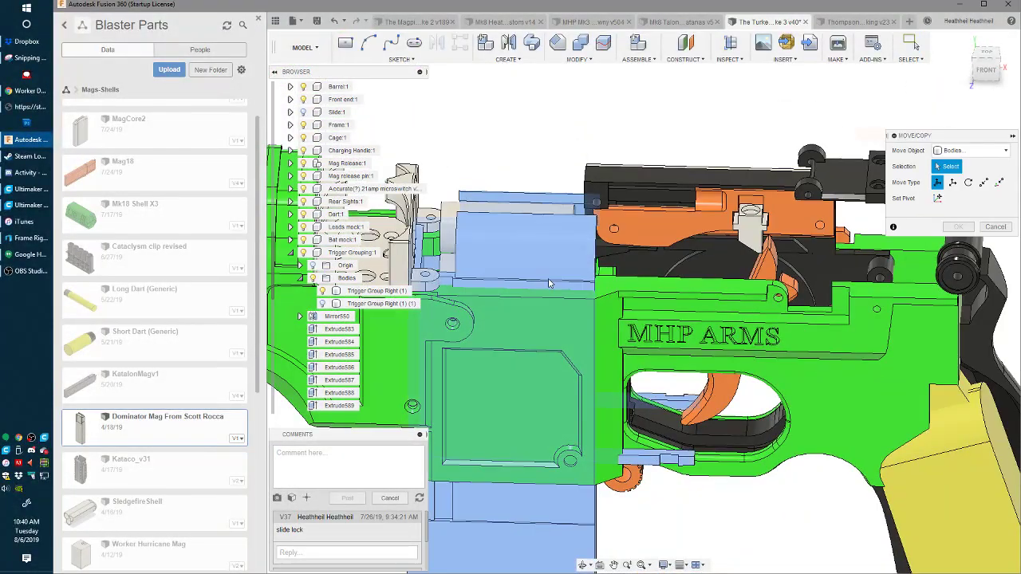
{"action": "left_click", "coordinate": [548, 283]}
{"action": "left_click_drag", "start_coordinate": [551, 279], "coordinate": [540, 280]}
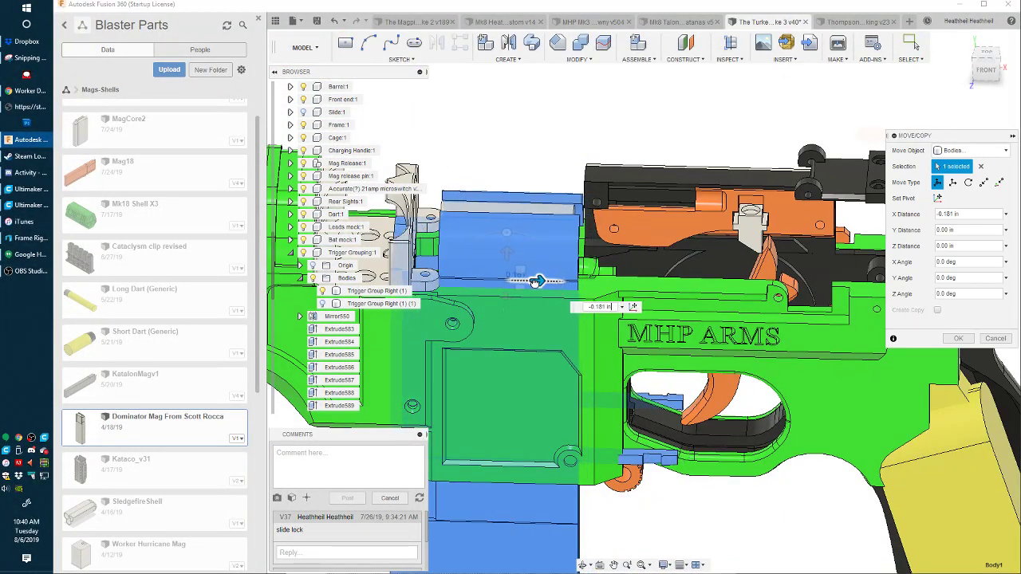
{"action": "key", "text": "Return"}
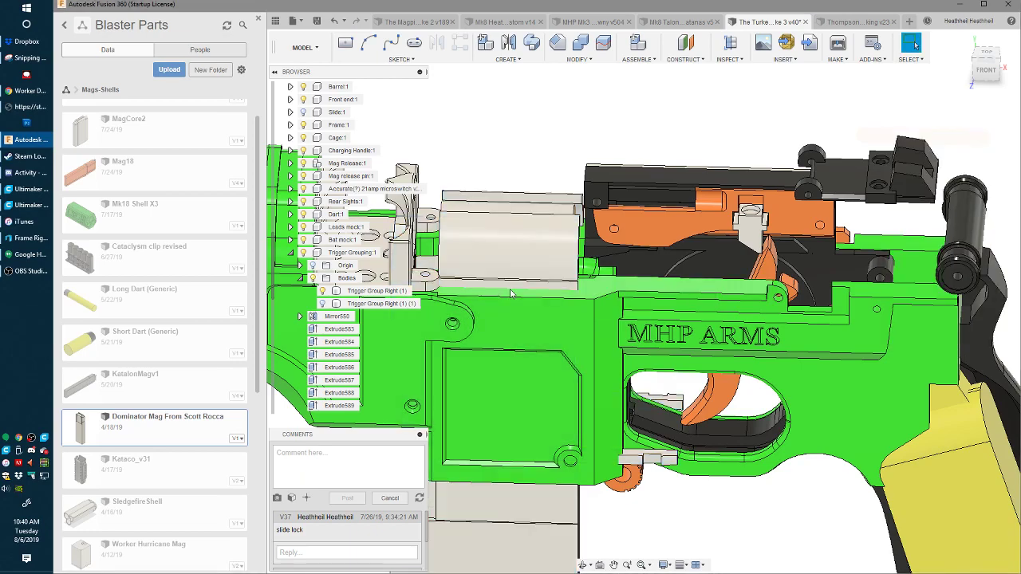
{"action": "middle_click_drag", "start_coordinate": [511, 295], "coordinate": [546, 203], "text": "shift"}
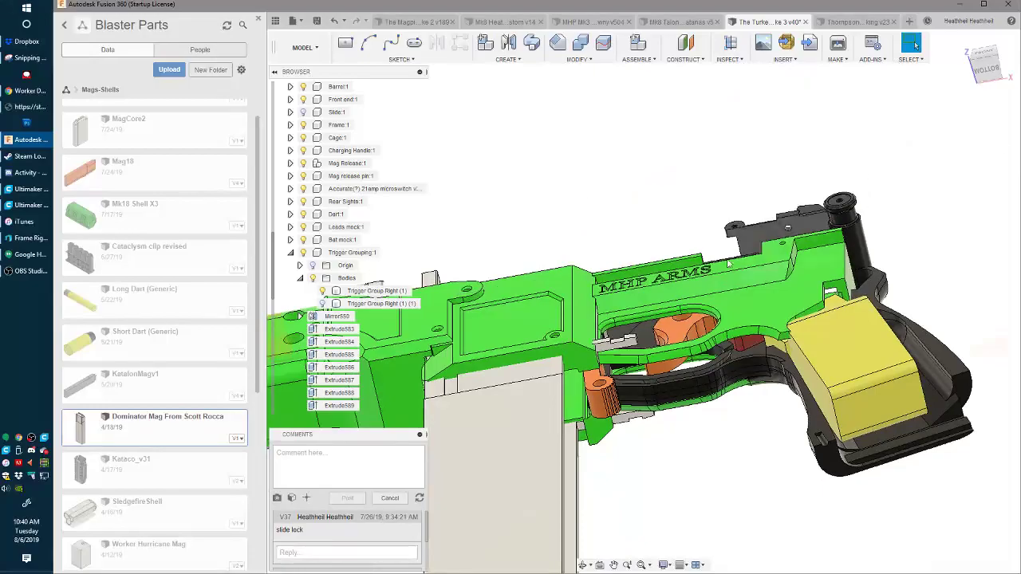
{"action": "middle_click_drag", "start_coordinate": [727, 264], "coordinate": [536, 259], "text": "shift"}
{"action": "key", "text": "e"}
{"action": "scroll", "coordinate": [678, 206], "scroll_direction": "up", "scroll_amount": 3}
{"action": "middle_click_drag", "start_coordinate": [678, 206], "coordinate": [738, 238], "text": "shift"}
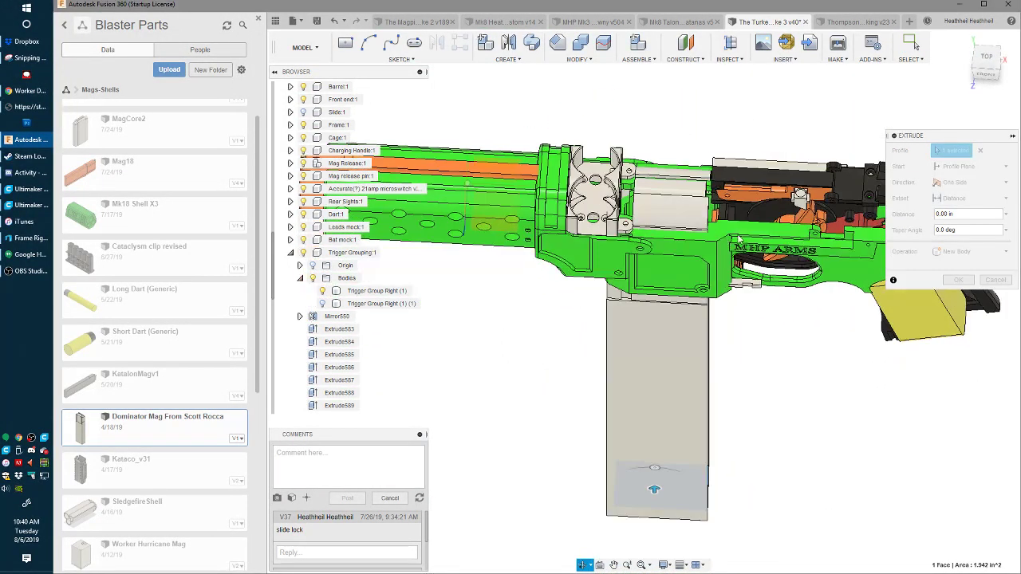
{"action": "left_click", "coordinate": [722, 234]}
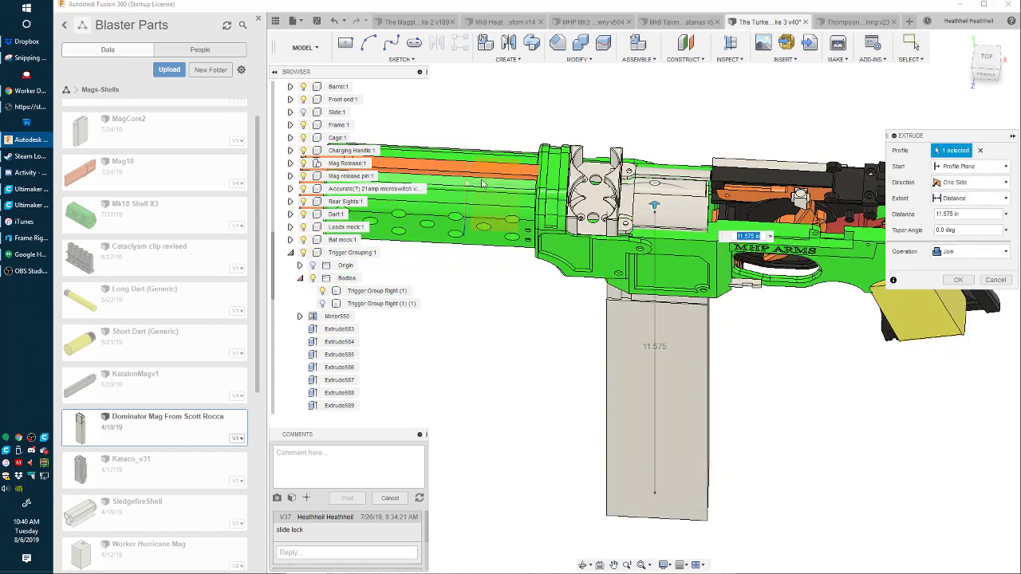
{"action": "scroll", "coordinate": [359, 335], "scroll_direction": "down", "scroll_amount": 6}
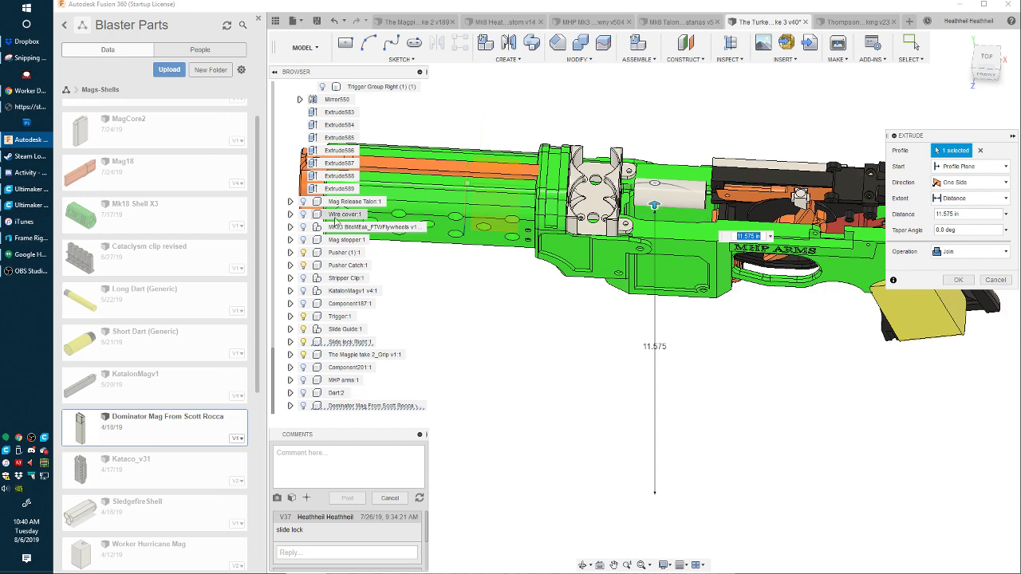
{"action": "scroll", "coordinate": [335, 220], "scroll_direction": "up", "scroll_amount": 4}
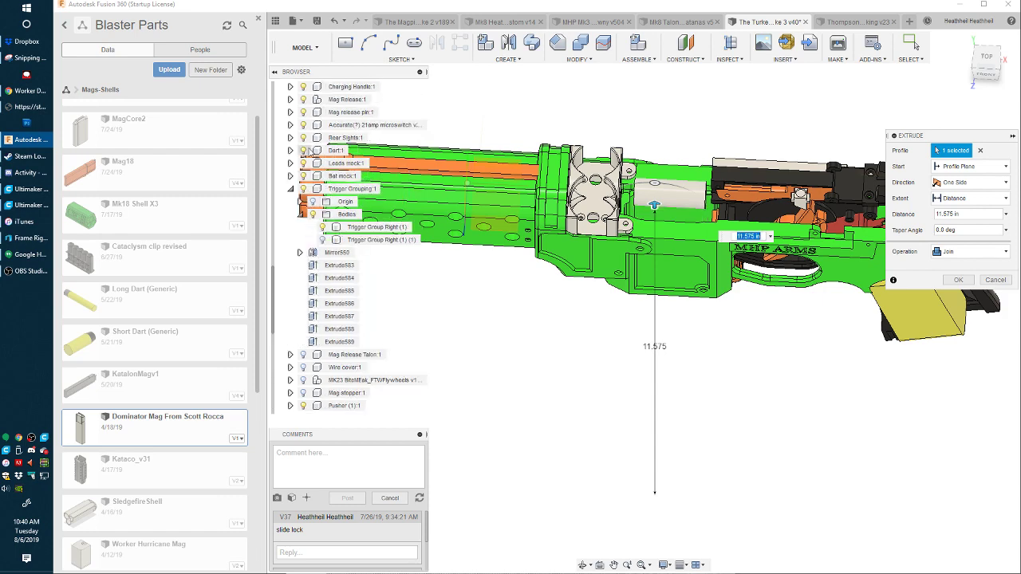
{"action": "scroll", "coordinate": [699, 189], "scroll_direction": "up", "scroll_amount": 2}
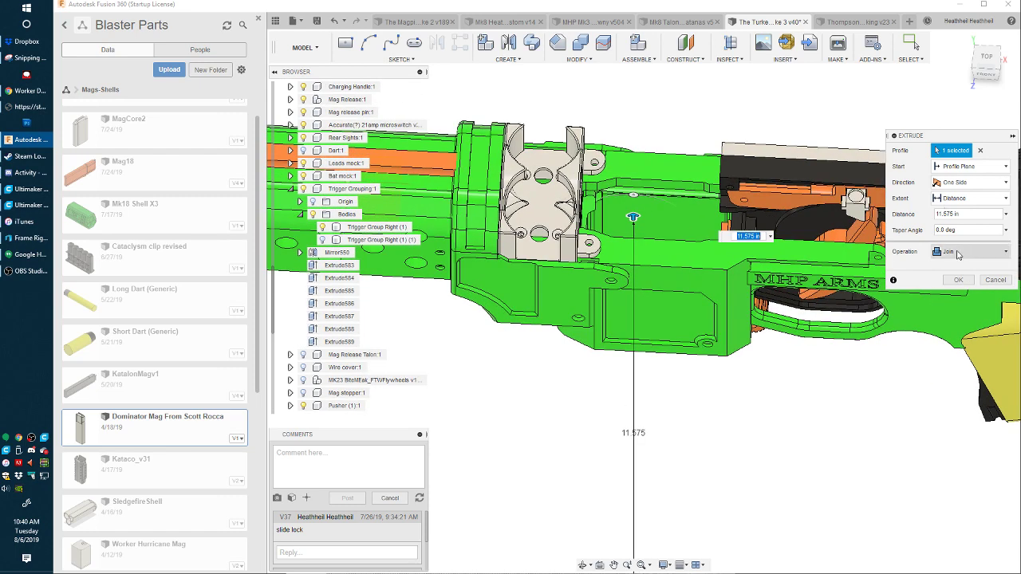
{"action": "middle_click_drag", "start_coordinate": [638, 212], "coordinate": [613, 311], "text": "shift"}
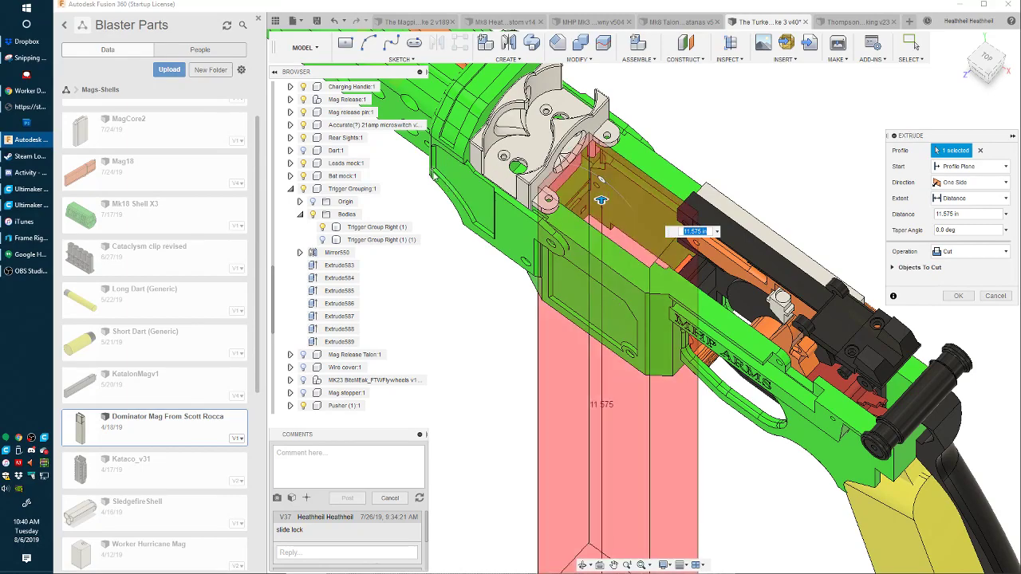
{"action": "middle_click_drag", "start_coordinate": [446, 189], "coordinate": [518, 141], "text": "shift"}
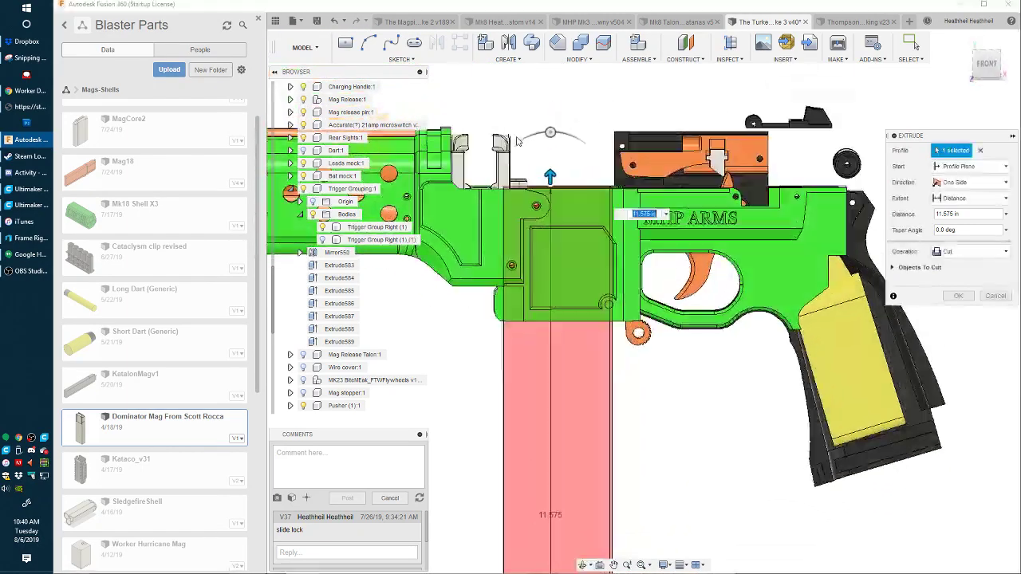
{"action": "scroll", "coordinate": [529, 336], "scroll_direction": "down", "scroll_amount": 3}
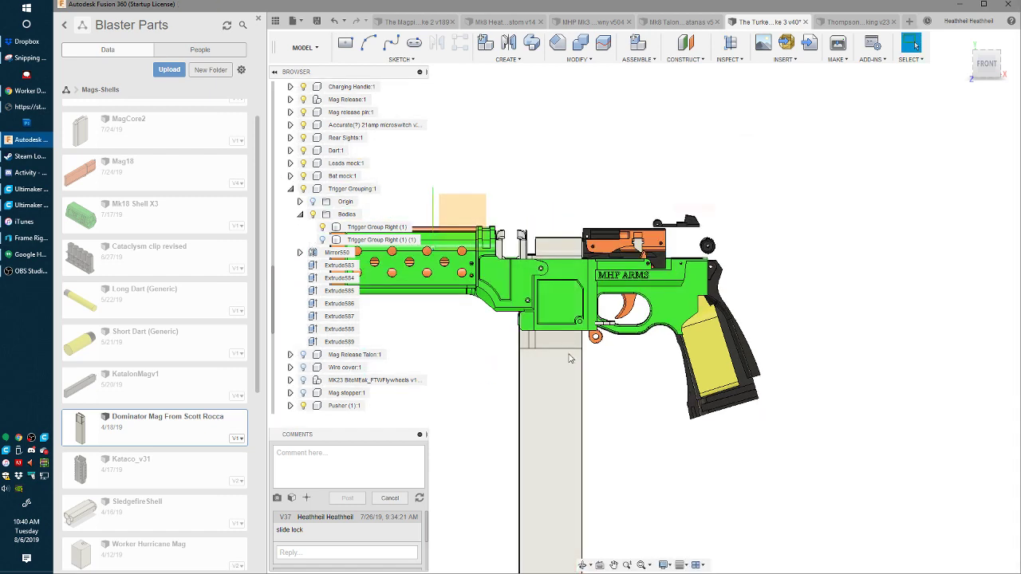
- Move the magazine body 0.17 in along X, back away from the flywheel cage
{"action": "key", "text": "m"}
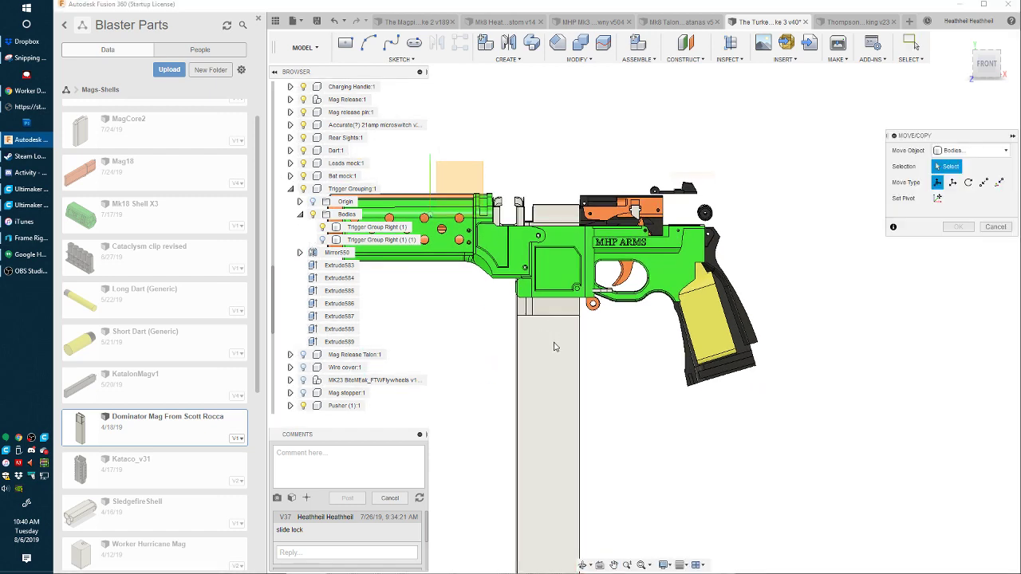
{"action": "left_click", "coordinate": [555, 321]}
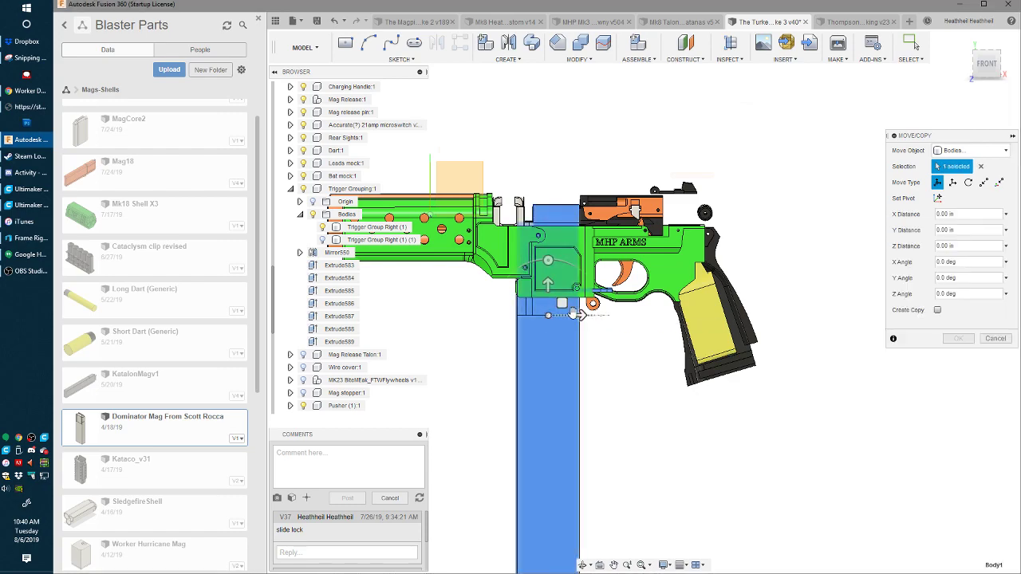
{"action": "left_click_drag", "start_coordinate": [579, 316], "coordinate": [586, 316]}
{"action": "middle_click_drag", "start_coordinate": [589, 318], "coordinate": [548, 398], "text": "shift"}
{"action": "scroll", "coordinate": [514, 399], "scroll_direction": "up", "scroll_amount": 5}
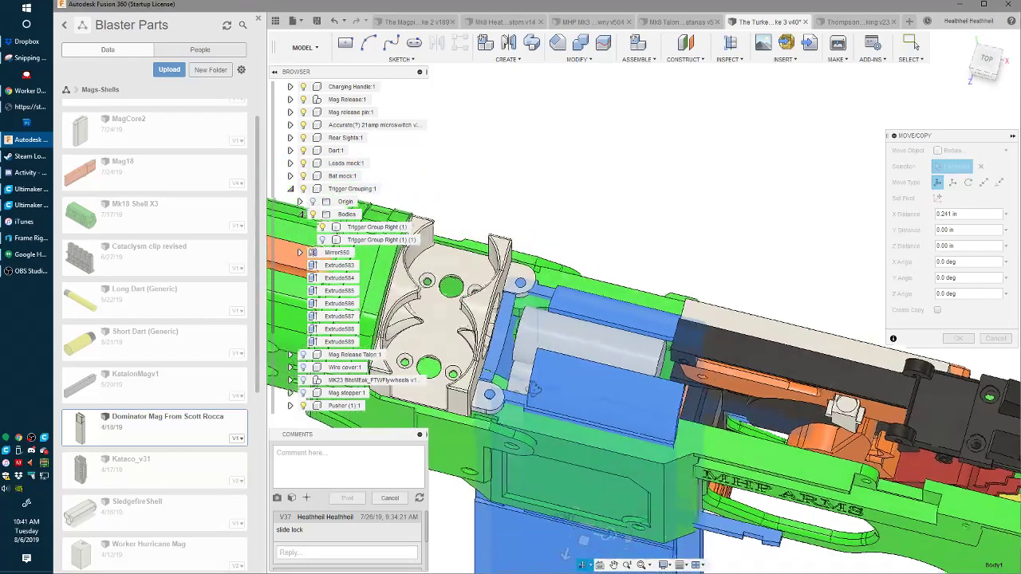
{"action": "left_click_drag", "start_coordinate": [615, 484], "coordinate": [597, 484]}
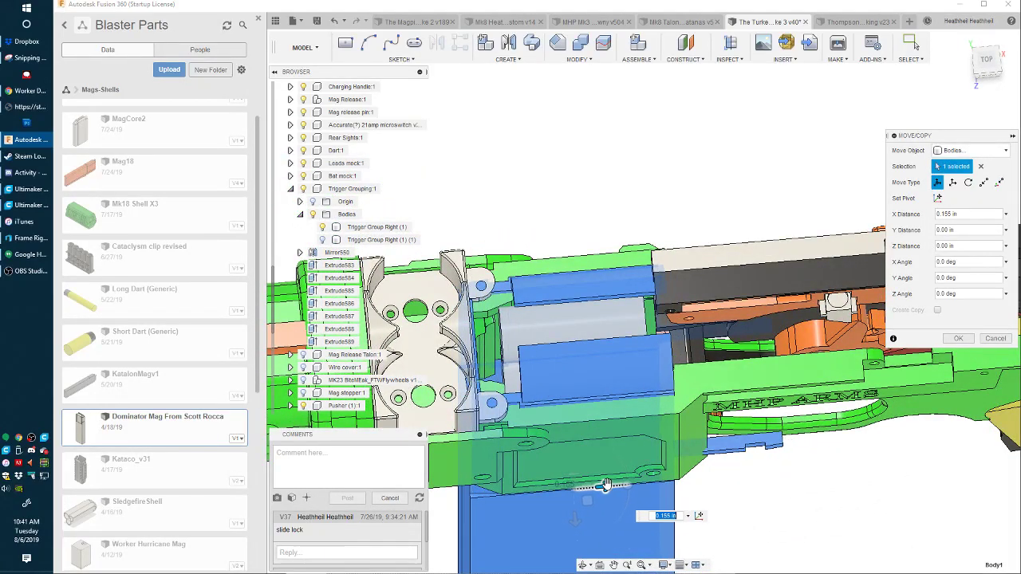
{"action": "middle_click_drag", "start_coordinate": [597, 484], "coordinate": [505, 335], "text": "shift"}
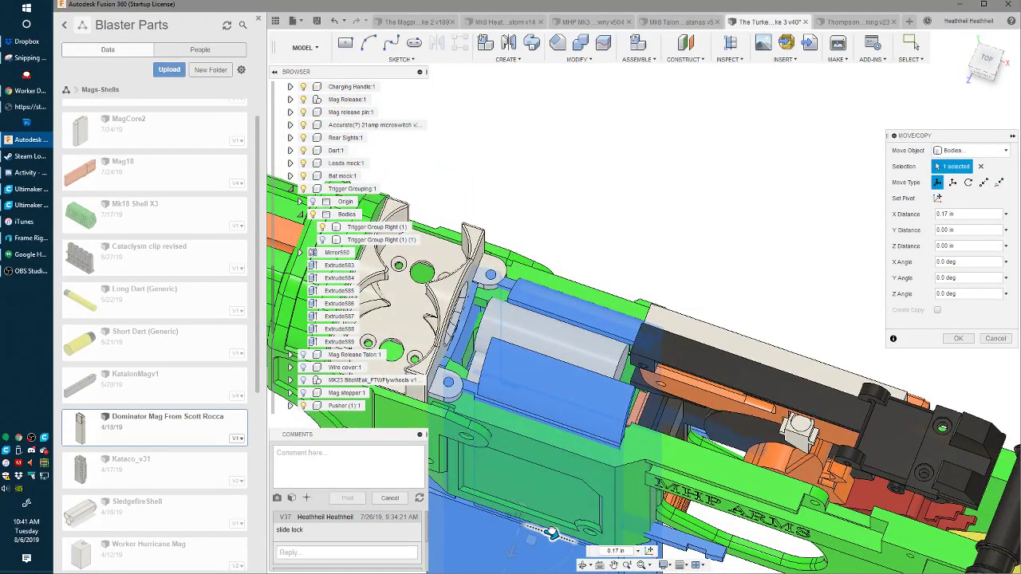
{"action": "key", "text": "Return"}
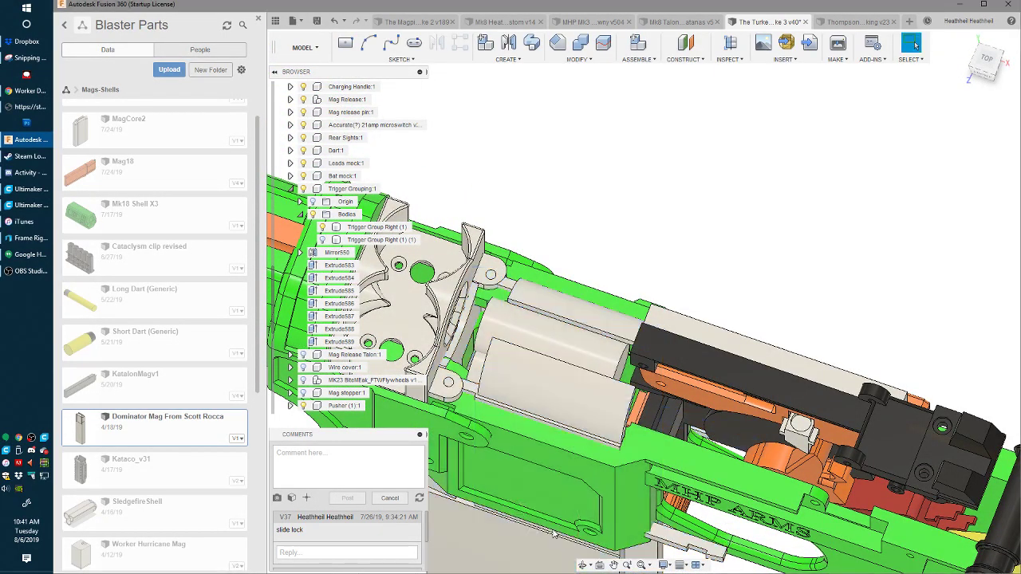
- Extrude the magazine's bottom face 11.575 in upward through the frame's magazine well
{"action": "scroll", "coordinate": [544, 441], "scroll_direction": "down", "scroll_amount": 4}
{"action": "middle_click_drag", "start_coordinate": [544, 441], "coordinate": [580, 194]}
{"action": "key", "text": "e"}
{"action": "left_click", "coordinate": [579, 485]}
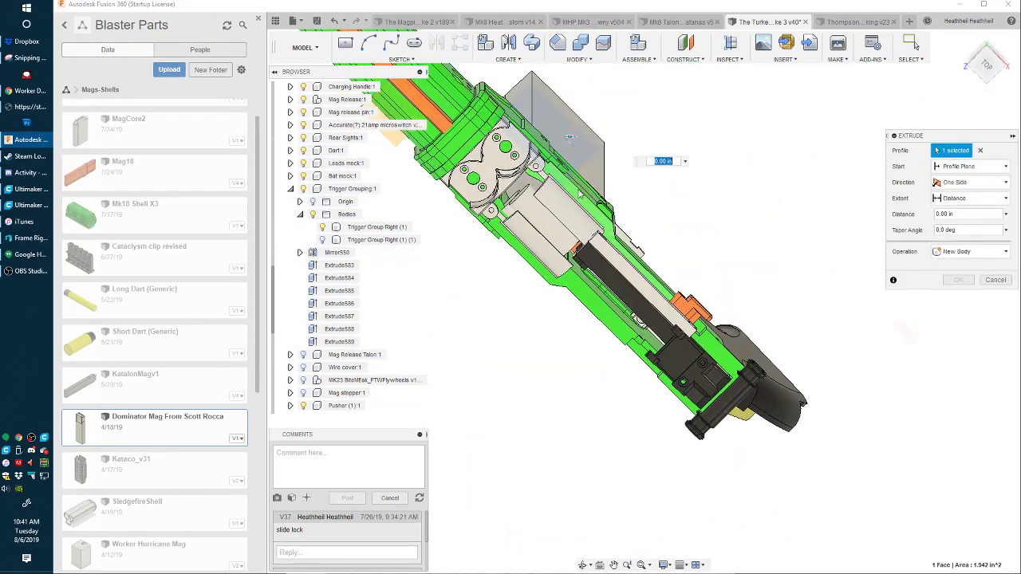
{"action": "left_click_drag", "start_coordinate": [570, 137], "coordinate": [568, 275]}
{"action": "middle_click_drag", "start_coordinate": [567, 276], "coordinate": [556, 395], "text": "shift"}
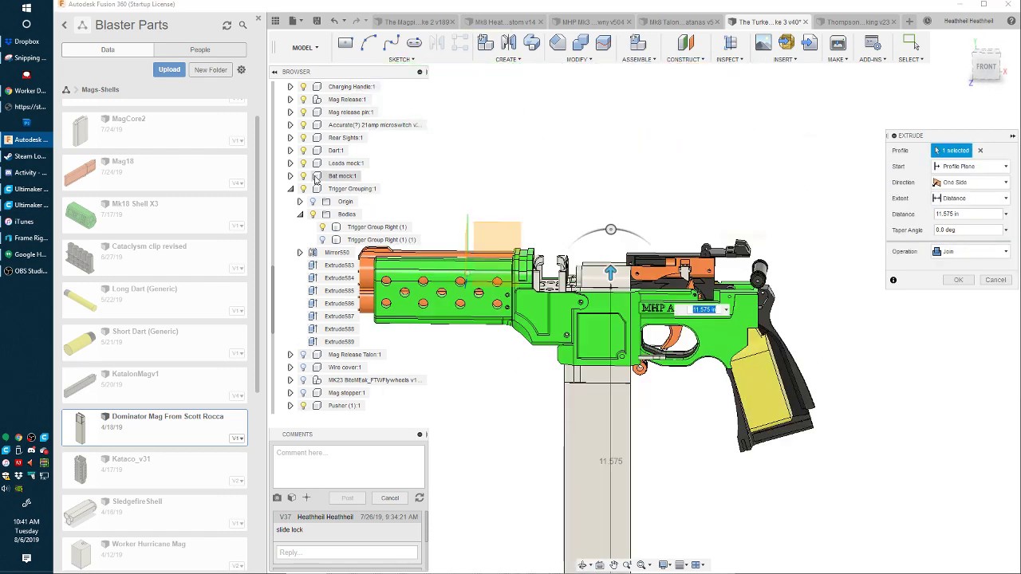
- Hide the Dominator magazine, Dart:1 and Cage:1, and apply the extrusion as a Cut through the frame
{"action": "scroll", "coordinate": [327, 351], "scroll_direction": "down", "scroll_amount": 3}
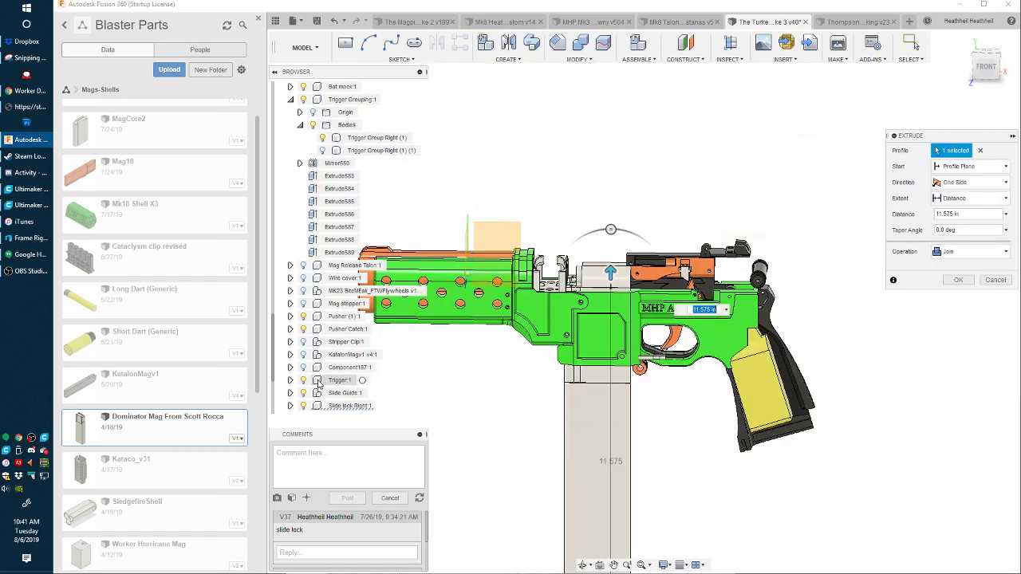
{"action": "scroll", "coordinate": [307, 244], "scroll_direction": "down", "scroll_amount": 2}
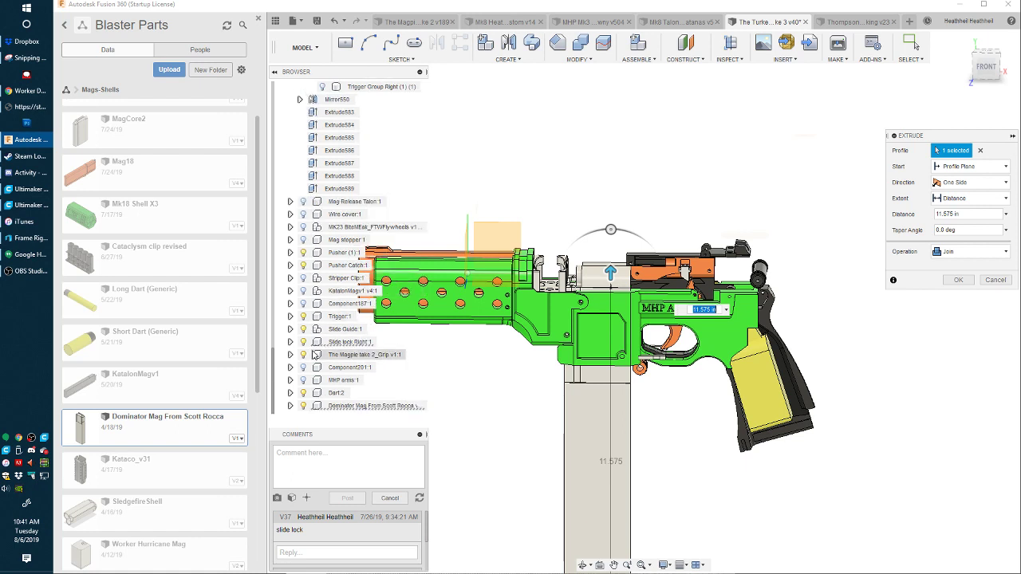
{"action": "left_click", "coordinate": [303, 406]}
{"action": "scroll", "coordinate": [322, 239], "scroll_direction": "up", "scroll_amount": 6}
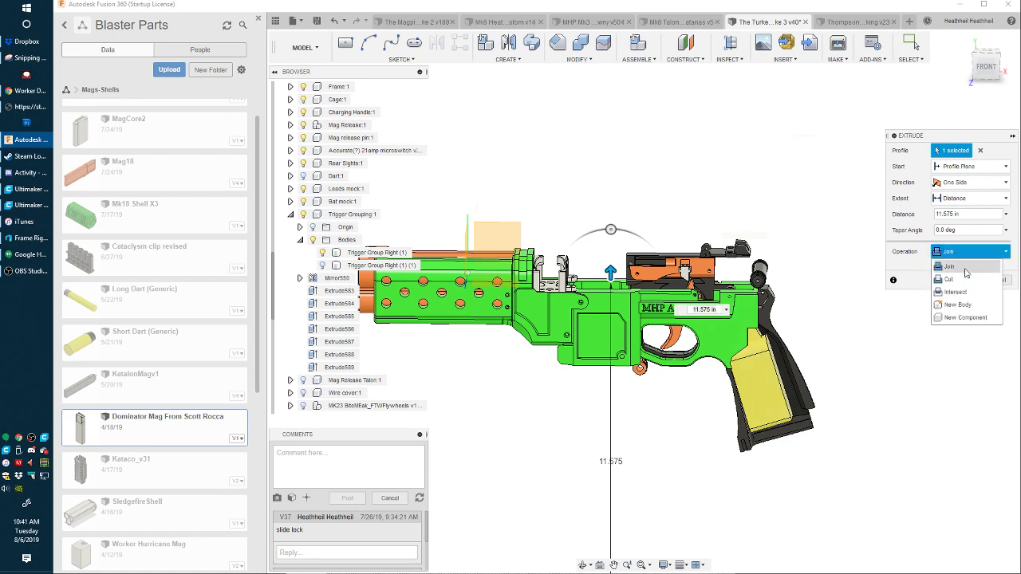
{"action": "middle_click_drag", "start_coordinate": [594, 205], "coordinate": [553, 314], "text": "shift"}
{"action": "scroll", "coordinate": [551, 312], "scroll_direction": "up", "scroll_amount": 4}
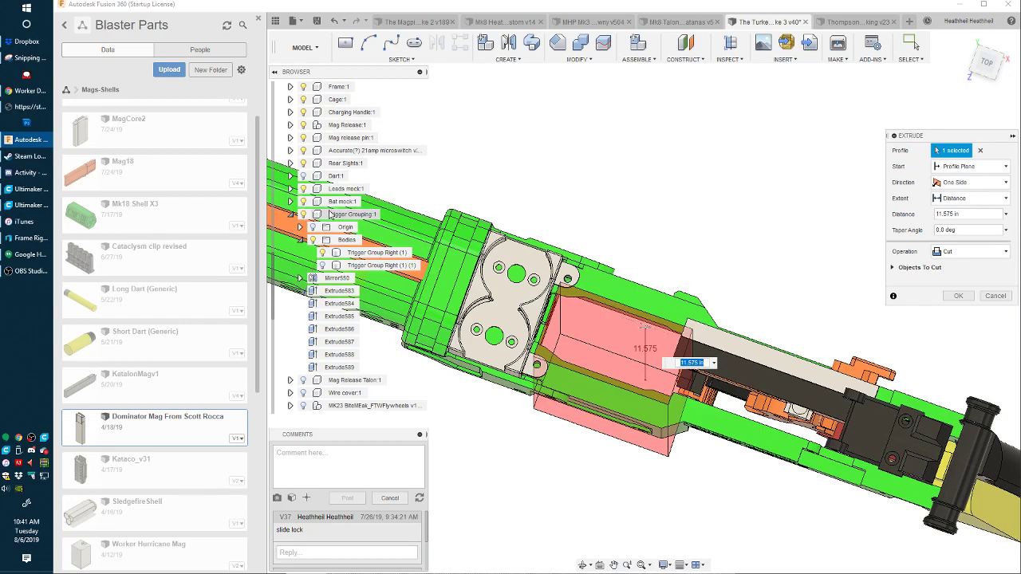
{"action": "scroll", "coordinate": [329, 214], "scroll_direction": "up", "scroll_amount": 2}
{"action": "left_click", "coordinate": [304, 151]}
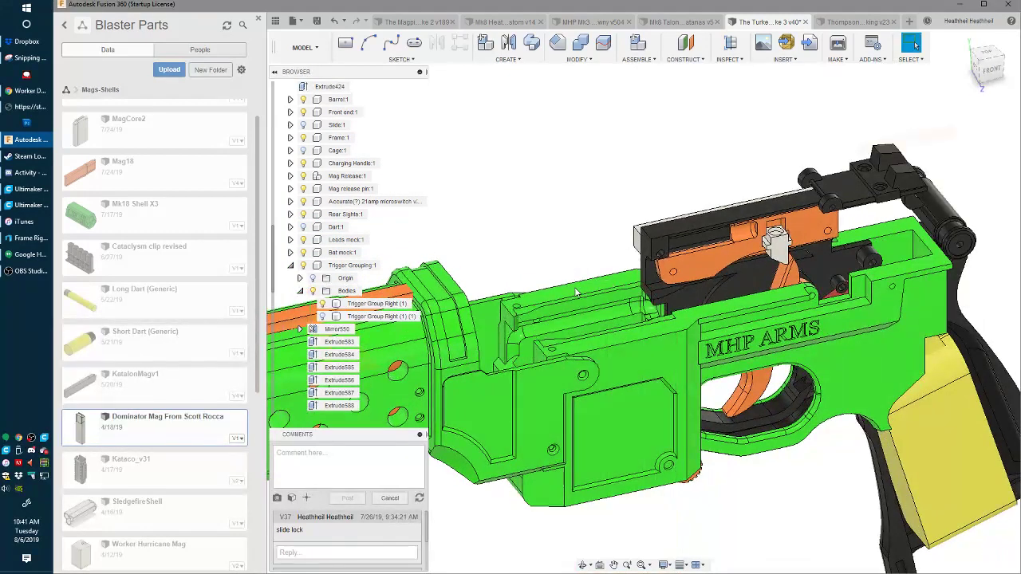
- Extrude the frame face visible behind the round screw hole up to the neighbouring wall face beside the magazine well
{"action": "middle_click_drag", "start_coordinate": [580, 288], "coordinate": [558, 323], "text": "shift"}
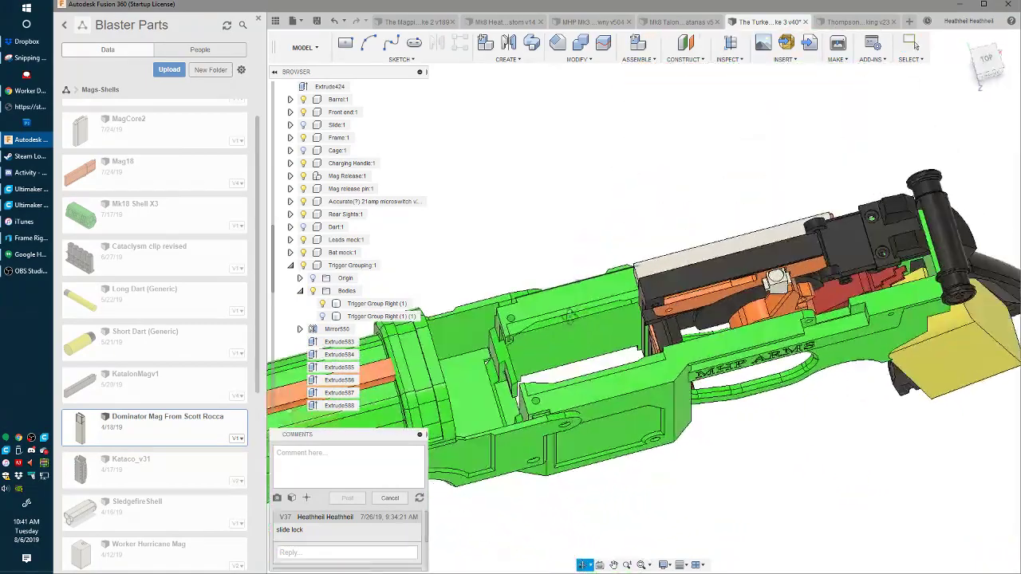
{"action": "scroll", "coordinate": [496, 415], "scroll_direction": "up", "scroll_amount": 4}
{"action": "middle_click_drag", "start_coordinate": [492, 413], "coordinate": [741, 306], "text": "shift"}
{"action": "scroll", "coordinate": [532, 354], "scroll_direction": "up", "scroll_amount": 4}
{"action": "scroll", "coordinate": [556, 395], "scroll_direction": "up", "scroll_amount": 4}
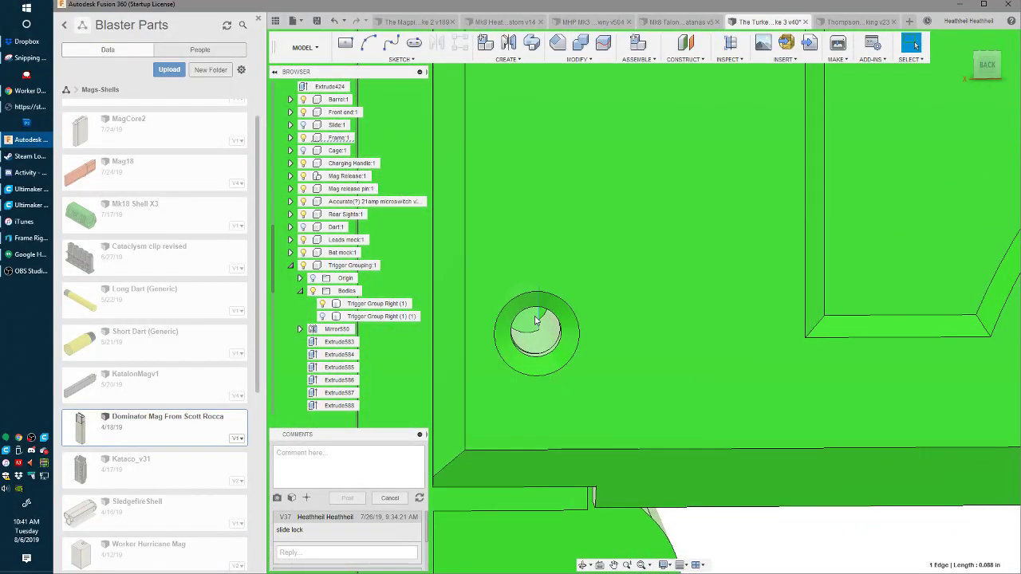
{"action": "left_click", "coordinate": [536, 322]}
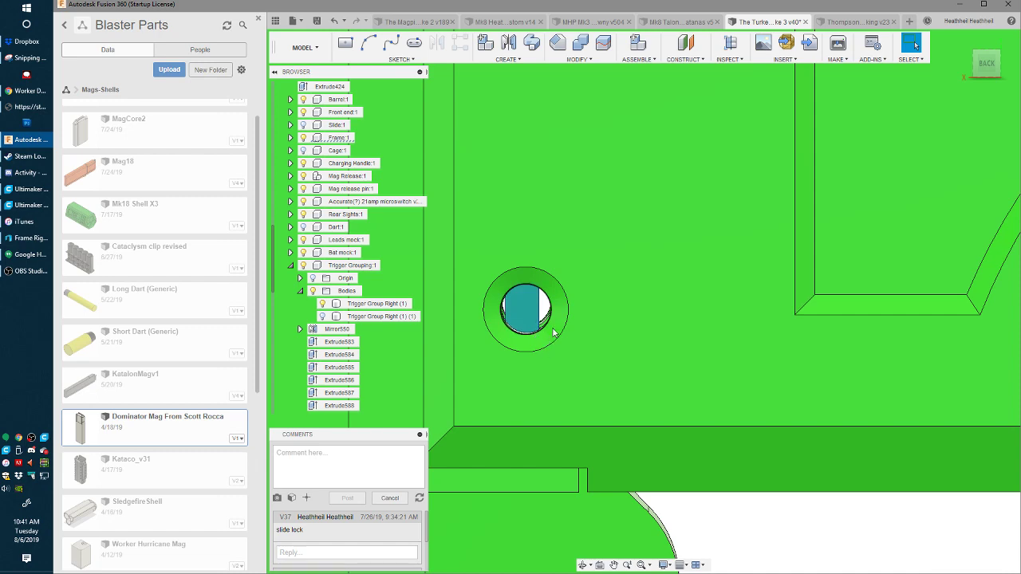
{"action": "scroll", "coordinate": [554, 333], "scroll_direction": "down", "scroll_amount": 4}
{"action": "middle_click_drag", "start_coordinate": [553, 333], "coordinate": [612, 391], "text": "shift"}
{"action": "key", "text": "e"}
{"action": "left_click", "coordinate": [650, 307]}
{"action": "key", "text": "Return"}
- Extrude the remaining recessed face in front of the magazine well flush with the adjoining wall face
{"action": "key", "text": "e"}
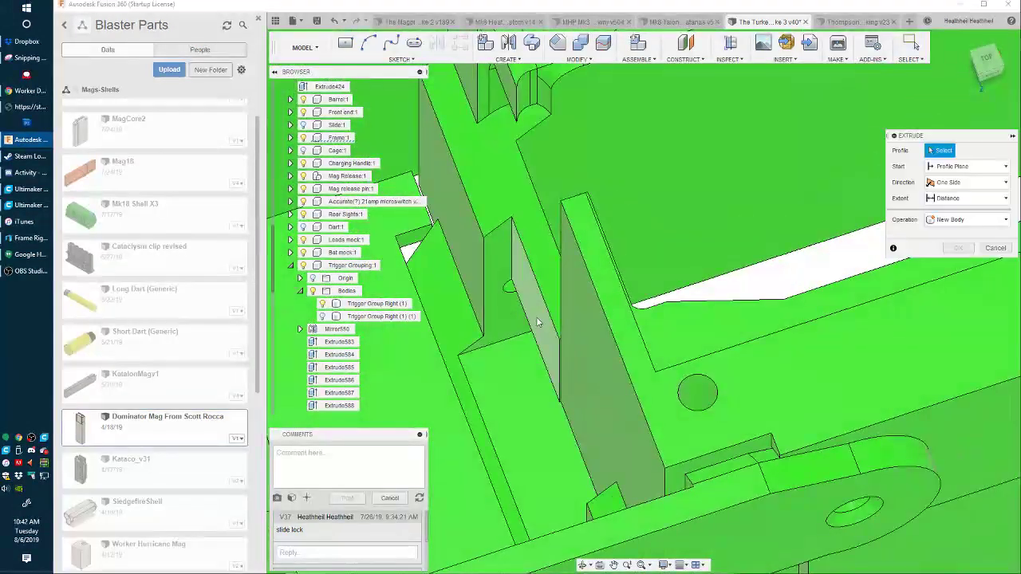
{"action": "left_click", "coordinate": [612, 399]}
{"action": "key", "text": "Return"}
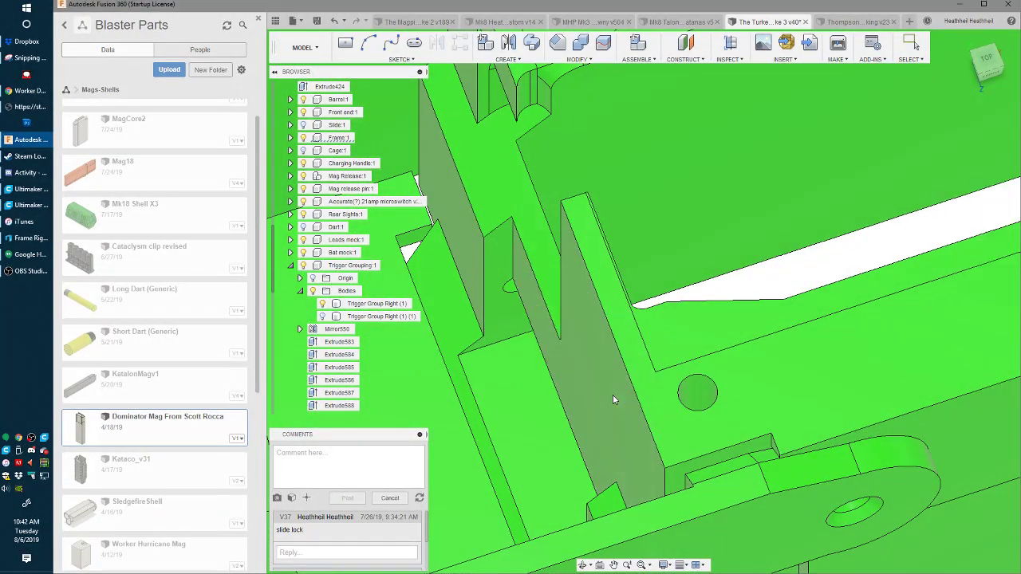
- Extrude the small end face in the gap ahead of the magazine well 0.522 in with the Join operation
{"action": "middle_click_drag", "start_coordinate": [543, 271], "coordinate": [605, 266], "text": "shift"}
{"action": "key", "text": "e"}
{"action": "left_click", "coordinate": [577, 252]}
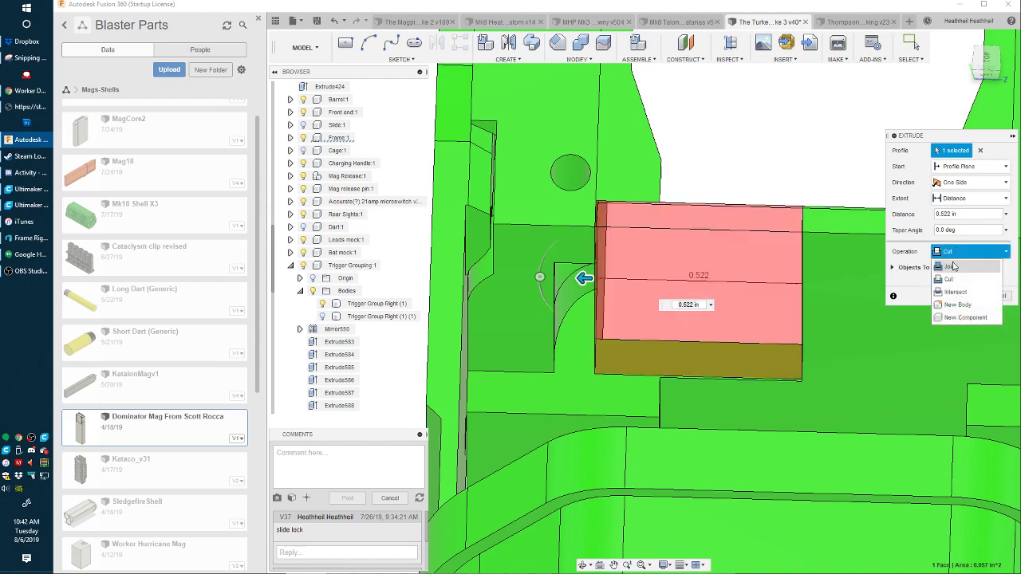
{"action": "middle_click_drag", "start_coordinate": [745, 388], "coordinate": [698, 362], "text": "shift"}
{"action": "key", "text": "Return"}
{"action": "scroll", "coordinate": [693, 321], "scroll_direction": "up", "scroll_amount": 2}
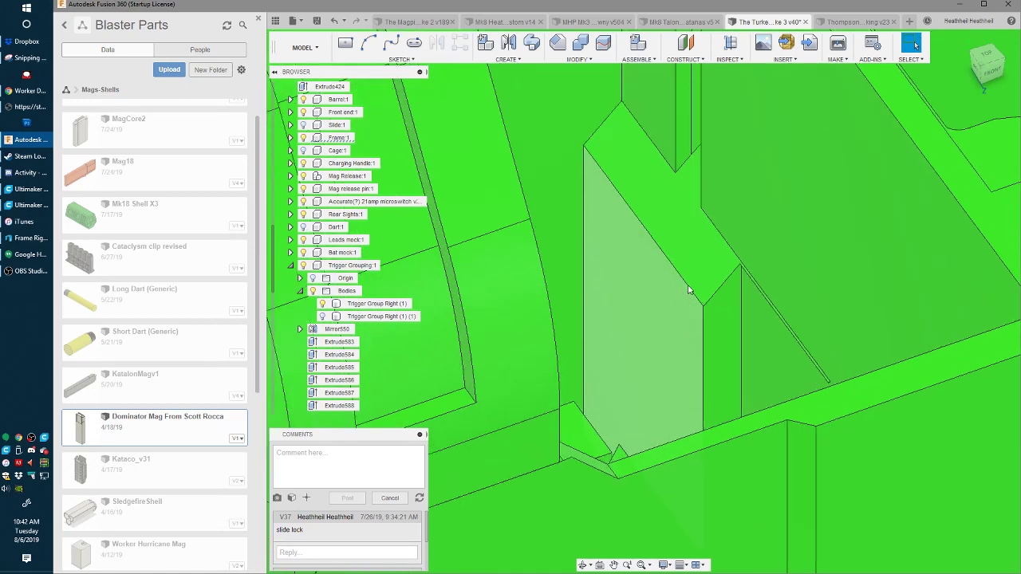
{"action": "left_click_drag", "start_coordinate": [693, 269], "coordinate": [686, 264], "text": "shift"}
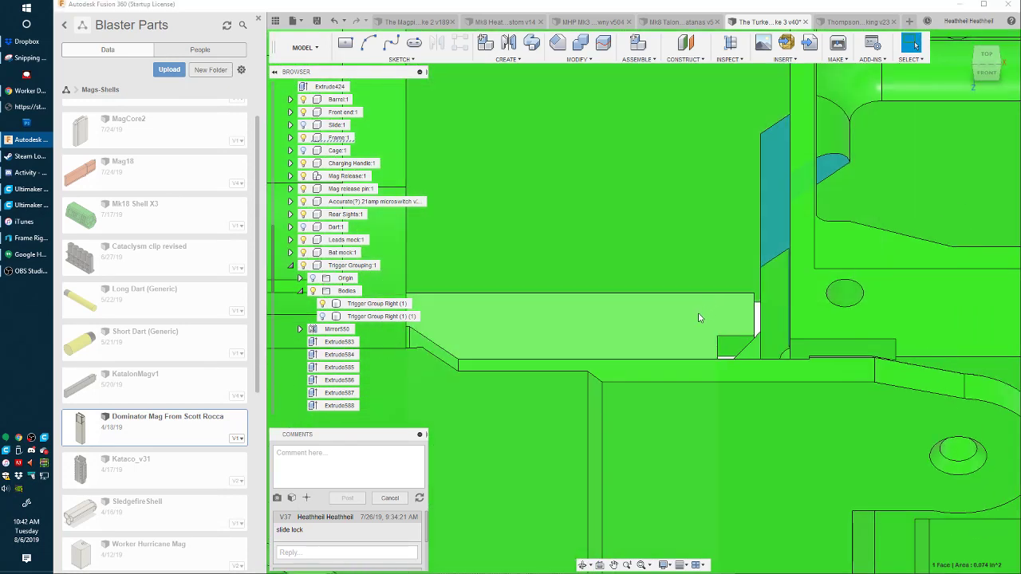
{"action": "key", "text": "m"}
{"action": "middle_click_drag", "start_coordinate": [695, 319], "coordinate": [698, 259], "text": "shift"}
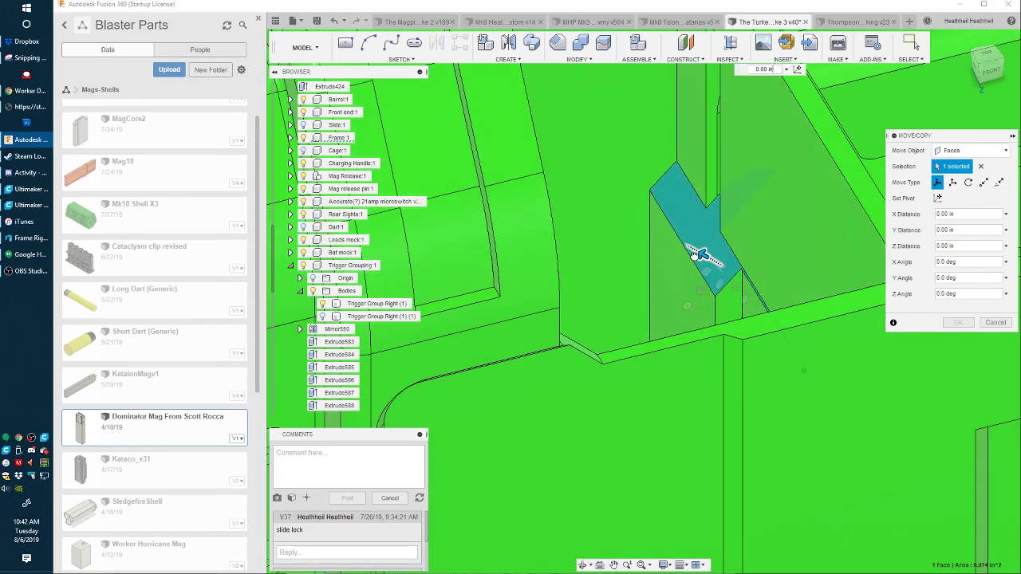
{"action": "key", "text": "Escape"}
- Extrude the tiny end face of the thin sliver on the wall up to the side face of the joined block
{"action": "scroll", "coordinate": [801, 266], "scroll_direction": "down", "scroll_amount": 2}
{"action": "middle_click_drag", "start_coordinate": [814, 269], "coordinate": [872, 286], "text": "shift"}
{"action": "scroll", "coordinate": [797, 338], "scroll_direction": "up", "scroll_amount": 4}
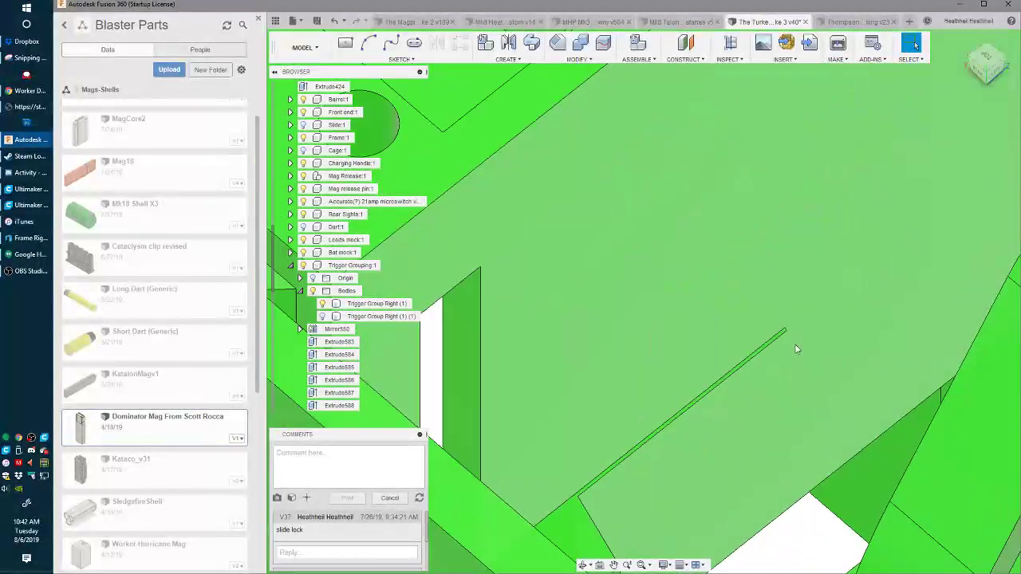
{"action": "mouse_move", "coordinate": [793, 347]}
{"action": "middle_mouse_down", "text": "shift"}
{"action": "mouse_move", "coordinate": [812, 315]}
{"action": "mouse_move", "coordinate": [772, 329]}
{"action": "mouse_move", "coordinate": [670, 303]}
{"action": "mouse_move", "coordinate": [734, 311]}
{"action": "mouse_move", "coordinate": [726, 341]}
{"action": "mouse_move", "coordinate": [736, 316]}
{"action": "mouse_move", "coordinate": [709, 358]}
{"action": "mouse_move", "coordinate": [737, 522]}
{"action": "middle_mouse_up", "text": "shift"}
{"action": "key", "text": "e"}
{"action": "left_click", "coordinate": [734, 313]}
{"action": "scroll", "coordinate": [730, 316], "scroll_direction": "down", "scroll_amount": 3}
{"action": "left_click", "coordinate": [533, 311]}
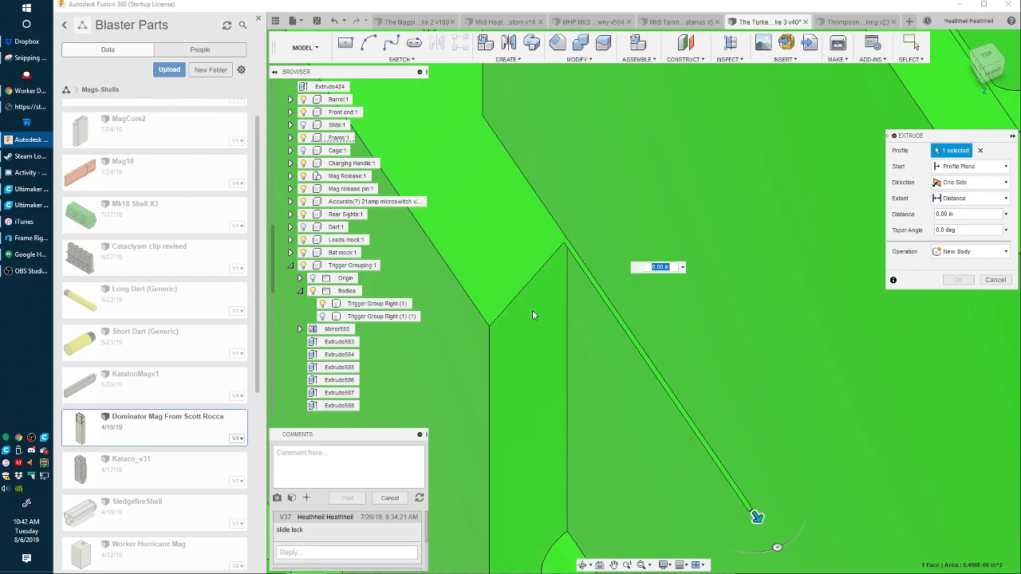
{"action": "key", "text": "Return"}
- Extrude the end face of the low wall segment 0.773 in across the gap with the Join operation
{"action": "scroll", "coordinate": [532, 313], "scroll_direction": "down", "scroll_amount": 8}
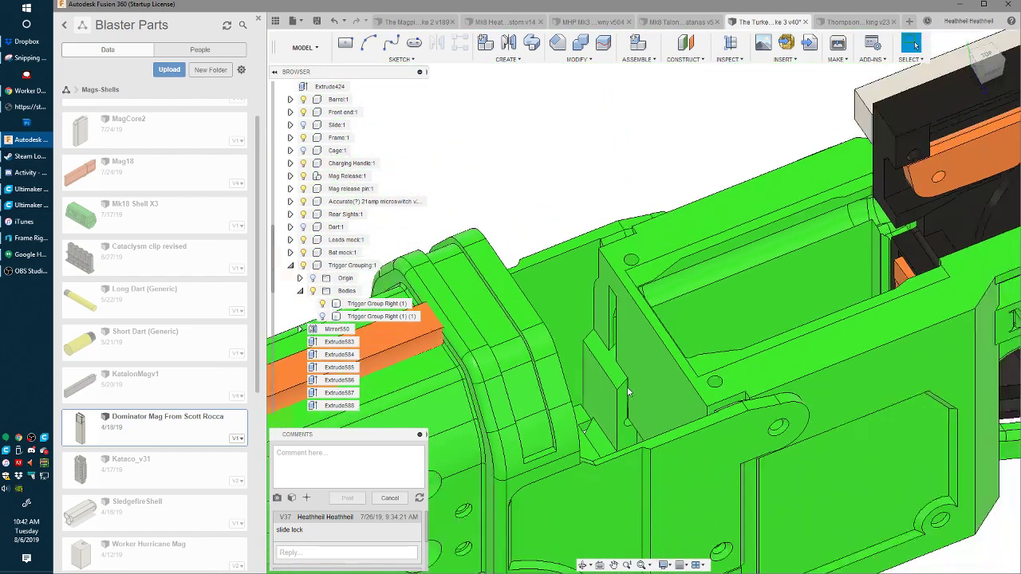
{"action": "middle_click_drag", "start_coordinate": [627, 391], "coordinate": [731, 422], "text": "shift"}
{"action": "left_click", "coordinate": [612, 413]}
{"action": "key", "text": "e"}
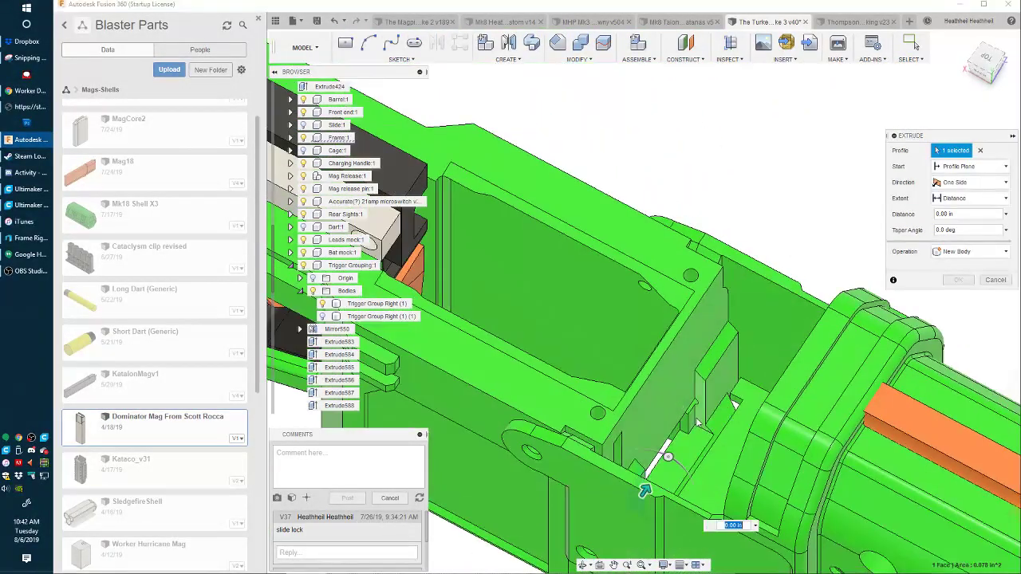
{"action": "left_click_drag", "start_coordinate": [645, 489], "coordinate": [705, 403]}
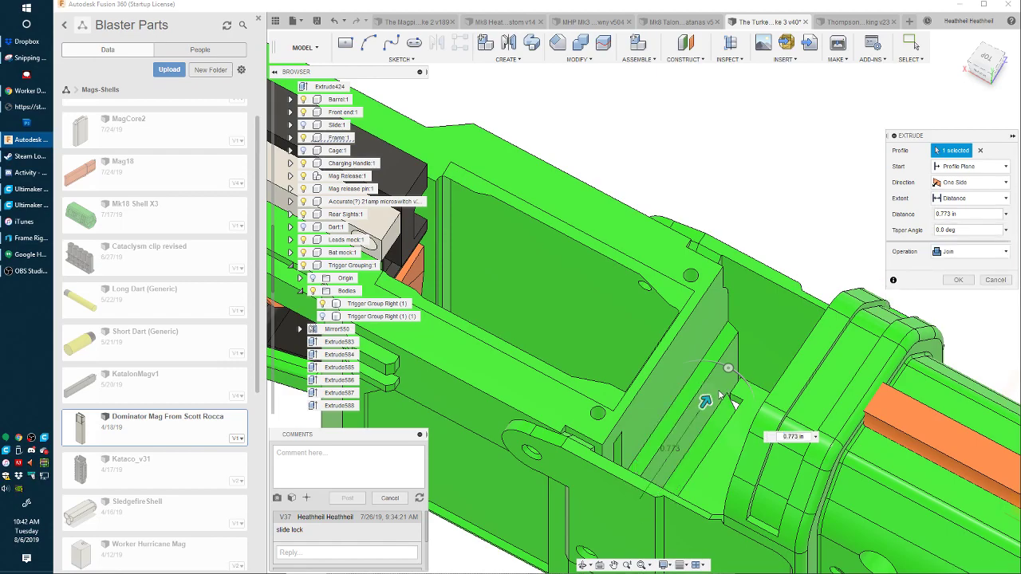
{"action": "key", "text": "Return"}
- Chamfer the vertical side edge of the arched opening in the frame's front wall with an equal distance
{"action": "middle_click_drag", "start_coordinate": [705, 393], "coordinate": [590, 412], "text": "shift"}
{"action": "scroll", "coordinate": [589, 412], "scroll_direction": "up", "scroll_amount": 3}
{"action": "scroll", "coordinate": [610, 362], "scroll_direction": "up", "scroll_amount": 5}
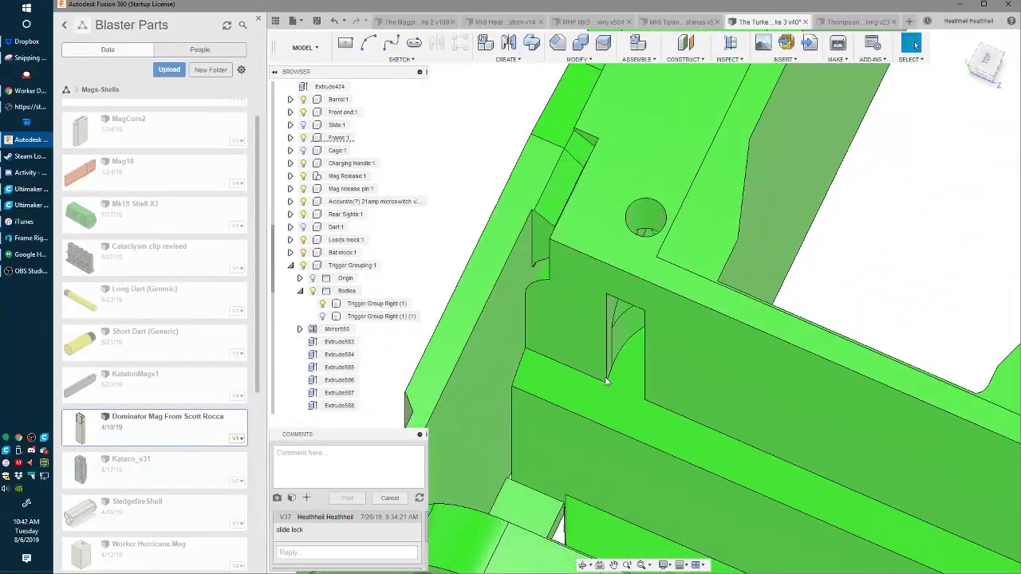
{"action": "left_click", "coordinate": [606, 357]}
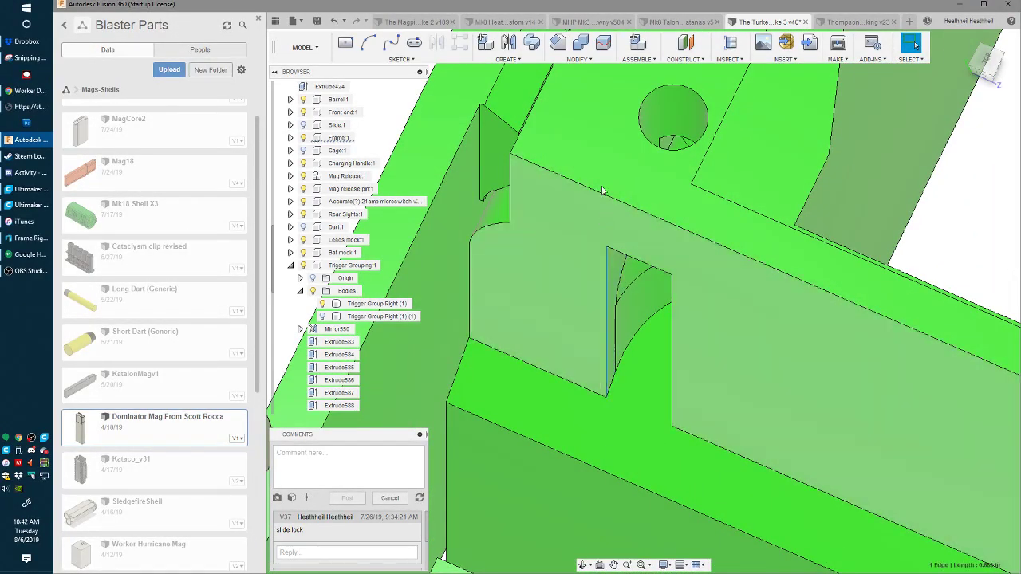
{"action": "left_click", "coordinate": [556, 42]}
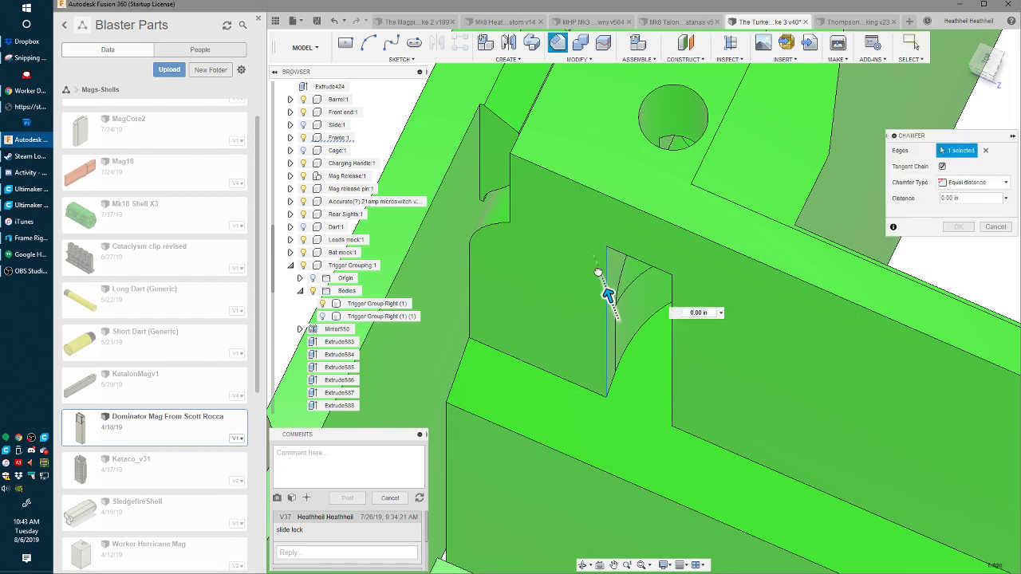
{"action": "left_click_drag", "start_coordinate": [590, 244], "coordinate": [588, 242]}
{"action": "left_click_drag", "start_coordinate": [598, 262], "coordinate": [598, 254]}
{"action": "key", "text": "Return"}
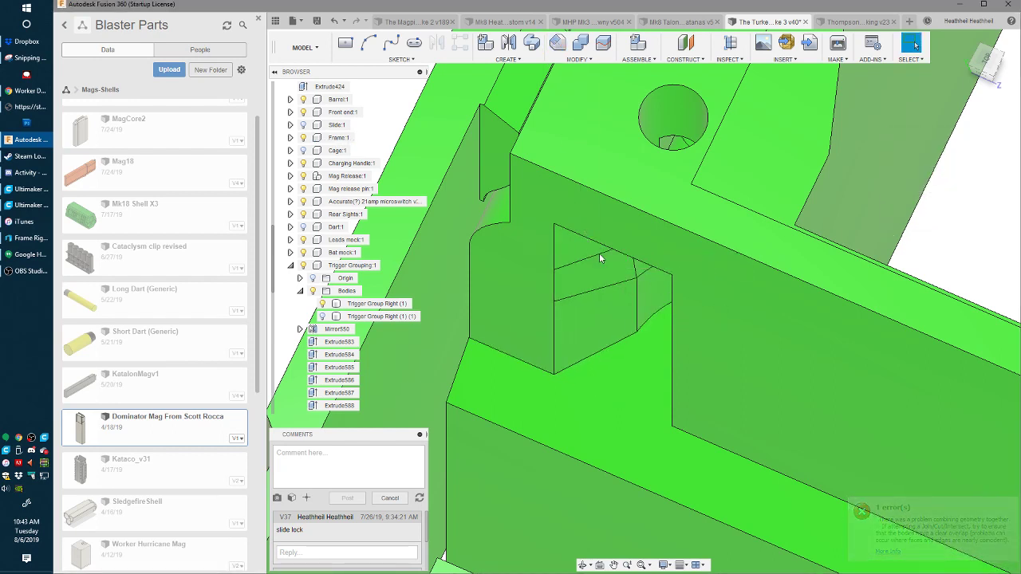
- Show the Cage:1 component again to check its fit against the filled frame wall
{"action": "scroll", "coordinate": [649, 327], "scroll_direction": "down", "scroll_amount": 3}
{"action": "middle_click_drag", "start_coordinate": [665, 388], "coordinate": [614, 333], "text": "shift"}
{"action": "scroll", "coordinate": [614, 333], "scroll_direction": "down", "scroll_amount": 5}
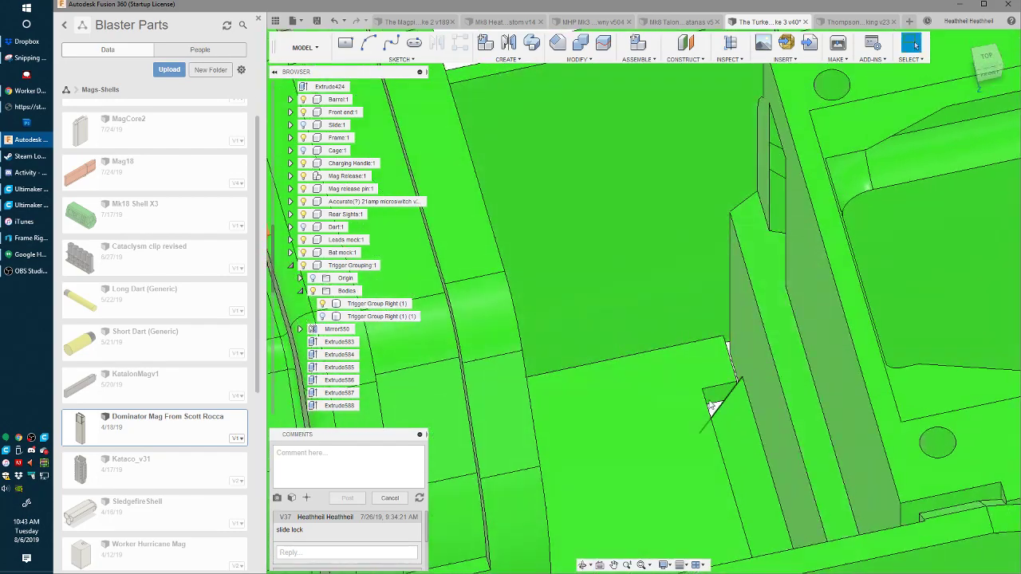
{"action": "left_click", "coordinate": [303, 150]}
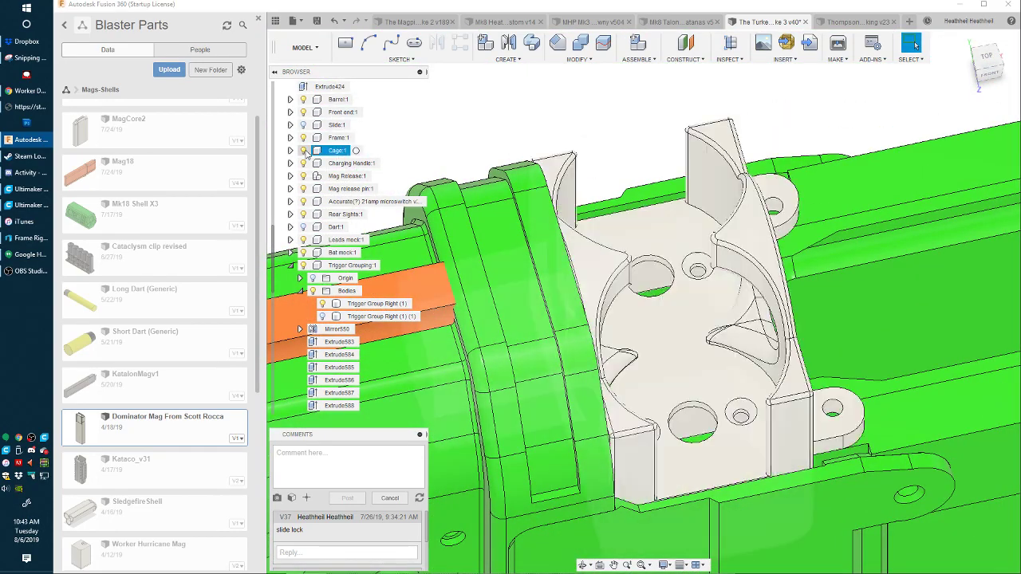
{"action": "middle_click_drag", "start_coordinate": [845, 315], "coordinate": [614, 216], "text": "shift"}
{"action": "scroll", "coordinate": [615, 216], "scroll_direction": "down", "scroll_amount": 5}
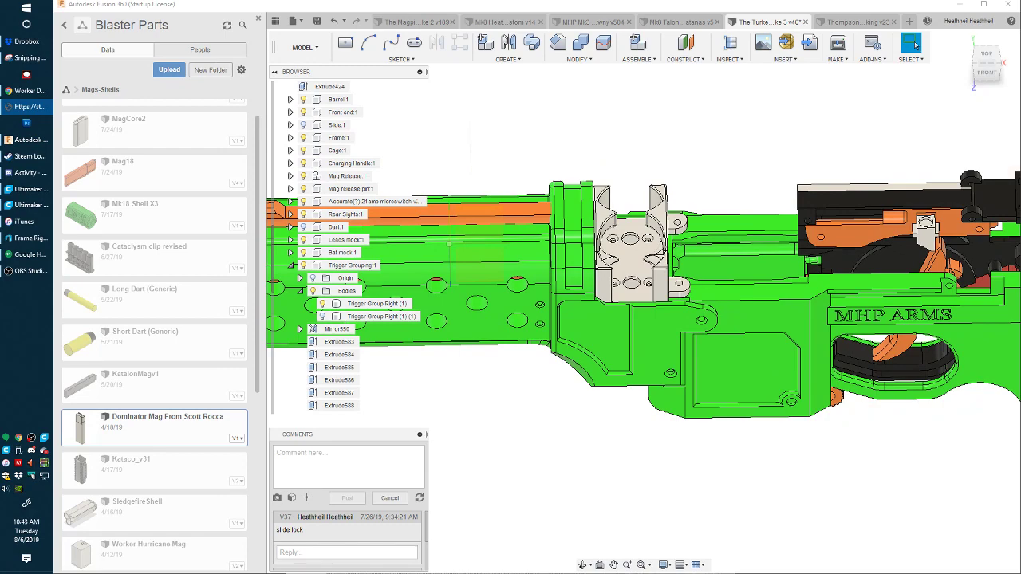
- Hide the Front end:1 component to expose the cage and barrel in the back view
{"action": "middle_click_drag", "start_coordinate": [511, 306], "coordinate": [479, 343]}
{"action": "scroll", "coordinate": [478, 343], "scroll_direction": "up", "scroll_amount": 1}
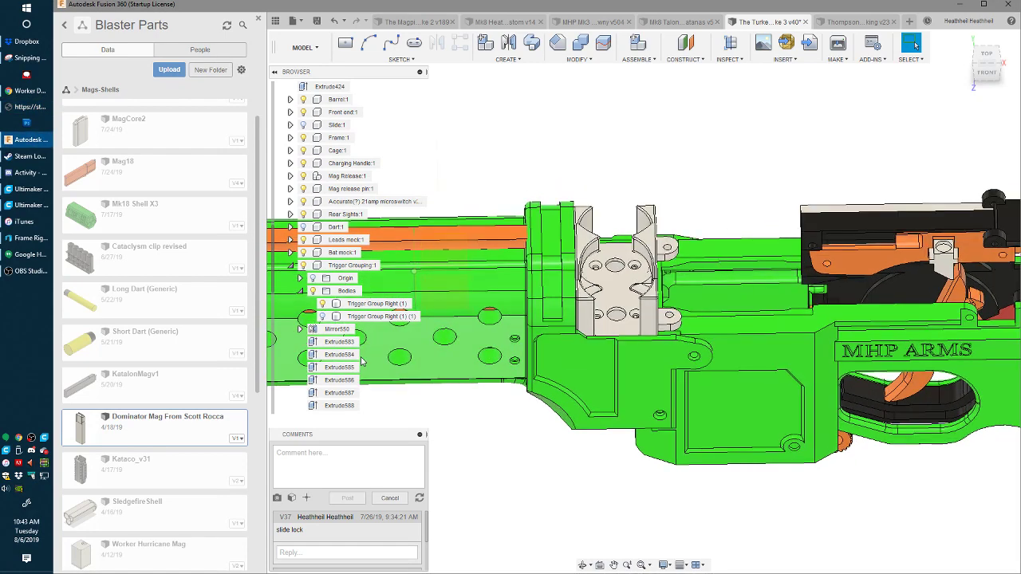
{"action": "scroll", "coordinate": [780, 381], "scroll_direction": "down", "scroll_amount": 3}
{"action": "middle_click_drag", "start_coordinate": [774, 386], "coordinate": [675, 355]}
{"action": "scroll", "coordinate": [675, 354], "scroll_direction": "up", "scroll_amount": 2}
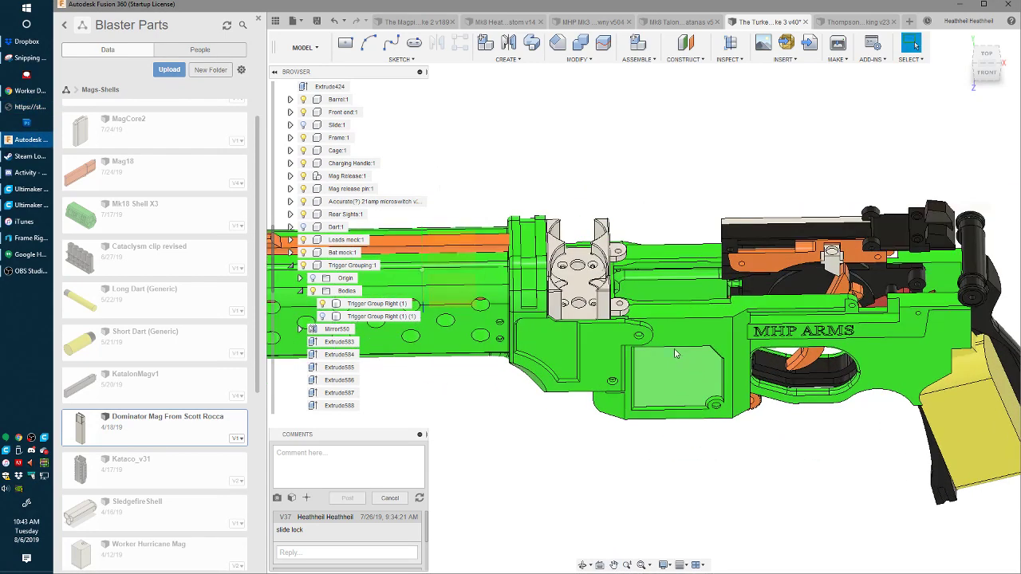
{"action": "mouse_move", "coordinate": [630, 331]}
{"action": "middle_mouse_down", "text": "shift"}
{"action": "mouse_move", "coordinate": [563, 340]}
{"action": "mouse_move", "coordinate": [626, 289]}
{"action": "mouse_move", "coordinate": [663, 240]}
{"action": "mouse_move", "coordinate": [615, 336]}
{"action": "middle_mouse_up", "text": "shift"}
{"action": "scroll", "coordinate": [351, 239], "scroll_direction": "up", "scroll_amount": 3}
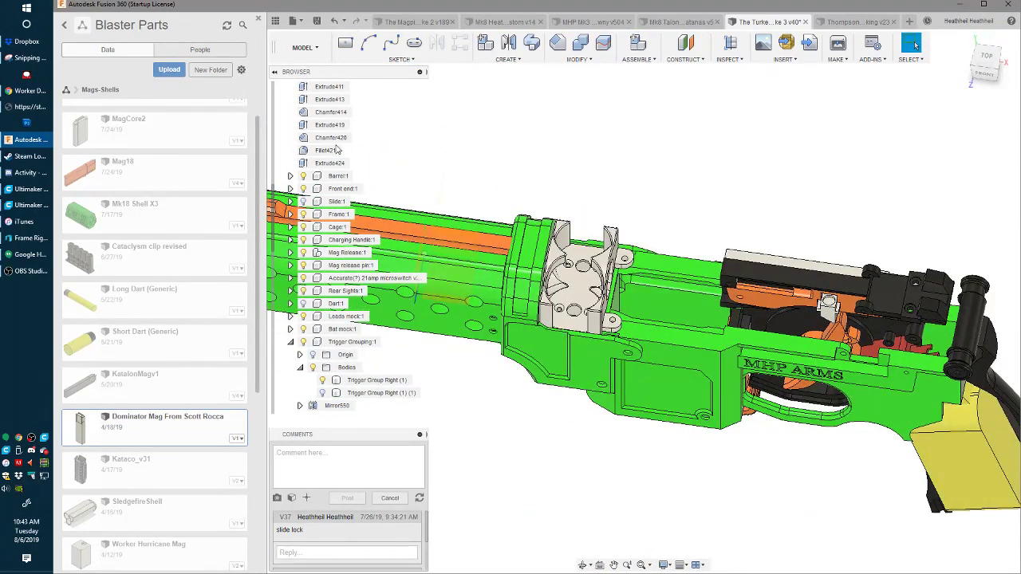
{"action": "left_click", "coordinate": [303, 189]}
{"action": "middle_click_drag", "start_coordinate": [550, 339], "coordinate": [657, 311], "text": "shift"}
{"action": "scroll", "coordinate": [721, 283], "scroll_direction": "down", "scroll_amount": 4}
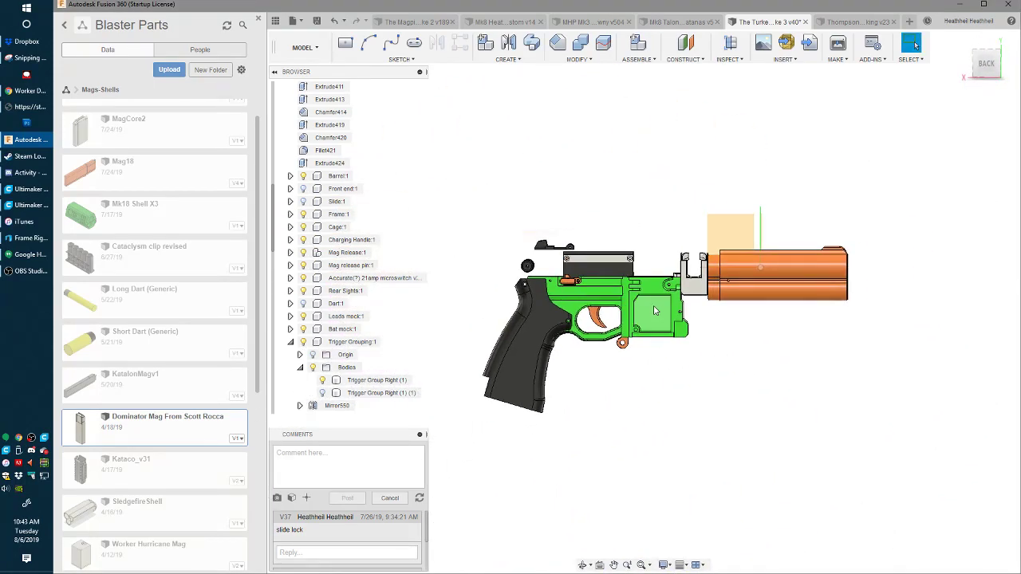
{"action": "scroll", "coordinate": [656, 311], "scroll_direction": "up", "scroll_amount": 2}
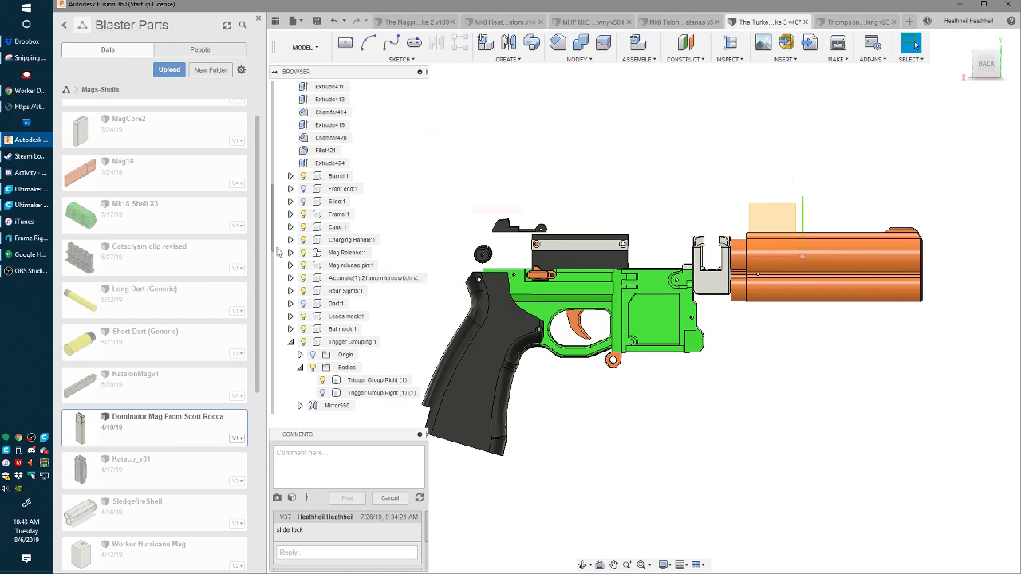
- Look through the design's full list of features and components and examine the blaster from the back view
{"action": "scroll", "coordinate": [323, 270], "scroll_direction": "up", "scroll_amount": 5}
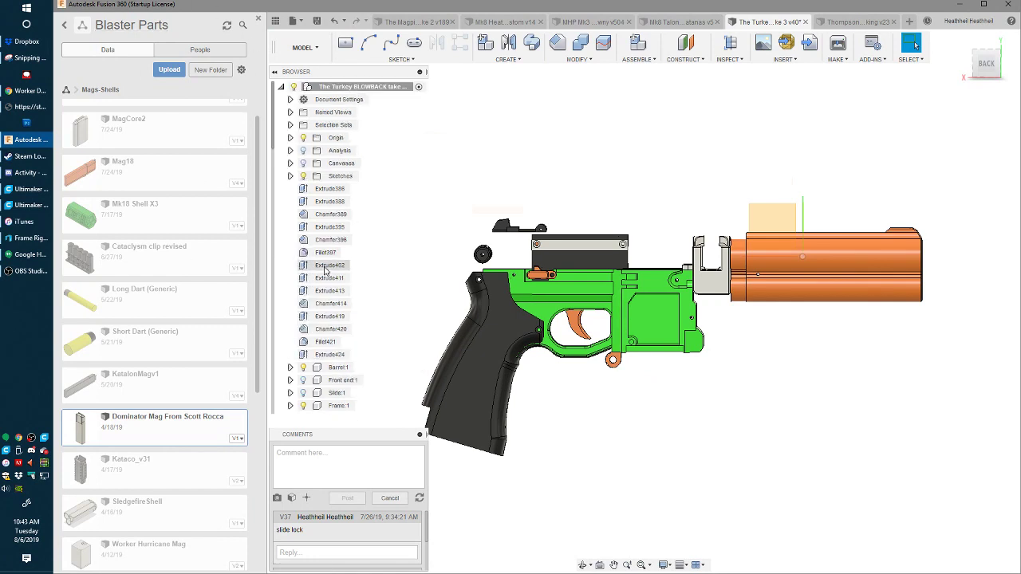
{"action": "scroll", "coordinate": [325, 271], "scroll_direction": "down", "scroll_amount": 8}
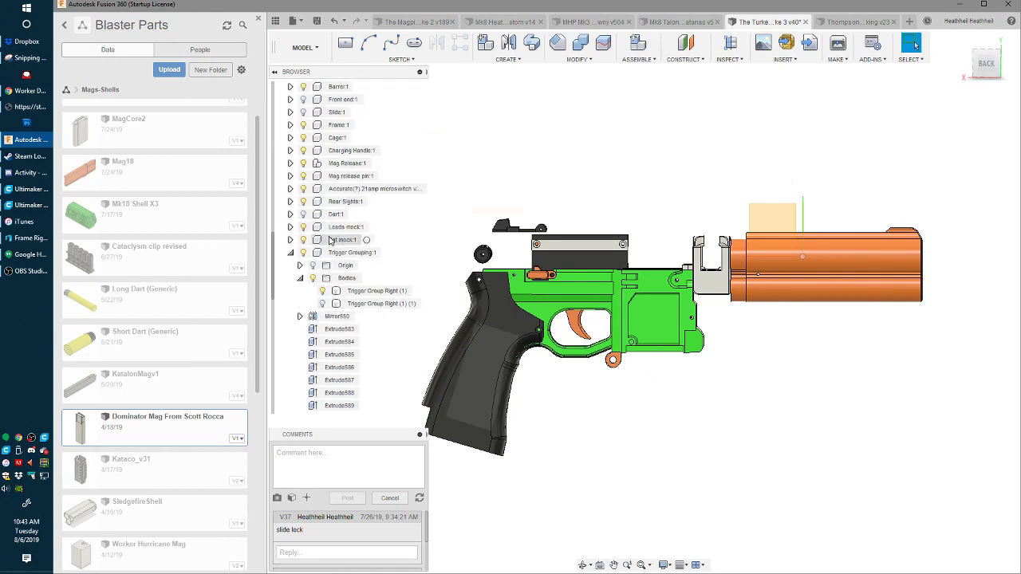
{"action": "scroll", "coordinate": [329, 263], "scroll_direction": "down", "scroll_amount": 3}
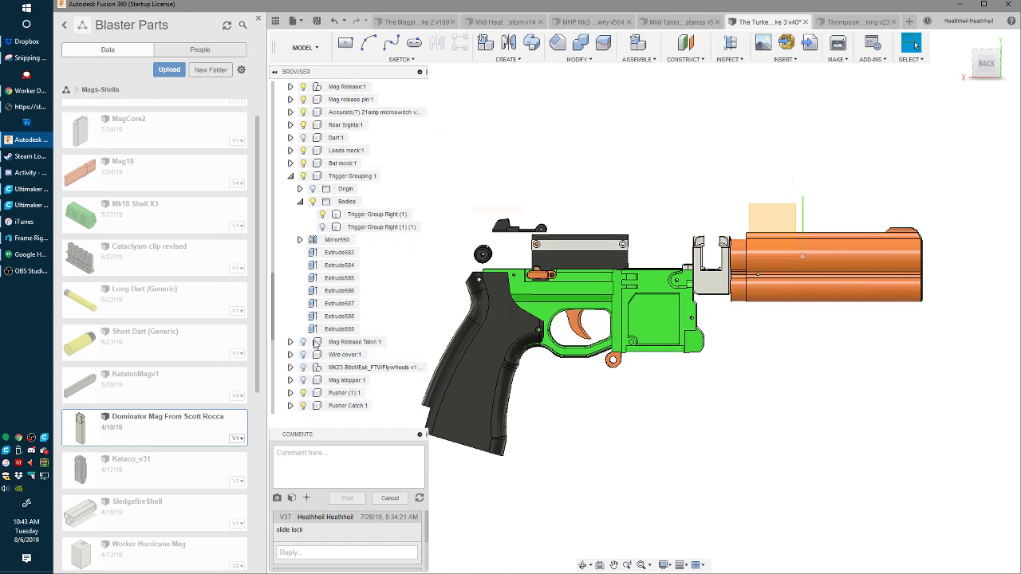
{"action": "scroll", "coordinate": [320, 351], "scroll_direction": "down", "scroll_amount": 3}
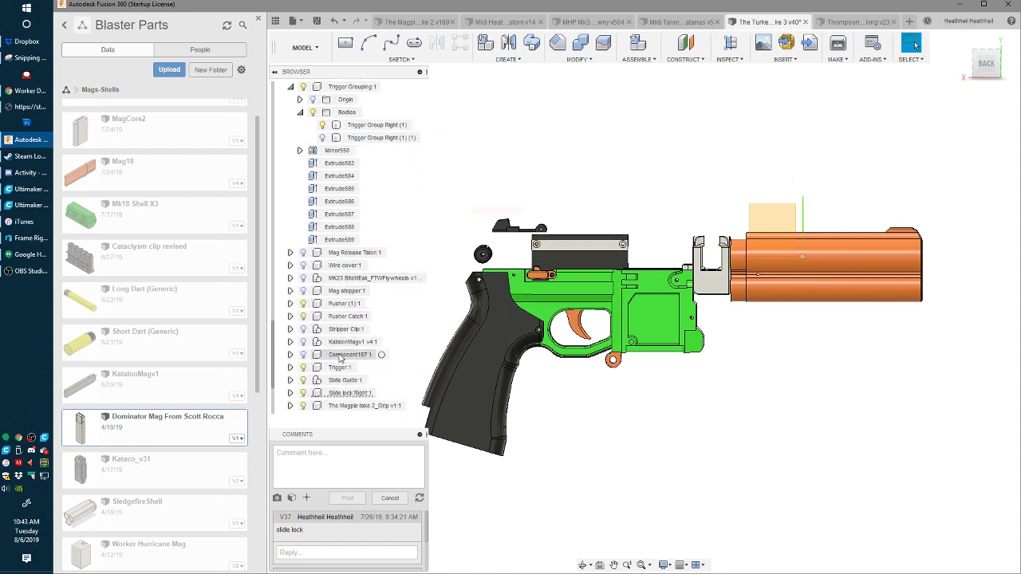
{"action": "scroll", "coordinate": [339, 359], "scroll_direction": "down", "scroll_amount": 2}
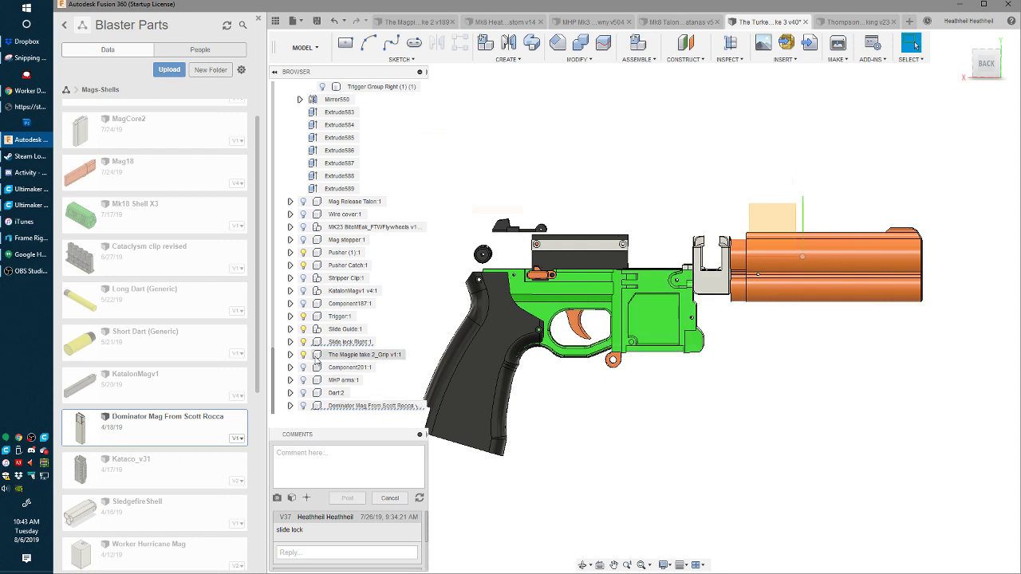
{"action": "scroll", "coordinate": [343, 319], "scroll_direction": "up", "scroll_amount": 10}
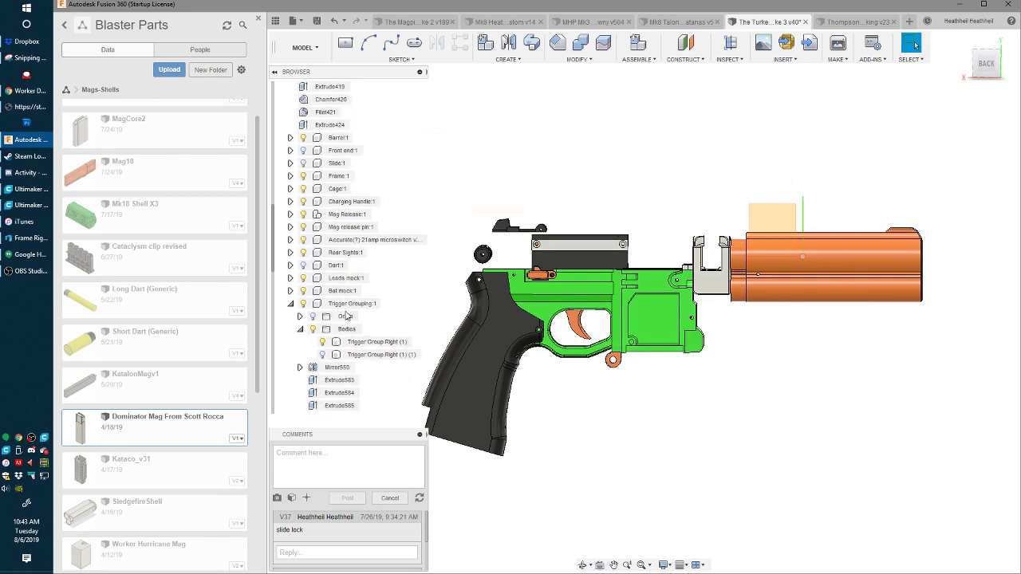
{"action": "scroll", "coordinate": [345, 311], "scroll_direction": "up", "scroll_amount": 6}
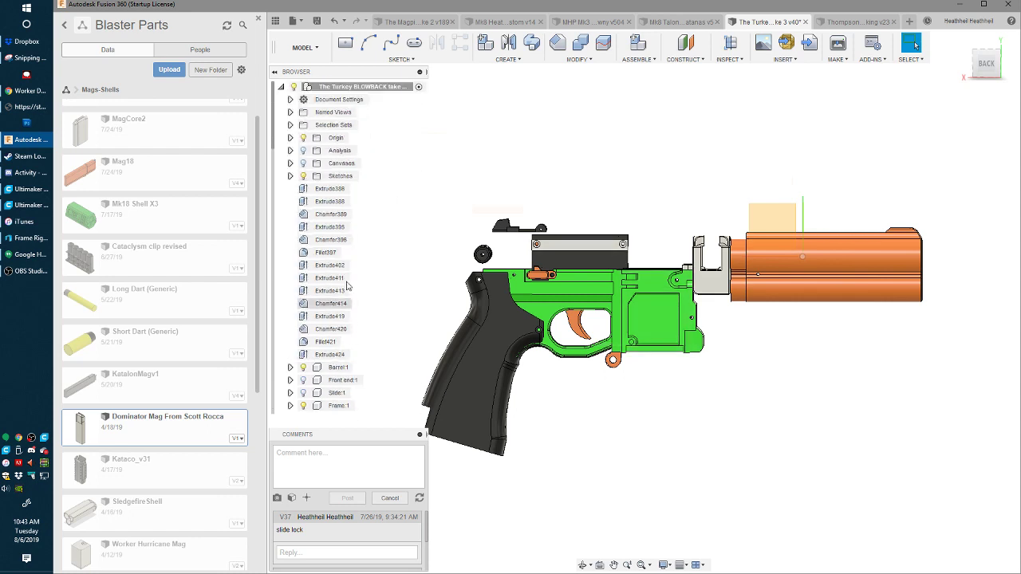
{"action": "scroll", "coordinate": [681, 297], "scroll_direction": "down", "scroll_amount": 2}
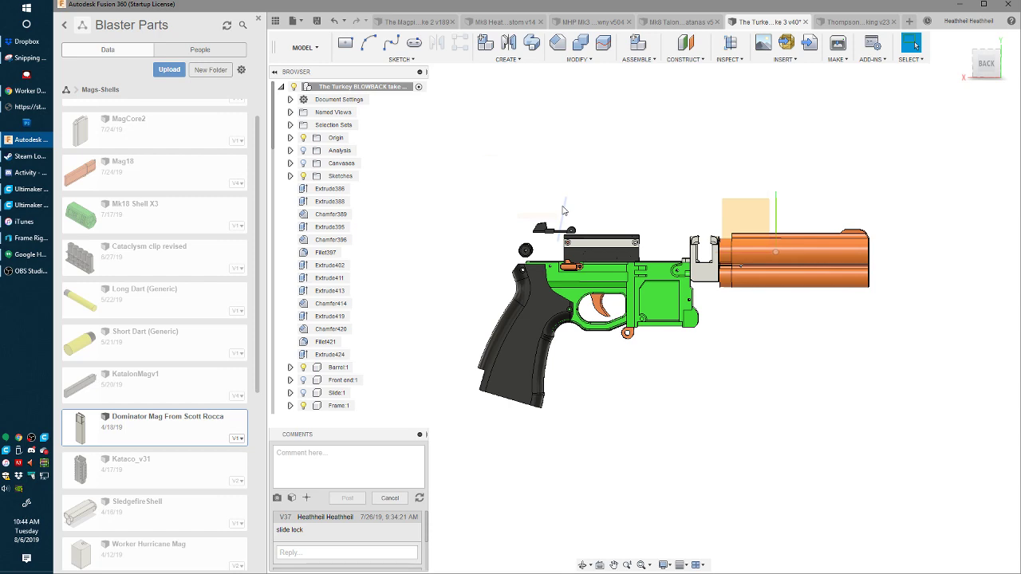
{"action": "scroll", "coordinate": [641, 229], "scroll_direction": "up", "scroll_amount": 2}
{"action": "scroll", "coordinate": [595, 257], "scroll_direction": "down", "scroll_amount": 2}
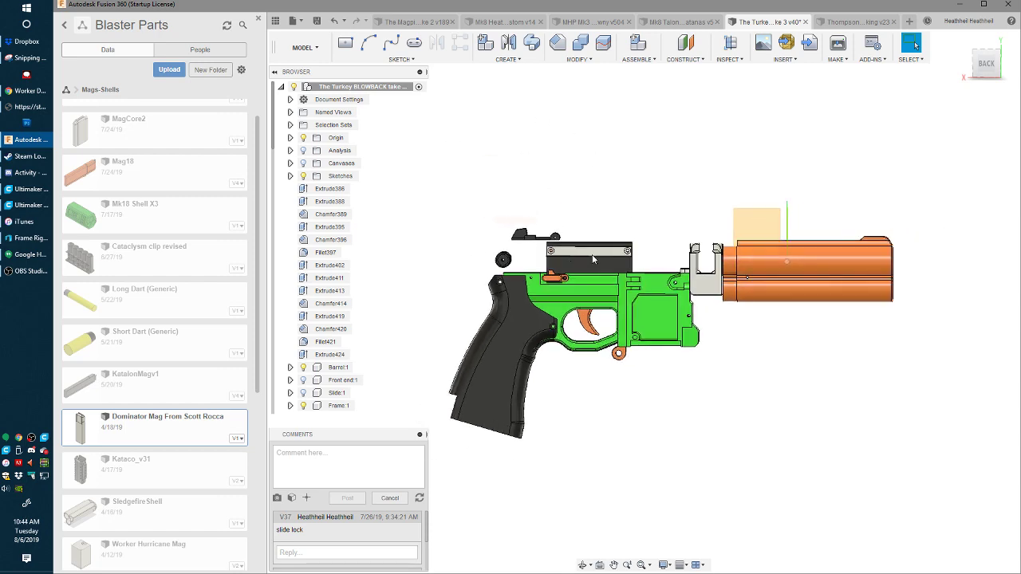
- Try to delete the small bevel face at the lower edge of the cage's round opening, beside the frame wall
{"action": "middle_click_drag", "start_coordinate": [595, 257], "coordinate": [767, 270], "text": "shift"}
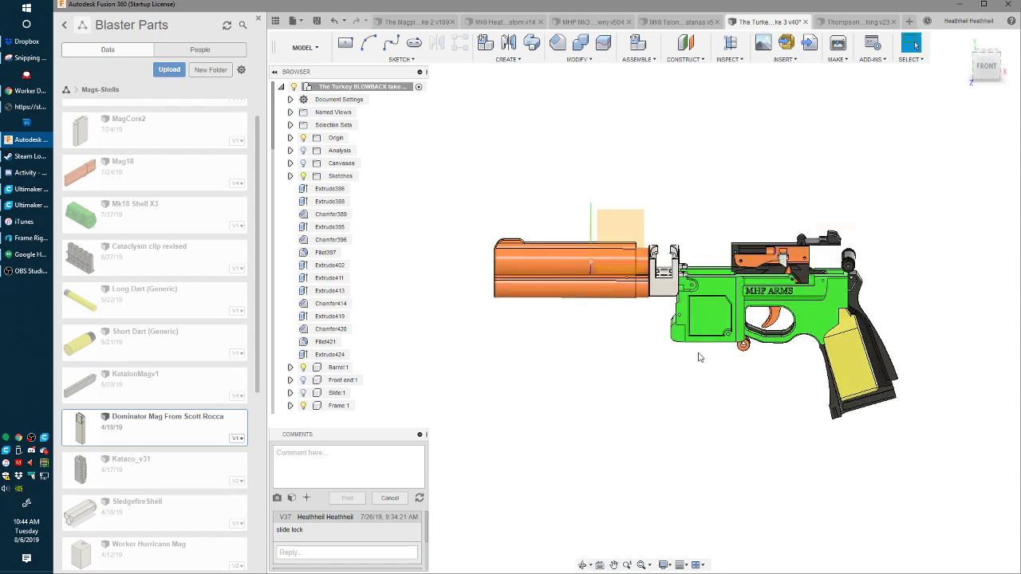
{"action": "scroll", "coordinate": [683, 302], "scroll_direction": "up", "scroll_amount": 2}
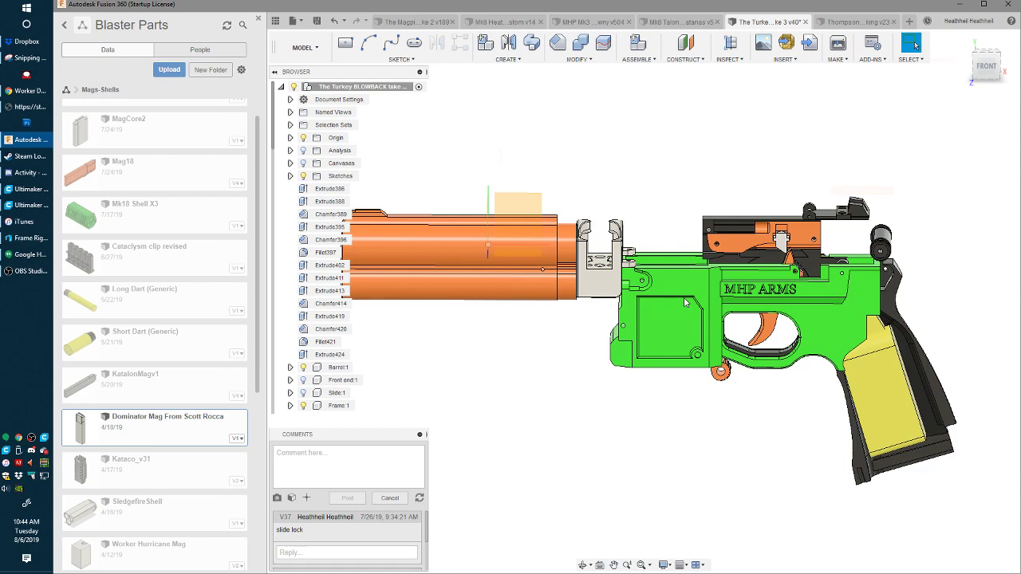
{"action": "middle_click_drag", "start_coordinate": [647, 303], "coordinate": [615, 306], "text": "shift"}
{"action": "scroll", "coordinate": [645, 271], "scroll_direction": "up", "scroll_amount": 4}
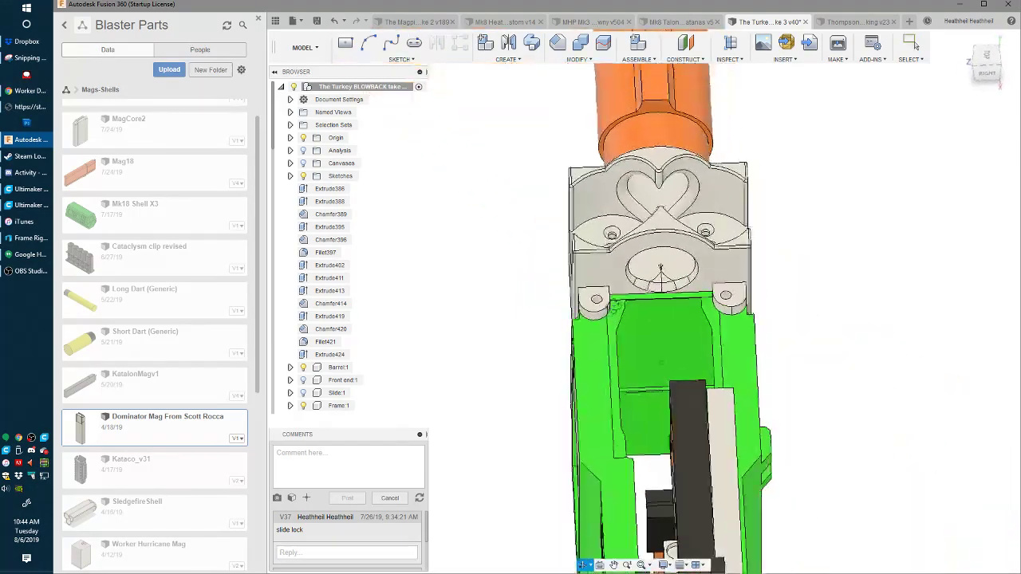
{"action": "middle_click_drag", "start_coordinate": [661, 267], "coordinate": [669, 257], "text": "shift"}
{"action": "scroll", "coordinate": [670, 256], "scroll_direction": "up", "scroll_amount": 5}
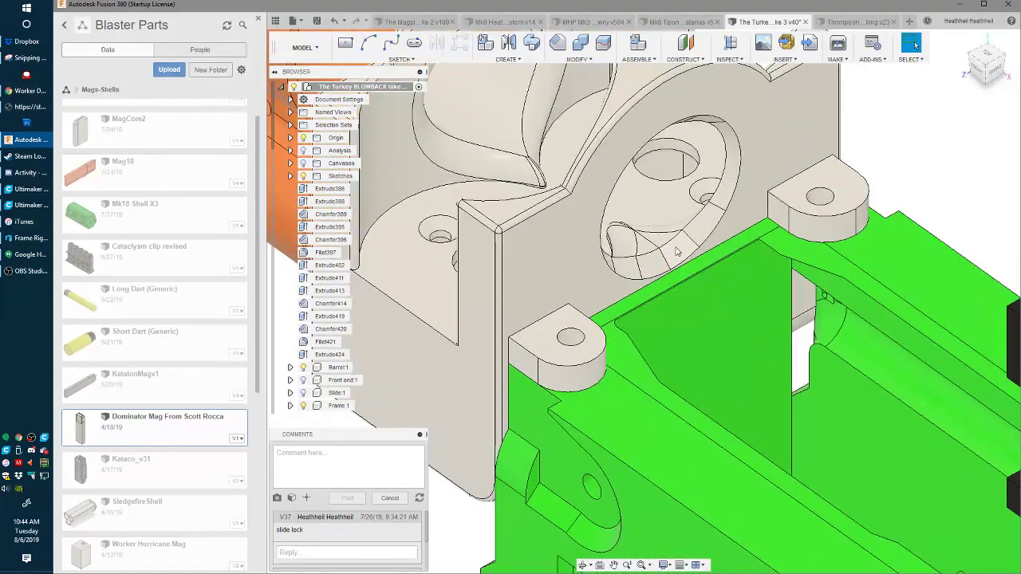
{"action": "left_click", "coordinate": [677, 252]}
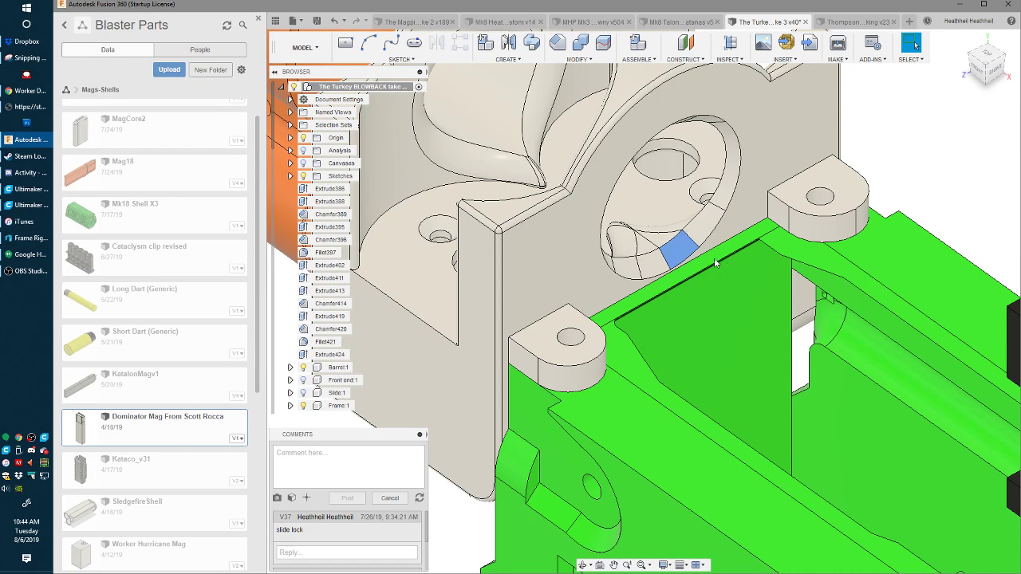
{"action": "scroll", "coordinate": [655, 308], "scroll_direction": "down", "scroll_amount": 3}
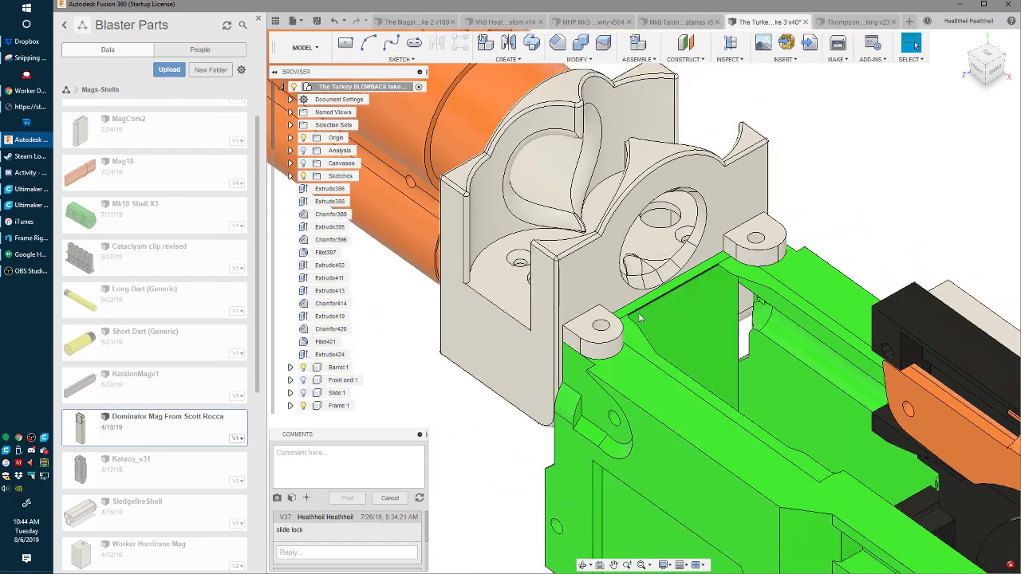
- Examine the cage, frame and grip of the blaster from the front view, including where the cage meets the frame
{"action": "middle_click_drag", "start_coordinate": [656, 309], "coordinate": [683, 251], "text": "shift"}
{"action": "middle_click_drag", "start_coordinate": [682, 251], "coordinate": [463, 284]}
{"action": "scroll", "coordinate": [462, 285], "scroll_direction": "down", "scroll_amount": 4}
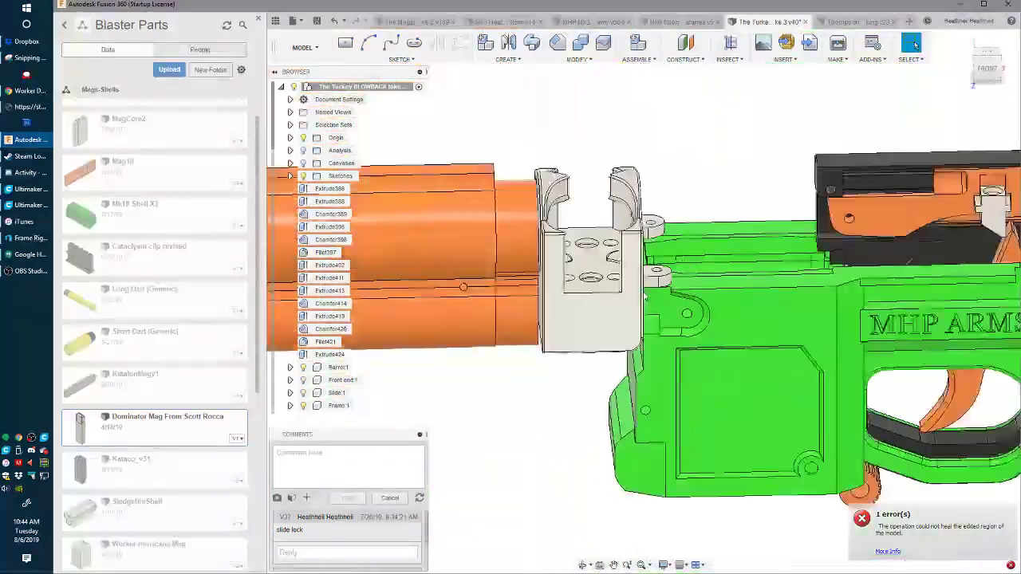
{"action": "scroll", "coordinate": [626, 335], "scroll_direction": "up", "scroll_amount": 3}
{"action": "scroll", "coordinate": [628, 358], "scroll_direction": "down", "scroll_amount": 4}
{"action": "middle_click_drag", "start_coordinate": [628, 359], "coordinate": [774, 252]}
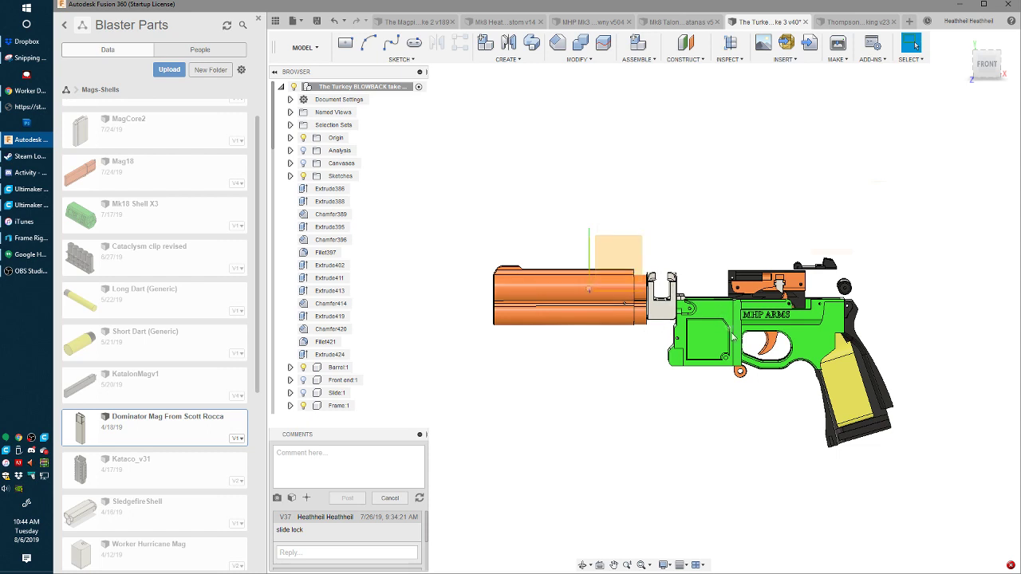
{"action": "scroll", "coordinate": [732, 337], "scroll_direction": "up", "scroll_amount": 2}
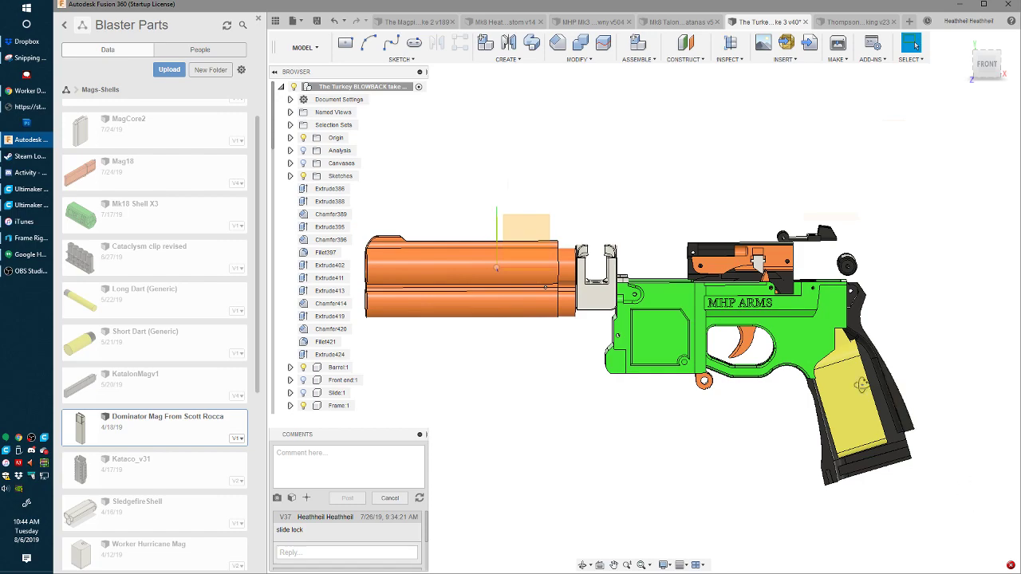
{"action": "middle_click_drag", "start_coordinate": [861, 386], "coordinate": [609, 199], "text": "shift"}
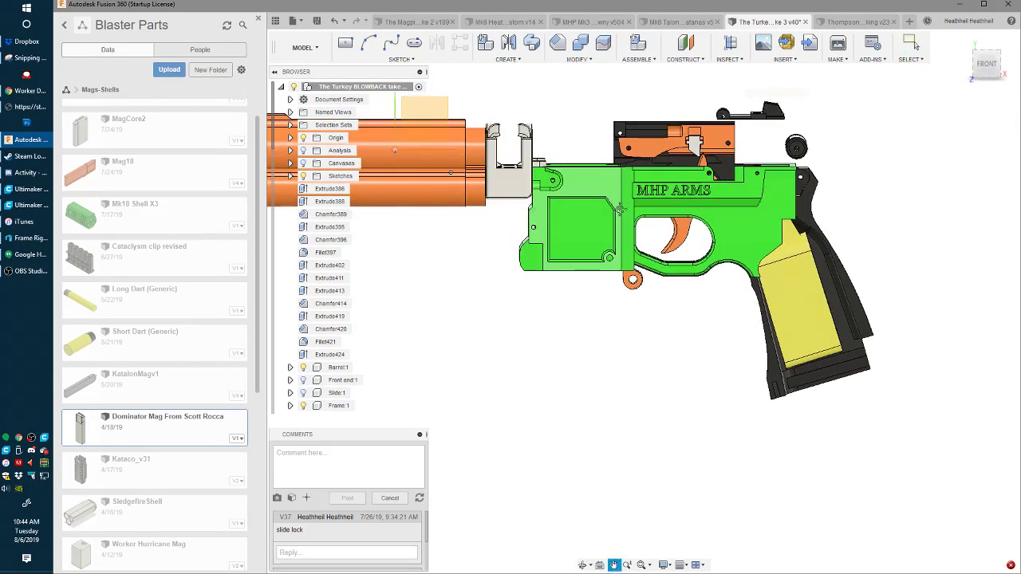
{"action": "scroll", "coordinate": [700, 246], "scroll_direction": "down", "scroll_amount": 4}
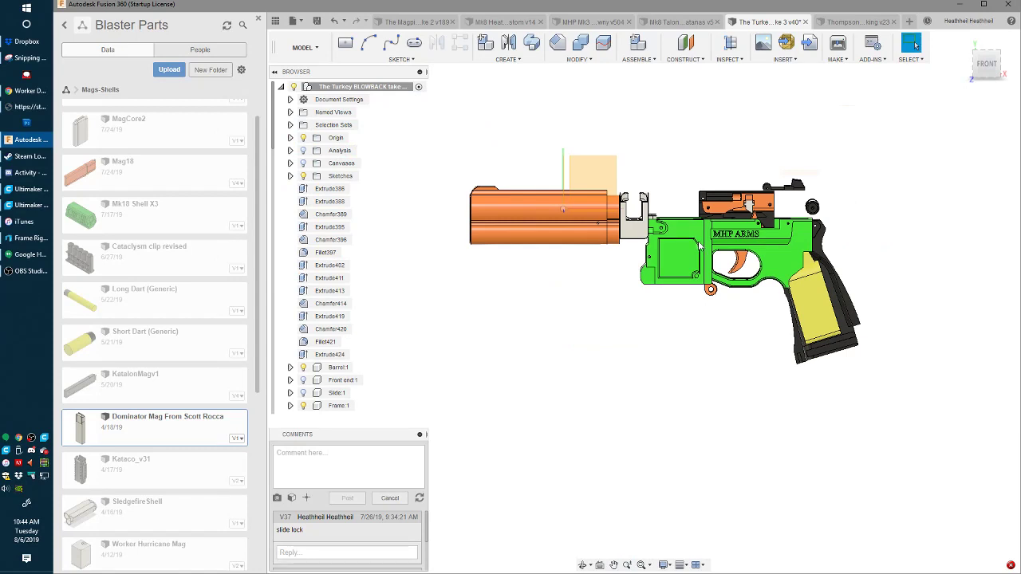
{"action": "scroll", "coordinate": [700, 245], "scroll_direction": "up", "scroll_amount": 2}
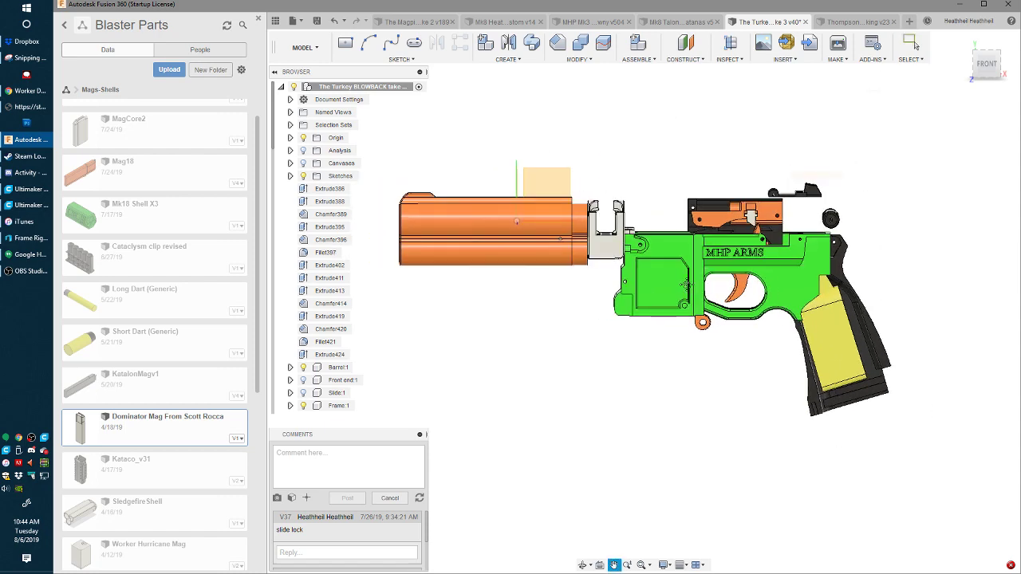
{"action": "middle_click_drag", "start_coordinate": [685, 284], "coordinate": [701, 268]}
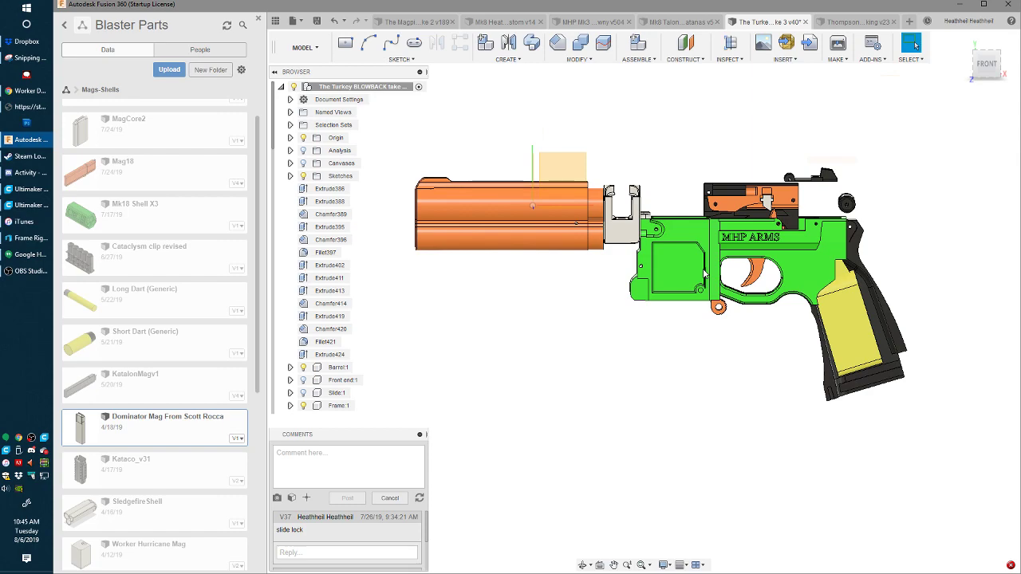
{"action": "scroll", "coordinate": [704, 274], "scroll_direction": "up", "scroll_amount": 2}
{"action": "scroll", "coordinate": [723, 293], "scroll_direction": "down", "scroll_amount": 1}
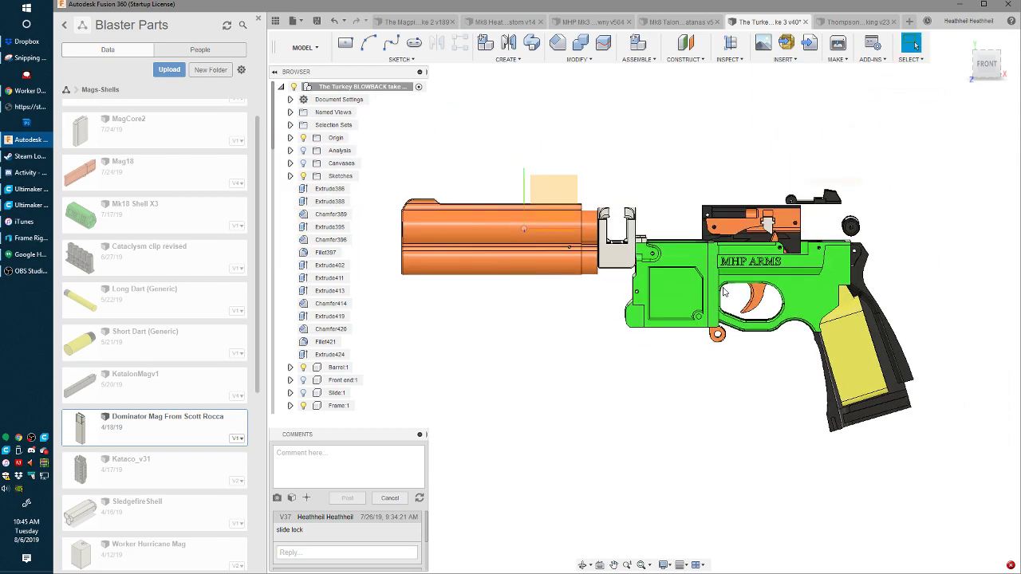
- Examine the blaster's frame, trigger and grip from several angles on both sides, ending in the back view
{"action": "scroll", "coordinate": [723, 292], "scroll_direction": "up", "scroll_amount": 2}
{"action": "middle_click_drag", "start_coordinate": [829, 275], "coordinate": [798, 260], "text": "shift"}
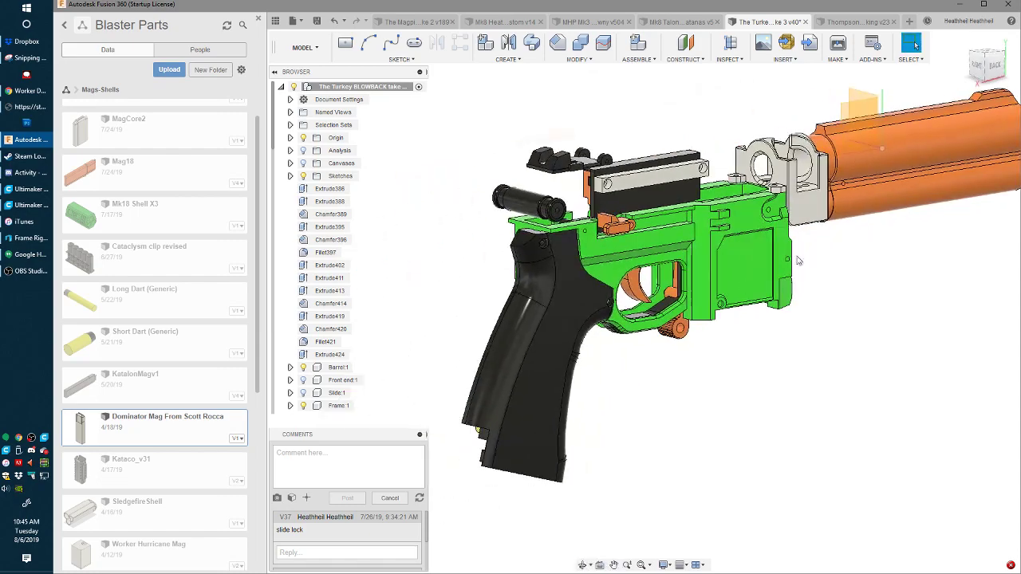
{"action": "middle_click_drag", "start_coordinate": [657, 301], "coordinate": [950, 319], "text": "shift"}
{"action": "middle_click_drag", "start_coordinate": [949, 319], "coordinate": [743, 296]}
{"action": "scroll", "coordinate": [743, 296], "scroll_direction": "down", "scroll_amount": 1}
{"action": "scroll", "coordinate": [743, 296], "scroll_direction": "up", "scroll_amount": 2}
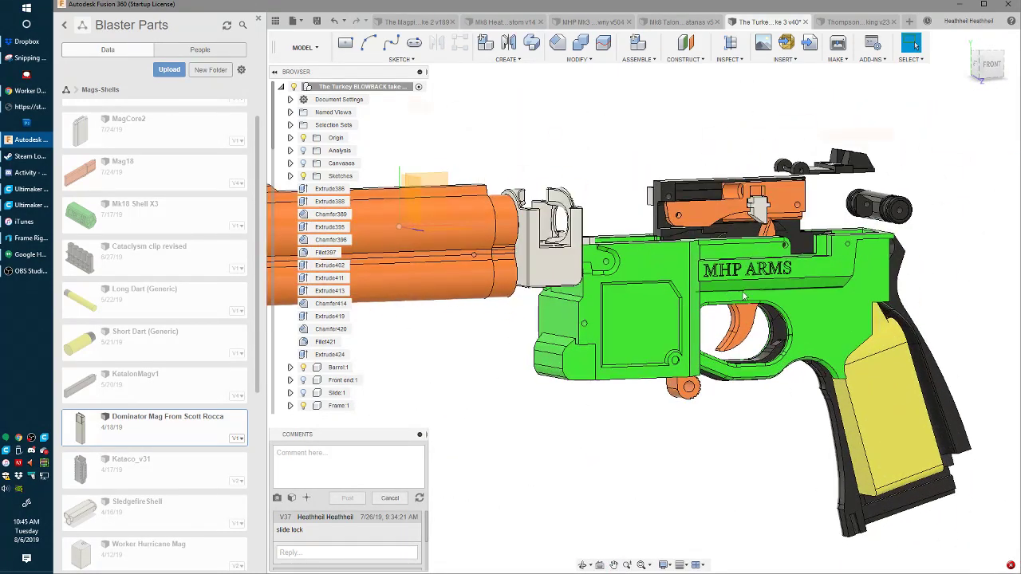
{"action": "scroll", "coordinate": [743, 296], "scroll_direction": "down", "scroll_amount": 2}
{"action": "middle_click_drag", "start_coordinate": [837, 299], "coordinate": [733, 317], "text": "shift"}
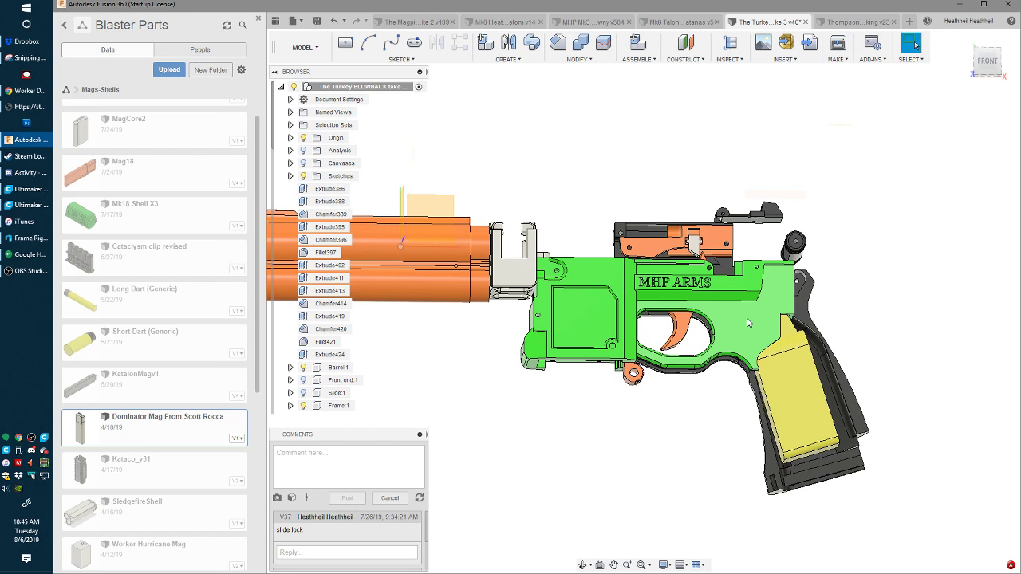
{"action": "middle_click_drag", "start_coordinate": [748, 322], "coordinate": [668, 311], "text": "shift"}
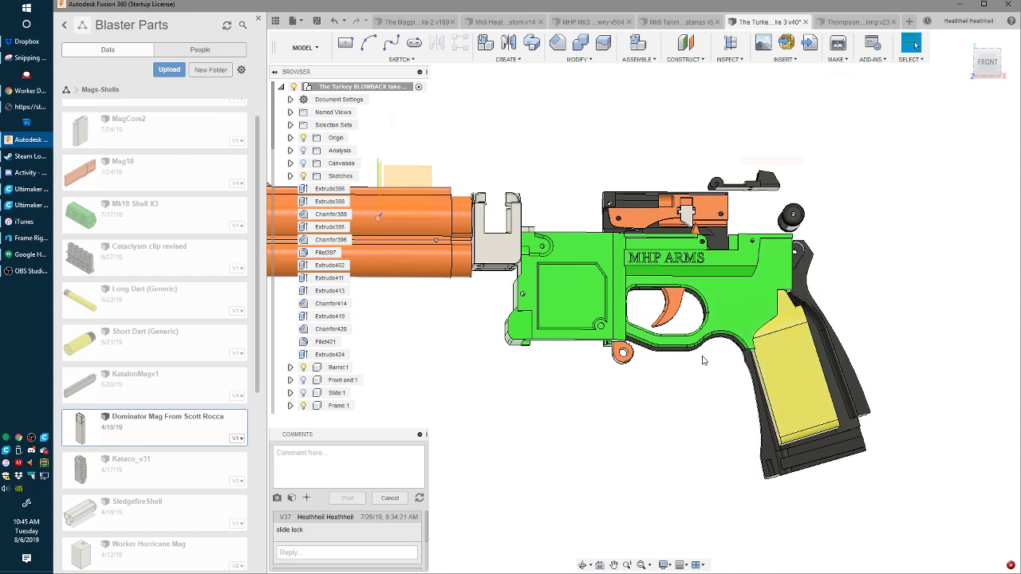
{"action": "scroll", "coordinate": [705, 320], "scroll_direction": "down", "scroll_amount": 4}
{"action": "scroll", "coordinate": [705, 321], "scroll_direction": "up", "scroll_amount": 4}
{"action": "middle_click_drag", "start_coordinate": [704, 321], "coordinate": [730, 312]}
{"action": "scroll", "coordinate": [779, 325], "scroll_direction": "down", "scroll_amount": 1}
{"action": "scroll", "coordinate": [779, 326], "scroll_direction": "down", "scroll_amount": 1}
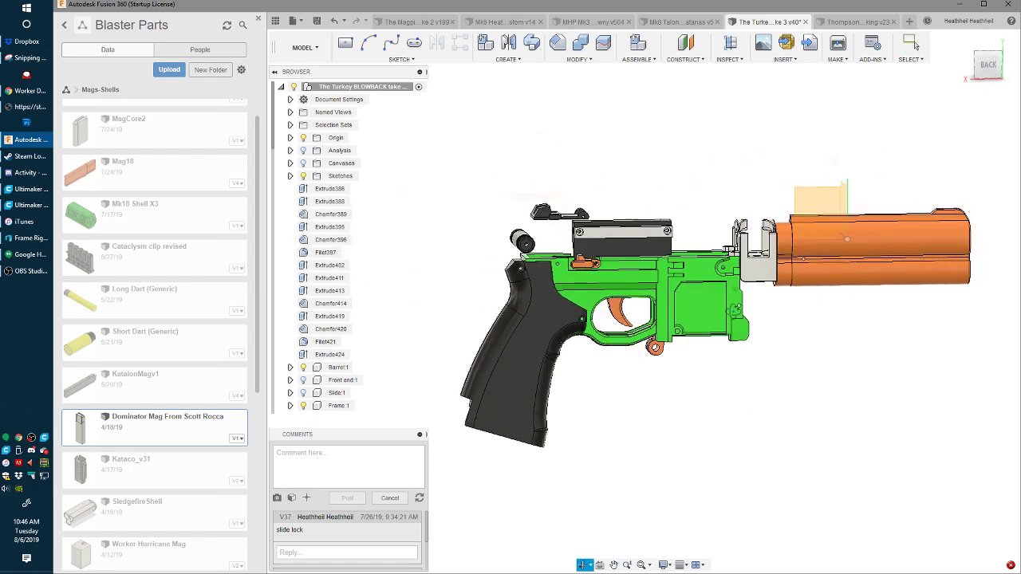
{"action": "scroll", "coordinate": [702, 328], "scroll_direction": "up", "scroll_amount": 5}
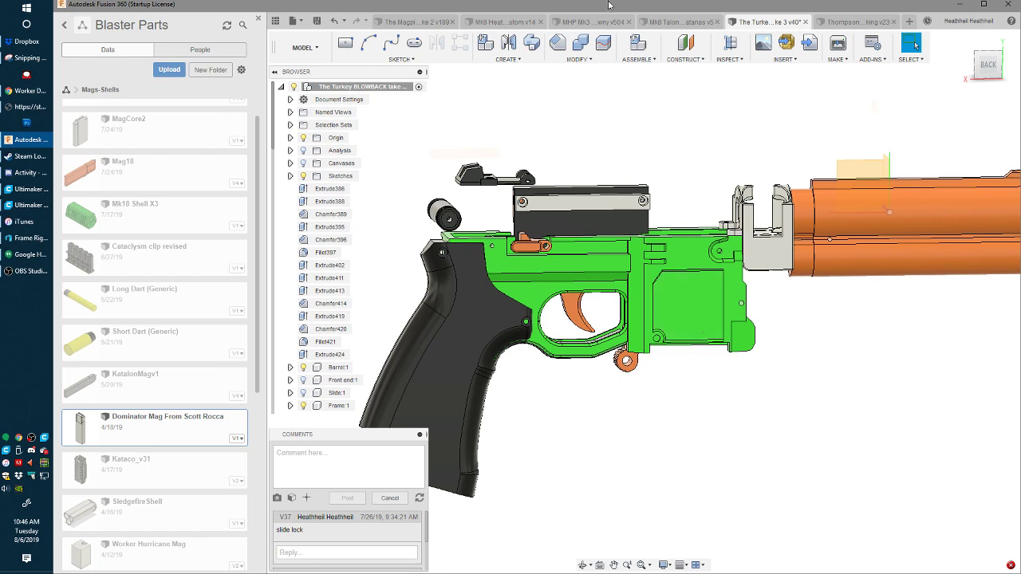
- Look at The Magpie take 2 design and close the Thompson design
{"action": "left_click", "coordinate": [415, 22]}
{"action": "scroll", "coordinate": [591, 309], "scroll_direction": "up", "scroll_amount": 2}
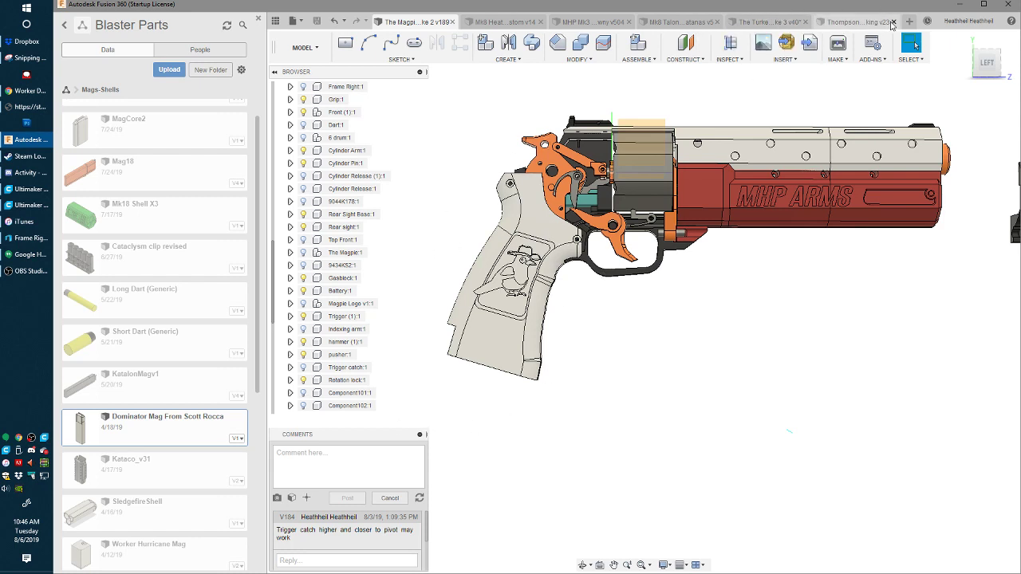
{"action": "left_click", "coordinate": [894, 21]}
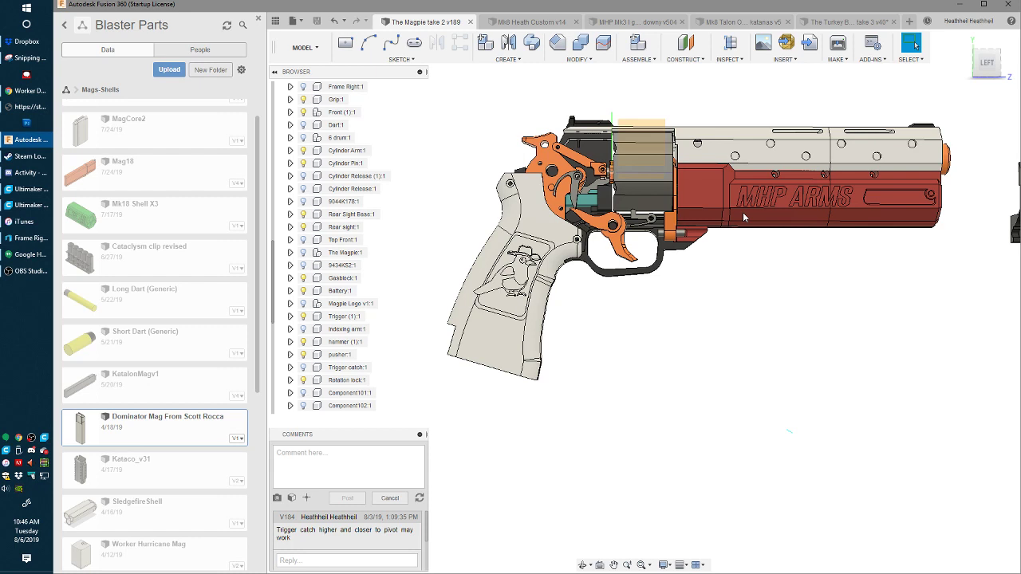
- Return to The Turkey BLOWBACK take 3 design and save it as a new version
{"action": "left_click", "coordinate": [852, 20]}
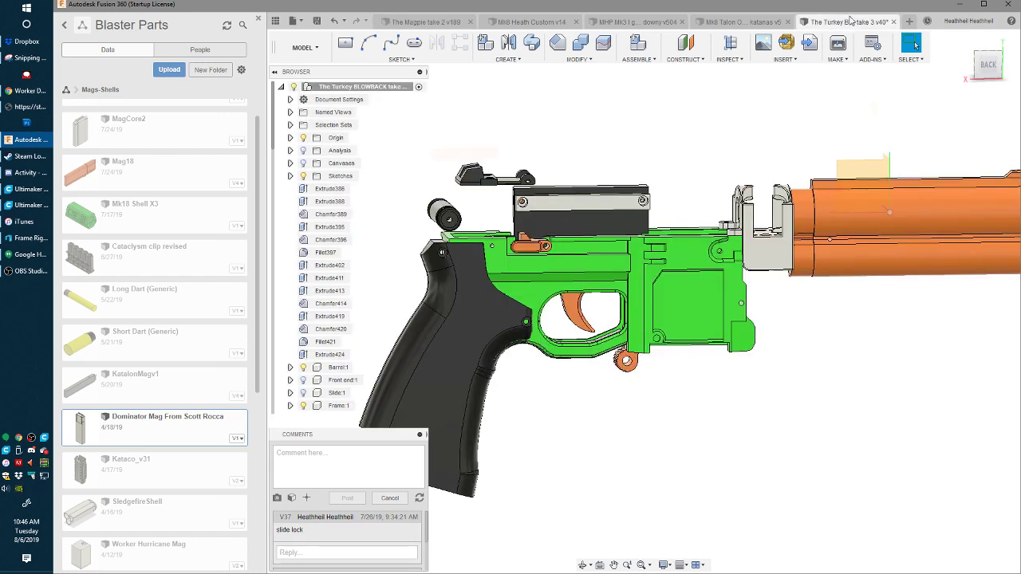
{"action": "key", "text": "ctrl+s"}
{"action": "key", "text": "Return"}
- Show the Slide:1 component and hide Frame:1 to expose the internal trigger mechanism in the front view
{"action": "middle_click_drag", "start_coordinate": [619, 264], "coordinate": [717, 387]}
{"action": "scroll", "coordinate": [391, 315], "scroll_direction": "down", "scroll_amount": 1}
{"action": "scroll", "coordinate": [323, 351], "scroll_direction": "down", "scroll_amount": 3}
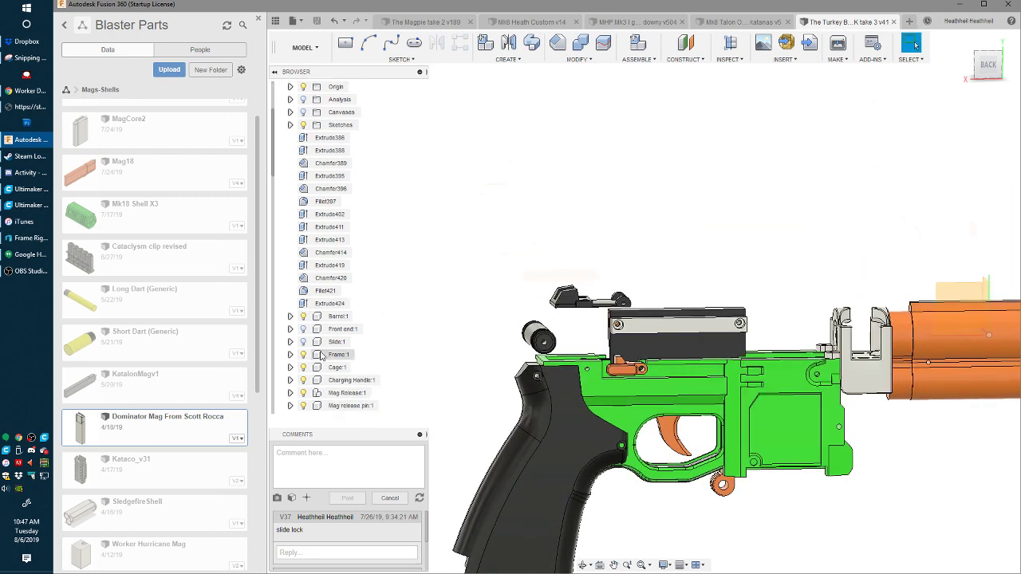
{"action": "left_click", "coordinate": [304, 343]}
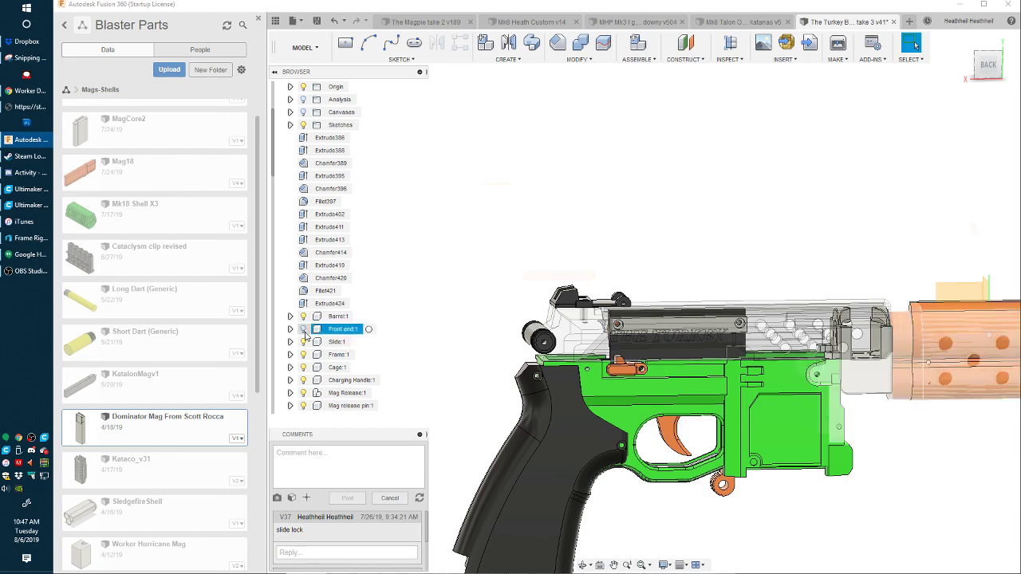
{"action": "middle_click_drag", "start_coordinate": [526, 267], "coordinate": [841, 281], "text": "shift"}
{"action": "middle_click_drag", "start_coordinate": [841, 281], "coordinate": [660, 297]}
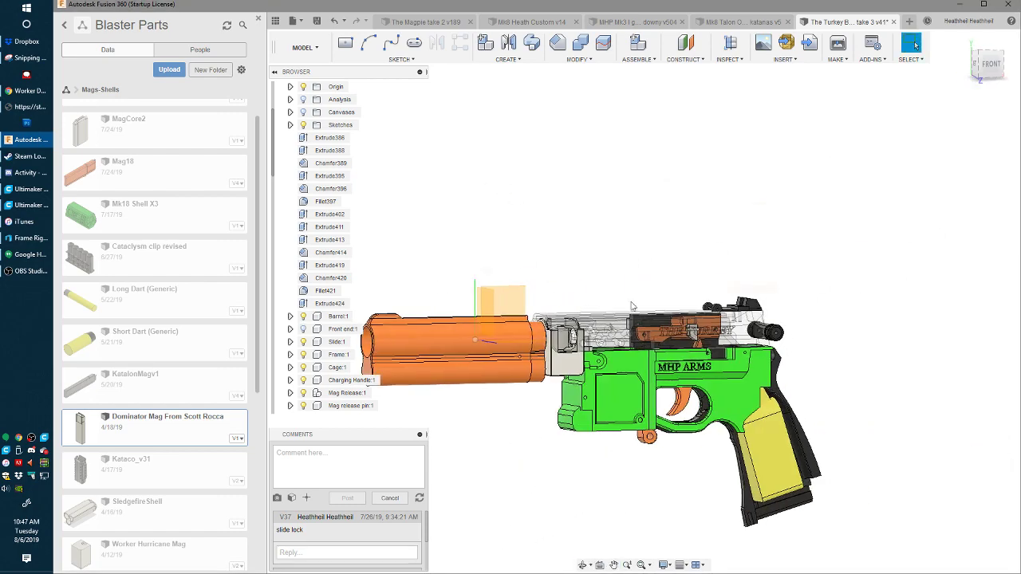
{"action": "scroll", "coordinate": [669, 304], "scroll_direction": "up", "scroll_amount": 3}
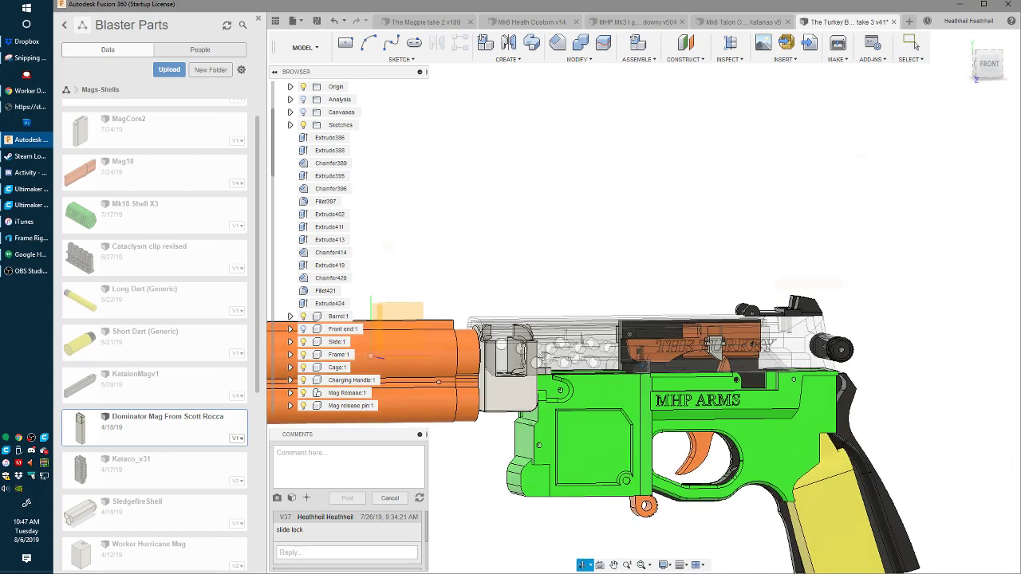
{"action": "left_click", "coordinate": [303, 354]}
{"action": "middle_click_drag", "start_coordinate": [474, 159], "coordinate": [462, 103]}
- Switch to the Animation workspace and frame the trigger mechanism and slide from the front
{"action": "left_click", "coordinate": [307, 45]}
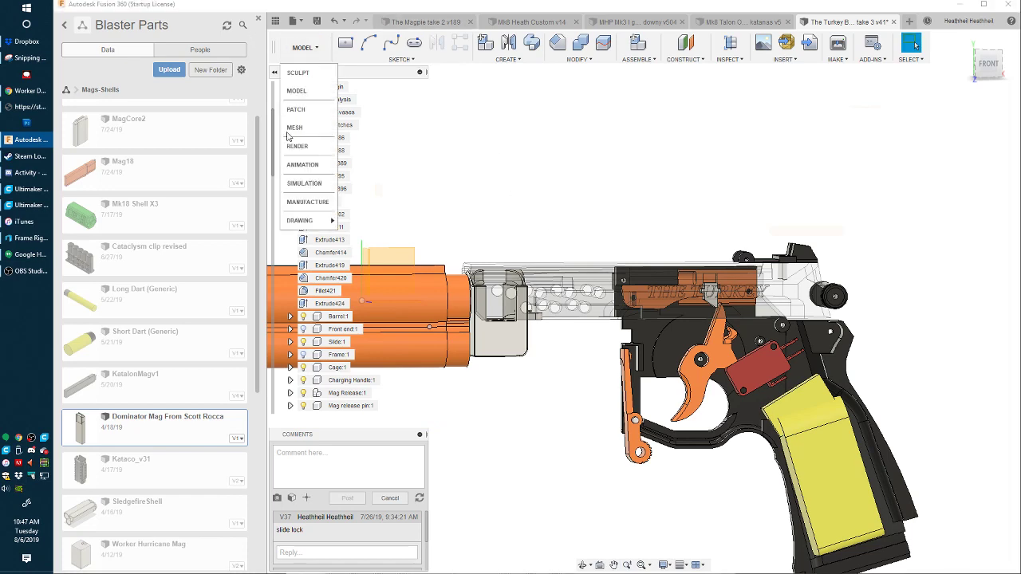
{"action": "left_click", "coordinate": [307, 166]}
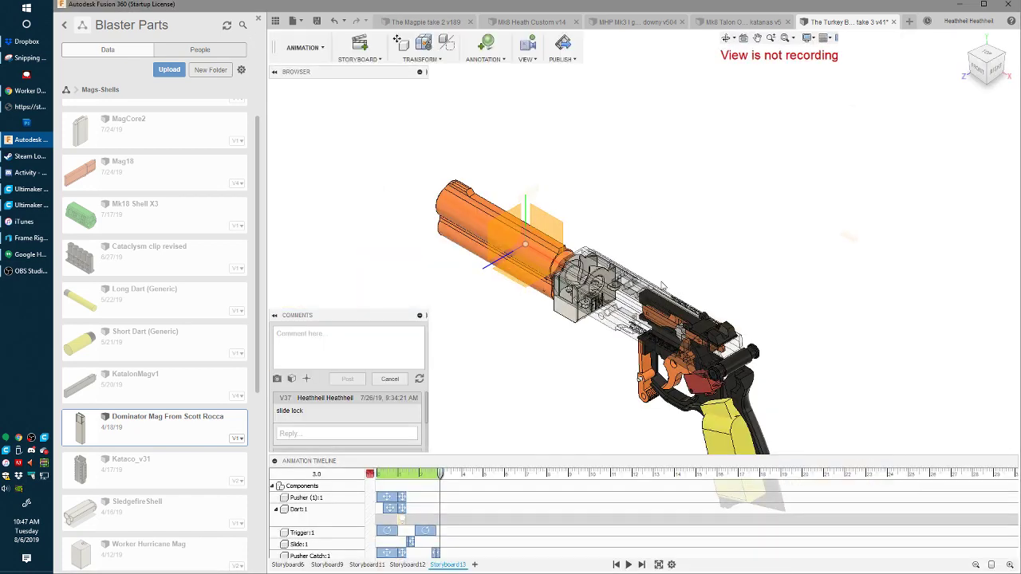
{"action": "scroll", "coordinate": [710, 315], "scroll_direction": "up", "scroll_amount": 2}
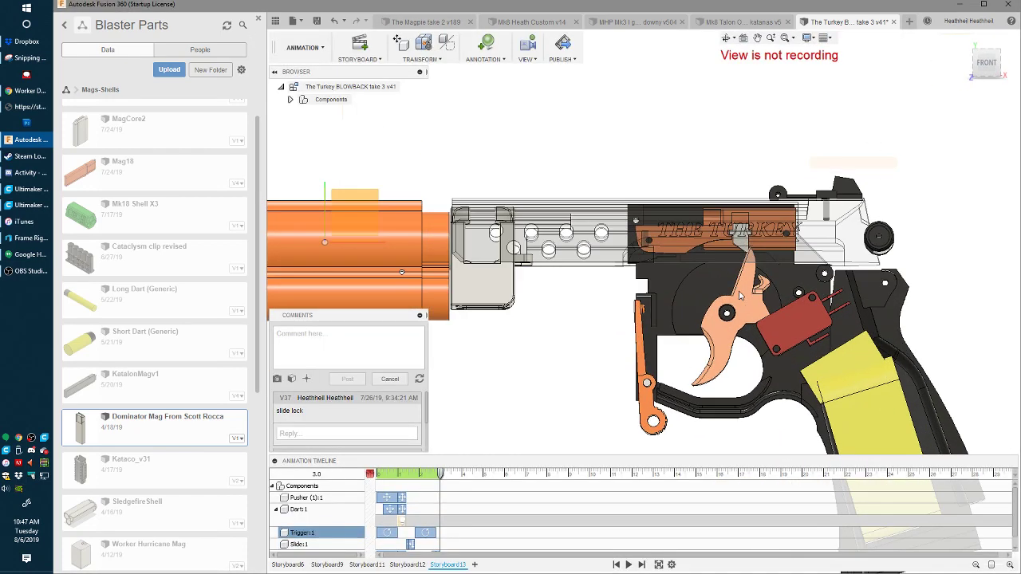
{"action": "left_click", "coordinate": [615, 346]}
{"action": "scroll", "coordinate": [626, 331], "scroll_direction": "up", "scroll_amount": 2}
{"action": "scroll", "coordinate": [602, 352], "scroll_direction": "down", "scroll_amount": 1}
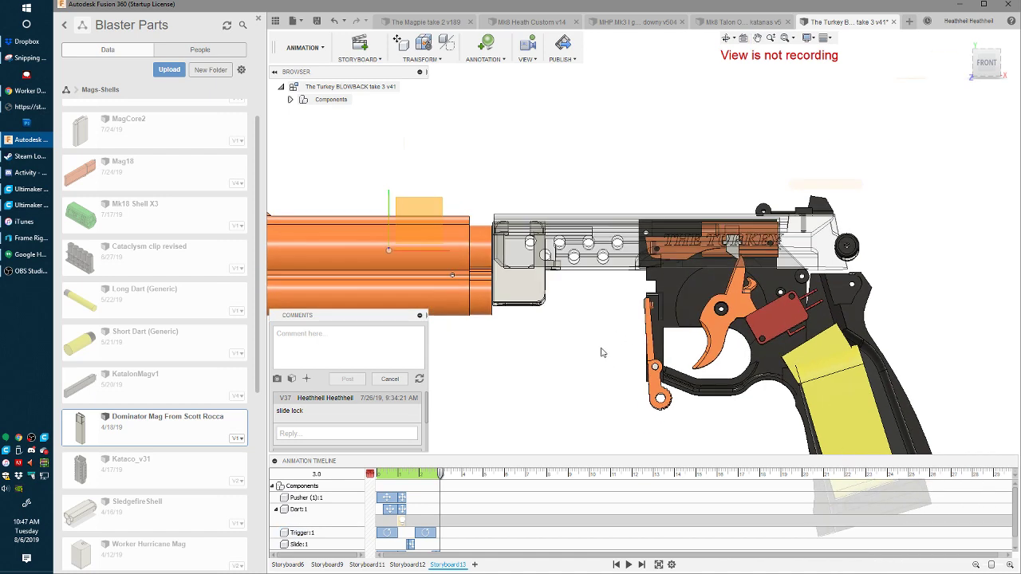
- Play the Storyboard13 animation to review the motion of the pusher, trigger and slide
{"action": "key", "text": "space"}
{"action": "key", "text": "space"}
{"action": "key", "text": "space"}
{"action": "key", "text": "space"}
{"action": "key", "text": "space"}
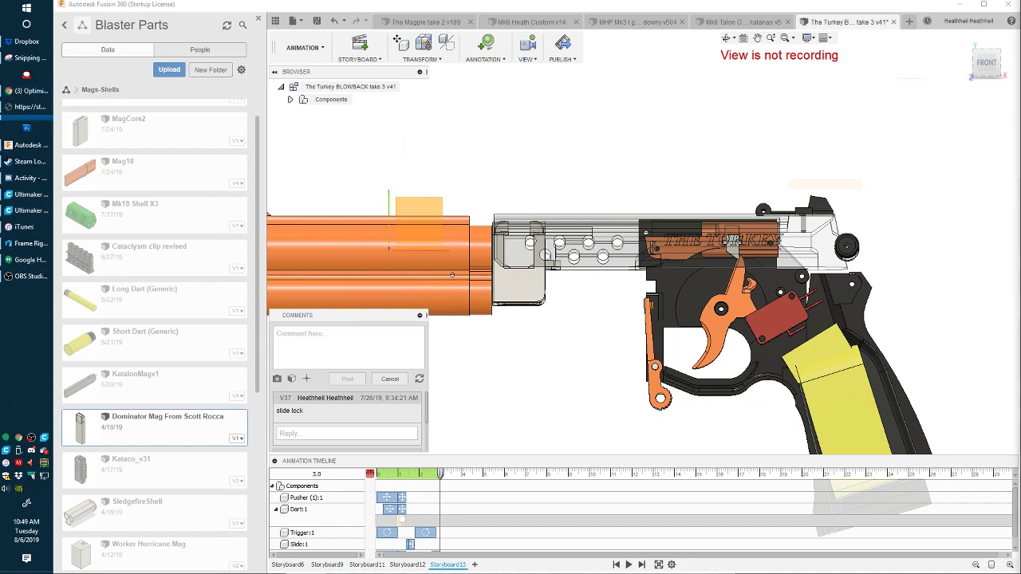
- Switch to Chrome and copy the web address of the D.Va Nerf Gun Recoil video on YouTube
{"action": "left_click", "coordinate": [31, 90]}
{"action": "left_click_drag", "start_coordinate": [577, 139], "coordinate": [539, 5]}
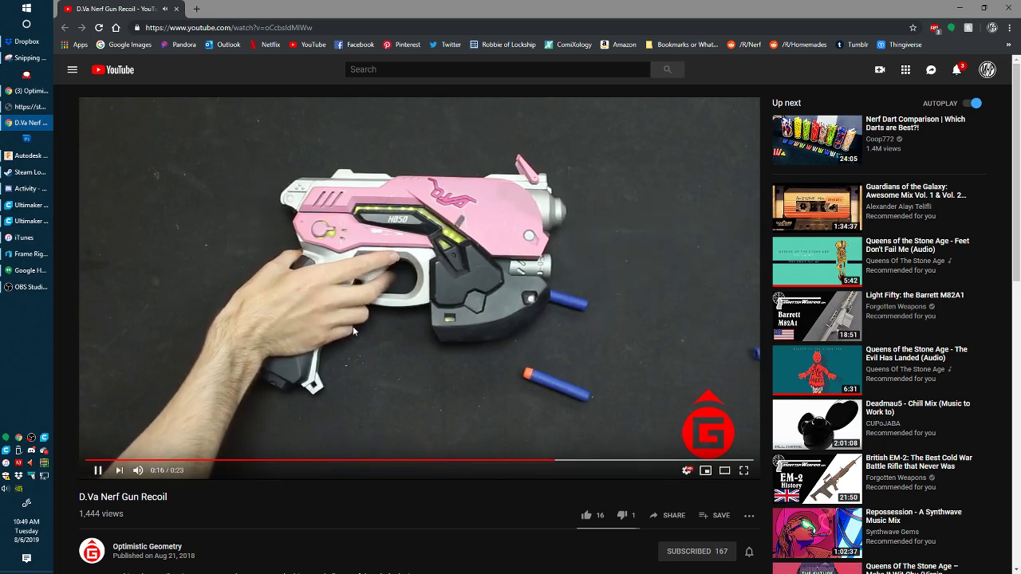
{"action": "right_click", "coordinate": [269, 25]}
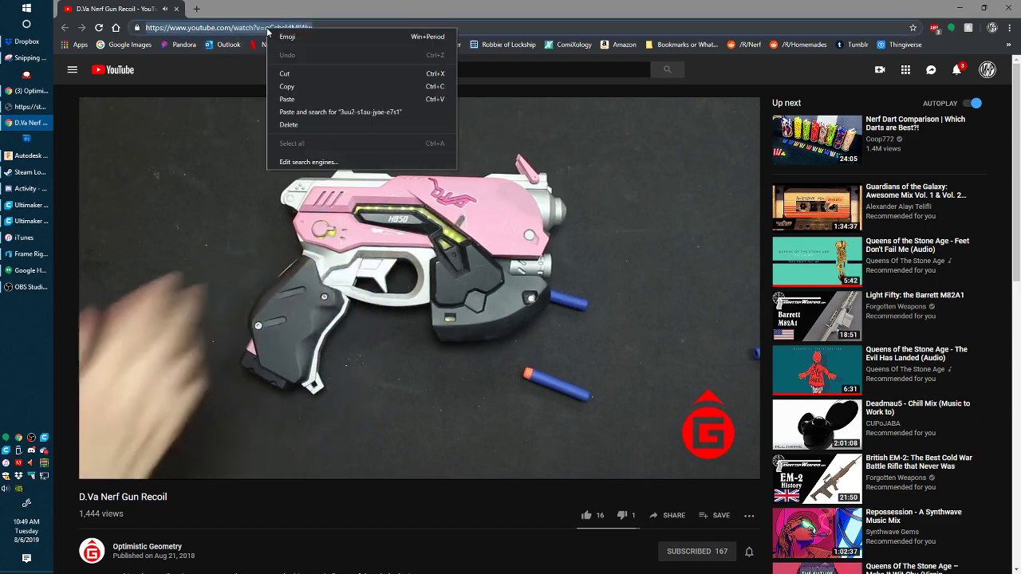
{"action": "left_click", "coordinate": [280, 83]}
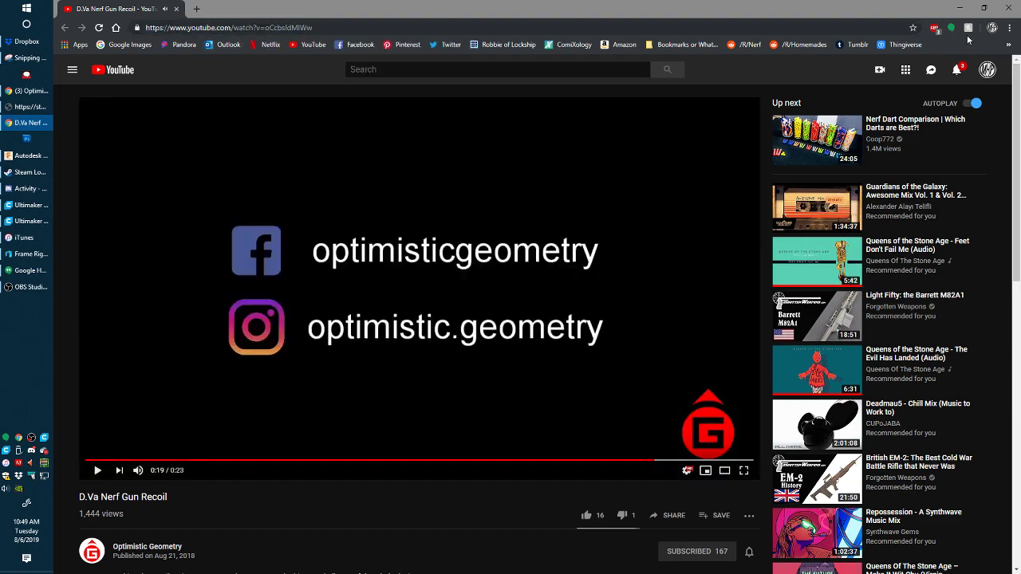
- Return to Fusion 360 and replay the Storyboard13 animation of the pusher, trigger and slide
{"action": "left_click", "coordinate": [967, 7]}
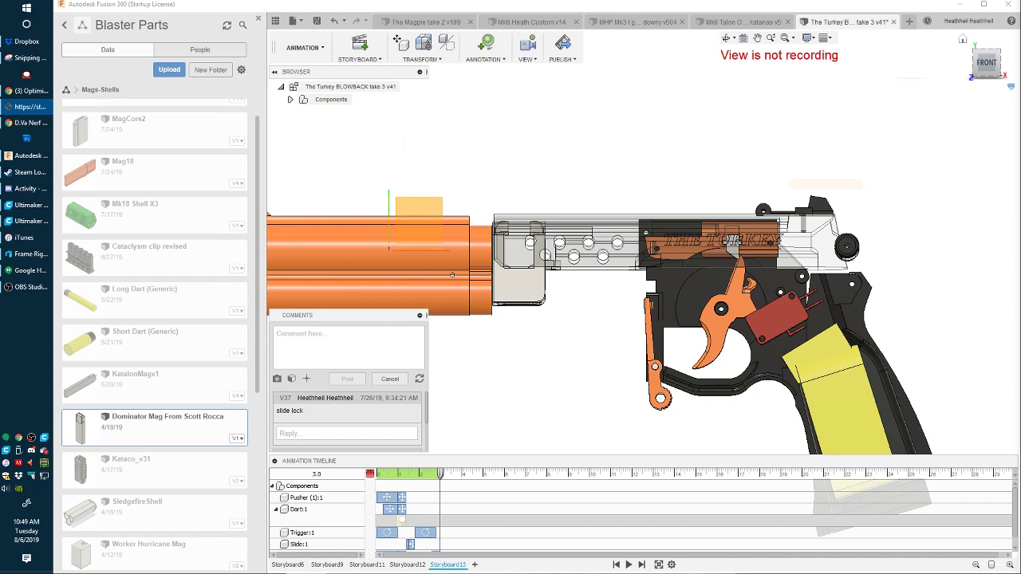
{"action": "left_click", "coordinate": [663, 5]}
{"action": "key", "text": "space"}
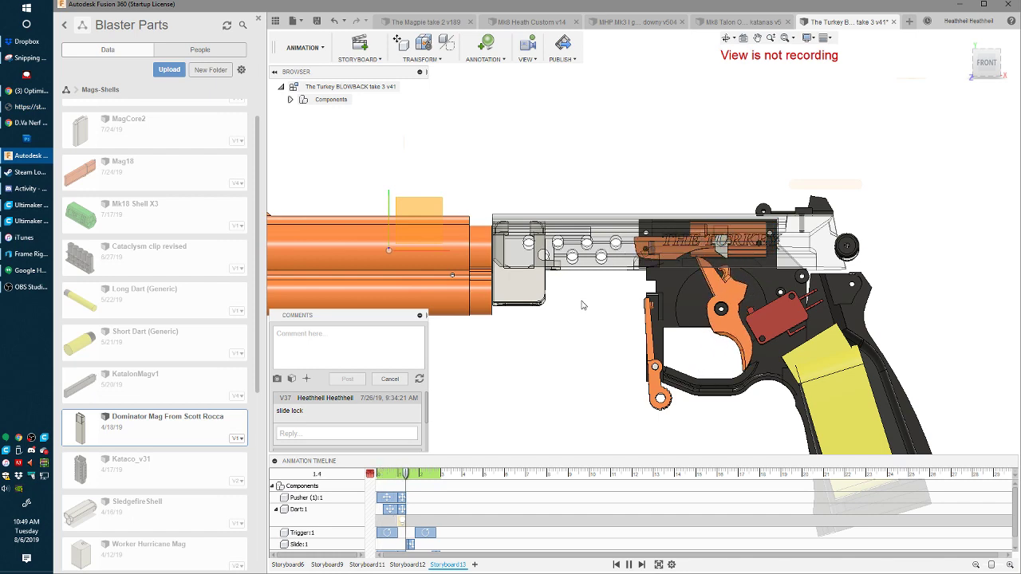
- Return to the Model workspace and show the Frame:1 and Front end:1 components around the trigger mechanism
{"action": "left_click", "coordinate": [302, 50]}
{"action": "left_click", "coordinate": [307, 77]}
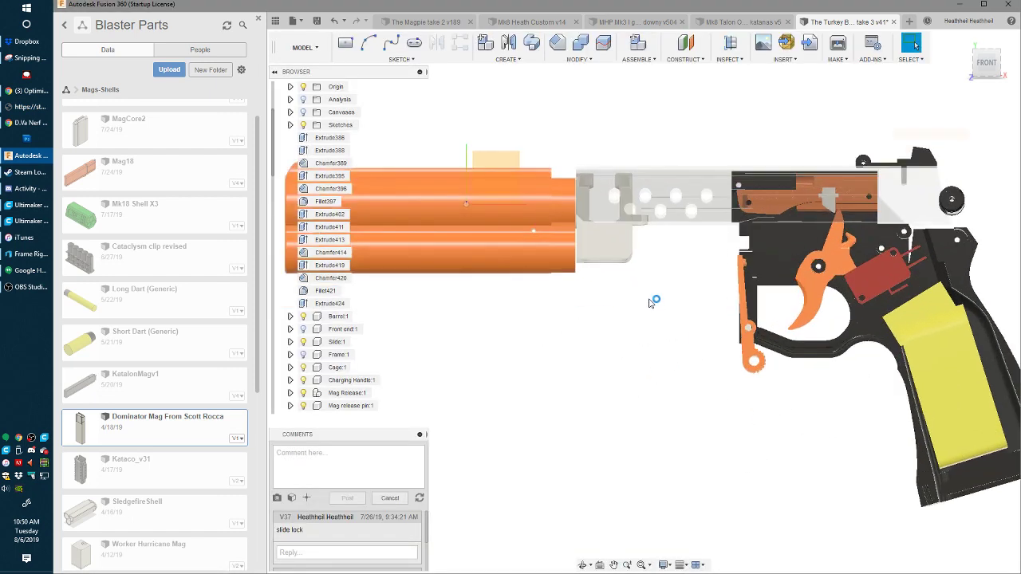
{"action": "middle_click_drag", "start_coordinate": [650, 303], "coordinate": [837, 288], "text": "shift"}
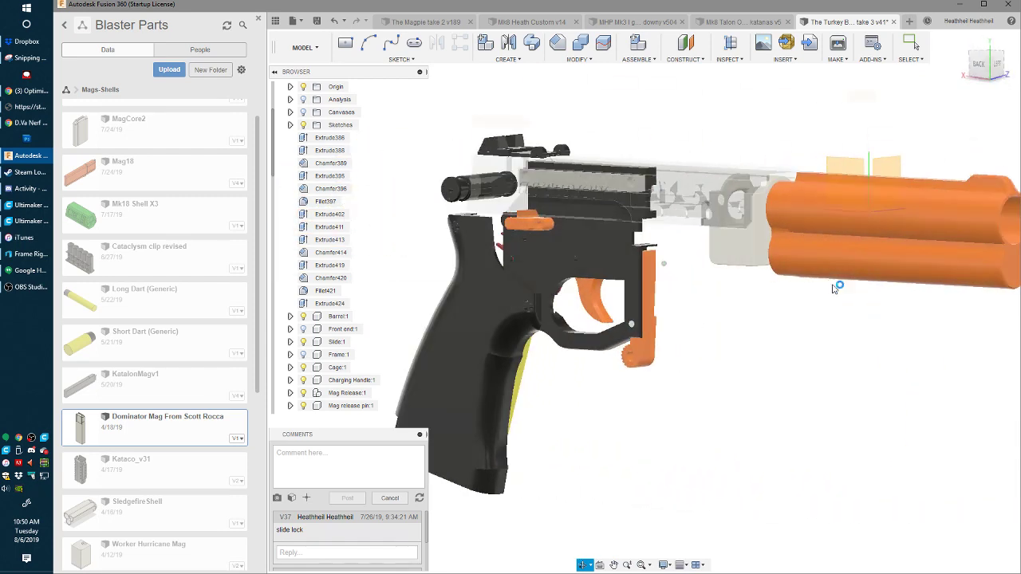
{"action": "right_click", "coordinate": [981, 67]}
{"action": "left_click", "coordinate": [917, 92]}
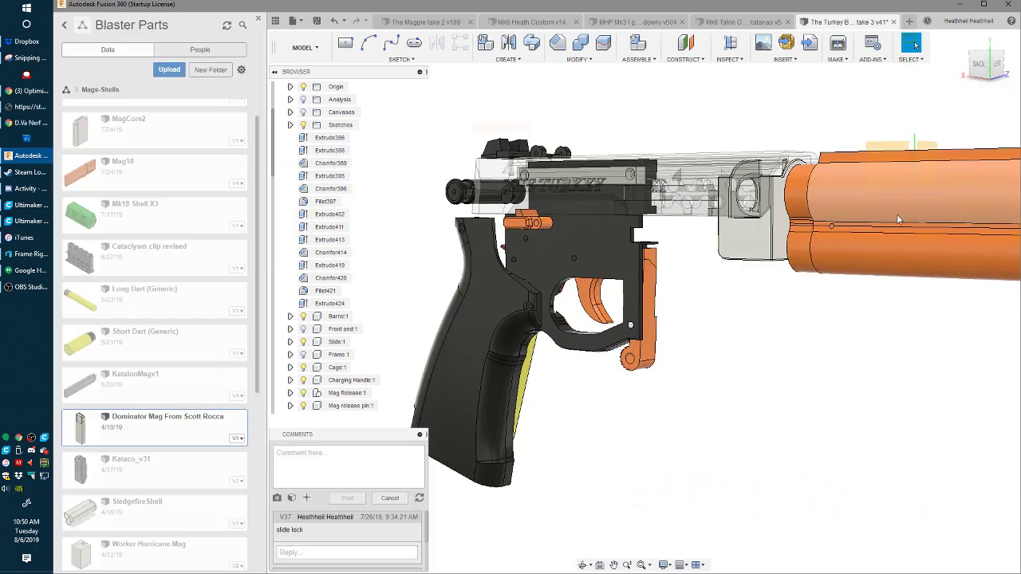
{"action": "left_click", "coordinate": [305, 355]}
{"action": "middle_click_drag", "start_coordinate": [558, 351], "coordinate": [766, 327], "text": "shift"}
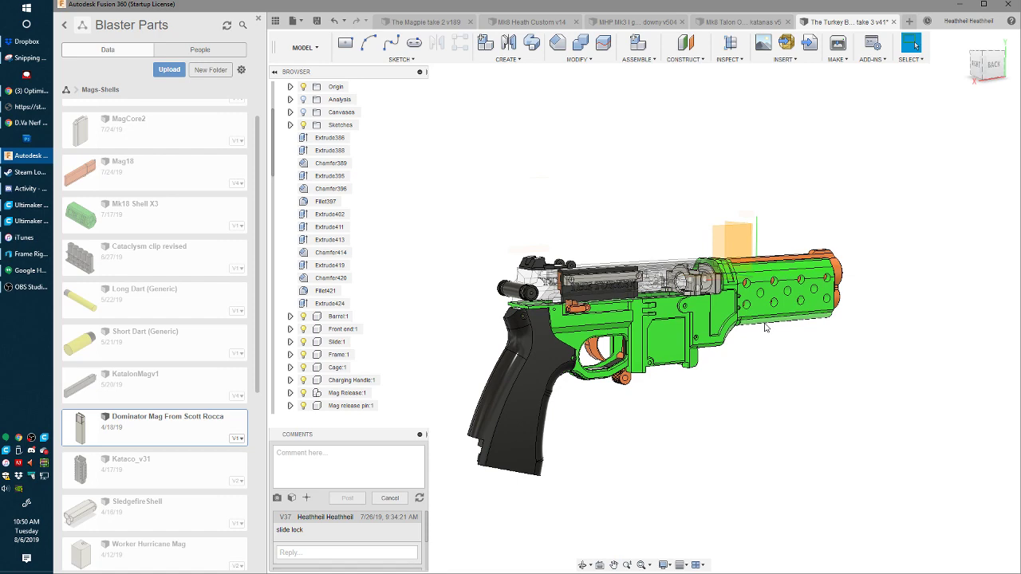
{"action": "middle_click_drag", "start_coordinate": [761, 328], "coordinate": [722, 355], "text": "shift"}
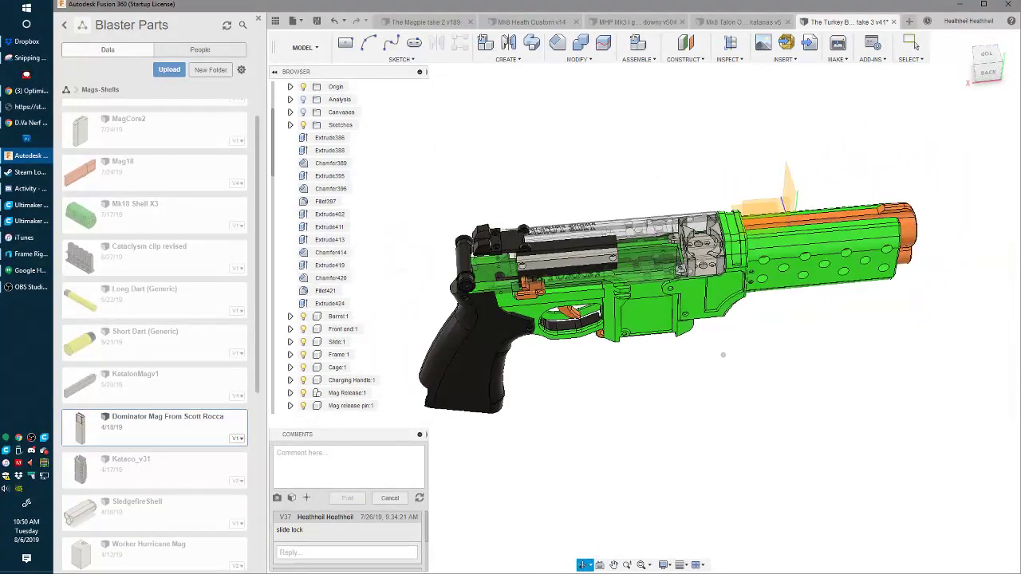
- Hide the Slide:1 component to expose the frame's magazine well
{"action": "scroll", "coordinate": [638, 256], "scroll_direction": "up", "scroll_amount": 3}
{"action": "scroll", "coordinate": [301, 292], "scroll_direction": "down", "scroll_amount": 2}
{"action": "scroll", "coordinate": [302, 275], "scroll_direction": "up", "scroll_amount": 5}
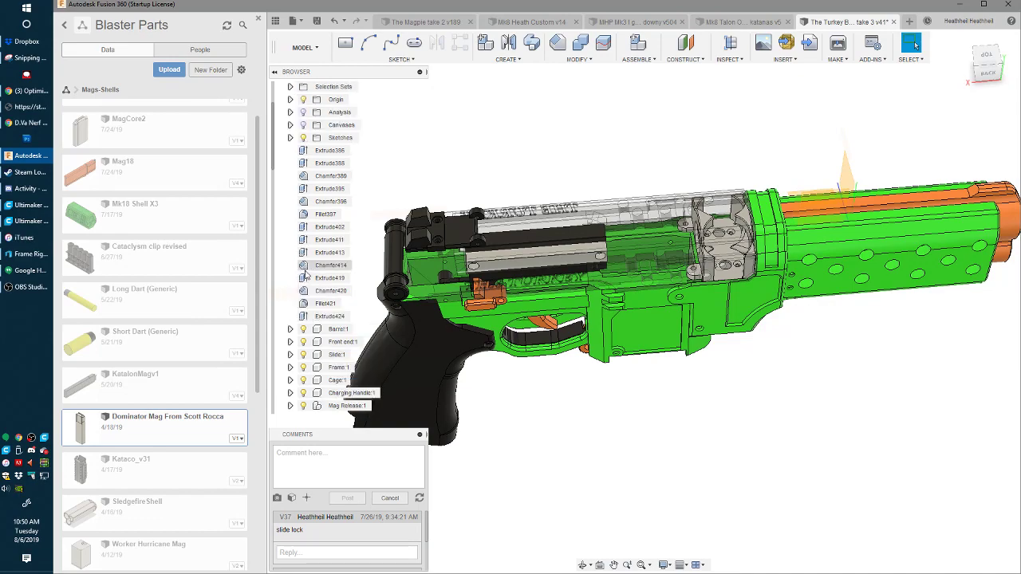
{"action": "scroll", "coordinate": [303, 279], "scroll_direction": "down", "scroll_amount": 2}
{"action": "left_click", "coordinate": [303, 329]}
- Extrude the frame's ledge face around the magazine well downward 2.305 in as a new component
{"action": "middle_click_drag", "start_coordinate": [644, 269], "coordinate": [663, 104], "text": "shift"}
{"action": "scroll", "coordinate": [705, 405], "scroll_direction": "up", "scroll_amount": 2}
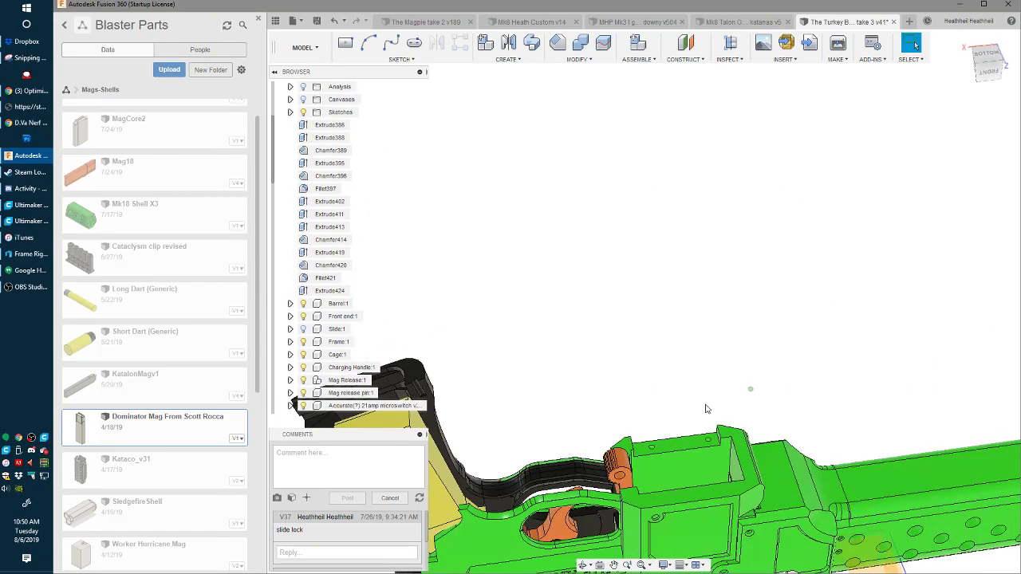
{"action": "middle_click_drag", "start_coordinate": [702, 381], "coordinate": [703, 335], "text": "shift"}
{"action": "scroll", "coordinate": [715, 507], "scroll_direction": "up", "scroll_amount": 3}
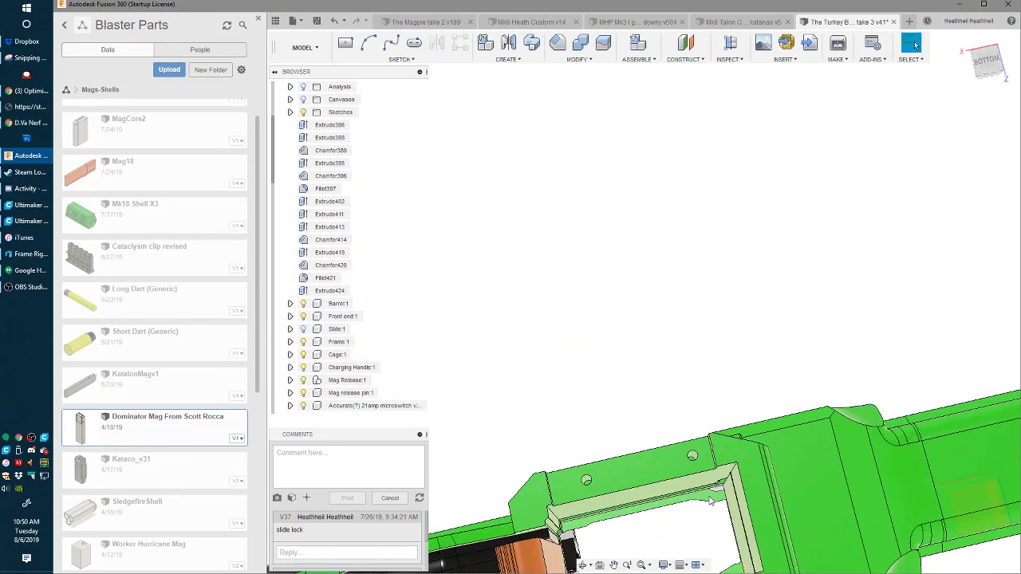
{"action": "scroll", "coordinate": [709, 508], "scroll_direction": "down", "scroll_amount": 3}
{"action": "middle_click_drag", "start_coordinate": [709, 508], "coordinate": [631, 353], "text": "shift"}
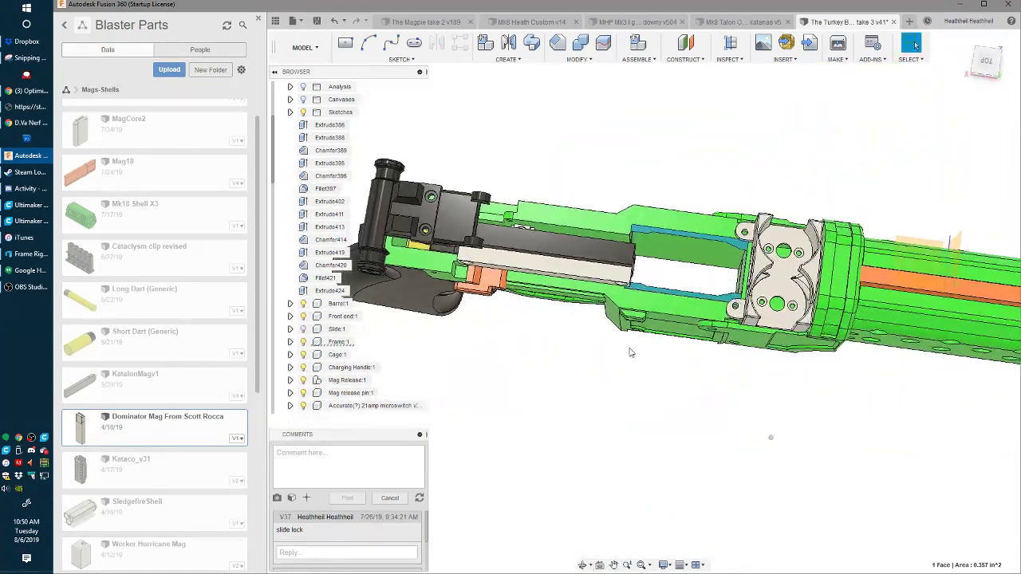
{"action": "key", "text": "e"}
{"action": "middle_click_drag", "start_coordinate": [716, 350], "coordinate": [723, 374], "text": "shift"}
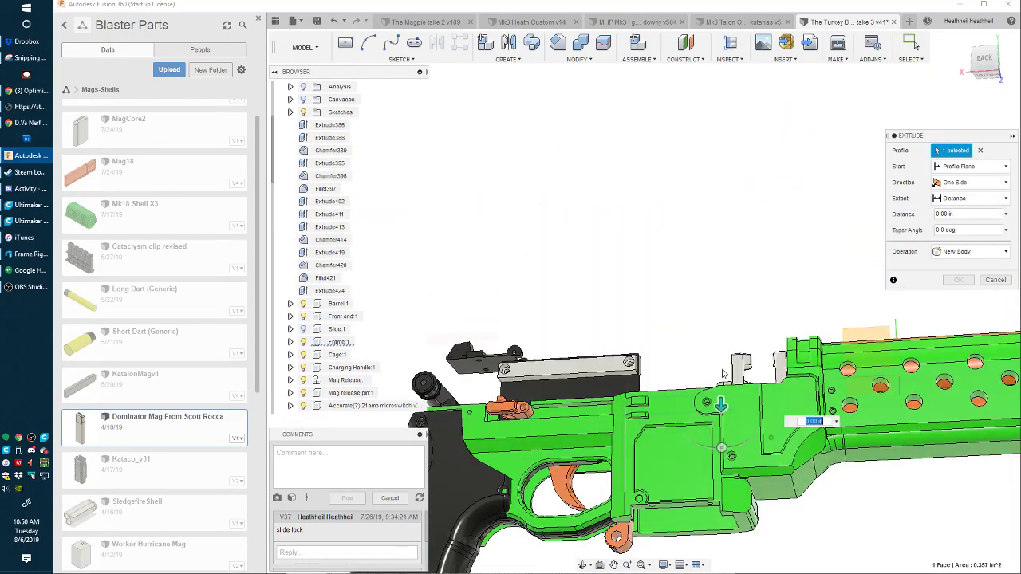
{"action": "left_click_drag", "start_coordinate": [721, 406], "coordinate": [723, 527]}
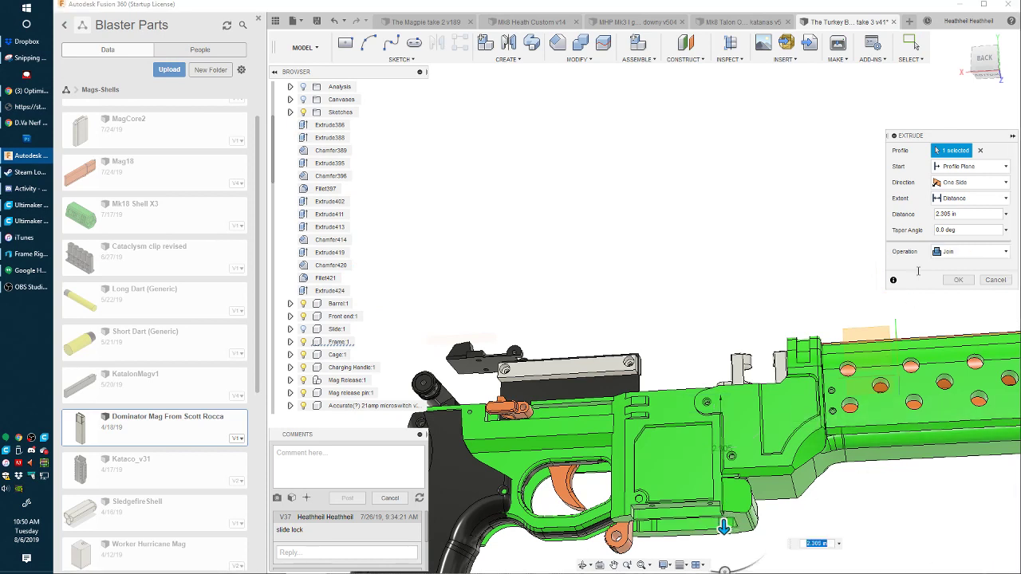
{"action": "left_click", "coordinate": [965, 252]}
{"action": "left_click", "coordinate": [953, 317]}
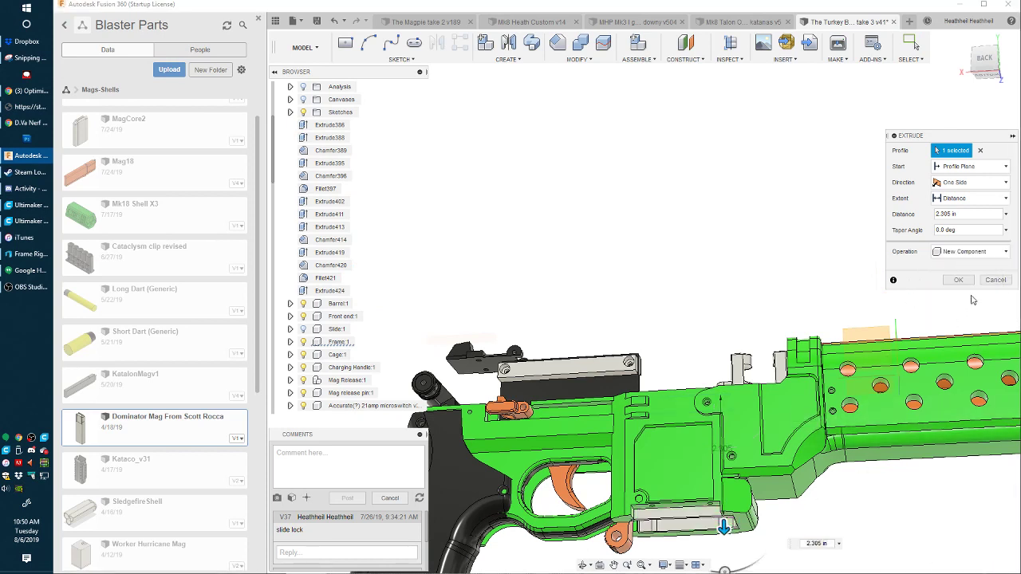
{"action": "left_click", "coordinate": [959, 280]}
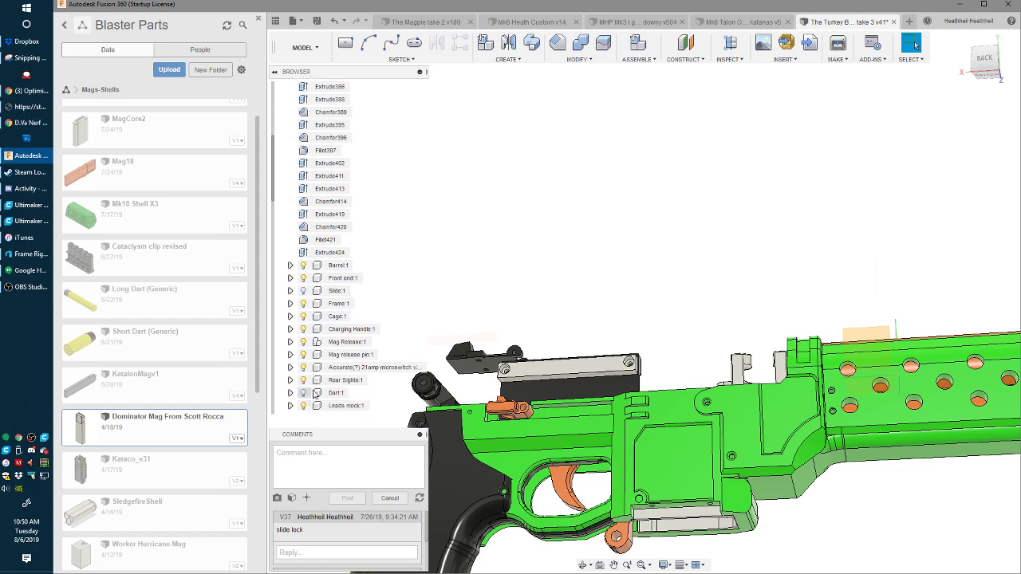
- Rename the newly extruded component as magwell filler
{"action": "scroll", "coordinate": [317, 420], "scroll_direction": "up", "scroll_amount": 3}
{"action": "scroll", "coordinate": [317, 420], "scroll_direction": "down", "scroll_amount": 8}
{"action": "double_click", "coordinate": [370, 409]}
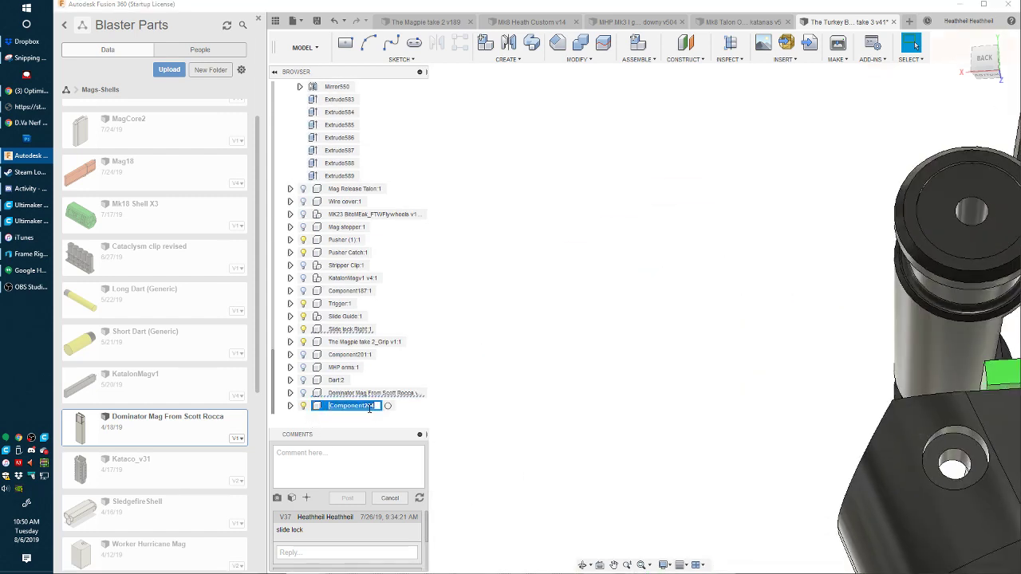
{"action": "type", "text": "magwell filler"}
{"action": "key", "text": "Return"}
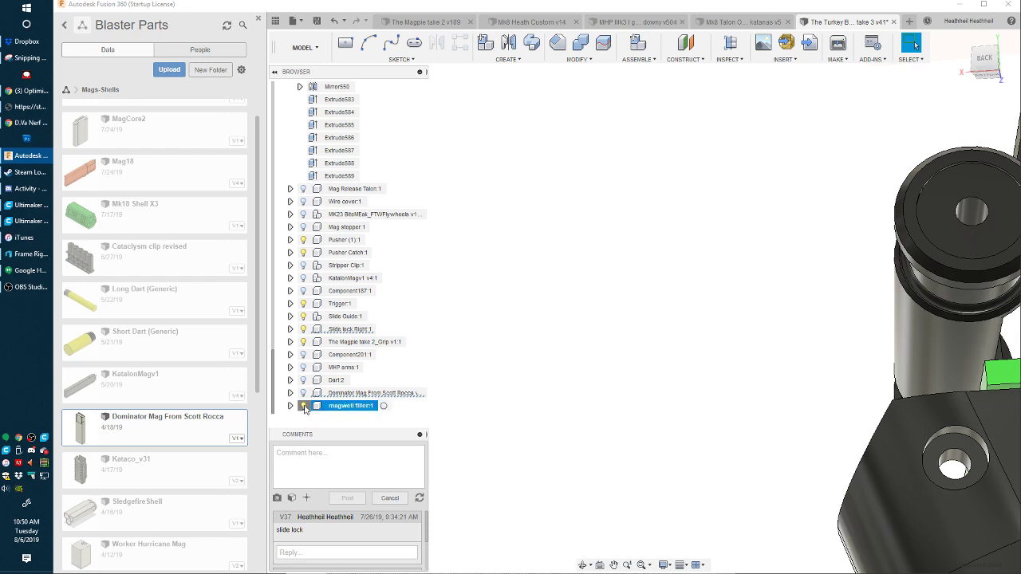
- Hide the magwell filler component and view the open magazine well from below
{"action": "scroll", "coordinate": [401, 259], "scroll_direction": "up", "scroll_amount": 5}
{"action": "scroll", "coordinate": [799, 251], "scroll_direction": "down", "scroll_amount": 5}
{"action": "middle_click_drag", "start_coordinate": [966, 271], "coordinate": [514, 270]}
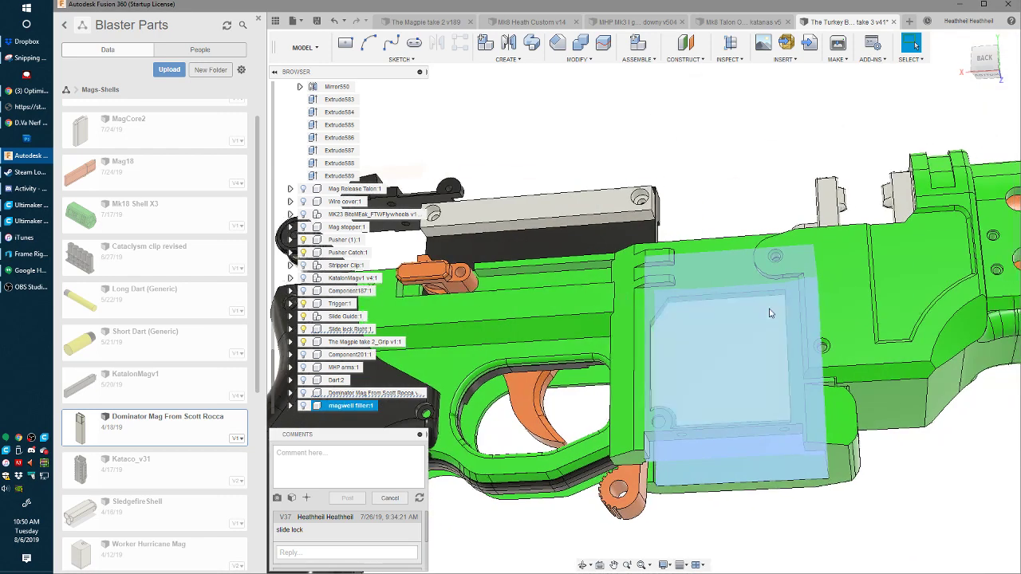
{"action": "scroll", "coordinate": [770, 312], "scroll_direction": "down", "scroll_amount": 1}
{"action": "left_click", "coordinate": [802, 528]}
{"action": "middle_click_drag", "start_coordinate": [802, 529], "coordinate": [772, 342], "text": "shift"}
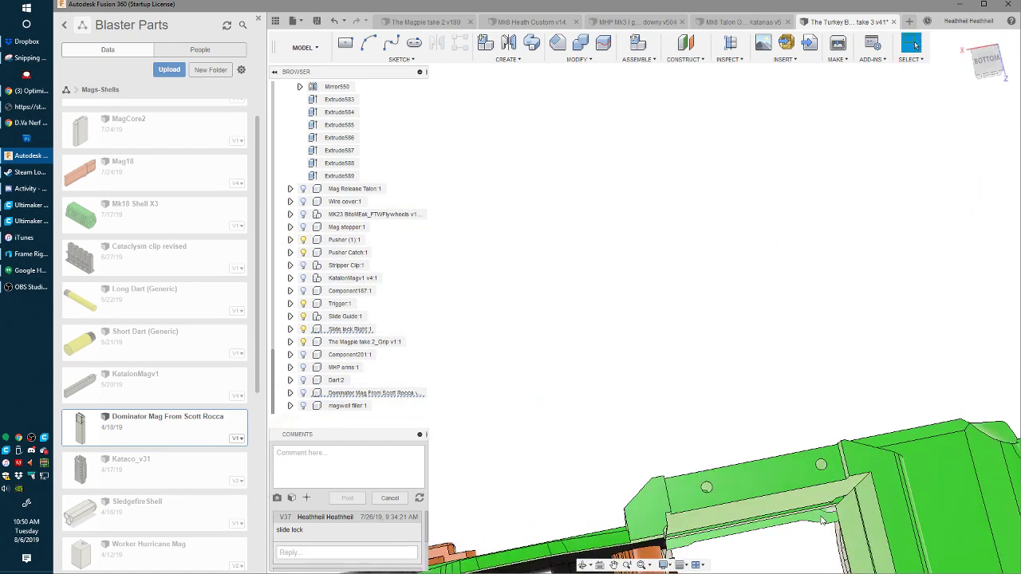
- Undo the last fill of the frame's magazine well and inspect the well from above
{"action": "middle_click_drag", "start_coordinate": [821, 519], "coordinate": [693, 298]}
{"action": "middle_click_drag", "start_coordinate": [723, 404], "coordinate": [690, 421], "text": "shift"}
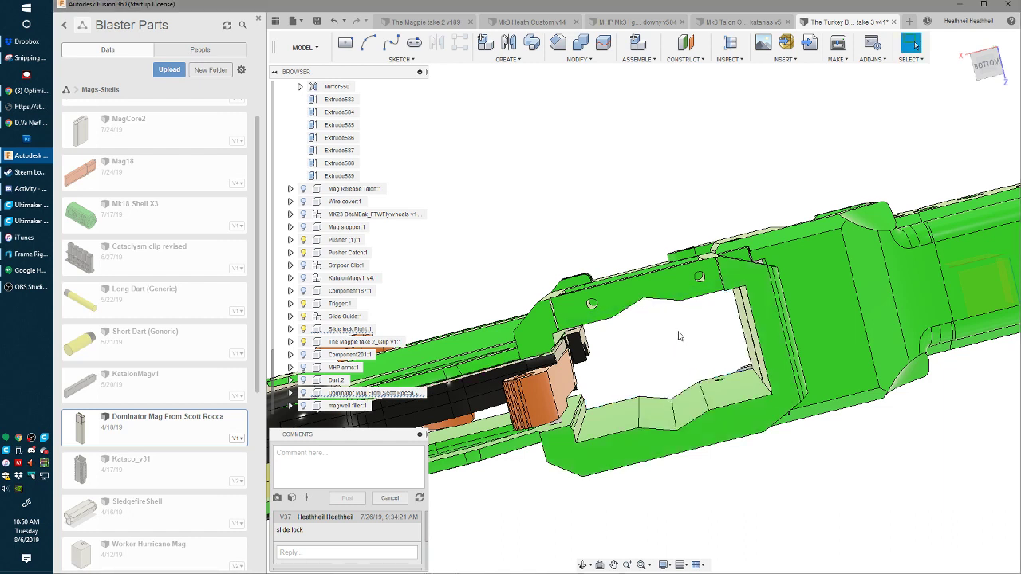
{"action": "scroll", "coordinate": [685, 382], "scroll_direction": "down", "scroll_amount": 2}
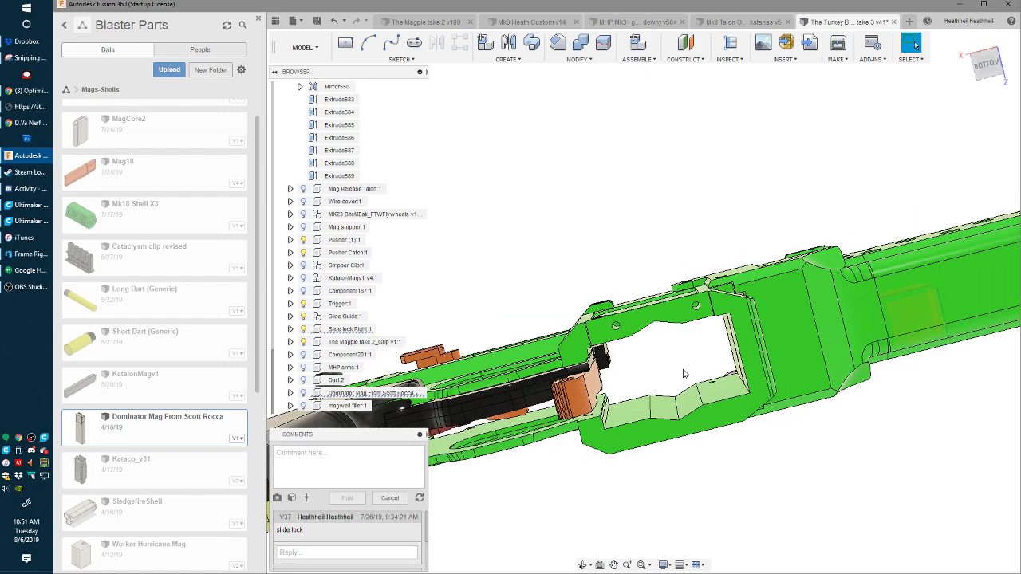
{"action": "key", "text": "ctrl+z"}
{"action": "key", "text": "ctrl+z"}
{"action": "middle_click_drag", "start_coordinate": [717, 368], "coordinate": [641, 356], "text": "shift"}
{"action": "scroll", "coordinate": [702, 120], "scroll_direction": "up", "scroll_amount": 3}
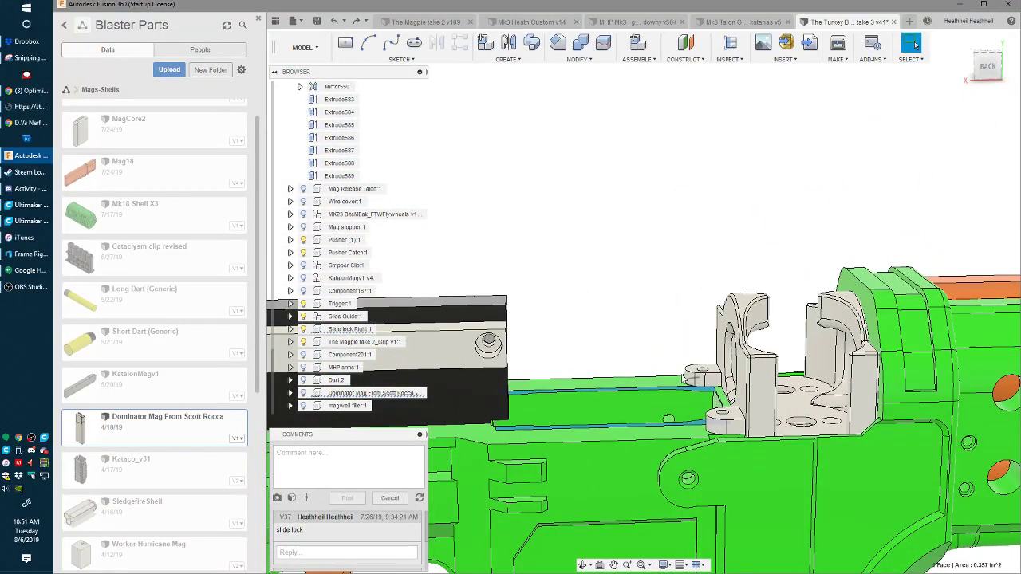
{"action": "middle_click_drag", "start_coordinate": [685, 377], "coordinate": [789, 387], "text": "shift"}
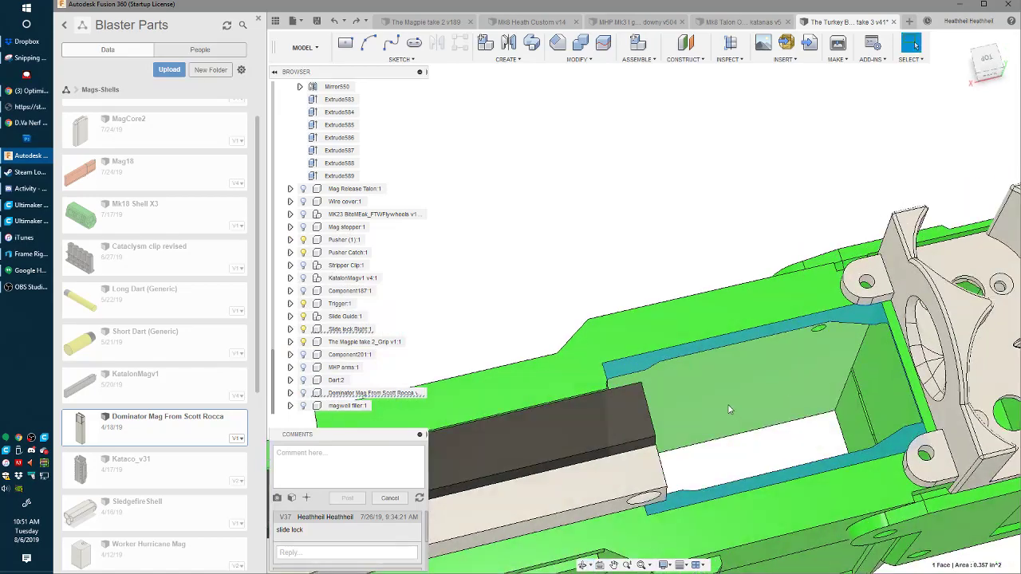
{"action": "scroll", "coordinate": [729, 409], "scroll_direction": "down", "scroll_amount": 2}
{"action": "middle_click_drag", "start_coordinate": [729, 409], "coordinate": [746, 299], "text": "shift"}
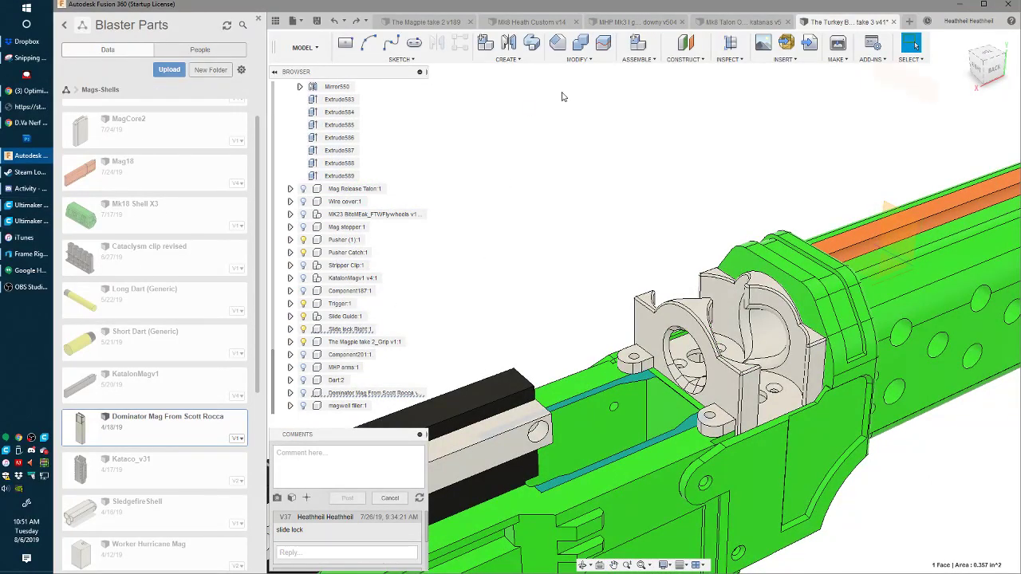
- Open the MHP Mk3 design and examine its pusher mechanism and magazine well from the right side
{"action": "left_click", "coordinate": [622, 21]}
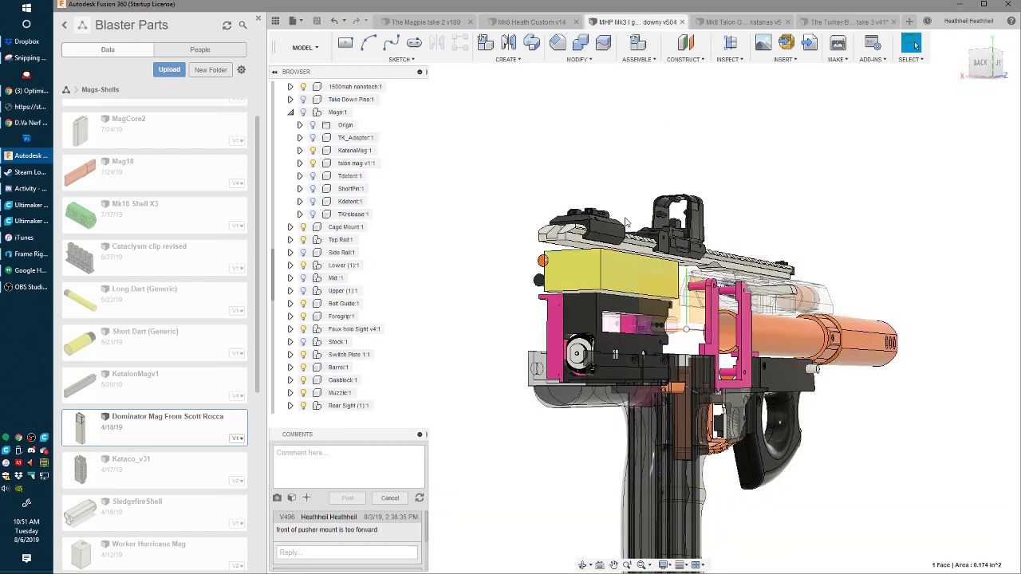
{"action": "middle_click_drag", "start_coordinate": [630, 239], "coordinate": [628, 353], "text": "shift"}
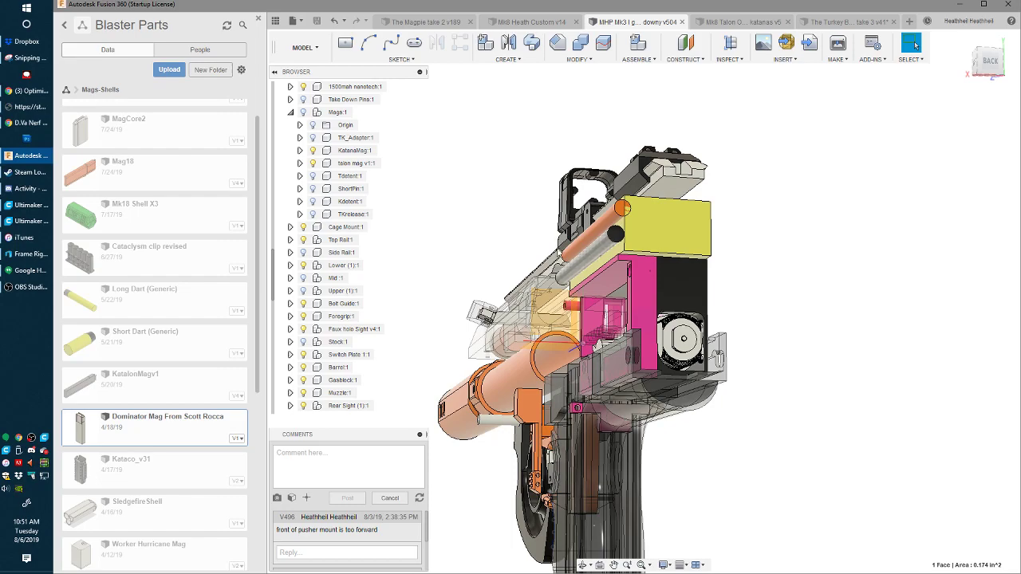
{"action": "middle_click_drag", "start_coordinate": [508, 258], "coordinate": [686, 257], "text": "shift"}
{"action": "scroll", "coordinate": [810, 253], "scroll_direction": "down", "scroll_amount": 3}
{"action": "scroll", "coordinate": [696, 272], "scroll_direction": "up", "scroll_amount": 3}
{"action": "scroll", "coordinate": [653, 279], "scroll_direction": "down", "scroll_amount": 1}
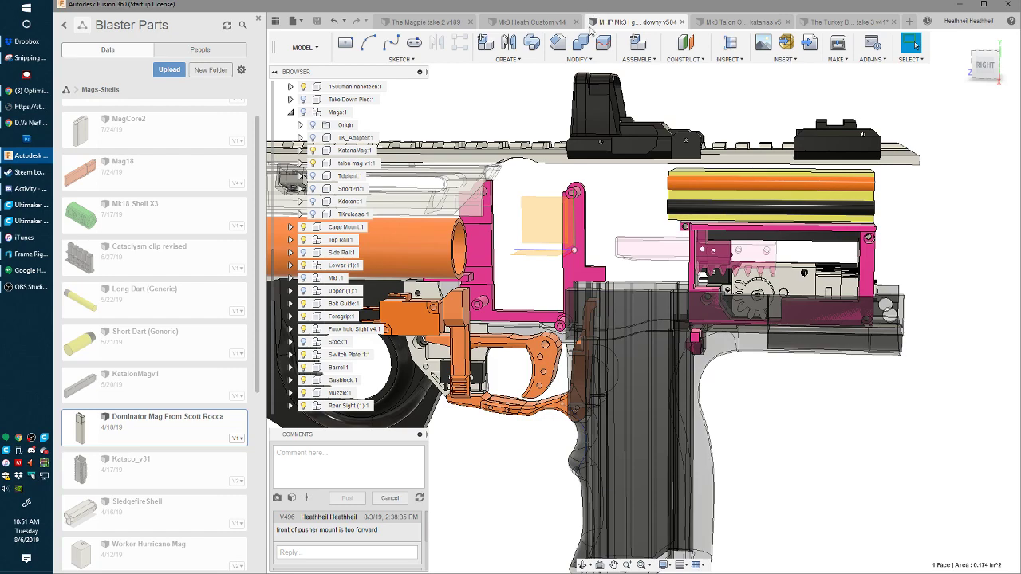
{"action": "scroll", "coordinate": [673, 240], "scroll_direction": "up", "scroll_amount": 2}
{"action": "scroll", "coordinate": [672, 273], "scroll_direction": "down", "scroll_amount": 3}
{"action": "middle_click_drag", "start_coordinate": [641, 280], "coordinate": [696, 283]}
{"action": "scroll", "coordinate": [709, 271], "scroll_direction": "up", "scroll_amount": 2}
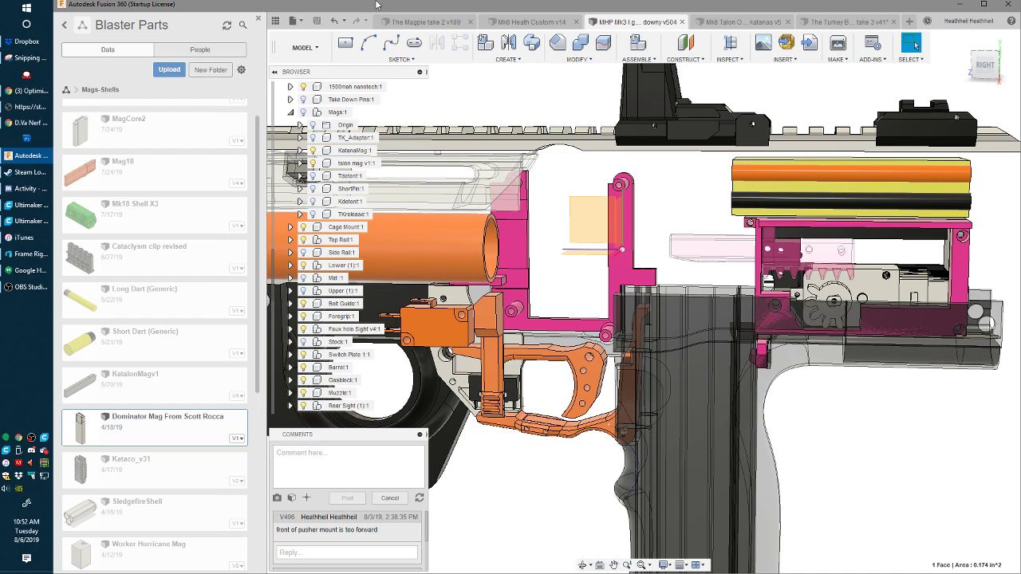
- Switch the MHP Mk3 design to the Animation workspace and open Storyboard5 for the pusher, dart and jam door
{"action": "left_click", "coordinate": [304, 47]}
{"action": "left_click", "coordinate": [302, 165]}
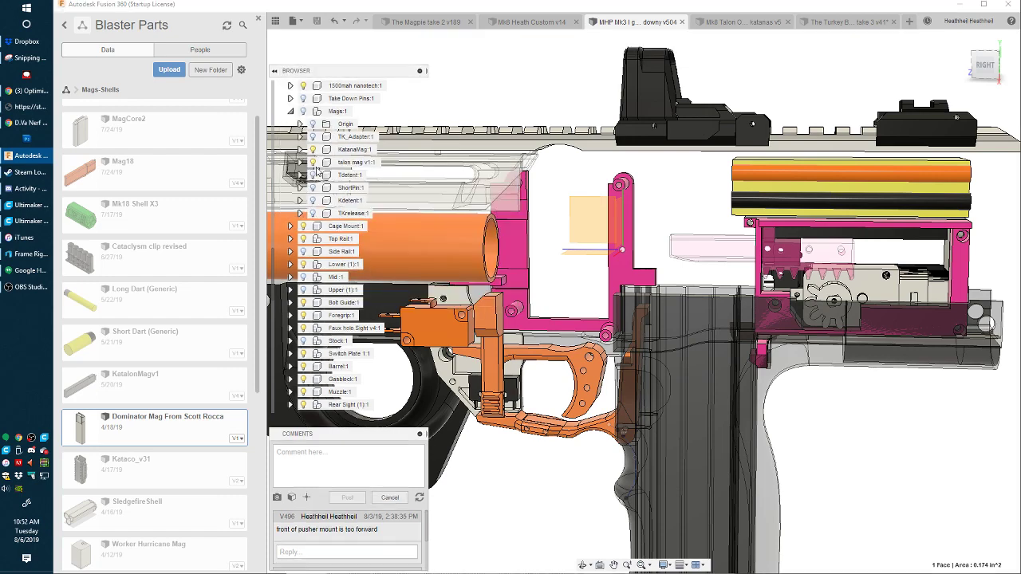
{"action": "key", "text": "space"}
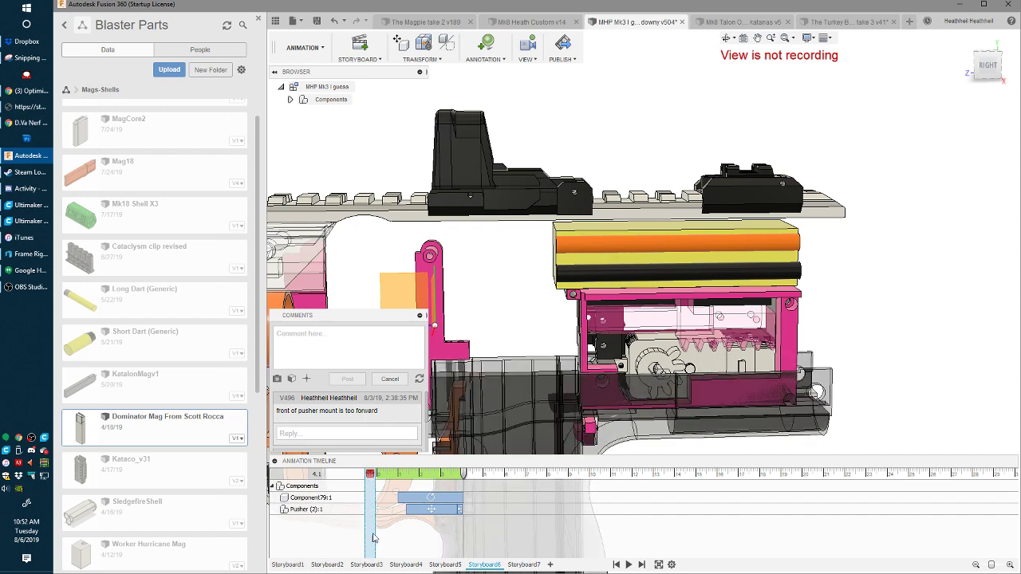
{"action": "left_click", "coordinate": [439, 565]}
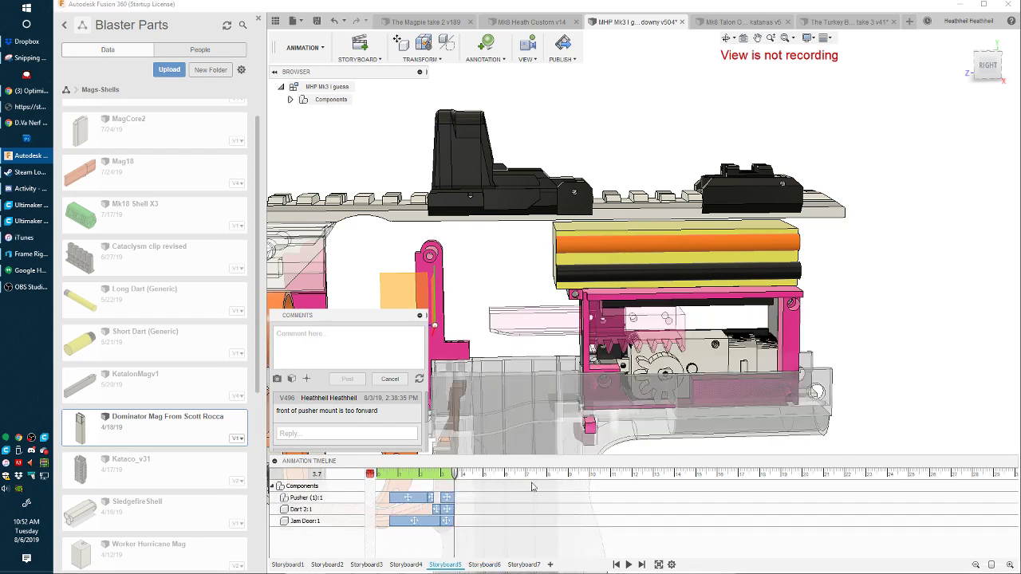
{"action": "key", "text": "Escape"}
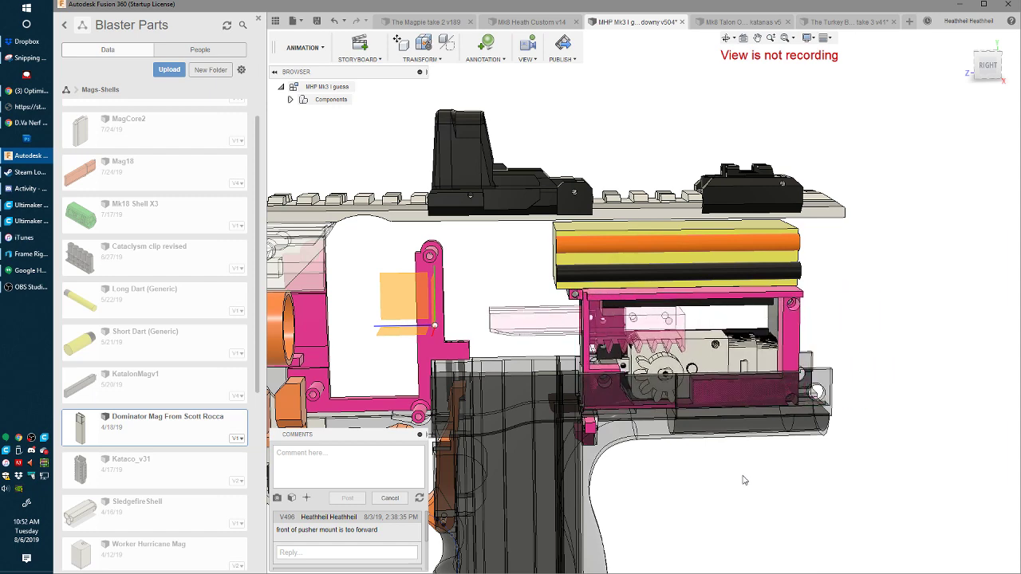
- Reload the Animation workspace and open the Storyboard3 animation of the take down pins, stock and side rail
{"action": "left_click", "coordinate": [303, 47]}
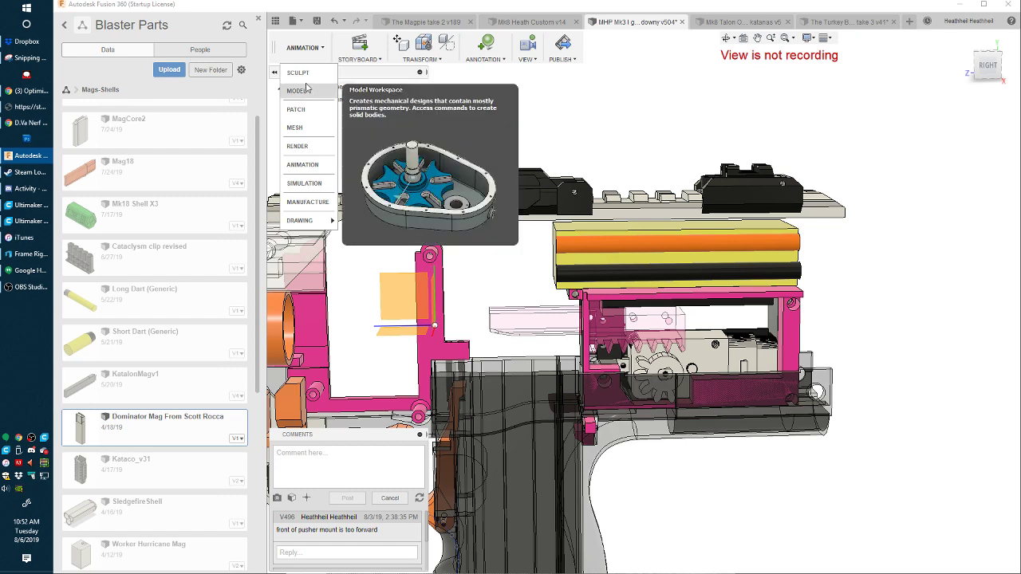
{"action": "left_click", "coordinate": [299, 73]}
{"action": "left_click", "coordinate": [303, 45]}
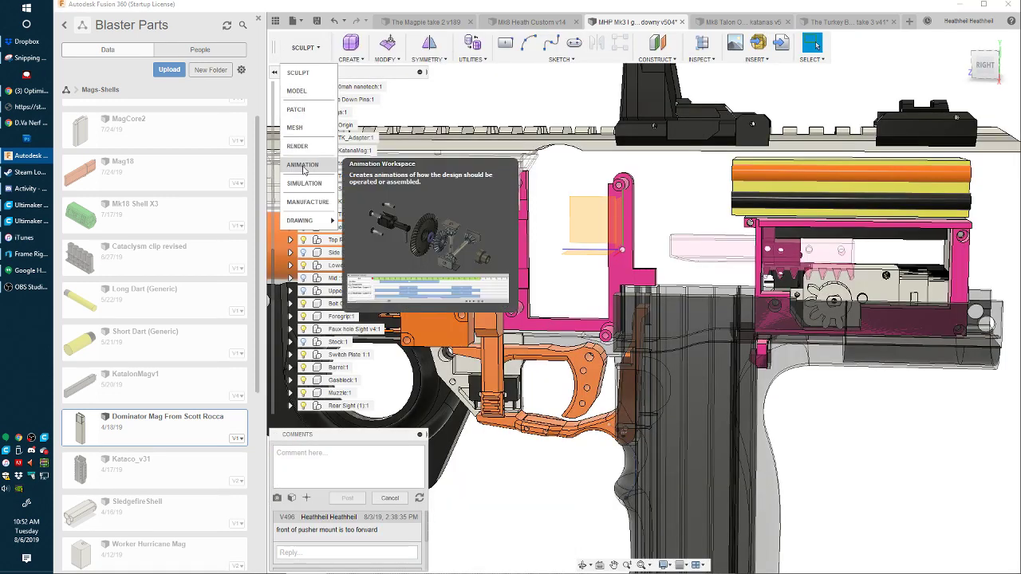
{"action": "left_click", "coordinate": [302, 164]}
{"action": "left_click", "coordinate": [366, 565]}
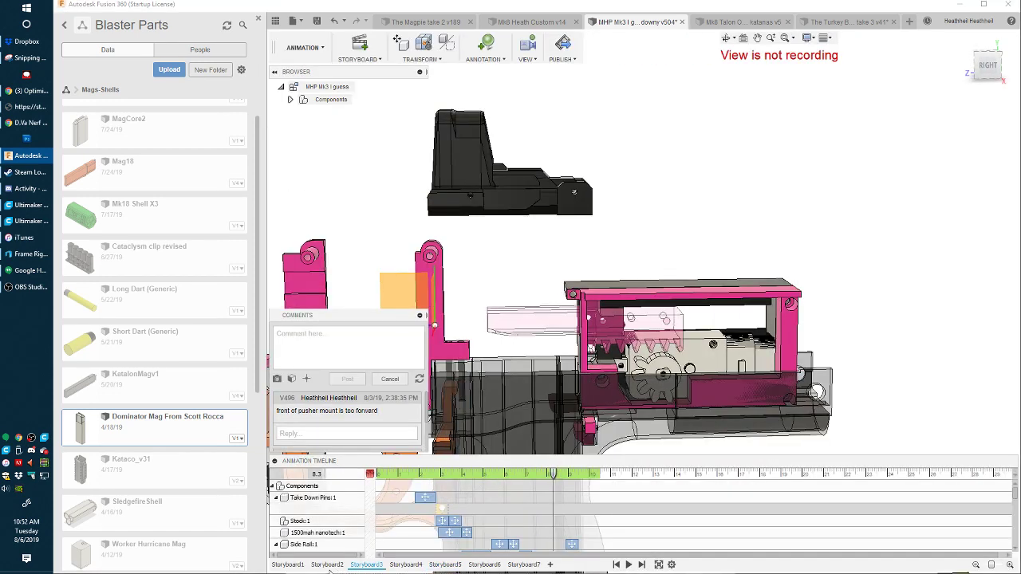
- Leave the animation storyboards and return the MHP Mk3 design to the Model workspace
{"action": "left_click", "coordinate": [329, 564]}
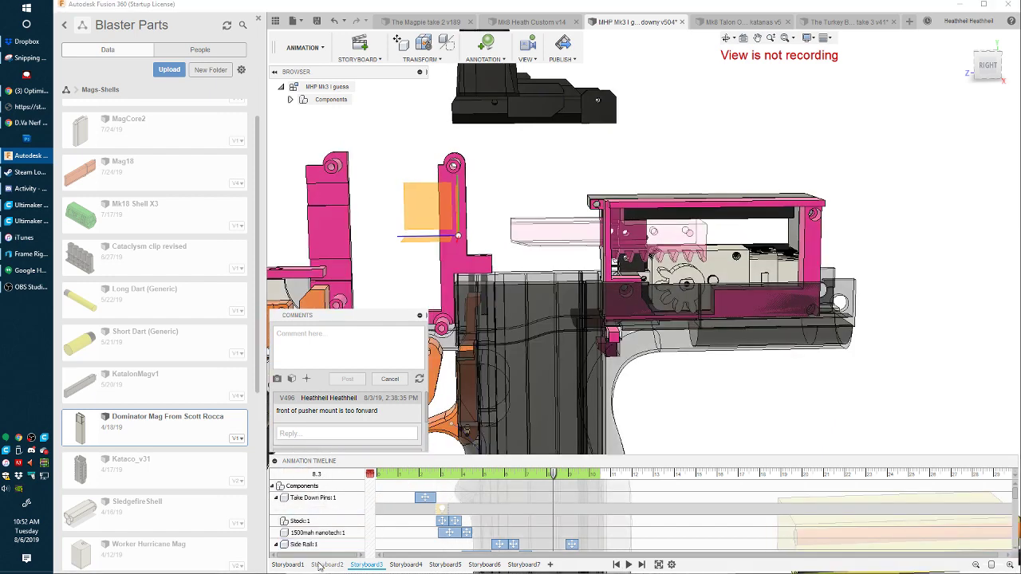
{"action": "left_click", "coordinate": [551, 361]}
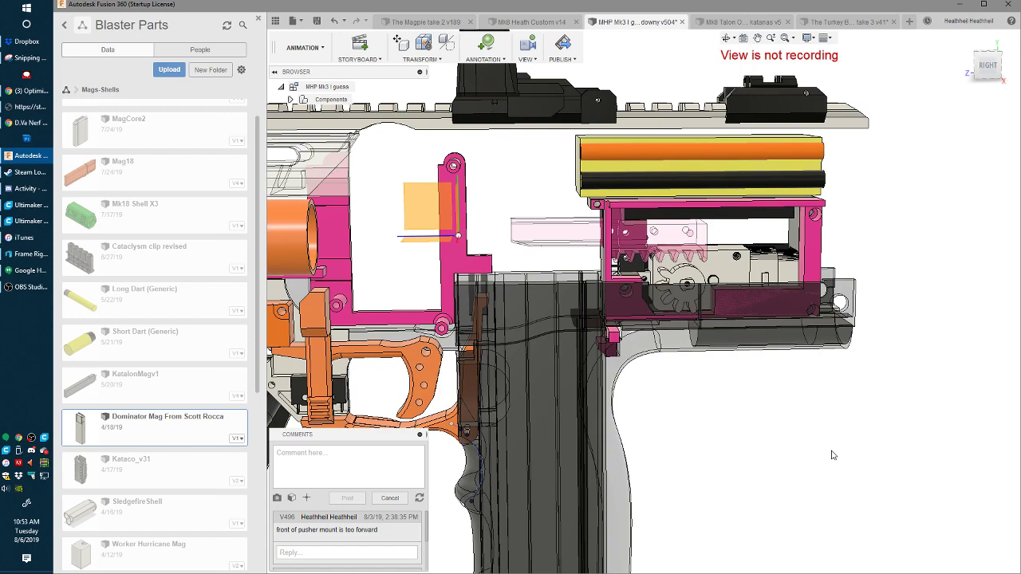
{"action": "left_click", "coordinate": [304, 48]}
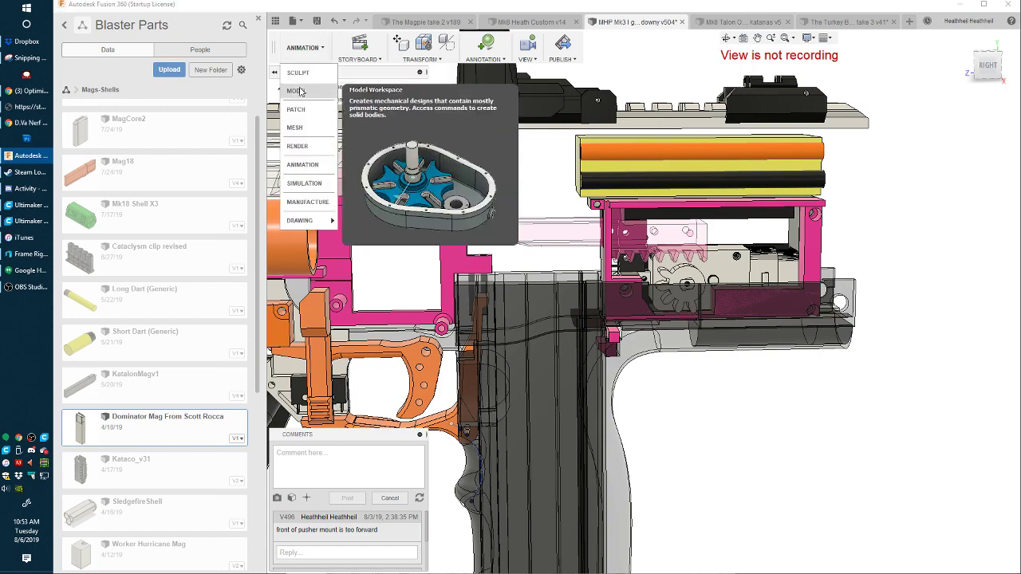
{"action": "left_click", "coordinate": [297, 91]}
- Save a new version of the MHP Mk3 design
{"action": "scroll", "coordinate": [666, 331], "scroll_direction": "down", "scroll_amount": 4}
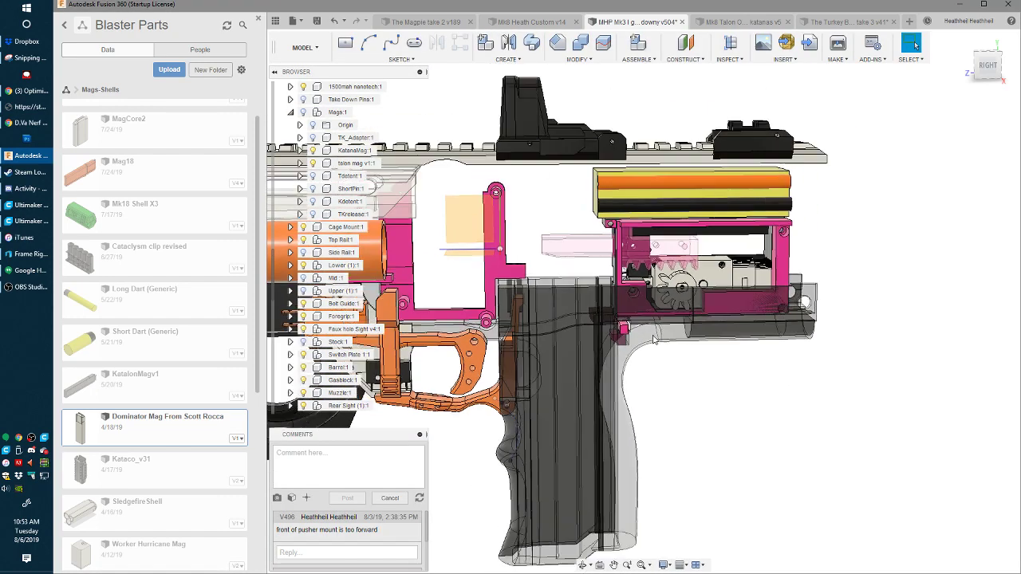
{"action": "scroll", "coordinate": [666, 331], "scroll_direction": "up", "scroll_amount": 2}
{"action": "scroll", "coordinate": [702, 247], "scroll_direction": "up", "scroll_amount": 2}
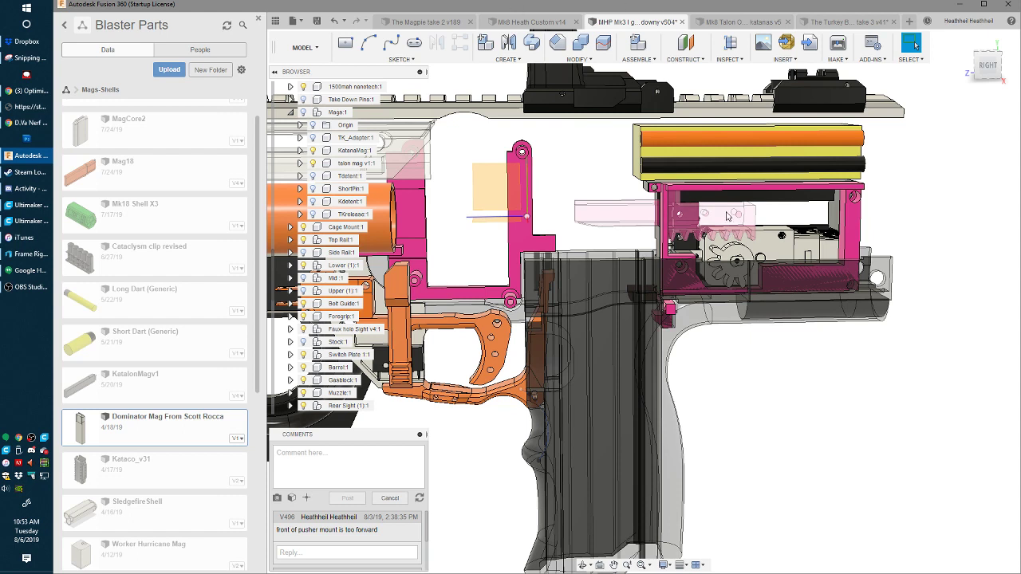
{"action": "key", "text": "ctrl+s"}
{"action": "key", "text": "Return"}
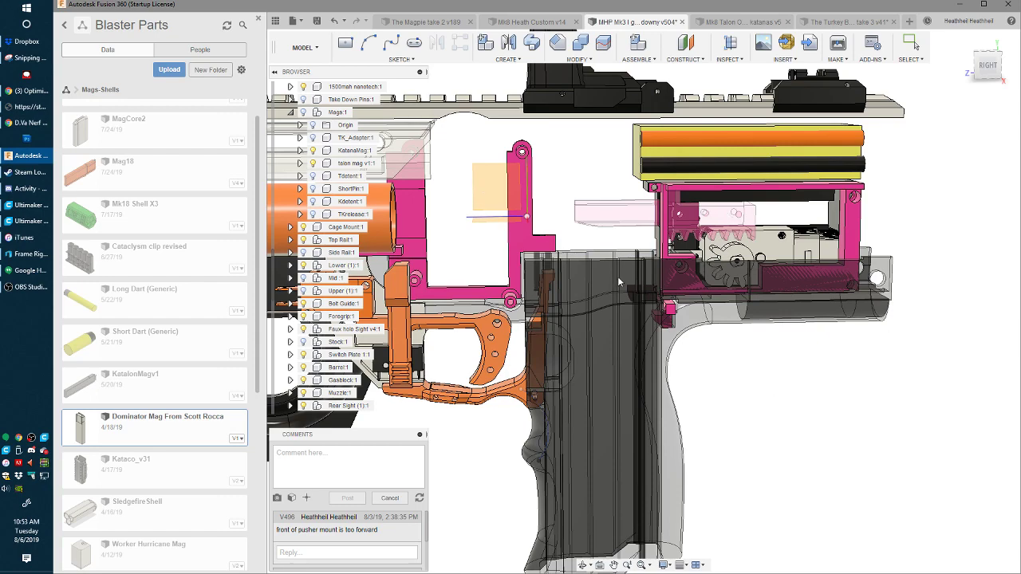
- Examine the full MHP Mk3 blaster from the right side, focusing on the pusher assembly and the magazine in the grip
{"action": "scroll", "coordinate": [616, 352], "scroll_direction": "down", "scroll_amount": 3}
{"action": "scroll", "coordinate": [551, 338], "scroll_direction": "down", "scroll_amount": 3}
{"action": "middle_click_drag", "start_coordinate": [650, 317], "coordinate": [732, 254]}
{"action": "scroll", "coordinate": [646, 222], "scroll_direction": "up", "scroll_amount": 3}
{"action": "scroll", "coordinate": [694, 319], "scroll_direction": "down", "scroll_amount": 2}
{"action": "scroll", "coordinate": [694, 319], "scroll_direction": "up", "scroll_amount": 2}
{"action": "scroll", "coordinate": [697, 325], "scroll_direction": "down", "scroll_amount": 2}
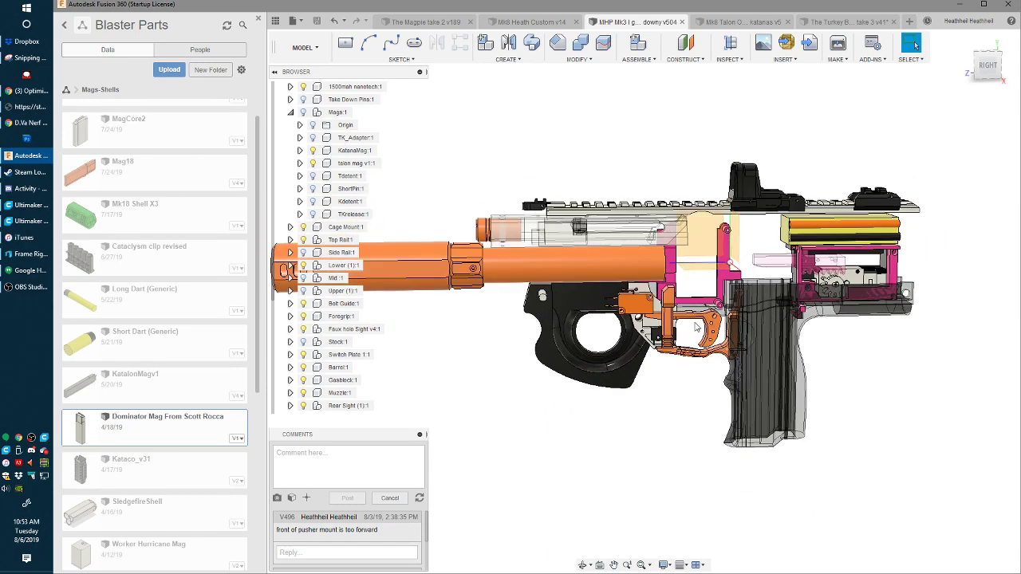
{"action": "scroll", "coordinate": [699, 327], "scroll_direction": "up", "scroll_amount": 1}
{"action": "key", "text": "f"}
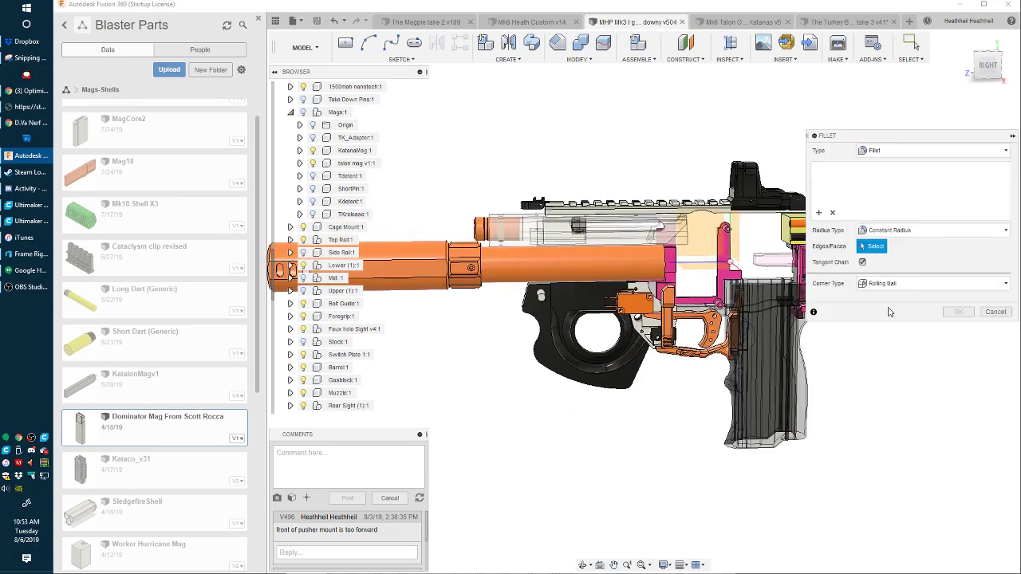
{"action": "key", "text": "Escape"}
{"action": "scroll", "coordinate": [741, 317], "scroll_direction": "up", "scroll_amount": 2}
{"action": "scroll", "coordinate": [742, 318], "scroll_direction": "down", "scroll_amount": 2}
{"action": "mouse_move", "coordinate": [741, 317]}
{"action": "middle_mouse_down", "text": "shift"}
{"action": "mouse_move", "coordinate": [806, 327]}
{"action": "mouse_move", "coordinate": [917, 319]}
{"action": "mouse_move", "coordinate": [726, 322]}
{"action": "middle_mouse_up", "text": "shift"}
{"action": "left_click", "coordinate": [986, 65]}
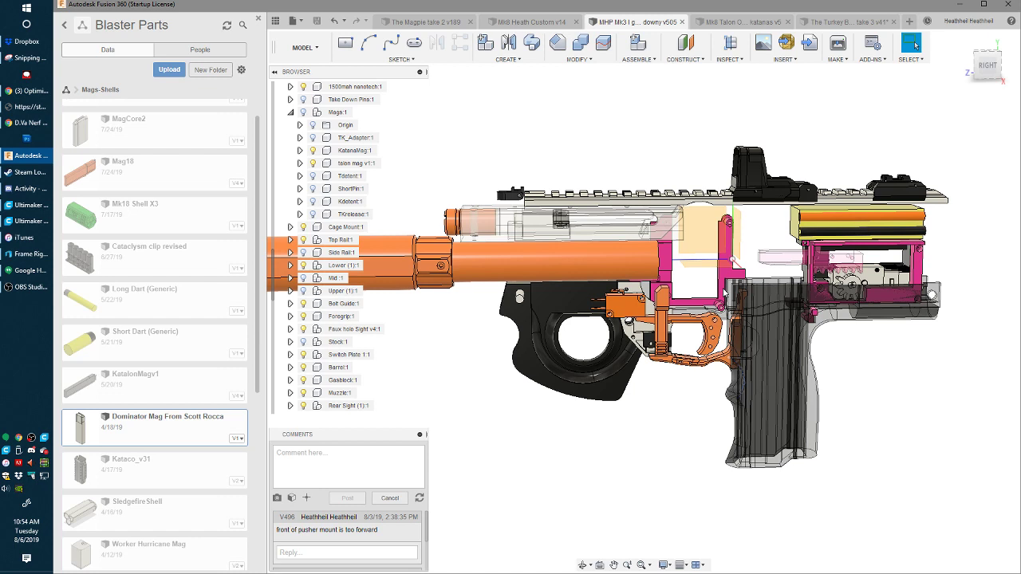
{"action": "scroll", "coordinate": [574, 335], "scroll_direction": "down", "scroll_amount": 1}
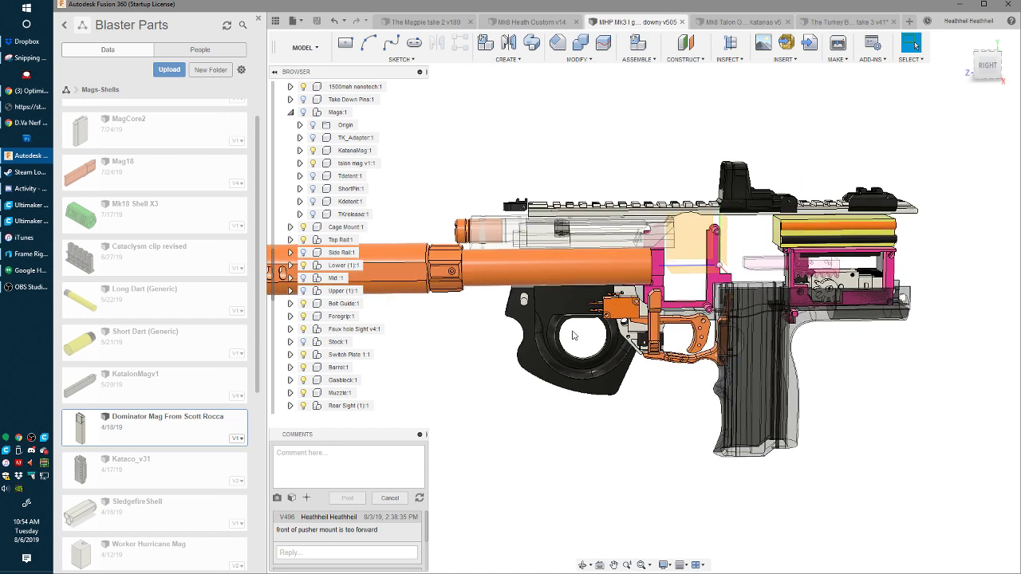
{"action": "scroll", "coordinate": [678, 367], "scroll_direction": "up", "scroll_amount": 2}
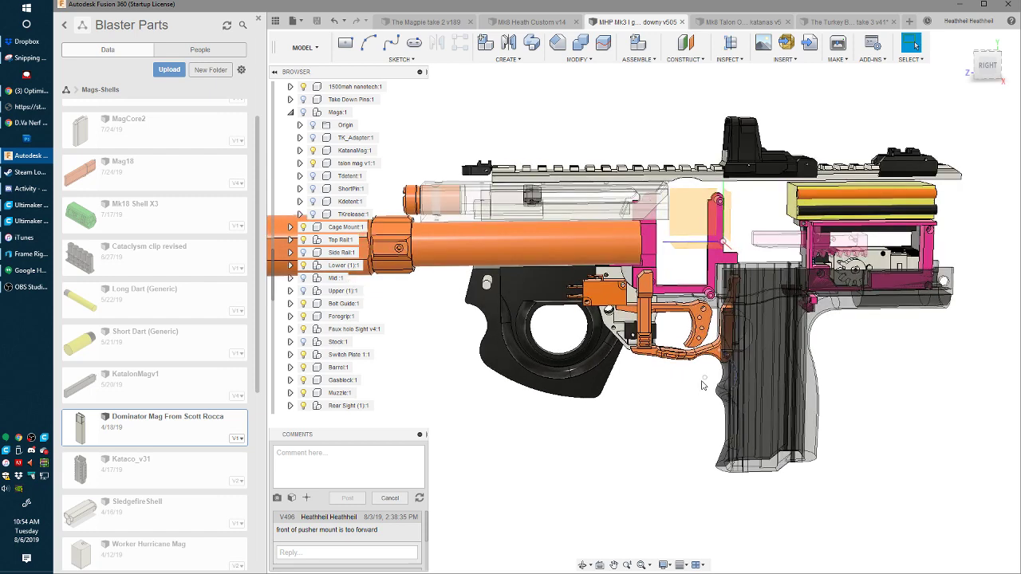
{"action": "scroll", "coordinate": [661, 365], "scroll_direction": "up", "scroll_amount": 1}
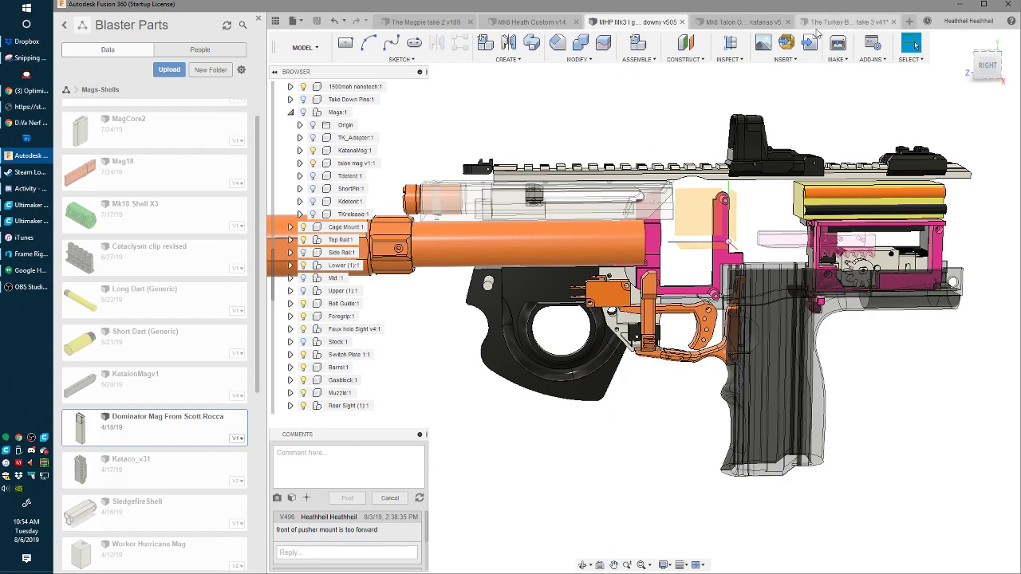
{"action": "middle_click_drag", "start_coordinate": [838, 215], "coordinate": [807, 233]}
{"action": "scroll", "coordinate": [807, 233], "scroll_direction": "up", "scroll_amount": 3}
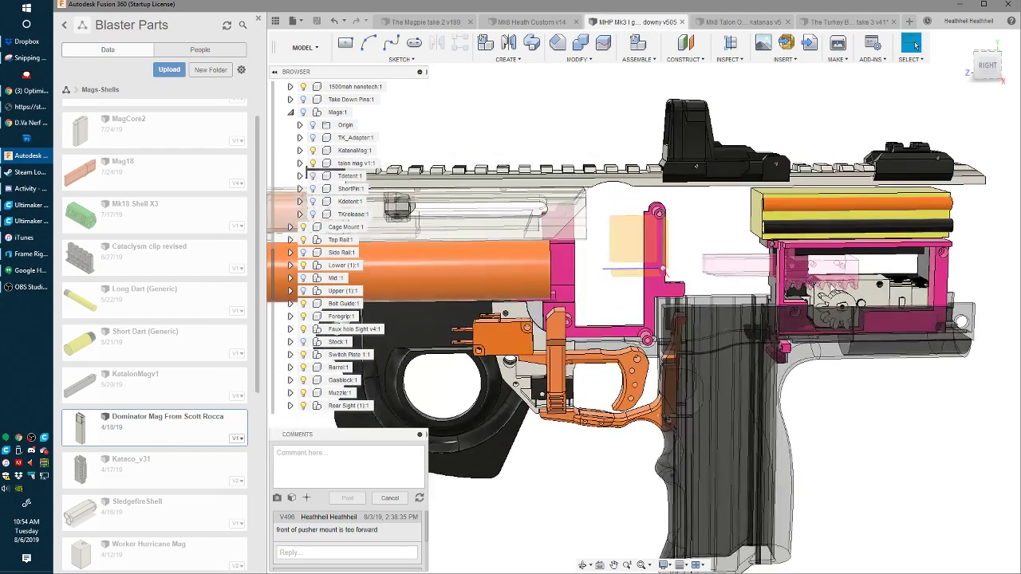
{"action": "scroll", "coordinate": [831, 289], "scroll_direction": "up", "scroll_amount": 2}
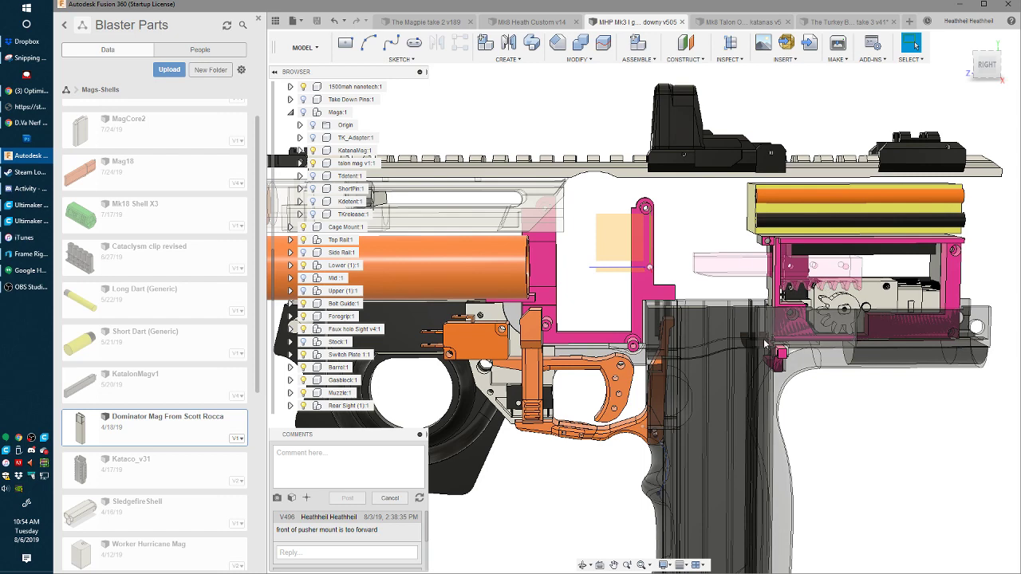
- Switch to the Turkey Blaster take 3 design and bring its frame's magazine well into view
{"action": "left_click", "coordinate": [839, 22]}
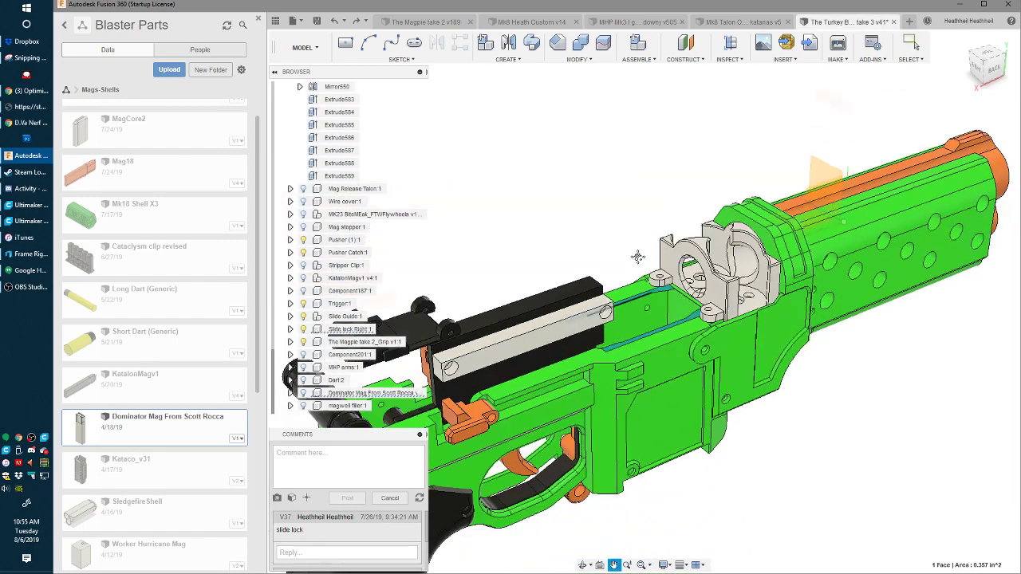
{"action": "mouse_move", "coordinate": [638, 257]}
{"action": "middle_mouse_down"}
{"action": "mouse_move", "coordinate": [669, 154]}
{"action": "mouse_move", "coordinate": [663, 351]}
{"action": "mouse_move", "coordinate": [622, 255]}
{"action": "middle_mouse_up"}
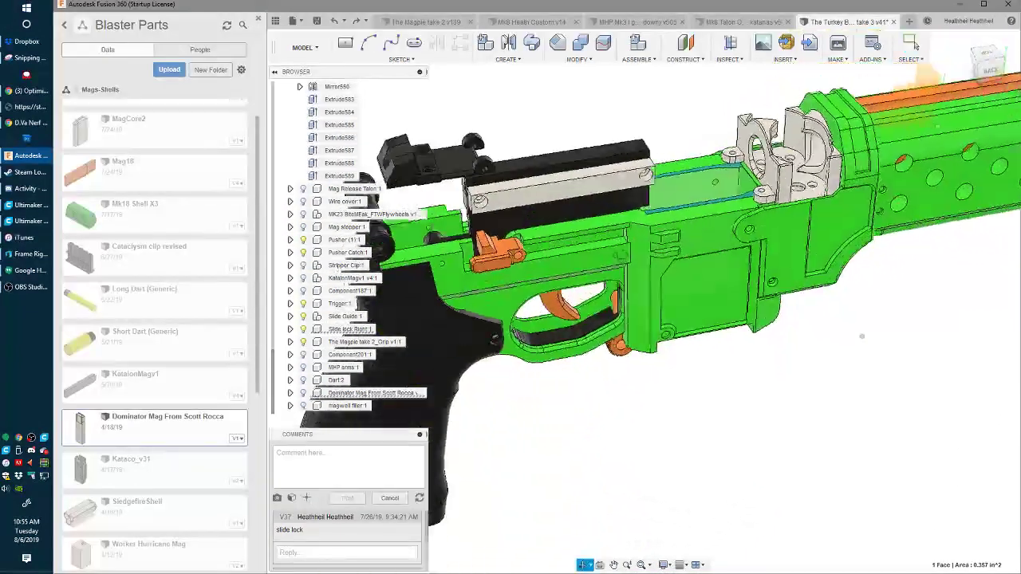
- Try to cut the ledge faces at the top of the frame's magazine well with a -0.097 in extrude
{"action": "key", "text": "e"}
{"action": "scroll", "coordinate": [708, 261], "scroll_direction": "up", "scroll_amount": 8}
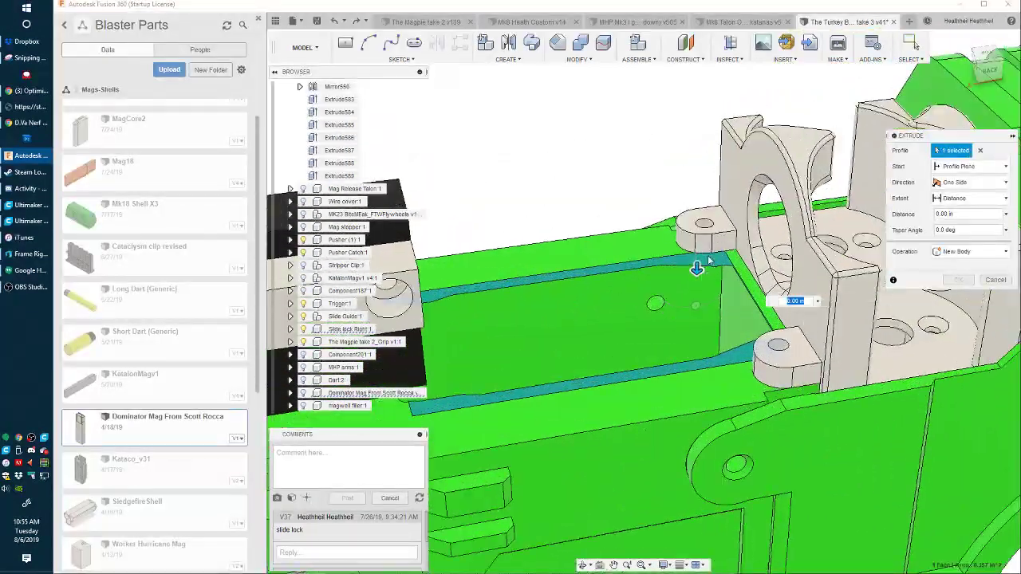
{"action": "middle_click_drag", "start_coordinate": [708, 260], "coordinate": [699, 235], "text": "shift"}
{"action": "left_click_drag", "start_coordinate": [755, 363], "coordinate": [326, 243]}
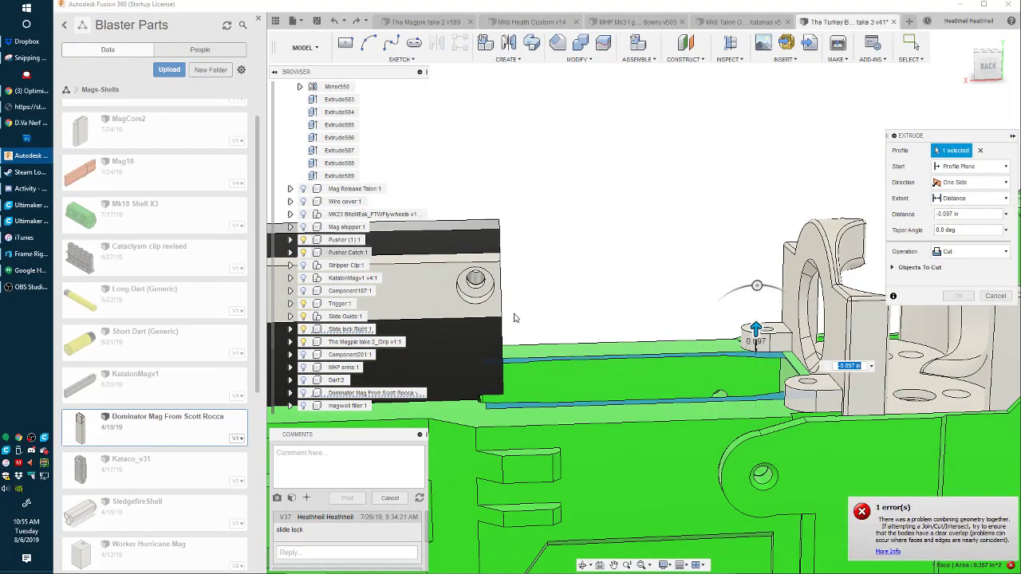
{"action": "key", "text": "Return"}
- Retry the extrude on the magazine well's ledge faces from below the frame and undo the attempt
{"action": "middle_click_drag", "start_coordinate": [686, 375], "coordinate": [696, 334], "text": "shift"}
{"action": "key", "text": "e"}
{"action": "scroll", "coordinate": [700, 451], "scroll_direction": "down", "scroll_amount": 3}
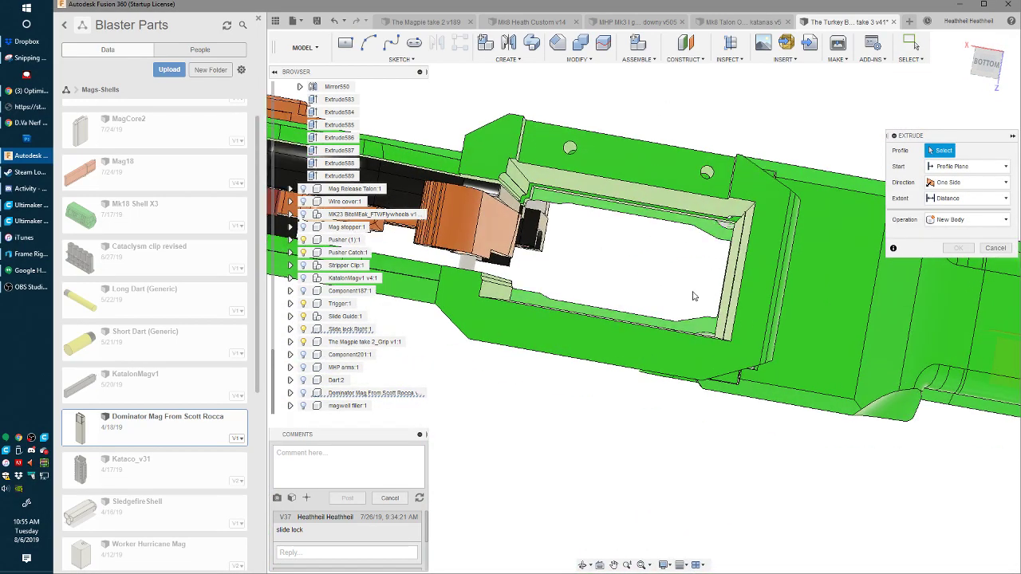
{"action": "left_click", "coordinate": [668, 164]}
{"action": "middle_click_drag", "start_coordinate": [693, 296], "coordinate": [662, 196], "text": "shift"}
{"action": "middle_click_drag", "start_coordinate": [623, 412], "coordinate": [686, 282], "text": "shift"}
{"action": "key", "text": "Return"}
{"action": "scroll", "coordinate": [684, 362], "scroll_direction": "down", "scroll_amount": 2}
{"action": "left_click", "coordinate": [676, 481]}
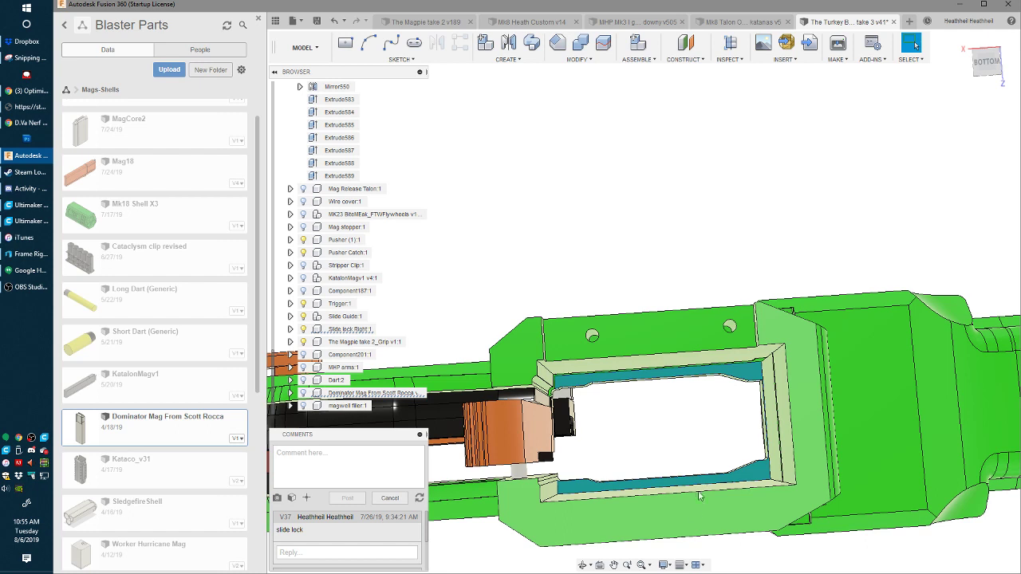
{"action": "key", "text": "ctrl+z"}
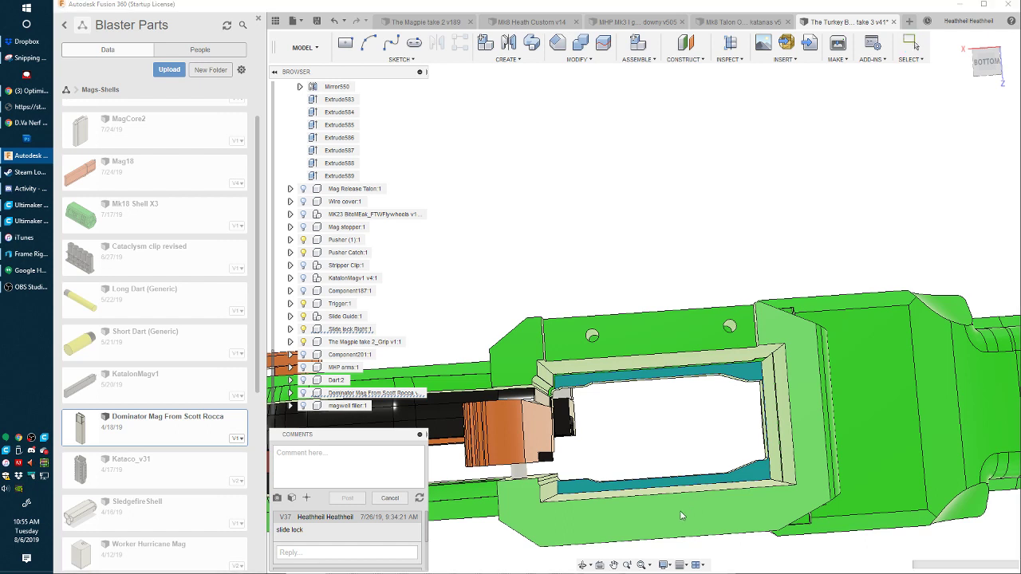
{"action": "key", "text": "ctrl+z"}
{"action": "key", "text": "ctrl+z"}
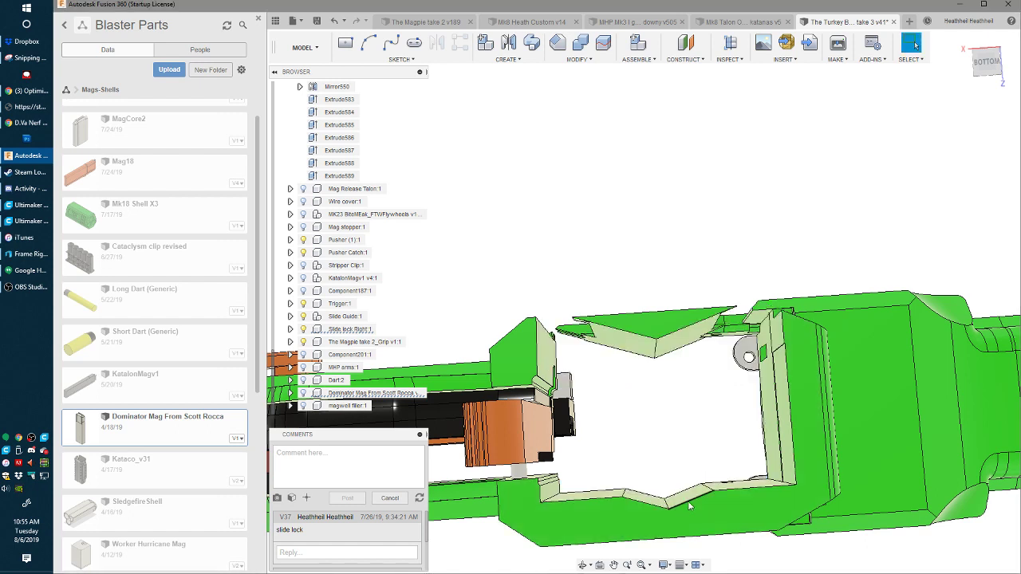
- Cut away the ledges at the top of the frame's magazine well with a -0.393 in extrude, with the Cage component hidden
{"action": "key", "text": "e"}
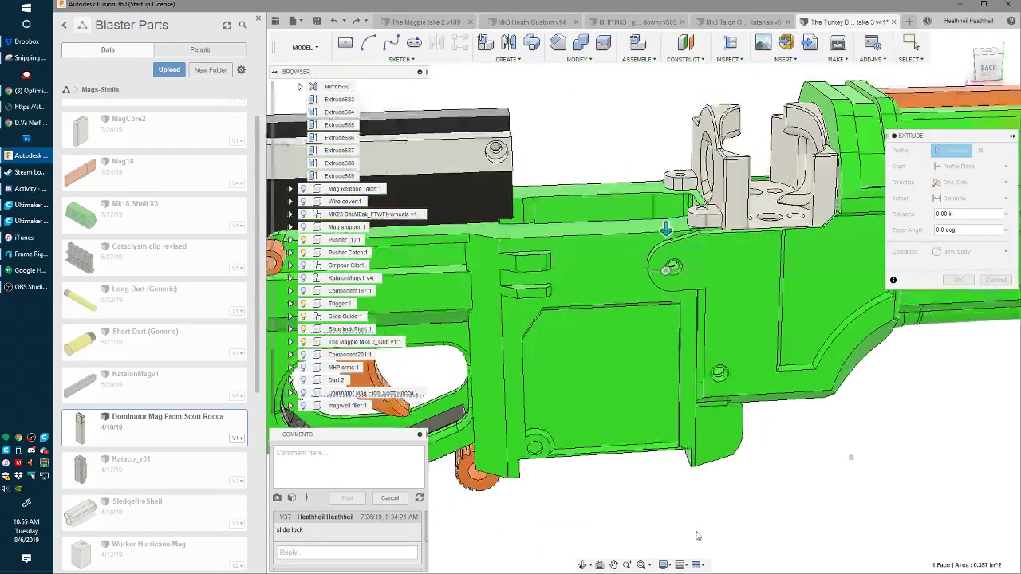
{"action": "middle_click_drag", "start_coordinate": [682, 144], "coordinate": [698, 310]}
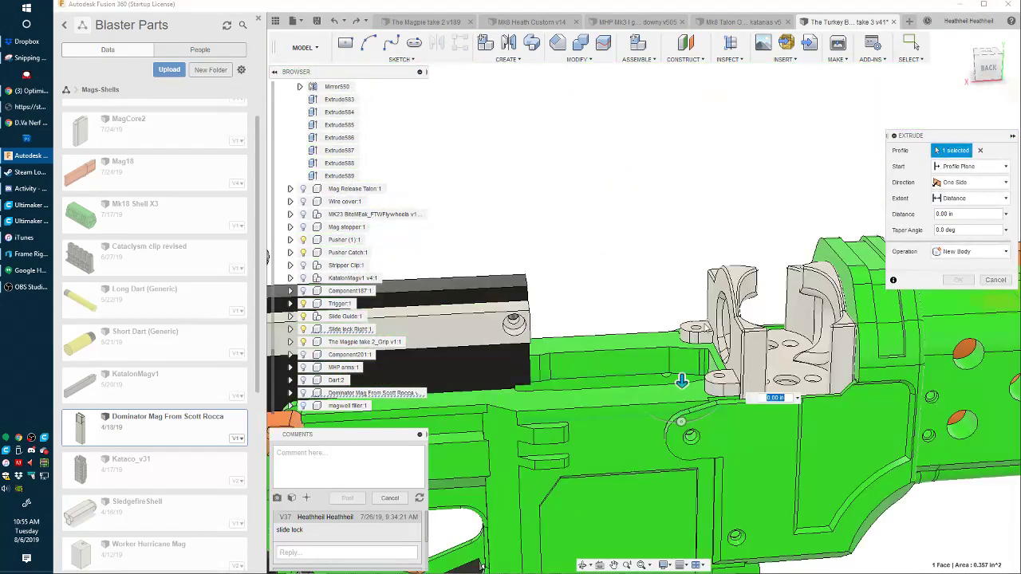
{"action": "left_click_drag", "start_coordinate": [681, 383], "coordinate": [683, 344]}
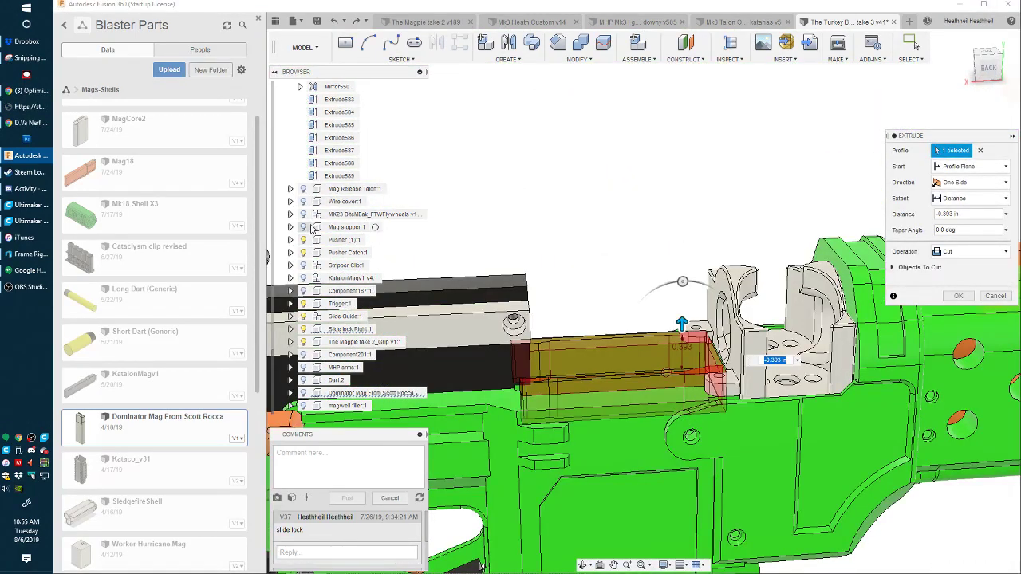
{"action": "scroll", "coordinate": [327, 159], "scroll_direction": "up", "scroll_amount": 2}
{"action": "scroll", "coordinate": [323, 142], "scroll_direction": "up", "scroll_amount": 5}
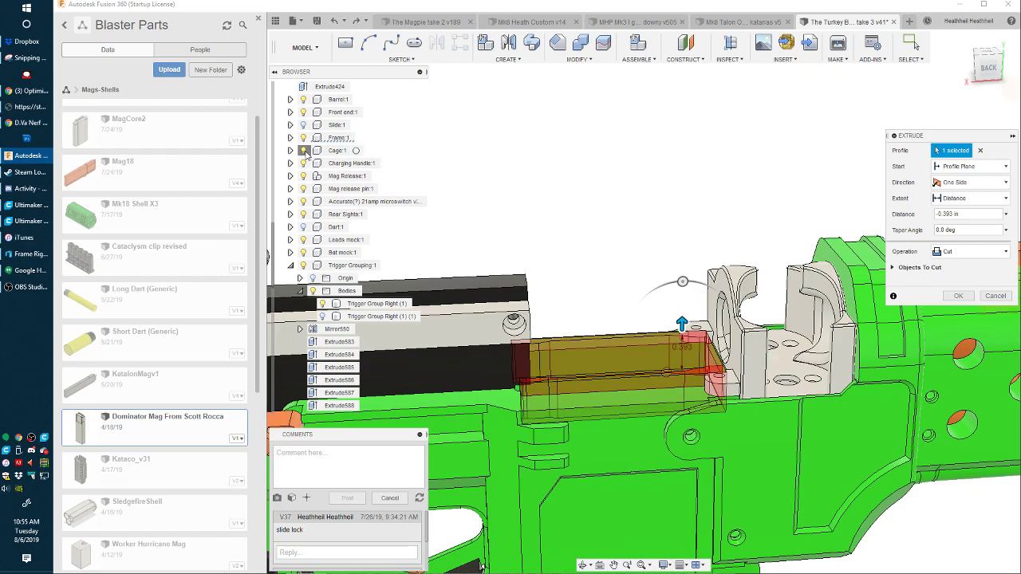
{"action": "left_click", "coordinate": [303, 150]}
{"action": "middle_click_drag", "start_coordinate": [653, 296], "coordinate": [424, 312], "text": "shift"}
{"action": "key", "text": "Escape"}
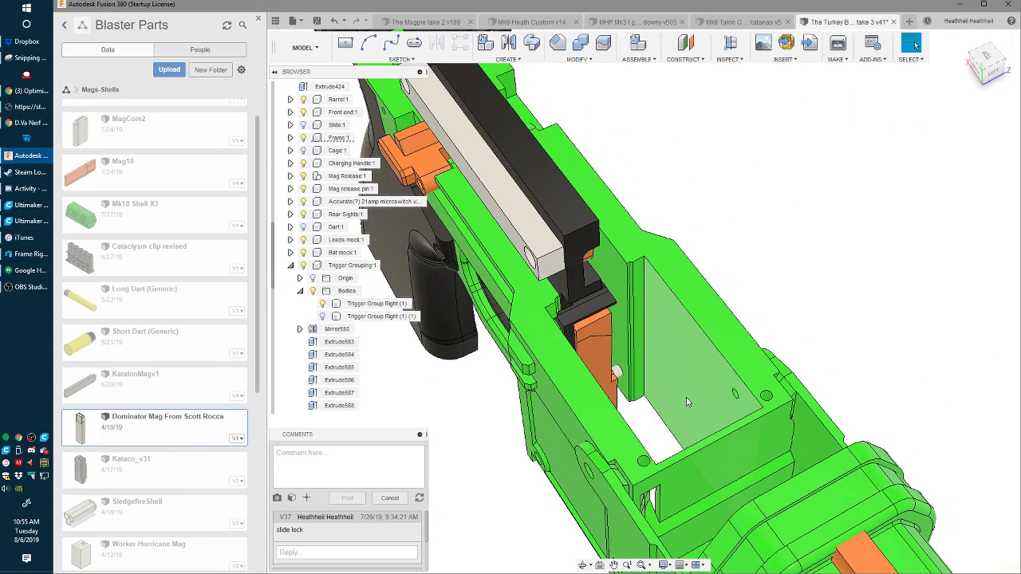
- Show the Dominator magazine component seated in the frame's magazine well
{"action": "middle_click_drag", "start_coordinate": [410, 384], "coordinate": [445, 391], "text": "shift"}
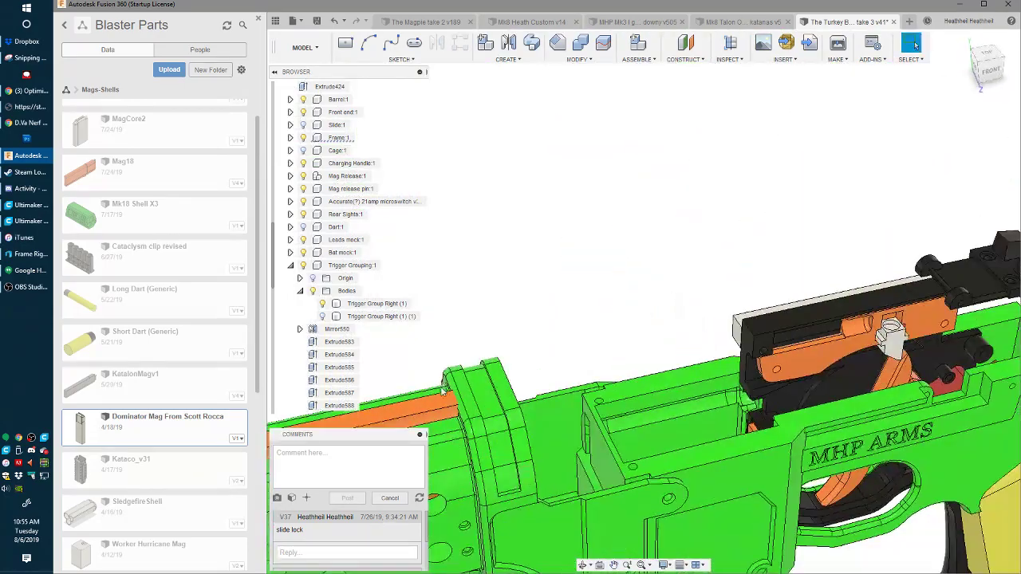
{"action": "scroll", "coordinate": [357, 341], "scroll_direction": "down", "scroll_amount": 6}
{"action": "left_click", "coordinate": [303, 394]}
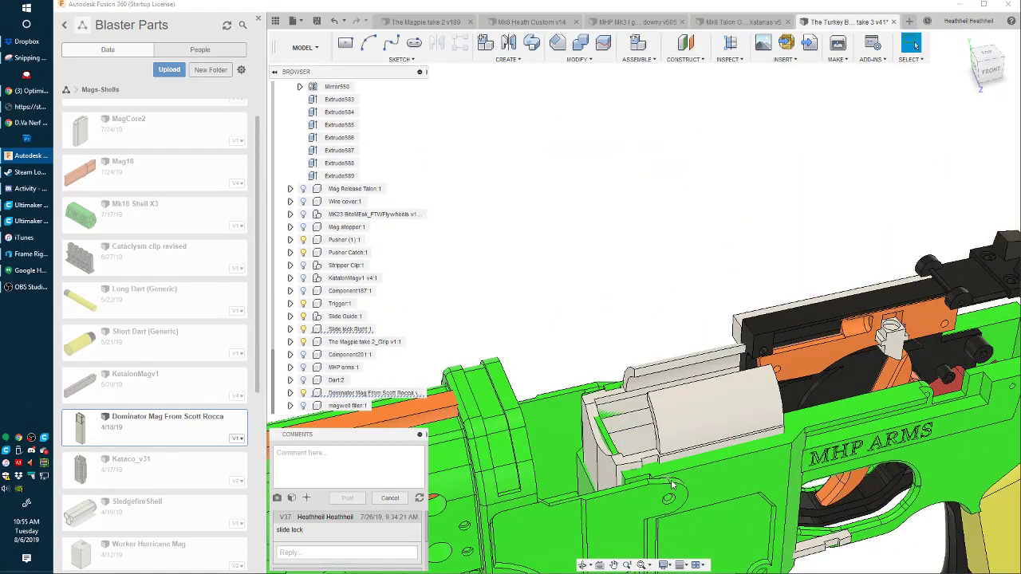
{"action": "scroll", "coordinate": [669, 490], "scroll_direction": "down", "scroll_amount": 3}
{"action": "scroll", "coordinate": [618, 407], "scroll_direction": "up", "scroll_amount": 2}
{"action": "middle_click_drag", "start_coordinate": [616, 398], "coordinate": [648, 407], "text": "shift"}
{"action": "scroll", "coordinate": [590, 383], "scroll_direction": "up", "scroll_amount": 3}
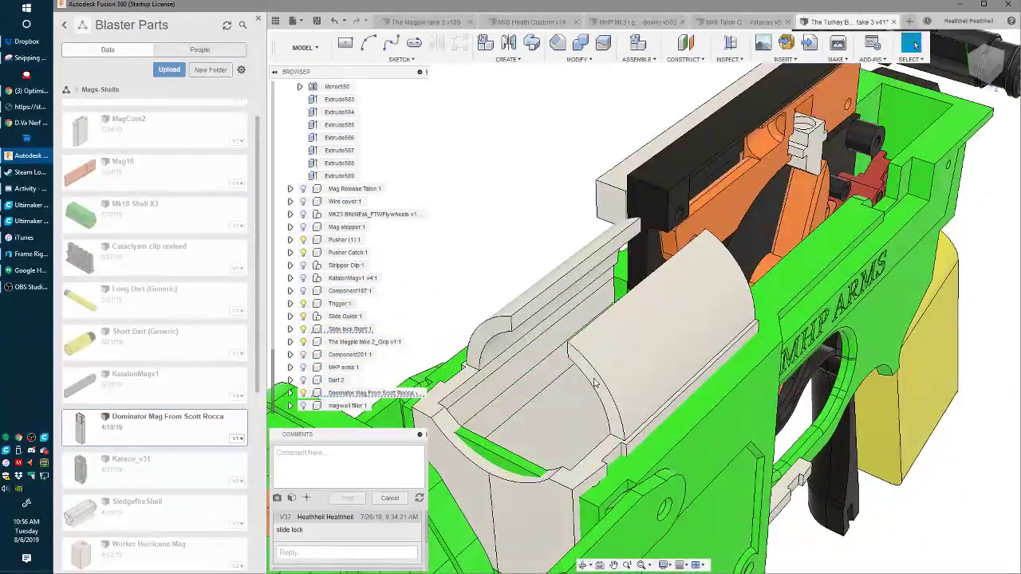
- Extrude the two curved feed-lip end faces of the Dominator magazine by -1.492 in as a new component
{"action": "left_click", "coordinate": [594, 382]}
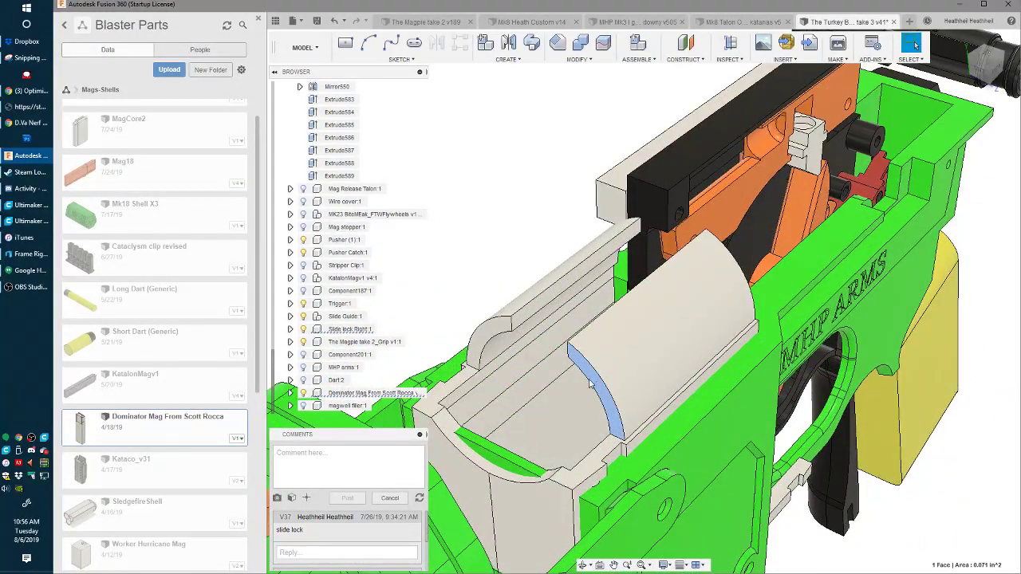
{"action": "left_click", "coordinate": [488, 332], "text": "ctrl"}
{"action": "scroll", "coordinate": [494, 335], "scroll_direction": "down", "scroll_amount": 3}
{"action": "middle_click_drag", "start_coordinate": [496, 336], "coordinate": [574, 343], "text": "shift"}
{"action": "middle_click_drag", "start_coordinate": [414, 391], "coordinate": [563, 358], "text": "shift"}
{"action": "scroll", "coordinate": [496, 389], "scroll_direction": "down", "scroll_amount": 2}
{"action": "scroll", "coordinate": [620, 396], "scroll_direction": "down", "scroll_amount": 2}
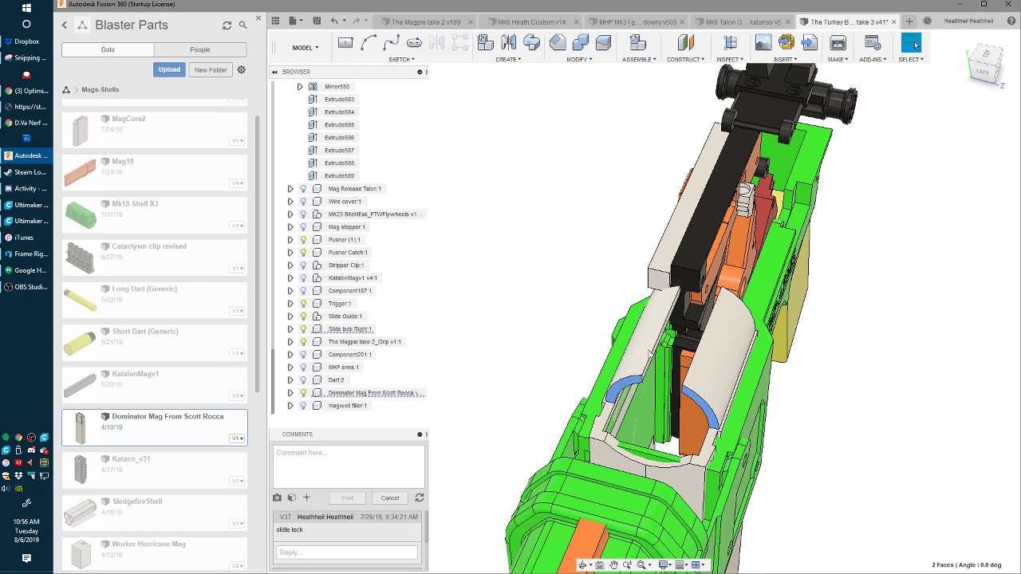
{"action": "middle_click_drag", "start_coordinate": [650, 353], "coordinate": [671, 370], "text": "shift"}
{"action": "scroll", "coordinate": [670, 371], "scroll_direction": "up", "scroll_amount": 1}
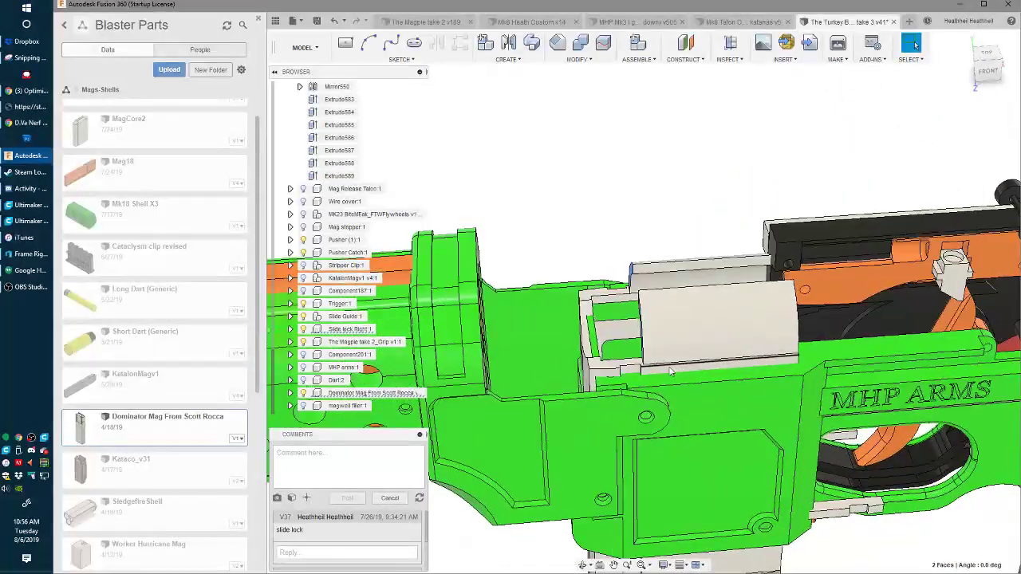
{"action": "key", "text": "e"}
{"action": "middle_click_drag", "start_coordinate": [669, 335], "coordinate": [618, 356], "text": "shift"}
{"action": "left_click_drag", "start_coordinate": [720, 194], "coordinate": [818, 259]}
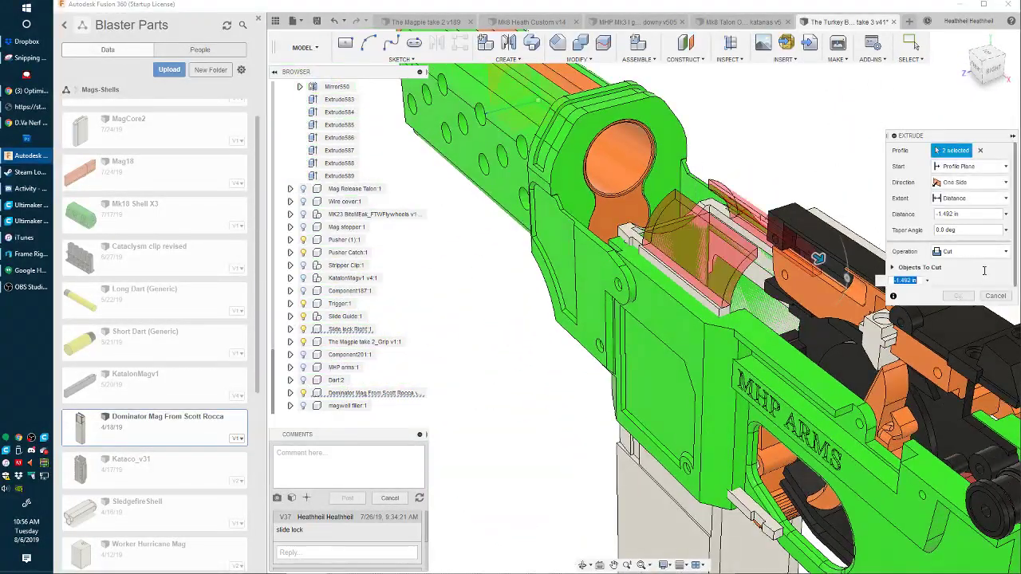
{"action": "left_click", "coordinate": [969, 251]}
{"action": "left_click", "coordinate": [957, 316]}
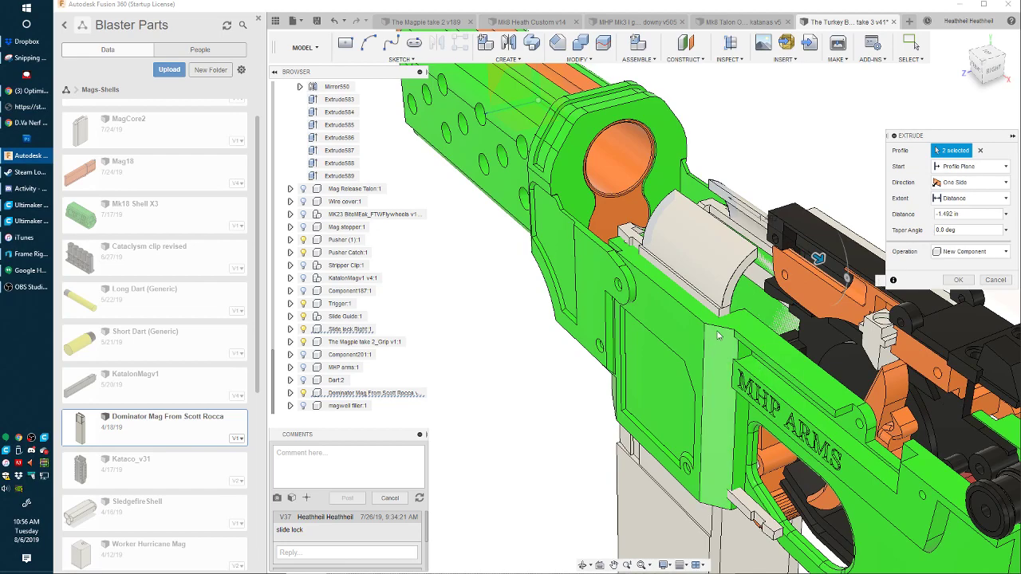
{"action": "key", "text": "Return"}
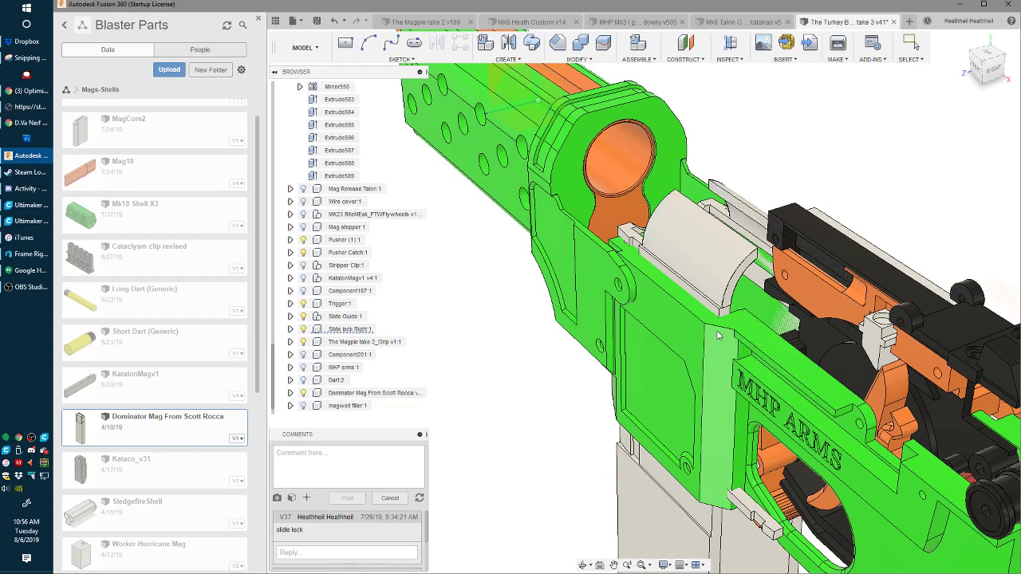
- Hide the Dominator magazine and extrude the bottom face of one new curved lip 0.098 in toward the frame, joining it
{"action": "left_click", "coordinate": [304, 396]}
{"action": "middle_click_drag", "start_coordinate": [590, 399], "coordinate": [737, 302], "text": "shift"}
{"action": "key", "text": "e"}
{"action": "scroll", "coordinate": [712, 268], "scroll_direction": "up", "scroll_amount": 5}
{"action": "left_click", "coordinate": [745, 270]}
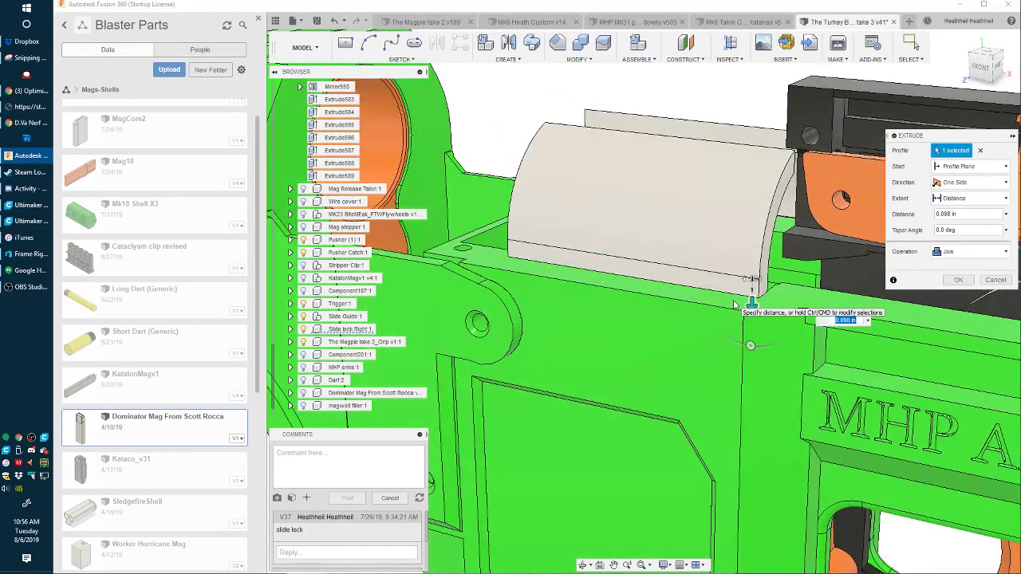
{"action": "key", "text": "Return"}
- Extrude the bottom face of the opposite curved lip down to the top of the frame
{"action": "scroll", "coordinate": [722, 263], "scroll_direction": "down", "scroll_amount": 4}
{"action": "middle_click_drag", "start_coordinate": [720, 260], "coordinate": [668, 177], "text": "shift"}
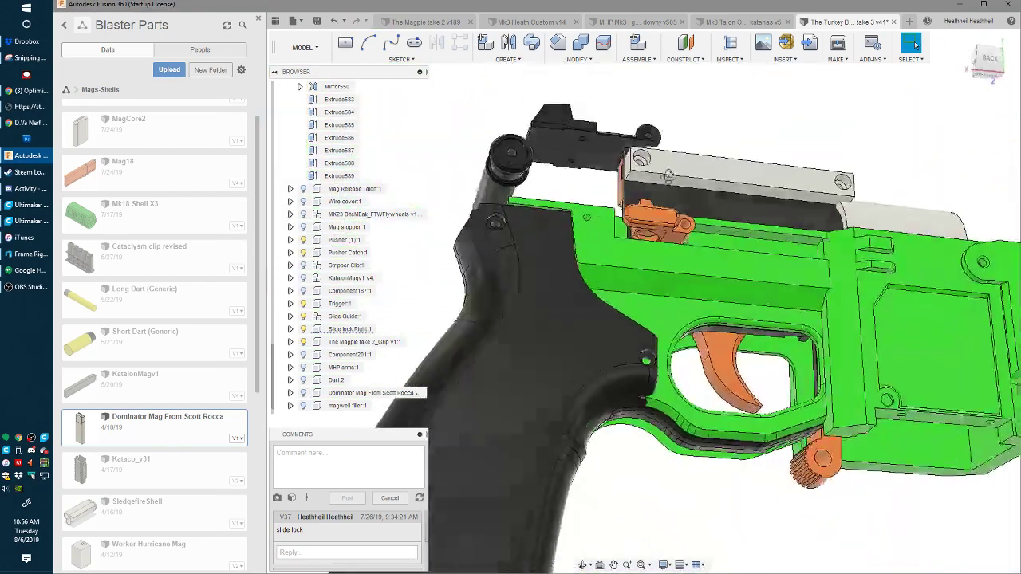
{"action": "scroll", "coordinate": [941, 205], "scroll_direction": "up", "scroll_amount": 4}
{"action": "middle_click_drag", "start_coordinate": [906, 209], "coordinate": [756, 326], "text": "shift"}
{"action": "scroll", "coordinate": [804, 284], "scroll_direction": "up", "scroll_amount": 3}
{"action": "key", "text": "e"}
{"action": "left_click", "coordinate": [754, 298]}
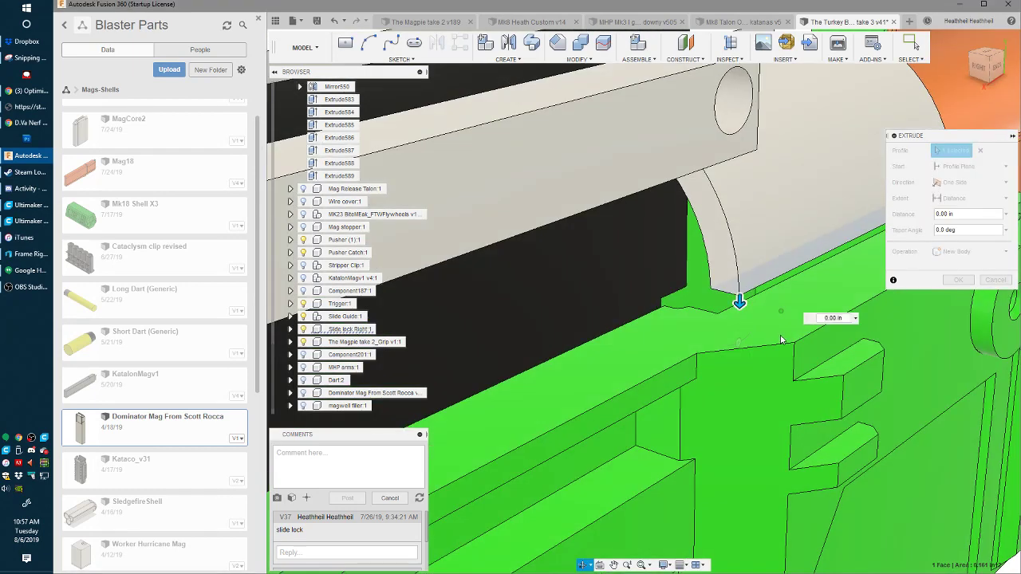
{"action": "left_click_drag", "start_coordinate": [739, 302], "coordinate": [779, 333]}
{"action": "key", "text": "Return"}
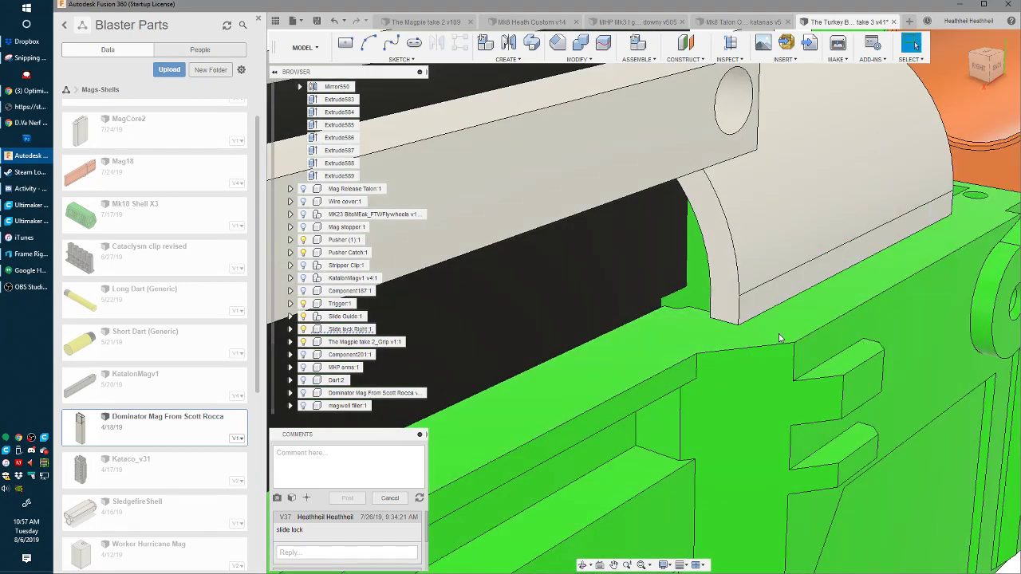
- Compare the extended curved lips with the Dominator magazine by showing it in the magazine well and hiding it again
{"action": "left_click", "coordinate": [304, 394]}
{"action": "scroll", "coordinate": [754, 291], "scroll_direction": "down", "scroll_amount": 4}
{"action": "middle_click_drag", "start_coordinate": [757, 297], "coordinate": [635, 383], "text": "shift"}
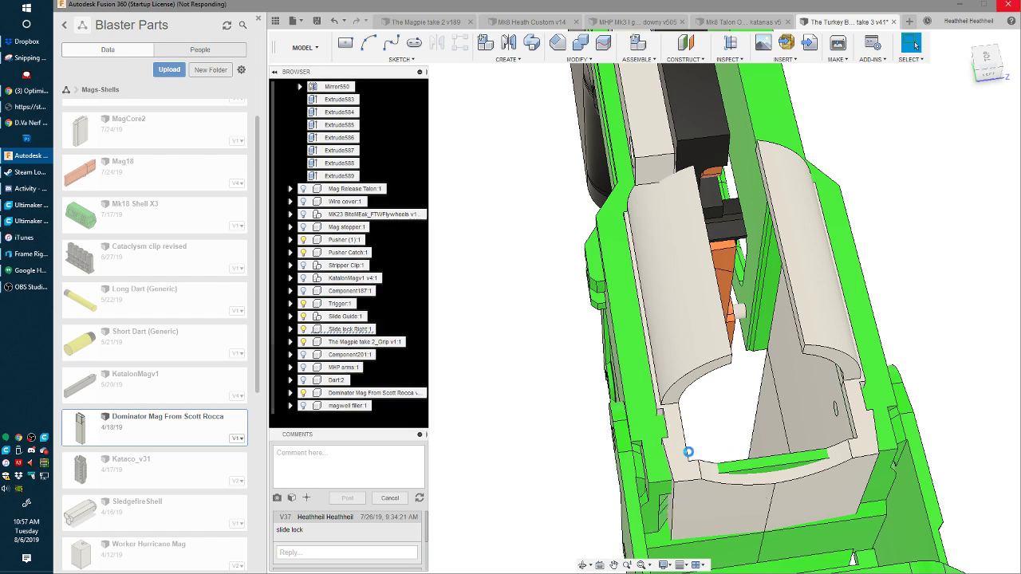
{"action": "scroll", "coordinate": [693, 439], "scroll_direction": "up", "scroll_amount": 5}
{"action": "middle_click_drag", "start_coordinate": [696, 439], "coordinate": [786, 351], "text": "shift"}
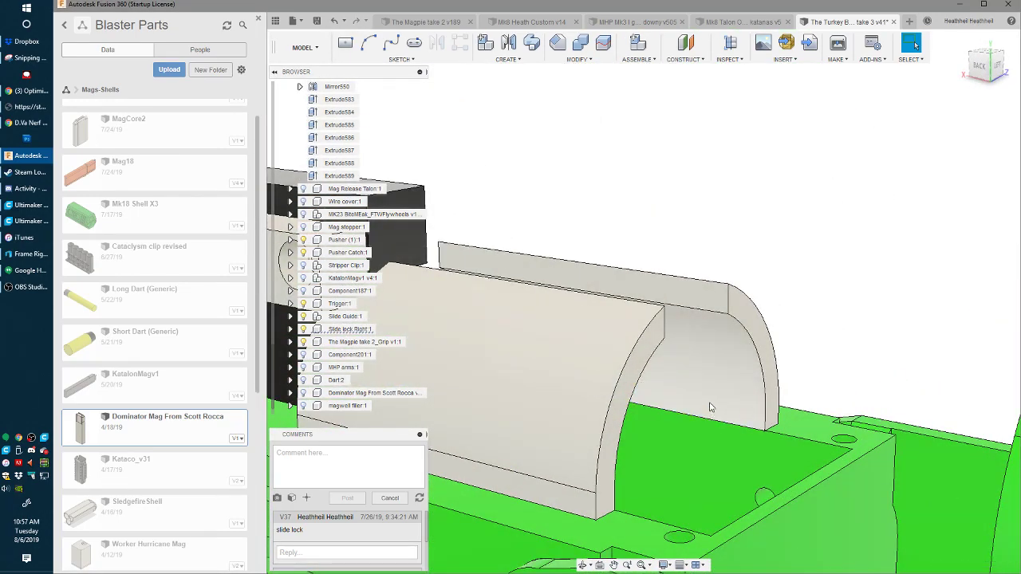
{"action": "middle_click_drag", "start_coordinate": [711, 407], "coordinate": [558, 458], "text": "shift"}
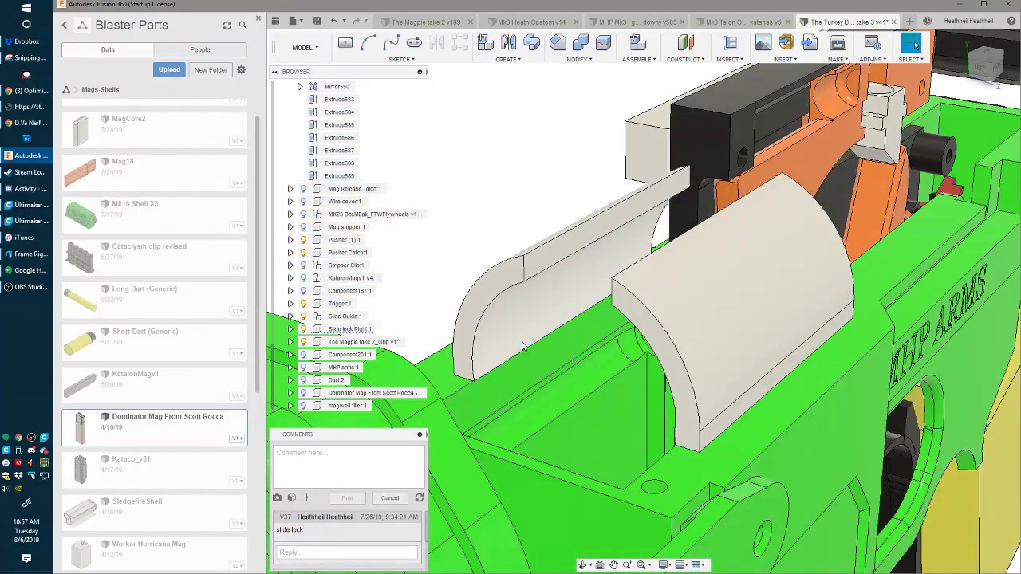
- Move the rear end faces of both curved lips forward so they clear the front of the slide parts
{"action": "middle_click_drag", "start_coordinate": [547, 380], "coordinate": [722, 422], "text": "shift"}
{"action": "left_click", "coordinate": [670, 439]}
{"action": "key", "text": "m"}
{"action": "left_click_drag", "start_coordinate": [706, 427], "coordinate": [646, 428]}
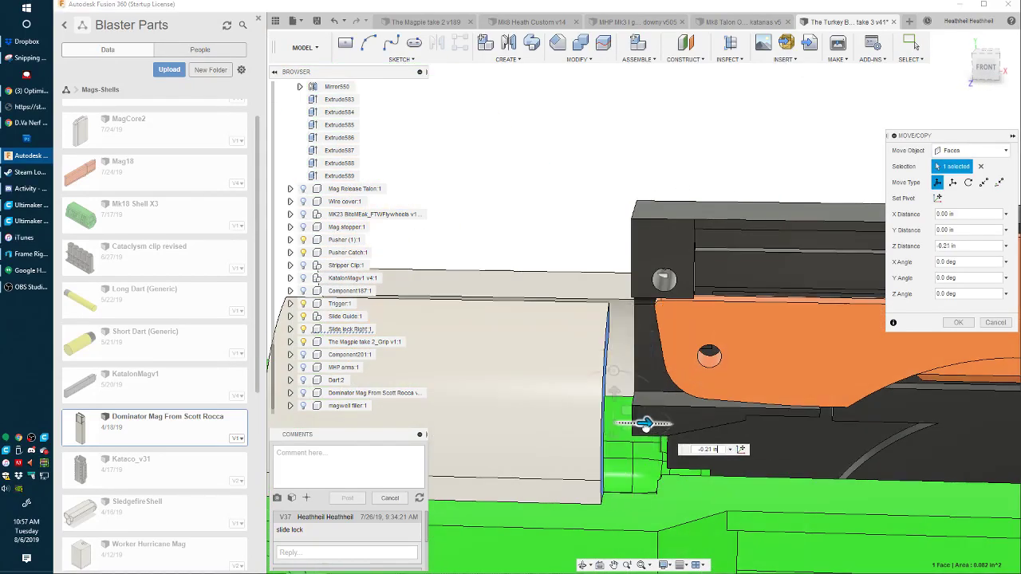
{"action": "middle_click_drag", "start_coordinate": [626, 299], "coordinate": [636, 413], "text": "shift"}
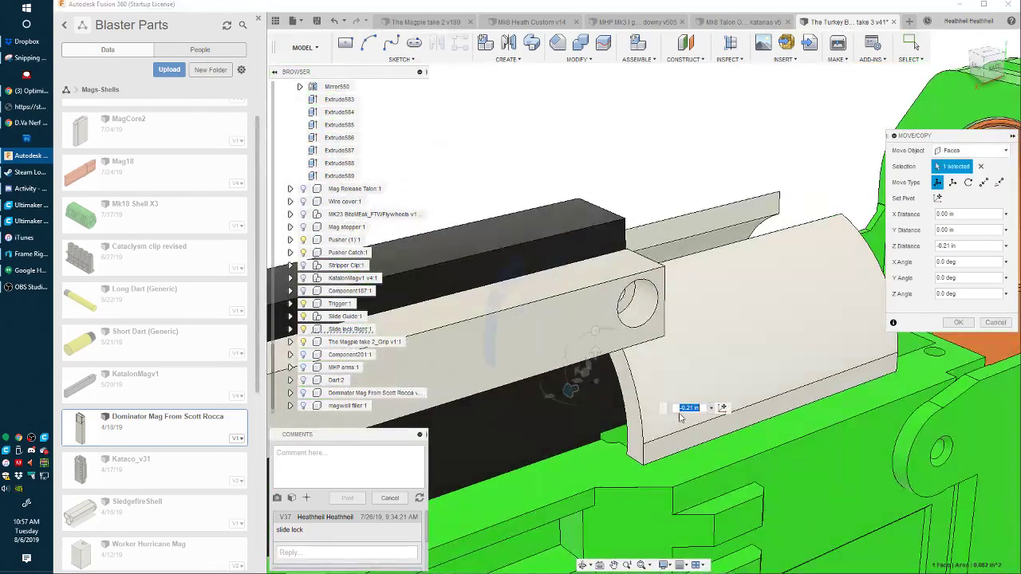
{"action": "left_click", "coordinate": [635, 413]}
{"action": "middle_click_drag", "start_coordinate": [695, 340], "coordinate": [660, 298], "text": "shift"}
{"action": "left_click_drag", "start_coordinate": [637, 337], "coordinate": [640, 221]}
{"action": "middle_click_drag", "start_coordinate": [684, 302], "coordinate": [705, 321], "text": "shift"}
{"action": "key", "text": "Return"}
{"action": "scroll", "coordinate": [705, 321], "scroll_direction": "down", "scroll_amount": 5}
{"action": "scroll", "coordinate": [401, 333], "scroll_direction": "up", "scroll_amount": 2}
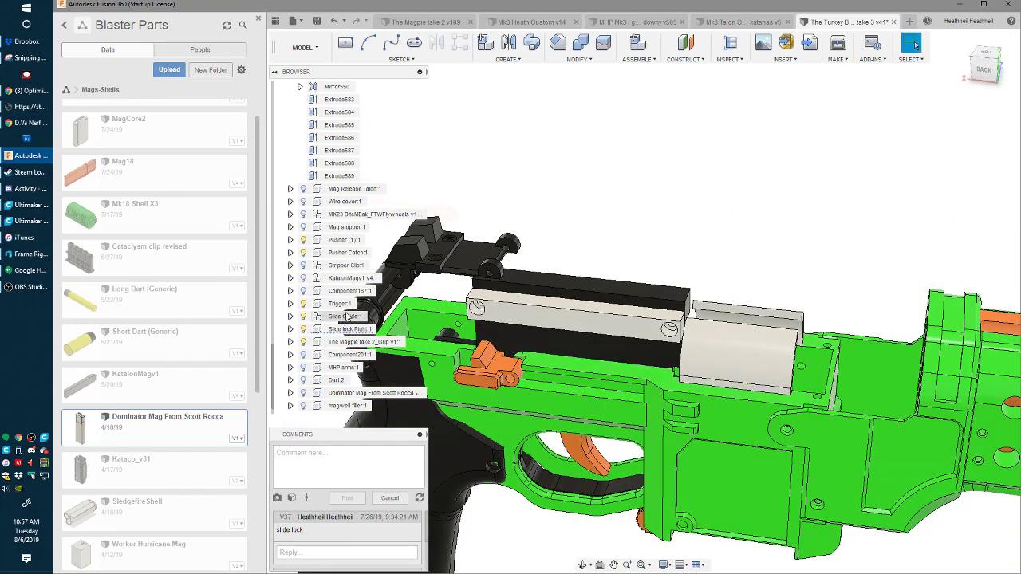
- Show the Stripper Clip component and rename the new curved-lip component as Internal Mag Top
{"action": "left_click", "coordinate": [303, 264]}
{"action": "middle_click_drag", "start_coordinate": [702, 295], "coordinate": [336, 290], "text": "shift"}
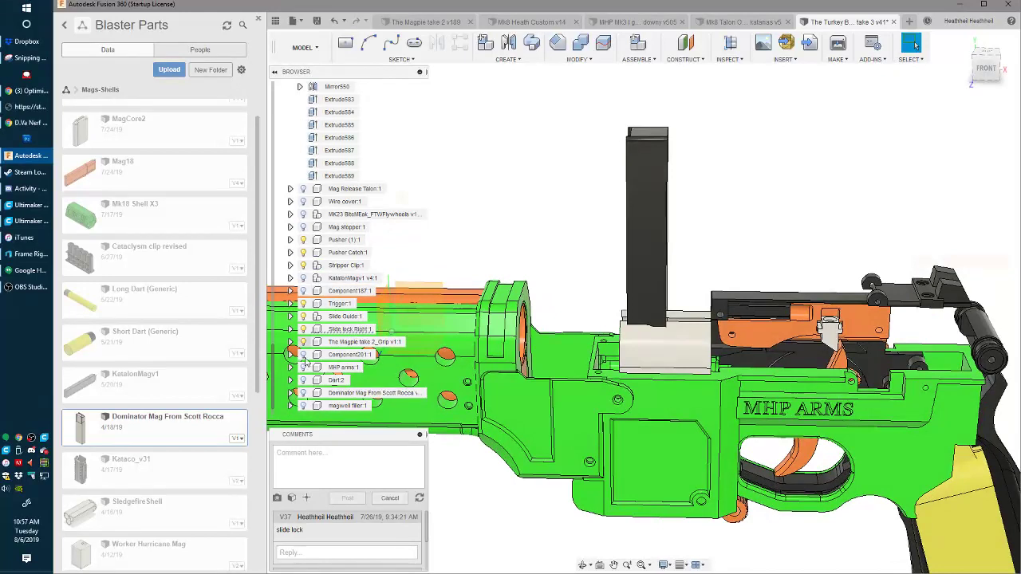
{"action": "scroll", "coordinate": [305, 398], "scroll_direction": "down", "scroll_amount": 1}
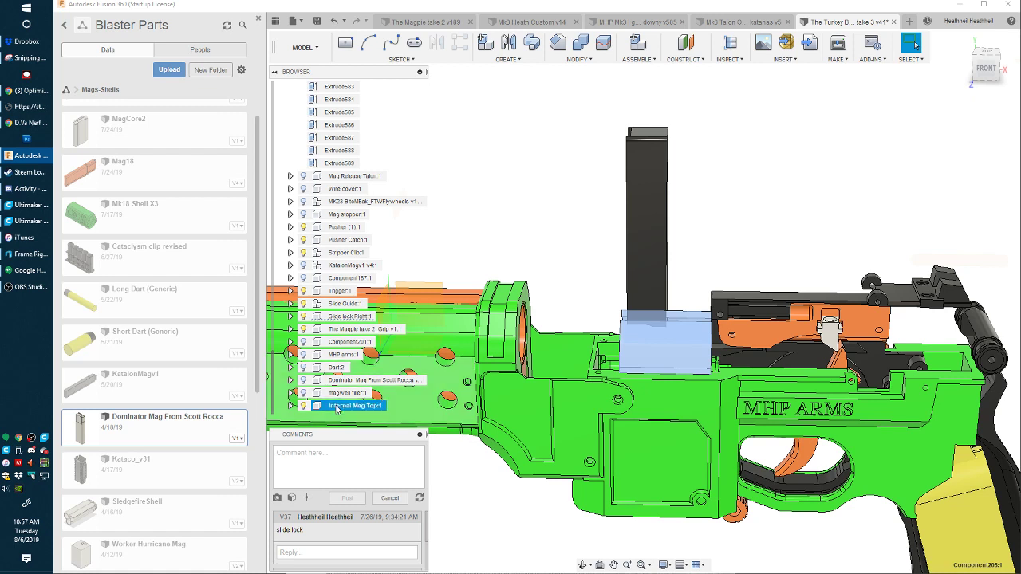
{"action": "key", "text": "Return"}
- Show the KatalonMagv1 magazine in the magazine well, with Internal Mag Top hidden
{"action": "scroll", "coordinate": [317, 303], "scroll_direction": "up", "scroll_amount": 13}
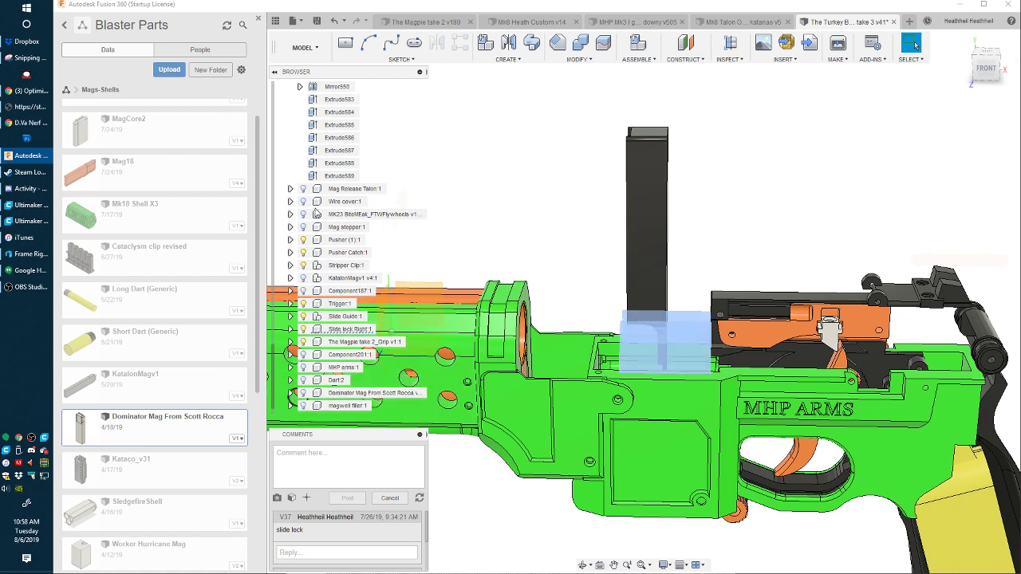
{"action": "scroll", "coordinate": [322, 150], "scroll_direction": "up", "scroll_amount": 7}
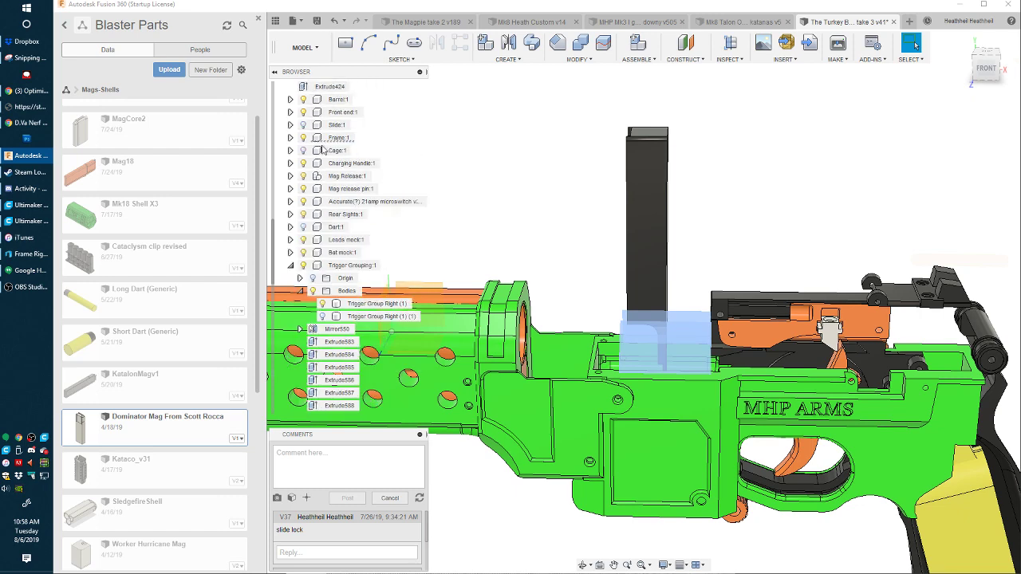
{"action": "scroll", "coordinate": [320, 215], "scroll_direction": "up", "scroll_amount": 2}
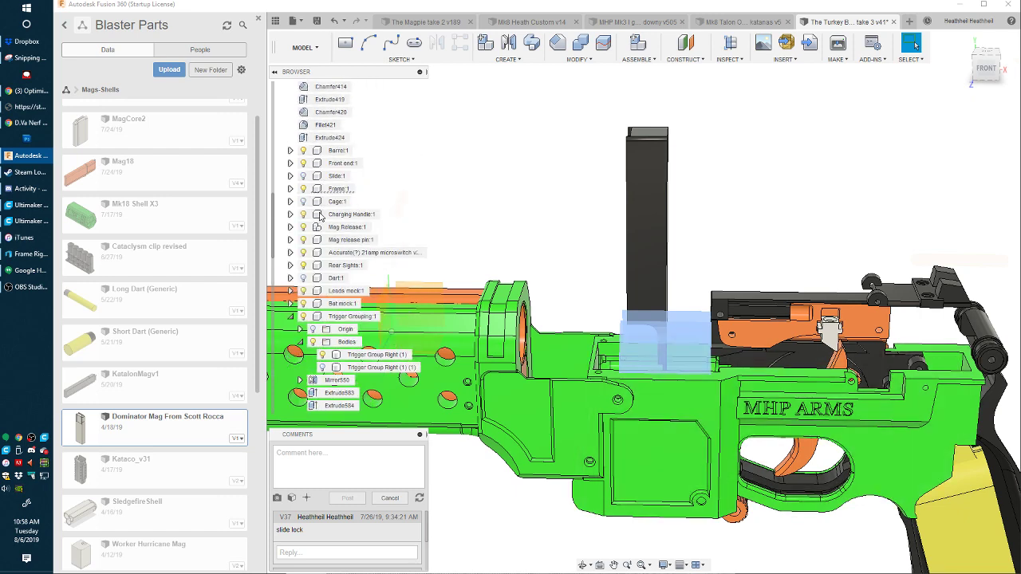
{"action": "scroll", "coordinate": [319, 221], "scroll_direction": "up", "scroll_amount": 3}
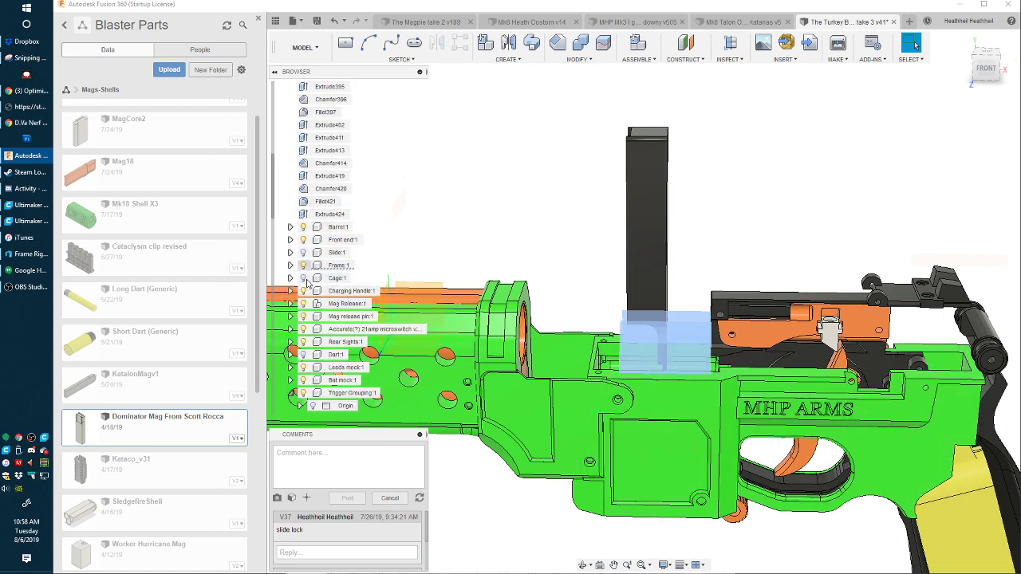
{"action": "scroll", "coordinate": [316, 371], "scroll_direction": "down", "scroll_amount": 3}
{"action": "scroll", "coordinate": [307, 339], "scroll_direction": "down", "scroll_amount": 5}
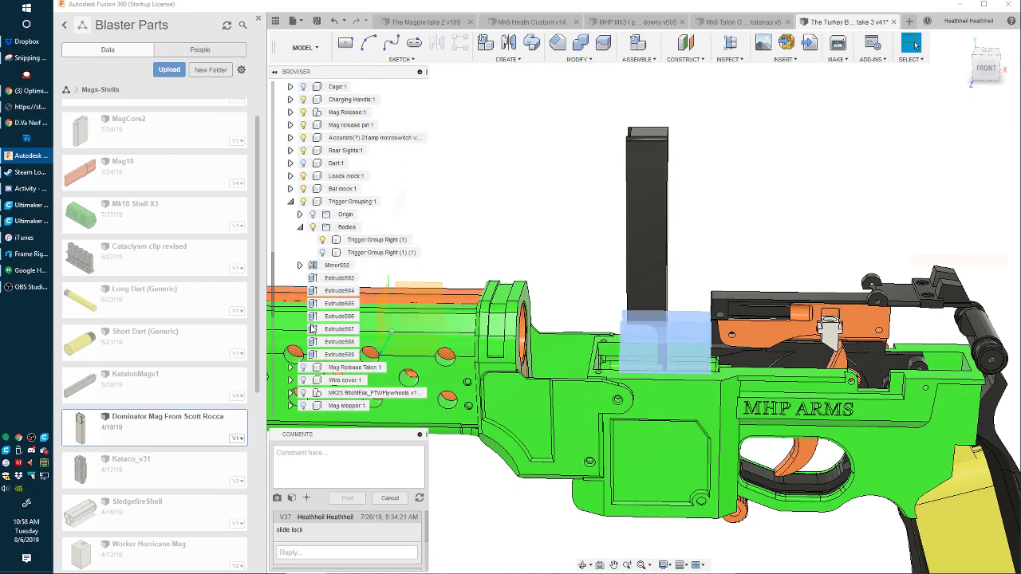
{"action": "scroll", "coordinate": [305, 383], "scroll_direction": "down", "scroll_amount": 3}
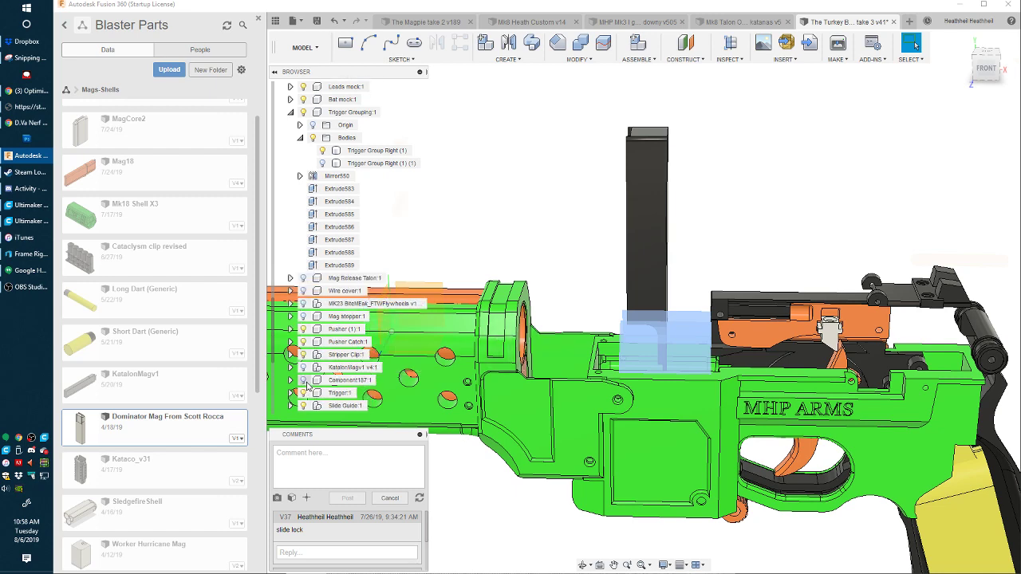
{"action": "left_click", "coordinate": [304, 370]}
{"action": "middle_click_drag", "start_coordinate": [592, 253], "coordinate": [596, 271], "text": "shift"}
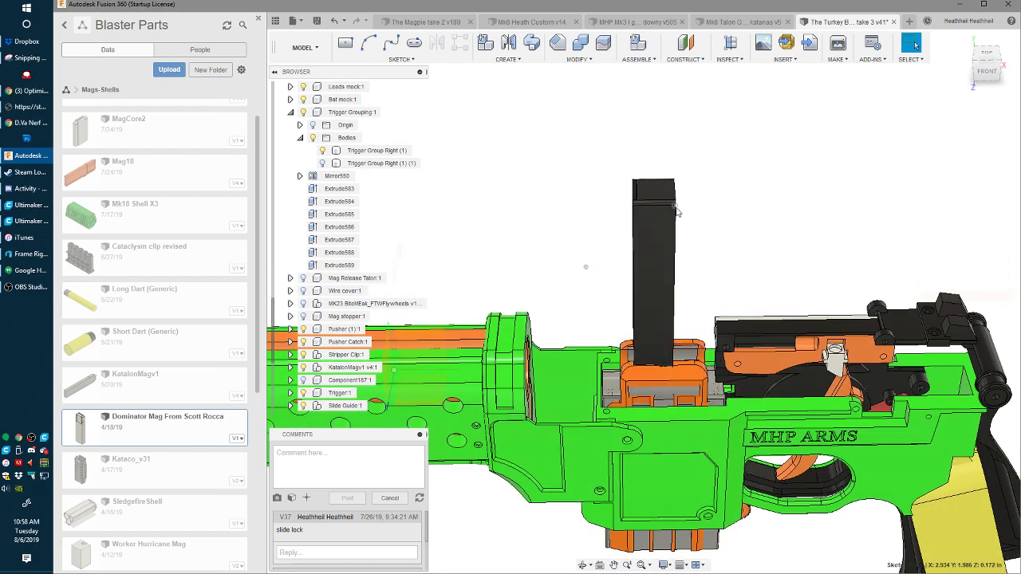
- Move the Stripper Clip body rearward over the back end of the KatalonMagv1 magazine, with the nested talon_mag_v0 component hidden
{"action": "key", "text": "m"}
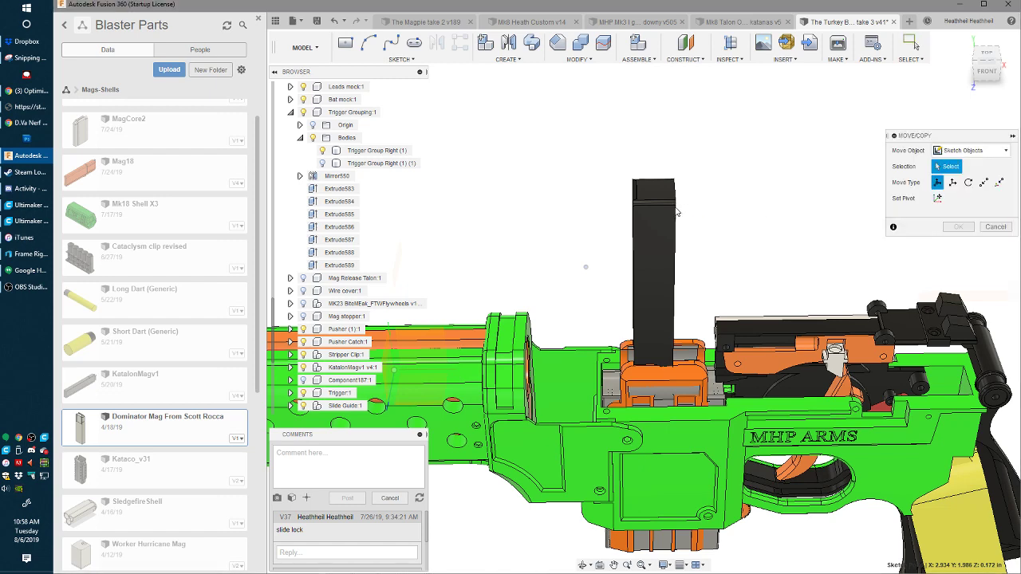
{"action": "key", "text": "Escape"}
{"action": "key", "text": "m"}
{"action": "left_click", "coordinate": [674, 204]}
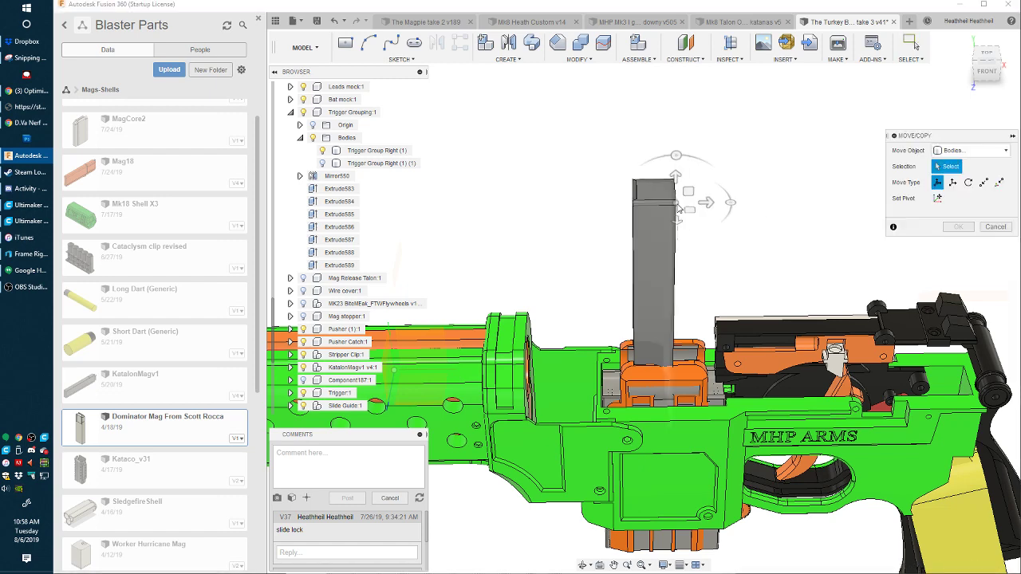
{"action": "left_click_drag", "start_coordinate": [707, 202], "coordinate": [738, 381]}
{"action": "scroll", "coordinate": [738, 386], "scroll_direction": "up", "scroll_amount": 4}
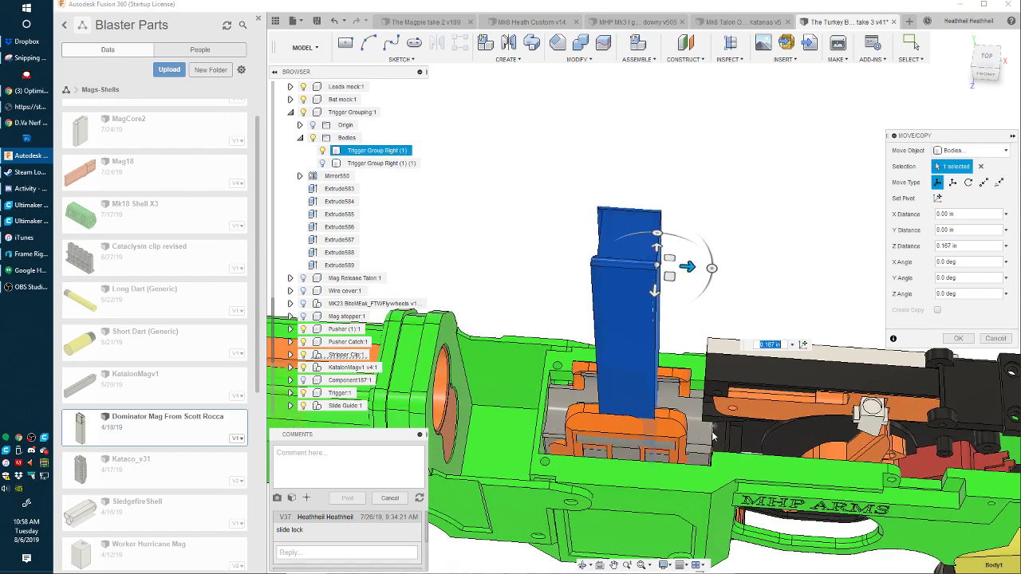
{"action": "left_click", "coordinate": [291, 367]}
{"action": "scroll", "coordinate": [693, 438], "scroll_direction": "up", "scroll_amount": 2}
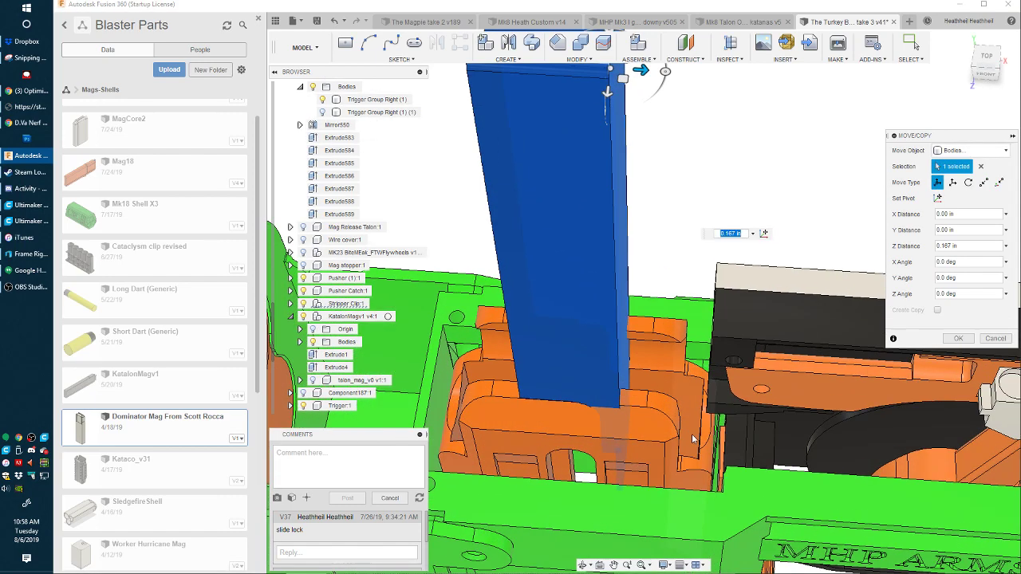
{"action": "left_click", "coordinate": [701, 462]}
{"action": "key", "text": "Return"}
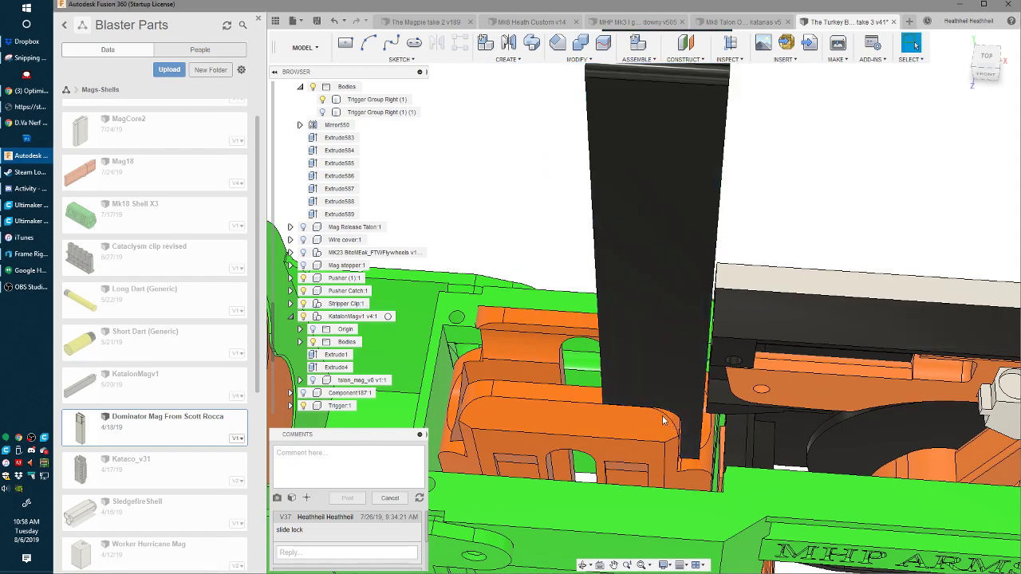
- Show Internal Mag Top and move the inner top edge face of one lip slightly inward toward the stripper clip
{"action": "scroll", "coordinate": [665, 414], "scroll_direction": "down", "scroll_amount": 2}
{"action": "middle_click_drag", "start_coordinate": [665, 414], "coordinate": [547, 418], "text": "shift"}
{"action": "scroll", "coordinate": [343, 395], "scroll_direction": "down", "scroll_amount": 3}
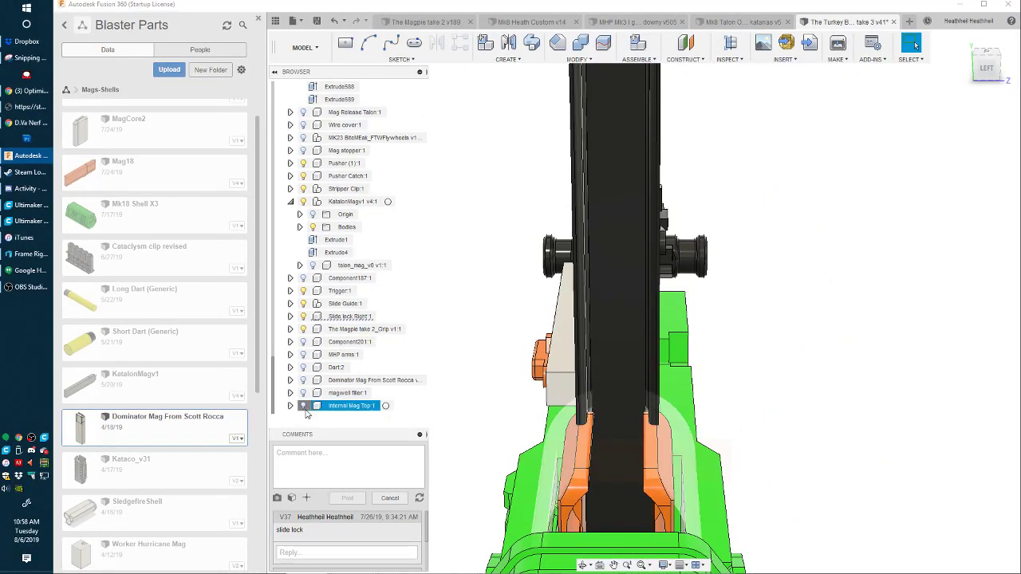
{"action": "middle_click_drag", "start_coordinate": [633, 475], "coordinate": [692, 386], "text": "shift"}
{"action": "key", "text": "m"}
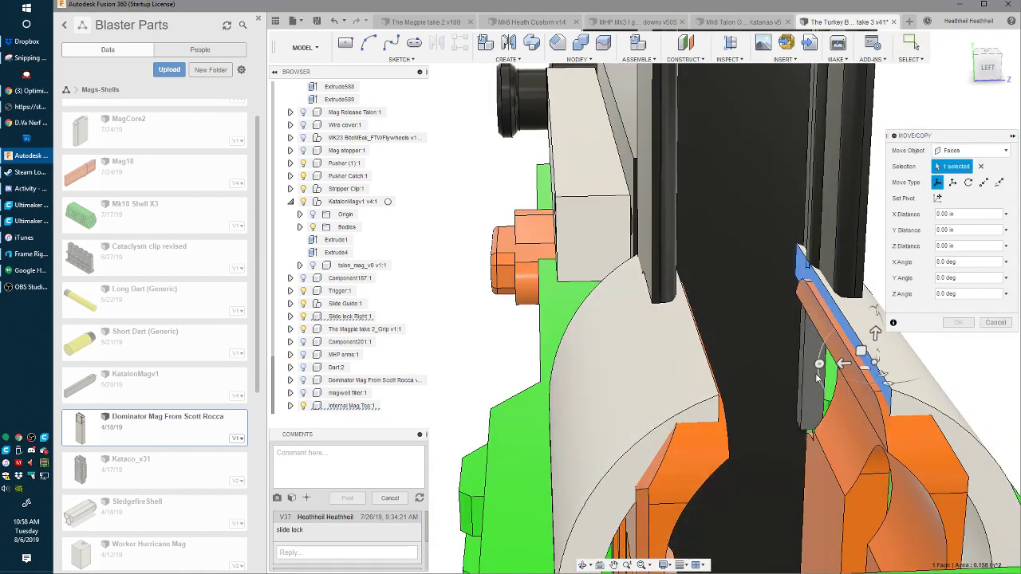
{"action": "left_click_drag", "start_coordinate": [843, 364], "coordinate": [839, 363]}
{"action": "left_click", "coordinate": [880, 461]}
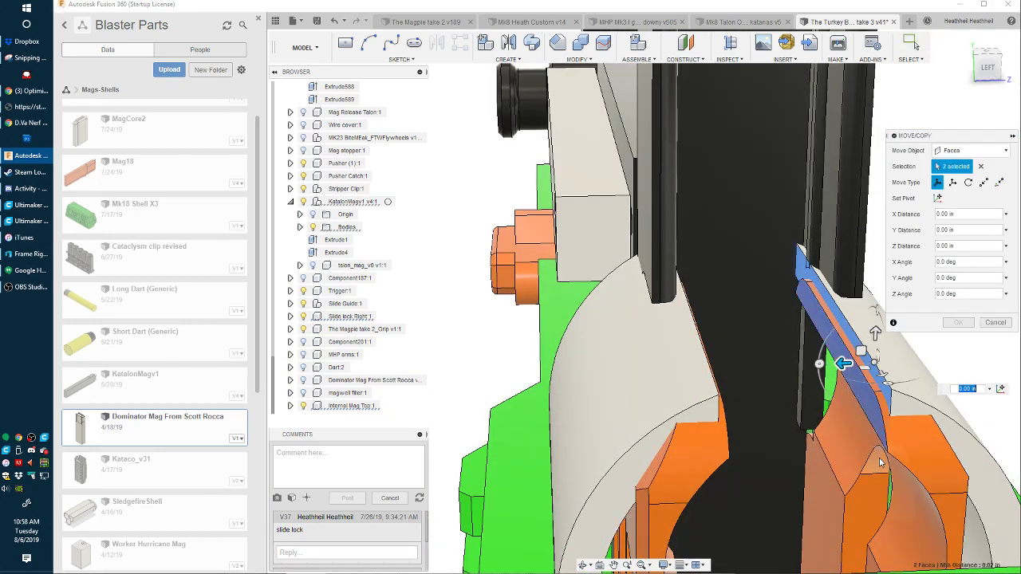
{"action": "left_click", "coordinate": [863, 406]}
{"action": "left_click_drag", "start_coordinate": [843, 364], "coordinate": [835, 364]}
{"action": "key", "text": "Return"}
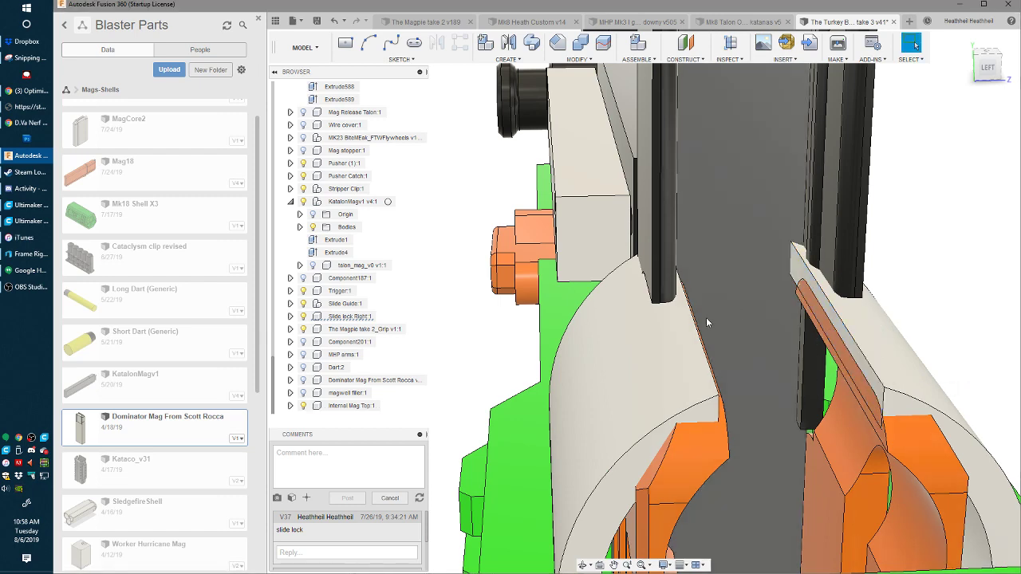
- Move the inner top edge face of the opposite Internal Mag Top lip 0.026 in inward toward the stripper clip
{"action": "middle_click_drag", "start_coordinate": [705, 318], "coordinate": [724, 293], "text": "shift"}
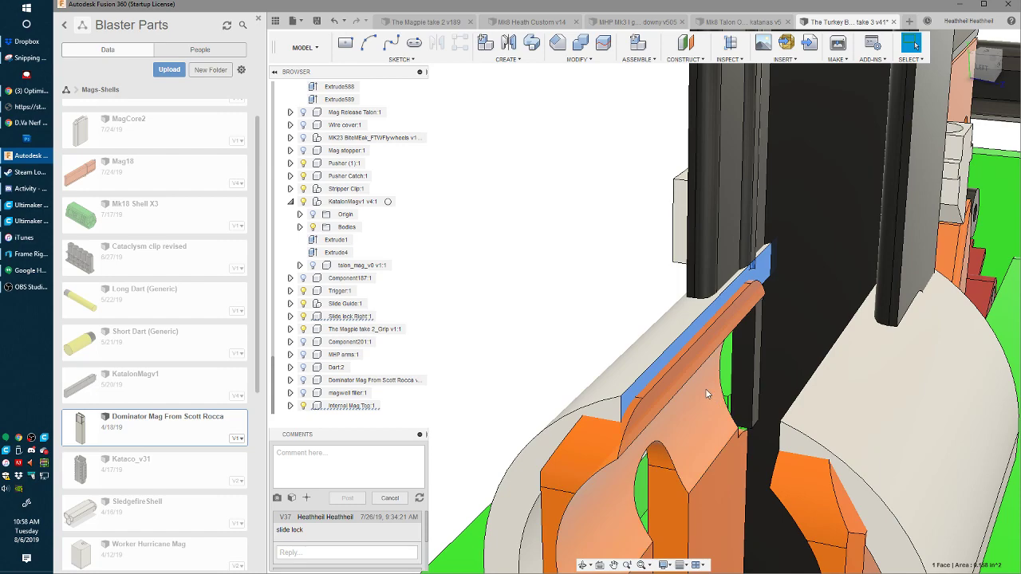
{"action": "key", "text": "m"}
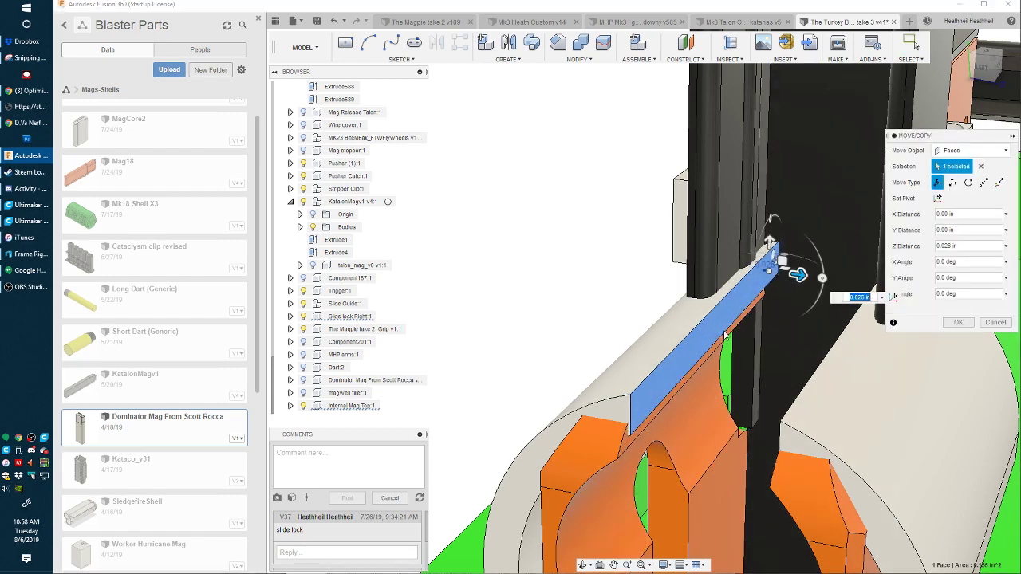
{"action": "key", "text": "Return"}
{"action": "middle_click_drag", "start_coordinate": [724, 335], "coordinate": [355, 384], "text": "shift"}
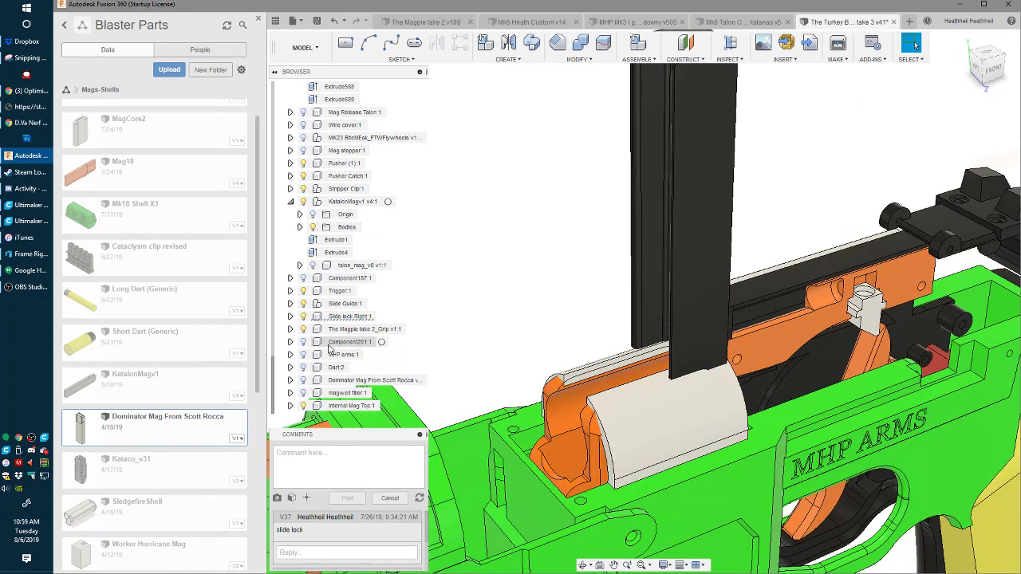
- Move the rear end faces of both Internal Mag Top lips slightly forward to shorten them
{"action": "left_click", "coordinate": [303, 201]}
{"action": "middle_click_drag", "start_coordinate": [568, 421], "coordinate": [627, 394], "text": "shift"}
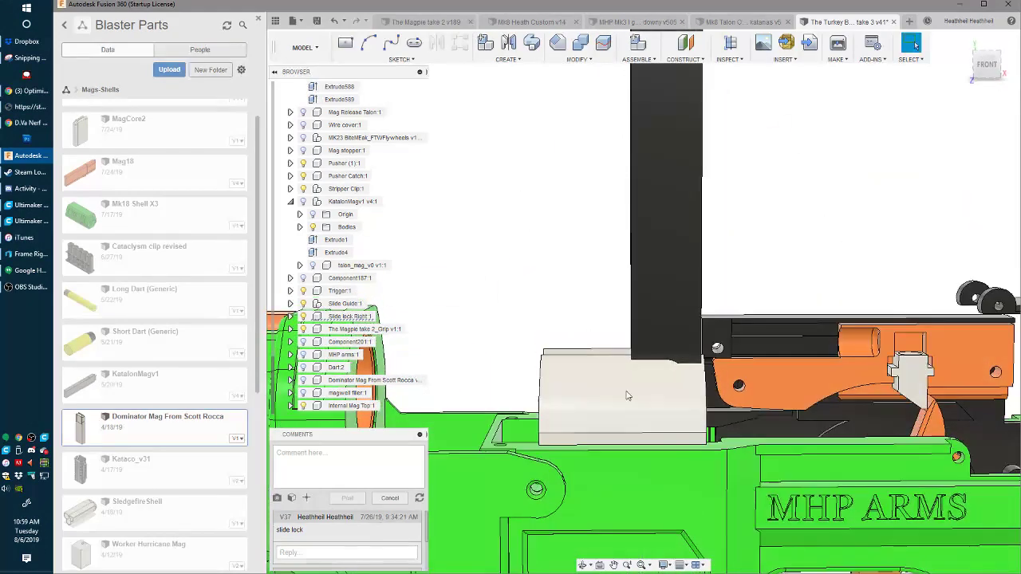
{"action": "scroll", "coordinate": [645, 412], "scroll_direction": "up", "scroll_amount": 3}
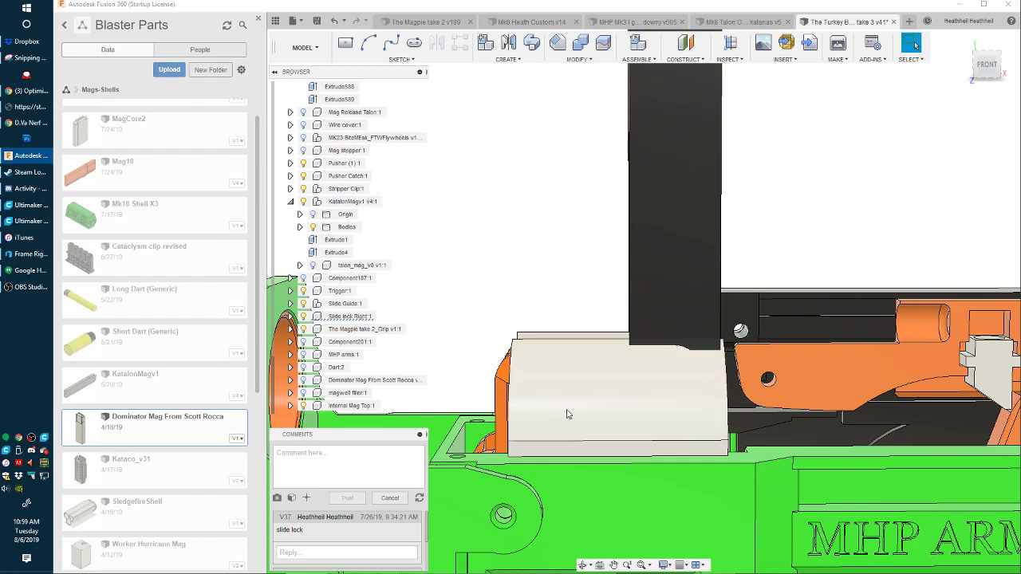
{"action": "middle_click_drag", "start_coordinate": [575, 406], "coordinate": [678, 456], "text": "shift"}
{"action": "key", "text": "m"}
{"action": "left_click", "coordinate": [740, 446]}
{"action": "key", "text": "Escape"}
{"action": "left_click", "coordinate": [907, 483], "text": "shift"}
{"action": "key", "text": "m"}
{"action": "left_click", "coordinate": [705, 451]}
{"action": "left_click_drag", "start_coordinate": [715, 440], "coordinate": [735, 433]}
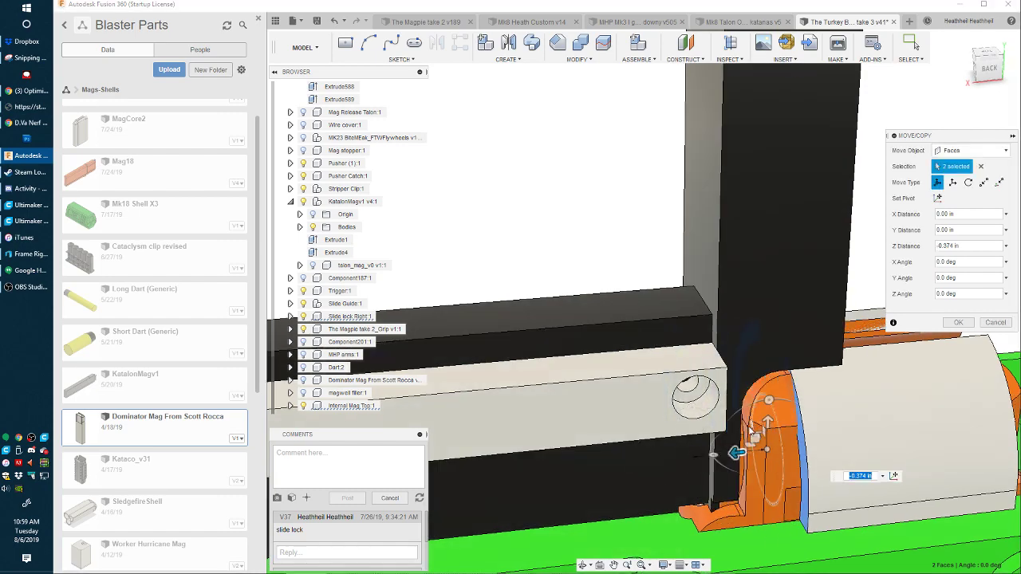
{"action": "key", "text": "Return"}
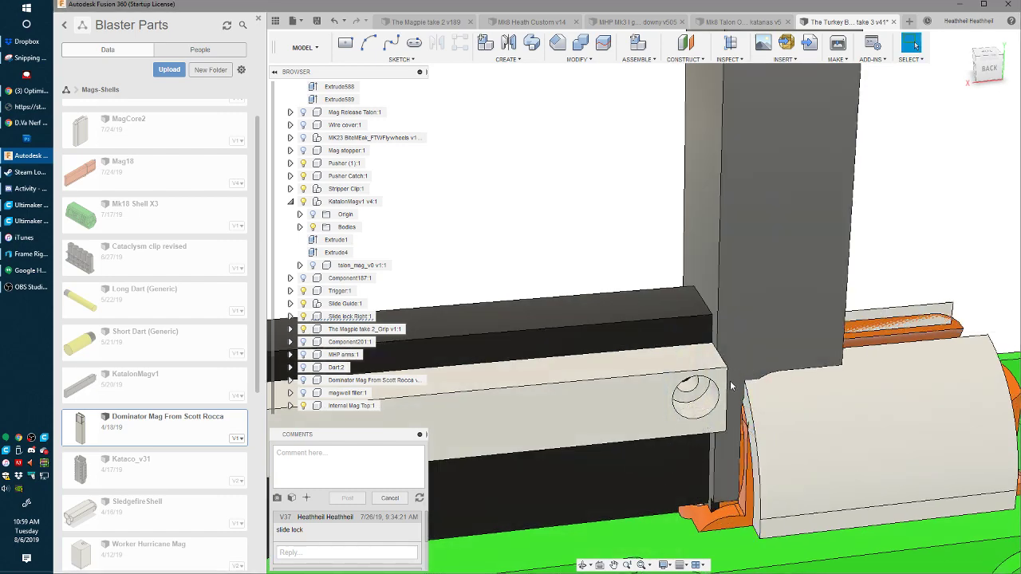
- Sketch a rectangle across the tops of both lips on the front end face of Internal Mag Top
{"action": "middle_click_drag", "start_coordinate": [750, 434], "coordinate": [716, 460], "text": "shift"}
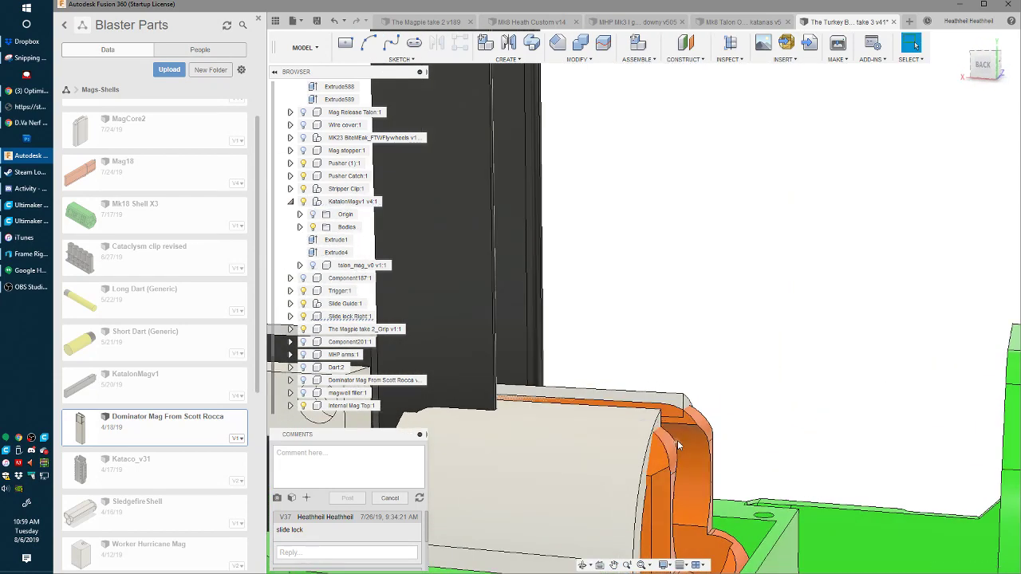
{"action": "middle_click_drag", "start_coordinate": [665, 459], "coordinate": [766, 478], "text": "shift"}
{"action": "left_click", "coordinate": [646, 380]}
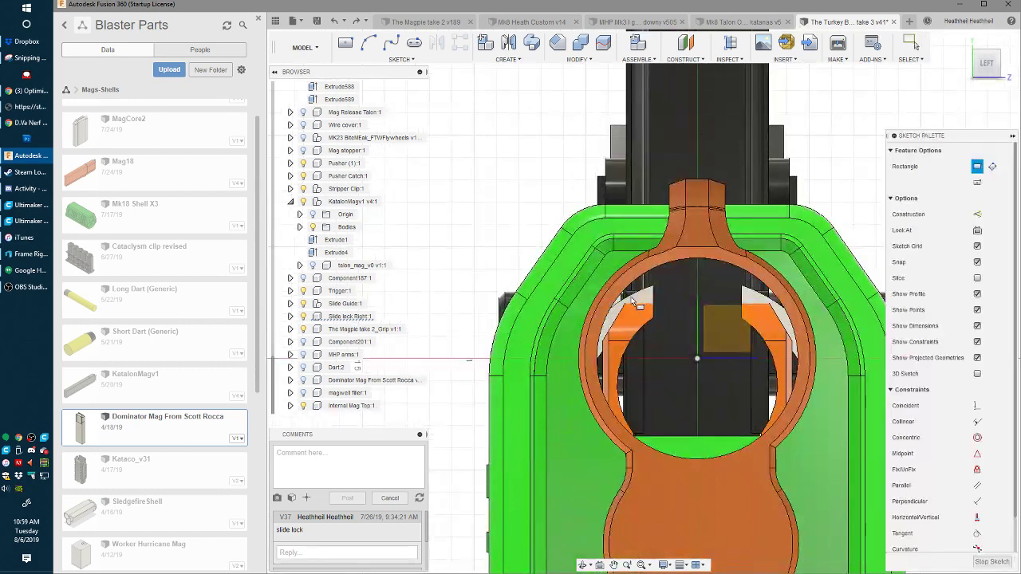
{"action": "left_click", "coordinate": [619, 306]}
{"action": "left_click", "coordinate": [798, 266]}
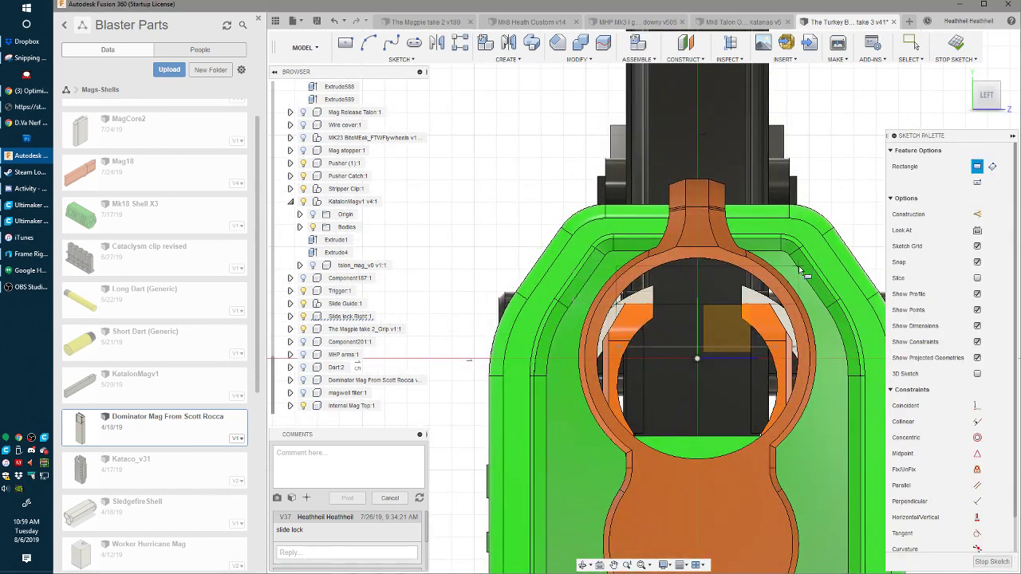
- Extrude the rectangle -1.20 in as a cut through the lip tops, with the KatalonMagv1 magazine and Stripper Clip hidden
{"action": "key", "text": "e"}
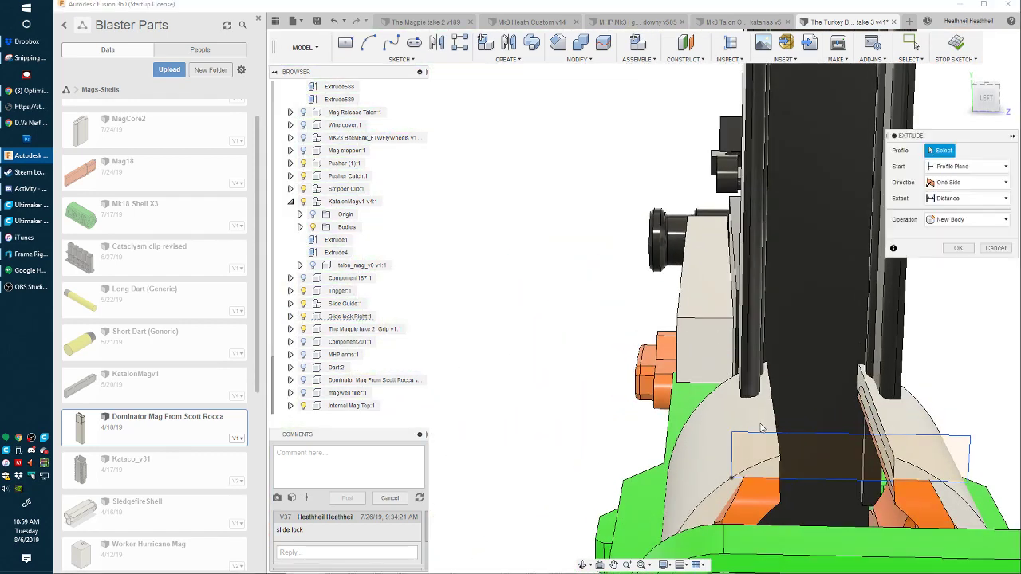
{"action": "left_click", "coordinate": [850, 459]}
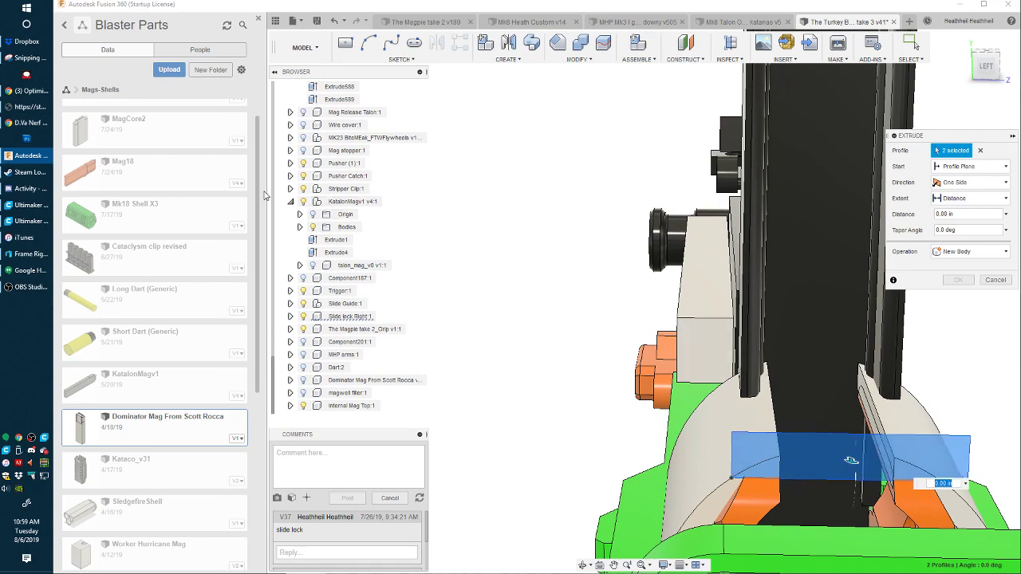
{"action": "left_click", "coordinate": [303, 203]}
{"action": "middle_click_drag", "start_coordinate": [619, 316], "coordinate": [204, 409], "text": "shift"}
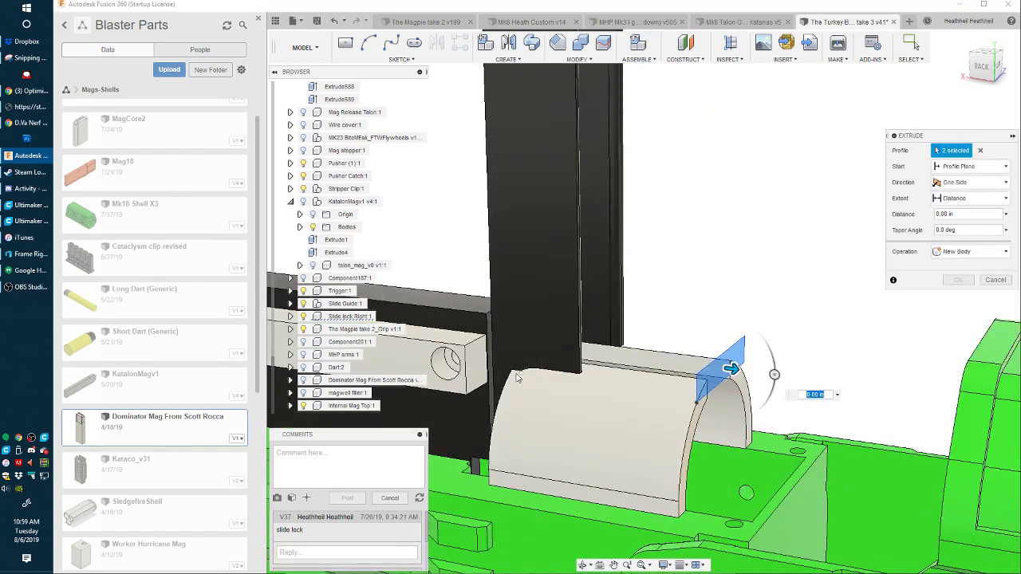
{"action": "left_click", "coordinate": [516, 374]}
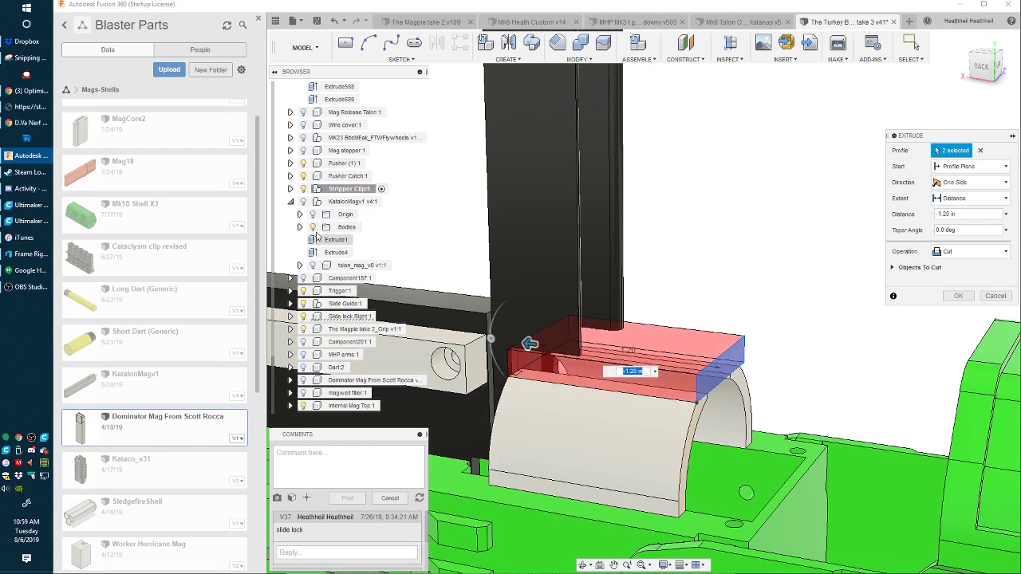
{"action": "left_click", "coordinate": [303, 189]}
{"action": "key", "text": "Return"}
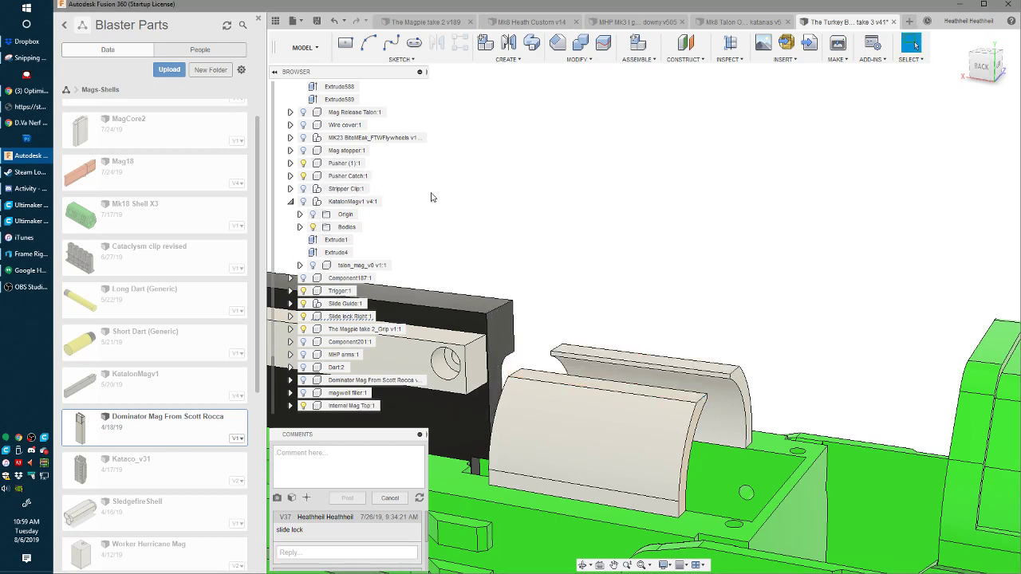
- Fillet the four top end corners of the lips to follow the rounded KatalonMagv1 magazine, with that magazine shown
{"action": "key", "text": "f"}
{"action": "left_click", "coordinate": [694, 381]}
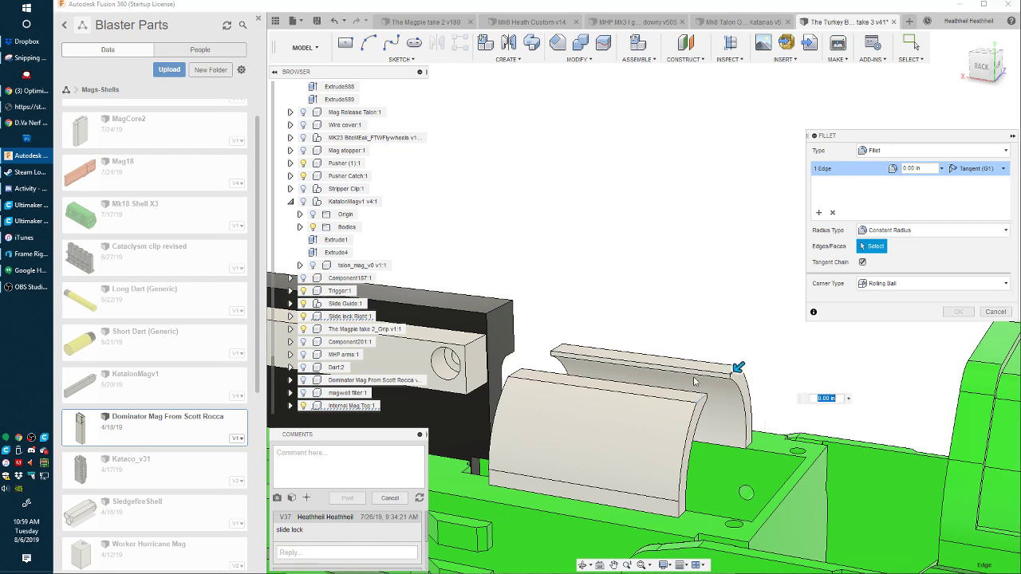
{"action": "left_click", "coordinate": [575, 377]}
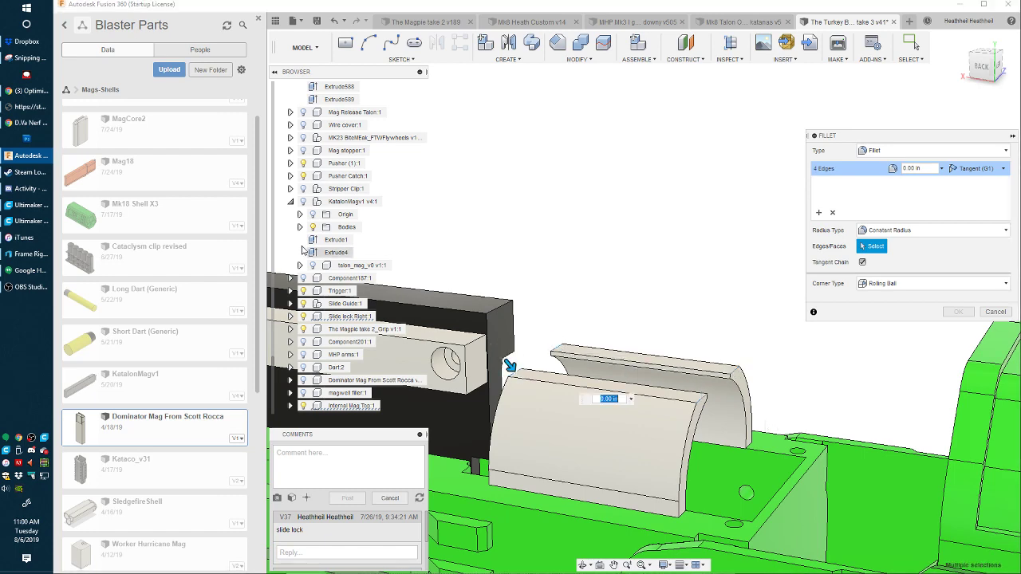
{"action": "left_click", "coordinate": [304, 200]}
{"action": "middle_click_drag", "start_coordinate": [480, 312], "coordinate": [552, 296], "text": "shift"}
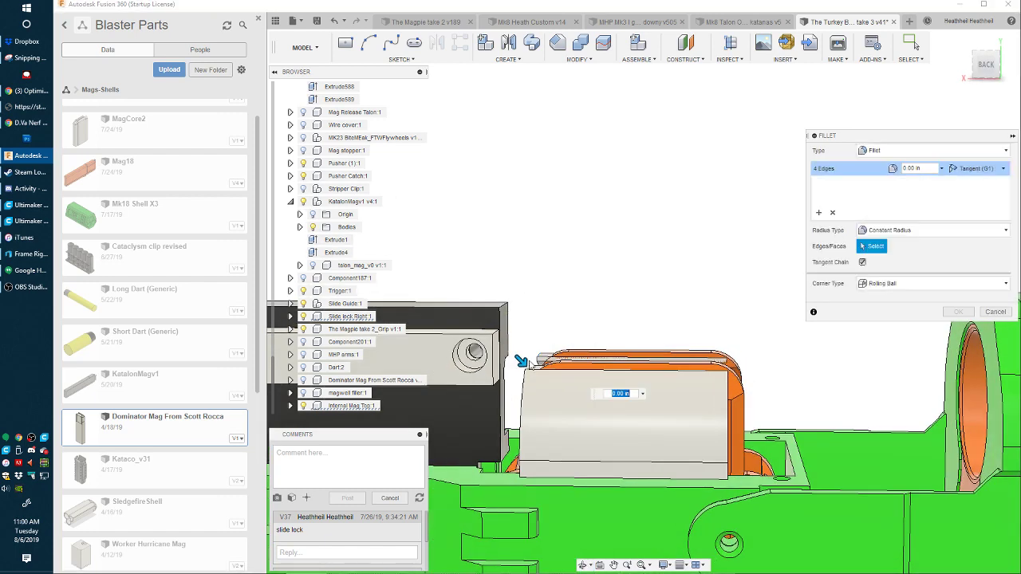
{"action": "left_click_drag", "start_coordinate": [523, 362], "coordinate": [530, 369]}
{"action": "key", "text": "Return"}
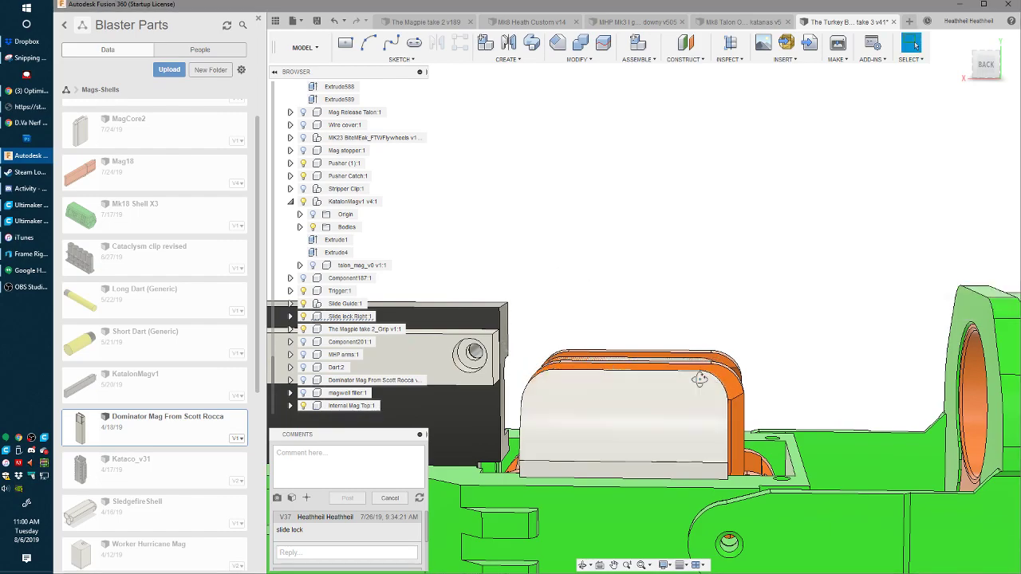
- Move the flat top faces of both Internal Mag Top lips level with the top of the KatalonMagv1 magazine
{"action": "middle_click_drag", "start_coordinate": [699, 381], "coordinate": [677, 425], "text": "shift"}
{"action": "scroll", "coordinate": [677, 424], "scroll_direction": "up", "scroll_amount": 2}
{"action": "left_click", "coordinate": [694, 347]}
{"action": "middle_click_drag", "start_coordinate": [694, 347], "coordinate": [915, 367], "text": "shift"}
{"action": "left_click", "coordinate": [914, 367], "text": "ctrl"}
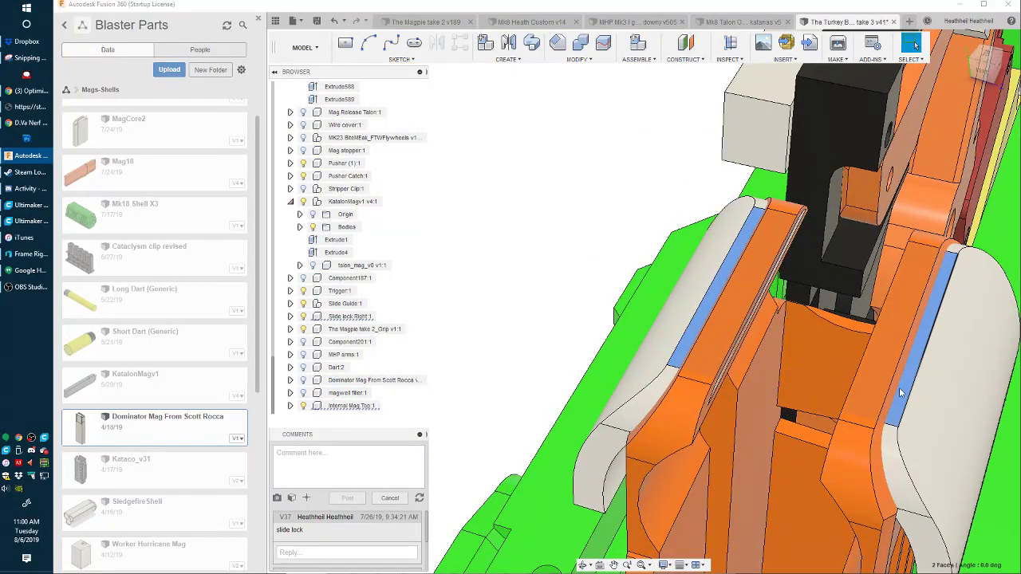
{"action": "key", "text": "m"}
{"action": "left_click_drag", "start_coordinate": [680, 318], "coordinate": [754, 261]}
{"action": "key", "text": "Return"}
- Move the front end faces of both Internal Mag Top lips about 0.073 in forward
{"action": "middle_click_drag", "start_coordinate": [752, 265], "coordinate": [745, 408], "text": "shift"}
{"action": "left_click", "coordinate": [780, 471]}
{"action": "left_click", "coordinate": [833, 430], "text": "ctrl"}
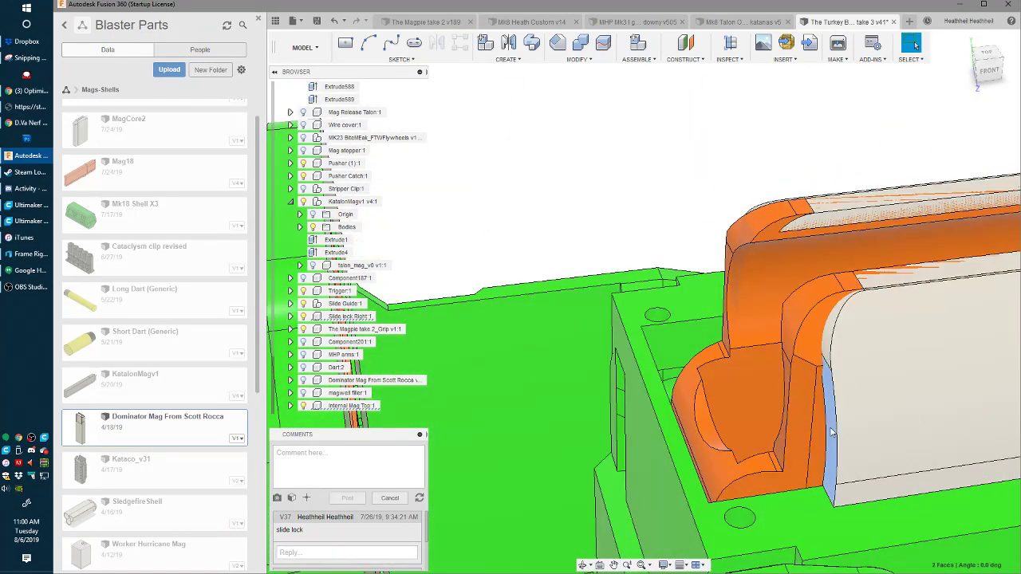
{"action": "key", "text": "m"}
{"action": "left_click_drag", "start_coordinate": [766, 399], "coordinate": [788, 370]}
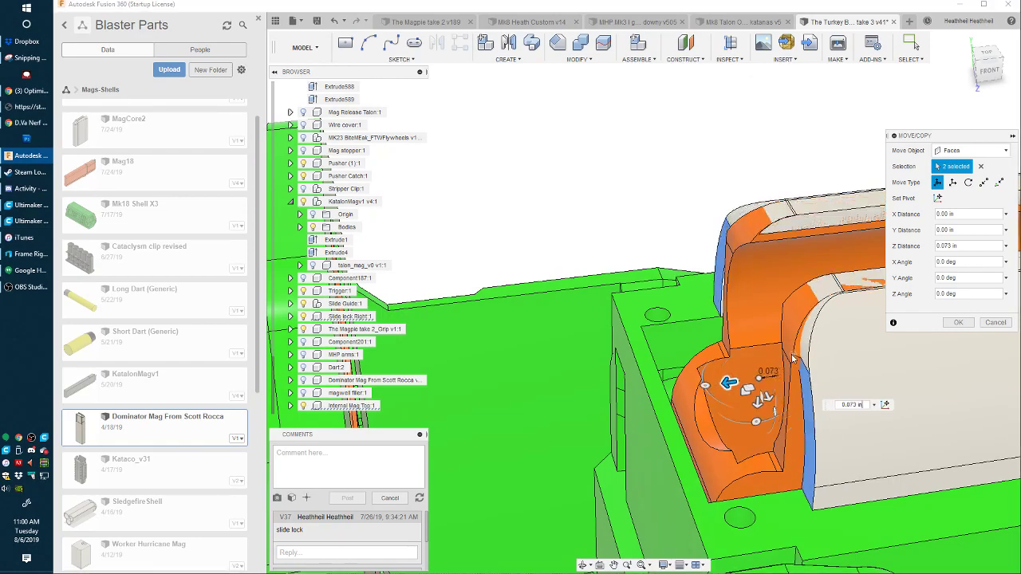
{"action": "key", "text": "Return"}
- Hide the KatalonMagv1 magazine and extrude the flat lower outer face of one Internal Mag Top lip as a join
{"action": "middle_click_drag", "start_coordinate": [788, 371], "coordinate": [391, 355], "text": "shift"}
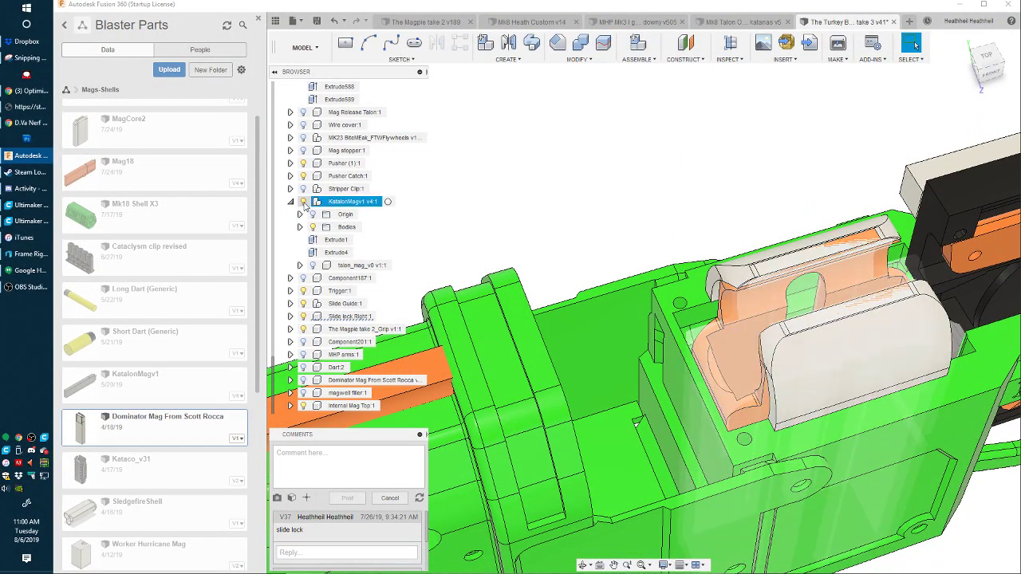
{"action": "middle_click_drag", "start_coordinate": [606, 239], "coordinate": [695, 384], "text": "shift"}
{"action": "left_click", "coordinate": [705, 341]}
{"action": "key", "text": "e"}
{"action": "left_click_drag", "start_coordinate": [682, 337], "coordinate": [668, 342]}
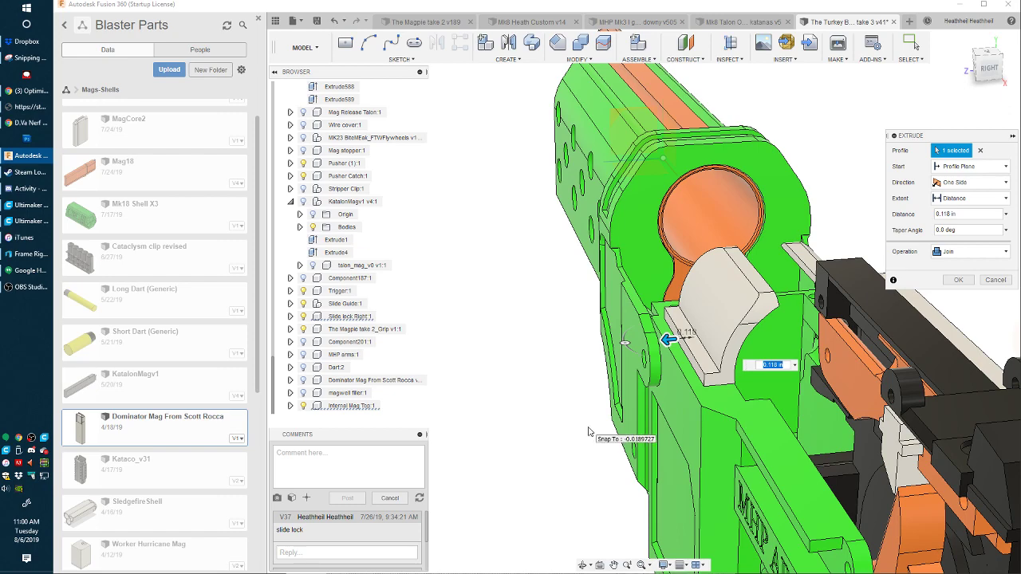
{"action": "key", "text": "Return"}
- Show the Slide component over Internal Mag Top and check the fit from both sides
{"action": "middle_click_drag", "start_coordinate": [636, 367], "coordinate": [614, 359], "text": "shift"}
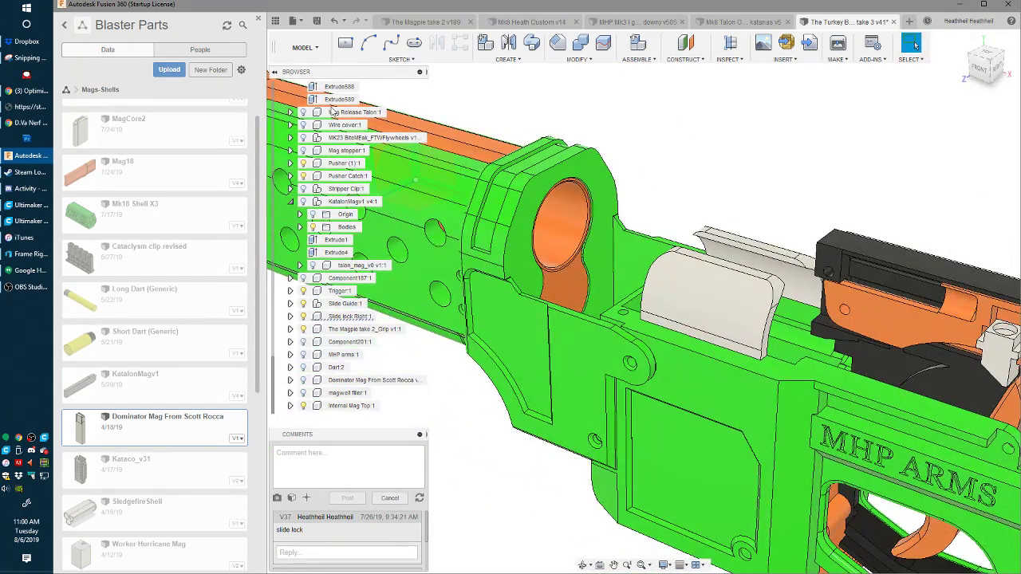
{"action": "scroll", "coordinate": [323, 128], "scroll_direction": "up", "scroll_amount": 7}
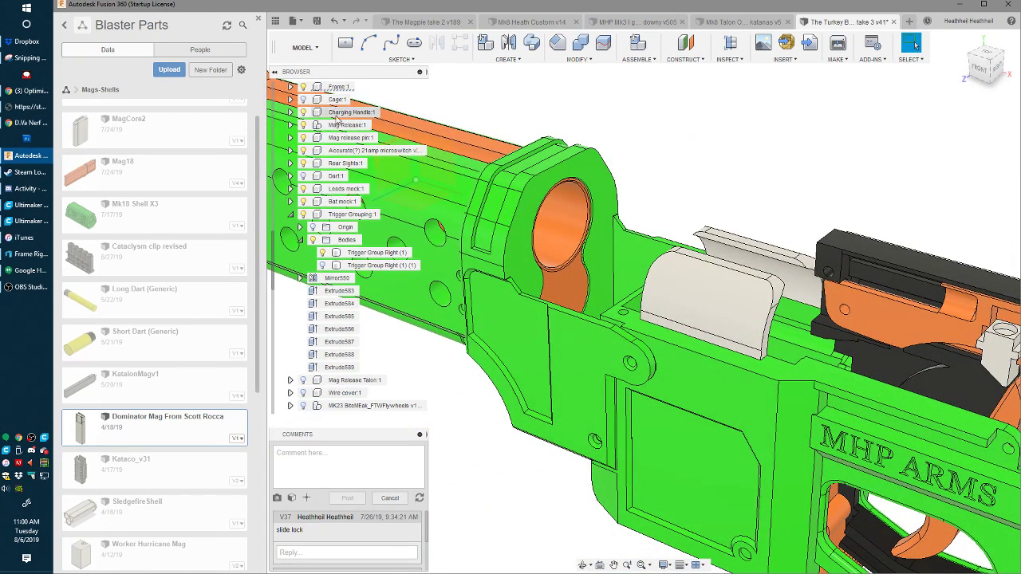
{"action": "scroll", "coordinate": [317, 137], "scroll_direction": "up", "scroll_amount": 2}
{"action": "left_click", "coordinate": [303, 165]}
{"action": "middle_click_drag", "start_coordinate": [611, 282], "coordinate": [599, 303], "text": "shift"}
{"action": "scroll", "coordinate": [691, 292], "scroll_direction": "up", "scroll_amount": 3}
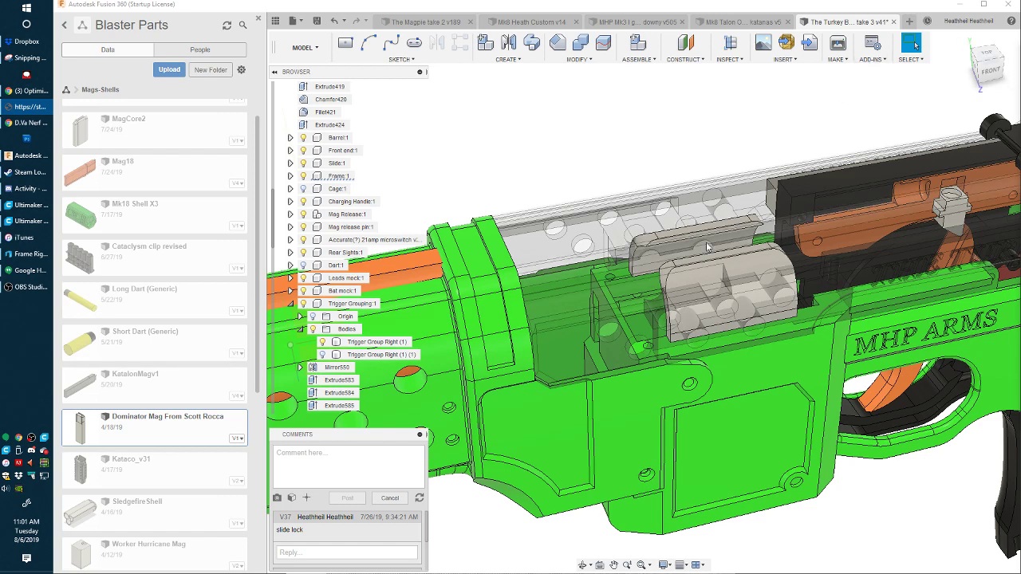
{"action": "middle_click_drag", "start_coordinate": [791, 287], "coordinate": [813, 323]}
{"action": "scroll", "coordinate": [814, 323], "scroll_direction": "down", "scroll_amount": 2}
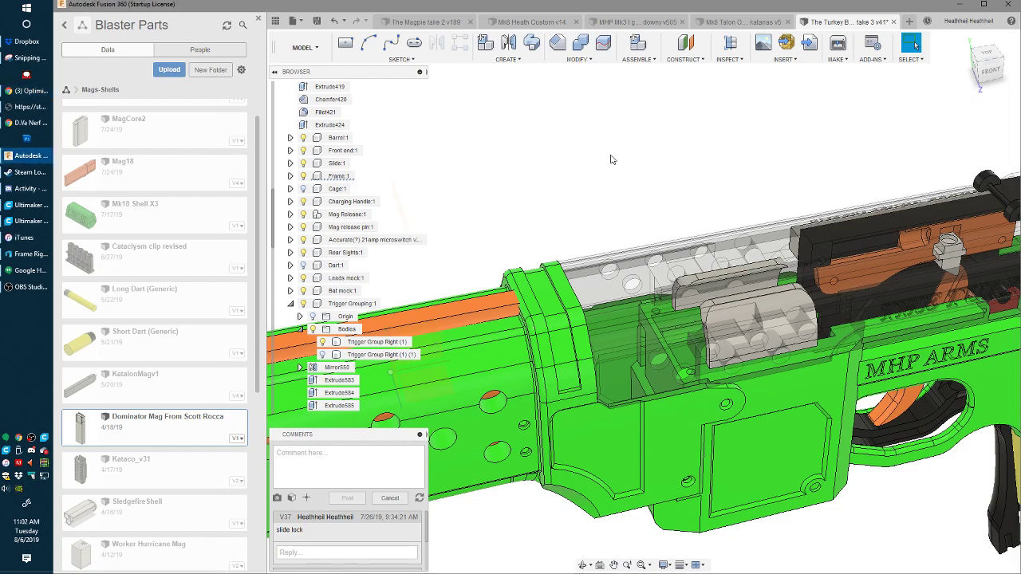
{"action": "middle_click_drag", "start_coordinate": [654, 160], "coordinate": [630, 303], "text": "shift"}
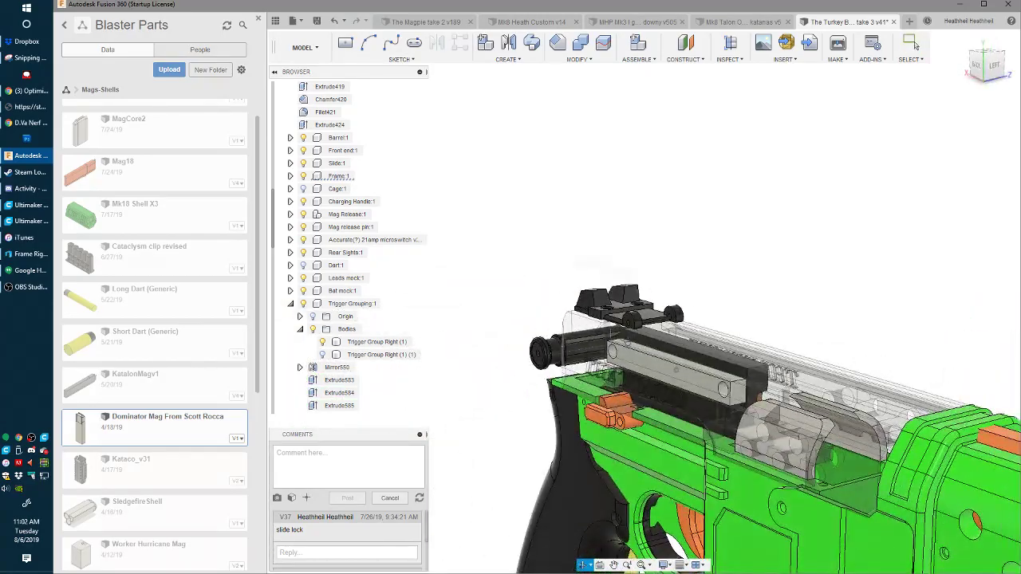
{"action": "middle_click_drag", "start_coordinate": [622, 351], "coordinate": [393, 311], "text": "shift"}
- Show the Dominator magazine to examine how its upper end meets the Internal Mag Top lips, and hide it again
{"action": "scroll", "coordinate": [688, 398], "scroll_direction": "up", "scroll_amount": 5}
{"action": "scroll", "coordinate": [341, 366], "scroll_direction": "down", "scroll_amount": 10}
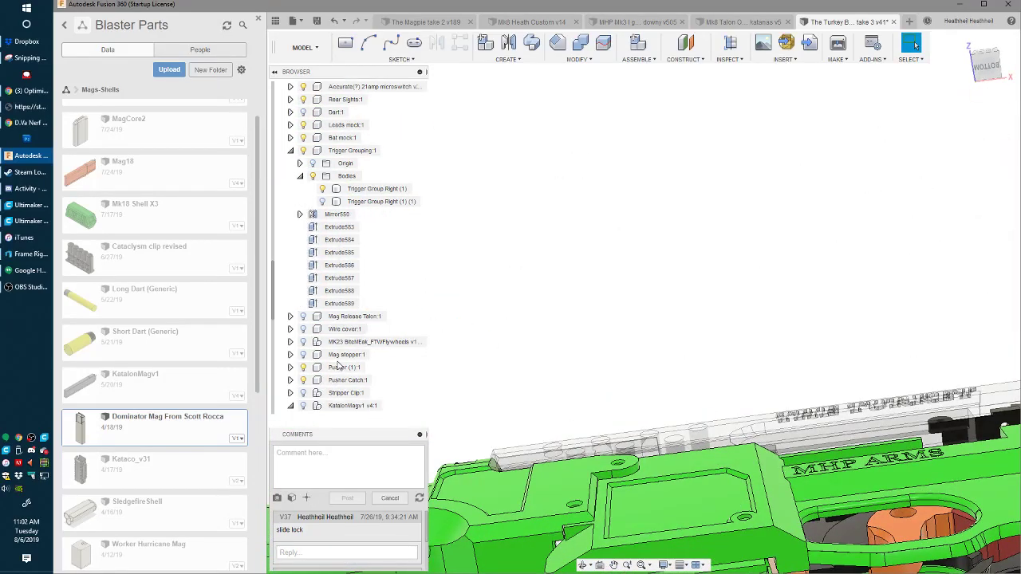
{"action": "scroll", "coordinate": [608, 284], "scroll_direction": "up", "scroll_amount": 5}
{"action": "scroll", "coordinate": [775, 453], "scroll_direction": "up", "scroll_amount": 3}
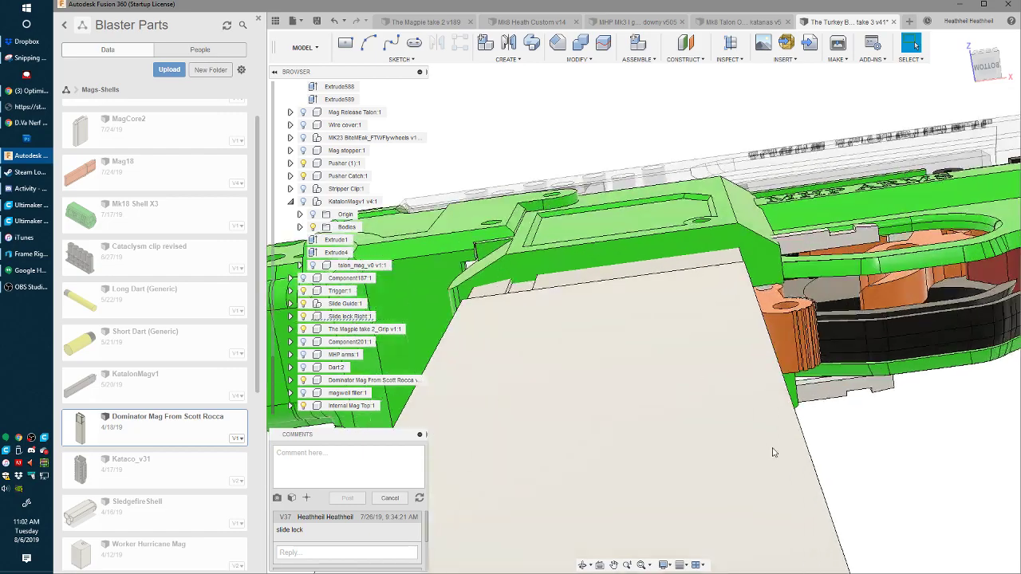
{"action": "middle_click_drag", "start_coordinate": [775, 453], "coordinate": [574, 247], "text": "shift"}
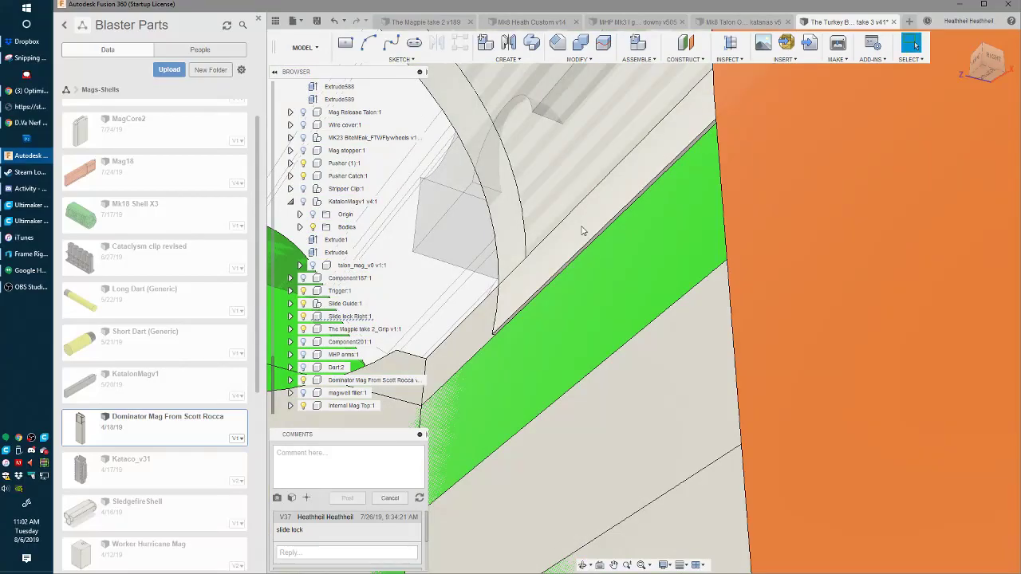
{"action": "left_click", "coordinate": [573, 249]}
{"action": "scroll", "coordinate": [558, 258], "scroll_direction": "up", "scroll_amount": 3}
{"action": "scroll", "coordinate": [639, 287], "scroll_direction": "down", "scroll_amount": 8}
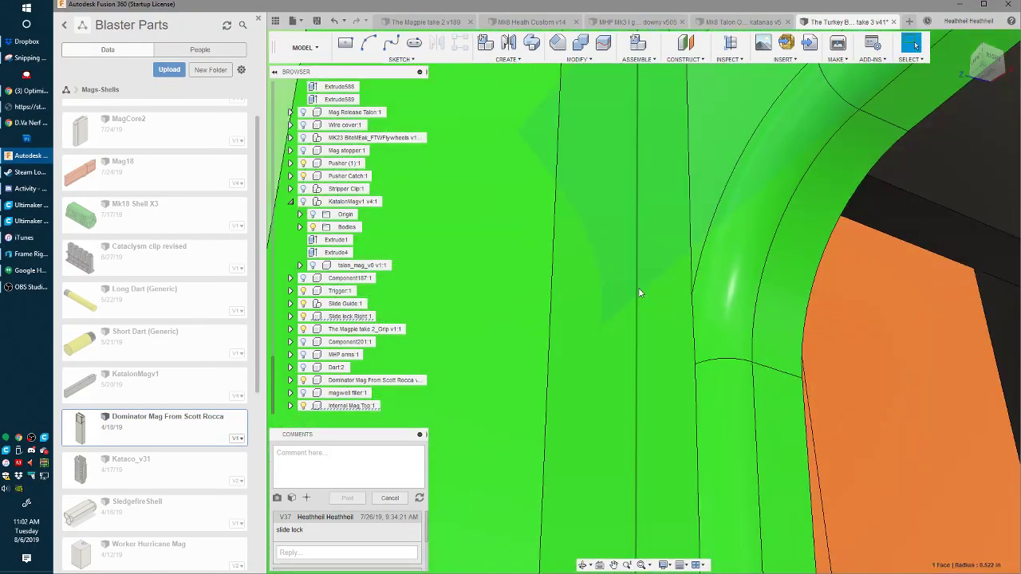
{"action": "middle_click_drag", "start_coordinate": [639, 288], "coordinate": [525, 276], "text": "shift"}
{"action": "scroll", "coordinate": [526, 277], "scroll_direction": "down", "scroll_amount": 5}
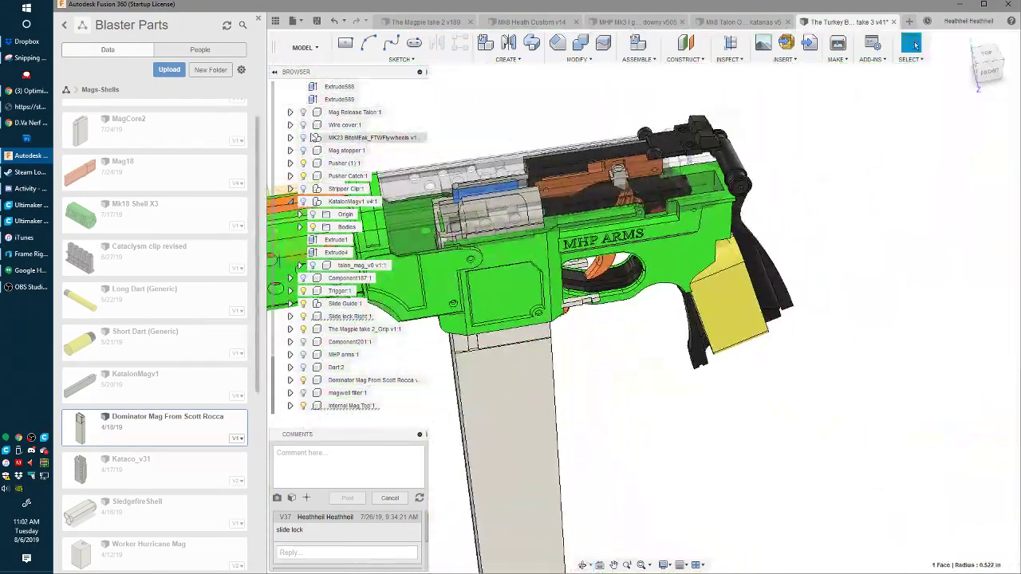
{"action": "left_click", "coordinate": [303, 380]}
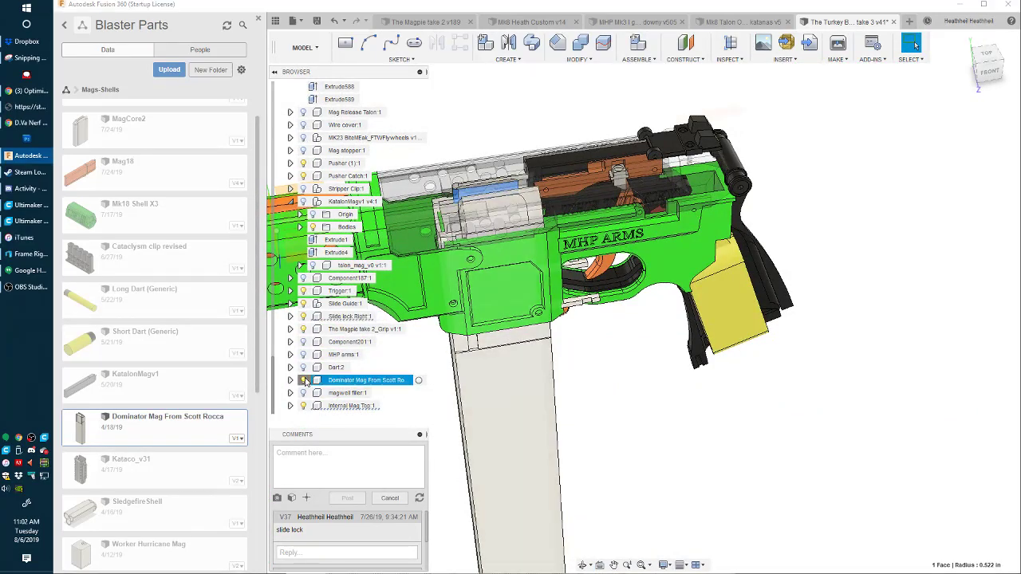
- Extrude the large flat face at the magwell about 1.043 in as a cut to clear the magwell opening
{"action": "middle_click_drag", "start_coordinate": [510, 448], "coordinate": [501, 354], "text": "shift"}
{"action": "scroll", "coordinate": [536, 358], "scroll_direction": "up", "scroll_amount": 1}
{"action": "key", "text": "e"}
{"action": "left_click", "coordinate": [504, 323]}
{"action": "left_click_drag", "start_coordinate": [501, 353], "coordinate": [516, 419]}
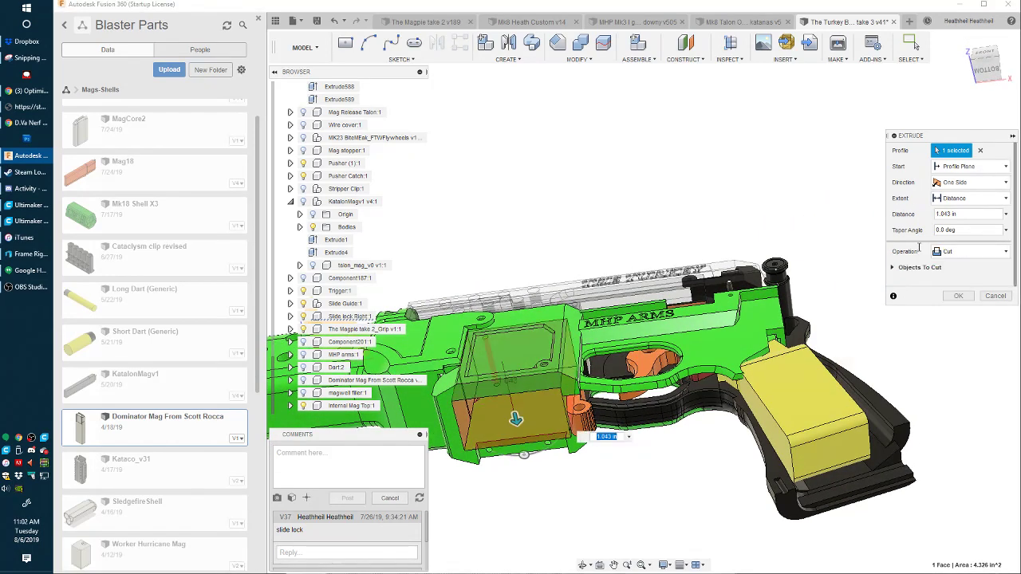
{"action": "left_click", "coordinate": [949, 252]}
{"action": "left_click", "coordinate": [951, 253]}
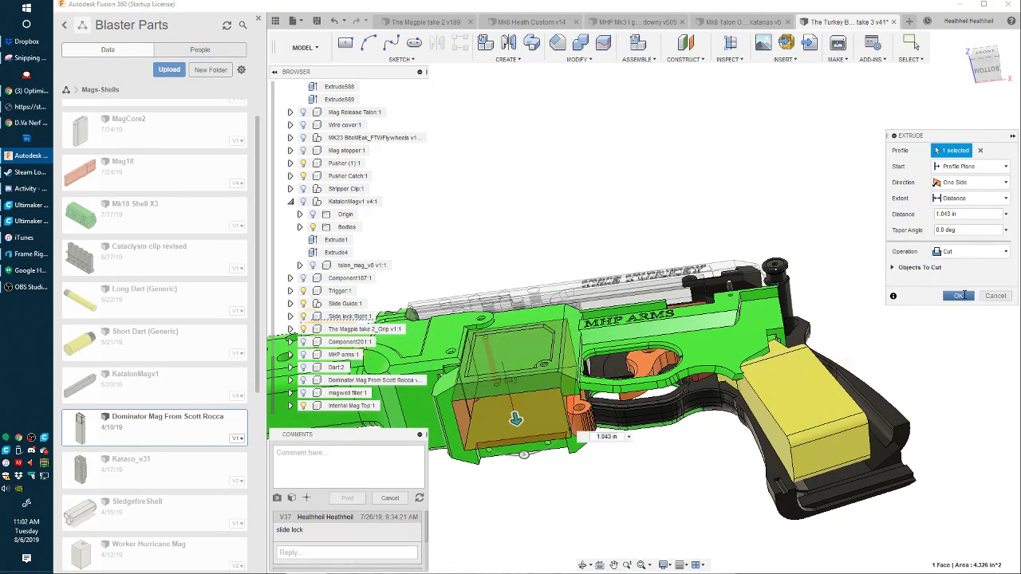
{"action": "left_click", "coordinate": [959, 296]}
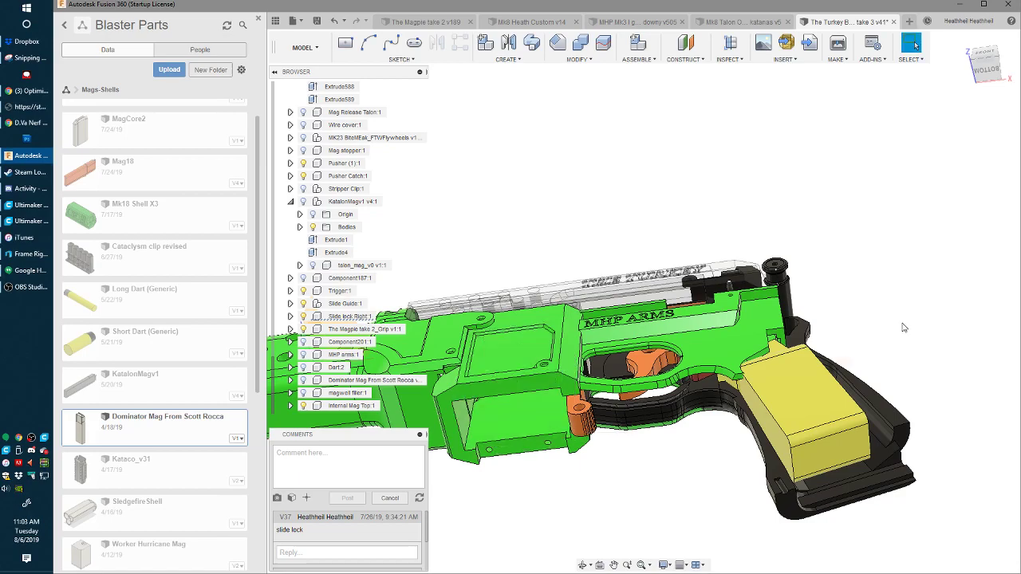
- Examine the magwell opening from below and the Internal Mag Top lips inside the transparent slide from both sides
{"action": "scroll", "coordinate": [687, 382], "scroll_direction": "down", "scroll_amount": 3}
{"action": "middle_click_drag", "start_coordinate": [545, 420], "coordinate": [575, 384], "text": "shift"}
{"action": "scroll", "coordinate": [567, 407], "scroll_direction": "up", "scroll_amount": 5}
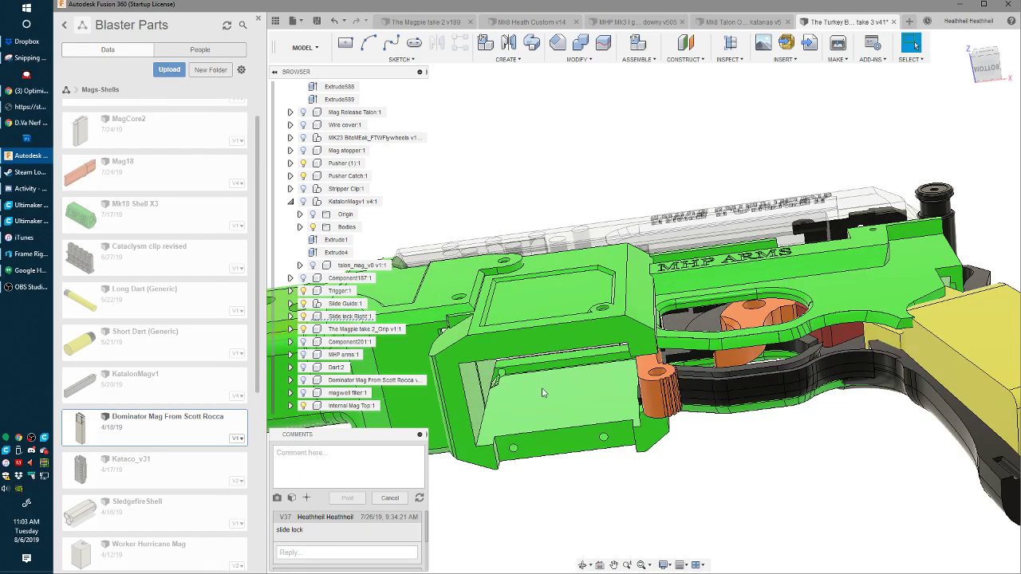
{"action": "middle_click_drag", "start_coordinate": [545, 391], "coordinate": [778, 299], "text": "shift"}
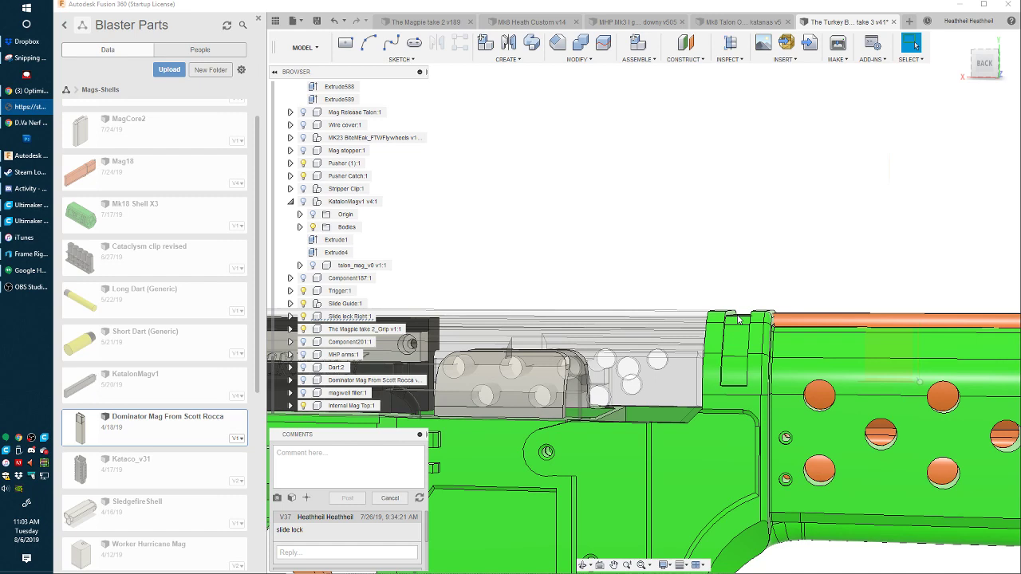
{"action": "scroll", "coordinate": [651, 298], "scroll_direction": "down", "scroll_amount": 5}
{"action": "scroll", "coordinate": [581, 306], "scroll_direction": "up", "scroll_amount": 5}
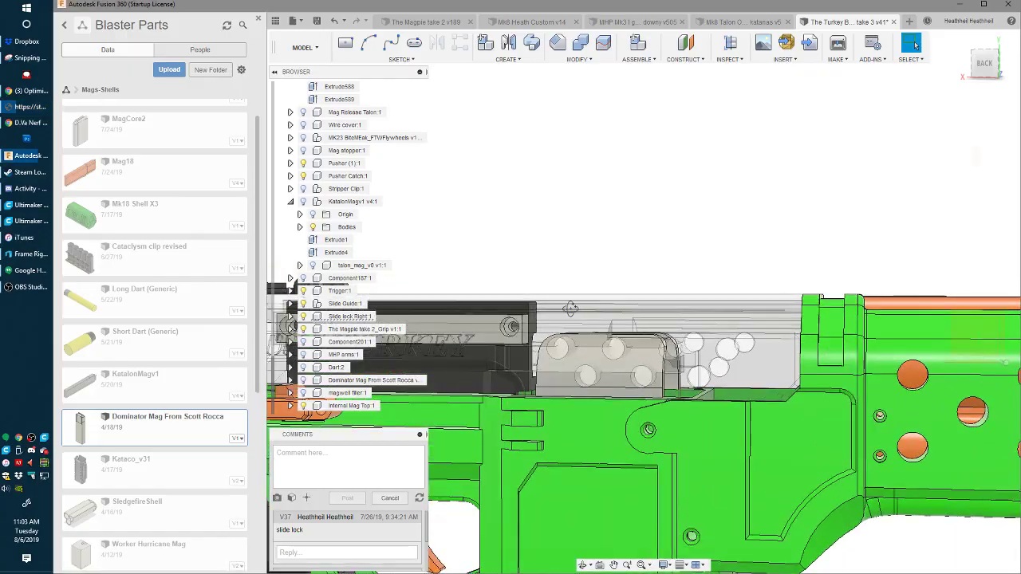
{"action": "middle_click_drag", "start_coordinate": [570, 308], "coordinate": [447, 337], "text": "shift"}
{"action": "scroll", "coordinate": [466, 355], "scroll_direction": "down", "scroll_amount": 2}
{"action": "scroll", "coordinate": [472, 387], "scroll_direction": "up", "scroll_amount": 2}
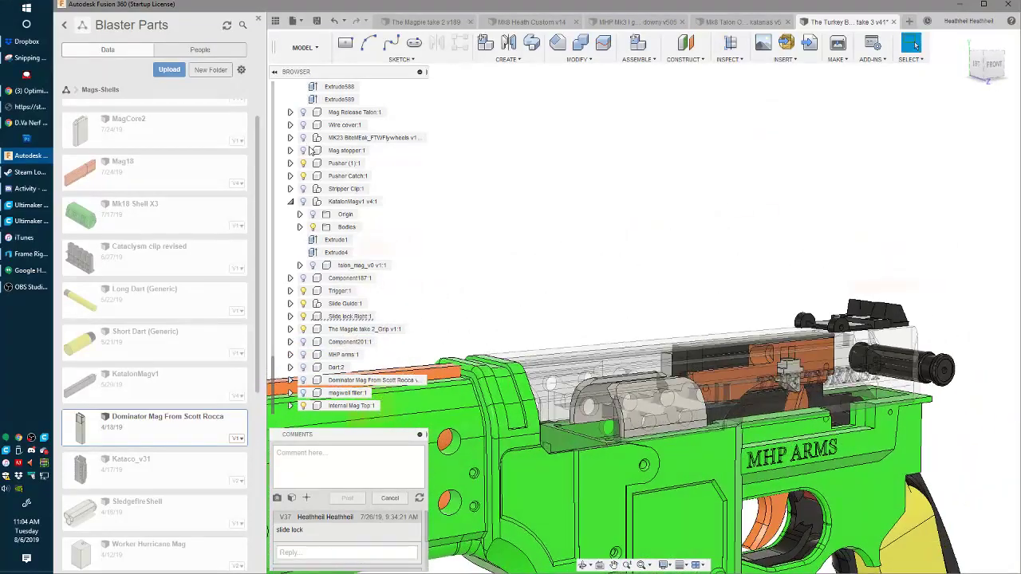
- Show the section analysis and examine the clearance between the Slide's inner wall and the Internal Mag Top lip
{"action": "scroll", "coordinate": [311, 151], "scroll_direction": "up", "scroll_amount": 5}
{"action": "left_click", "coordinate": [311, 151]}
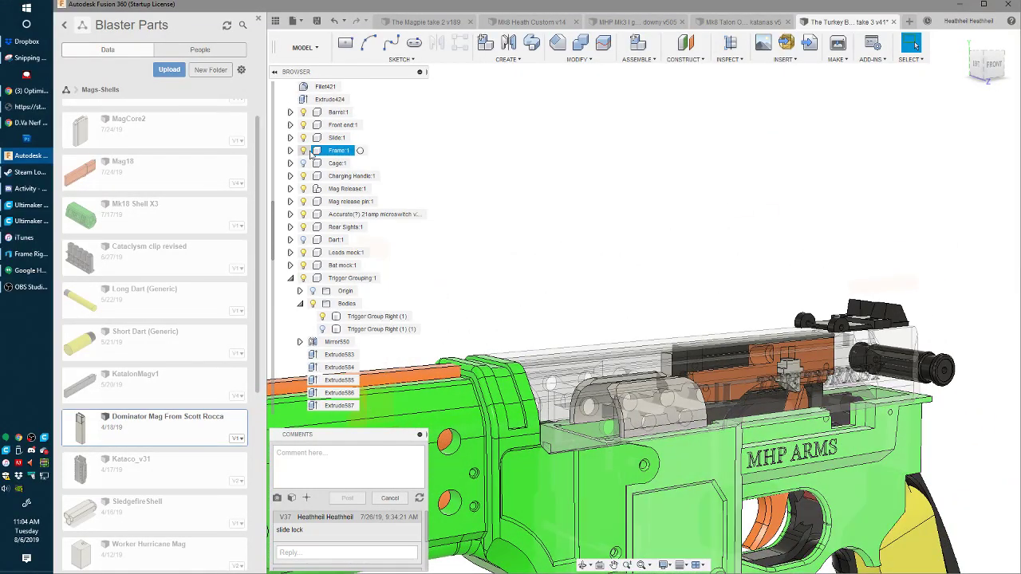
{"action": "scroll", "coordinate": [315, 171], "scroll_direction": "up", "scroll_amount": 7}
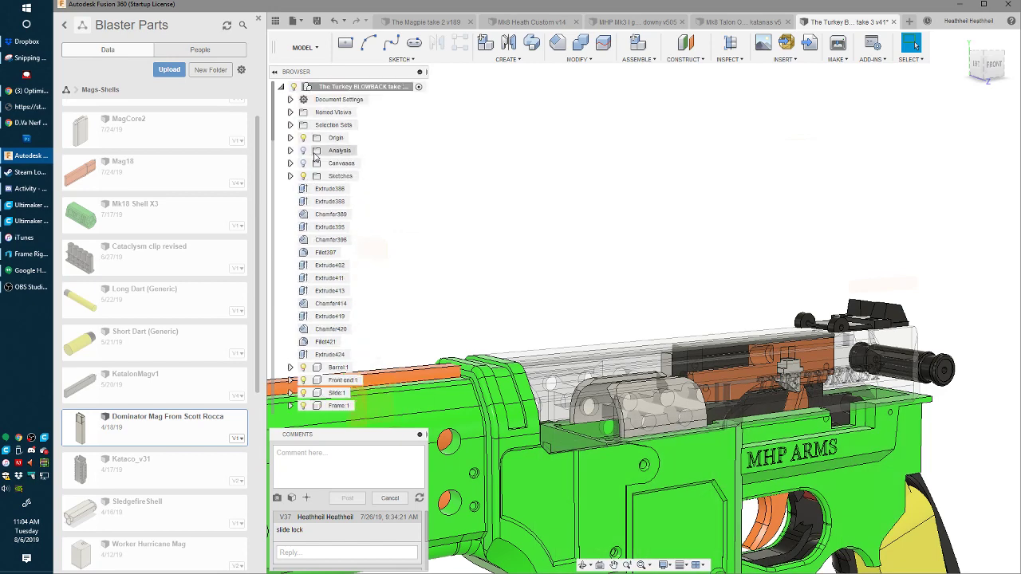
{"action": "left_click", "coordinate": [303, 151]}
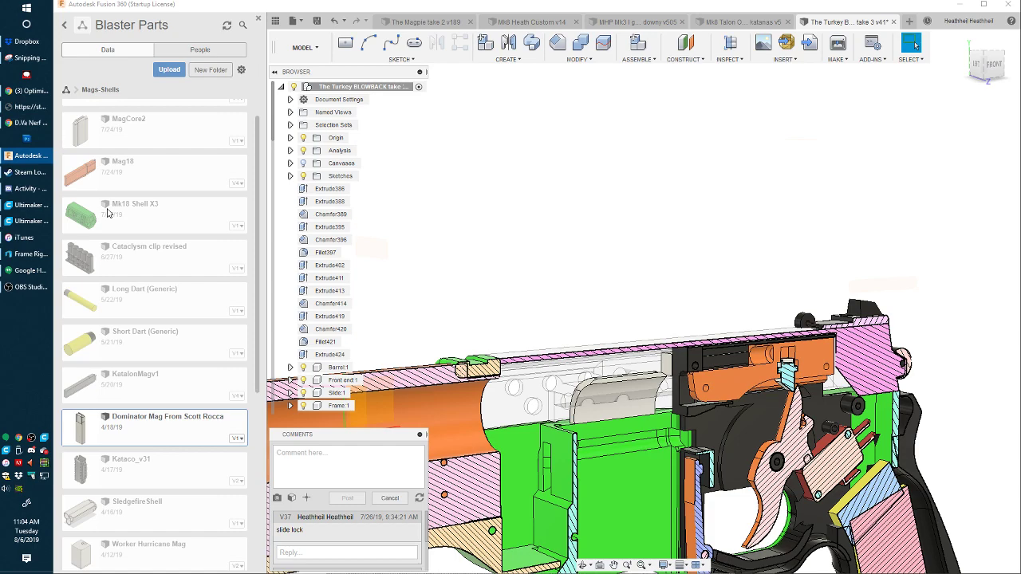
{"action": "scroll", "coordinate": [559, 414], "scroll_direction": "up", "scroll_amount": 10}
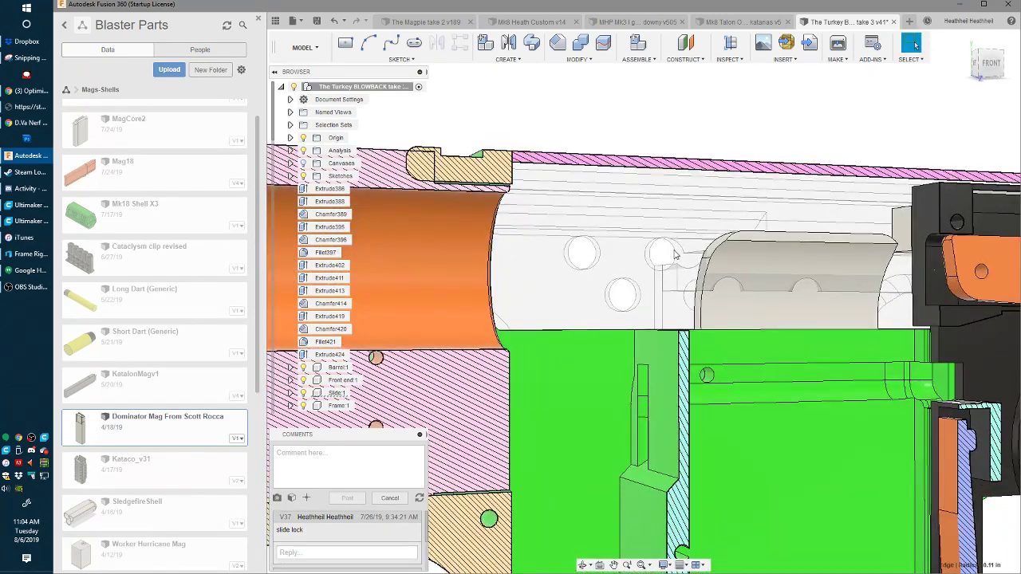
{"action": "middle_click_drag", "start_coordinate": [675, 253], "coordinate": [697, 307], "text": "shift"}
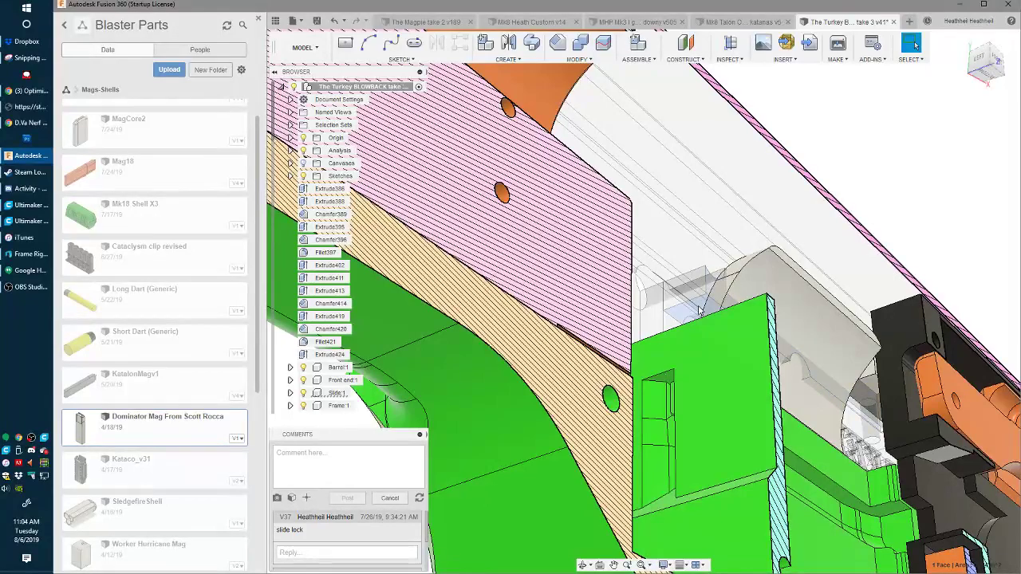
{"action": "middle_click_drag", "start_coordinate": [720, 206], "coordinate": [631, 318], "text": "shift"}
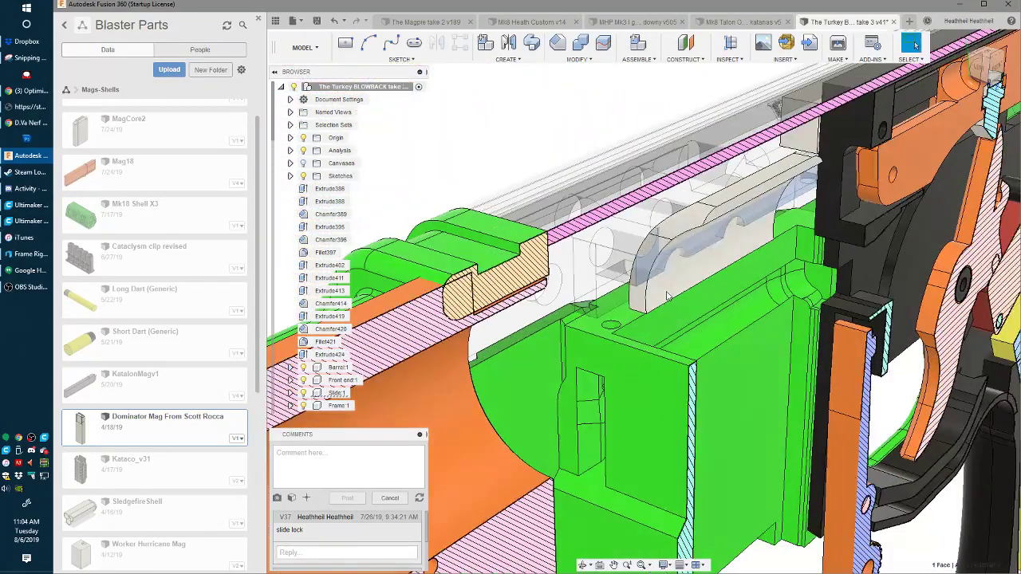
- Move the Slide's inner scalloped face beside the Internal Mag Top lip by about -0.258 in along Z
{"action": "left_click", "coordinate": [638, 310]}
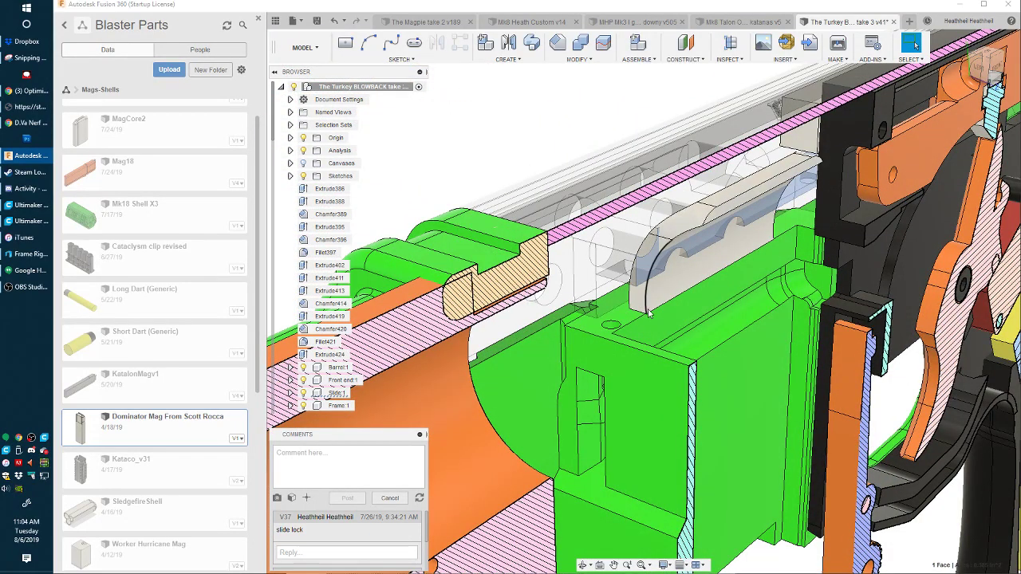
{"action": "key", "text": "m"}
{"action": "left_click_drag", "start_coordinate": [662, 294], "coordinate": [614, 296]}
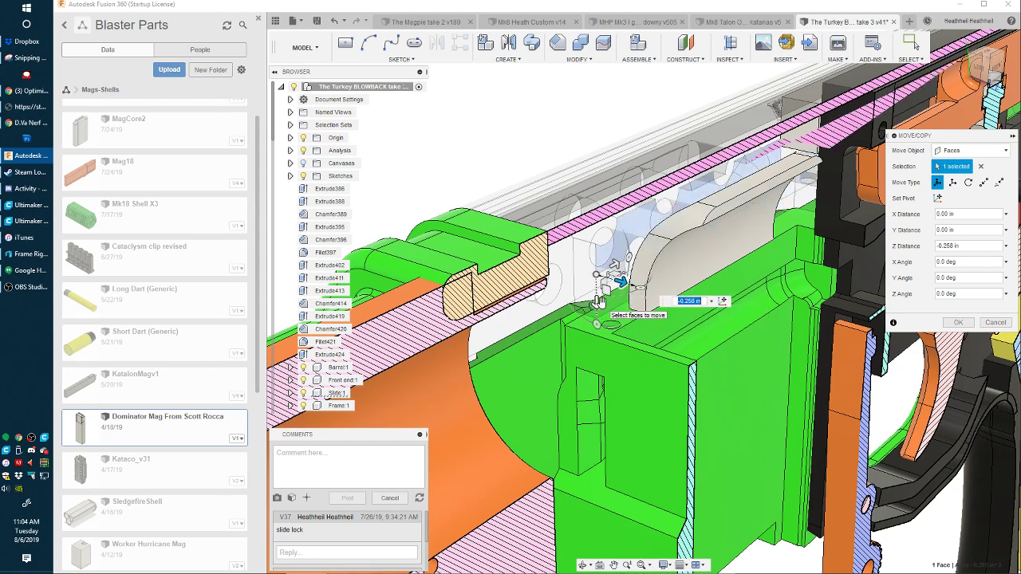
{"action": "key", "text": "Return"}
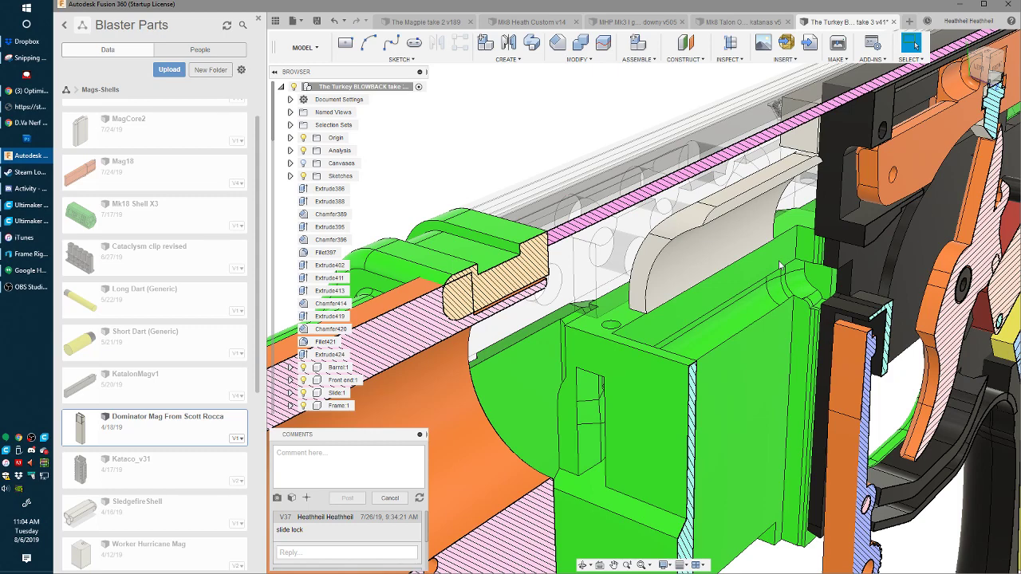
- Check the sectioned slide, lip and frame from several angles, and hide the section analysis
{"action": "scroll", "coordinate": [638, 154], "scroll_direction": "down", "scroll_amount": 5}
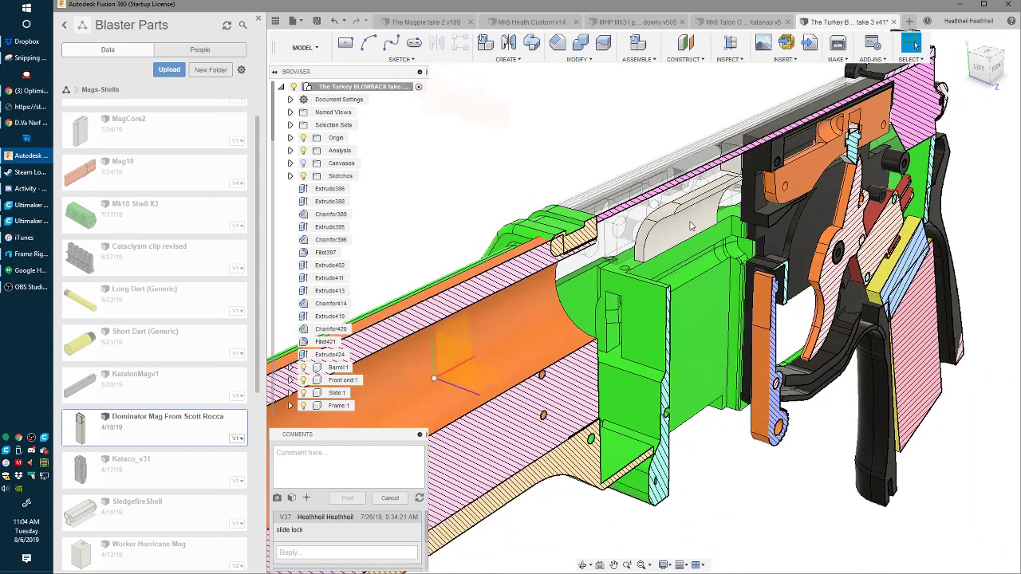
{"action": "middle_click_drag", "start_coordinate": [638, 154], "coordinate": [509, 321], "text": "shift"}
{"action": "scroll", "coordinate": [556, 206], "scroll_direction": "up", "scroll_amount": 4}
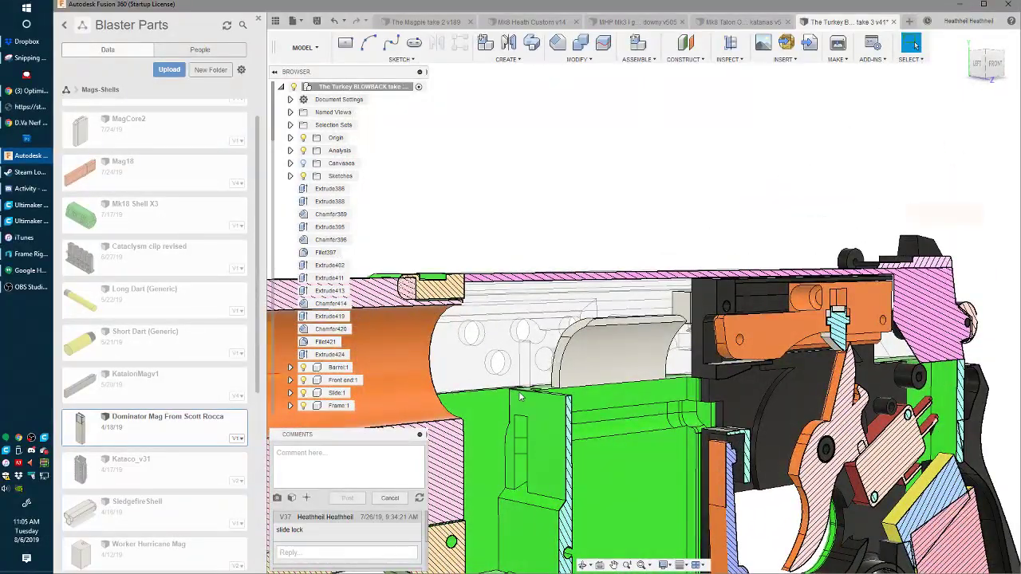
{"action": "middle_click_drag", "start_coordinate": [520, 396], "coordinate": [532, 354], "text": "shift"}
{"action": "scroll", "coordinate": [533, 388], "scroll_direction": "up", "scroll_amount": 10}
{"action": "scroll", "coordinate": [532, 356], "scroll_direction": "down", "scroll_amount": 8}
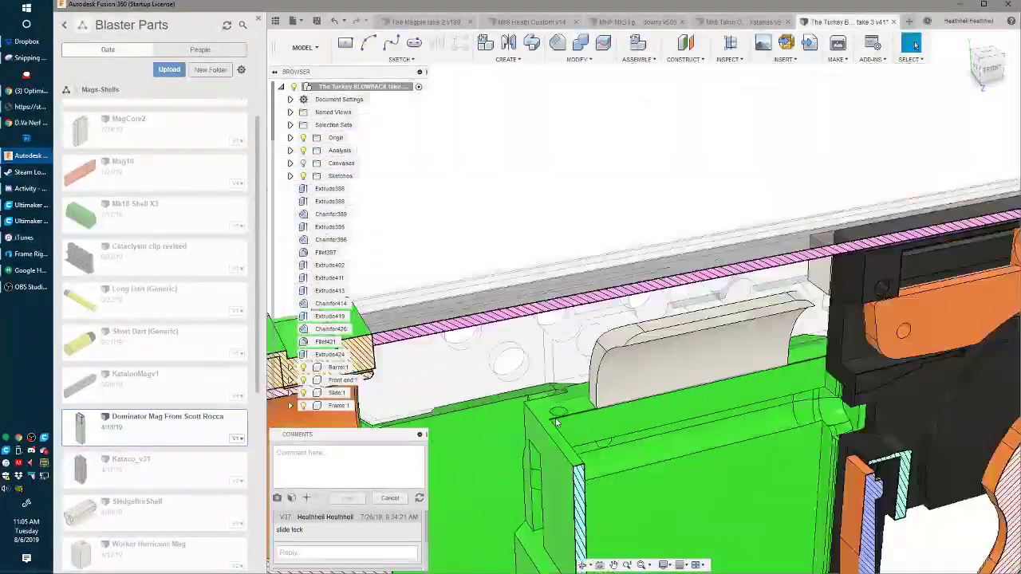
{"action": "middle_click_drag", "start_coordinate": [556, 422], "coordinate": [562, 399], "text": "shift"}
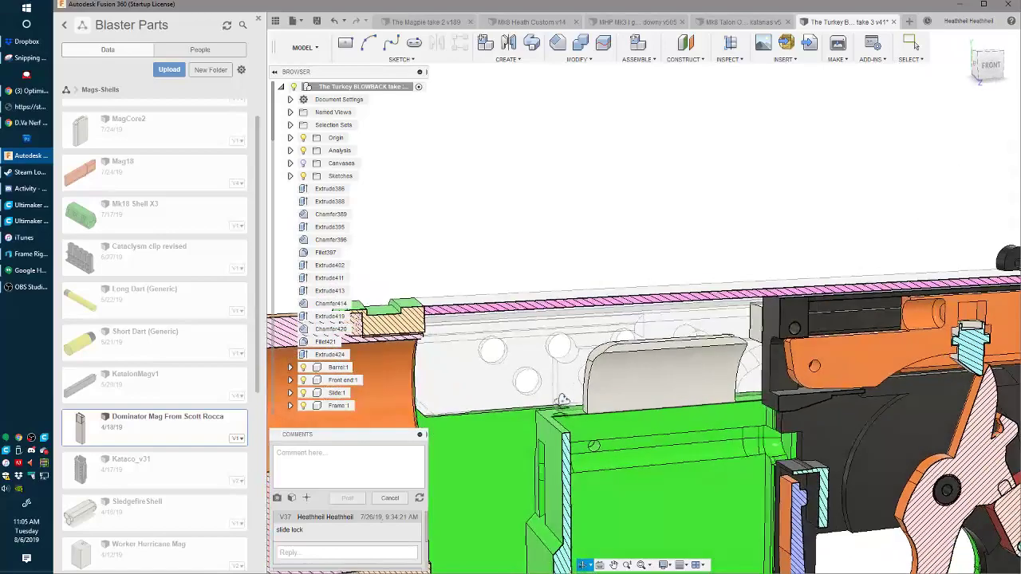
{"action": "scroll", "coordinate": [724, 434], "scroll_direction": "down", "scroll_amount": 5}
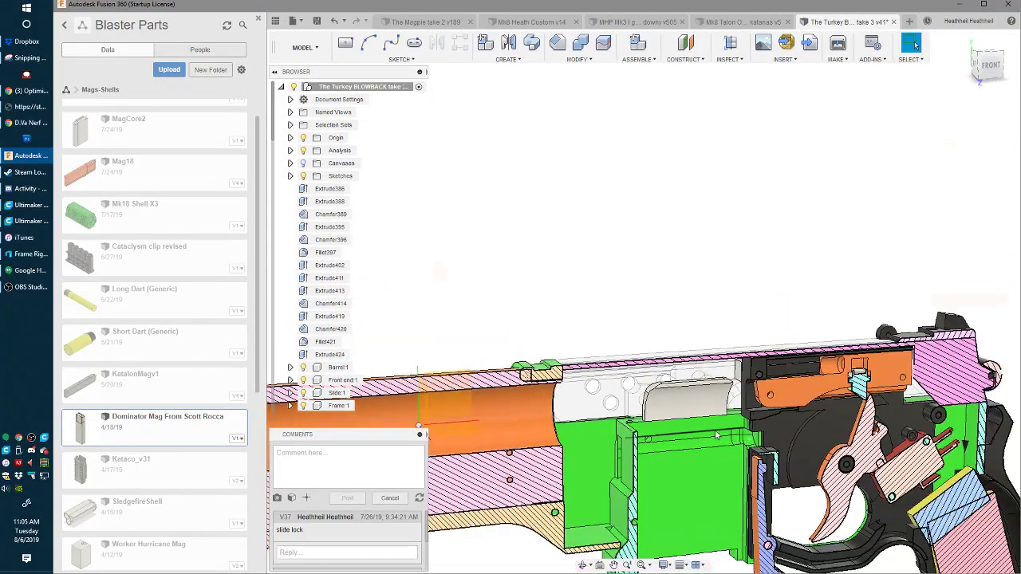
{"action": "middle_click_drag", "start_coordinate": [447, 271], "coordinate": [384, 211], "text": "shift"}
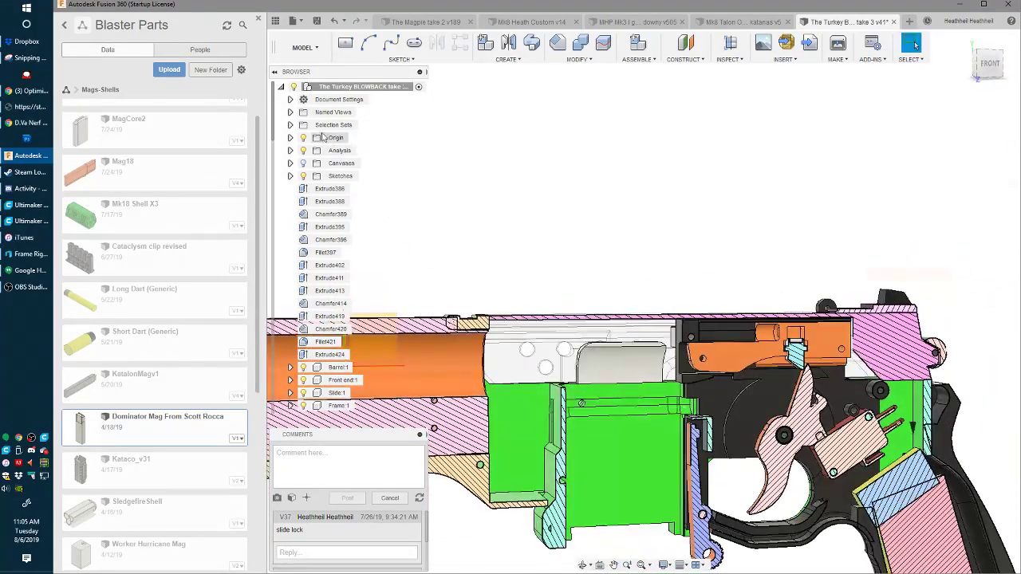
{"action": "left_click", "coordinate": [303, 150]}
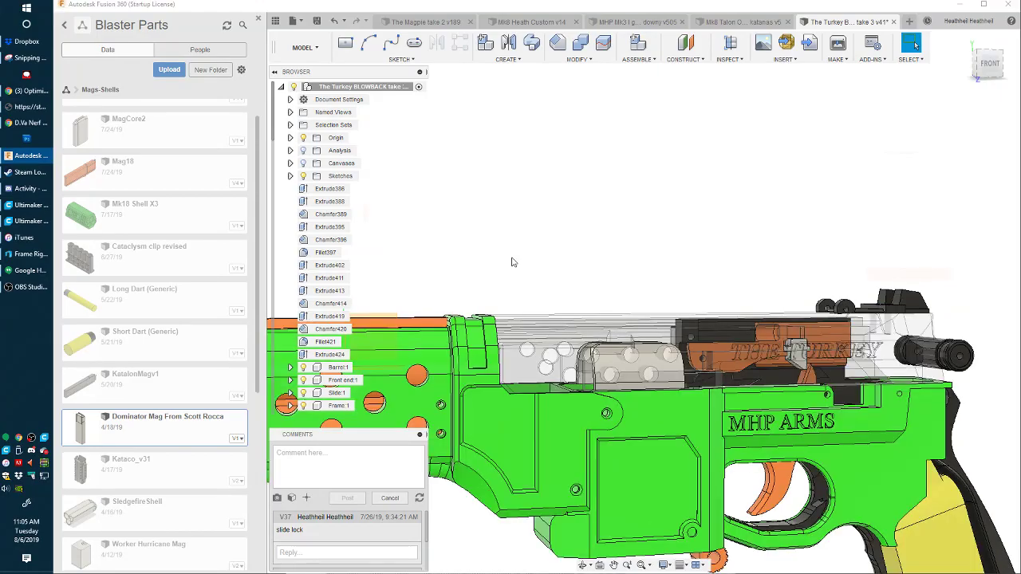
- Move the matching inner Slide face beside the opposite Internal Mag Top lip outward to clear the lip
{"action": "middle_click_drag", "start_coordinate": [512, 260], "coordinate": [718, 375], "text": "shift"}
{"action": "scroll", "coordinate": [604, 343], "scroll_direction": "up", "scroll_amount": 5}
{"action": "middle_click_drag", "start_coordinate": [428, 376], "coordinate": [750, 345], "text": "shift"}
{"action": "scroll", "coordinate": [424, 336], "scroll_direction": "up", "scroll_amount": 5}
{"action": "middle_click_drag", "start_coordinate": [423, 337], "coordinate": [615, 330], "text": "shift"}
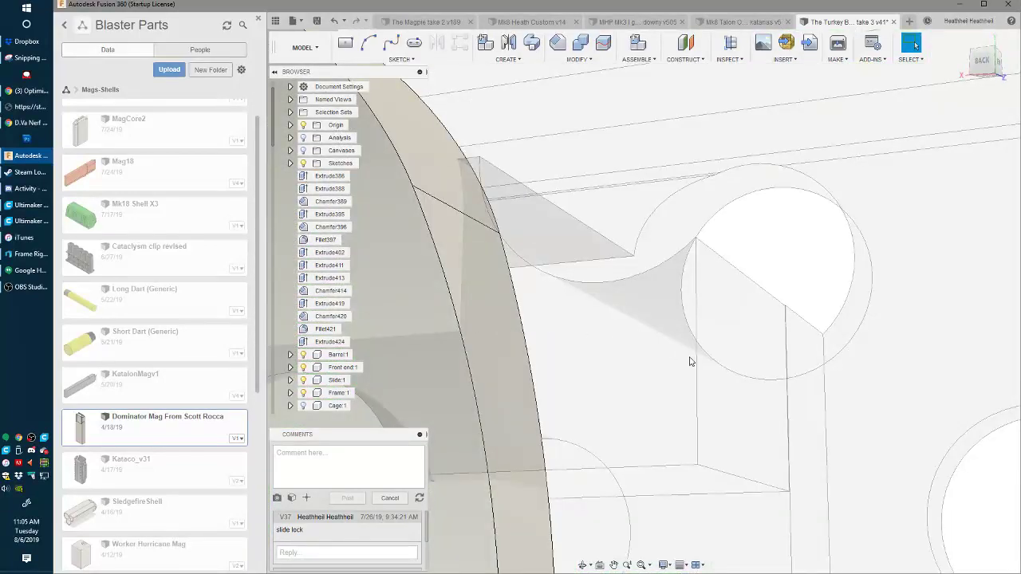
{"action": "left_click", "coordinate": [662, 371]}
{"action": "middle_click_drag", "start_coordinate": [662, 371], "coordinate": [601, 403], "text": "shift"}
{"action": "key", "text": "m"}
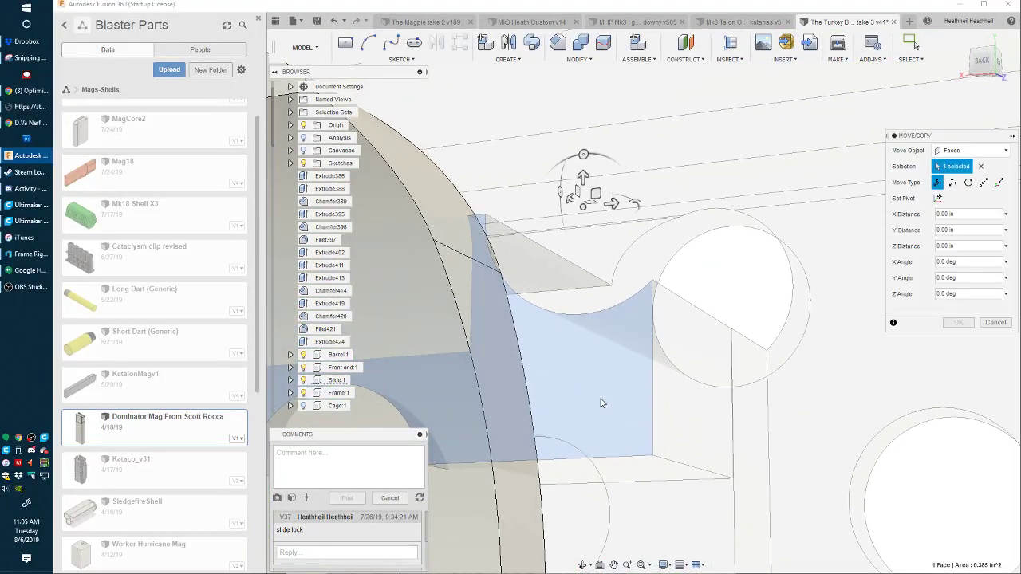
{"action": "left_click_drag", "start_coordinate": [569, 197], "coordinate": [577, 203]}
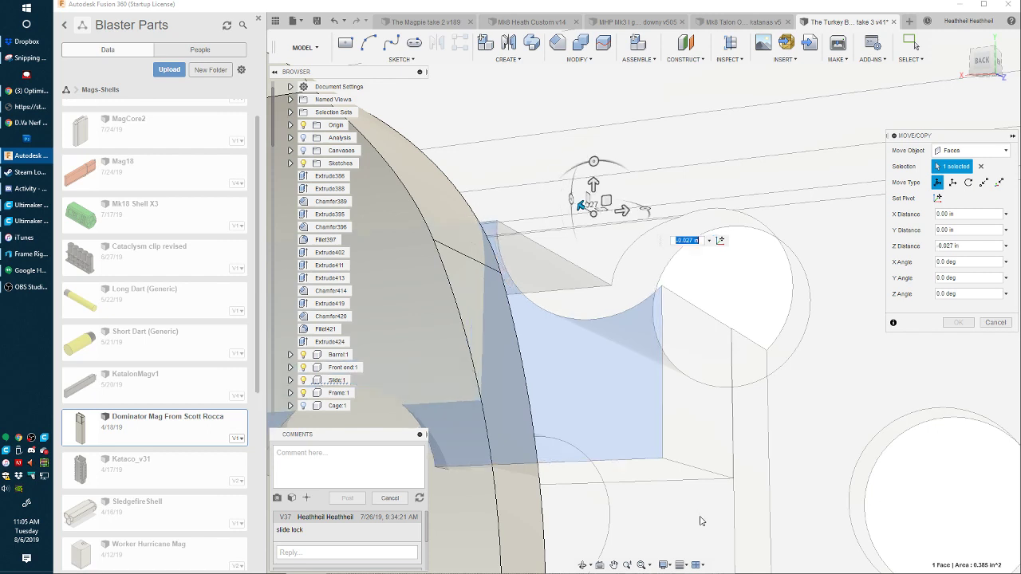
{"action": "left_click_drag", "start_coordinate": [580, 205], "coordinate": [658, 257]}
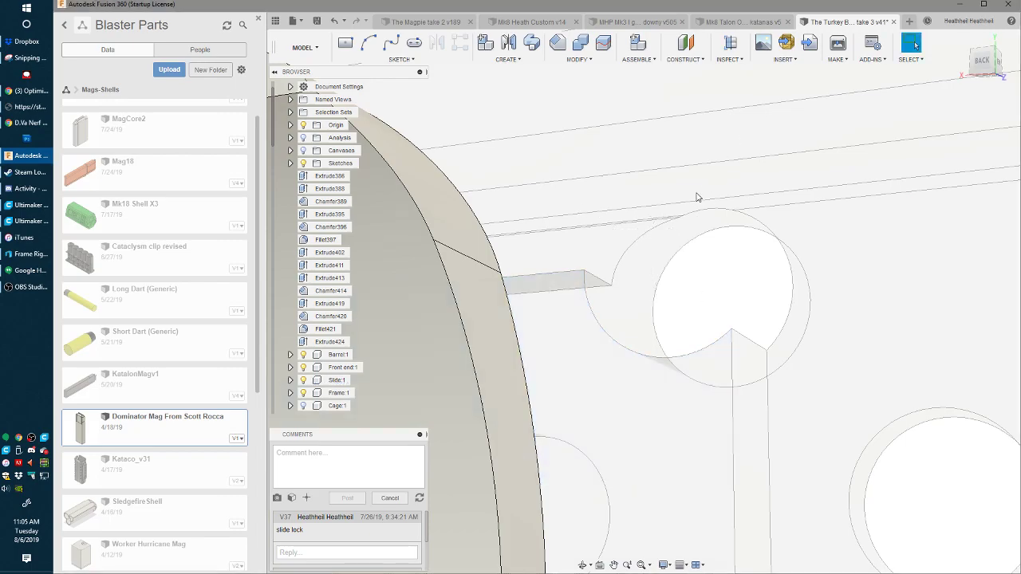
- Examine the clearance around both Internal Mag Top lips inside the slide from the side, above and front
{"action": "scroll", "coordinate": [697, 197], "scroll_direction": "down", "scroll_amount": 5}
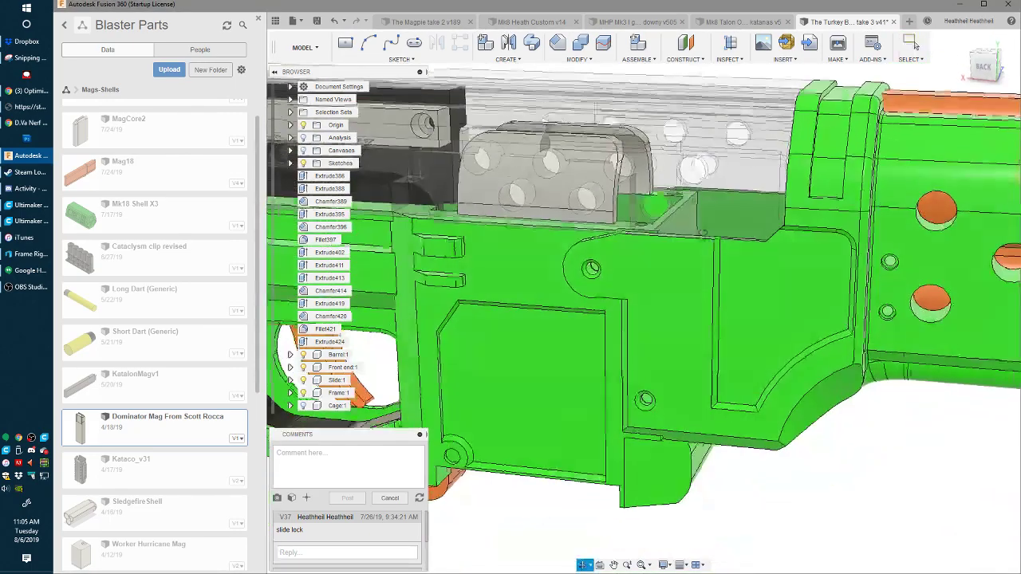
{"action": "middle_click_drag", "start_coordinate": [696, 197], "coordinate": [766, 371]}
{"action": "scroll", "coordinate": [543, 263], "scroll_direction": "down", "scroll_amount": 3}
{"action": "middle_click_drag", "start_coordinate": [478, 303], "coordinate": [603, 204], "text": "shift"}
{"action": "scroll", "coordinate": [618, 339], "scroll_direction": "down", "scroll_amount": 4}
{"action": "scroll", "coordinate": [619, 303], "scroll_direction": "up", "scroll_amount": 4}
{"action": "middle_click_drag", "start_coordinate": [619, 303], "coordinate": [511, 446], "text": "shift"}
{"action": "scroll", "coordinate": [586, 357], "scroll_direction": "up", "scroll_amount": 3}
{"action": "scroll", "coordinate": [531, 354], "scroll_direction": "up", "scroll_amount": 5}
{"action": "scroll", "coordinate": [530, 354], "scroll_direction": "down", "scroll_amount": 5}
{"action": "scroll", "coordinate": [511, 446], "scroll_direction": "down", "scroll_amount": 5}
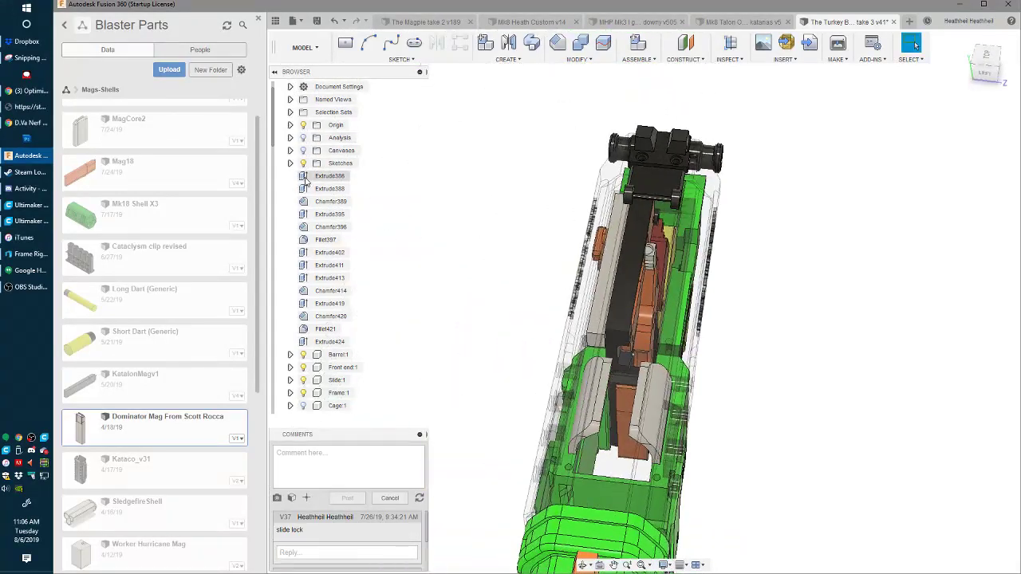
{"action": "scroll", "coordinate": [533, 244], "scroll_direction": "up", "scroll_amount": 5}
{"action": "middle_click_drag", "start_coordinate": [533, 245], "coordinate": [583, 394], "text": "shift"}
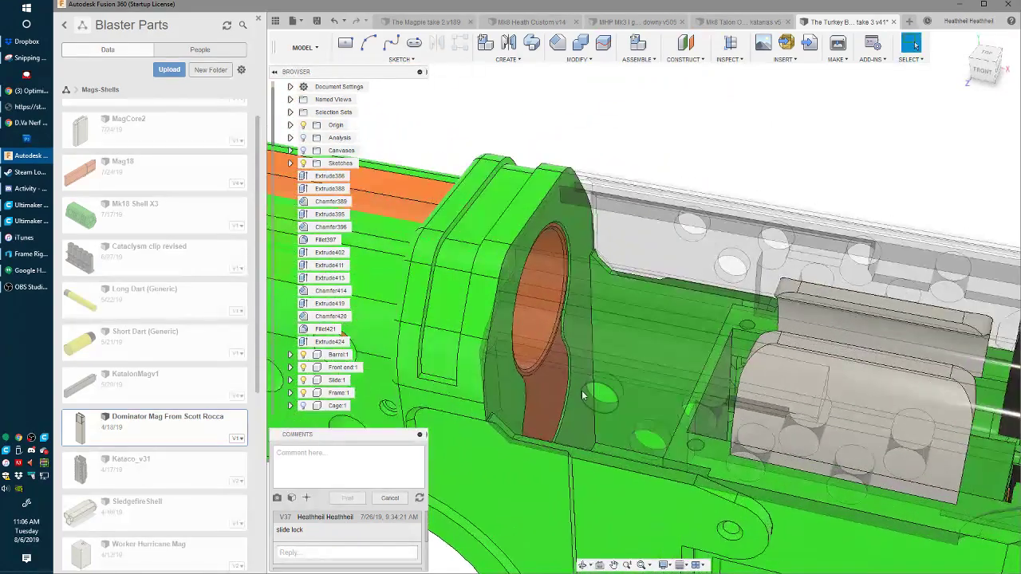
- Show the Cage component and hide the Slide to expose the area between the cage and the lips
{"action": "scroll", "coordinate": [326, 311], "scroll_direction": "down", "scroll_amount": 3}
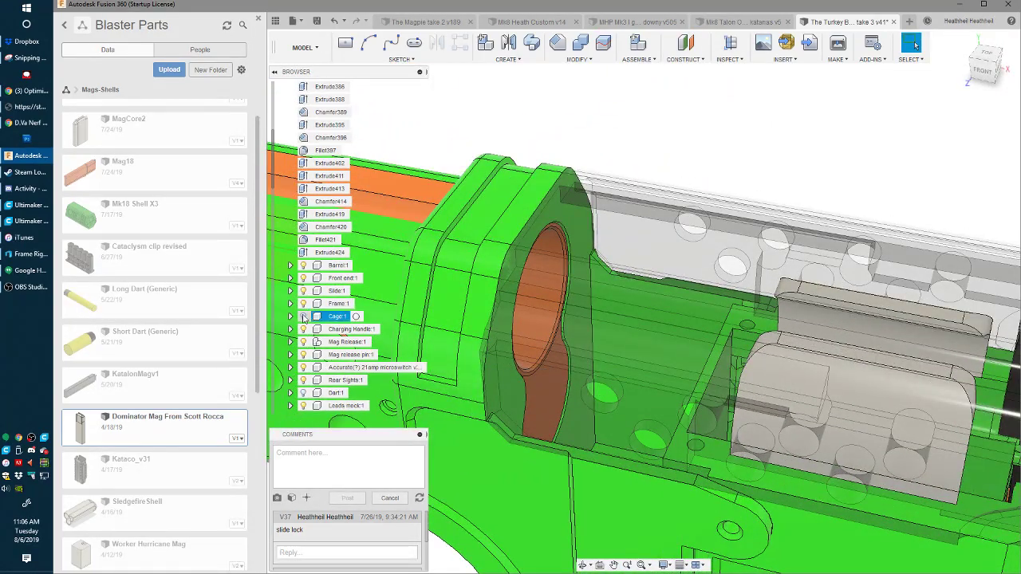
{"action": "left_click", "coordinate": [302, 329]}
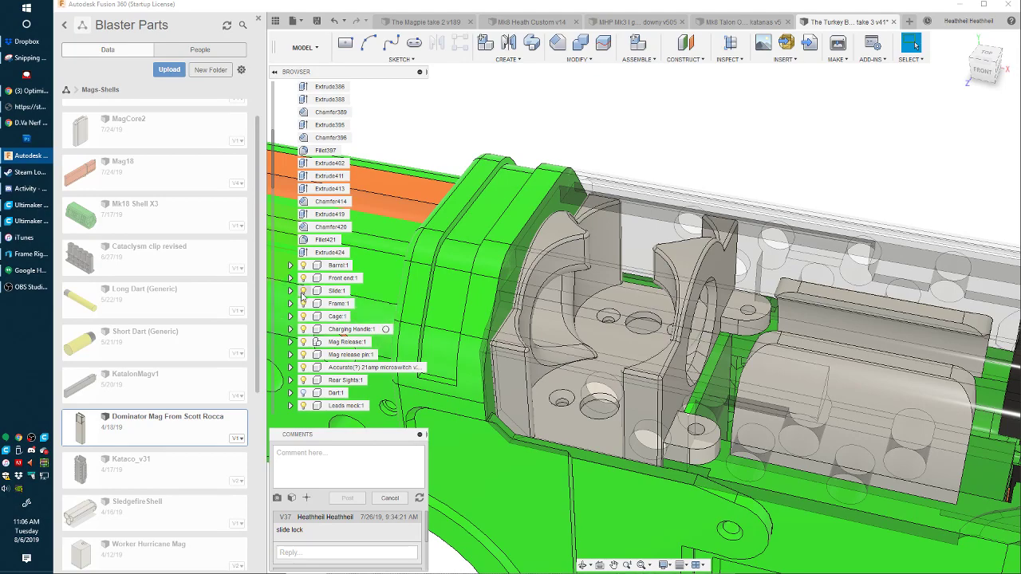
{"action": "scroll", "coordinate": [805, 422], "scroll_direction": "down", "scroll_amount": 3}
{"action": "scroll", "coordinate": [805, 423], "scroll_direction": "up", "scroll_amount": 2}
{"action": "middle_click_drag", "start_coordinate": [804, 422], "coordinate": [642, 388], "text": "shift"}
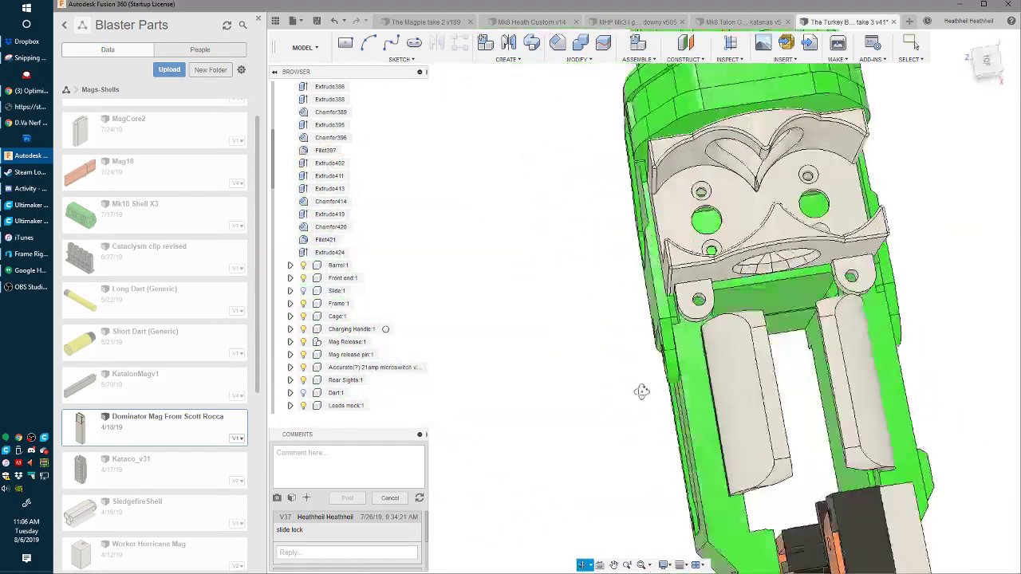
{"action": "scroll", "coordinate": [742, 268], "scroll_direction": "up", "scroll_amount": 5}
{"action": "middle_click_drag", "start_coordinate": [741, 268], "coordinate": [618, 287], "text": "shift"}
{"action": "left_click", "coordinate": [732, 265]}
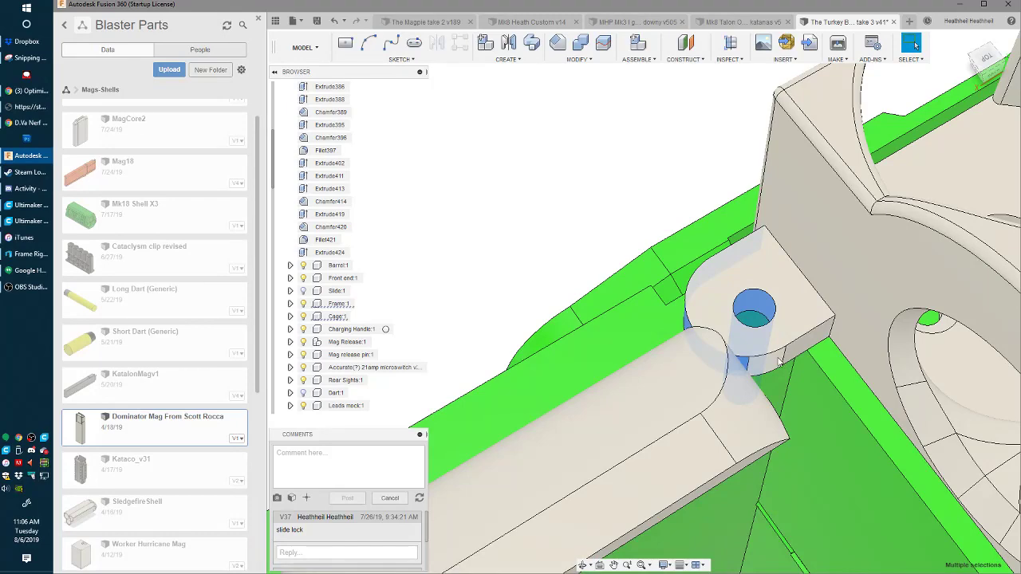
{"action": "middle_click_drag", "start_coordinate": [789, 355], "coordinate": [765, 351], "text": "shift"}
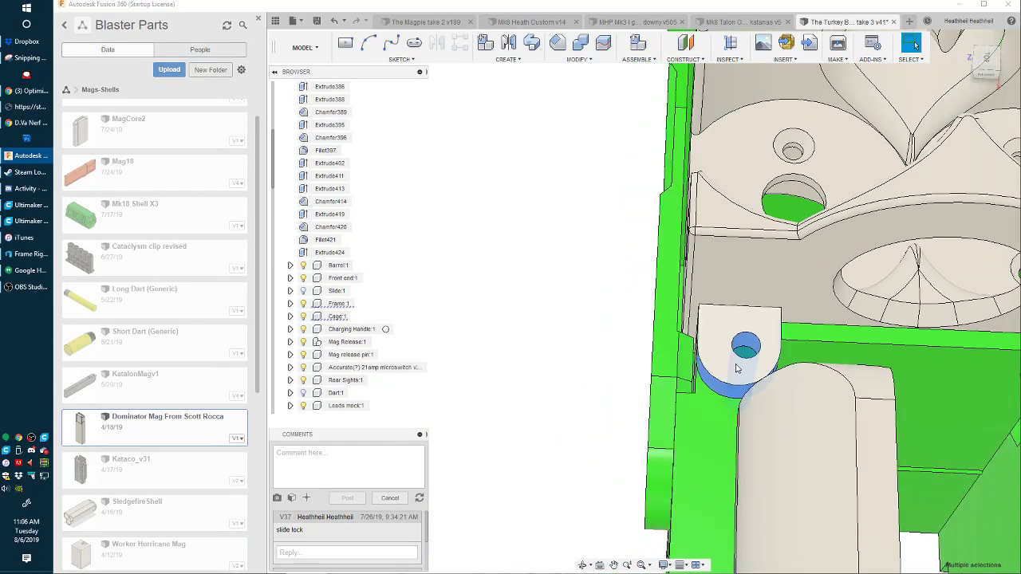
{"action": "key", "text": "m"}
{"action": "left_click", "coordinate": [938, 199]}
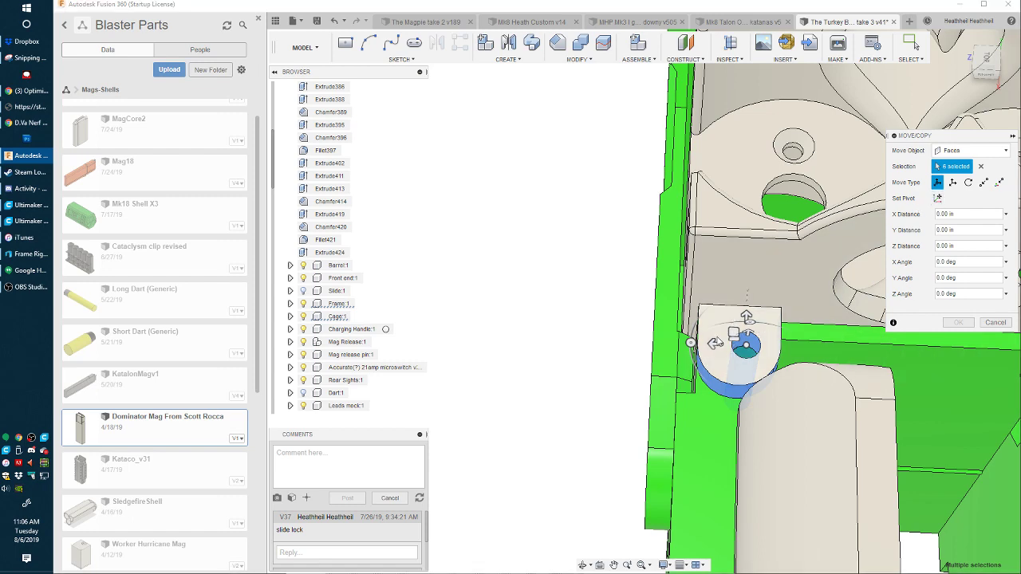
{"action": "left_click_drag", "start_coordinate": [716, 343], "coordinate": [702, 343]}
{"action": "key", "text": "Escape"}
- Delete the two rounded screw tabs on the side of the Cage that faces the Internal Mag Top lips
{"action": "middle_click_drag", "start_coordinate": [754, 329], "coordinate": [769, 338], "text": "shift"}
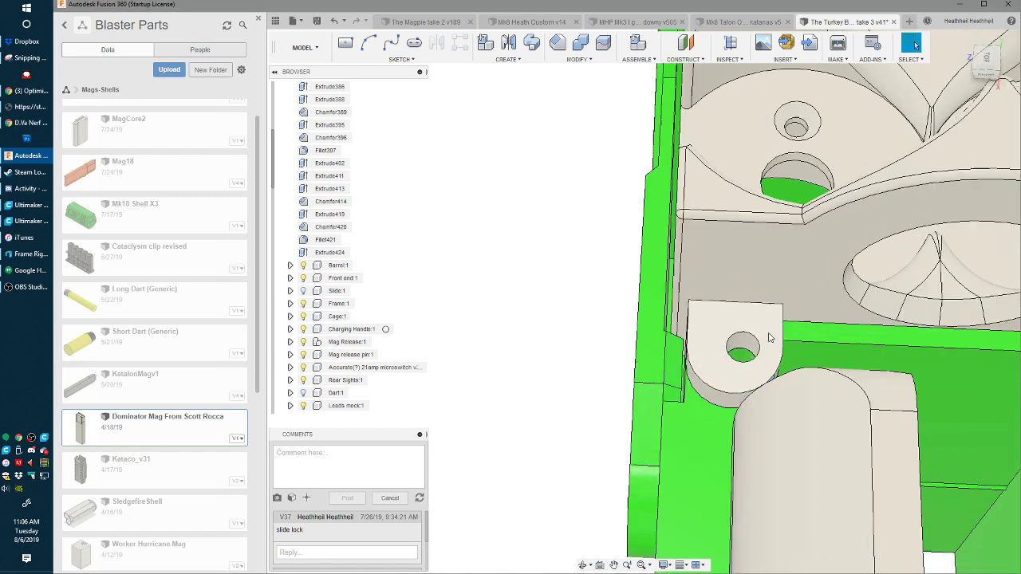
{"action": "scroll", "coordinate": [767, 340], "scroll_direction": "up", "scroll_amount": 3}
{"action": "left_click", "coordinate": [674, 354]}
{"action": "key", "text": "Delete"}
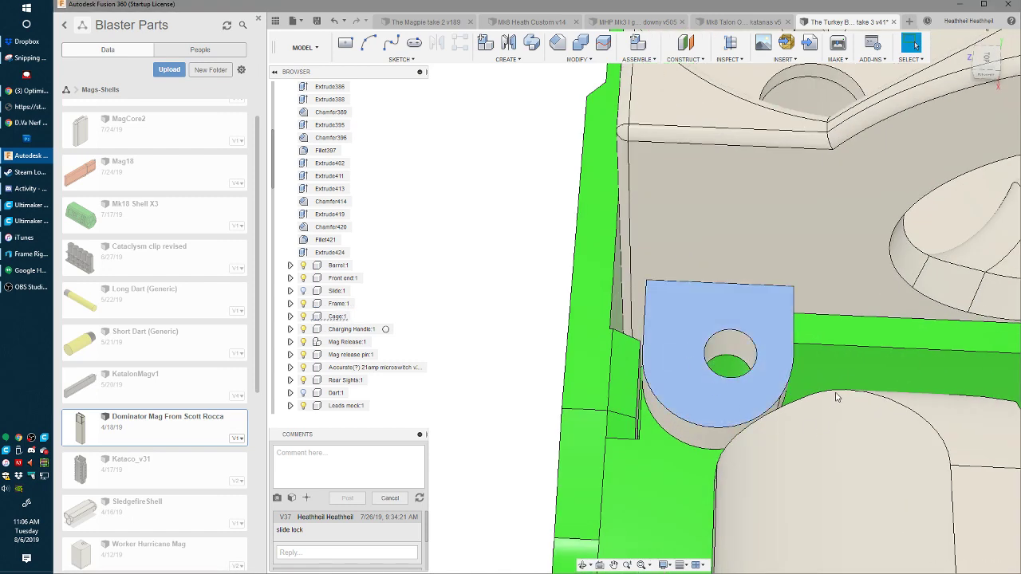
{"action": "middle_click_drag", "start_coordinate": [831, 367], "coordinate": [542, 411]}
{"action": "middle_click_drag", "start_coordinate": [973, 387], "coordinate": [768, 388]}
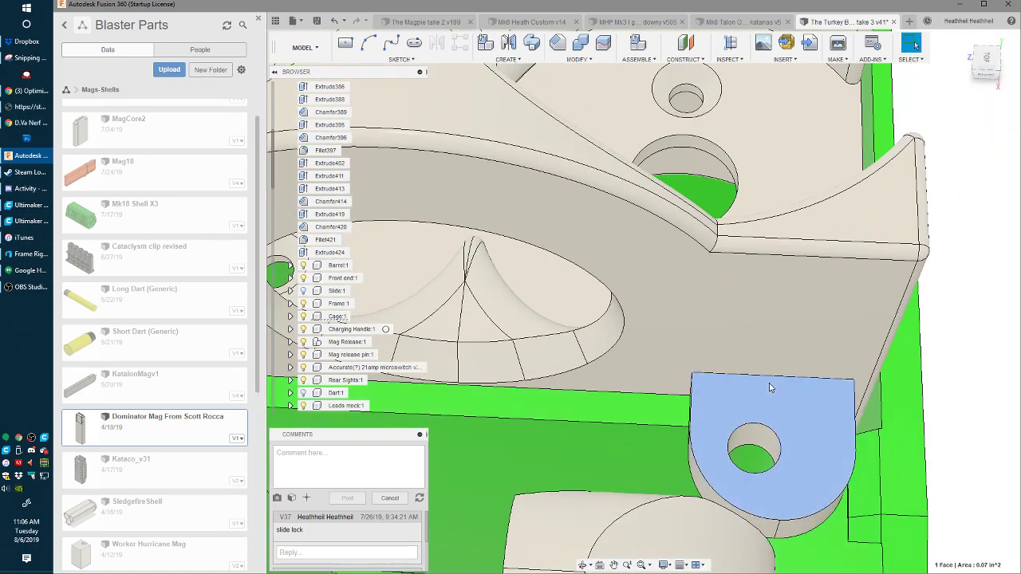
{"action": "left_click", "coordinate": [758, 476]}
{"action": "key", "text": "Delete"}
- Delete the leftover screw hole in the Frame beside the end of the Internal Mag Top lip
{"action": "middle_click_drag", "start_coordinate": [616, 401], "coordinate": [842, 447], "text": "shift"}
{"action": "left_click", "coordinate": [625, 423]}
{"action": "left_click", "coordinate": [879, 433]}
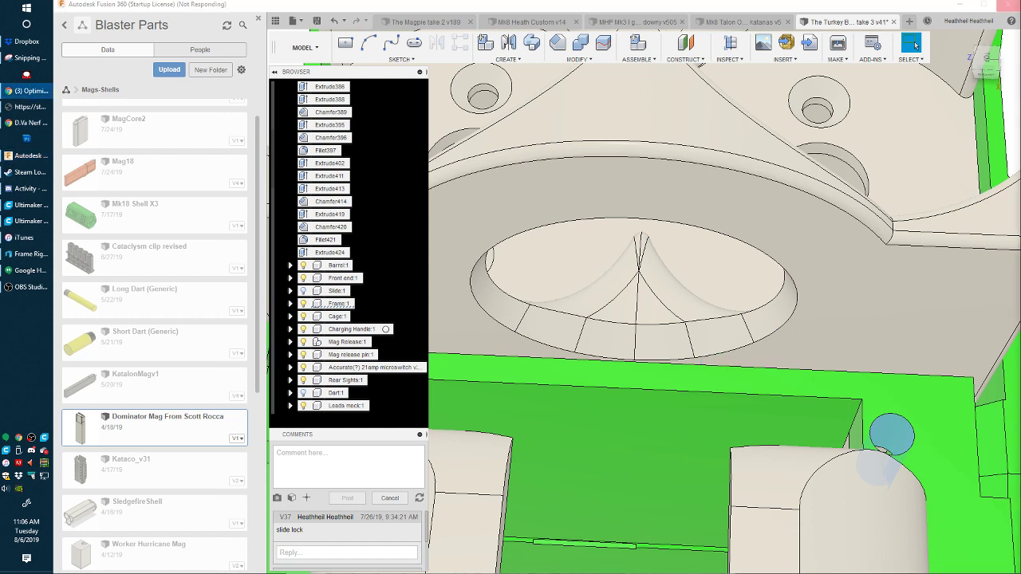
{"action": "key", "text": "ctrl+t"}
{"action": "key", "text": "Return"}
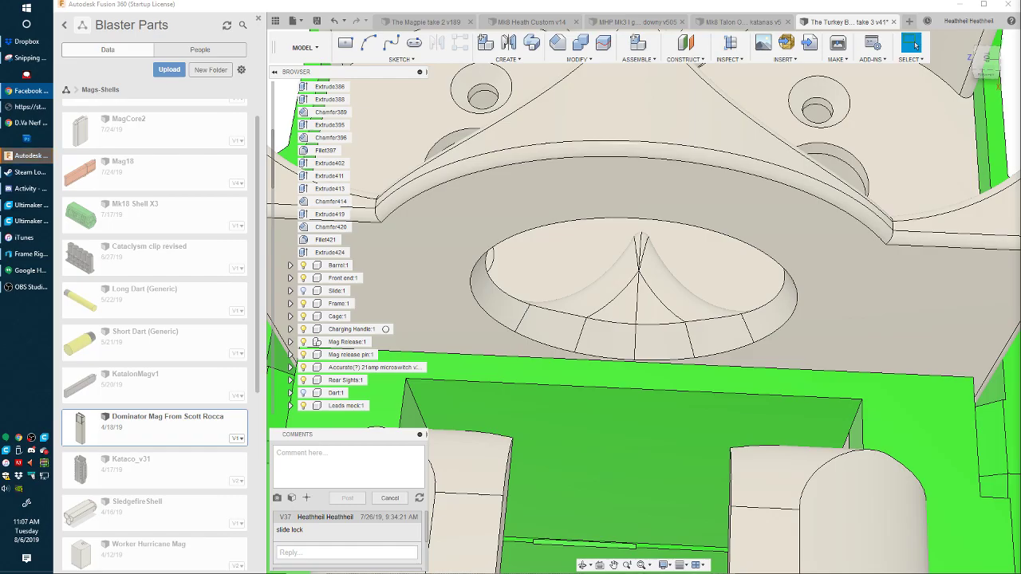
- Extrude the narrow lower outer face of one Internal Mag Top lip outward to form a base flange
{"action": "scroll", "coordinate": [739, 361], "scroll_direction": "down", "scroll_amount": 4}
{"action": "scroll", "coordinate": [740, 361], "scroll_direction": "up", "scroll_amount": 2}
{"action": "middle_click_drag", "start_coordinate": [801, 375], "coordinate": [700, 242], "text": "shift"}
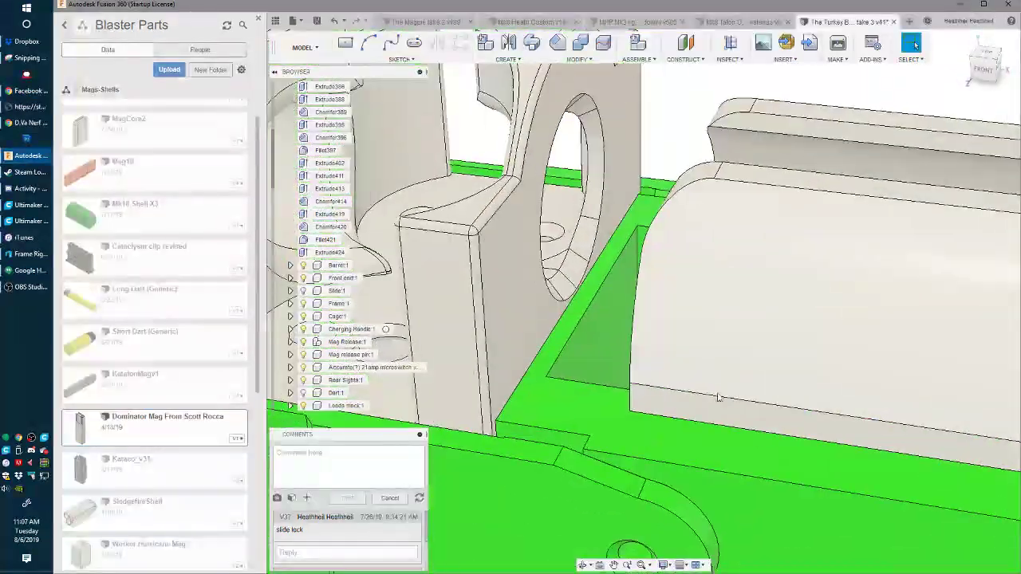
{"action": "left_click", "coordinate": [709, 417]}
{"action": "scroll", "coordinate": [708, 417], "scroll_direction": "down", "scroll_amount": 5}
{"action": "middle_click_drag", "start_coordinate": [708, 417], "coordinate": [611, 400]}
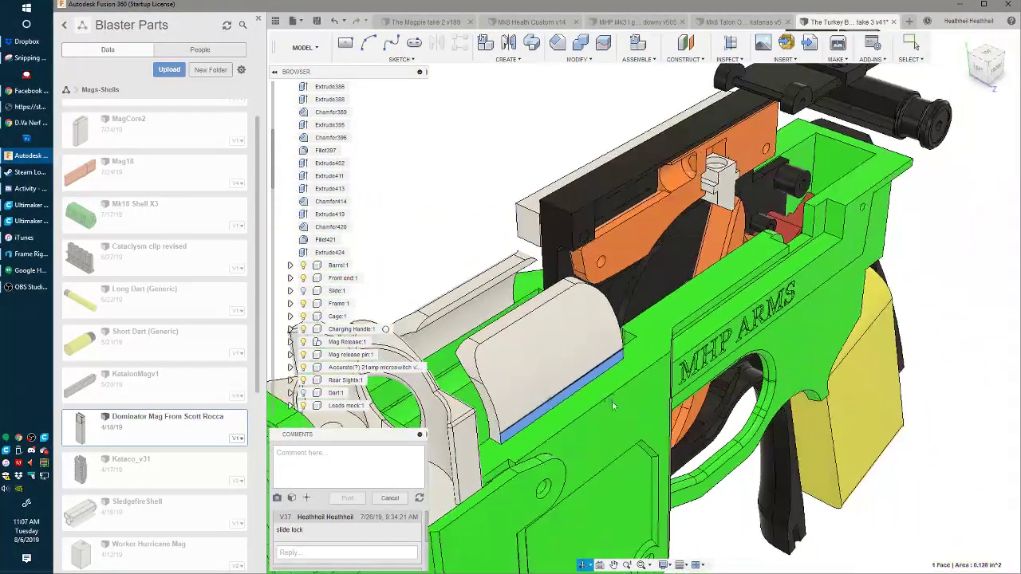
{"action": "key", "text": "e"}
{"action": "left_click_drag", "start_coordinate": [531, 428], "coordinate": [533, 449]}
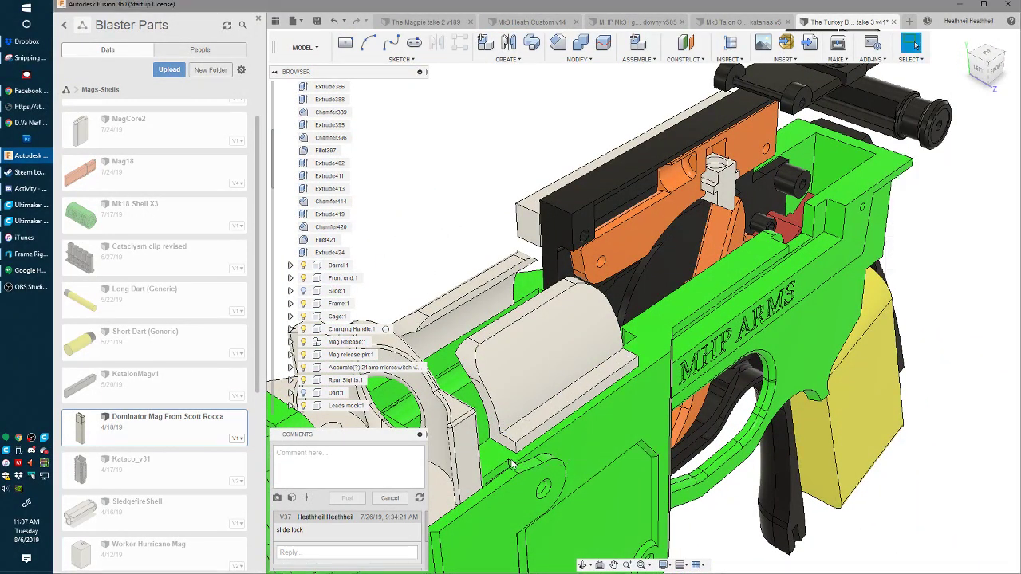
{"action": "key", "text": "Return"}
- Extrude the matching lower outer face of the opposite Internal Mag Top lip outward to form its base flange
{"action": "middle_click_drag", "start_coordinate": [540, 433], "coordinate": [558, 307], "text": "shift"}
{"action": "middle_click_drag", "start_coordinate": [627, 420], "coordinate": [674, 440], "text": "shift"}
{"action": "key", "text": "e"}
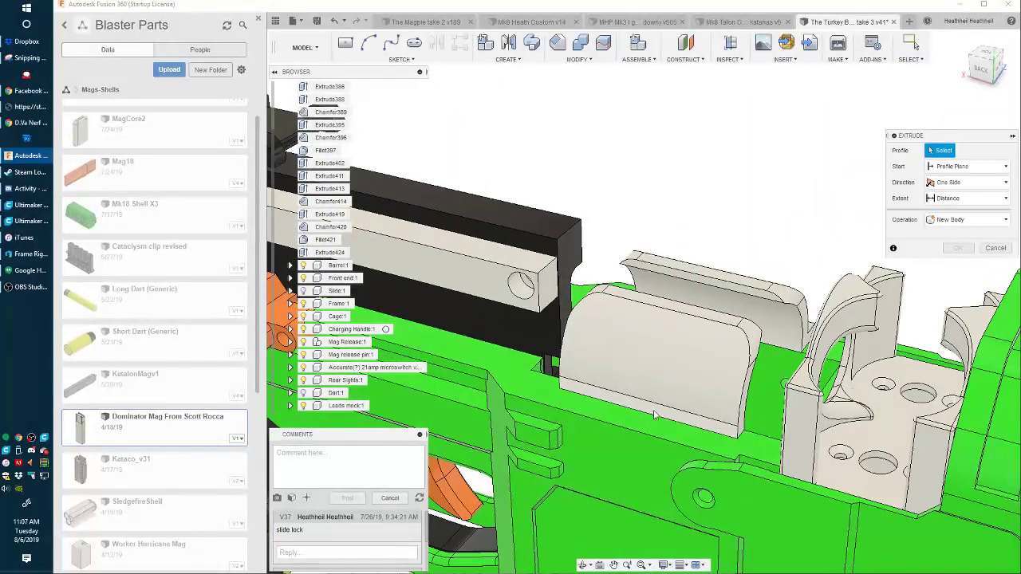
{"action": "left_click", "coordinate": [660, 413]}
{"action": "key", "text": "Escape"}
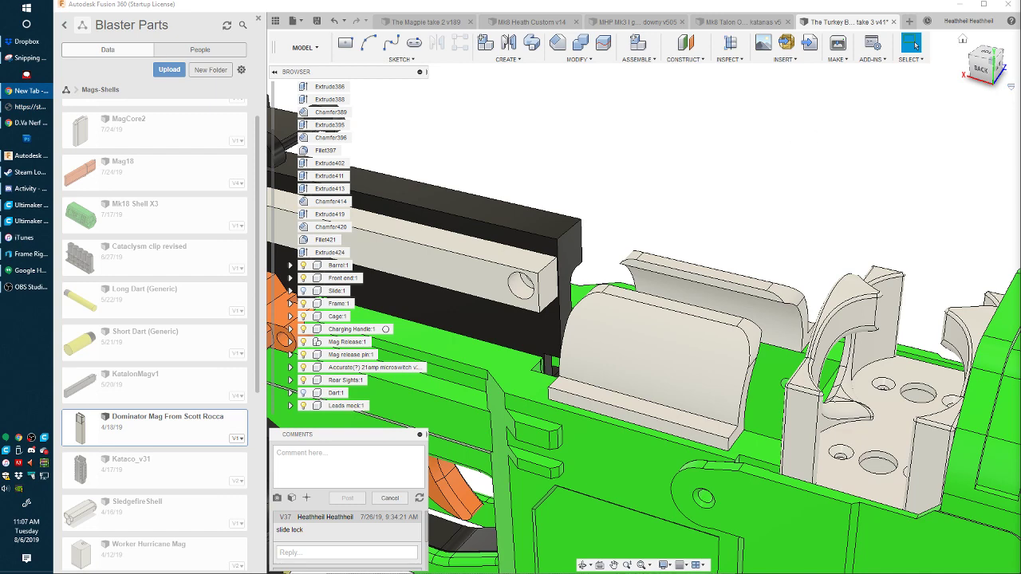
- Switch to a new Chrome window and search Google Images for "jade rabbit"
{"action": "left_click_drag", "start_coordinate": [1020, 150], "coordinate": [827, 166]}
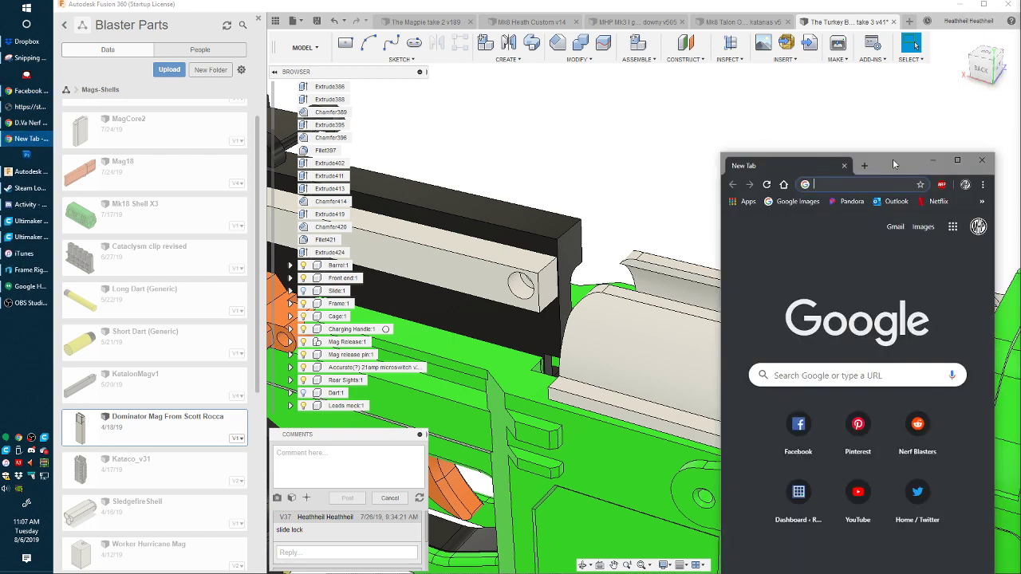
{"action": "left_click_drag", "start_coordinate": [891, 163], "coordinate": [757, 1]}
{"action": "type", "text": "jade rabbit"}
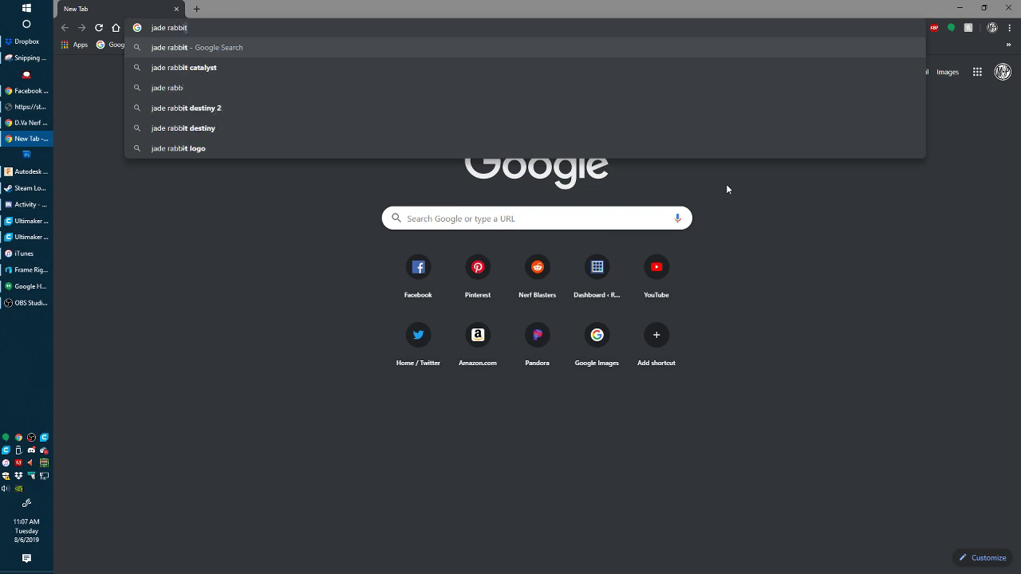
{"action": "key", "text": "Return"}
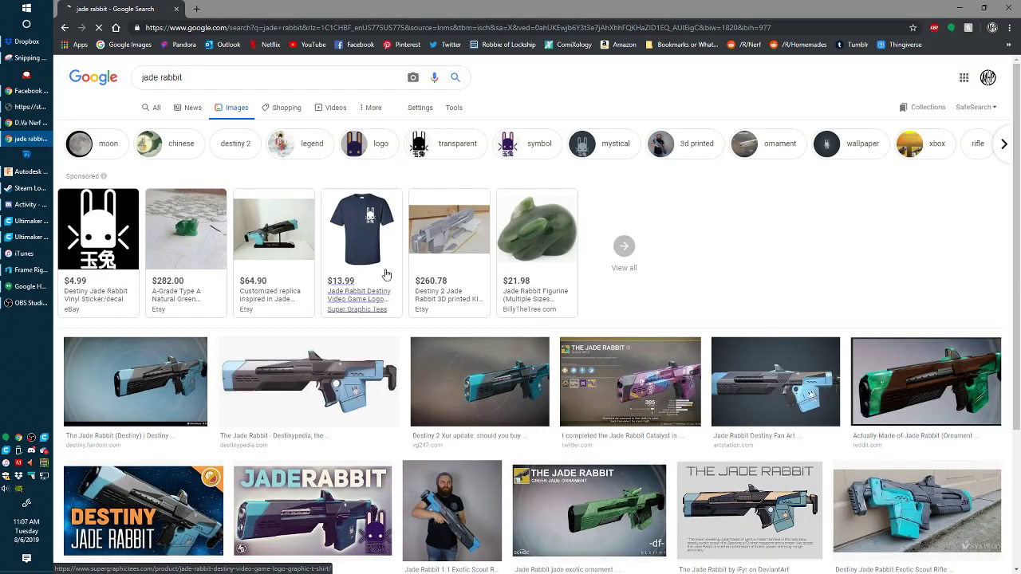
- Preview the Destinypedia image of The Jade Rabbit and return to Fusion 360
{"action": "scroll", "coordinate": [359, 338], "scroll_direction": "down", "scroll_amount": 1}
{"action": "left_click", "coordinate": [343, 300]}
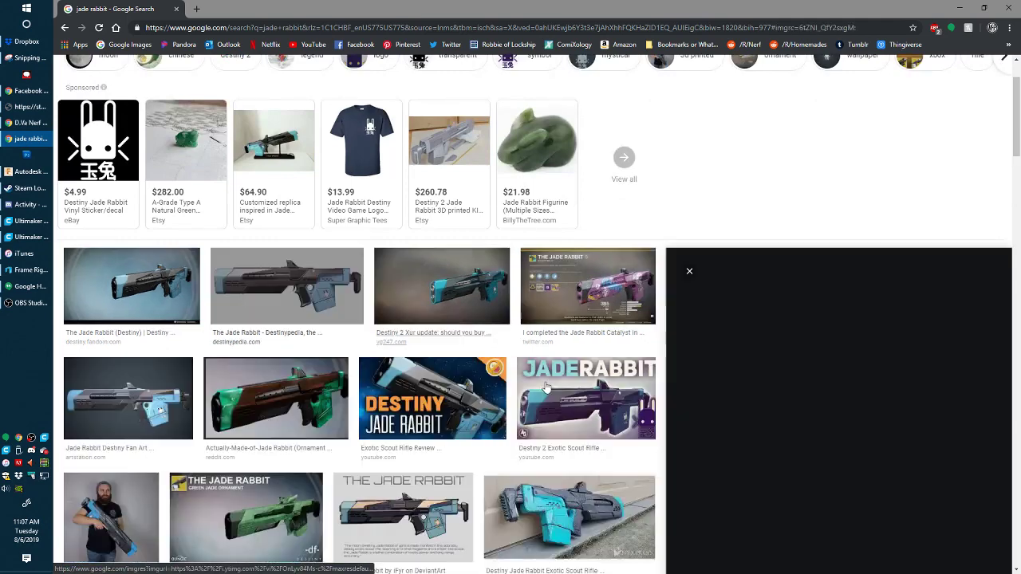
{"action": "scroll", "coordinate": [630, 389], "scroll_direction": "up", "scroll_amount": 1}
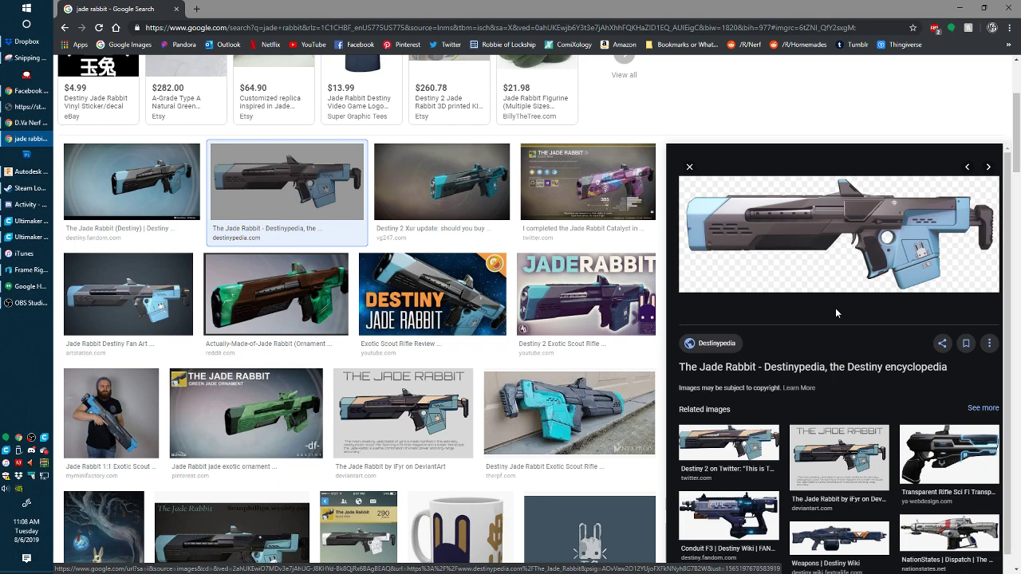
{"action": "scroll", "coordinate": [835, 313], "scroll_direction": "up", "scroll_amount": 3}
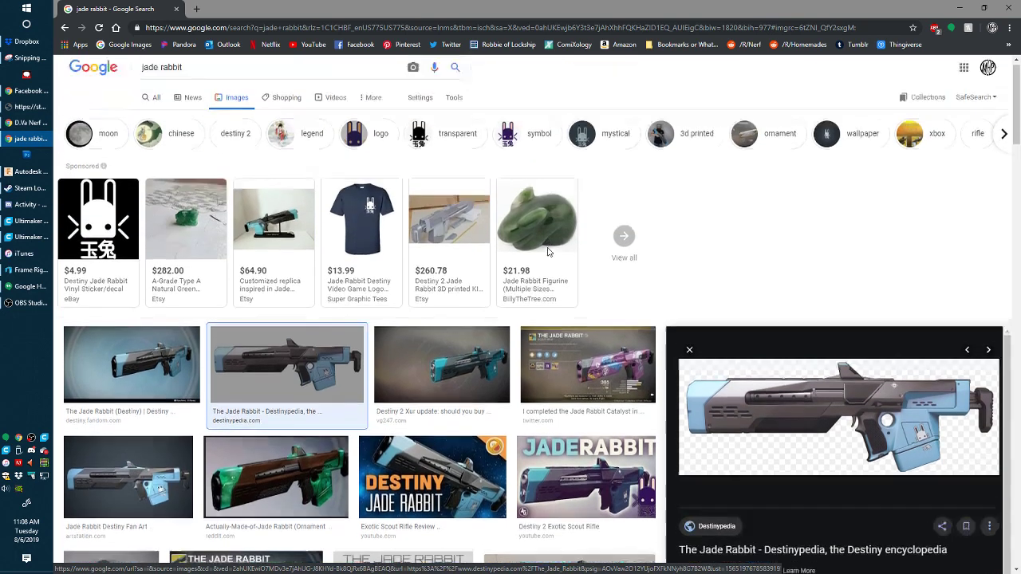
{"action": "key", "text": "alt+Tab"}
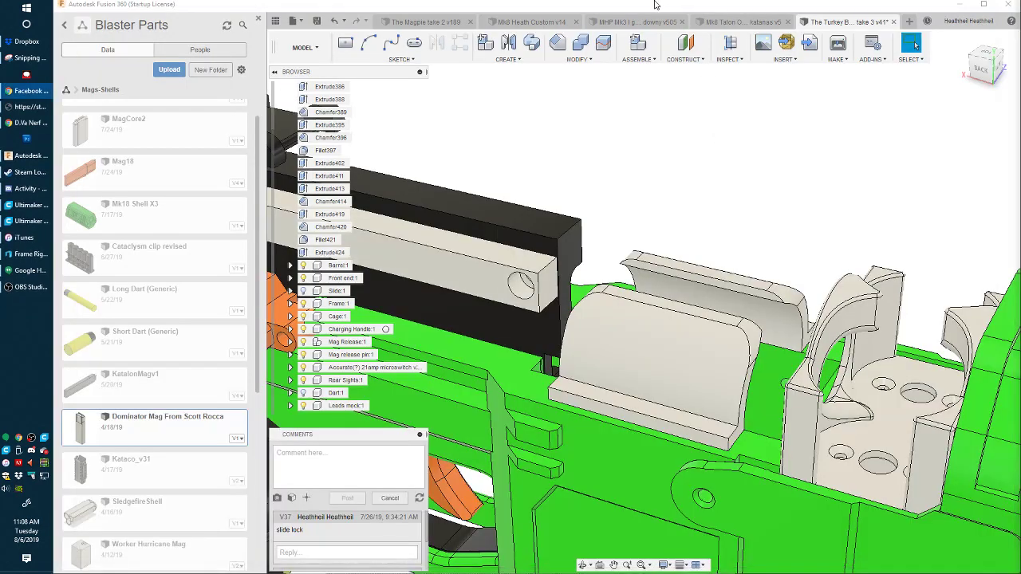
- Show the Slide component, examine how the flanged lips sit inside it from several angles, and hide the Slide
{"action": "scroll", "coordinate": [686, 263], "scroll_direction": "down", "scroll_amount": 4}
{"action": "scroll", "coordinate": [678, 326], "scroll_direction": "up", "scroll_amount": 4}
{"action": "middle_click_drag", "start_coordinate": [713, 347], "coordinate": [638, 367], "text": "shift"}
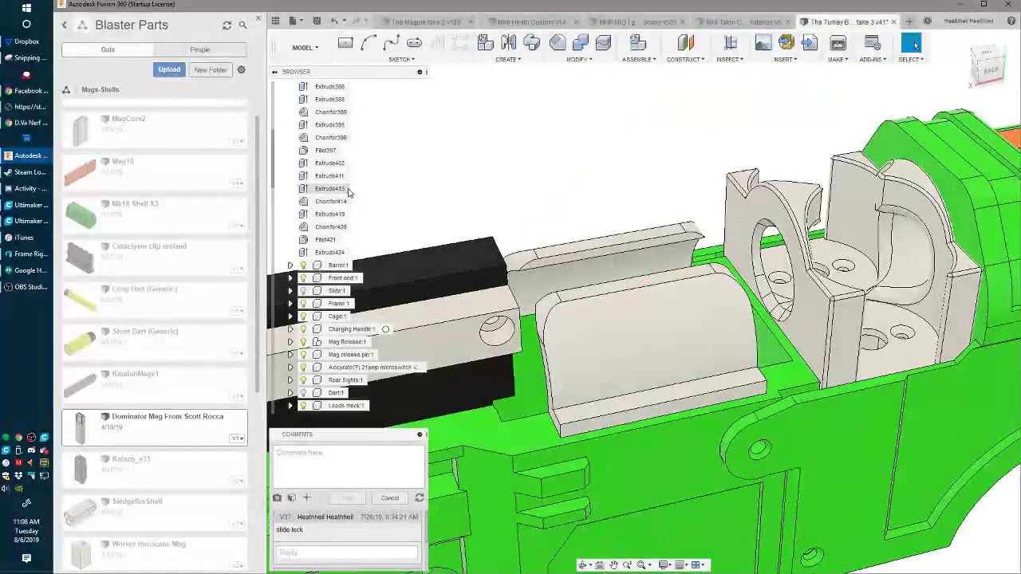
{"action": "left_click", "coordinate": [303, 292]}
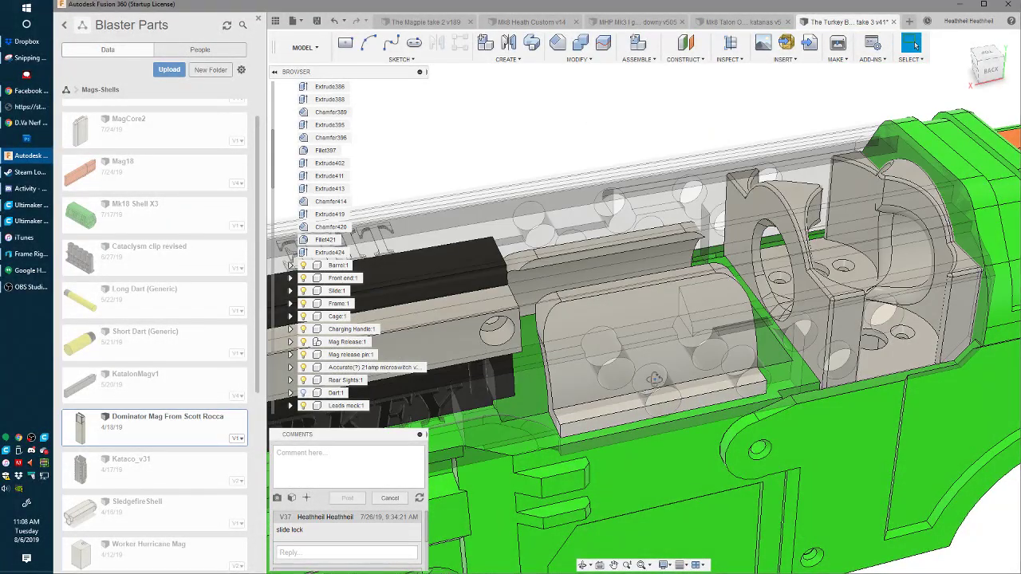
{"action": "middle_click_drag", "start_coordinate": [542, 391], "coordinate": [590, 435], "text": "shift"}
{"action": "scroll", "coordinate": [591, 447], "scroll_direction": "down", "scroll_amount": 4}
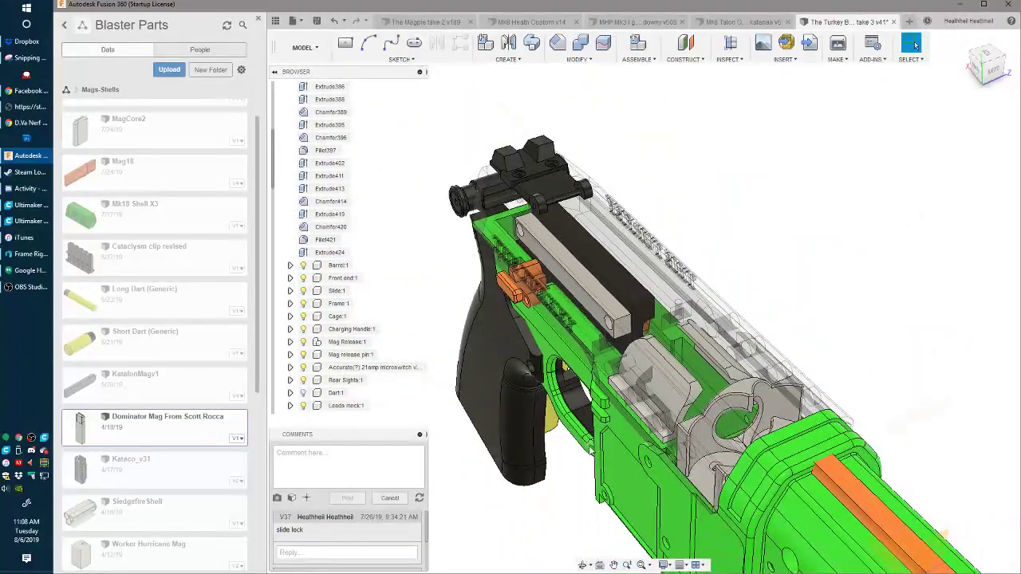
{"action": "scroll", "coordinate": [591, 451], "scroll_direction": "up", "scroll_amount": 5}
{"action": "middle_click_drag", "start_coordinate": [592, 451], "coordinate": [269, 422], "text": "shift"}
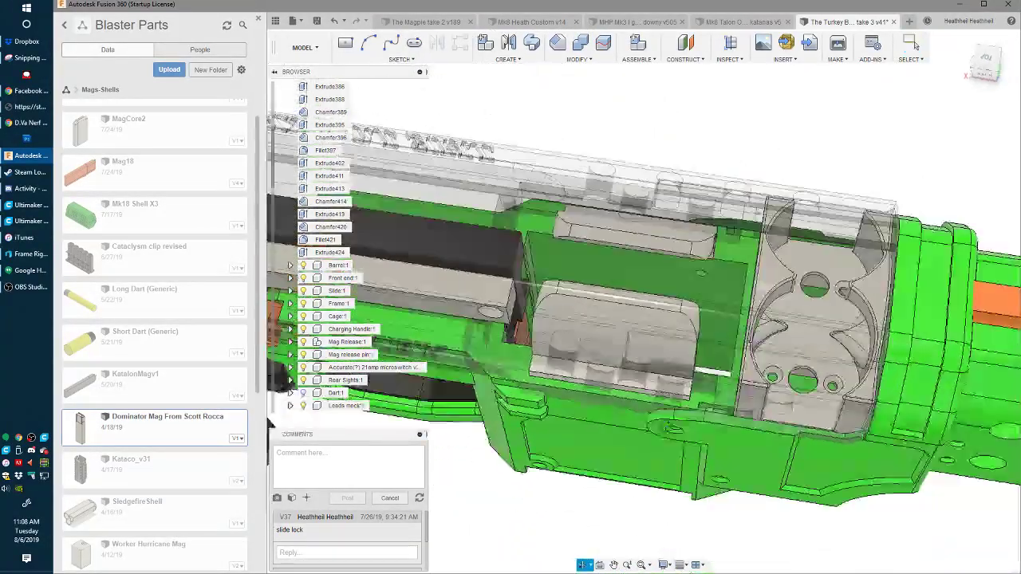
{"action": "scroll", "coordinate": [630, 395], "scroll_direction": "up", "scroll_amount": 3}
{"action": "scroll", "coordinate": [638, 390], "scroll_direction": "down", "scroll_amount": 3}
{"action": "middle_click_drag", "start_coordinate": [782, 359], "coordinate": [630, 284], "text": "shift"}
{"action": "scroll", "coordinate": [679, 344], "scroll_direction": "up", "scroll_amount": 4}
{"action": "scroll", "coordinate": [606, 348], "scroll_direction": "down", "scroll_amount": 3}
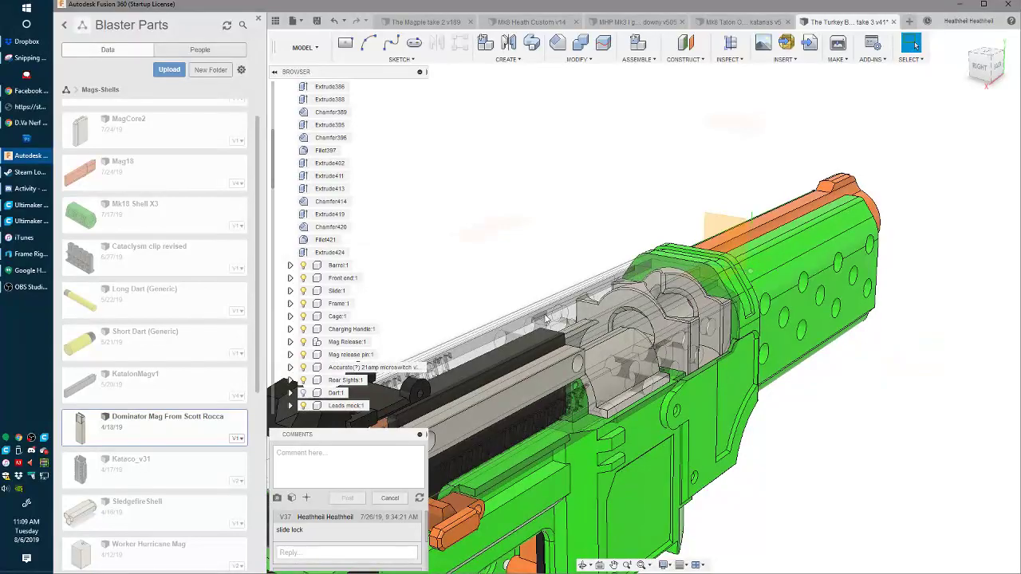
{"action": "middle_click_drag", "start_coordinate": [558, 319], "coordinate": [319, 311], "text": "shift"}
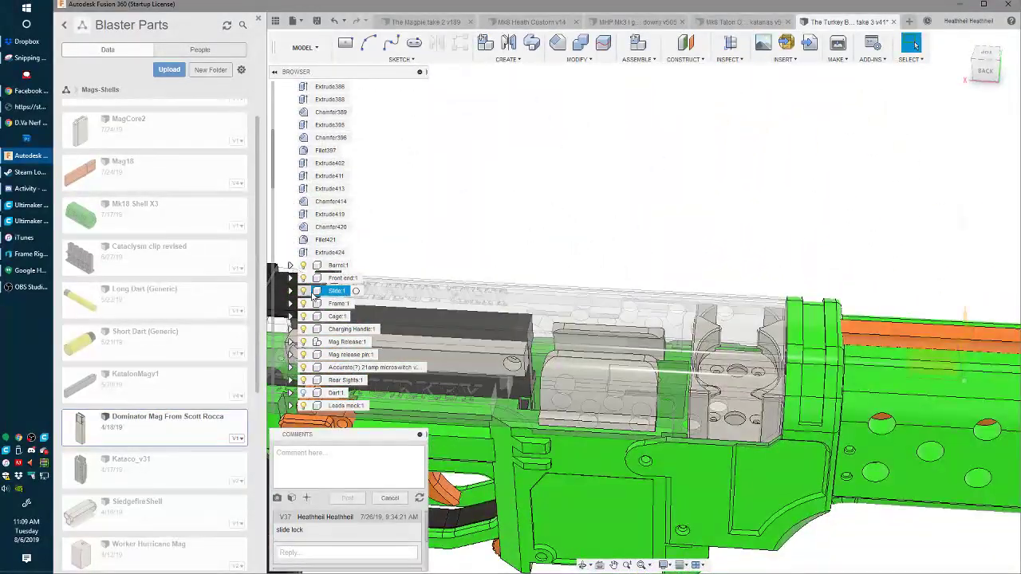
- Sketch a line about 0.277 in long across the cage-facing end of the lip, closing off the base flange's profile
{"action": "middle_click_drag", "start_coordinate": [683, 396], "coordinate": [561, 530], "text": "shift"}
{"action": "scroll", "coordinate": [653, 422], "scroll_direction": "up", "scroll_amount": 3}
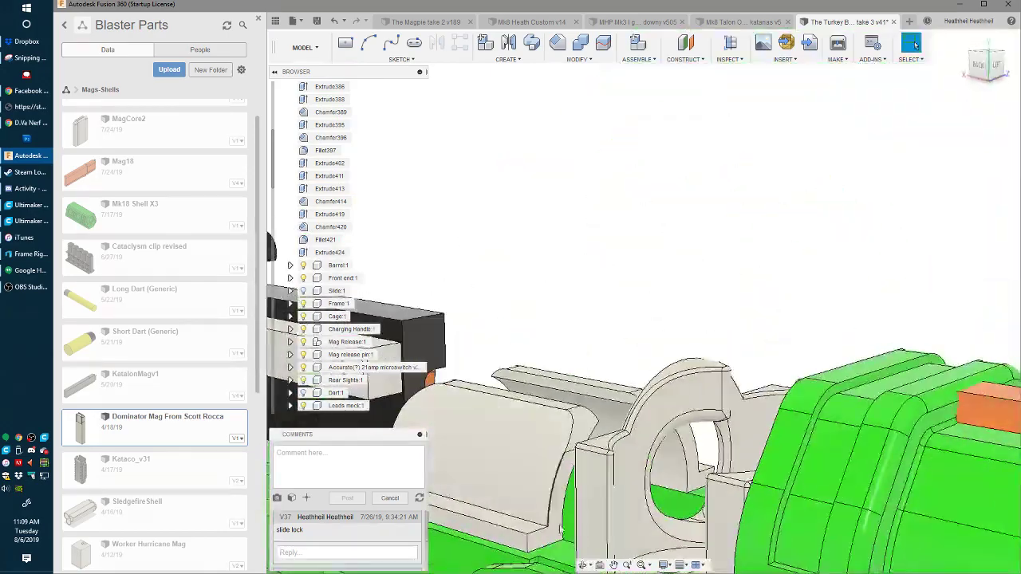
{"action": "left_click", "coordinate": [561, 531]}
{"action": "key", "text": "l"}
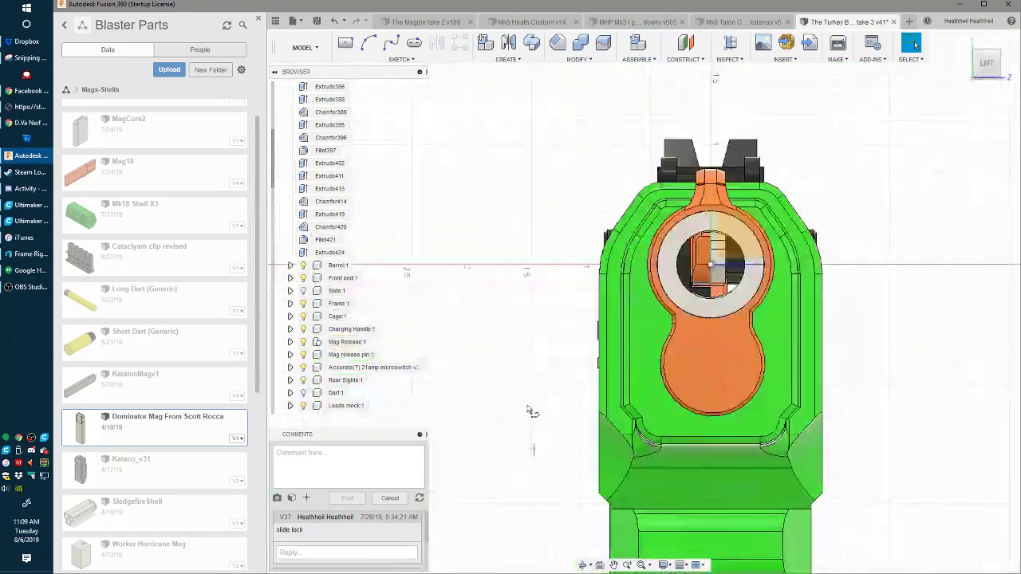
{"action": "mouse_move", "coordinate": [533, 411]}
{"action": "middle_mouse_down", "text": "shift"}
{"action": "mouse_move", "coordinate": [673, 326]}
{"action": "mouse_move", "coordinate": [671, 368]}
{"action": "middle_mouse_up", "text": "shift"}
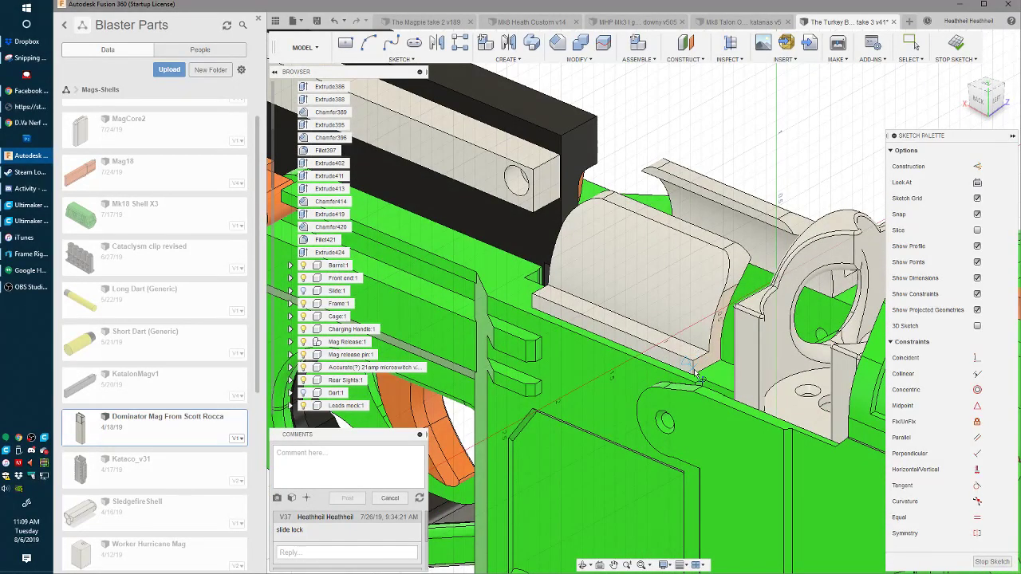
{"action": "left_click", "coordinate": [694, 367]}
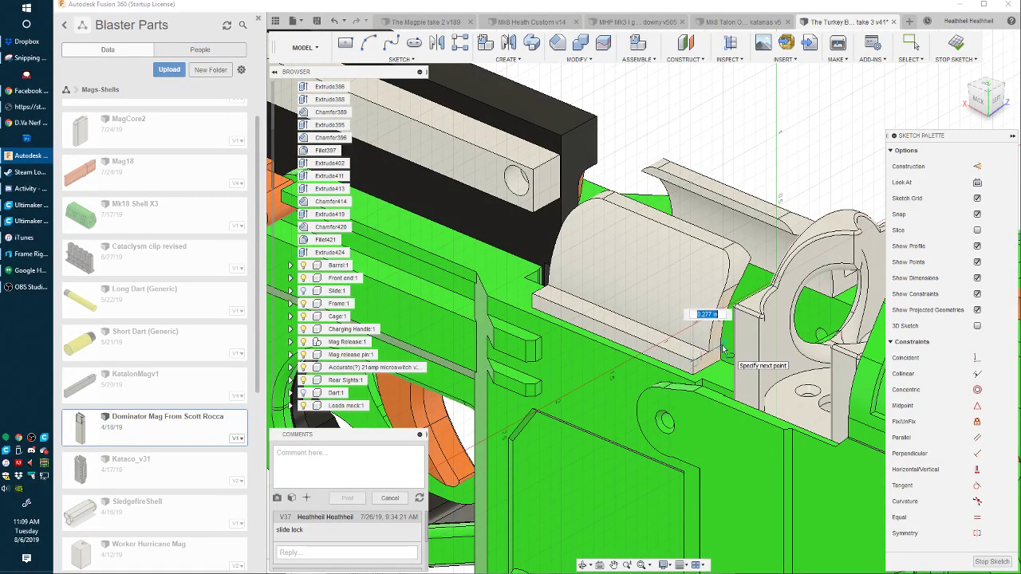
{"action": "left_click", "coordinate": [722, 347]}
- Hide the Frame and extrude the flange's end profile 0.287 in toward the Cage with the Join operation
{"action": "key", "text": "e"}
{"action": "left_click", "coordinate": [710, 364]}
{"action": "middle_click_drag", "start_coordinate": [710, 364], "coordinate": [771, 379], "text": "shift"}
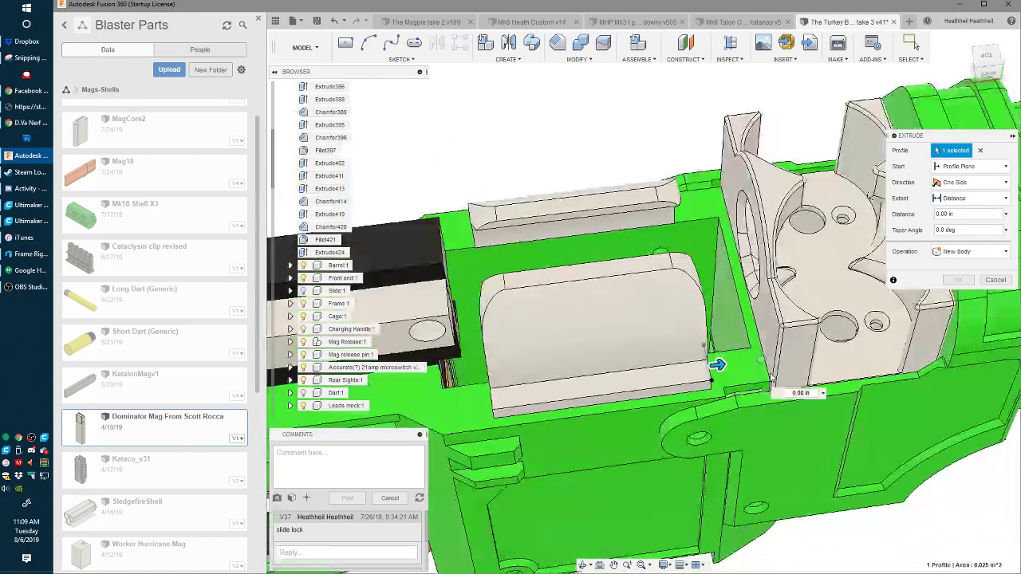
{"action": "left_click_drag", "start_coordinate": [718, 366], "coordinate": [757, 380]}
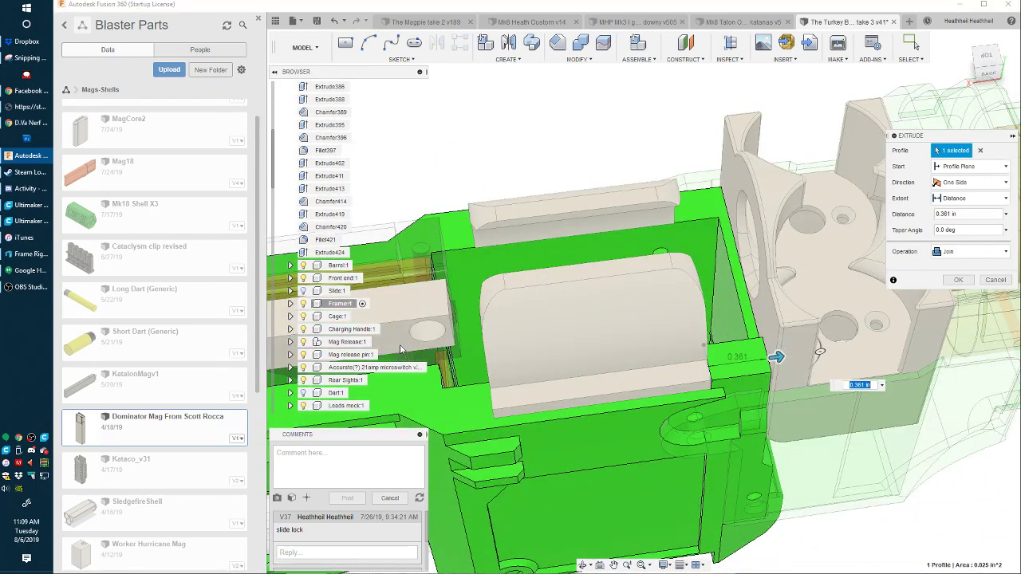
{"action": "left_click", "coordinate": [359, 315]}
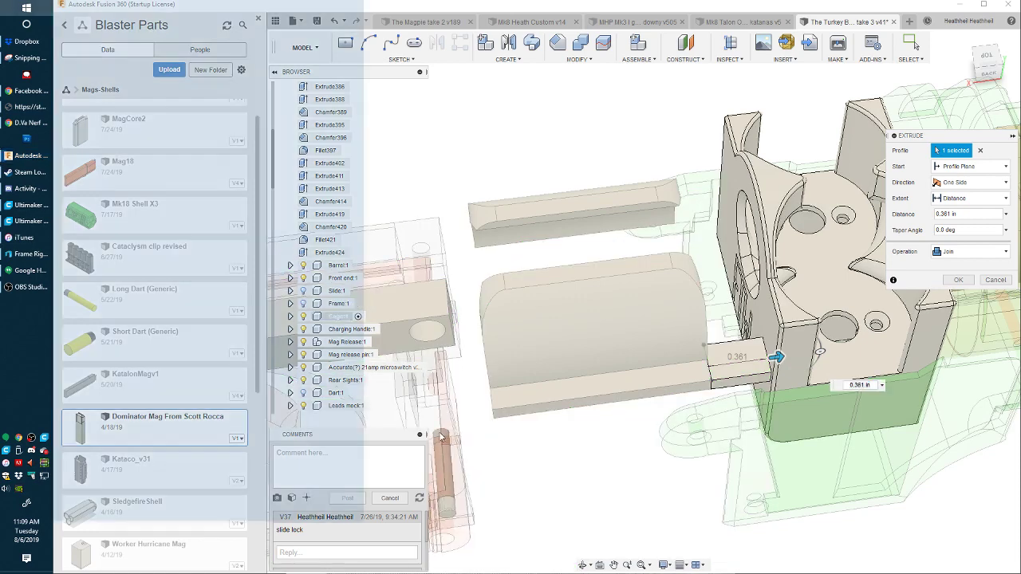
{"action": "key", "text": "super"}
{"action": "left_click_drag", "start_coordinate": [778, 358], "coordinate": [764, 359]}
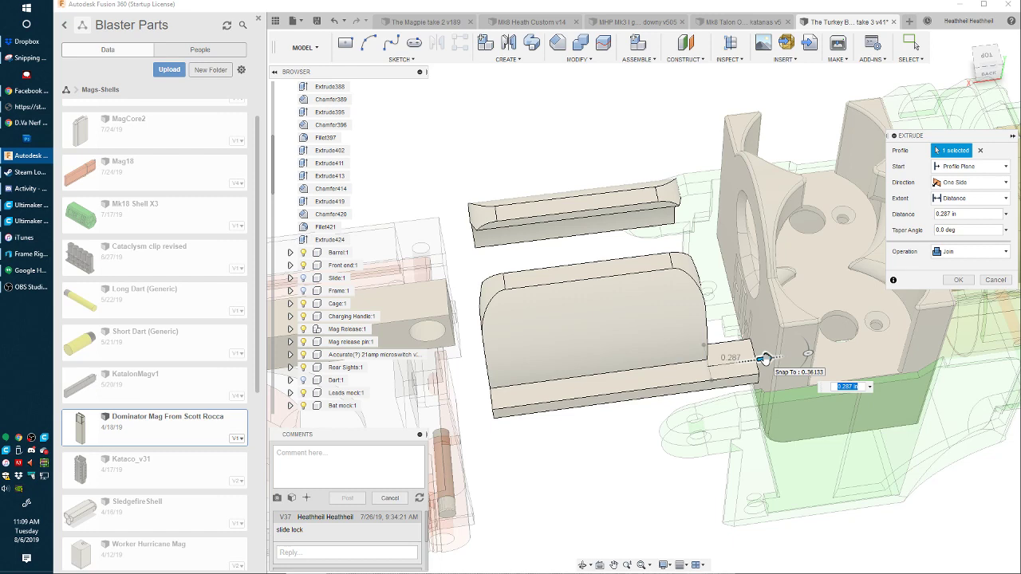
{"action": "key", "text": "Return"}
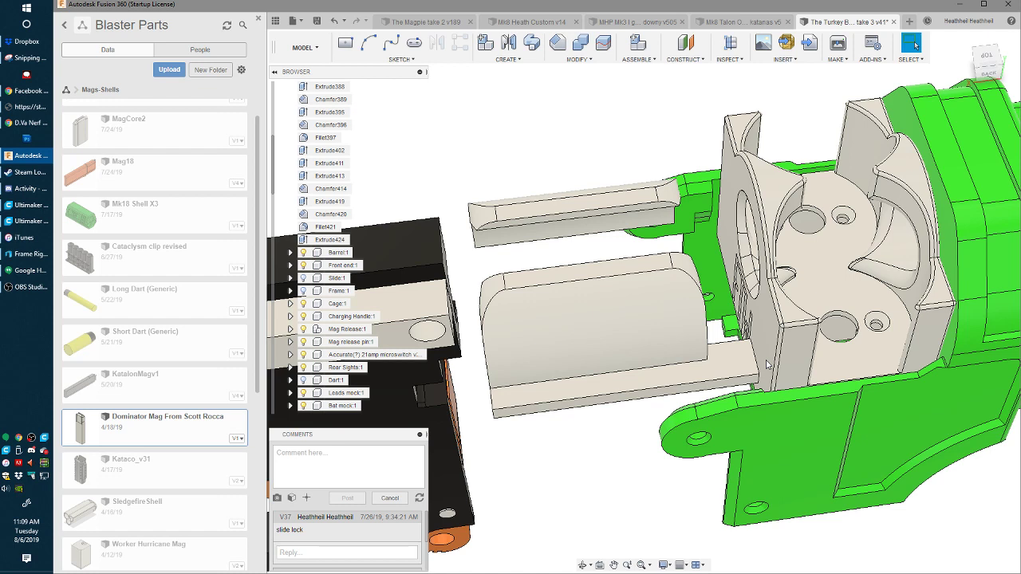
- Examine the feed lips and the extended base flange beside the Cage from several angles
{"action": "scroll", "coordinate": [690, 306], "scroll_direction": "up", "scroll_amount": 2}
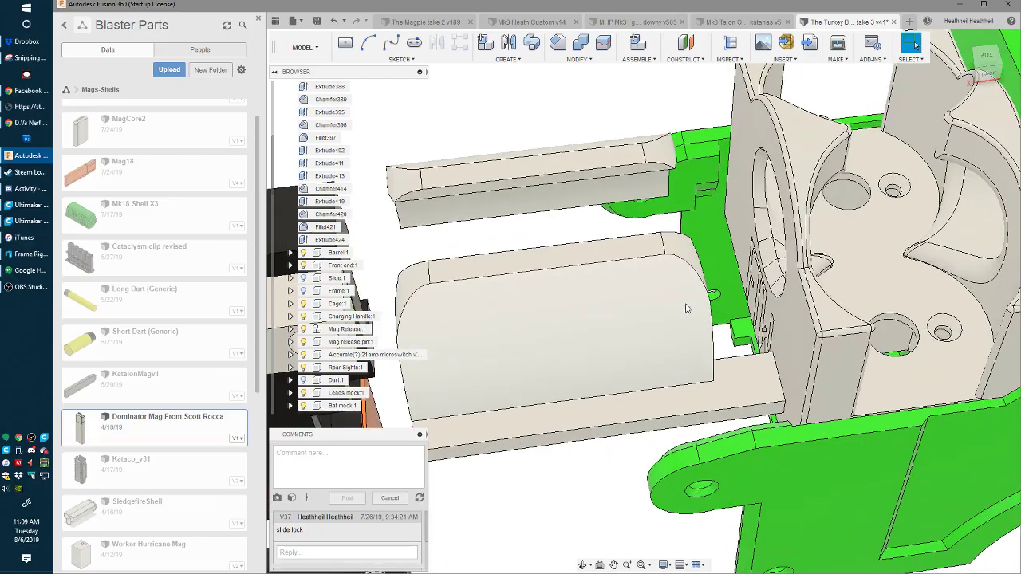
{"action": "mouse_move", "coordinate": [685, 303]}
{"action": "middle_mouse_down", "text": "shift"}
{"action": "mouse_move", "coordinate": [654, 299]}
{"action": "mouse_move", "coordinate": [679, 298]}
{"action": "middle_mouse_up", "text": "shift"}
{"action": "scroll", "coordinate": [679, 299], "scroll_direction": "up", "scroll_amount": 2}
{"action": "scroll", "coordinate": [678, 319], "scroll_direction": "down", "scroll_amount": 3}
{"action": "middle_click_drag", "start_coordinate": [631, 386], "coordinate": [770, 405]}
{"action": "mouse_move", "coordinate": [650, 409]}
{"action": "middle_mouse_down", "text": "shift"}
{"action": "mouse_move", "coordinate": [657, 368]}
{"action": "mouse_move", "coordinate": [686, 347]}
{"action": "middle_mouse_up", "text": "shift"}
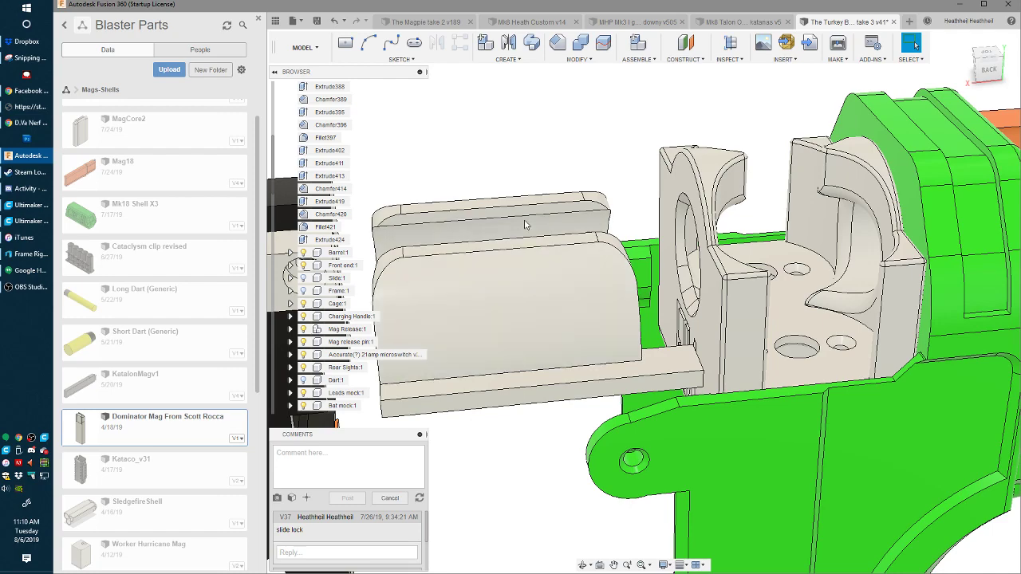
{"action": "middle_click_drag", "start_coordinate": [560, 277], "coordinate": [581, 375], "text": "shift"}
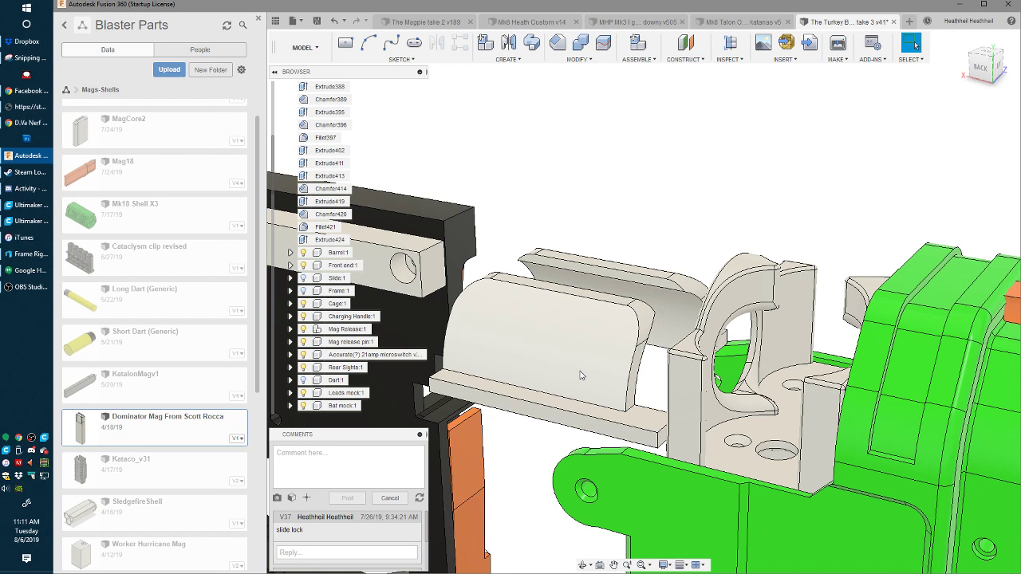
- Post the comment "Follower must be staggered" on the design
{"action": "left_click", "coordinate": [316, 461]}
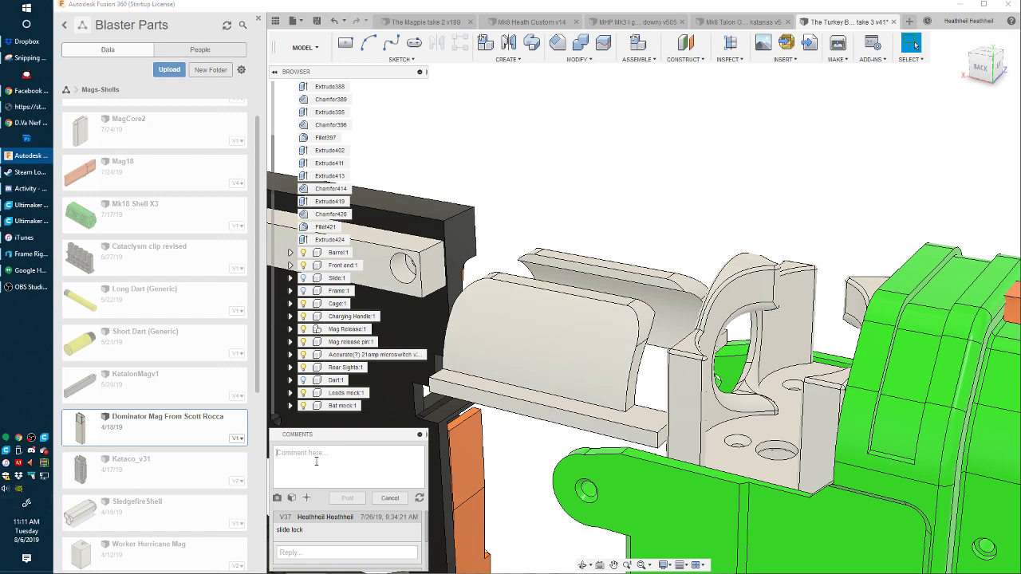
{"action": "type", "text": "Fol"}
{"action": "key", "text": "BackSpace"}
{"action": "type", "text": "olloer"}
{"action": "key", "text": "BackSpace"}
{"action": "key", "text": "BackSpace"}
{"action": "key", "text": "BackSpace"}
{"action": "type", "text": "ower muis"}
{"action": "key", "text": "BackSpace"}
{"action": "key", "text": "BackSpace"}
{"action": "type", "text": "st be staggered"}
{"action": "left_click", "coordinate": [349, 498]}
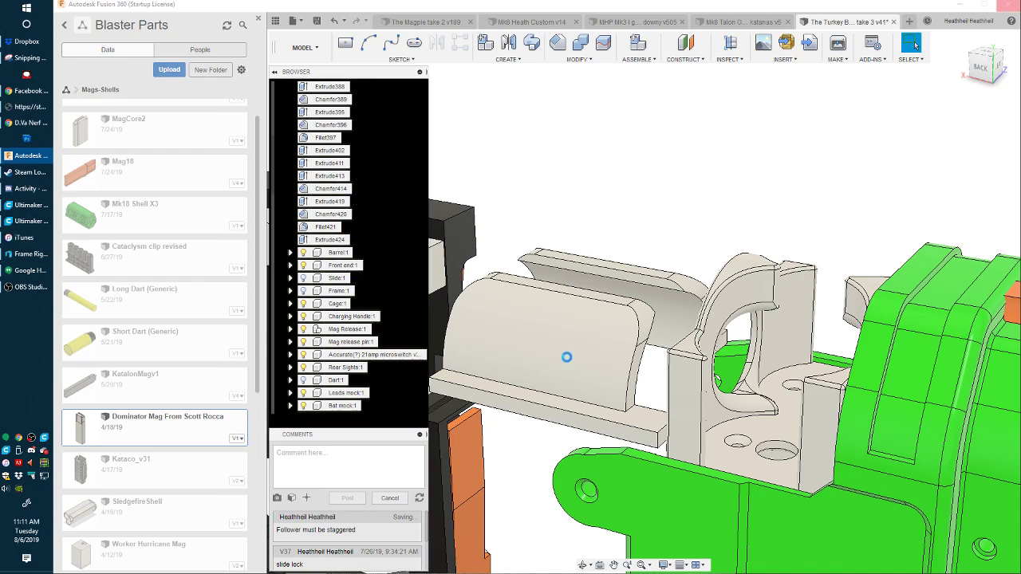
- Extrude the base flange's long outer side face slightly outward
{"action": "scroll", "coordinate": [627, 410], "scroll_direction": "down", "scroll_amount": 4}
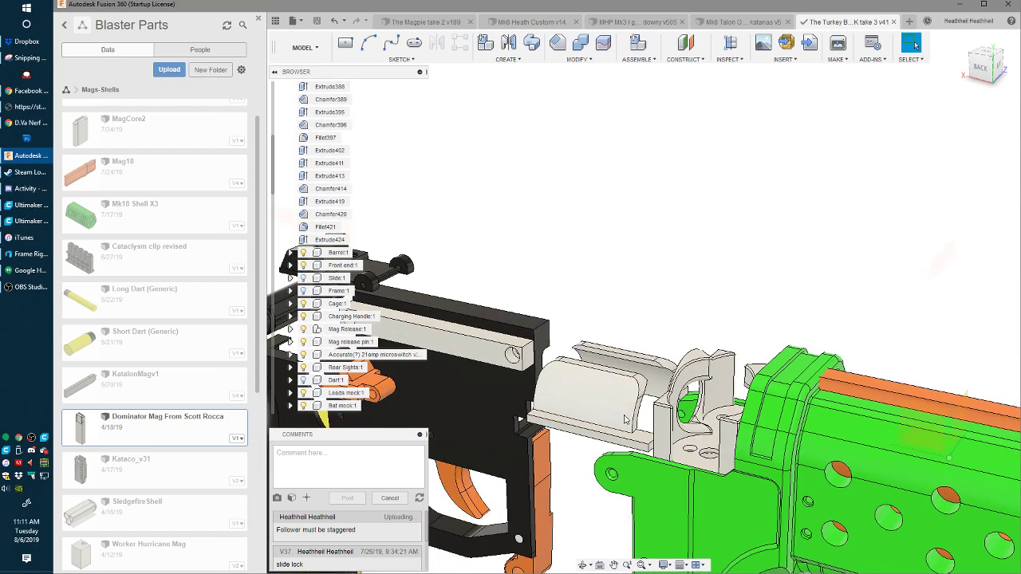
{"action": "mouse_move", "coordinate": [627, 415]}
{"action": "middle_mouse_down", "text": "shift"}
{"action": "mouse_move", "coordinate": [655, 442]}
{"action": "mouse_move", "coordinate": [706, 455]}
{"action": "mouse_move", "coordinate": [702, 434]}
{"action": "mouse_move", "coordinate": [635, 381]}
{"action": "mouse_move", "coordinate": [623, 403]}
{"action": "middle_mouse_up", "text": "shift"}
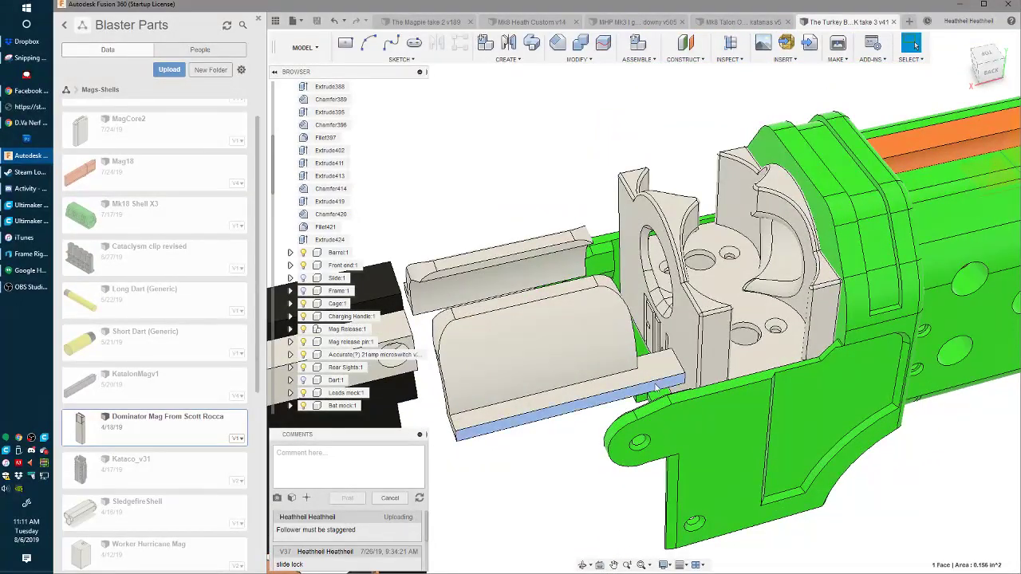
{"action": "left_click", "coordinate": [624, 403]}
{"action": "key", "text": "e"}
{"action": "key", "text": "Escape"}
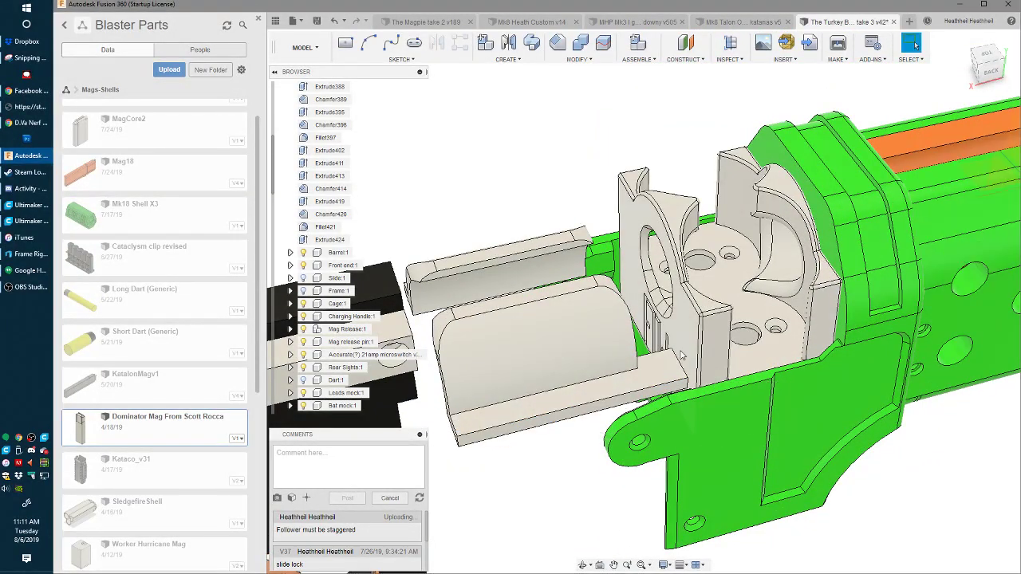
- Sketch a line across the flange's upper face from the lip's Cage-side corner to the flange's outer edge
{"action": "mouse_move", "coordinate": [707, 377]}
{"action": "middle_mouse_down", "text": "shift"}
{"action": "mouse_move", "coordinate": [619, 365]}
{"action": "mouse_move", "coordinate": [690, 356]}
{"action": "middle_mouse_up", "text": "shift"}
{"action": "left_click", "coordinate": [690, 356]}
{"action": "key", "text": "c"}
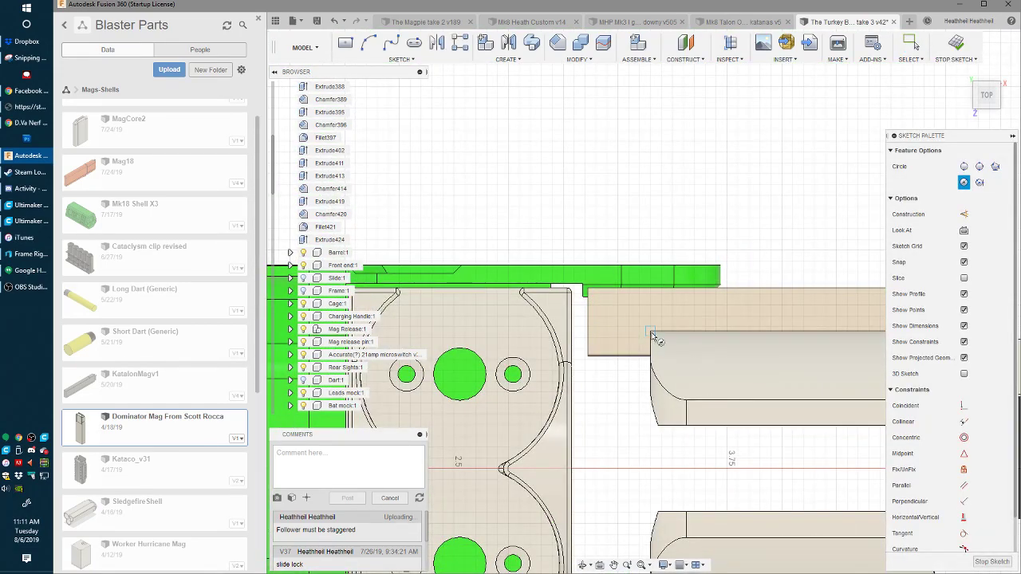
{"action": "key", "text": "l"}
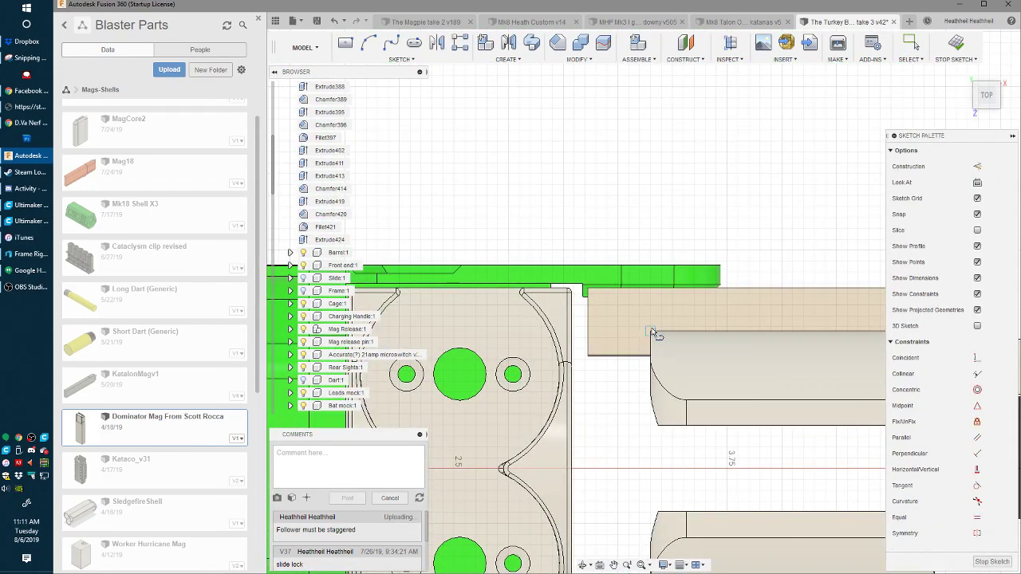
{"action": "left_click", "coordinate": [653, 328]}
{"action": "left_click", "coordinate": [651, 290]}
{"action": "key", "text": "Escape"}
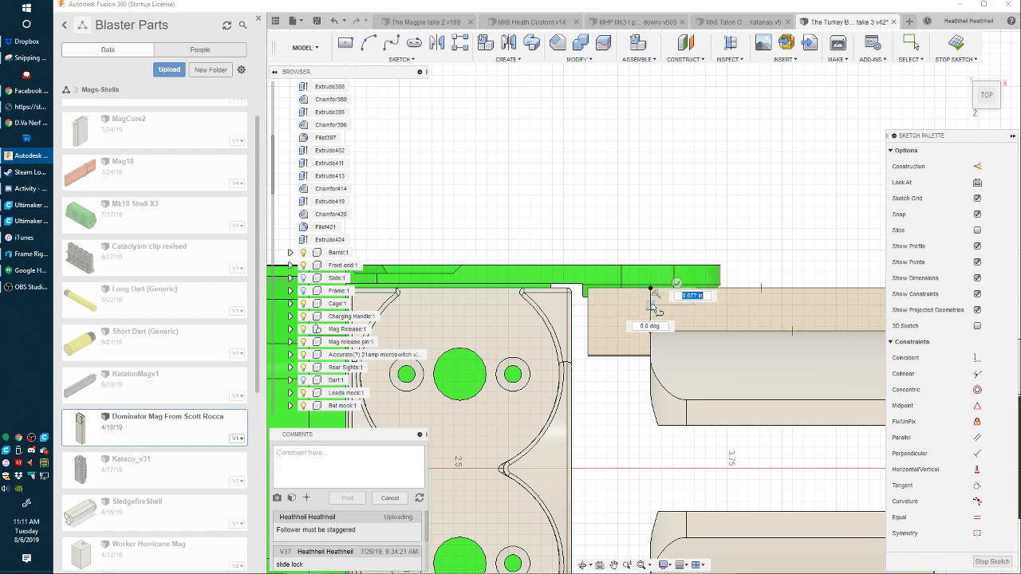
- Sketch a 0.1 in diameter circle on the flange's Cage-side end, aligned with the midpoint of the short line
{"action": "key", "text": "l"}
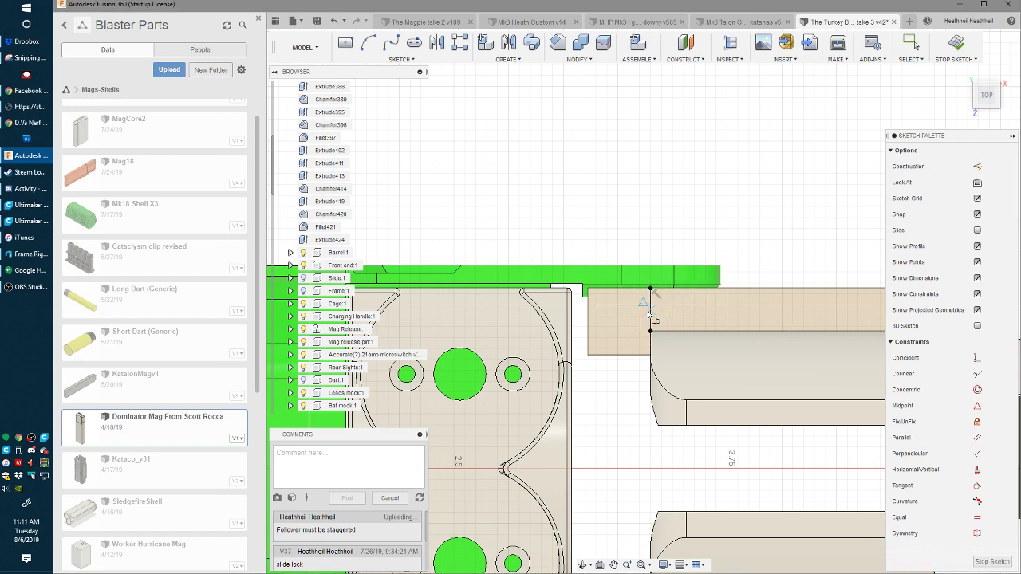
{"action": "key", "text": "c"}
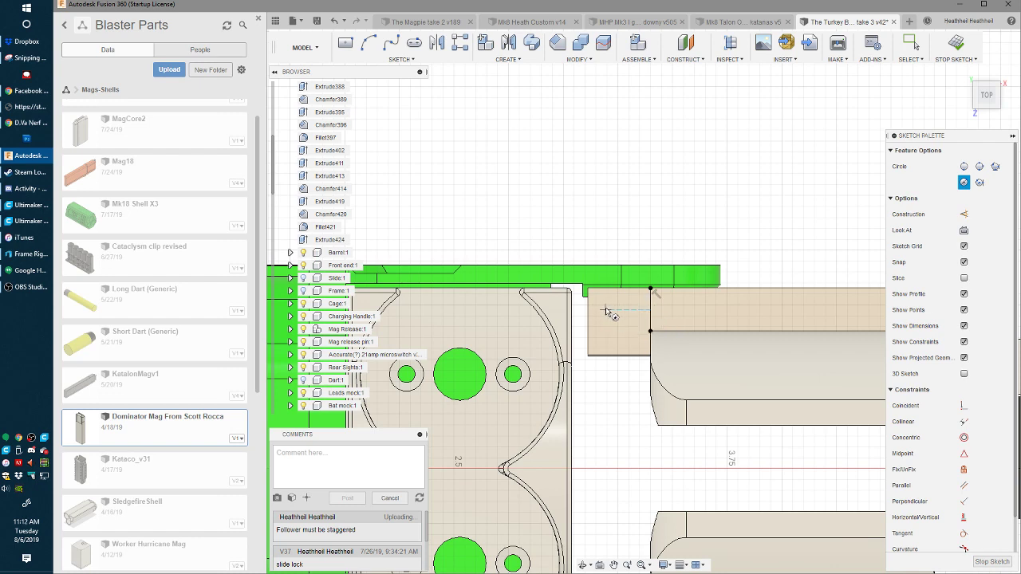
{"action": "left_click", "coordinate": [606, 310]}
{"action": "type", "text": ".1"}
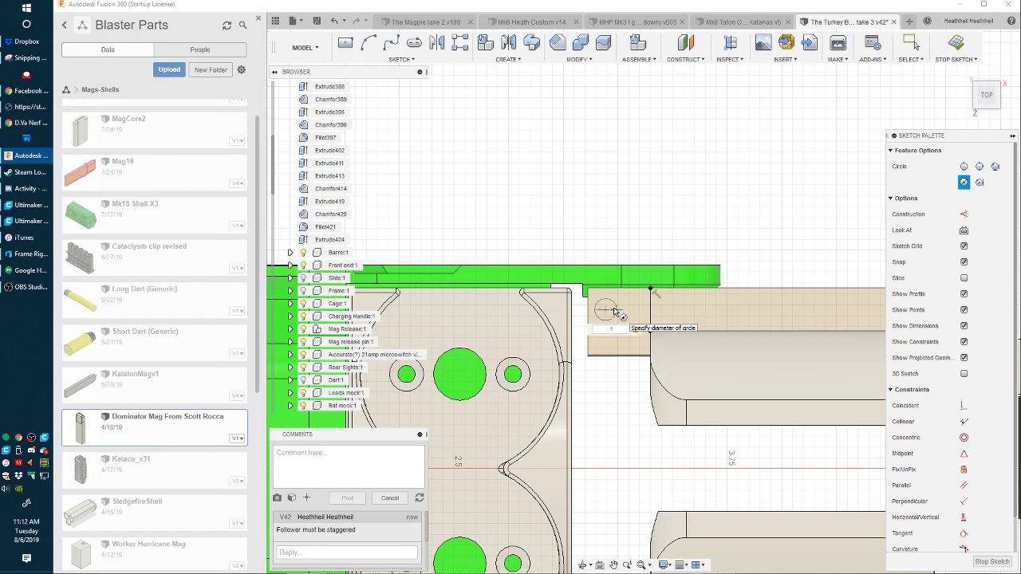
{"action": "key", "text": "Return"}
- Show the Frame and cut the circle downward through the flange into the Frame as a screw hole
{"action": "middle_click_drag", "start_coordinate": [615, 311], "coordinate": [582, 279], "text": "shift"}
{"action": "key", "text": "e"}
{"action": "left_click", "coordinate": [691, 324]}
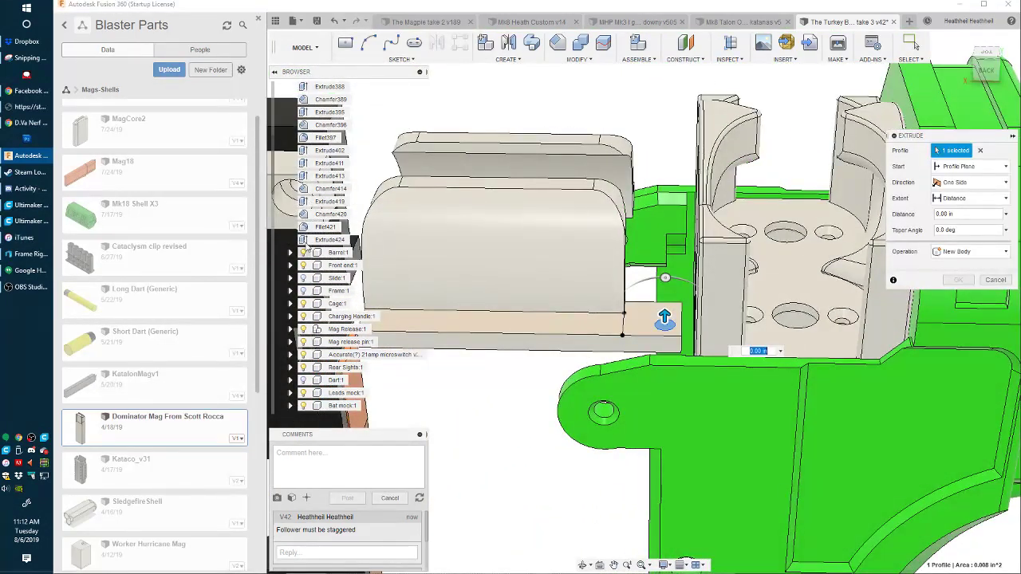
{"action": "left_click", "coordinate": [304, 290]}
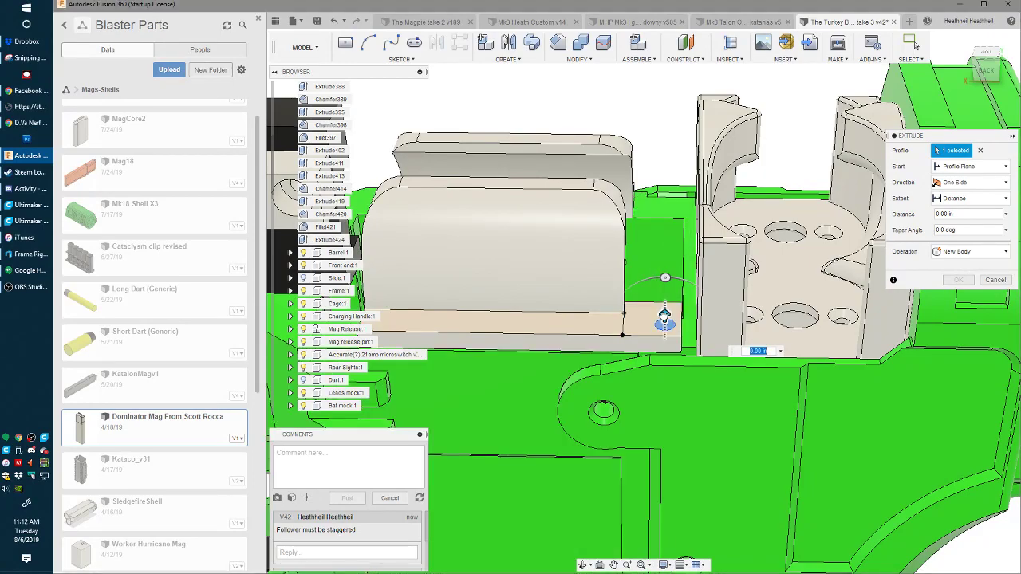
{"action": "left_click_drag", "start_coordinate": [664, 319], "coordinate": [667, 379]}
{"action": "middle_click_drag", "start_coordinate": [615, 313], "coordinate": [526, 375], "text": "shift"}
{"action": "middle_click_drag", "start_coordinate": [553, 263], "coordinate": [414, 320], "text": "shift"}
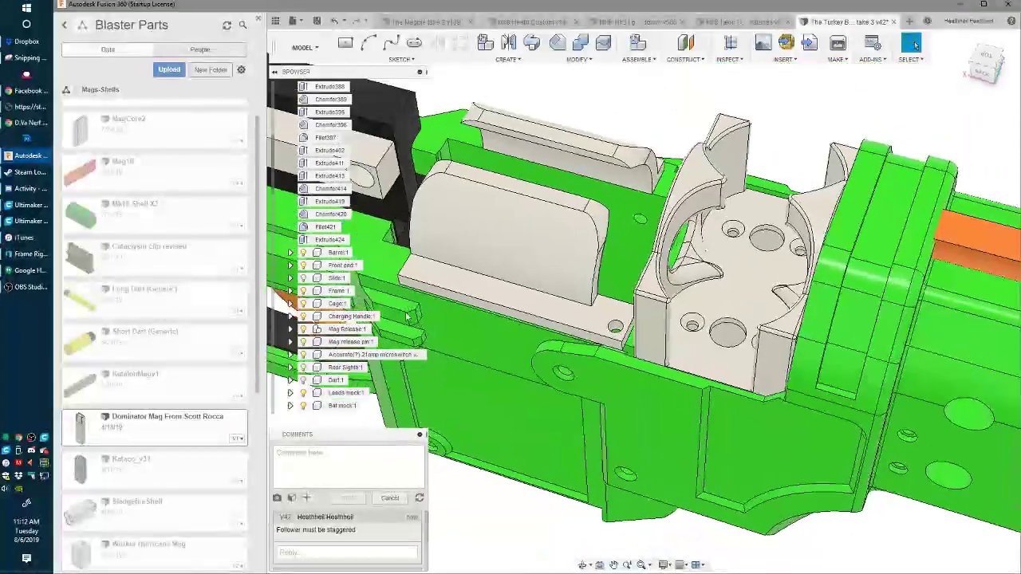
- Extrude the flange's Cage-facing end face until it meets the Cage
{"action": "scroll", "coordinate": [598, 275], "scroll_direction": "up", "scroll_amount": 4}
{"action": "left_click", "coordinate": [645, 341]}
{"action": "middle_click_drag", "start_coordinate": [654, 342], "coordinate": [657, 346], "text": "shift"}
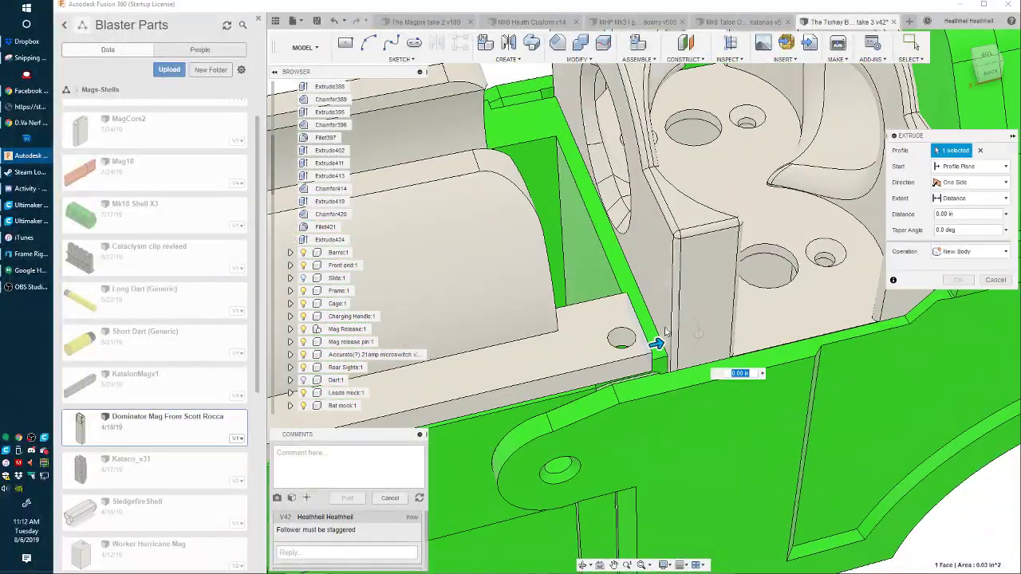
{"action": "scroll", "coordinate": [583, 261], "scroll_direction": "down", "scroll_amount": 5}
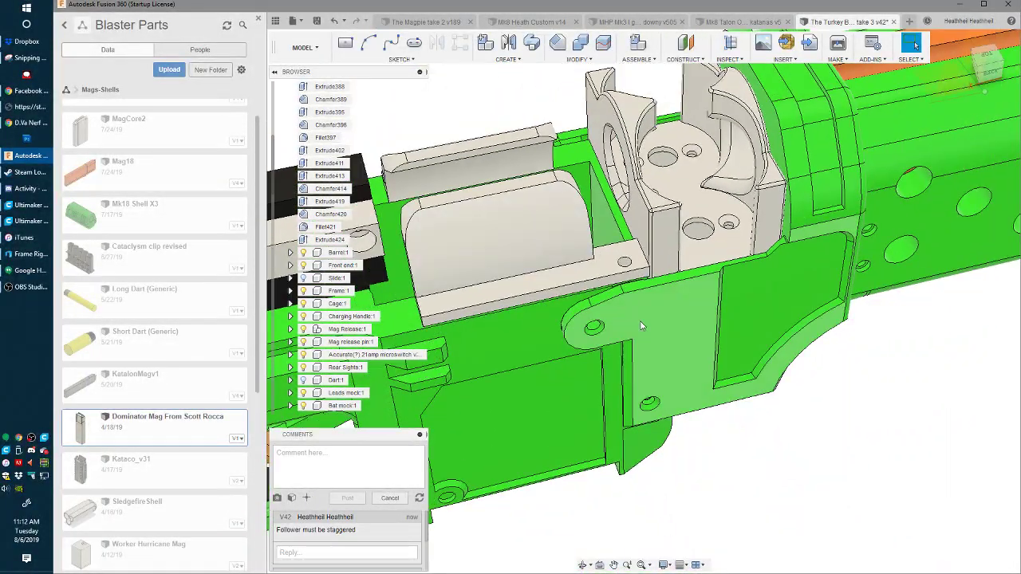
- Sketch a second 0.10 in diameter circle near the flange's other end, in line with the existing hole
{"action": "middle_click_drag", "start_coordinate": [497, 274], "coordinate": [634, 284], "text": "shift"}
{"action": "left_click", "coordinate": [634, 284]}
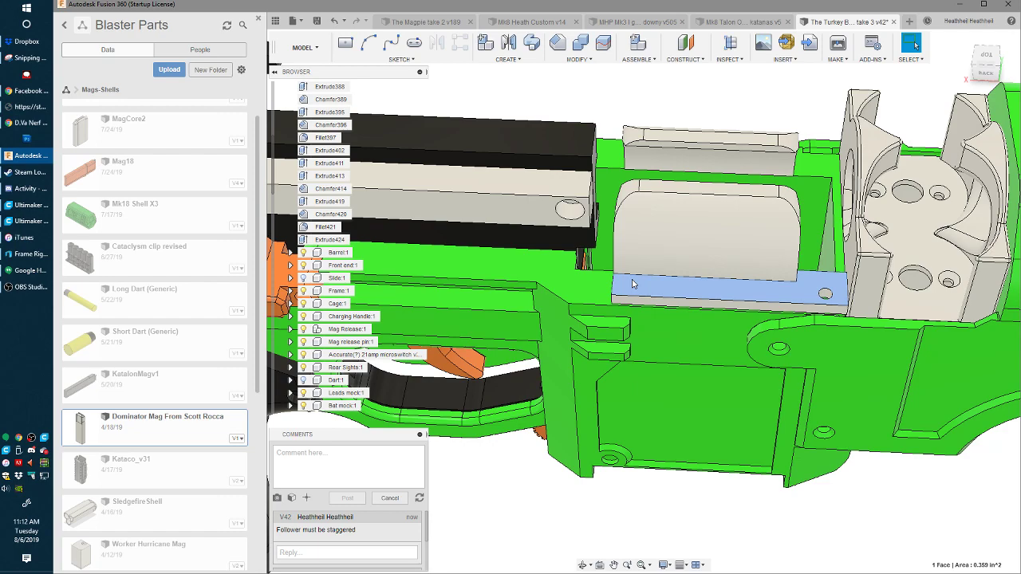
{"action": "middle_click_drag", "start_coordinate": [632, 284], "coordinate": [630, 321], "text": "shift"}
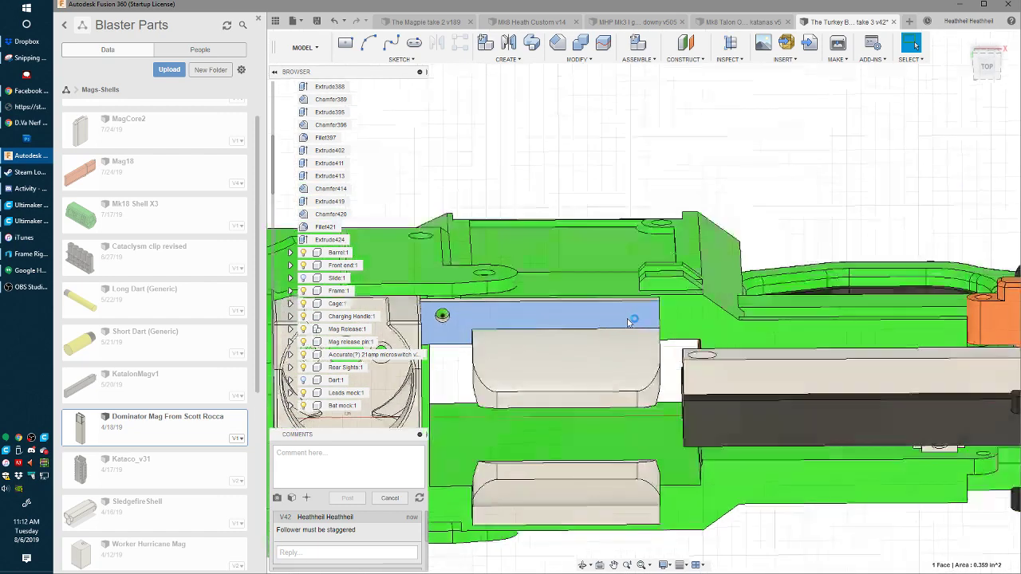
{"action": "key", "text": "c"}
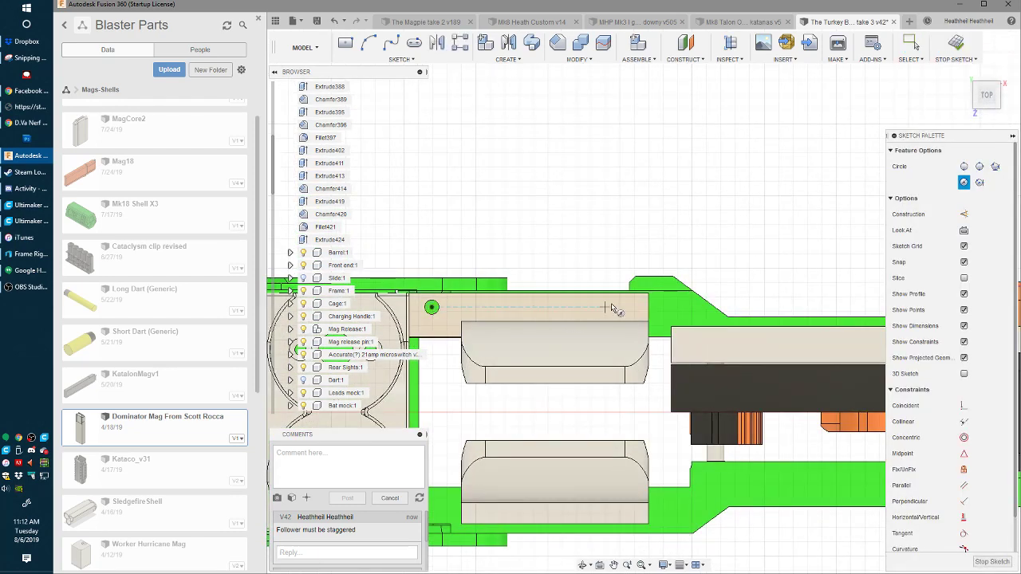
{"action": "left_click", "coordinate": [632, 308]}
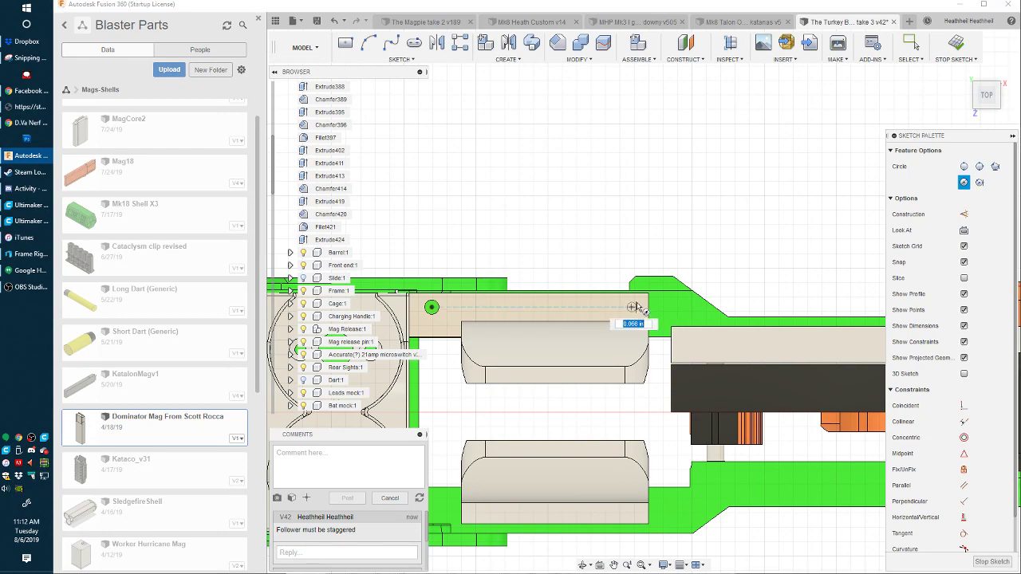
{"action": "left_click", "coordinate": [635, 308]}
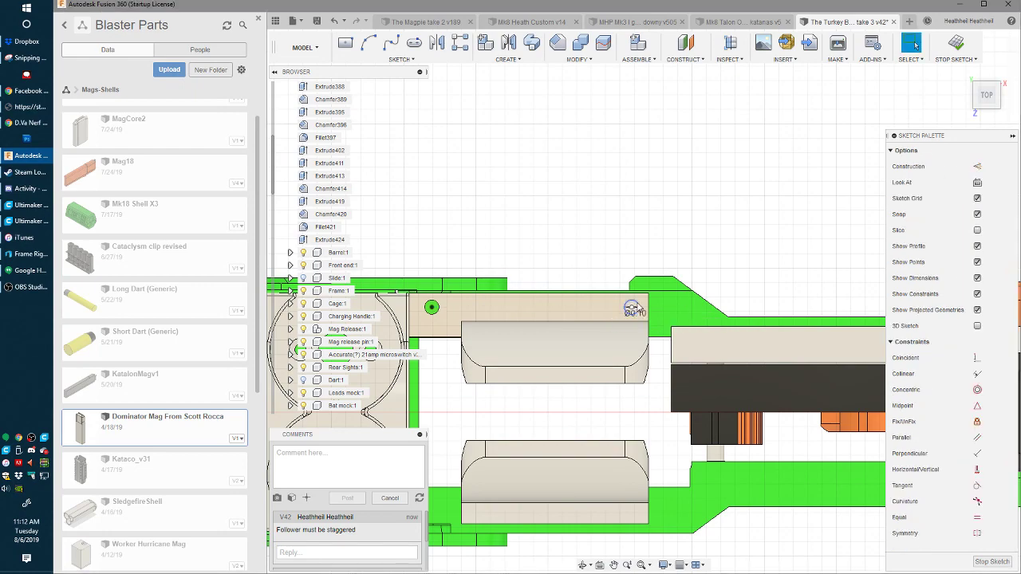
- Cut the second circle downward through the flange into the Frame
{"action": "key", "text": "e"}
{"action": "left_click", "coordinate": [629, 285]}
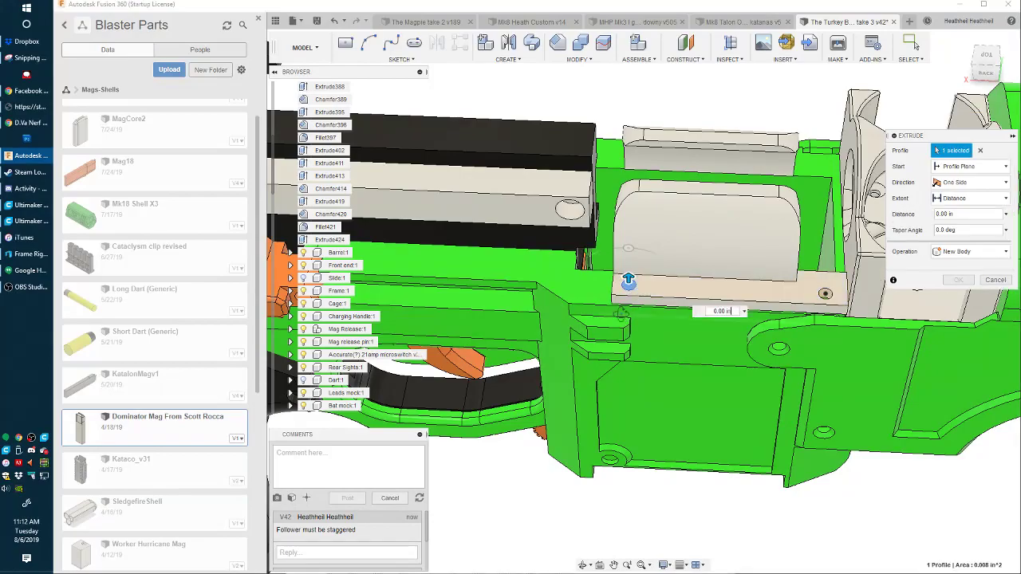
{"action": "left_click_drag", "start_coordinate": [620, 262], "coordinate": [619, 351]}
- Hide the opposite feed lip, which has no base flange or screw holes
{"action": "middle_click_drag", "start_coordinate": [620, 351], "coordinate": [542, 355], "text": "shift"}
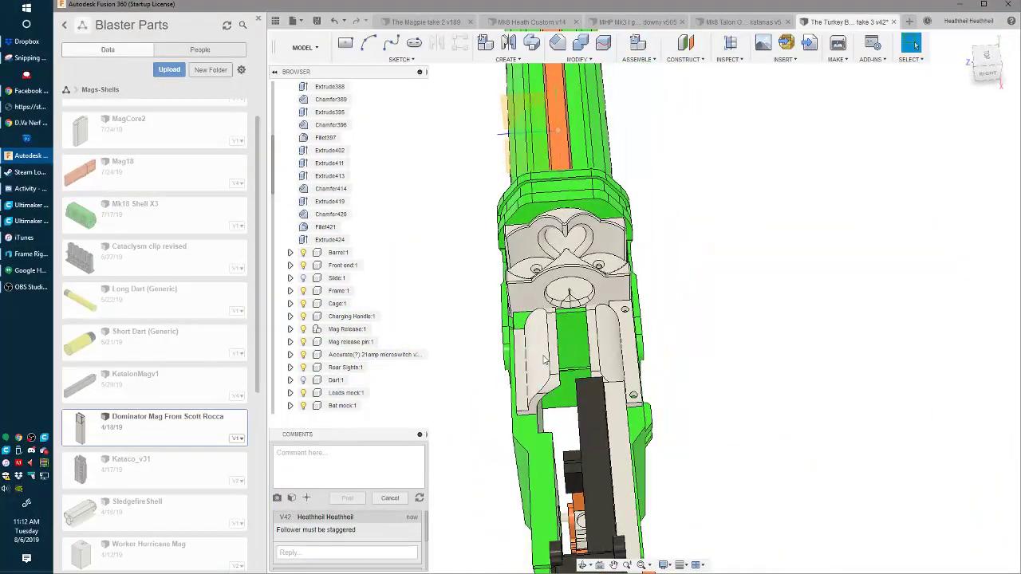
{"action": "left_click", "coordinate": [542, 358]}
{"action": "key", "text": "v"}
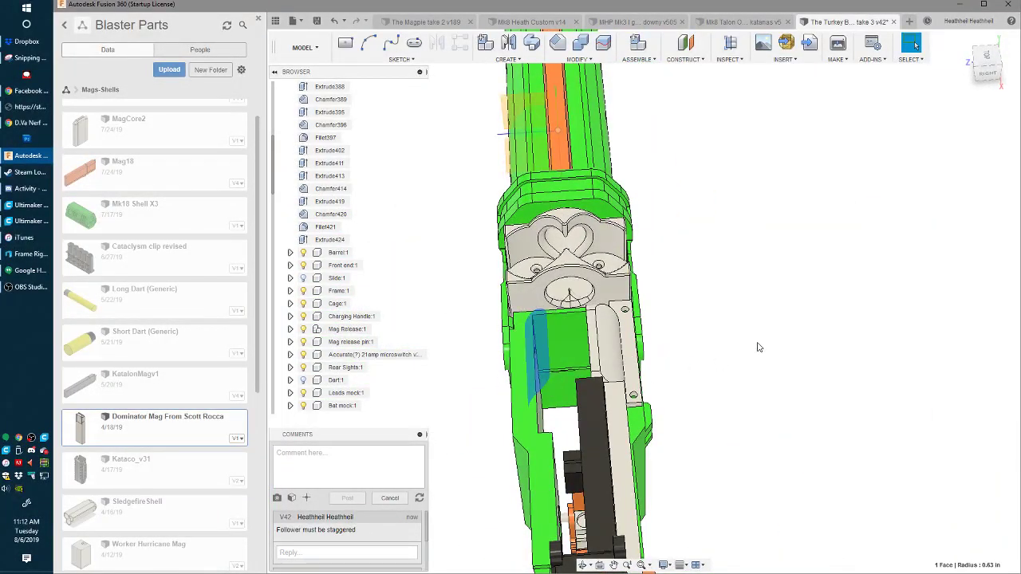
{"action": "left_click", "coordinate": [758, 348]}
- Examine the remaining flanged lip and the open magazine well within the whole blaster from several angles
{"action": "middle_click_drag", "start_coordinate": [677, 329], "coordinate": [723, 306], "text": "shift"}
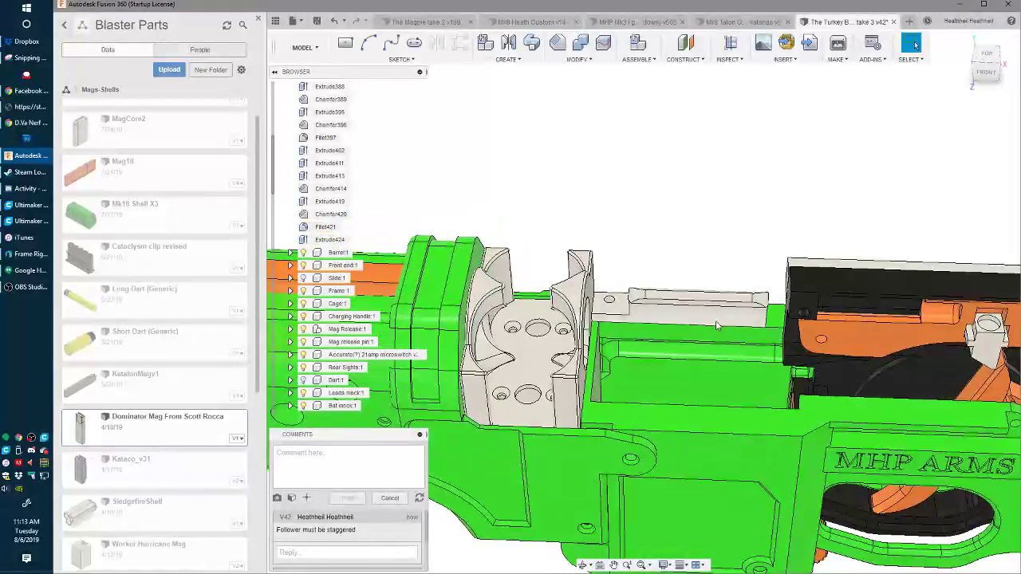
{"action": "scroll", "coordinate": [716, 325], "scroll_direction": "down", "scroll_amount": 2}
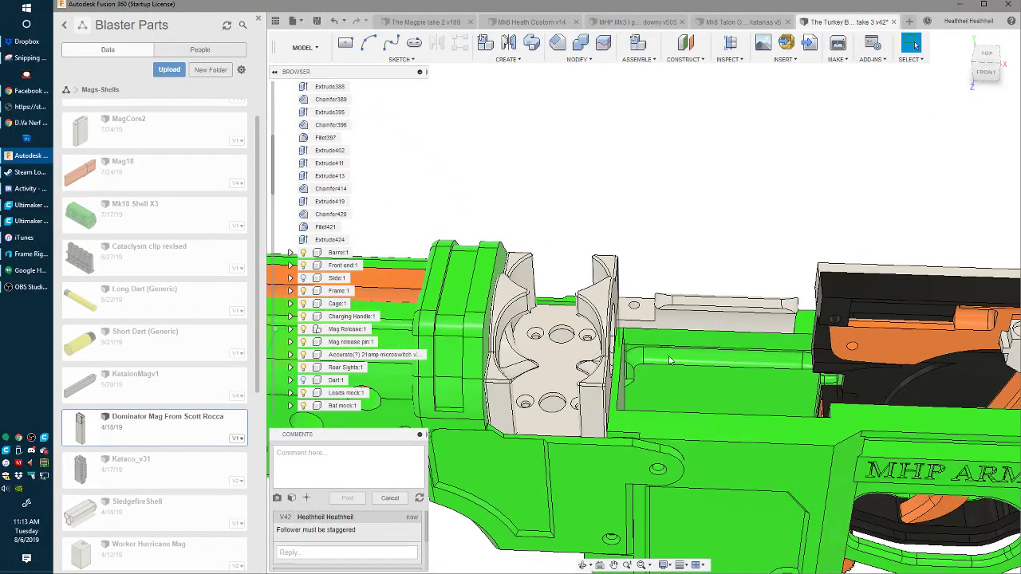
{"action": "middle_click_drag", "start_coordinate": [678, 358], "coordinate": [501, 174], "text": "shift"}
{"action": "scroll", "coordinate": [500, 173], "scroll_direction": "up", "scroll_amount": 8}
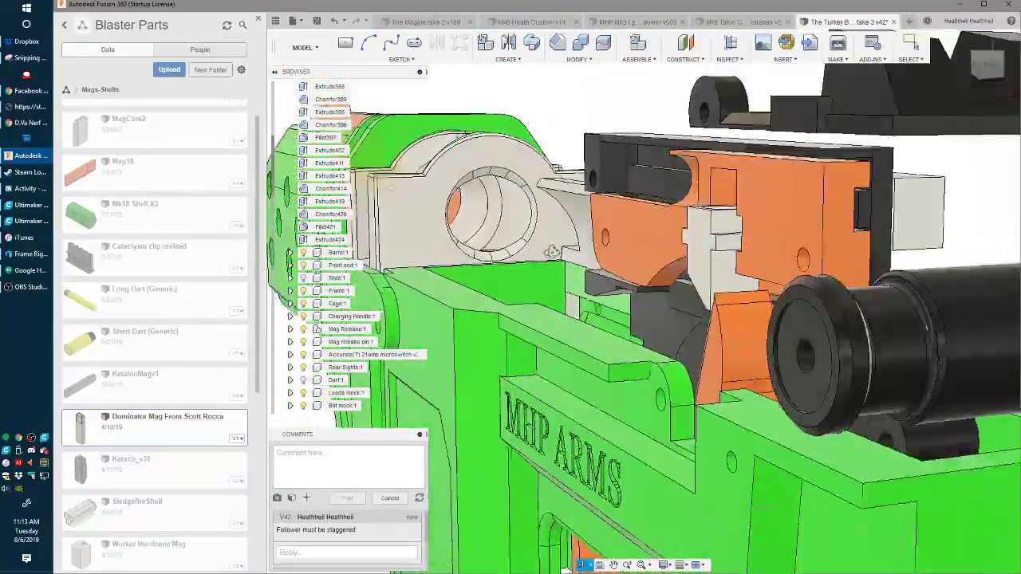
{"action": "middle_click_drag", "start_coordinate": [552, 252], "coordinate": [593, 283], "text": "shift"}
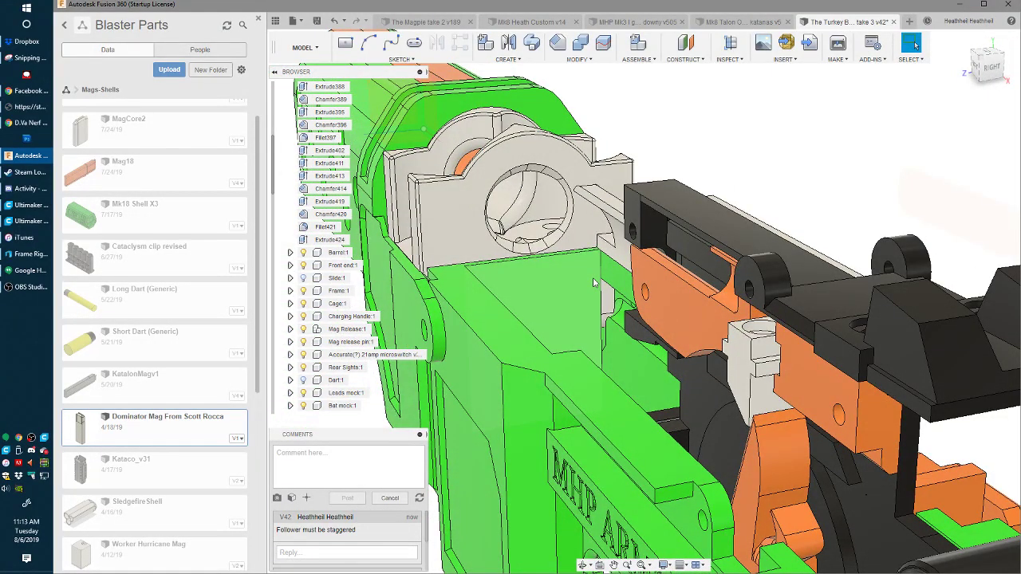
{"action": "scroll", "coordinate": [594, 282], "scroll_direction": "down", "scroll_amount": 5}
{"action": "middle_click_drag", "start_coordinate": [594, 282], "coordinate": [642, 340], "text": "shift"}
{"action": "scroll", "coordinate": [705, 330], "scroll_direction": "down", "scroll_amount": 3}
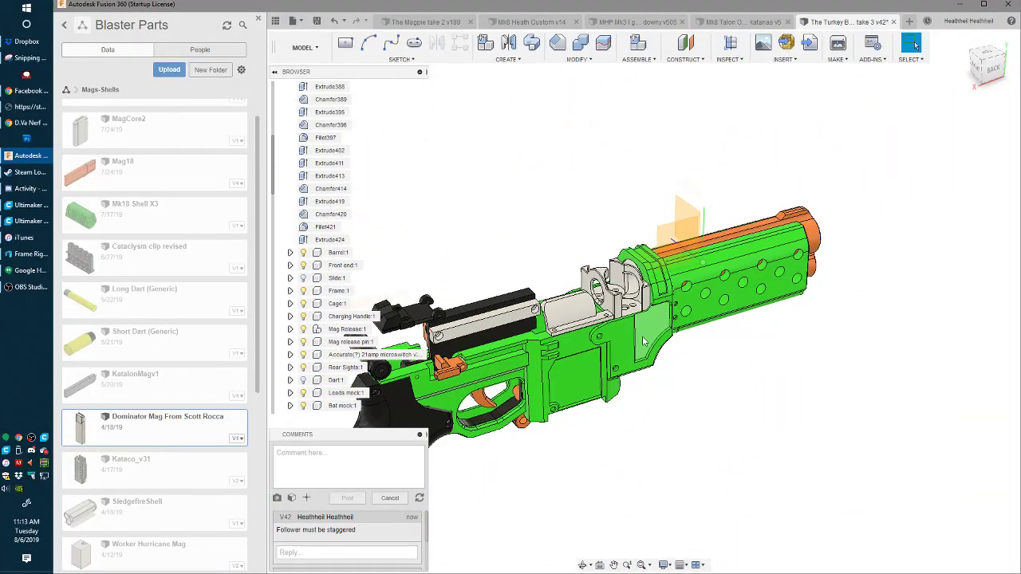
- Sketch a circle around the mag release's pivot hole, concentric with it, on the outer face
{"action": "mouse_move", "coordinate": [642, 335]}
{"action": "middle_mouse_down", "text": "shift"}
{"action": "mouse_move", "coordinate": [699, 289]}
{"action": "mouse_move", "coordinate": [700, 130]}
{"action": "mouse_move", "coordinate": [672, 292]}
{"action": "mouse_move", "coordinate": [758, 346]}
{"action": "mouse_move", "coordinate": [800, 341]}
{"action": "mouse_move", "coordinate": [748, 344]}
{"action": "mouse_move", "coordinate": [642, 324]}
{"action": "middle_mouse_up", "text": "shift"}
{"action": "scroll", "coordinate": [576, 408], "scroll_direction": "up", "scroll_amount": 5}
{"action": "scroll", "coordinate": [571, 413], "scroll_direction": "up", "scroll_amount": 3}
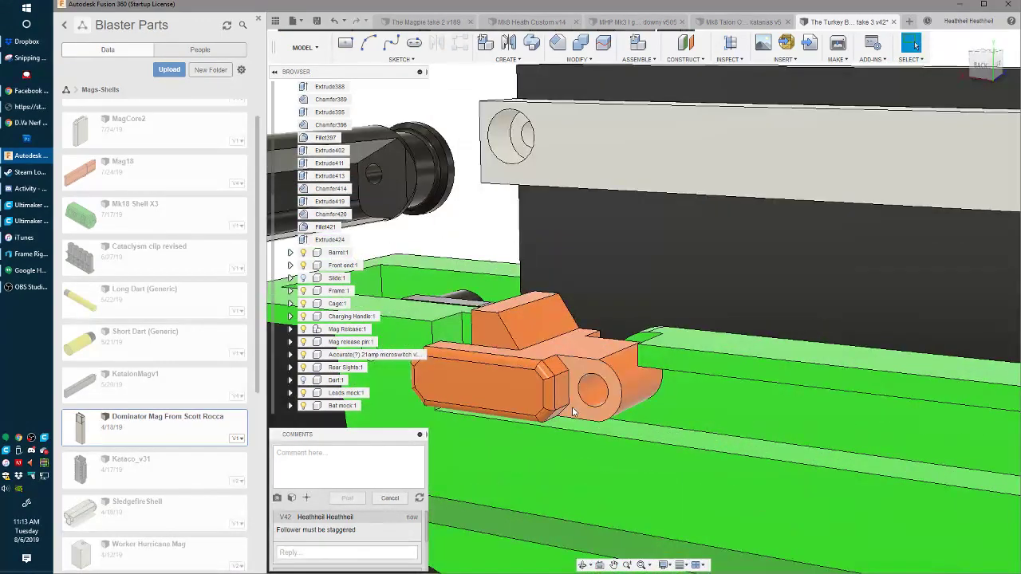
{"action": "key", "text": "c"}
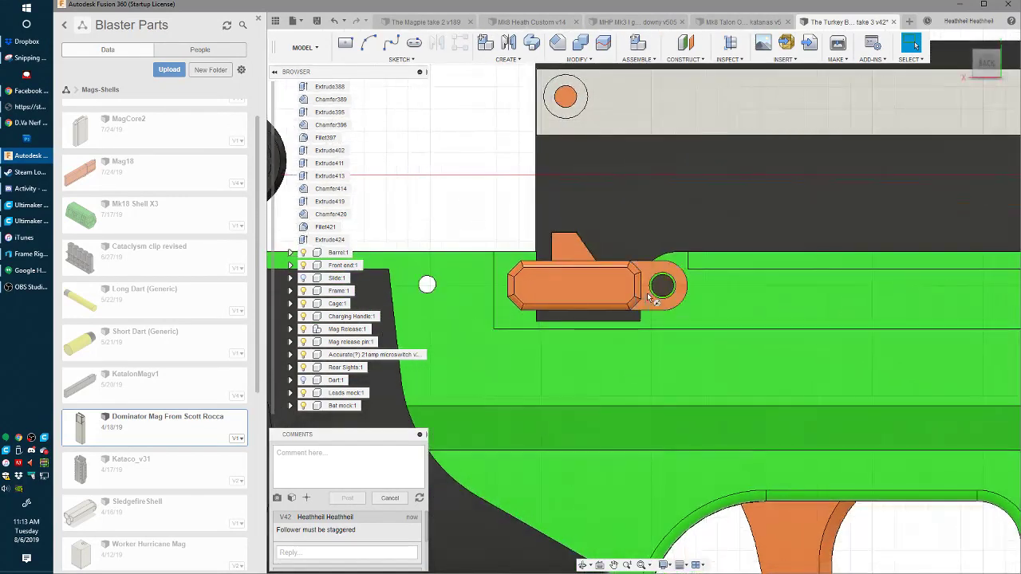
{"action": "left_click", "coordinate": [662, 286]}
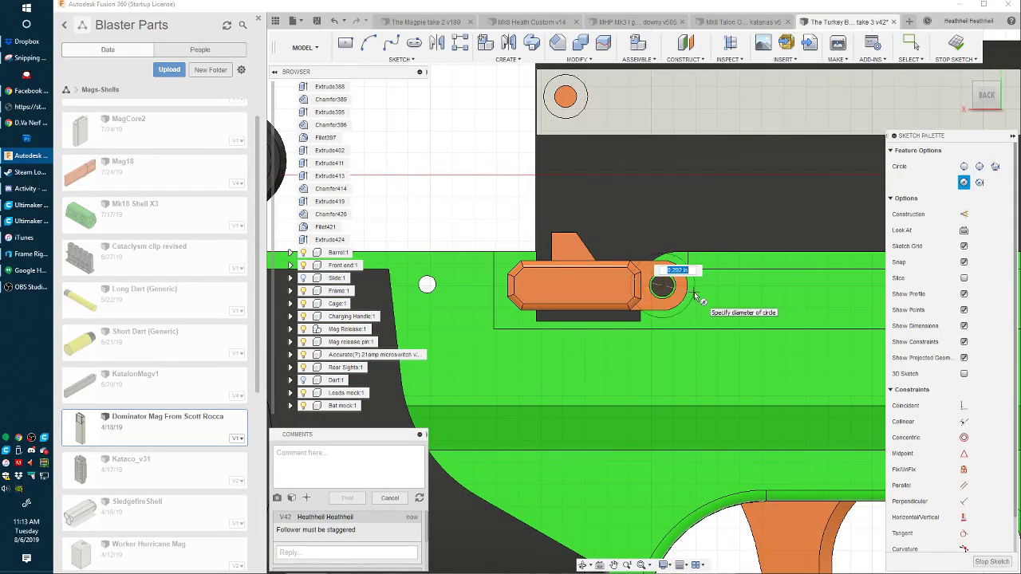
{"action": "left_click", "coordinate": [695, 296]}
- Cut the ring between the pivot hole and the sketched circle inward as a counterbore in the mag release
{"action": "key", "text": "e"}
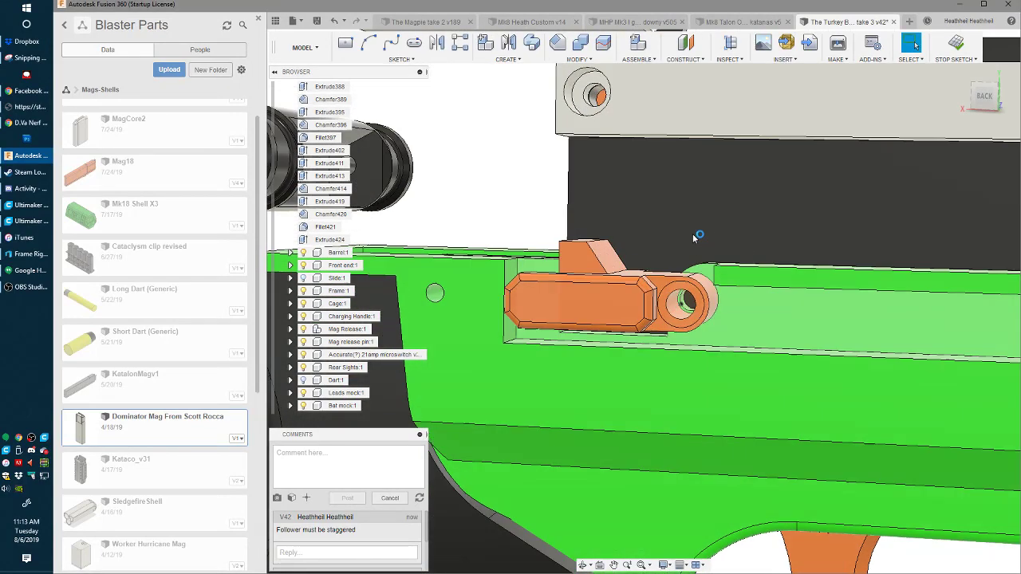
{"action": "left_click", "coordinate": [608, 387]}
{"action": "middle_click_drag", "start_coordinate": [583, 392], "coordinate": [636, 364], "text": "shift"}
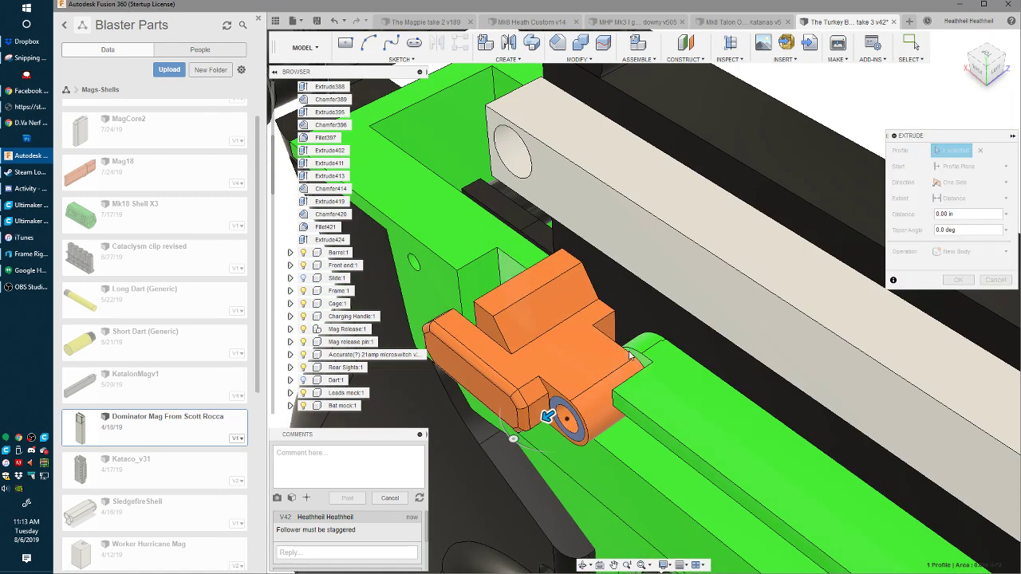
{"action": "left_click_drag", "start_coordinate": [549, 416], "coordinate": [598, 378]}
{"action": "key", "text": "Return"}
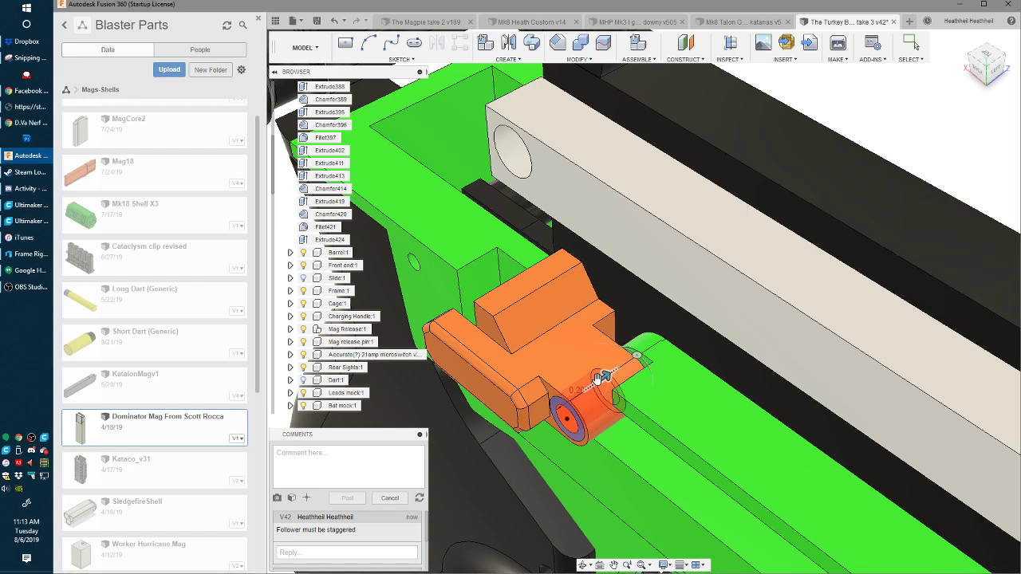
- Sketch a concentric circle slightly larger than the mag release's rounded pivot end
{"action": "middle_click_drag", "start_coordinate": [647, 335], "coordinate": [626, 351], "text": "shift"}
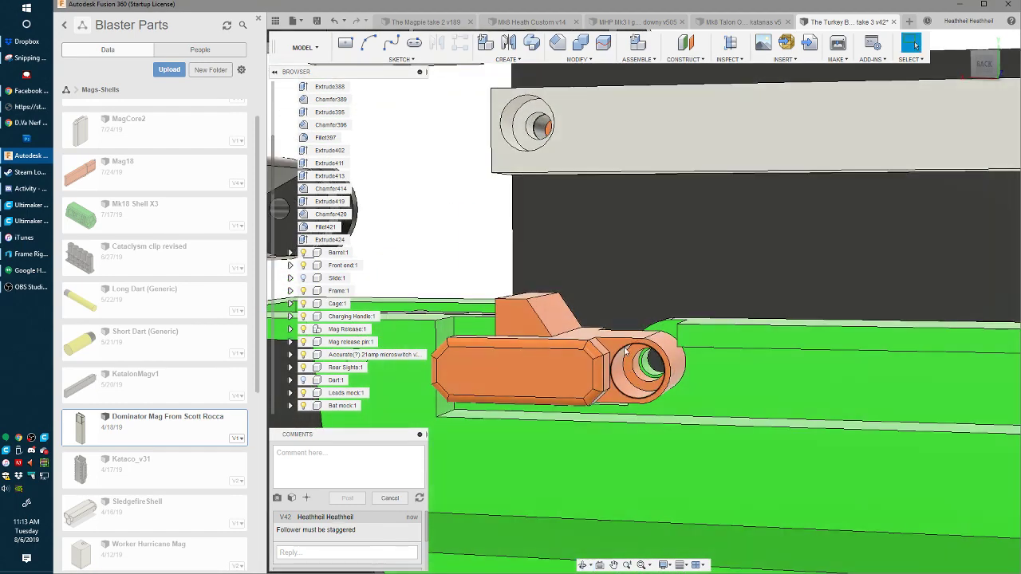
{"action": "key", "text": "c"}
{"action": "left_click", "coordinate": [625, 345]}
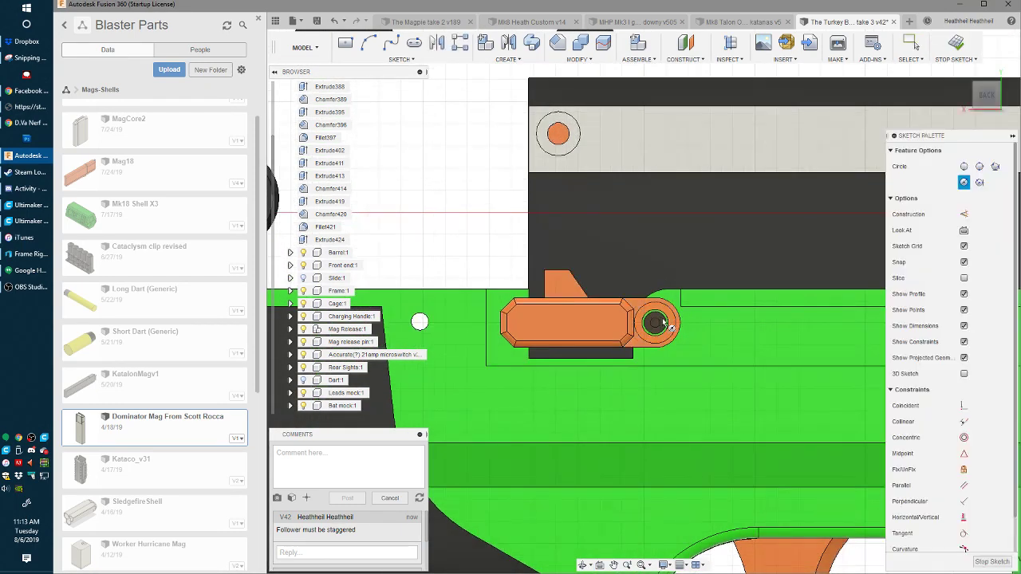
{"action": "left_click", "coordinate": [656, 322]}
{"action": "left_click", "coordinate": [682, 308]}
- Hide the Frame and cut the outer ring 0.317 in deep around the mag release's pivot end
{"action": "key", "text": "e"}
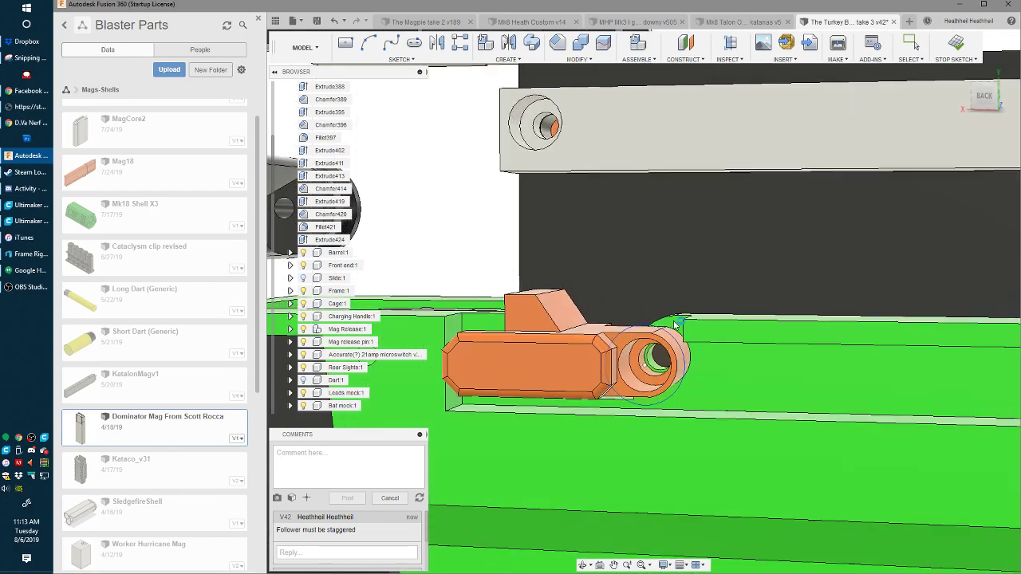
{"action": "left_click", "coordinate": [659, 339]}
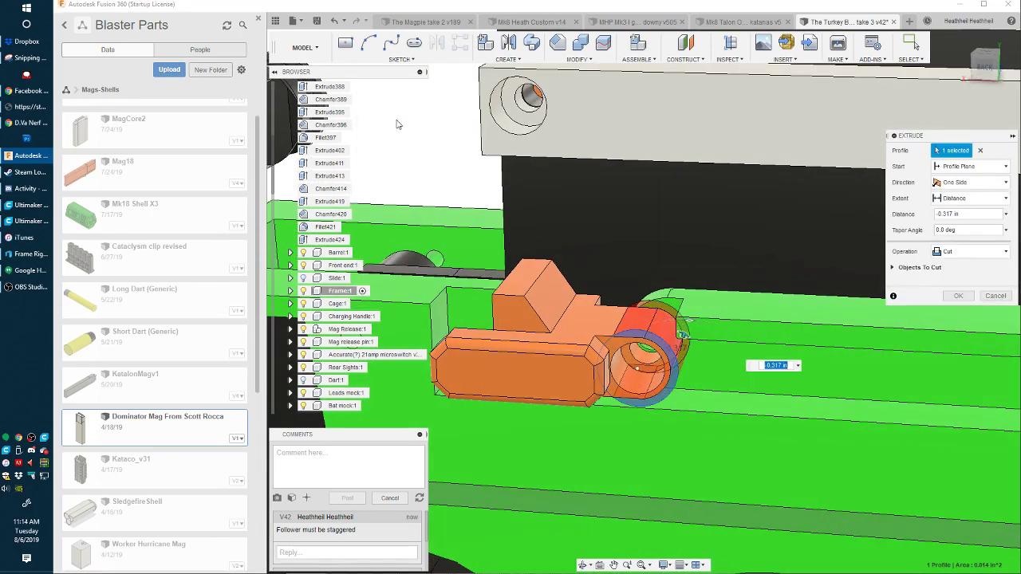
{"action": "key", "text": "Return"}
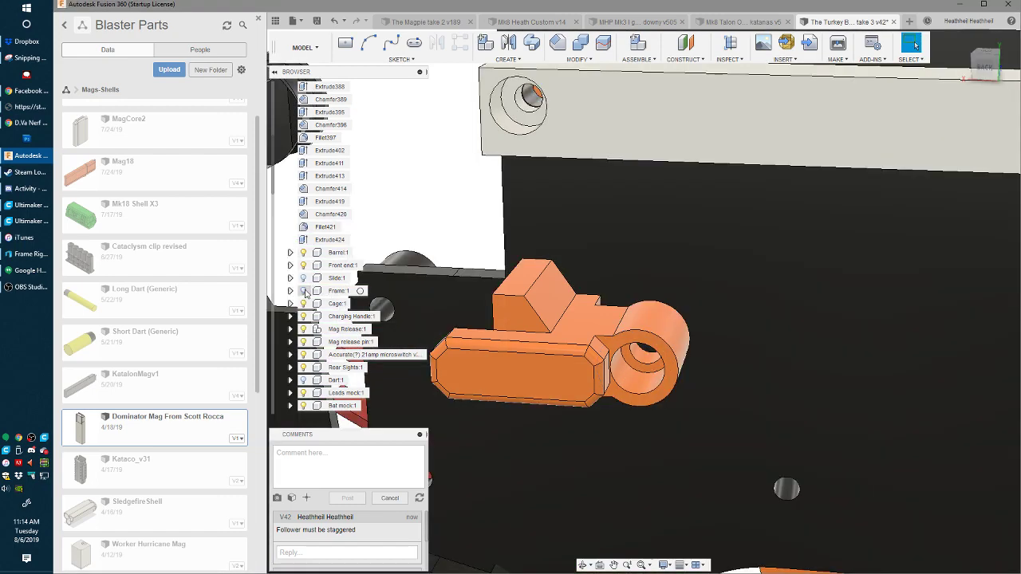
{"action": "middle_click_drag", "start_coordinate": [565, 341], "coordinate": [639, 369], "text": "shift"}
{"action": "key", "text": "f"}
{"action": "left_click", "coordinate": [689, 406]}
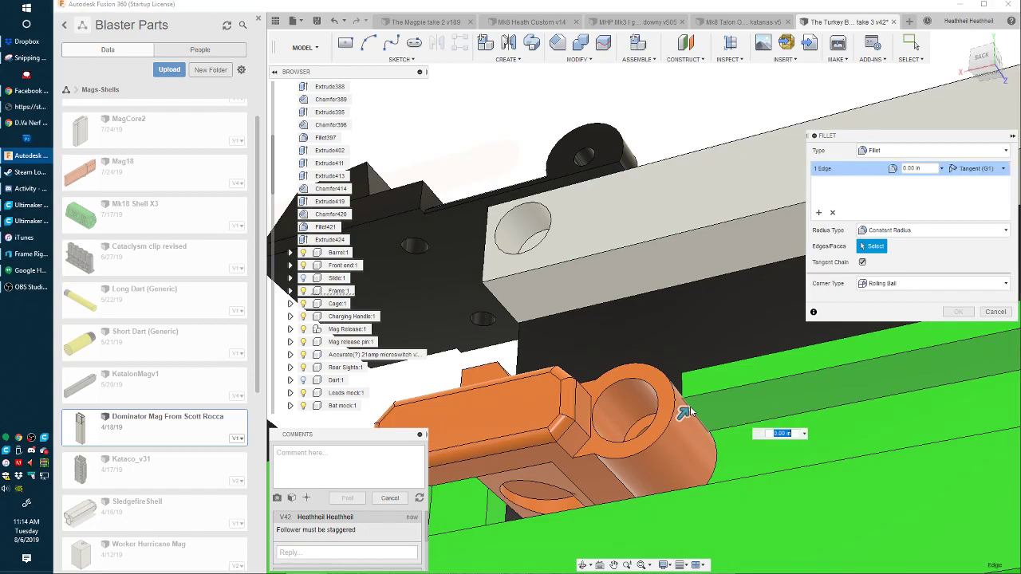
{"action": "key", "text": "Return"}
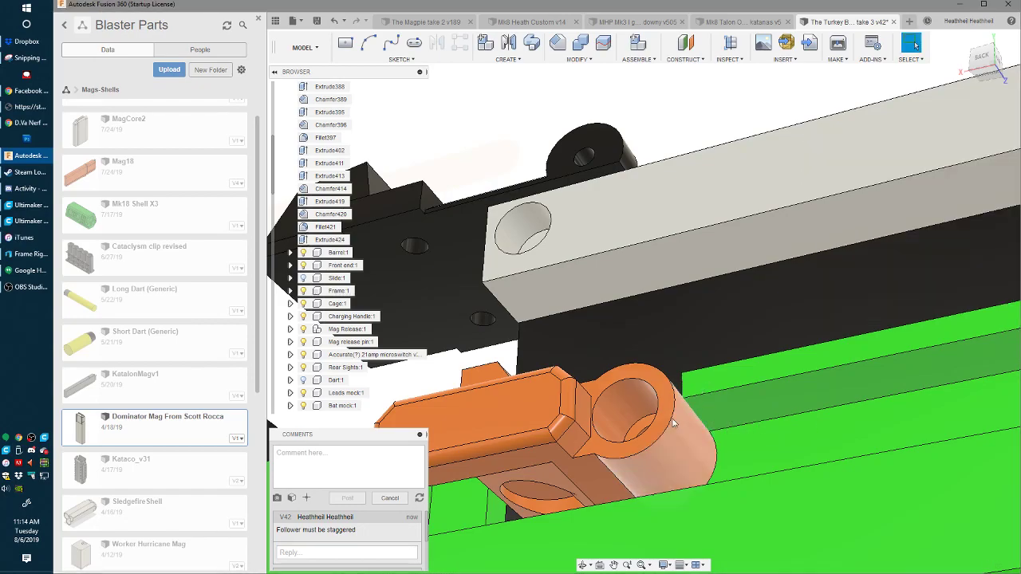
- Undo the recent cuts in and around the mag release's pivot end
{"action": "middle_click_drag", "start_coordinate": [627, 226], "coordinate": [640, 334], "text": "shift"}
{"action": "double_click", "coordinate": [641, 334]}
{"action": "key", "text": "ctrl+z"}
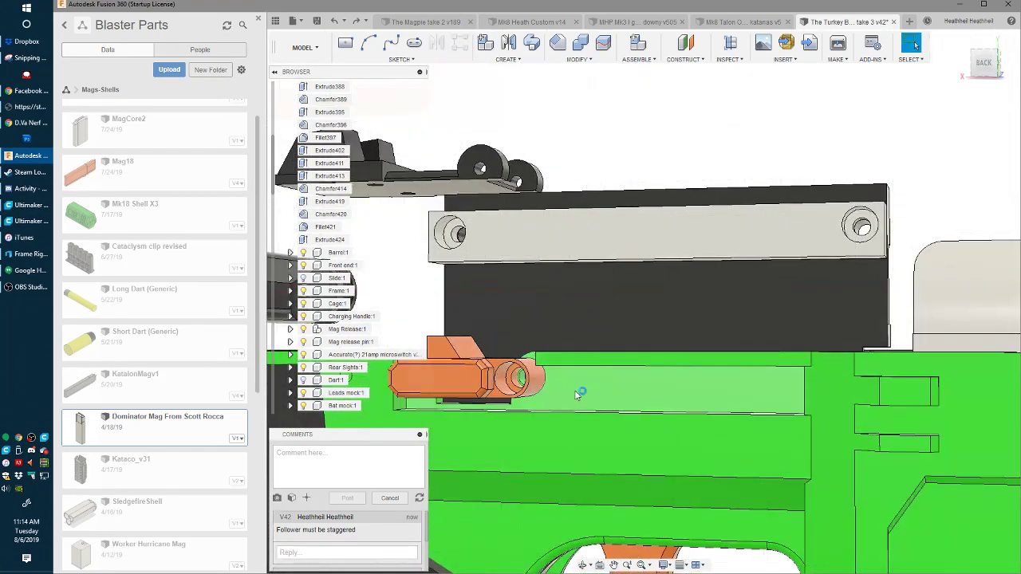
{"action": "middle_click_drag", "start_coordinate": [622, 365], "coordinate": [556, 414], "text": "shift"}
{"action": "scroll", "coordinate": [547, 335], "scroll_direction": "up", "scroll_amount": 10}
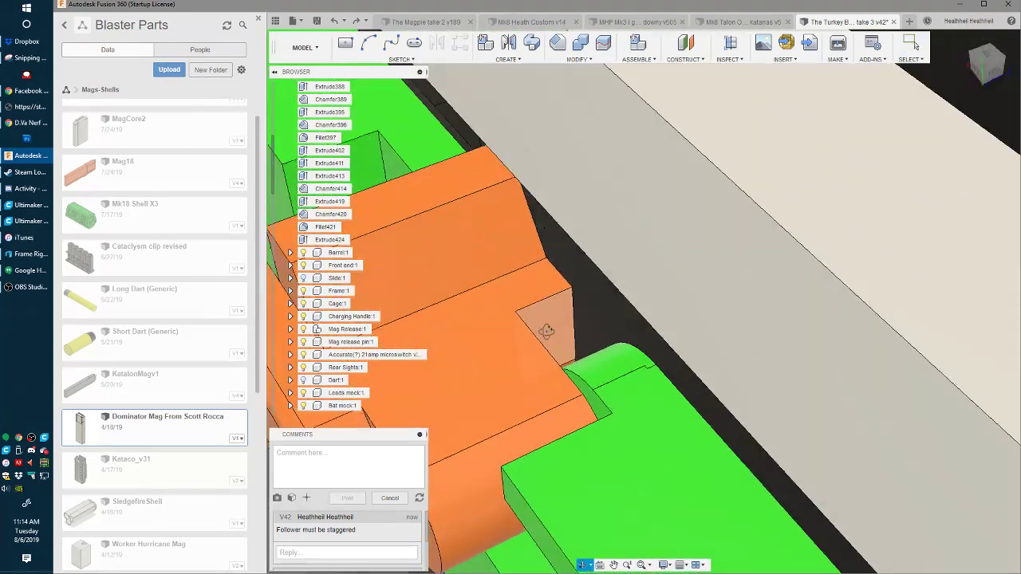
{"action": "scroll", "coordinate": [533, 341], "scroll_direction": "up", "scroll_amount": 6}
{"action": "middle_click_drag", "start_coordinate": [523, 352], "coordinate": [780, 194], "text": "shift"}
{"action": "left_click", "coordinate": [530, 347]}
{"action": "scroll", "coordinate": [531, 347], "scroll_direction": "down", "scroll_amount": 8}
{"action": "scroll", "coordinate": [535, 387], "scroll_direction": "down", "scroll_amount": 3}
{"action": "left_click", "coordinate": [674, 222], "text": "ctrl"}
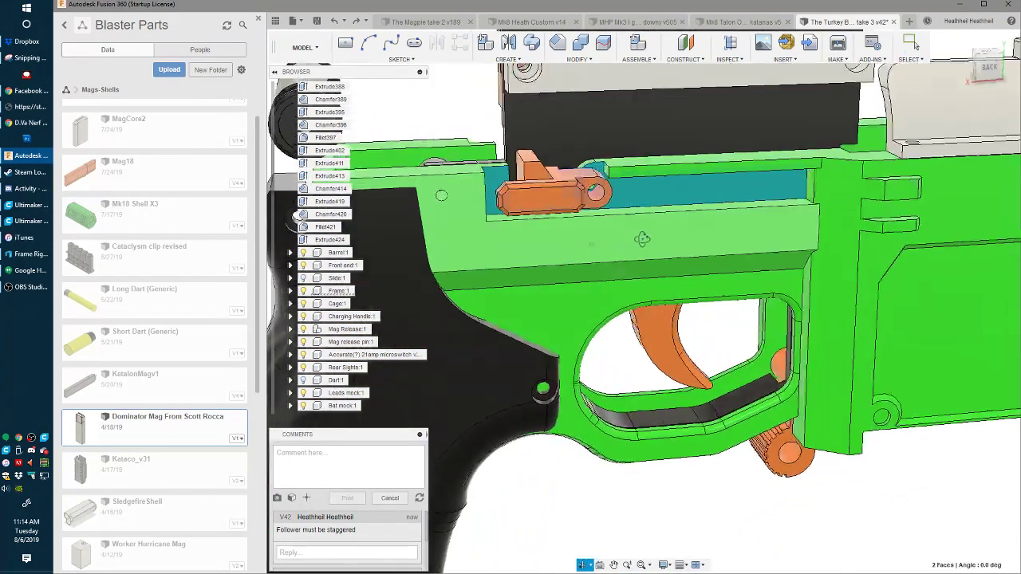
{"action": "middle_click_drag", "start_coordinate": [674, 222], "coordinate": [575, 242], "text": "shift"}
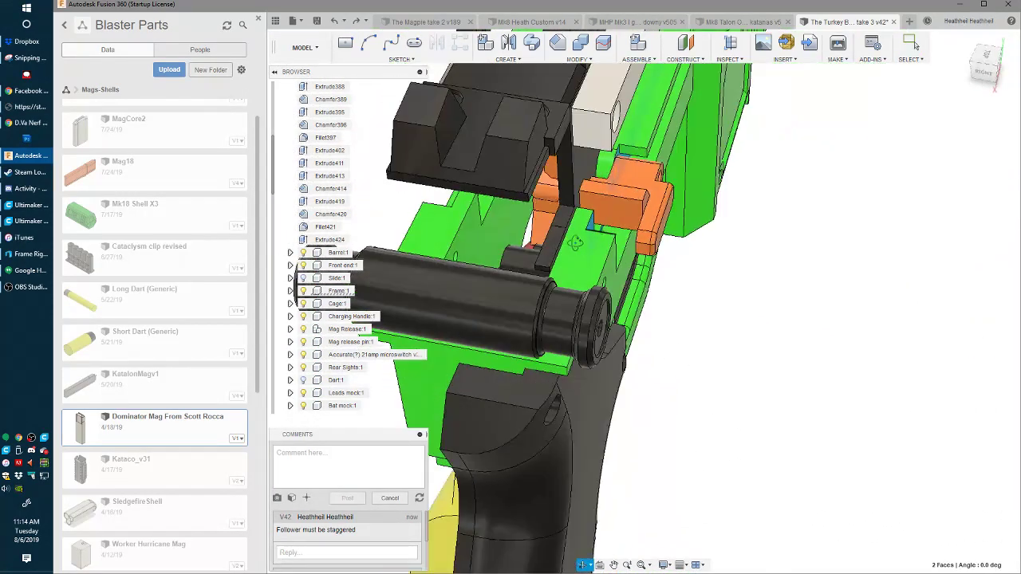
{"action": "key", "text": "m"}
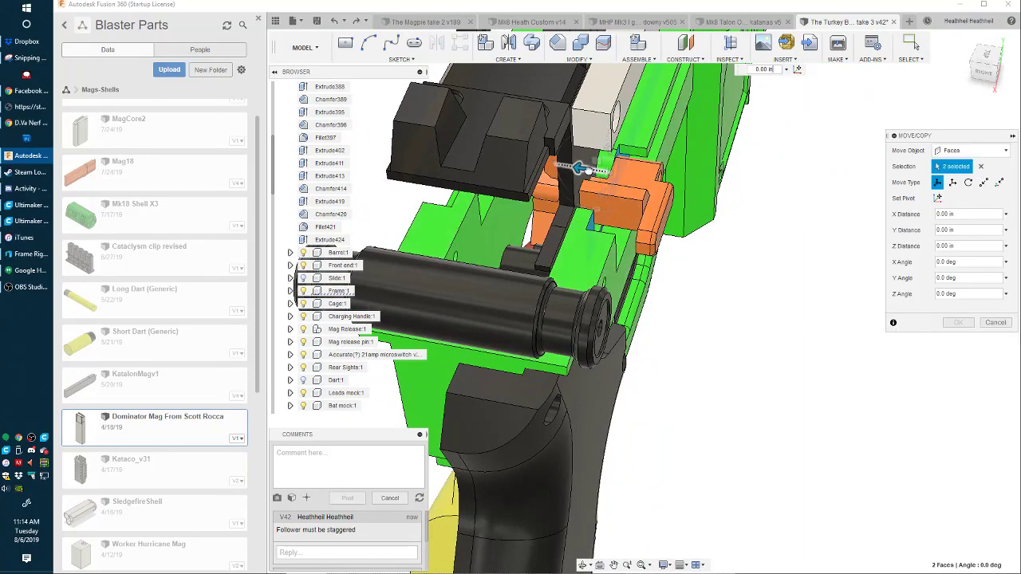
{"action": "left_click_drag", "start_coordinate": [598, 168], "coordinate": [625, 207]}
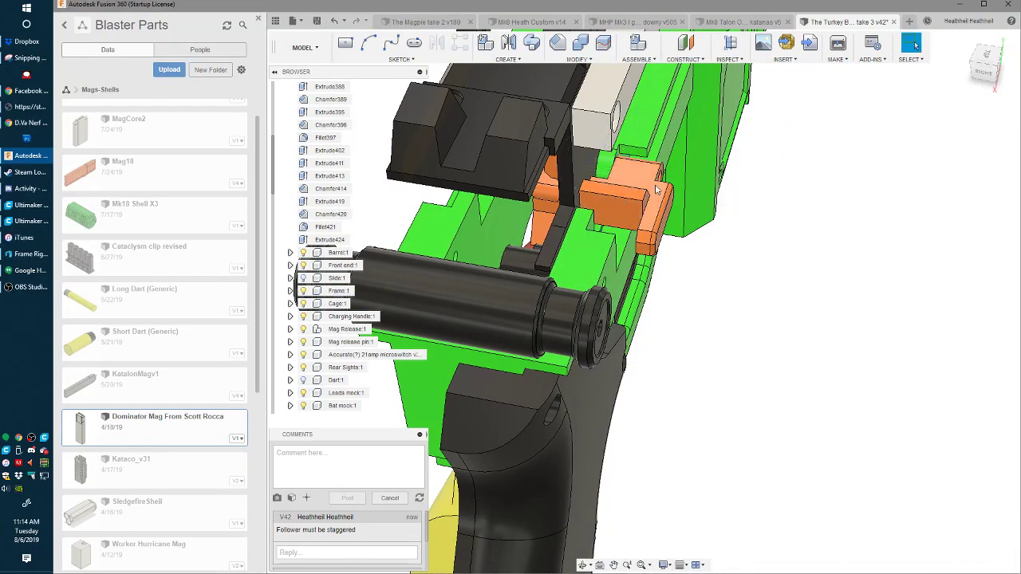
- Extrude the frame's recessed side face behind the mag release outward by 0.199 in - 2 mm, joined to the Frame
{"action": "middle_click_drag", "start_coordinate": [655, 189], "coordinate": [698, 185], "text": "shift"}
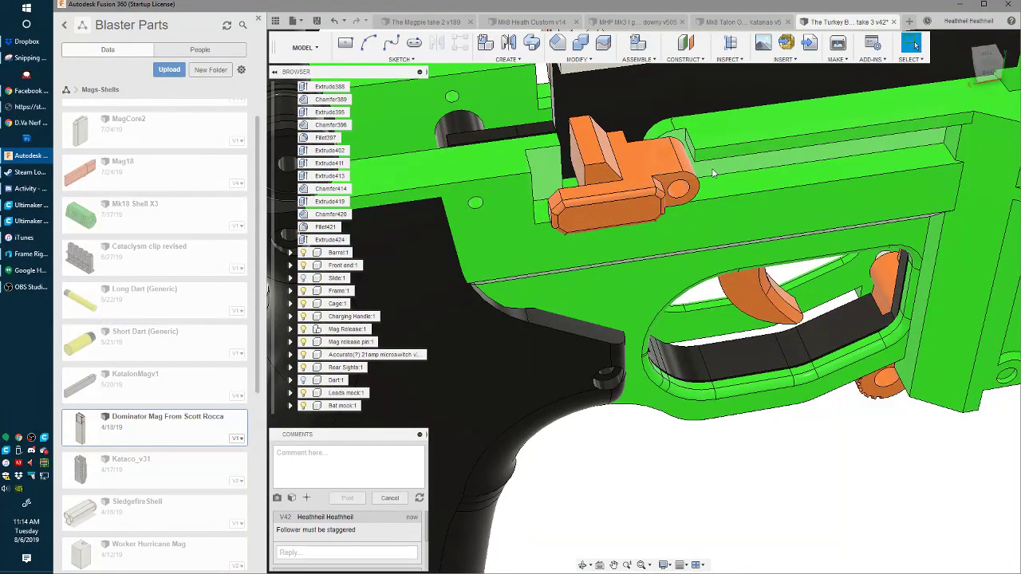
{"action": "left_click", "coordinate": [714, 173]}
{"action": "key", "text": "e"}
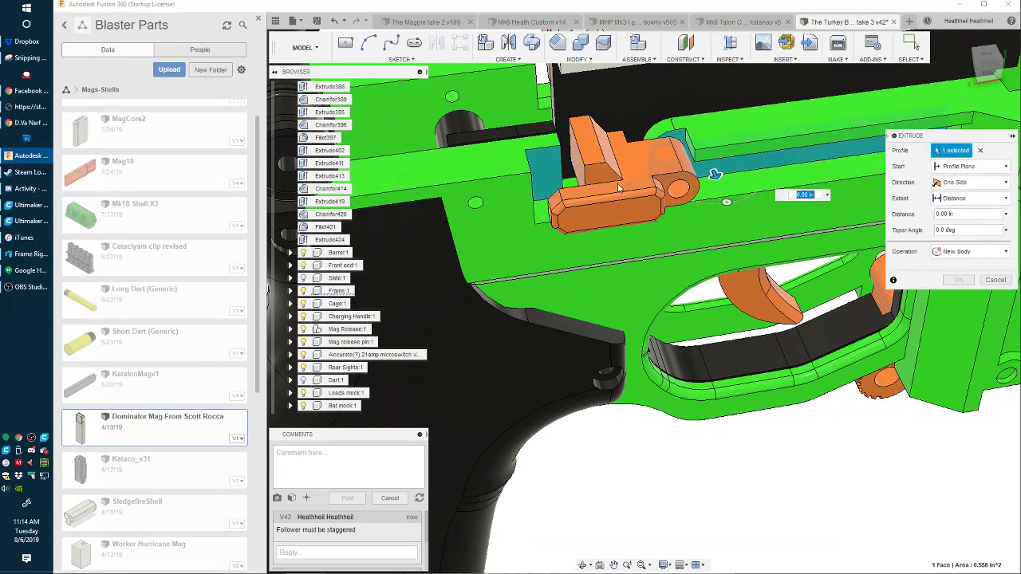
{"action": "left_click_drag", "start_coordinate": [716, 172], "coordinate": [724, 196]}
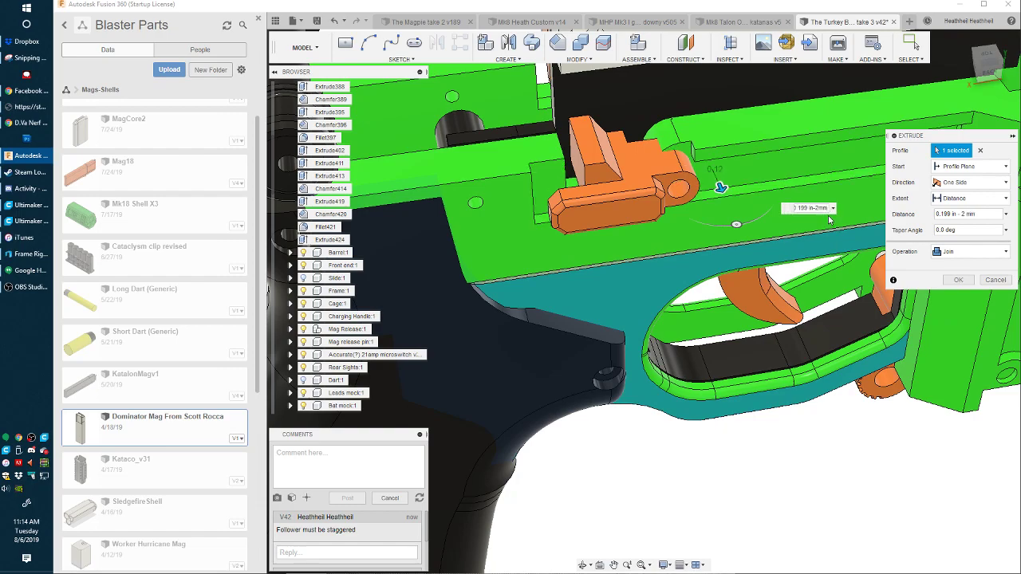
{"action": "key", "text": "Return"}
- Extrude the matching recessed face on the frame's MHP ARMS side outward by 0.12 in, joined to the Frame
{"action": "scroll", "coordinate": [648, 170], "scroll_direction": "down", "scroll_amount": 4}
{"action": "middle_click_drag", "start_coordinate": [632, 169], "coordinate": [530, 209], "text": "shift"}
{"action": "key", "text": "e"}
{"action": "left_click", "coordinate": [504, 213]}
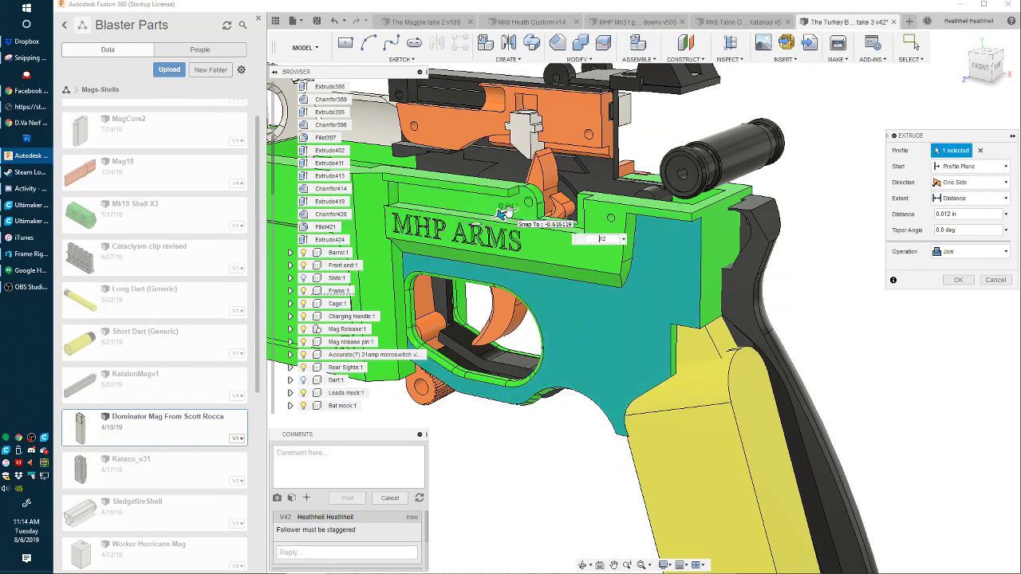
{"action": "key", "text": "Return"}
- Move the mag release's small inner step face beside the frame's rounded pivot lug by -0.12 in along Z
{"action": "middle_click_drag", "start_coordinate": [495, 216], "coordinate": [397, 140], "text": "shift"}
{"action": "scroll", "coordinate": [513, 168], "scroll_direction": "up", "scroll_amount": 4}
{"action": "middle_click_drag", "start_coordinate": [512, 167], "coordinate": [357, 294], "text": "shift"}
{"action": "scroll", "coordinate": [486, 167], "scroll_direction": "up", "scroll_amount": 3}
{"action": "middle_click_drag", "start_coordinate": [488, 165], "coordinate": [522, 146], "text": "shift"}
{"action": "scroll", "coordinate": [522, 146], "scroll_direction": "up", "scroll_amount": 5}
{"action": "left_click", "coordinate": [638, 100]}
{"action": "scroll", "coordinate": [638, 99], "scroll_direction": "down", "scroll_amount": 10}
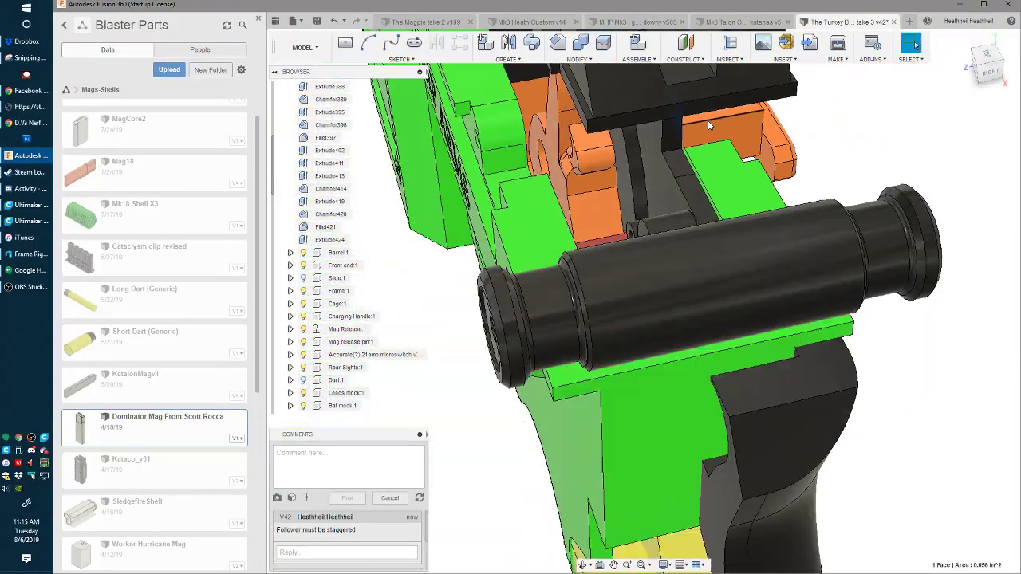
{"action": "middle_click_drag", "start_coordinate": [735, 126], "coordinate": [504, 151], "text": "shift"}
{"action": "middle_click_drag", "start_coordinate": [654, 112], "coordinate": [551, 155], "text": "shift"}
{"action": "scroll", "coordinate": [608, 156], "scroll_direction": "down", "scroll_amount": 5}
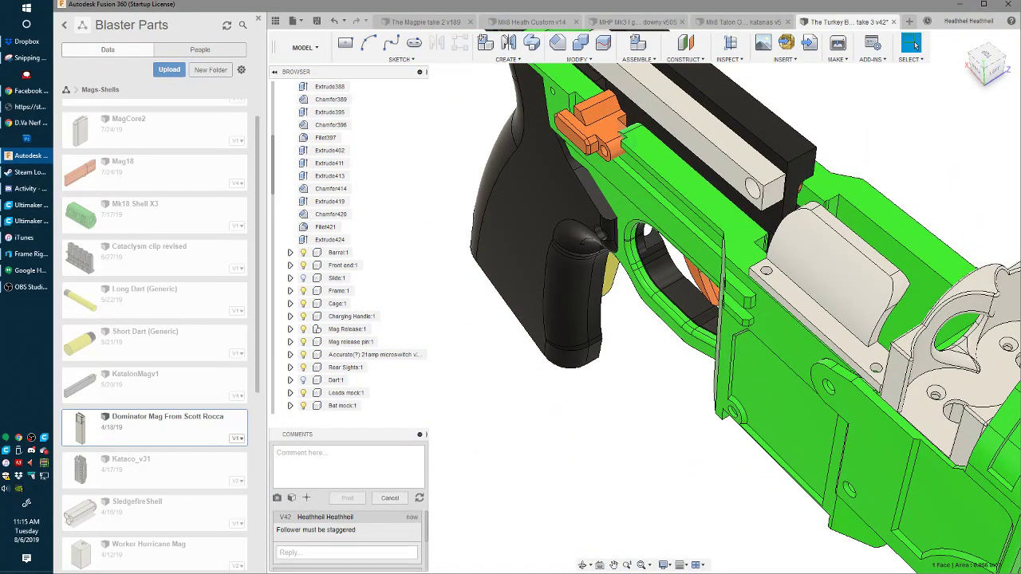
{"action": "middle_click_drag", "start_coordinate": [673, 190], "coordinate": [670, 239], "text": "shift"}
{"action": "scroll", "coordinate": [670, 239], "scroll_direction": "up", "scroll_amount": 3}
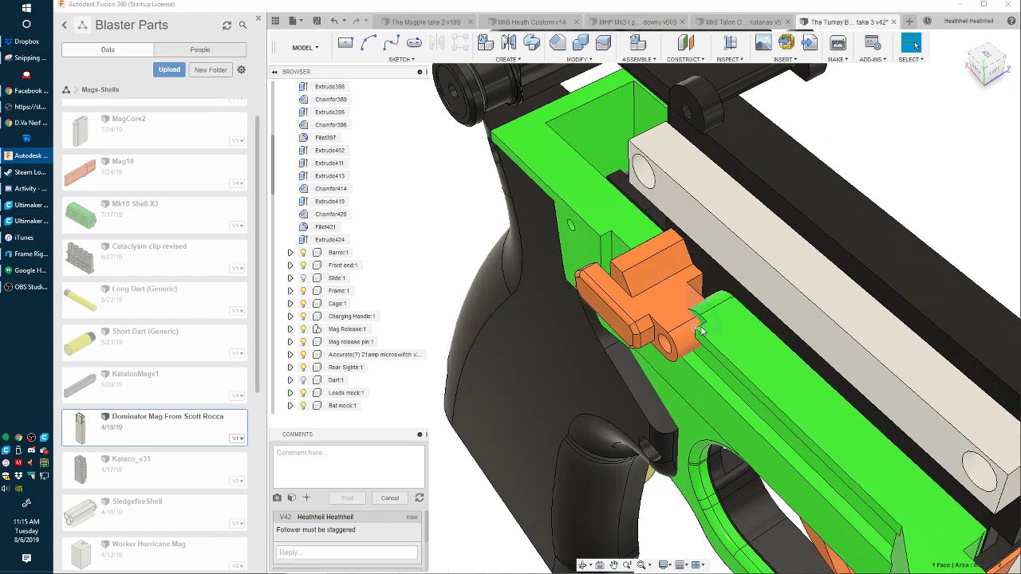
{"action": "key", "text": "m"}
{"action": "middle_click_drag", "start_coordinate": [666, 287], "coordinate": [715, 287], "text": "shift"}
{"action": "left_click_drag", "start_coordinate": [716, 285], "coordinate": [712, 289]}
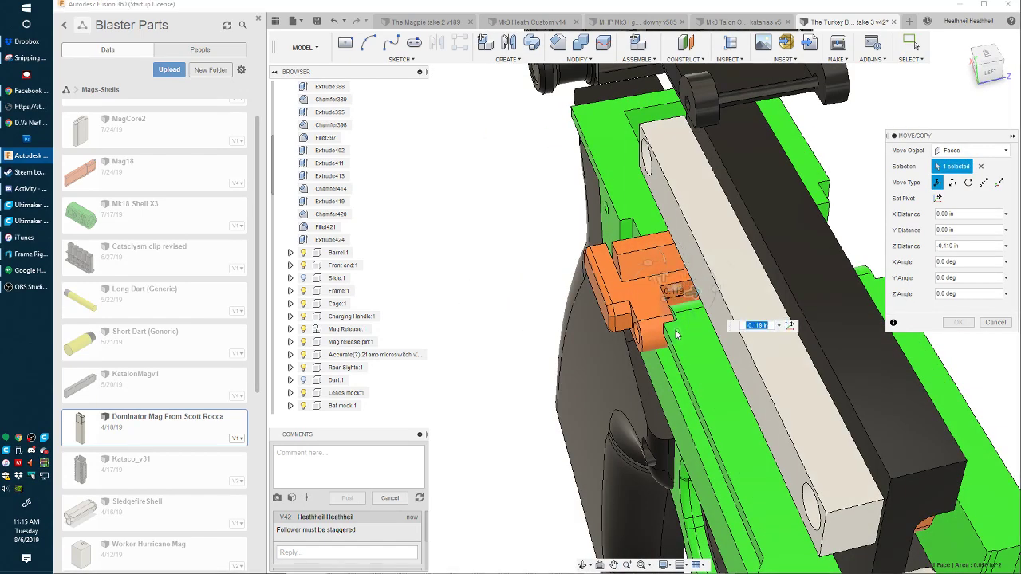
{"action": "middle_click_drag", "start_coordinate": [699, 319], "coordinate": [773, 300], "text": "shift"}
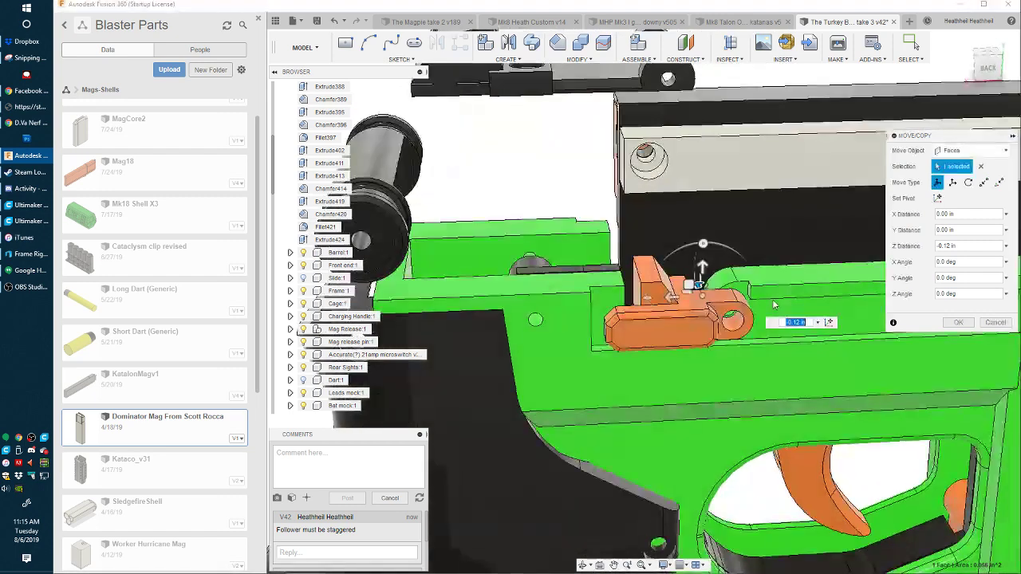
{"action": "key", "text": "Return"}
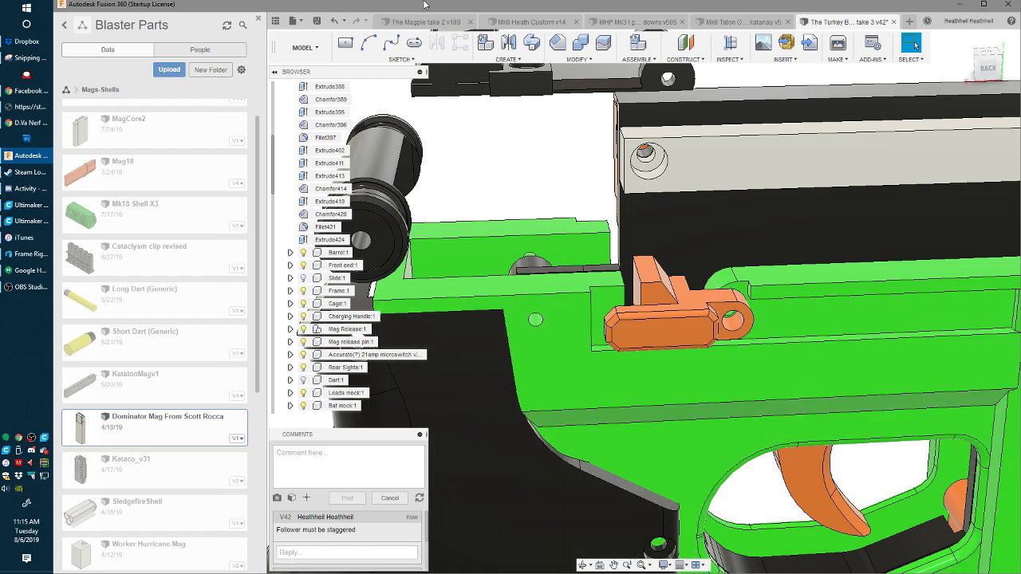
- Extrude the floor of the frame recess beneath the mag release upward by 0.033 in
{"action": "middle_click_drag", "start_coordinate": [638, 343], "coordinate": [705, 388], "text": "shift"}
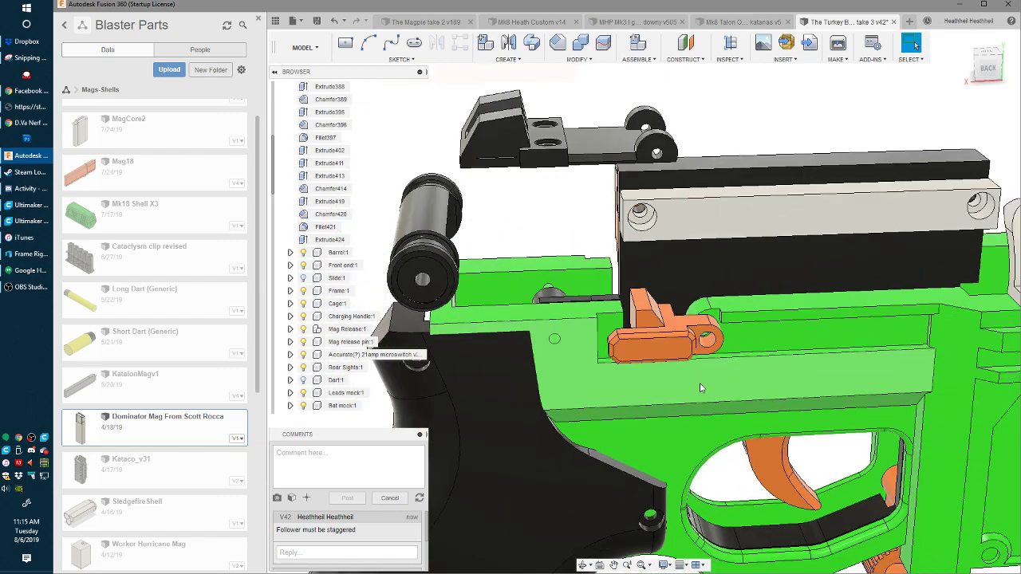
{"action": "scroll", "coordinate": [681, 388], "scroll_direction": "down", "scroll_amount": 1}
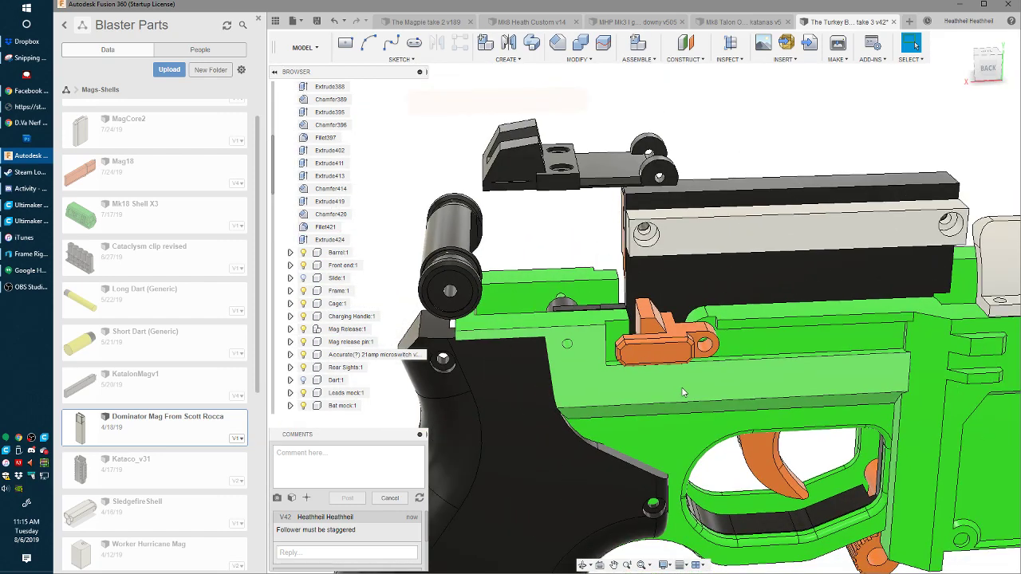
{"action": "scroll", "coordinate": [681, 388], "scroll_direction": "up", "scroll_amount": 3}
{"action": "middle_click_drag", "start_coordinate": [681, 387], "coordinate": [651, 405], "text": "shift"}
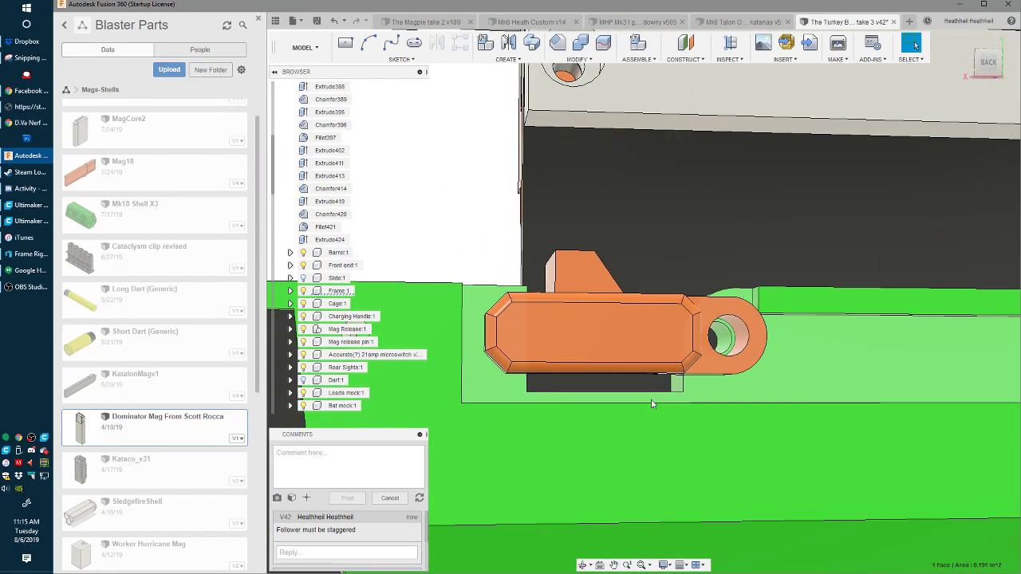
{"action": "key", "text": "e"}
{"action": "key", "text": "Escape"}
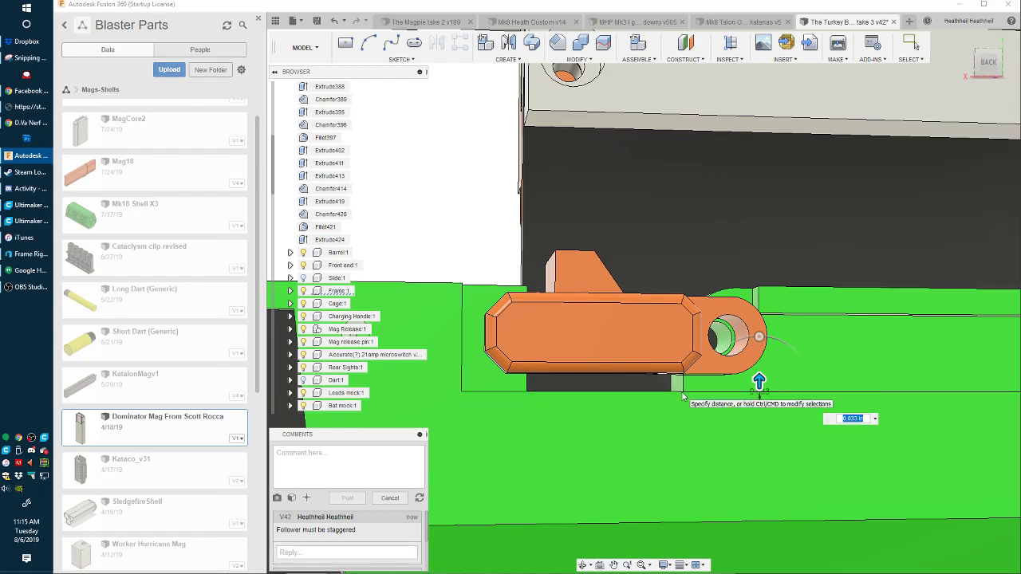
- Extrude the matching recess floor on the frame's MHP ARMS side
{"action": "scroll", "coordinate": [645, 426], "scroll_direction": "down", "scroll_amount": 5}
{"action": "middle_click_drag", "start_coordinate": [645, 427], "coordinate": [702, 423], "text": "shift"}
{"action": "scroll", "coordinate": [702, 423], "scroll_direction": "up", "scroll_amount": 5}
{"action": "key", "text": "e"}
{"action": "left_click", "coordinate": [724, 421]}
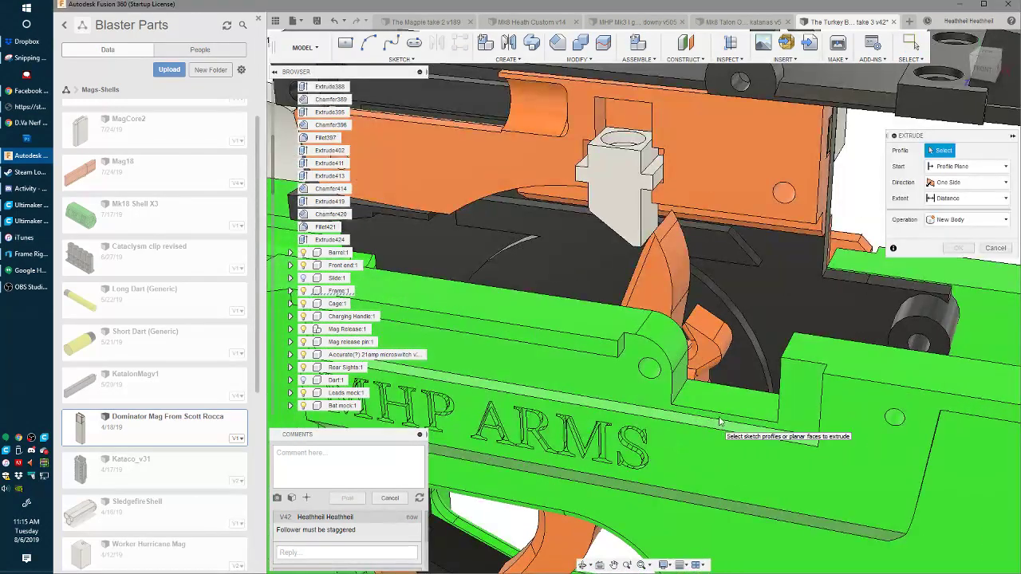
{"action": "key", "text": "Escape"}
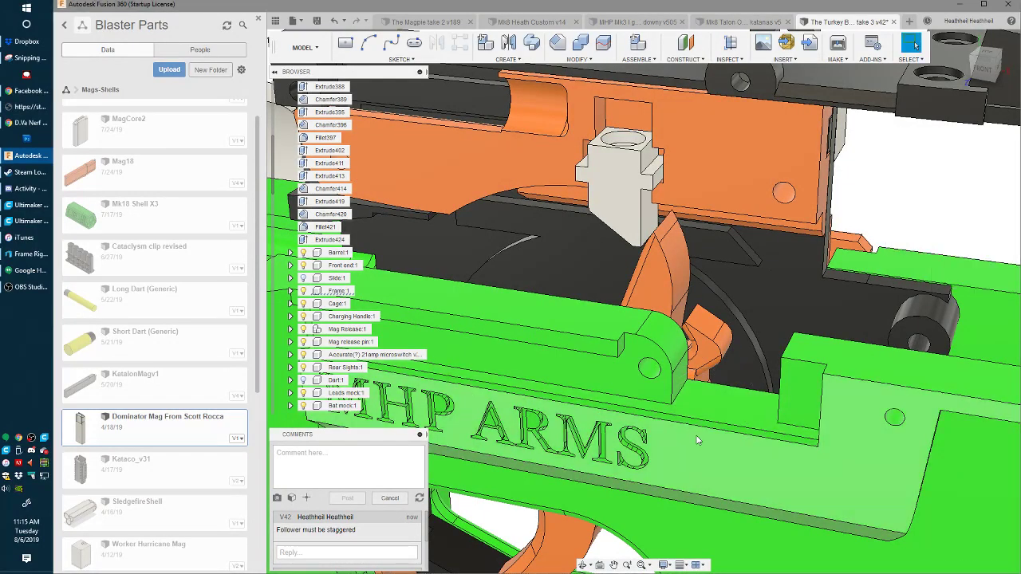
{"action": "middle_click_drag", "start_coordinate": [718, 410], "coordinate": [710, 395], "text": "shift"}
{"action": "scroll", "coordinate": [710, 395], "scroll_direction": "up", "scroll_amount": 5}
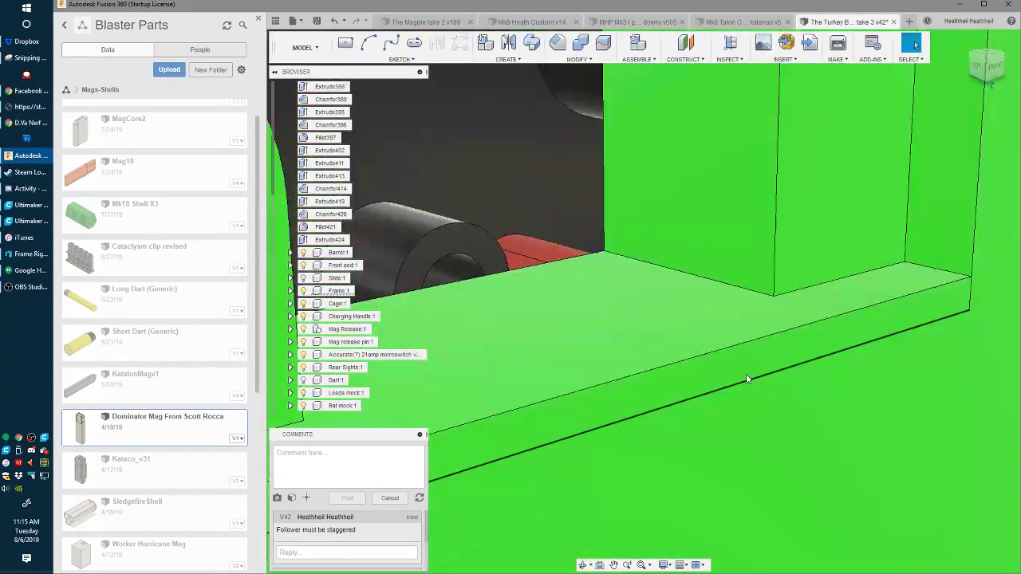
- Examine the blaster assembly's rear sights, cage, magazine well and perforated front end from several angles
{"action": "left_click", "coordinate": [748, 366]}
{"action": "scroll", "coordinate": [738, 399], "scroll_direction": "down", "scroll_amount": 10}
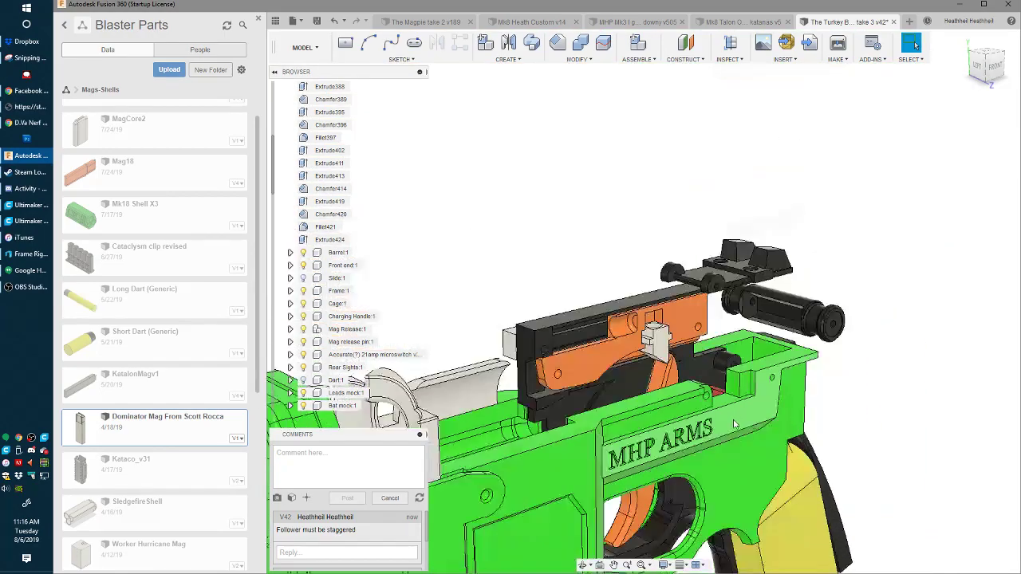
{"action": "middle_click_drag", "start_coordinate": [738, 399], "coordinate": [814, 451], "text": "shift"}
{"action": "scroll", "coordinate": [814, 451], "scroll_direction": "up", "scroll_amount": 4}
{"action": "middle_click_drag", "start_coordinate": [814, 399], "coordinate": [601, 356]}
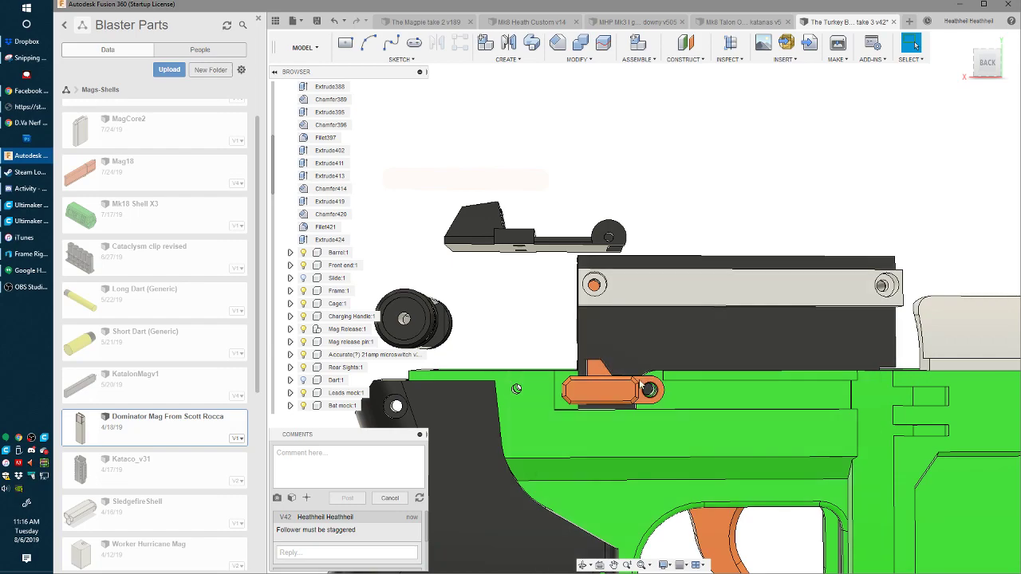
{"action": "middle_click_drag", "start_coordinate": [659, 338], "coordinate": [728, 349], "text": "shift"}
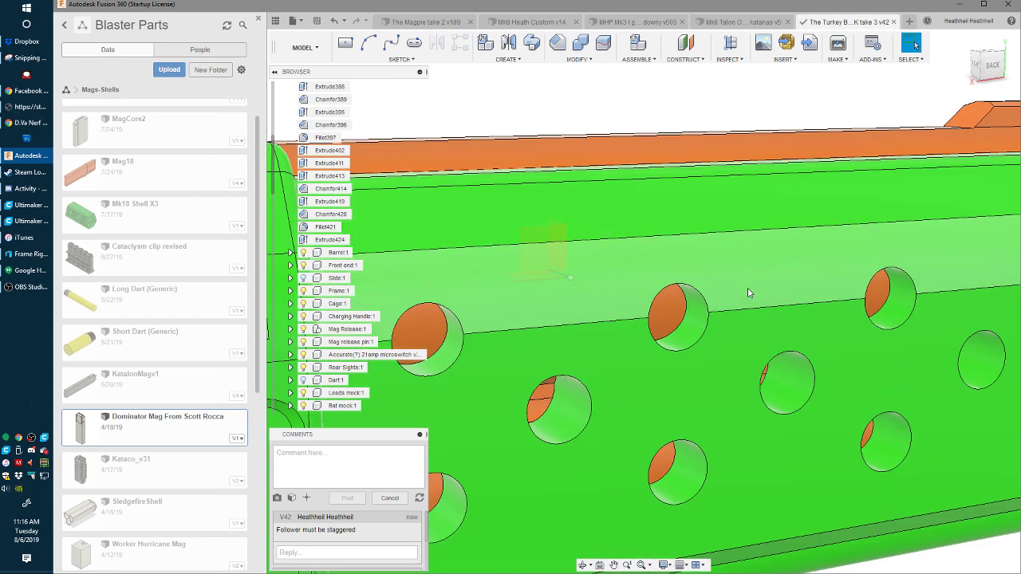
{"action": "scroll", "coordinate": [661, 303], "scroll_direction": "down", "scroll_amount": 5}
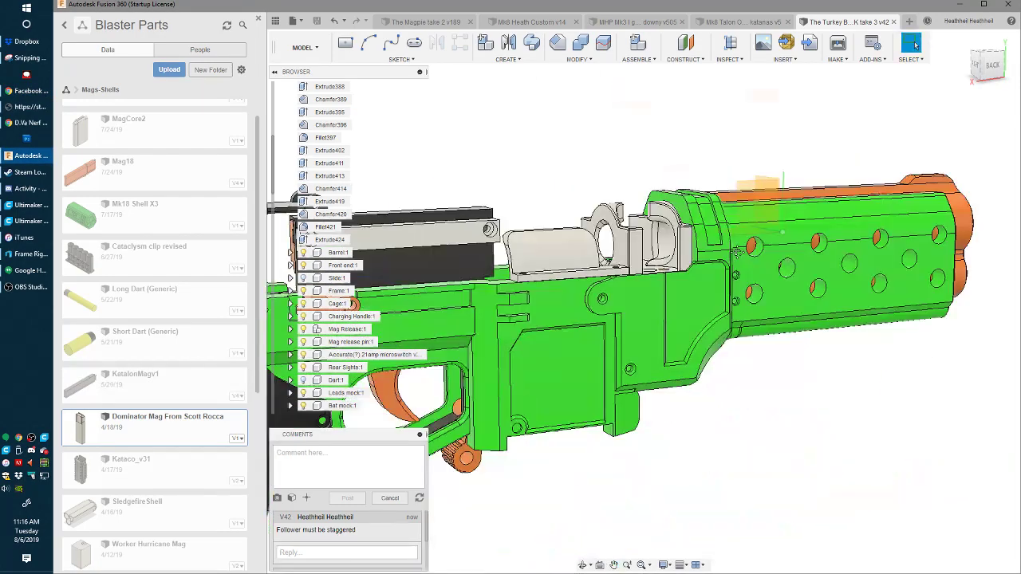
{"action": "scroll", "coordinate": [618, 275], "scroll_direction": "up", "scroll_amount": 2}
{"action": "middle_click_drag", "start_coordinate": [615, 275], "coordinate": [618, 356], "text": "shift"}
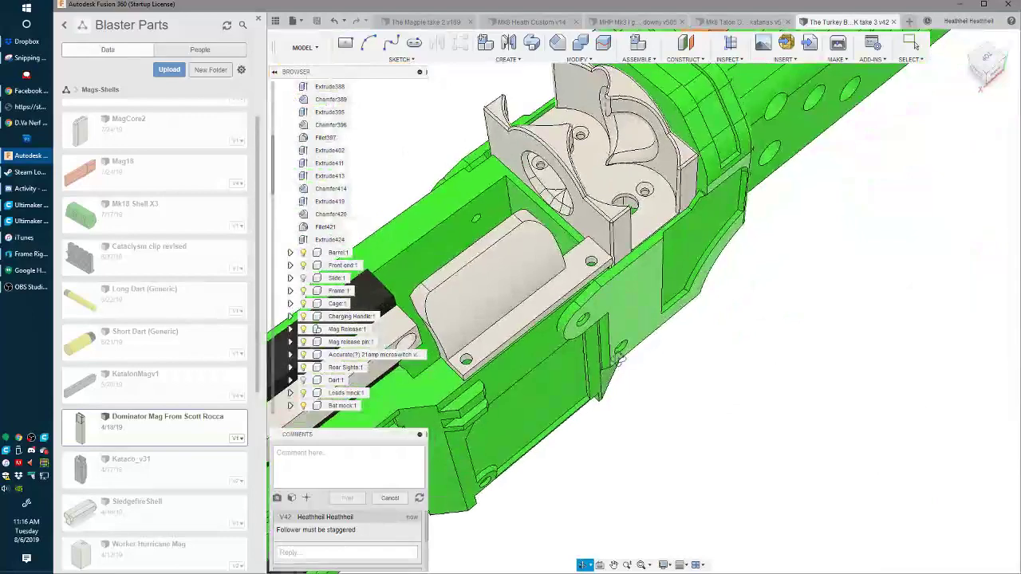
{"action": "scroll", "coordinate": [549, 243], "scroll_direction": "up", "scroll_amount": 2}
{"action": "scroll", "coordinate": [546, 248], "scroll_direction": "down", "scroll_amount": 2}
{"action": "middle_click_drag", "start_coordinate": [539, 267], "coordinate": [502, 232], "text": "shift"}
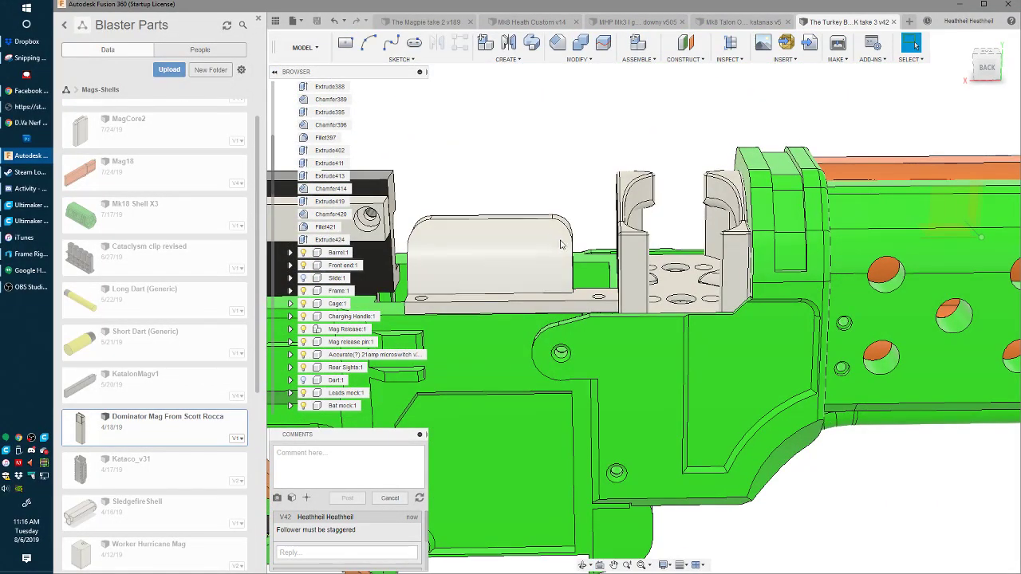
{"action": "scroll", "coordinate": [596, 271], "scroll_direction": "down", "scroll_amount": 3}
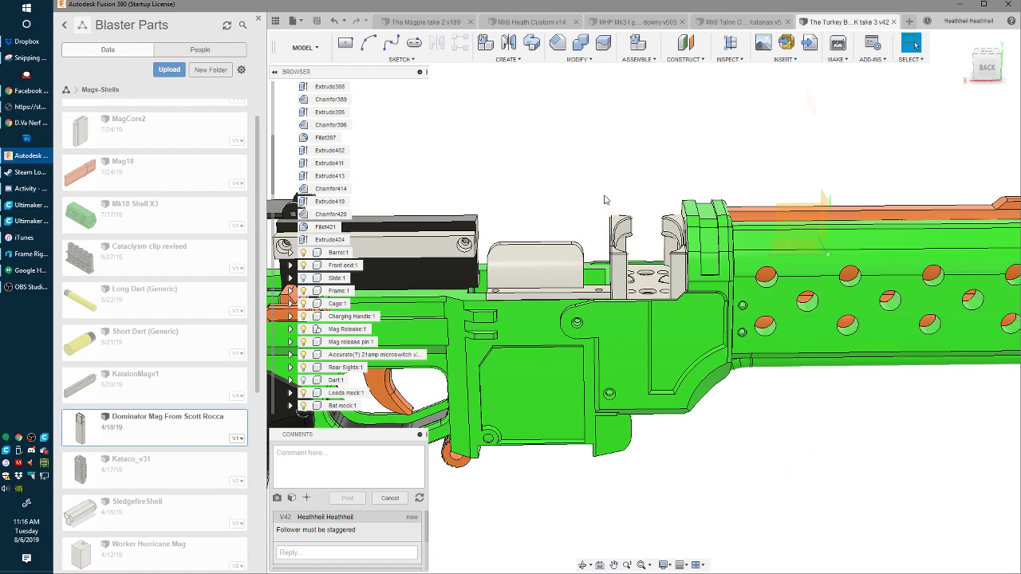
{"action": "scroll", "coordinate": [616, 275], "scroll_direction": "down", "scroll_amount": 3}
{"action": "middle_click_drag", "start_coordinate": [594, 306], "coordinate": [659, 277]}
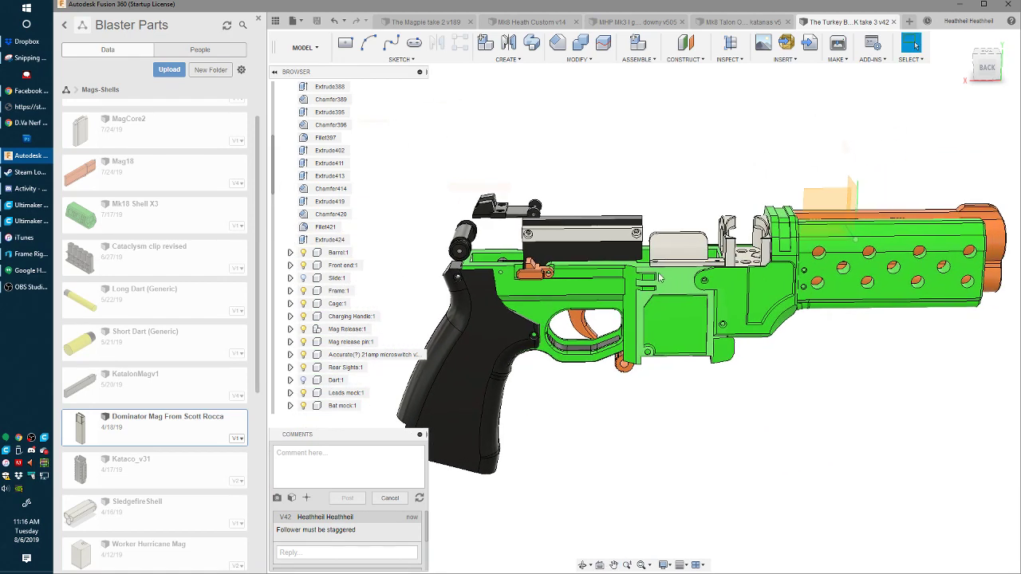
- Inspect the grip, trigger guard and mag release area of the frame from both sides
{"action": "scroll", "coordinate": [650, 270], "scroll_direction": "up", "scroll_amount": 2}
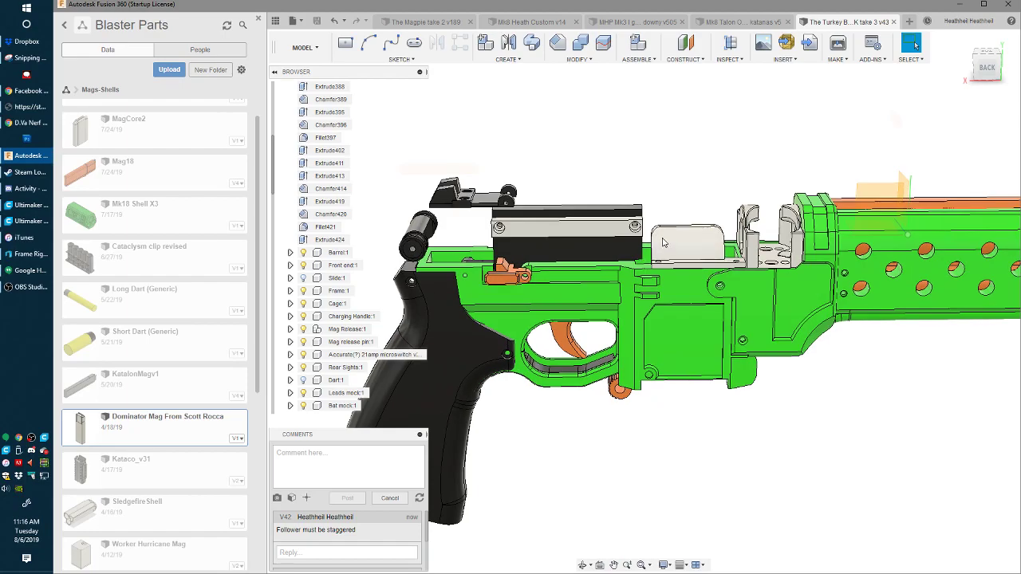
{"action": "scroll", "coordinate": [487, 346], "scroll_direction": "up", "scroll_amount": 4}
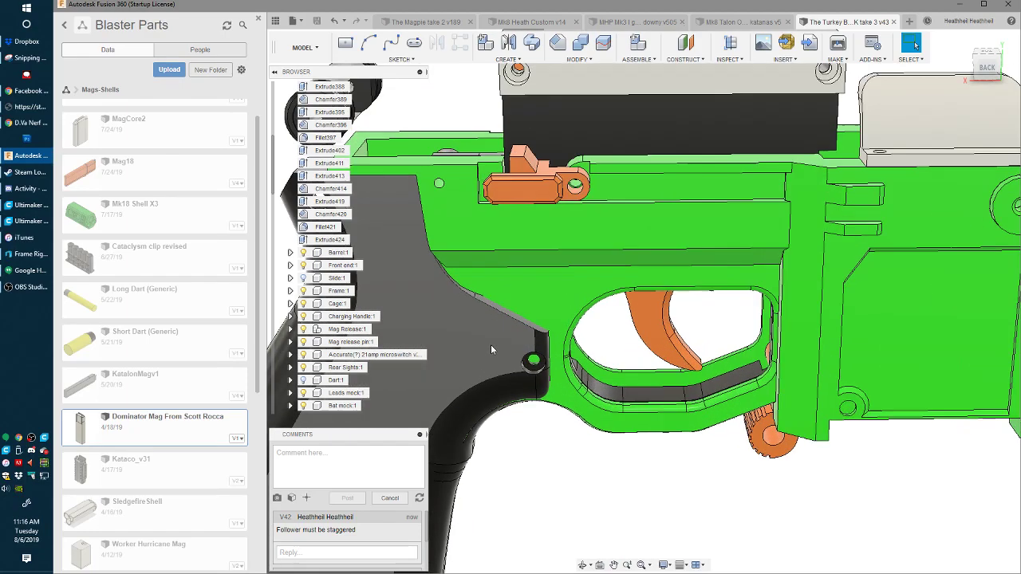
{"action": "middle_click_drag", "start_coordinate": [529, 310], "coordinate": [524, 286], "text": "shift"}
{"action": "scroll", "coordinate": [524, 287], "scroll_direction": "down", "scroll_amount": 10}
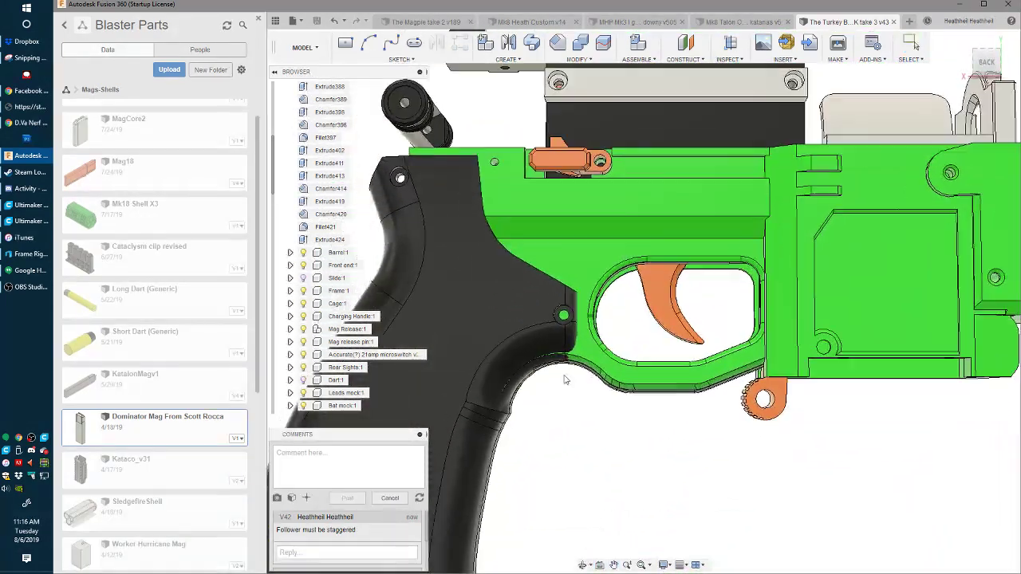
{"action": "middle_click_drag", "start_coordinate": [529, 415], "coordinate": [552, 325], "text": "shift"}
{"action": "middle_click_drag", "start_coordinate": [608, 392], "coordinate": [593, 298], "text": "shift"}
{"action": "scroll", "coordinate": [592, 382], "scroll_direction": "up", "scroll_amount": 4}
{"action": "scroll", "coordinate": [585, 349], "scroll_direction": "down", "scroll_amount": 4}
{"action": "scroll", "coordinate": [686, 276], "scroll_direction": "up", "scroll_amount": 1}
{"action": "middle_click_drag", "start_coordinate": [490, 384], "coordinate": [662, 335], "text": "shift"}
{"action": "middle_click_drag", "start_coordinate": [616, 301], "coordinate": [688, 295], "text": "shift"}
{"action": "scroll", "coordinate": [689, 295], "scroll_direction": "up", "scroll_amount": 1}
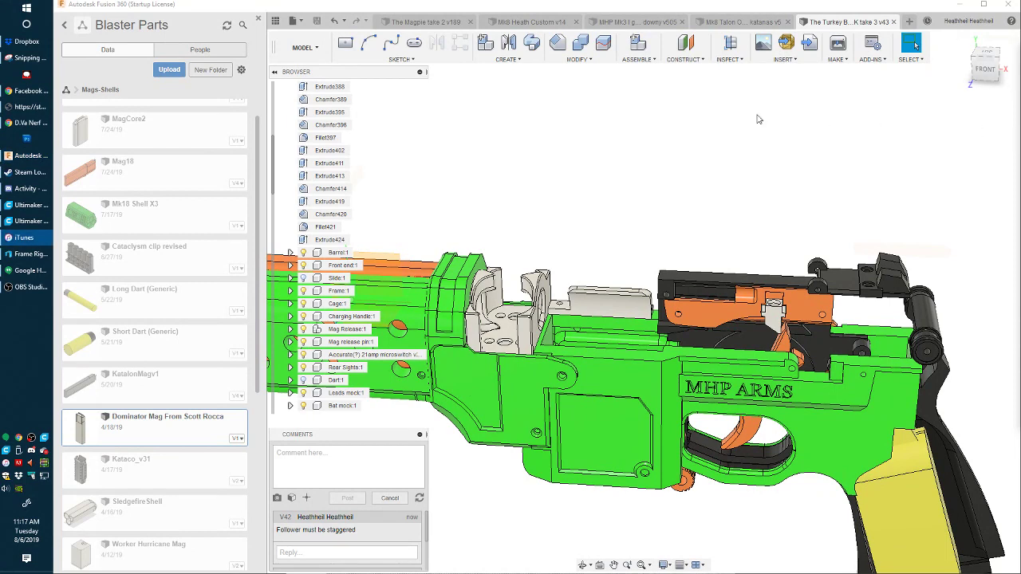
{"action": "left_click", "coordinate": [947, 215]}
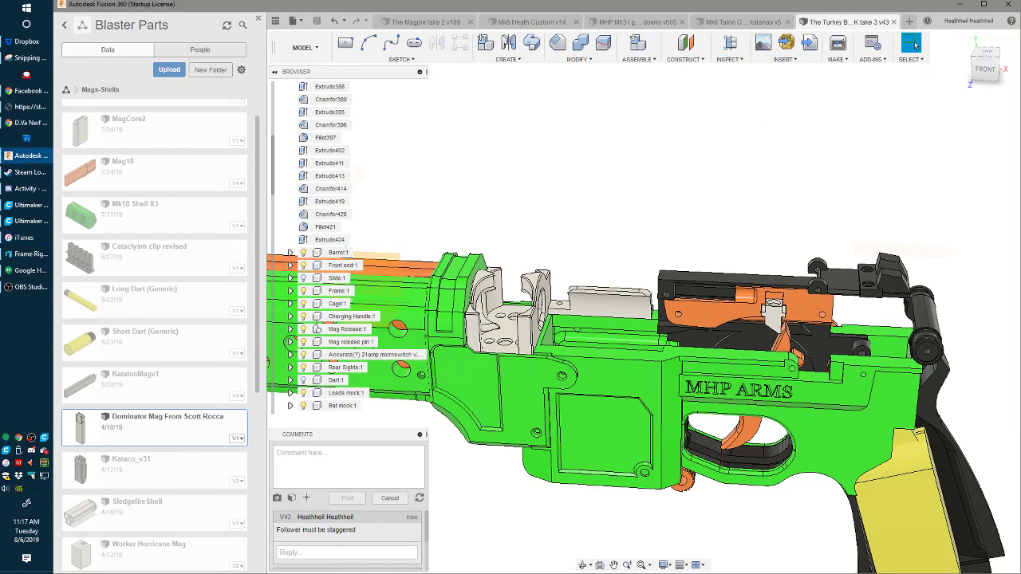
{"action": "middle_click_drag", "start_coordinate": [602, 262], "coordinate": [612, 344], "text": "shift"}
{"action": "scroll", "coordinate": [612, 345], "scroll_direction": "up", "scroll_amount": 5}
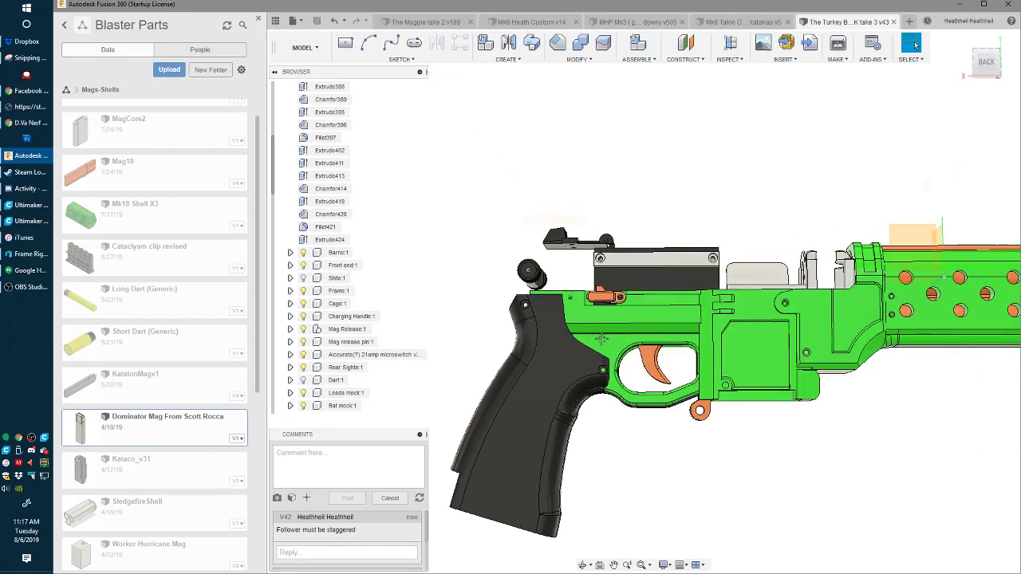
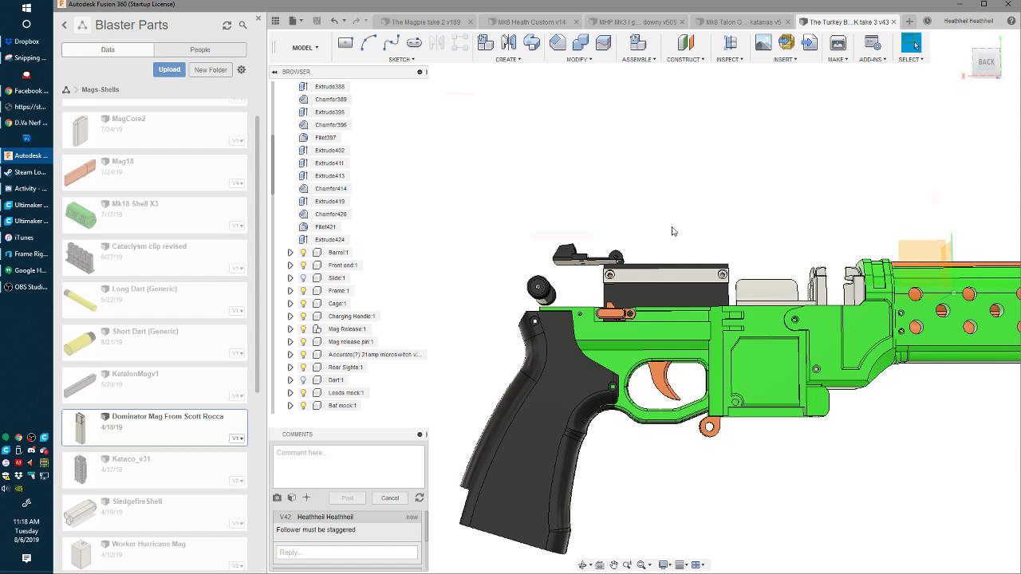
- Delete the long narrow face inside the frame's magazine well
{"action": "scroll", "coordinate": [674, 232], "scroll_direction": "down", "scroll_amount": 3}
{"action": "scroll", "coordinate": [686, 268], "scroll_direction": "up", "scroll_amount": 2}
{"action": "middle_click_drag", "start_coordinate": [686, 268], "coordinate": [574, 214], "text": "shift"}
{"action": "scroll", "coordinate": [678, 251], "scroll_direction": "up", "scroll_amount": 3}
{"action": "middle_click_drag", "start_coordinate": [611, 180], "coordinate": [534, 193], "text": "shift"}
{"action": "middle_click_drag", "start_coordinate": [701, 192], "coordinate": [700, 307], "text": "shift"}
{"action": "scroll", "coordinate": [582, 267], "scroll_direction": "up", "scroll_amount": 1}
{"action": "scroll", "coordinate": [568, 273], "scroll_direction": "up", "scroll_amount": 3}
{"action": "scroll", "coordinate": [681, 378], "scroll_direction": "down", "scroll_amount": 3}
{"action": "left_click", "coordinate": [681, 378]}
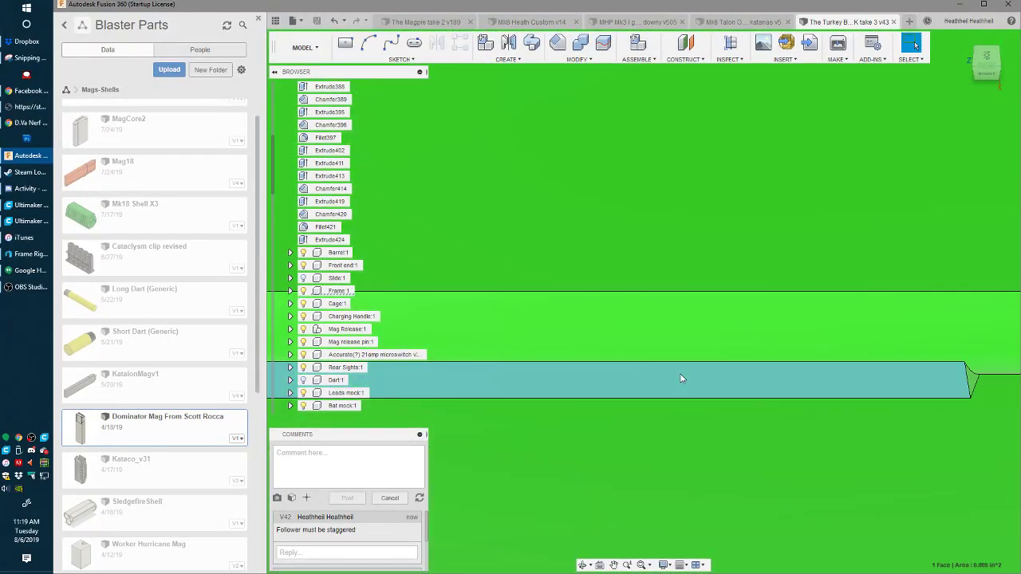
{"action": "key", "text": "Delete"}
{"action": "scroll", "coordinate": [677, 355], "scroll_direction": "down", "scroll_amount": 10}
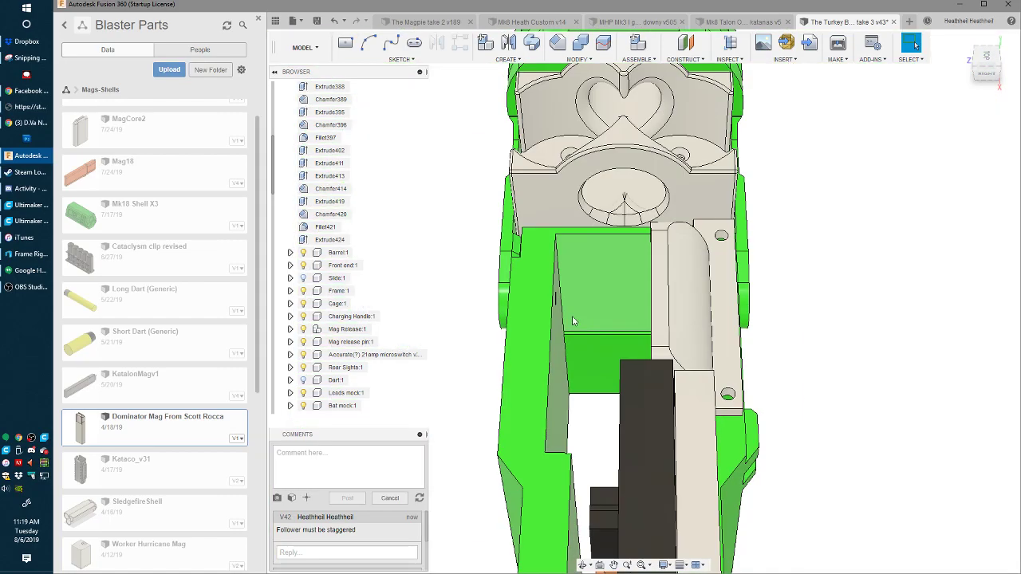
- Show the Dart and KatalonMagv1 v4 components, and select the two recessed faces at the front wall of the frame's magazine well
{"action": "middle_click_drag", "start_coordinate": [572, 316], "coordinate": [669, 321], "text": "shift"}
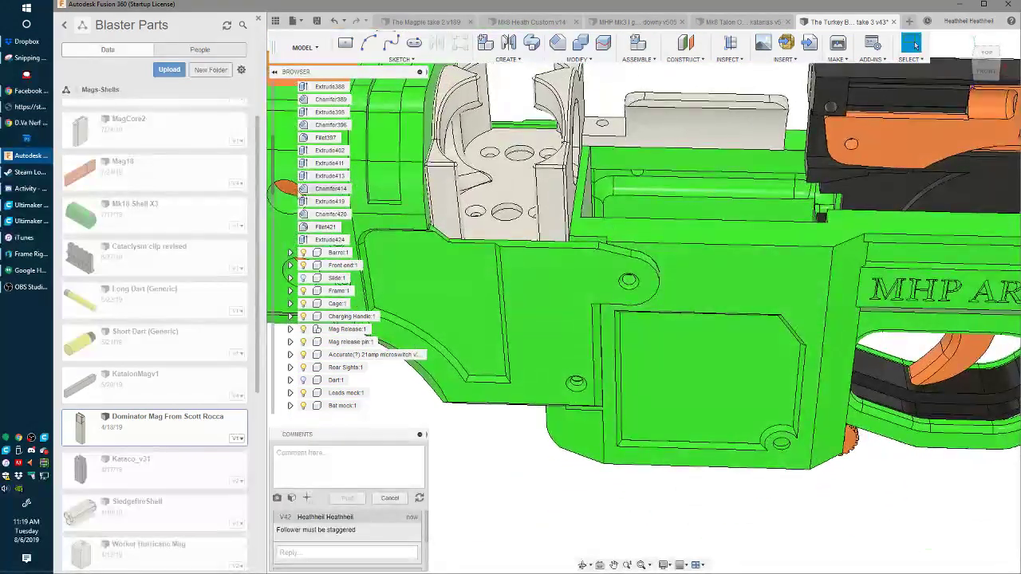
{"action": "left_click", "coordinate": [303, 379]}
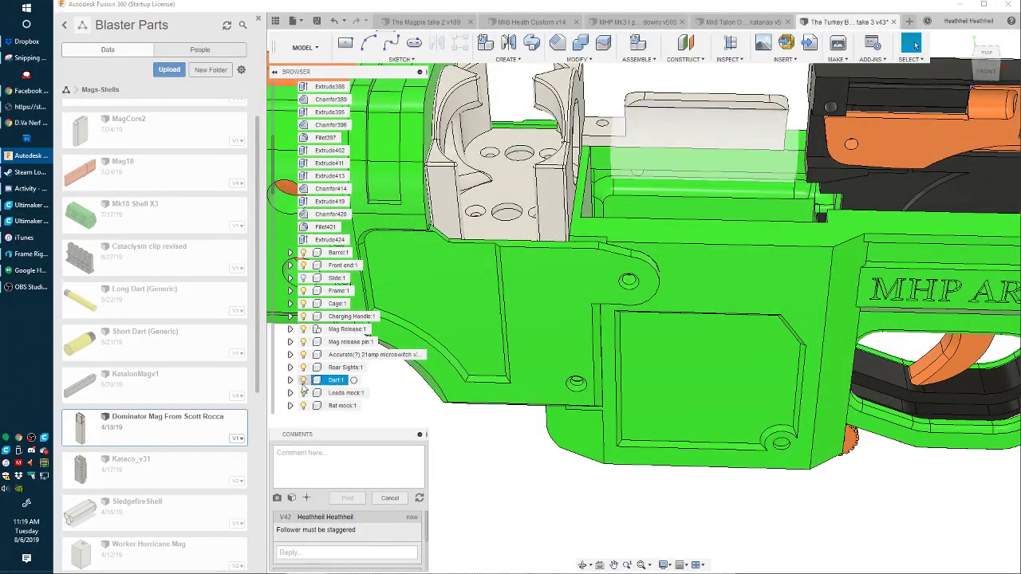
{"action": "middle_click_drag", "start_coordinate": [610, 203], "coordinate": [589, 191], "text": "shift"}
{"action": "left_click", "coordinate": [627, 199]}
{"action": "left_click", "coordinate": [634, 211], "text": "shift"}
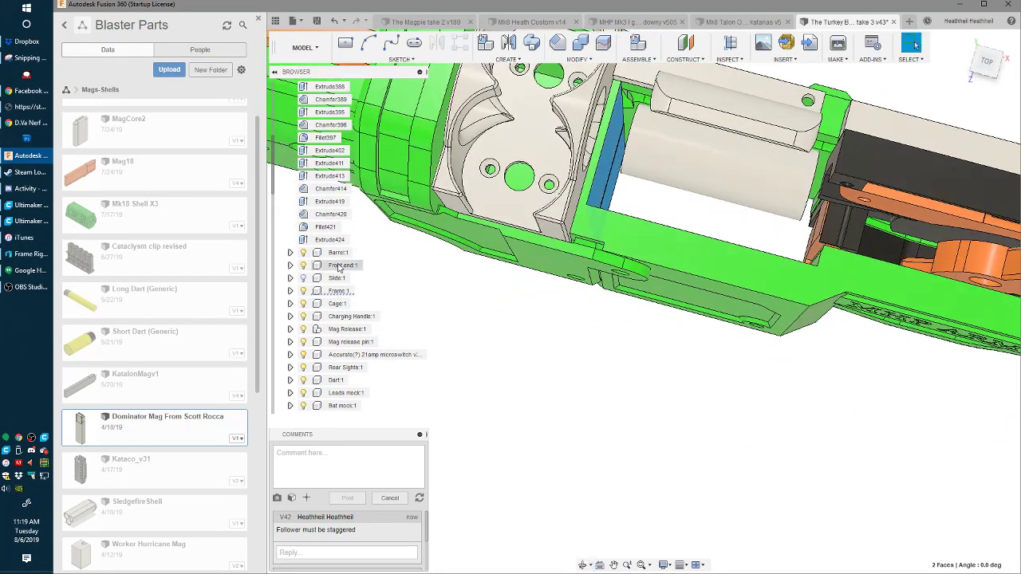
{"action": "scroll", "coordinate": [319, 319], "scroll_direction": "down", "scroll_amount": 3}
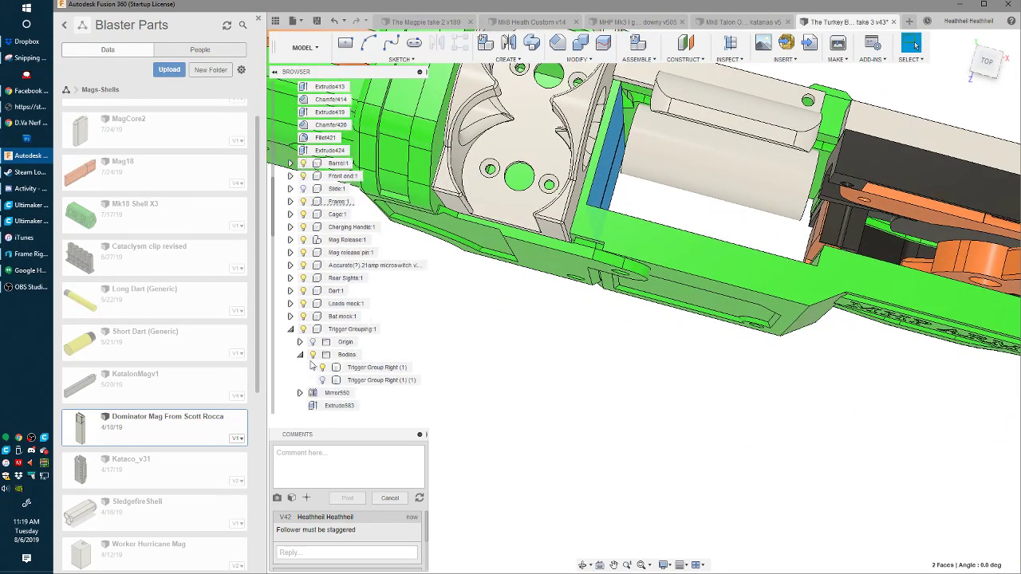
{"action": "scroll", "coordinate": [297, 266], "scroll_direction": "down", "scroll_amount": 5}
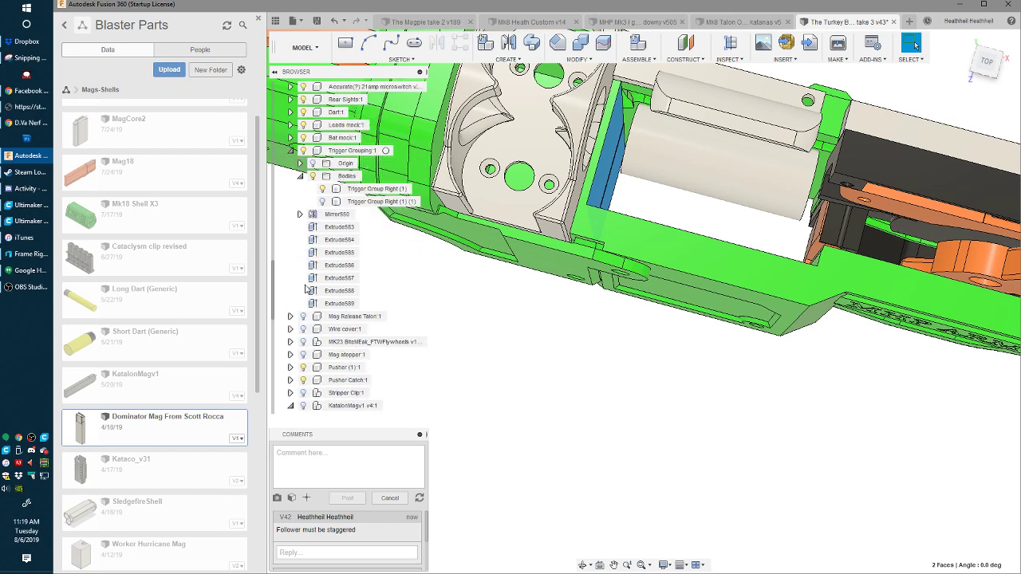
{"action": "scroll", "coordinate": [306, 361], "scroll_direction": "down", "scroll_amount": 3}
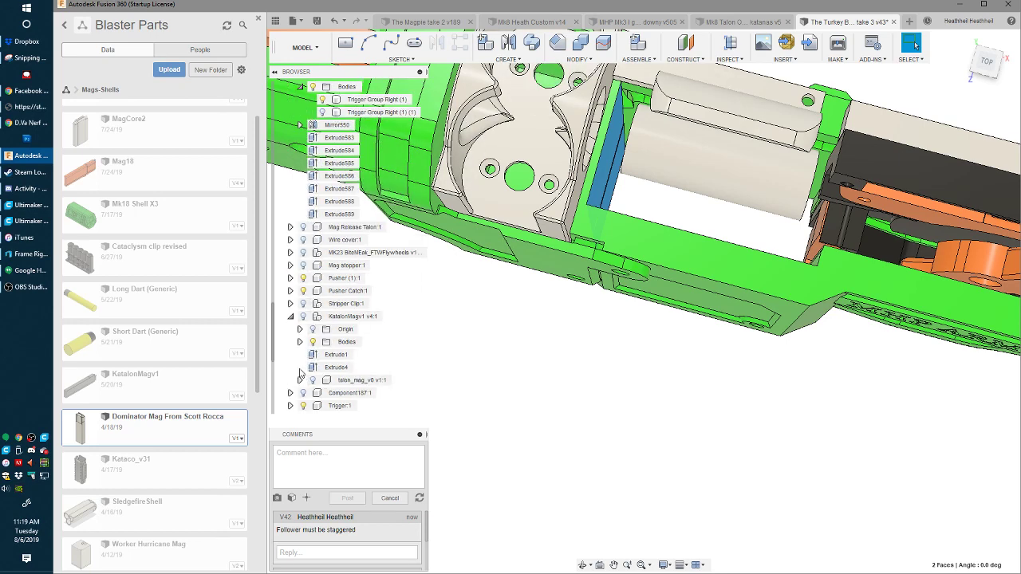
{"action": "left_click", "coordinate": [304, 316]}
- Try to move the two selected front-wall faces of the magazine well toward the magazine
{"action": "middle_click_drag", "start_coordinate": [611, 169], "coordinate": [621, 175], "text": "shift"}
{"action": "key", "text": "m"}
{"action": "left_click_drag", "start_coordinate": [614, 190], "coordinate": [631, 193]}
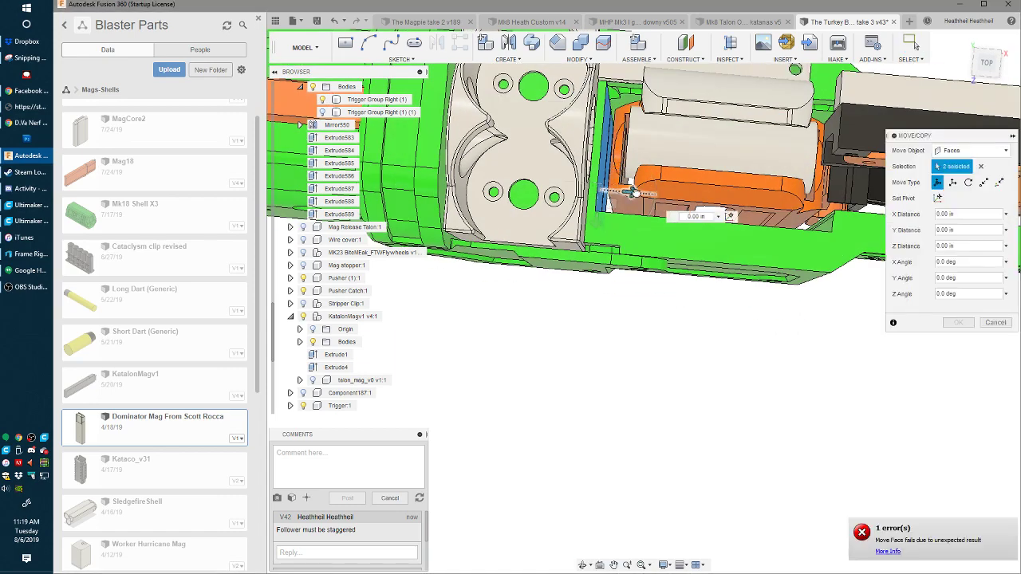
{"action": "key", "text": "Escape"}
- Extrude the magazine well's recessed front-wall face 0.167 in toward the magazine, joining it to the frame
{"action": "scroll", "coordinate": [611, 142], "scroll_direction": "up", "scroll_amount": 4}
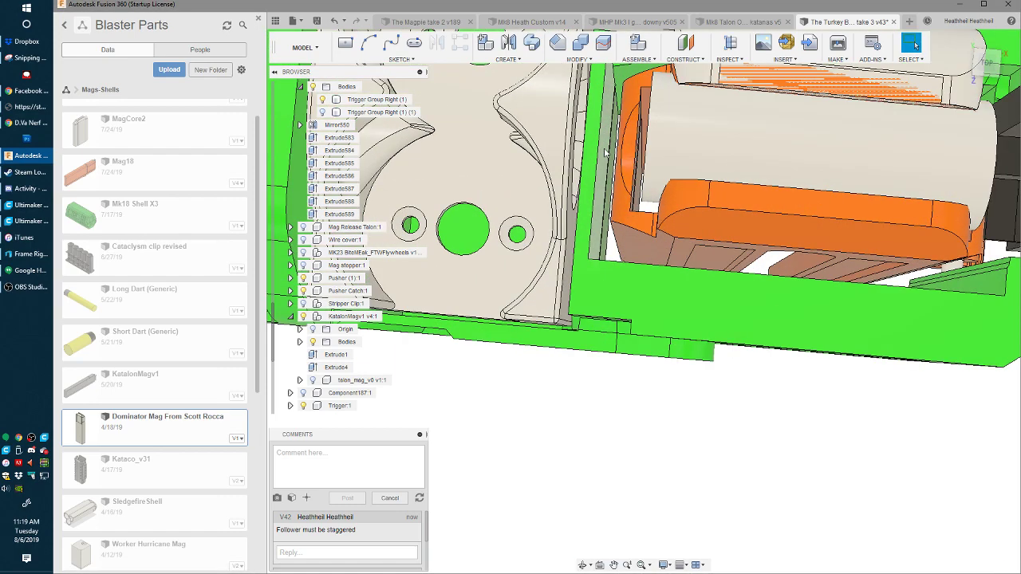
{"action": "left_click", "coordinate": [607, 123]}
{"action": "key", "text": "e"}
{"action": "left_click_drag", "start_coordinate": [613, 149], "coordinate": [648, 151]}
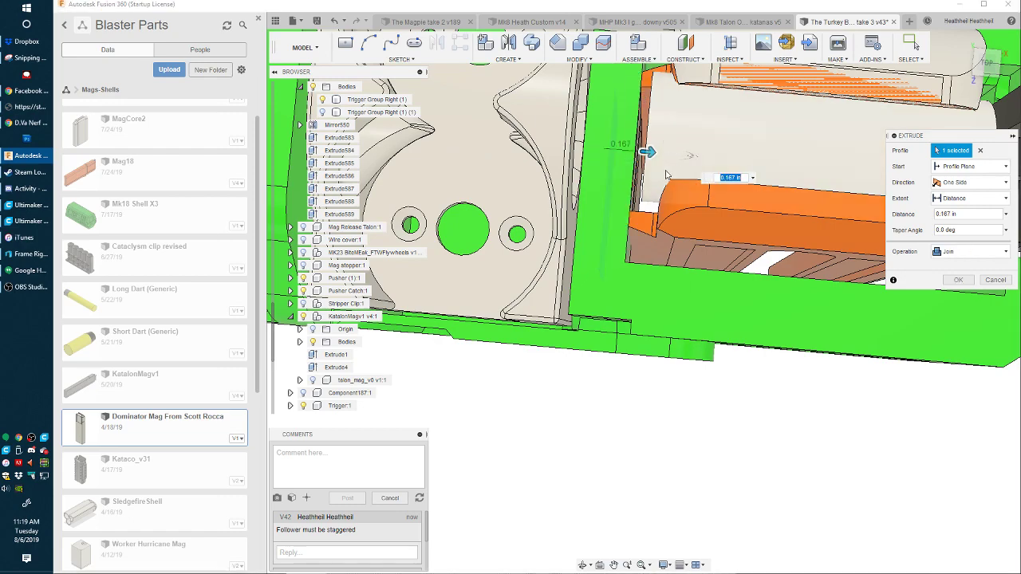
{"action": "key", "text": "Return"}
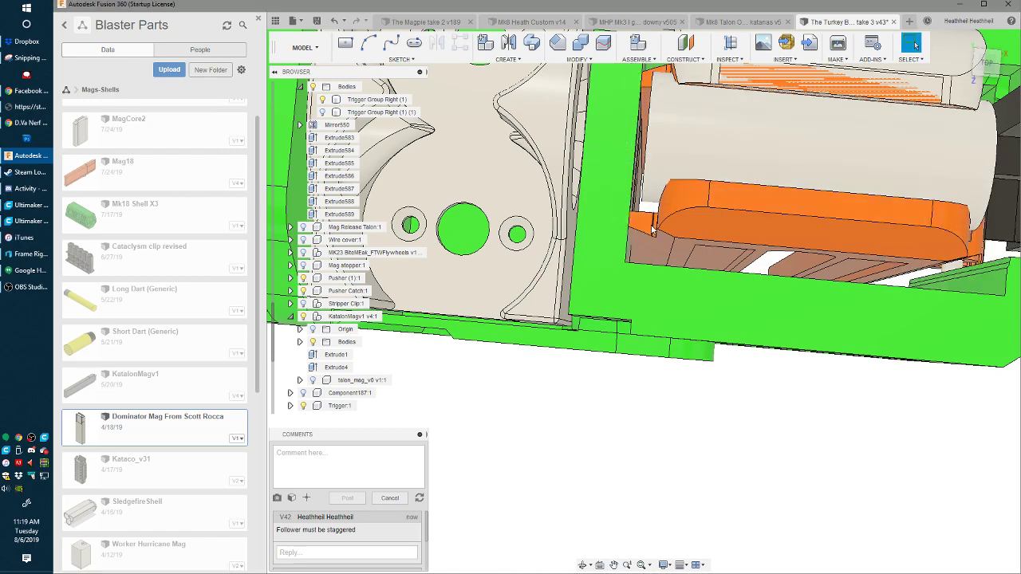
- Hide the KatalonMagv1 v4 component to expose the inside of the magazine well
{"action": "scroll", "coordinate": [687, 217], "scroll_direction": "down", "scroll_amount": 3}
{"action": "middle_click_drag", "start_coordinate": [689, 217], "coordinate": [671, 161], "text": "shift"}
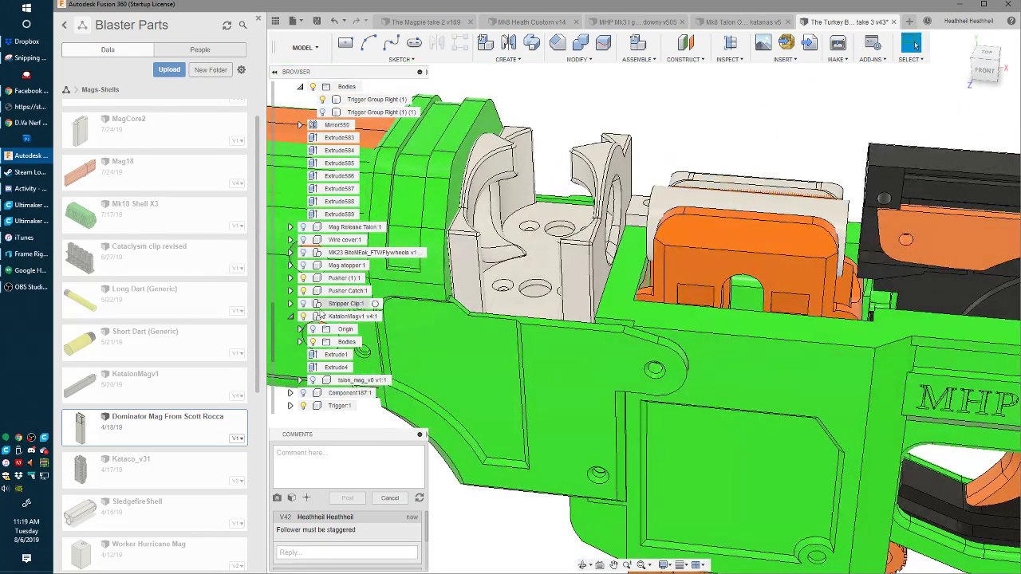
{"action": "middle_click_drag", "start_coordinate": [670, 319], "coordinate": [721, 302], "text": "shift"}
{"action": "key", "text": "e"}
{"action": "left_click", "coordinate": [722, 302]}
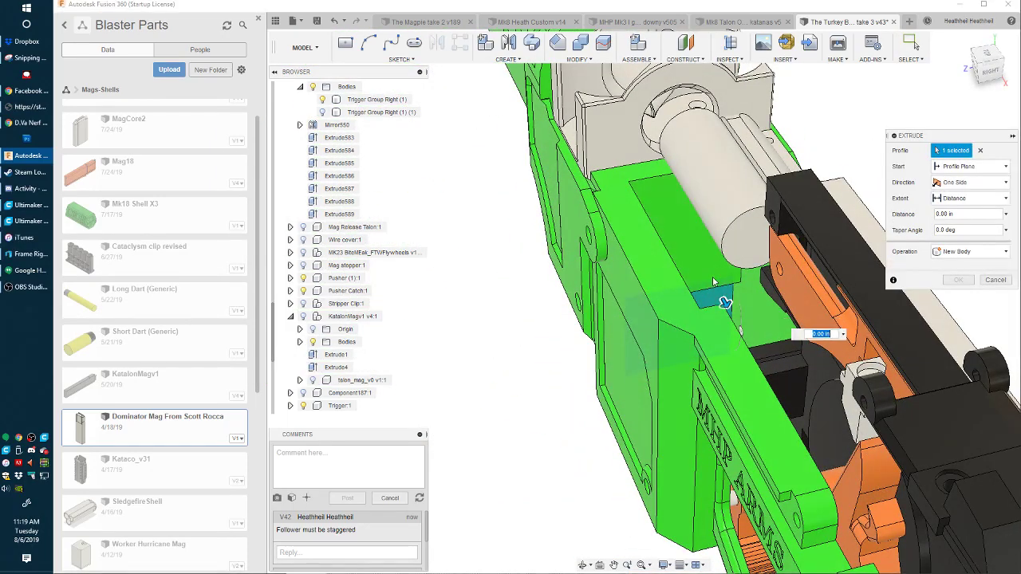
{"action": "key", "text": "Escape"}
- Extrude the narrow ledge face inside the magazine well upward 0.051 in, joining it to the frame
{"action": "scroll", "coordinate": [726, 285], "scroll_direction": "up", "scroll_amount": 6}
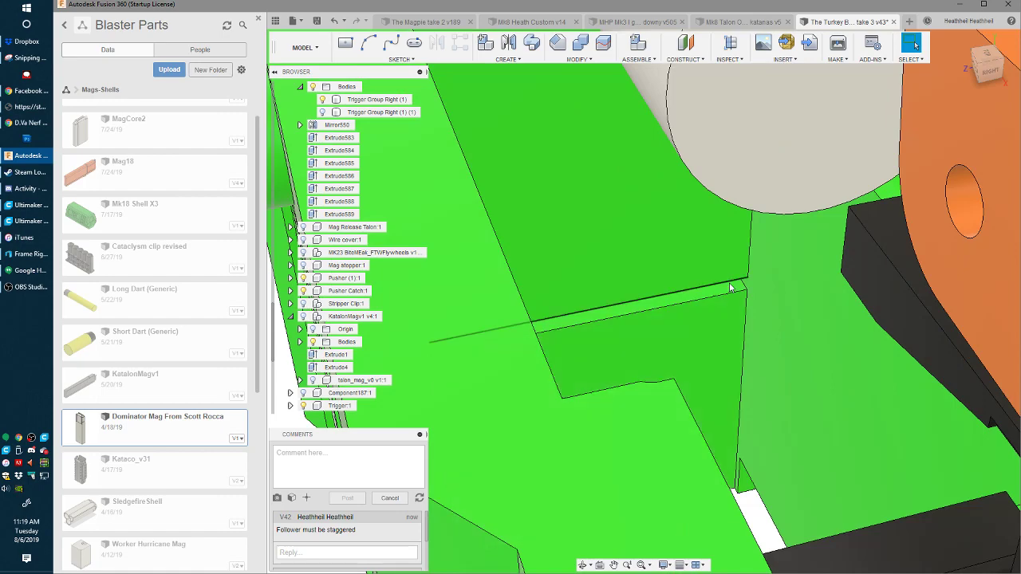
{"action": "key", "text": "e"}
{"action": "left_click", "coordinate": [745, 284]}
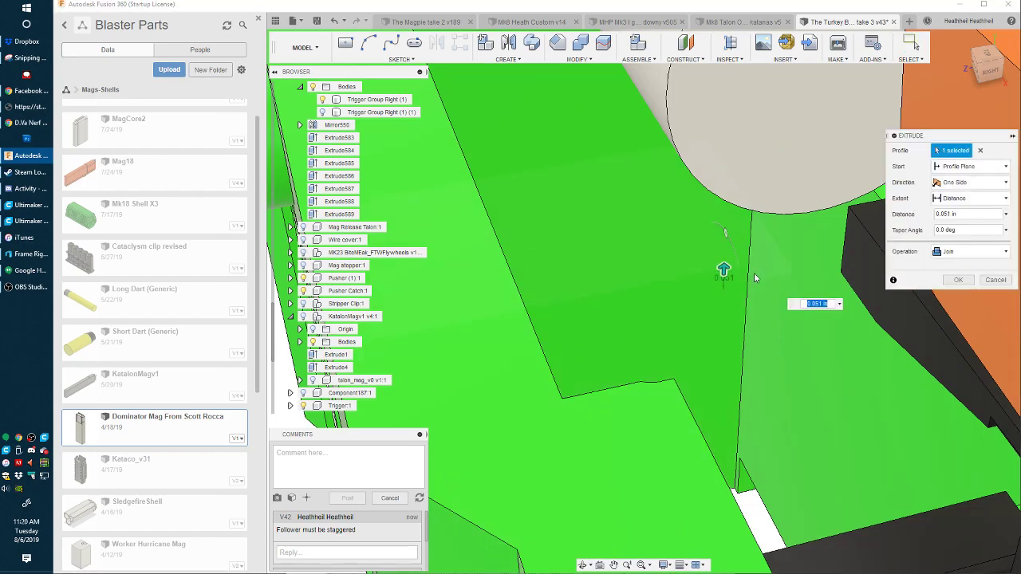
{"action": "key", "text": "Return"}
- Inspect the lower screw hole on the frame's side for geometry intruding into its bore
{"action": "scroll", "coordinate": [754, 272], "scroll_direction": "down", "scroll_amount": 5}
{"action": "middle_click_drag", "start_coordinate": [593, 342], "coordinate": [874, 162], "text": "shift"}
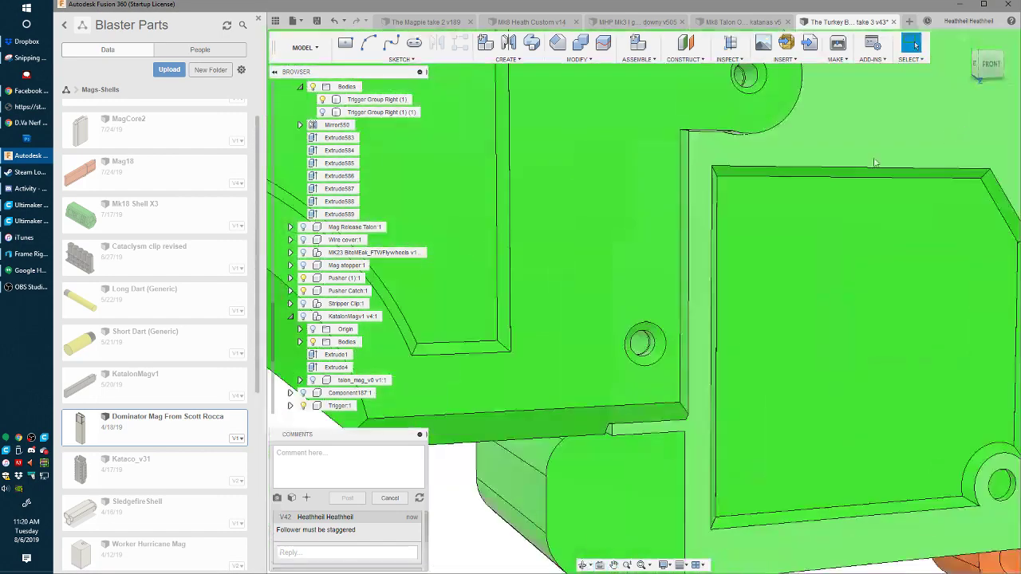
{"action": "scroll", "coordinate": [718, 270], "scroll_direction": "up", "scroll_amount": 5}
{"action": "middle_click_drag", "start_coordinate": [588, 452], "coordinate": [649, 308]}
{"action": "middle_click_drag", "start_coordinate": [649, 308], "coordinate": [612, 309], "text": "shift"}
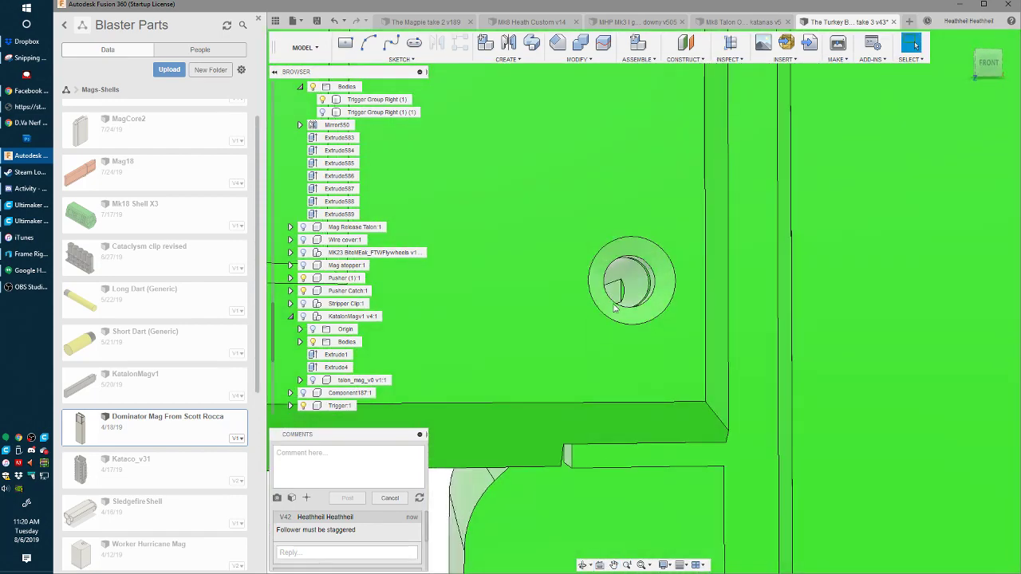
{"action": "scroll", "coordinate": [614, 310], "scroll_direction": "up", "scroll_amount": 5}
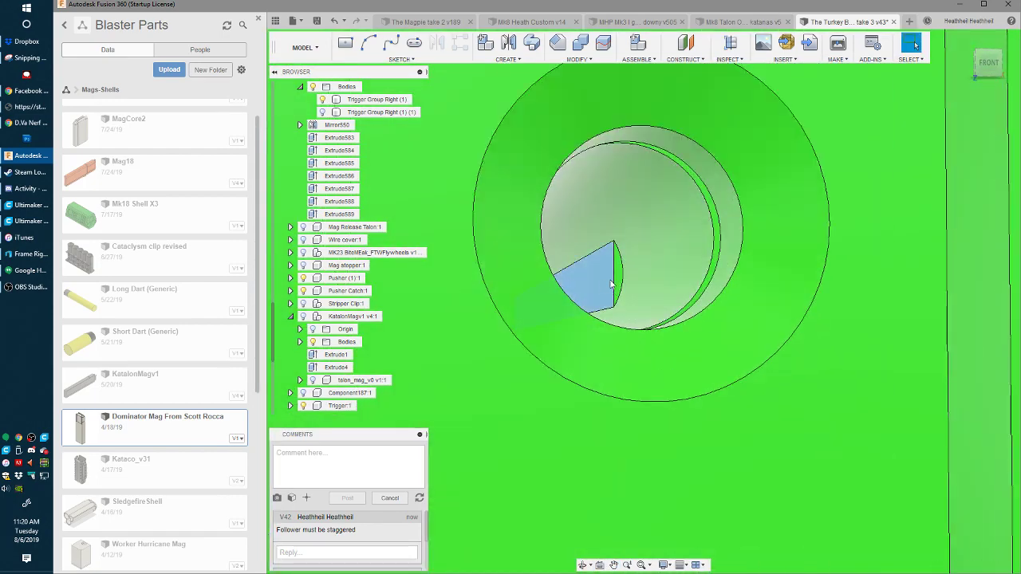
{"action": "scroll", "coordinate": [613, 283], "scroll_direction": "down", "scroll_amount": 10}
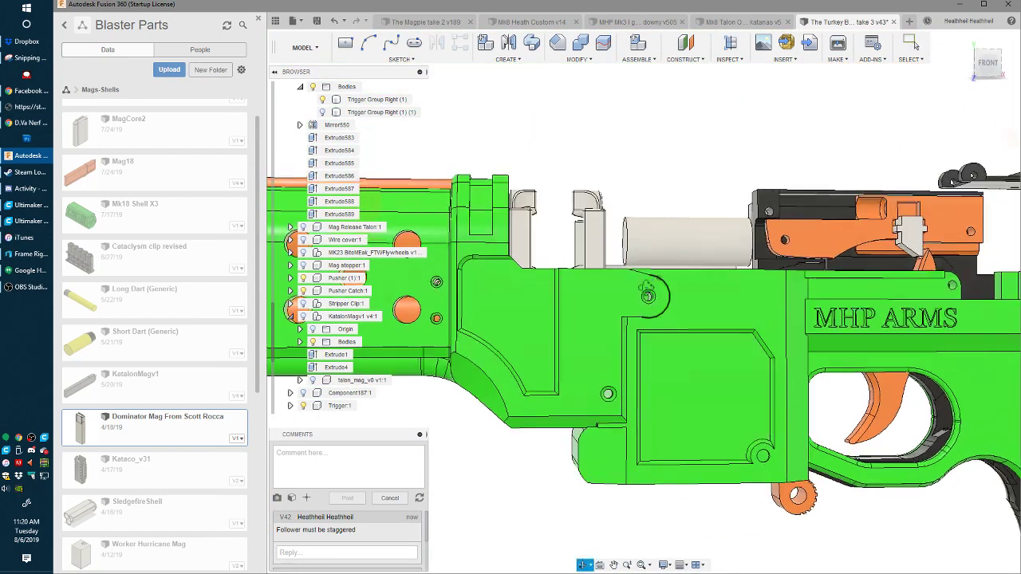
- Examine the fit between the cage and the front of the frame, with the Front end component shown and hidden
{"action": "middle_click_drag", "start_coordinate": [647, 293], "coordinate": [598, 313], "text": "shift"}
{"action": "scroll", "coordinate": [622, 328], "scroll_direction": "up", "scroll_amount": 3}
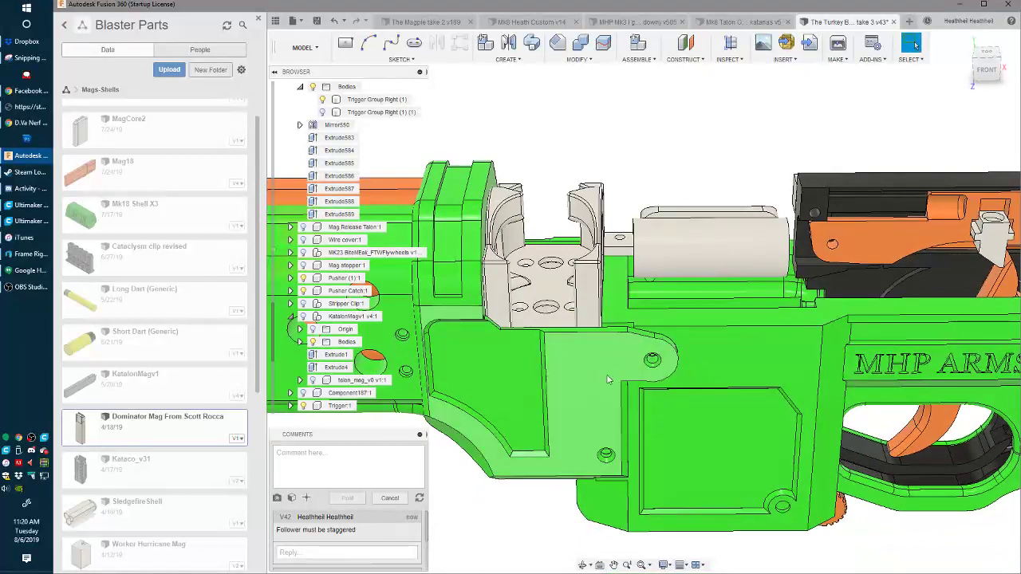
{"action": "scroll", "coordinate": [608, 380], "scroll_direction": "down", "scroll_amount": 4}
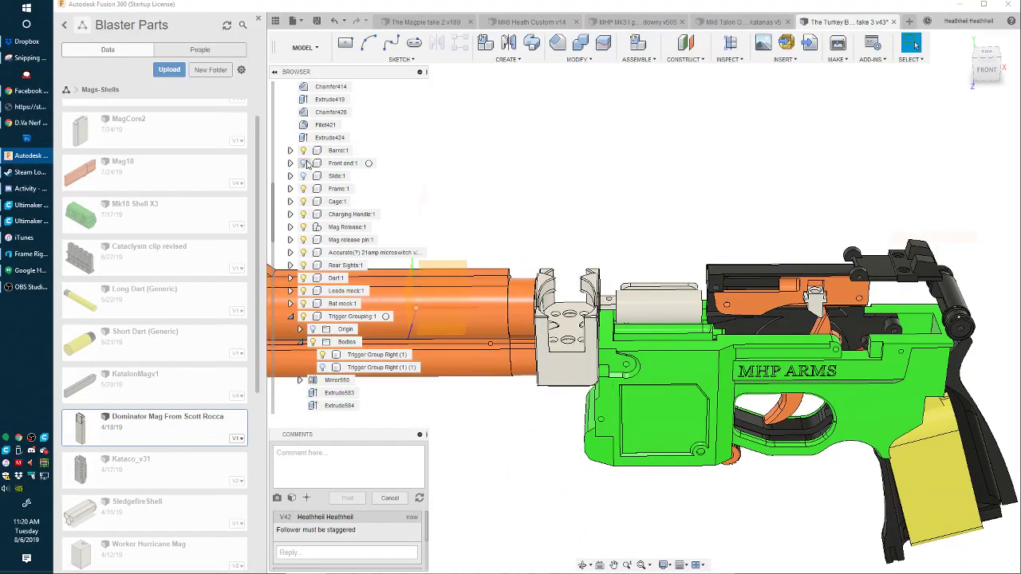
{"action": "middle_click_drag", "start_coordinate": [452, 265], "coordinate": [516, 224]}
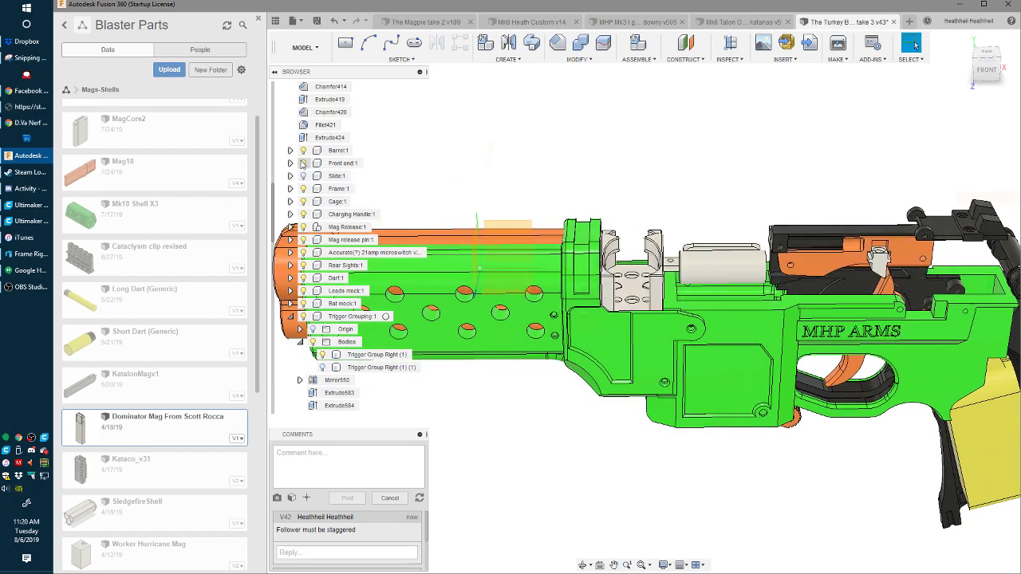
{"action": "scroll", "coordinate": [641, 244], "scroll_direction": "up", "scroll_amount": 6}
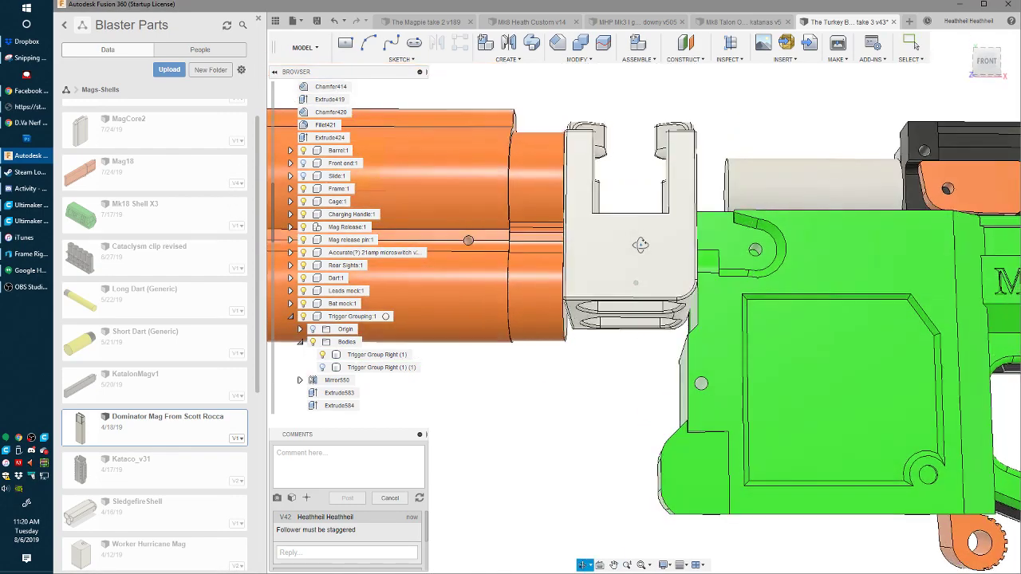
{"action": "mouse_move", "coordinate": [640, 245]}
{"action": "middle_mouse_down", "text": "shift"}
{"action": "mouse_move", "coordinate": [606, 257]}
{"action": "mouse_move", "coordinate": [637, 255]}
{"action": "middle_mouse_up", "text": "shift"}
{"action": "scroll", "coordinate": [687, 315], "scroll_direction": "up", "scroll_amount": 3}
{"action": "scroll", "coordinate": [685, 317], "scroll_direction": "down", "scroll_amount": 3}
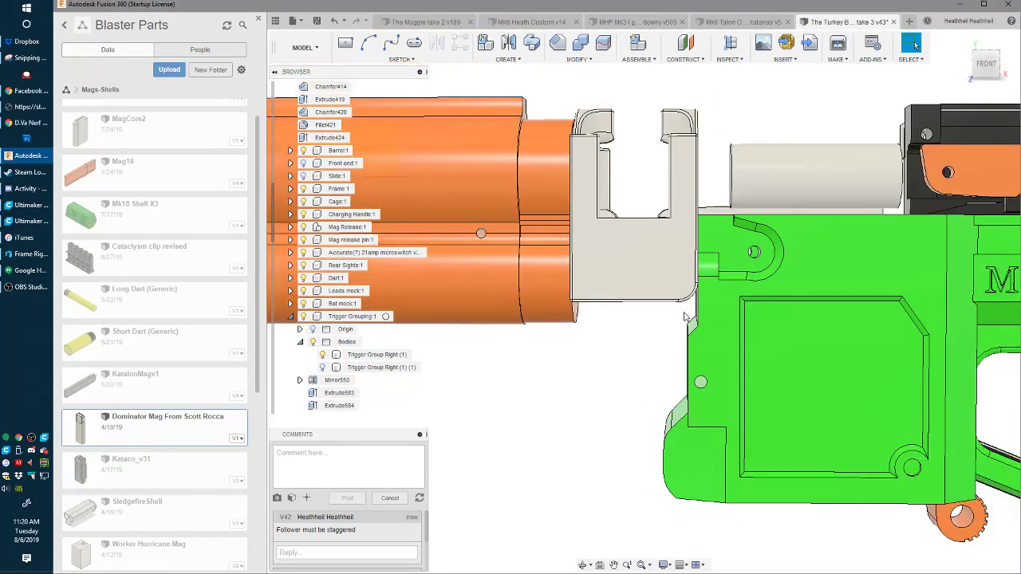
{"action": "middle_click_drag", "start_coordinate": [481, 233], "coordinate": [657, 299], "text": "shift"}
{"action": "scroll", "coordinate": [658, 299], "scroll_direction": "down", "scroll_amount": 3}
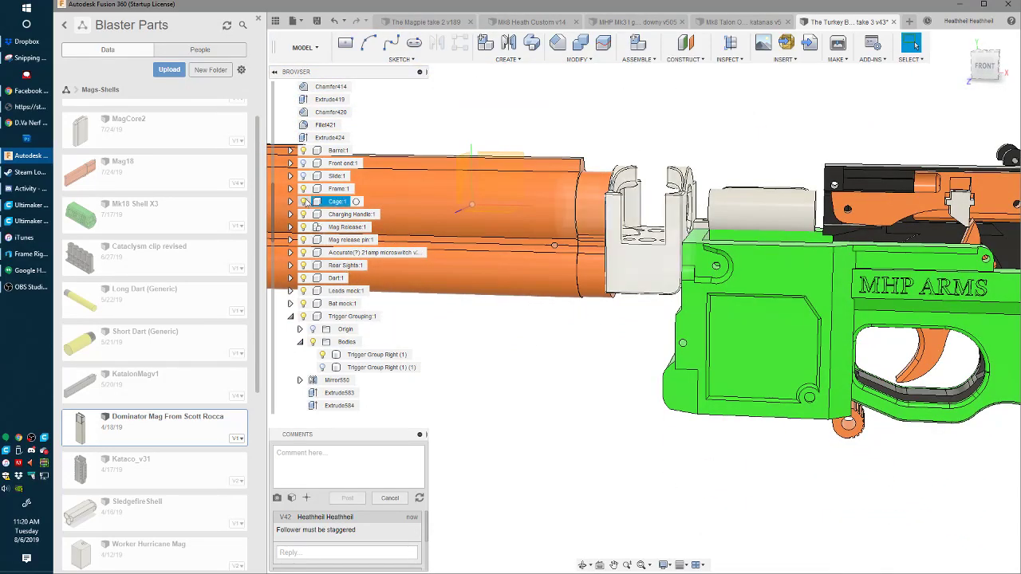
- Hide the Frame component to expose the cage's rear face
{"action": "left_click", "coordinate": [303, 189]}
{"action": "scroll", "coordinate": [692, 268], "scroll_direction": "up", "scroll_amount": 3}
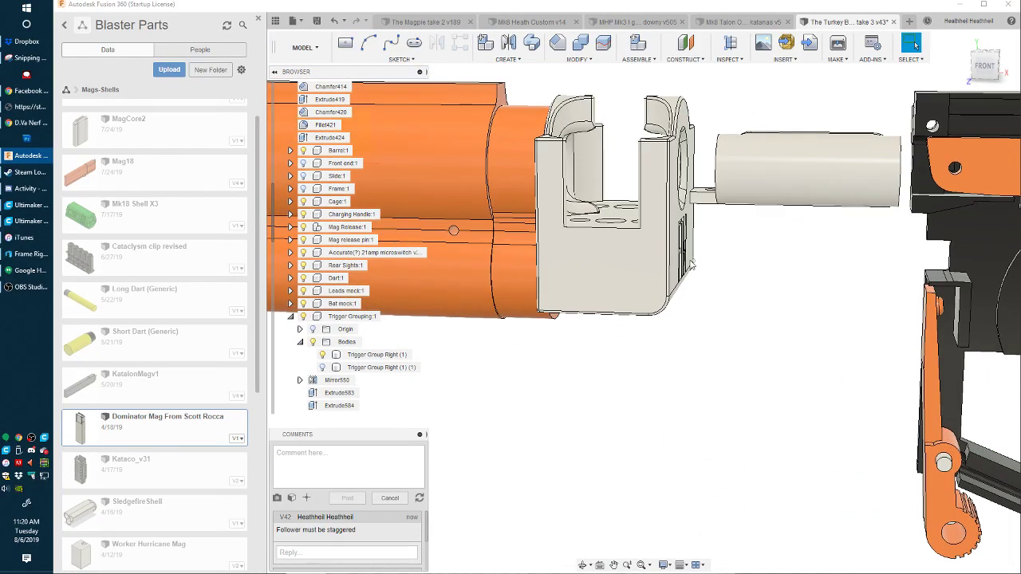
{"action": "middle_click_drag", "start_coordinate": [692, 268], "coordinate": [644, 261], "text": "shift"}
{"action": "scroll", "coordinate": [668, 251], "scroll_direction": "up", "scroll_amount": 5}
{"action": "scroll", "coordinate": [670, 252], "scroll_direction": "up", "scroll_amount": 8}
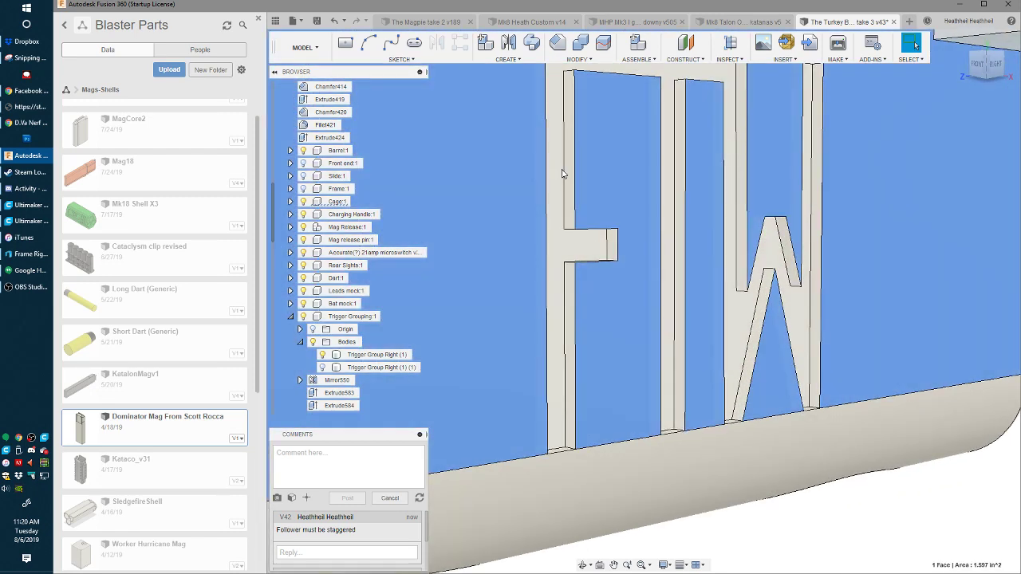
- Remove the engraved lettering from the cage's rear face
{"action": "left_click", "coordinate": [559, 220]}
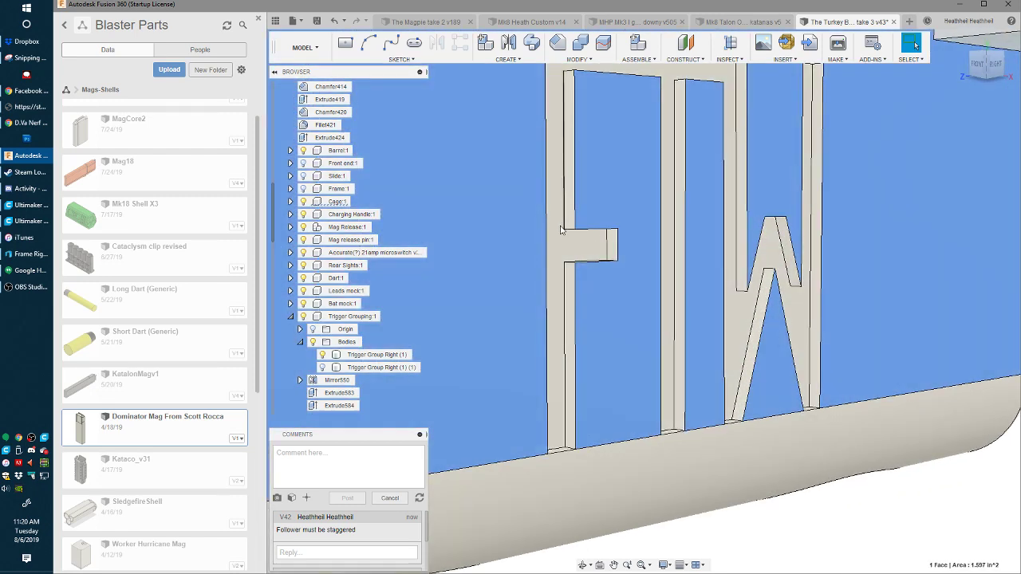
{"action": "key", "text": "e"}
{"action": "left_click", "coordinate": [529, 278]}
{"action": "key", "text": "Return"}
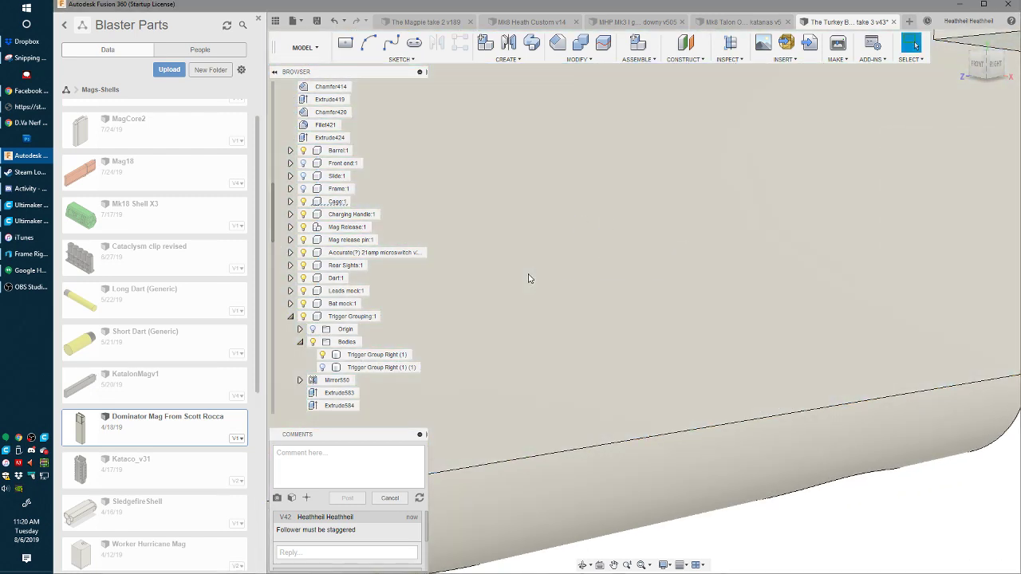
- Sketch a horizontal line across the cage's rear face below the round opening, extending past both sides
{"action": "scroll", "coordinate": [566, 281], "scroll_direction": "down", "scroll_amount": 5}
{"action": "left_click", "coordinate": [564, 277]}
{"action": "key", "text": "s"}
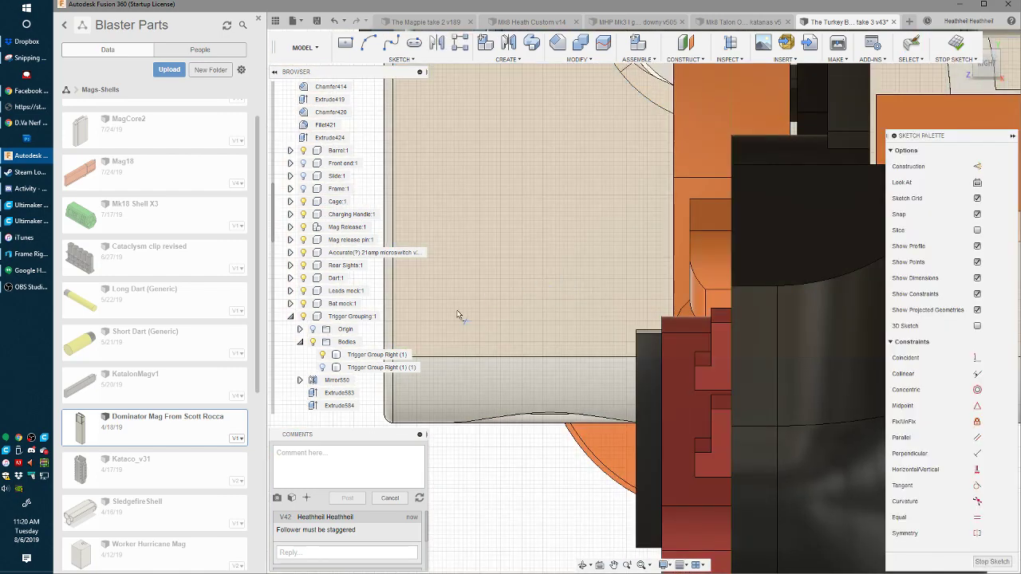
{"action": "scroll", "coordinate": [417, 341], "scroll_direction": "up", "scroll_amount": 2}
{"action": "middle_click_drag", "start_coordinate": [440, 328], "coordinate": [559, 315]}
{"action": "scroll", "coordinate": [559, 319], "scroll_direction": "down", "scroll_amount": 5}
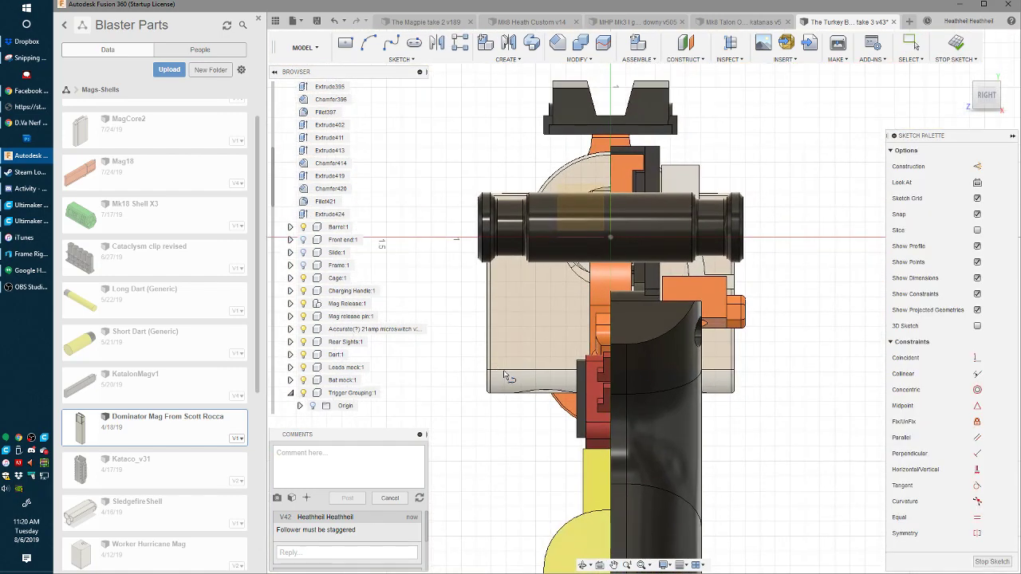
{"action": "left_click", "coordinate": [807, 310]}
{"action": "key", "text": "Escape"}
{"action": "scroll", "coordinate": [557, 357], "scroll_direction": "up", "scroll_amount": 5}
- Extrude the profile below the sketched line 0.145 in rearward, joining it to the cage, using the temporarily shown KatalonMagv1 v4 as clearance reference
{"action": "key", "text": "e"}
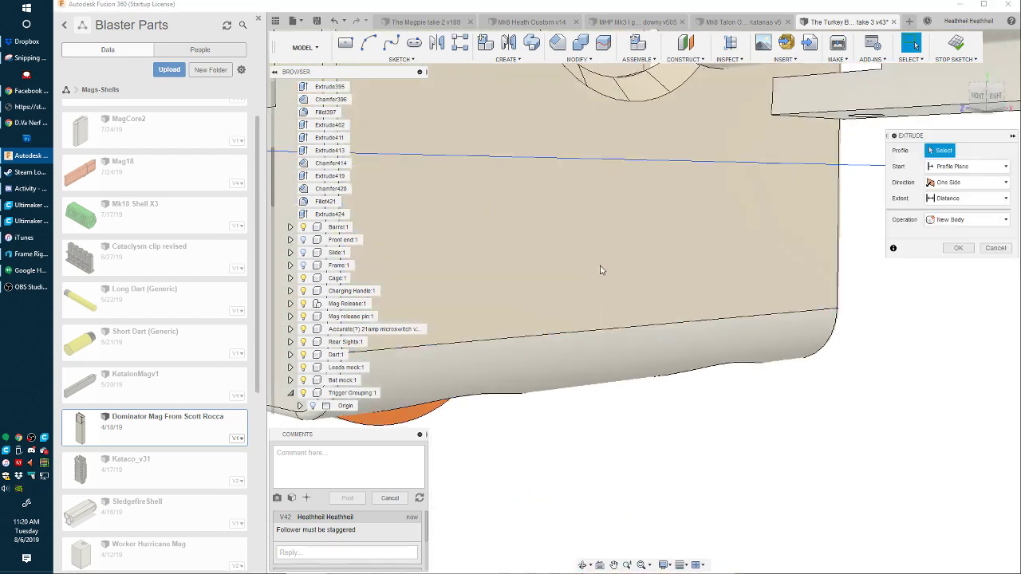
{"action": "left_click", "coordinate": [693, 265]}
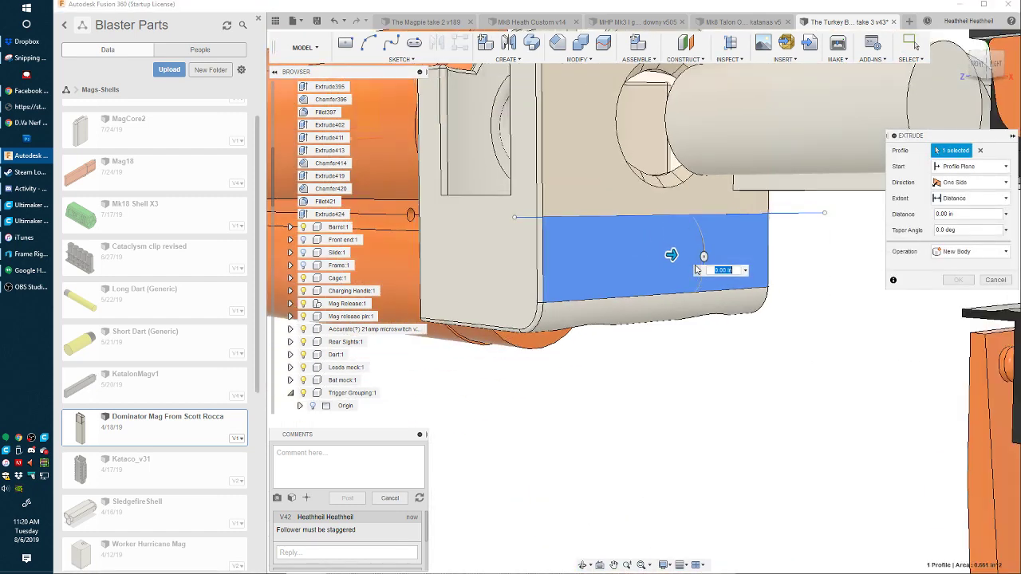
{"action": "left_click_drag", "start_coordinate": [716, 255], "coordinate": [720, 255]}
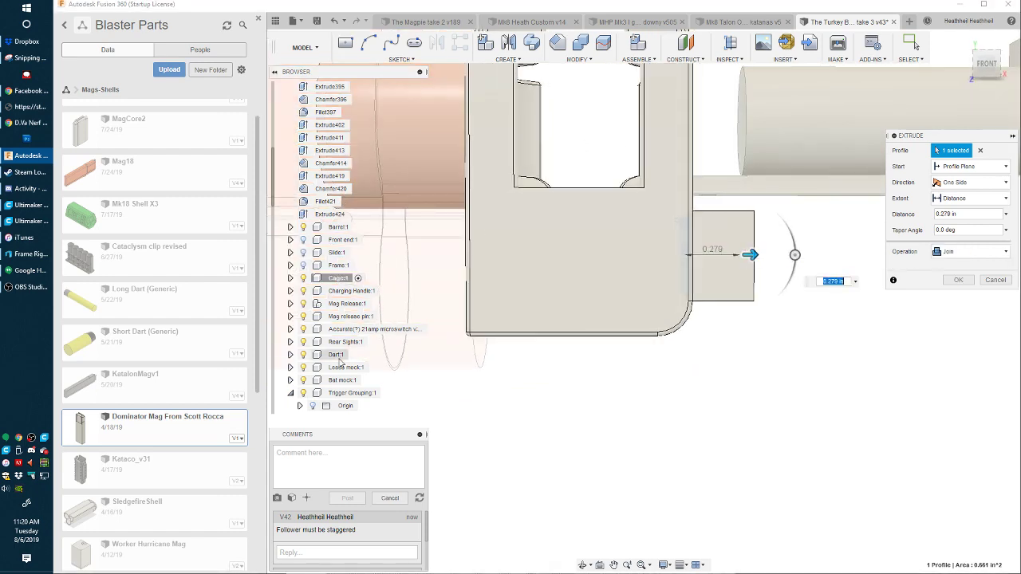
{"action": "scroll", "coordinate": [339, 361], "scroll_direction": "down", "scroll_amount": 7}
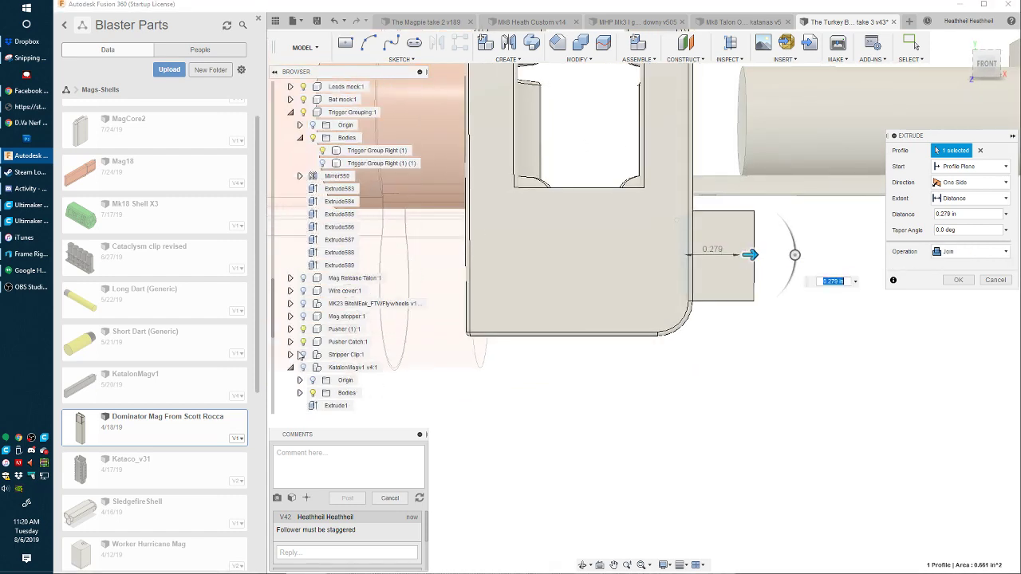
{"action": "left_click", "coordinate": [304, 367]}
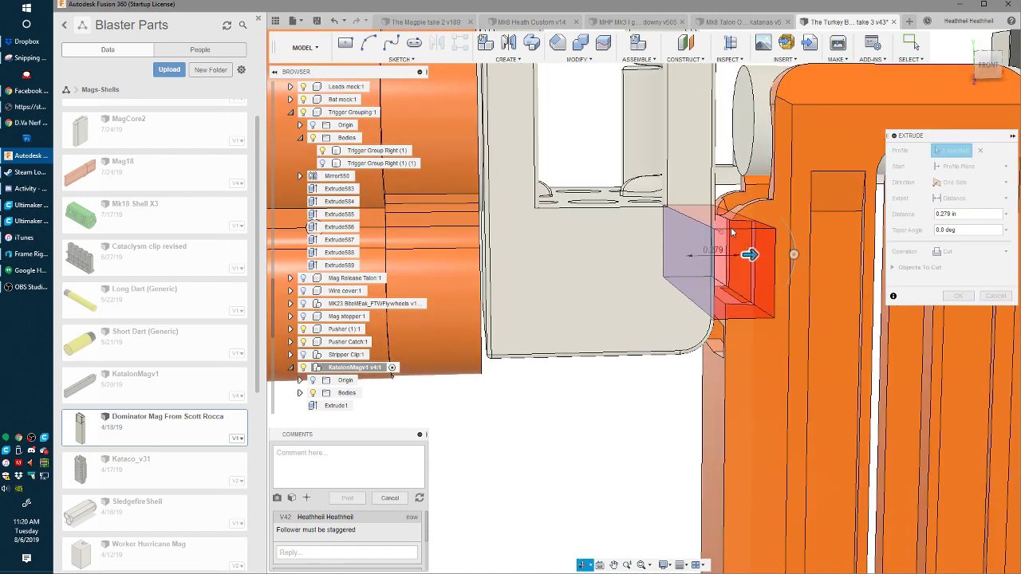
{"action": "left_click_drag", "start_coordinate": [750, 255], "coordinate": [729, 256]}
{"action": "middle_click_drag", "start_coordinate": [678, 256], "coordinate": [693, 283], "text": "shift"}
{"action": "left_click_drag", "start_coordinate": [729, 255], "coordinate": [725, 255]}
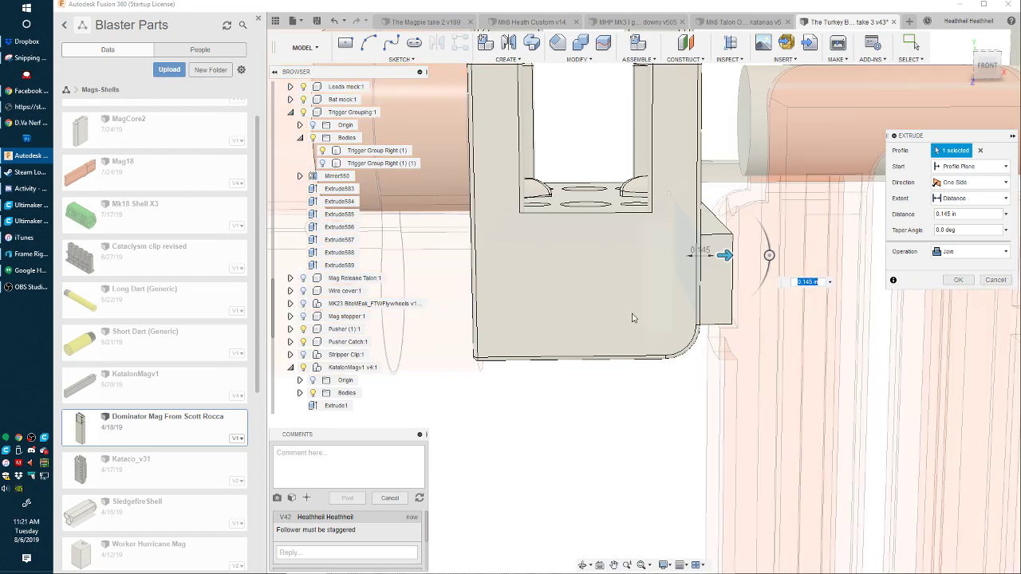
{"action": "mouse_move", "coordinate": [559, 275]}
{"action": "middle_mouse_down", "text": "shift"}
{"action": "mouse_move", "coordinate": [554, 236]}
{"action": "mouse_move", "coordinate": [556, 269]}
{"action": "middle_mouse_up", "text": "shift"}
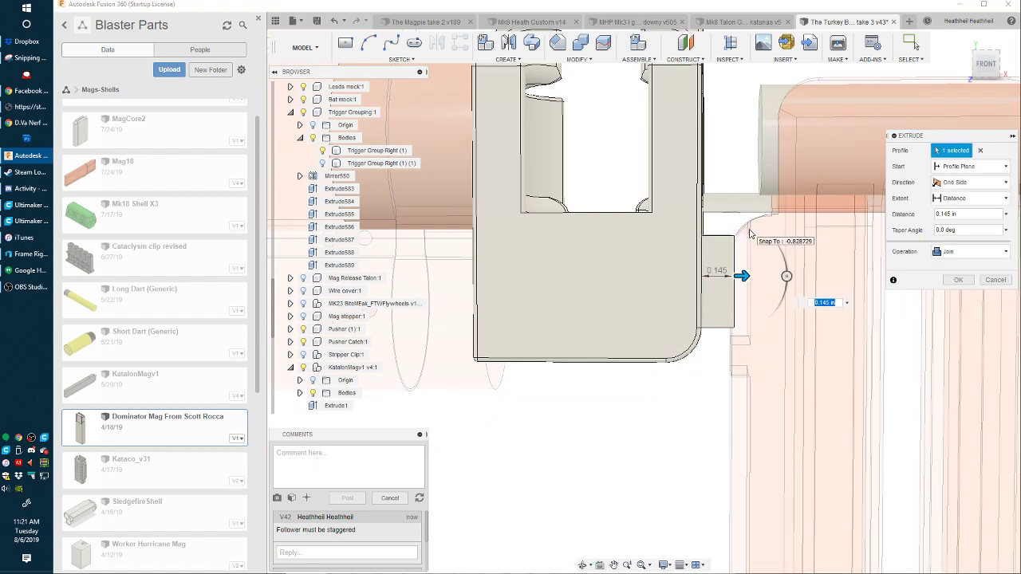
{"action": "key", "text": "Return"}
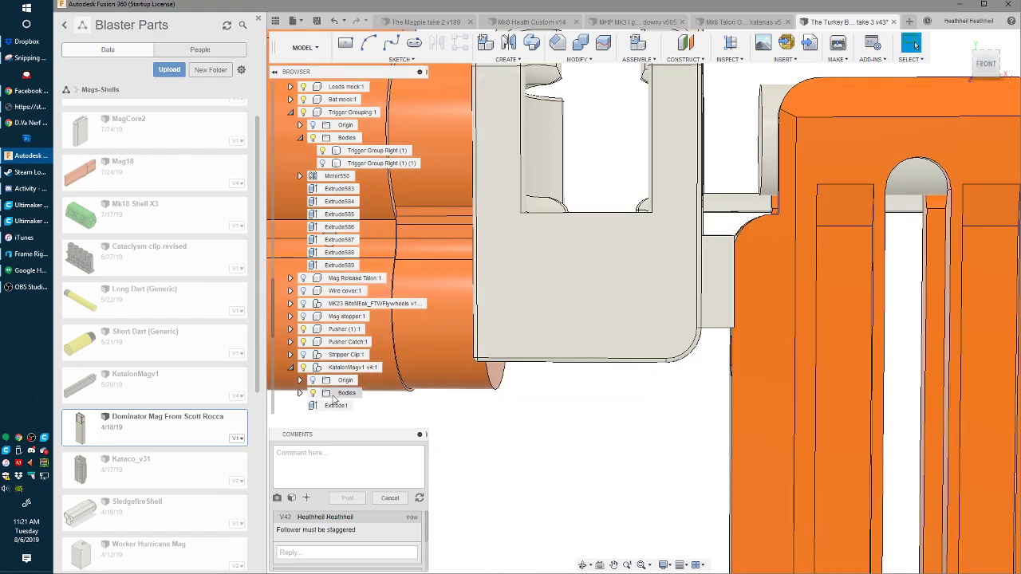
{"action": "left_click", "coordinate": [308, 369]}
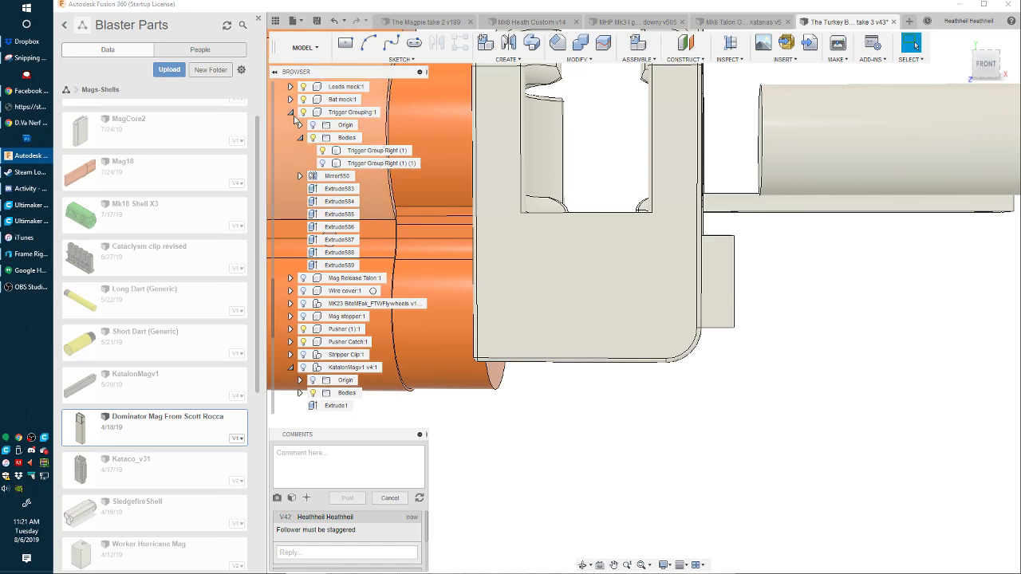
{"action": "scroll", "coordinate": [317, 154], "scroll_direction": "up", "scroll_amount": 2}
{"action": "middle_click_drag", "start_coordinate": [615, 221], "coordinate": [529, 234], "text": "shift"}
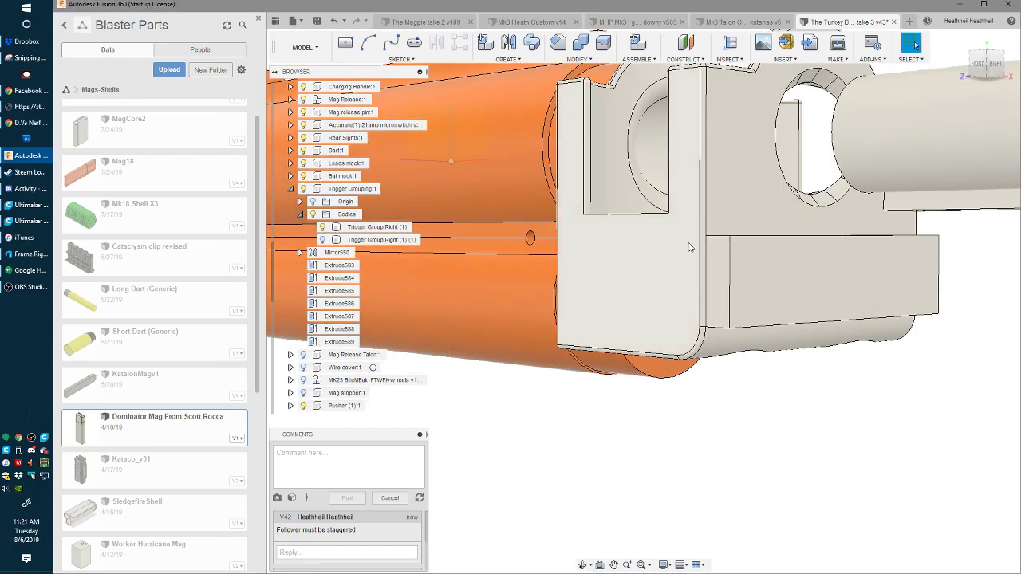
{"action": "left_click", "coordinate": [765, 282]}
{"action": "key", "text": "e"}
{"action": "left_click_drag", "start_coordinate": [773, 276], "coordinate": [705, 244]}
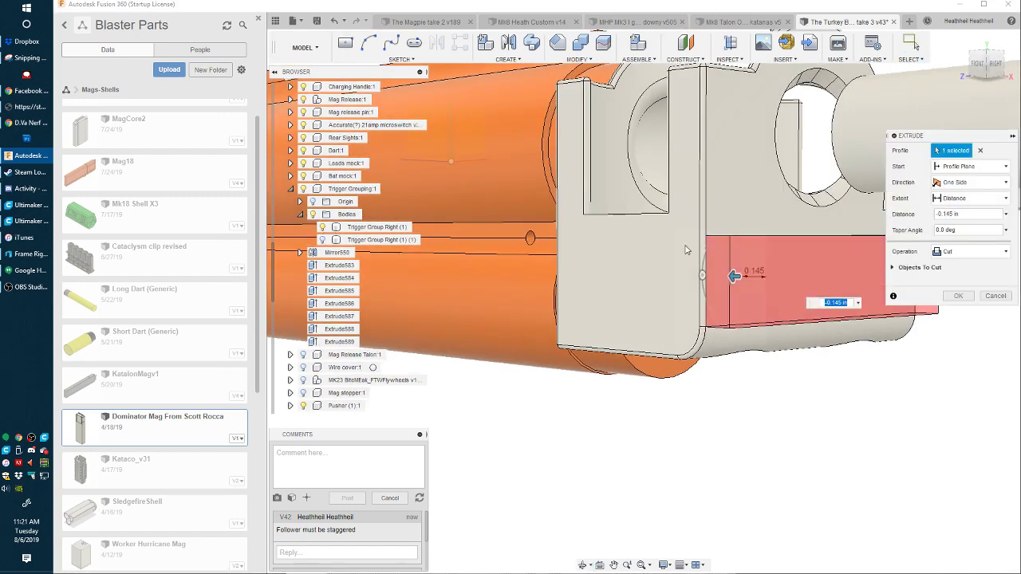
{"action": "scroll", "coordinate": [311, 159], "scroll_direction": "up", "scroll_amount": 2}
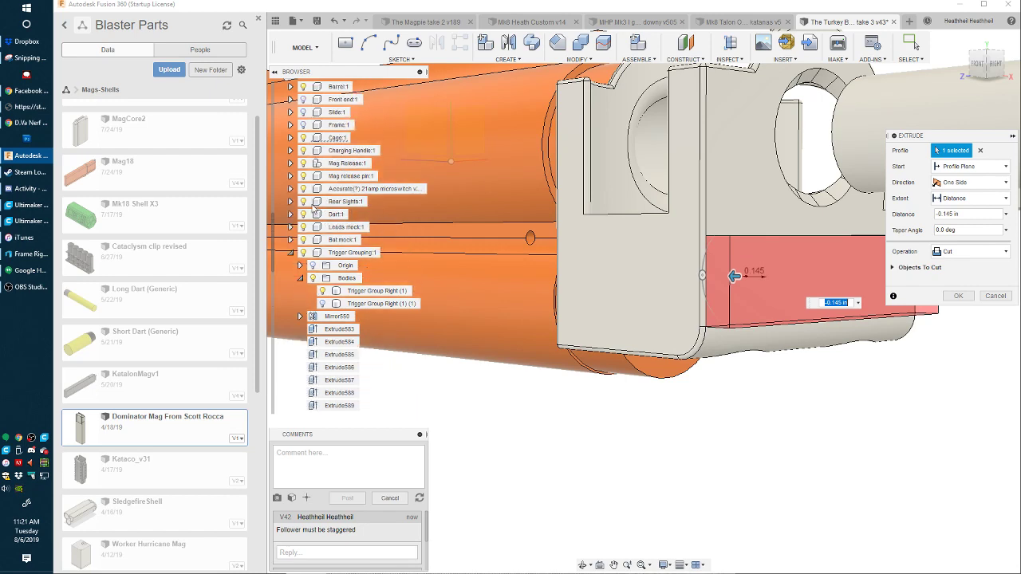
{"action": "scroll", "coordinate": [314, 205], "scroll_direction": "up", "scroll_amount": 2}
{"action": "left_click", "coordinate": [304, 189]}
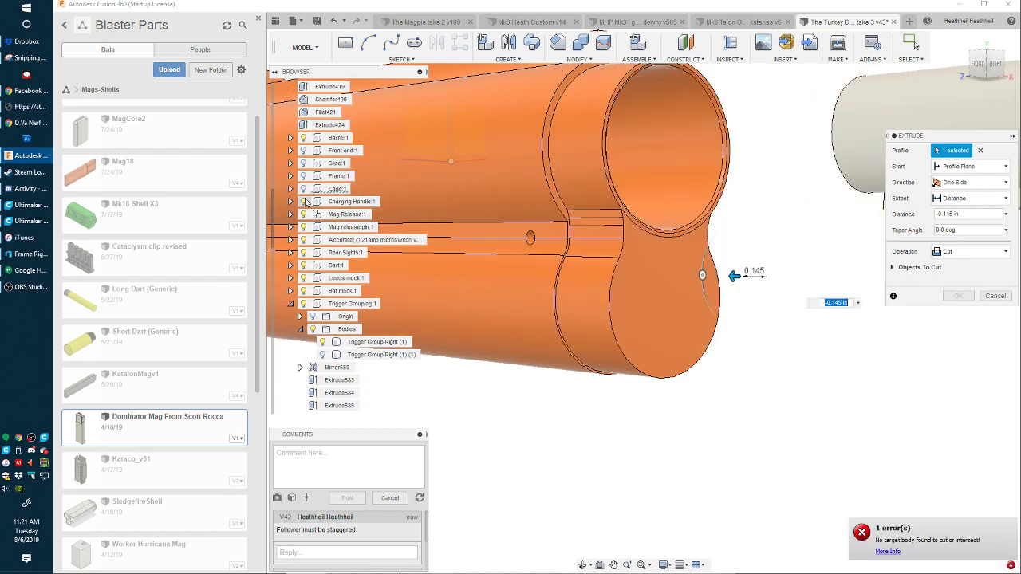
{"action": "middle_click_drag", "start_coordinate": [667, 247], "coordinate": [480, 240], "text": "shift"}
{"action": "key", "text": "Escape"}
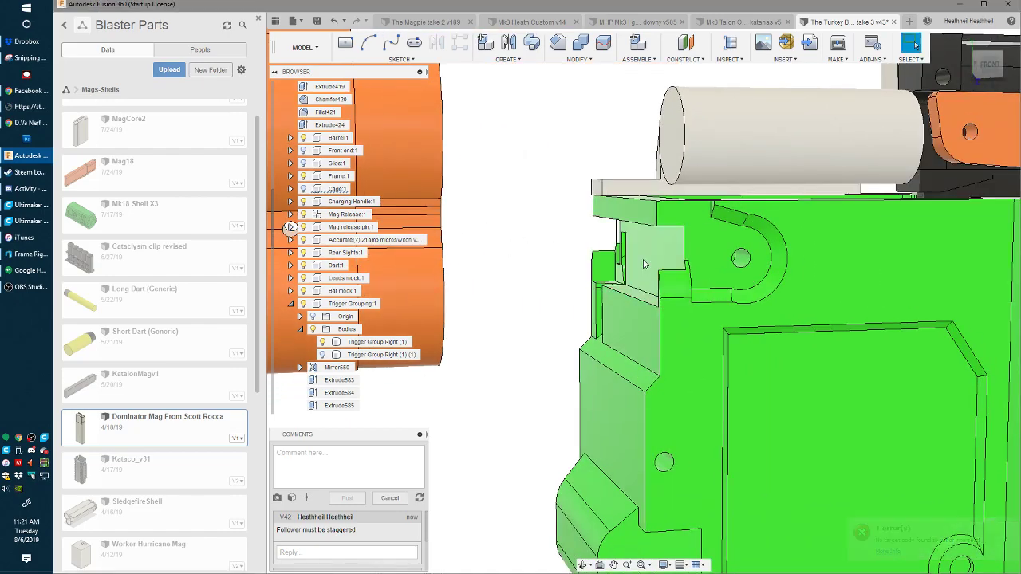
- Inspect the recess at the front of the frame where the cage sits, and undo the visibility changes
{"action": "middle_click_drag", "start_coordinate": [622, 277], "coordinate": [668, 276], "text": "shift"}
{"action": "scroll", "coordinate": [674, 275], "scroll_direction": "up", "scroll_amount": 2}
{"action": "scroll", "coordinate": [673, 276], "scroll_direction": "down", "scroll_amount": 2}
{"action": "scroll", "coordinate": [674, 281], "scroll_direction": "up", "scroll_amount": 3}
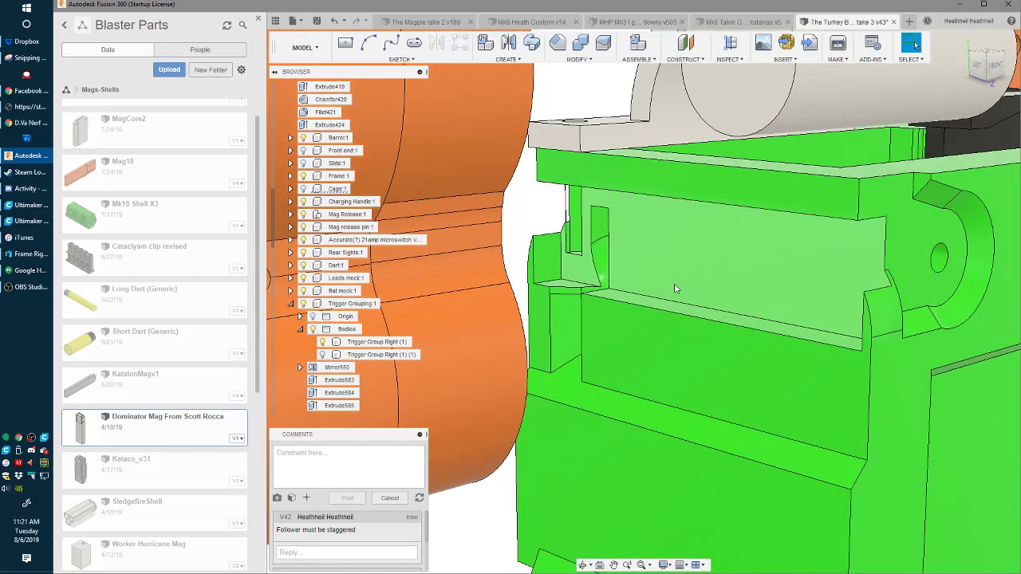
{"action": "scroll", "coordinate": [668, 297], "scroll_direction": "down", "scroll_amount": 3}
{"action": "key", "text": "ctrl+z"}
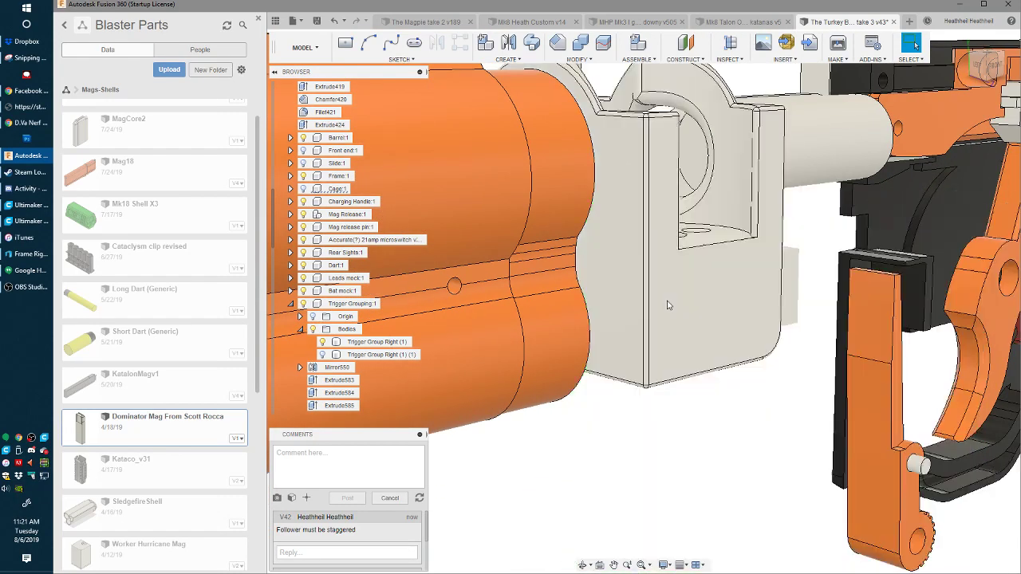
- Cut the near end of the block on the cage's rear face back by 0.5 in
{"action": "middle_click_drag", "start_coordinate": [674, 303], "coordinate": [757, 316], "text": "shift"}
{"action": "scroll", "coordinate": [704, 333], "scroll_direction": "up", "scroll_amount": 2}
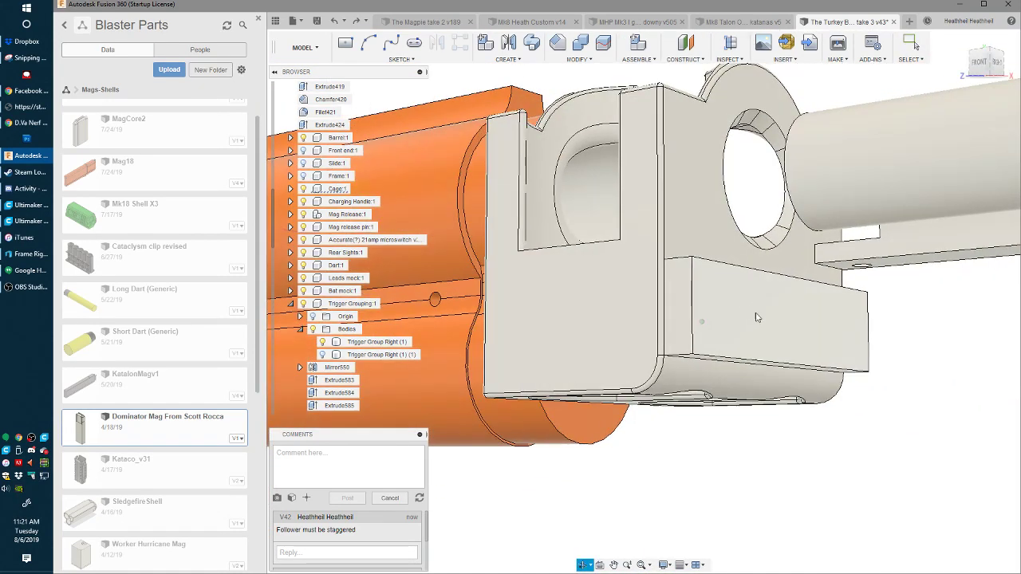
{"action": "left_click", "coordinate": [690, 325]}
{"action": "middle_click_drag", "start_coordinate": [691, 326], "coordinate": [721, 399], "text": "shift"}
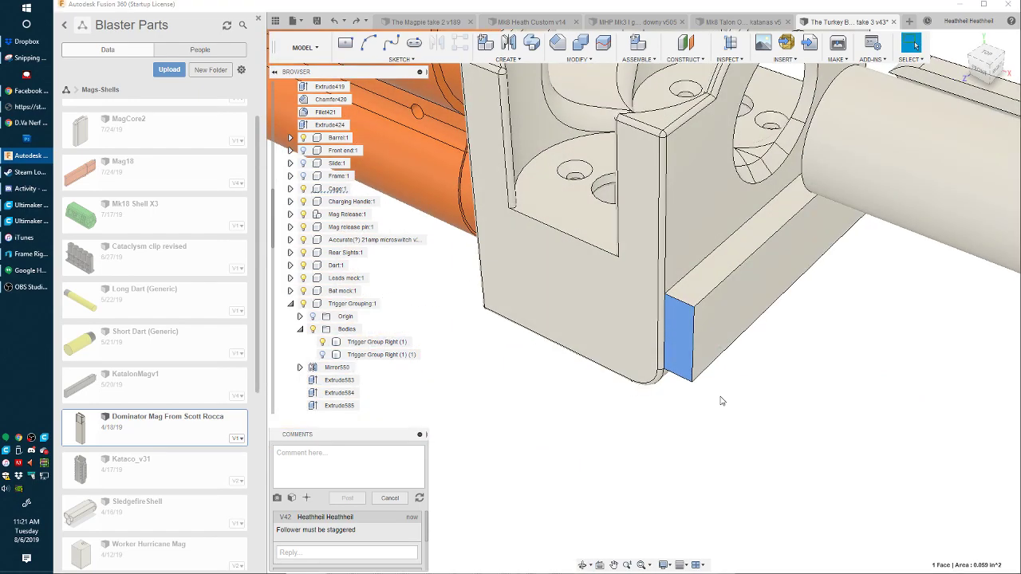
{"action": "key", "text": "e"}
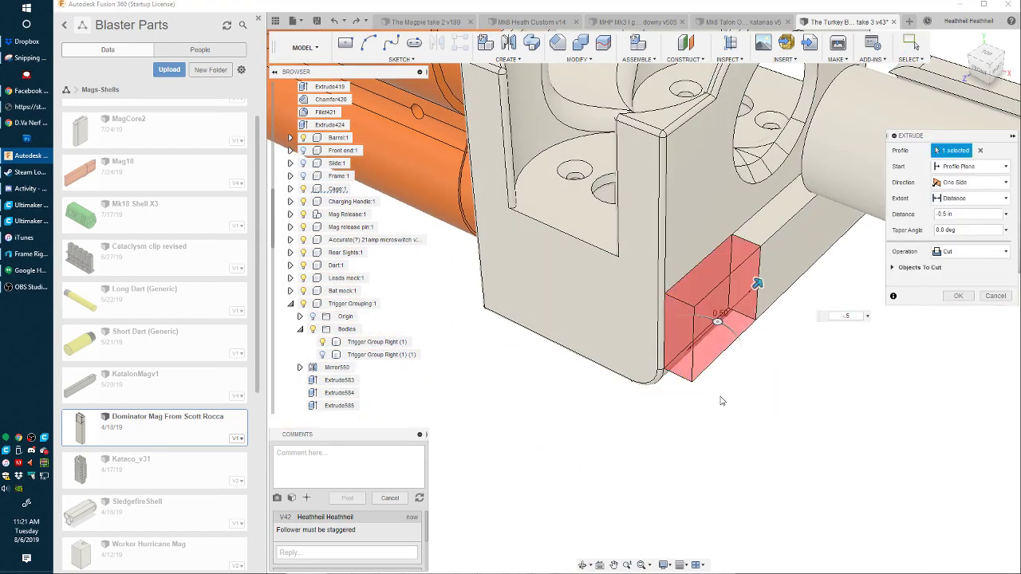
{"action": "key", "text": "Return"}
- Cut the opposite end of the cage's rear block inward by 0.5 in
{"action": "scroll", "coordinate": [793, 294], "scroll_direction": "down", "scroll_amount": 3}
{"action": "middle_click_drag", "start_coordinate": [770, 293], "coordinate": [797, 351], "text": "shift"}
{"action": "key", "text": "e"}
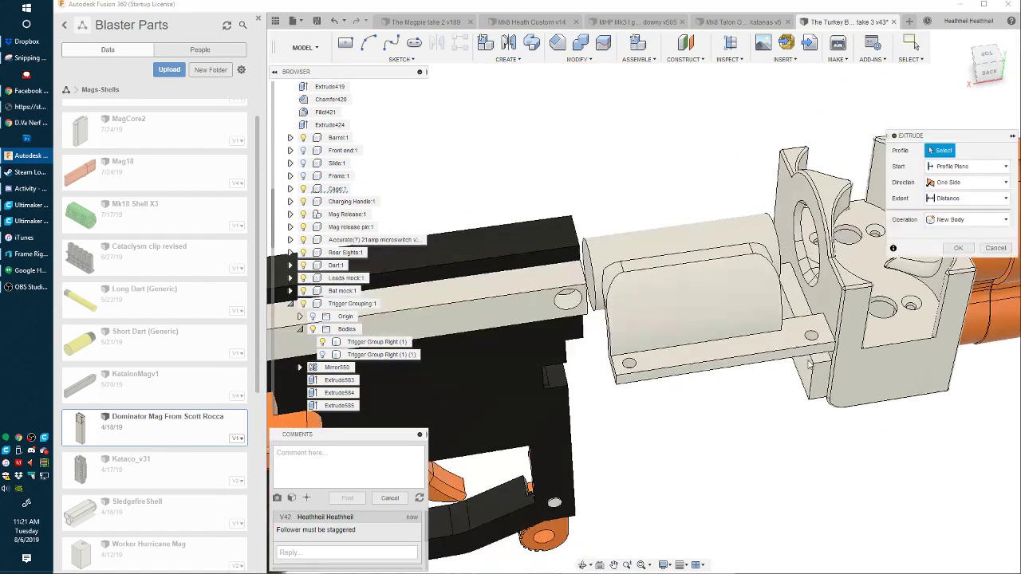
{"action": "left_click", "coordinate": [820, 375]}
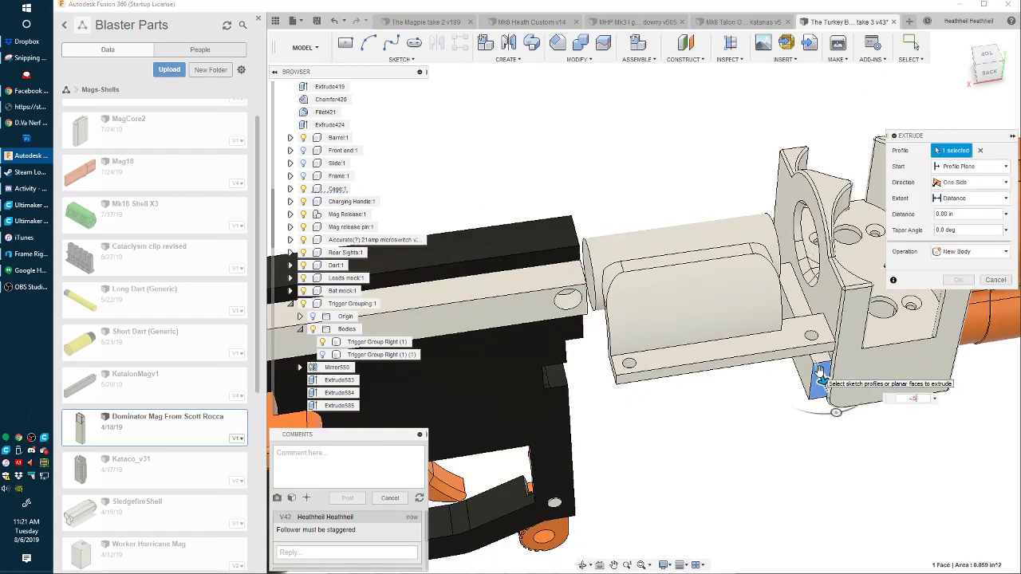
{"action": "key", "text": "Return"}
- Try sketching a 1/8 in circle on the end face of the cage's rear block
{"action": "middle_click_drag", "start_coordinate": [820, 370], "coordinate": [669, 348], "text": "shift"}
{"action": "key", "text": "c"}
{"action": "left_click", "coordinate": [662, 381]}
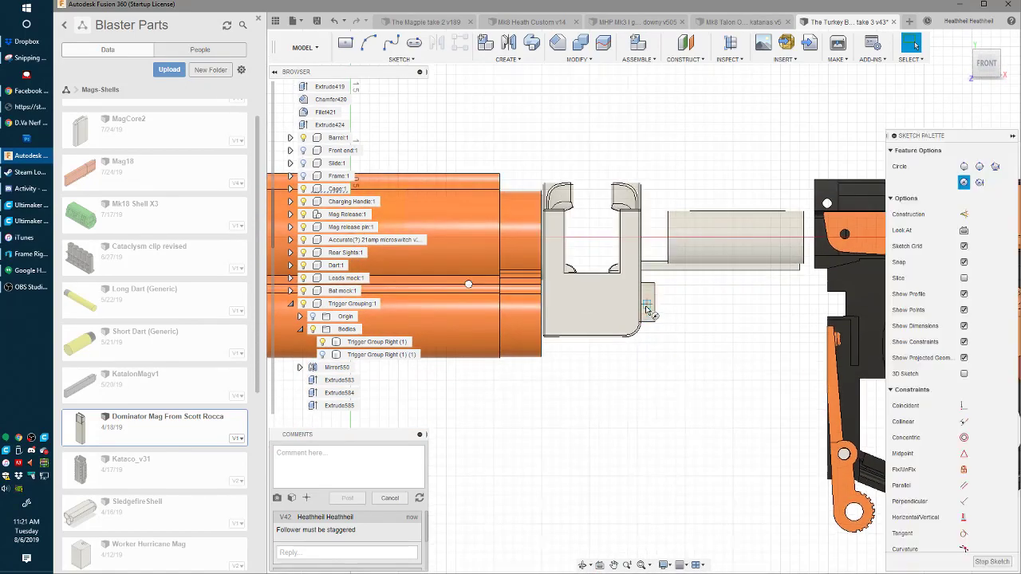
{"action": "left_click", "coordinate": [647, 300]}
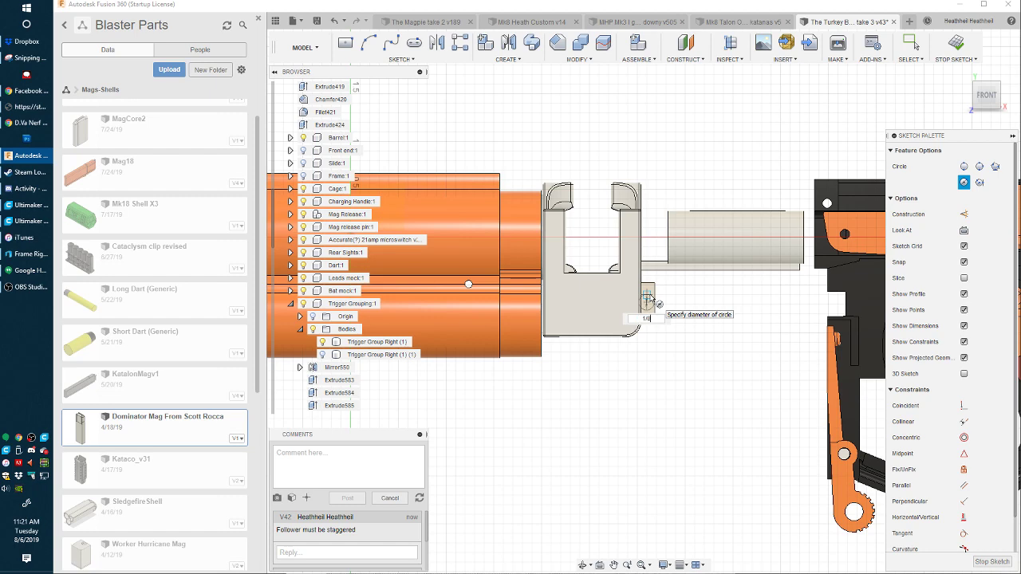
{"action": "key", "text": "Return"}
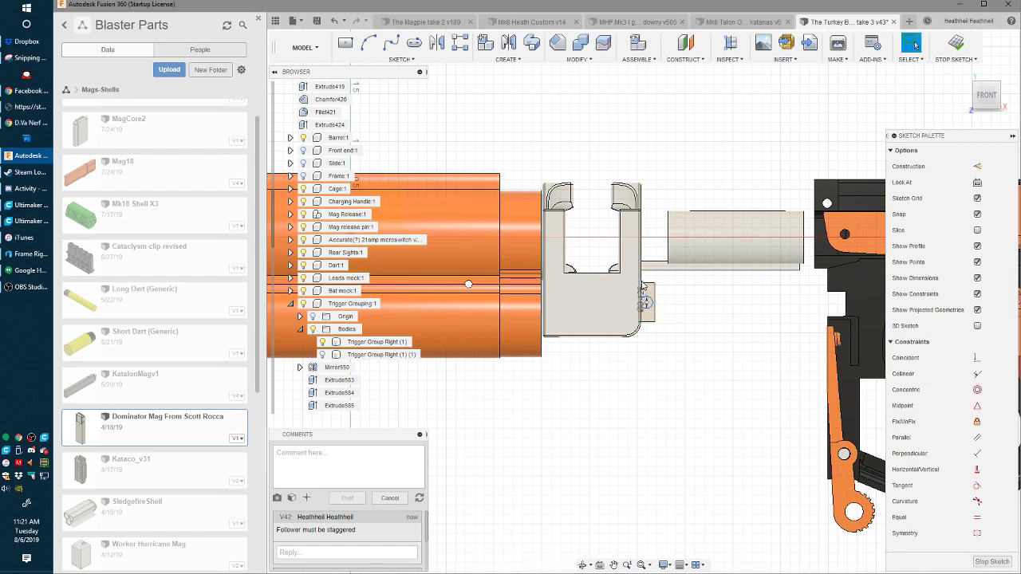
{"action": "key", "text": "e"}
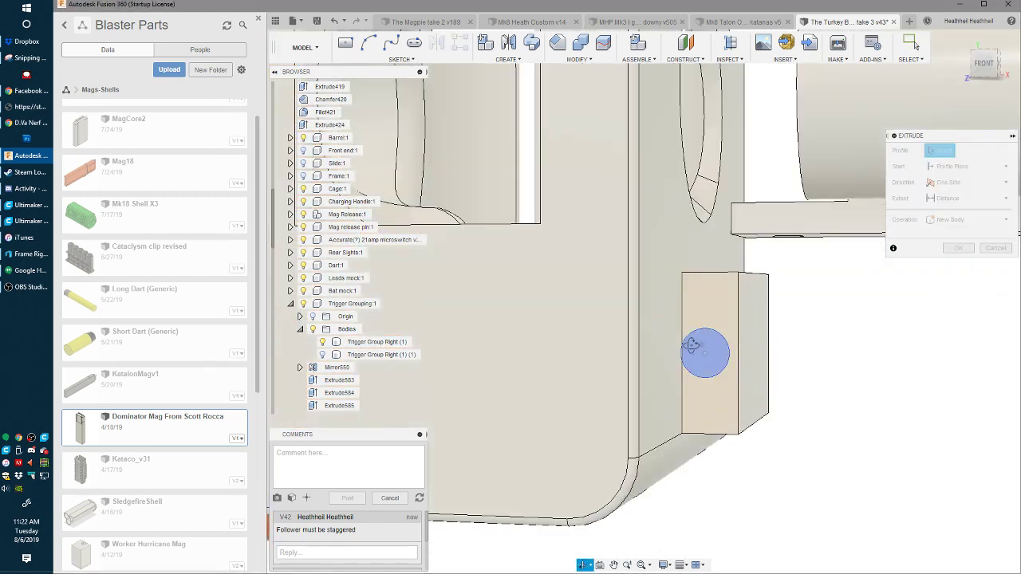
{"action": "key", "text": "ctrl+z"}
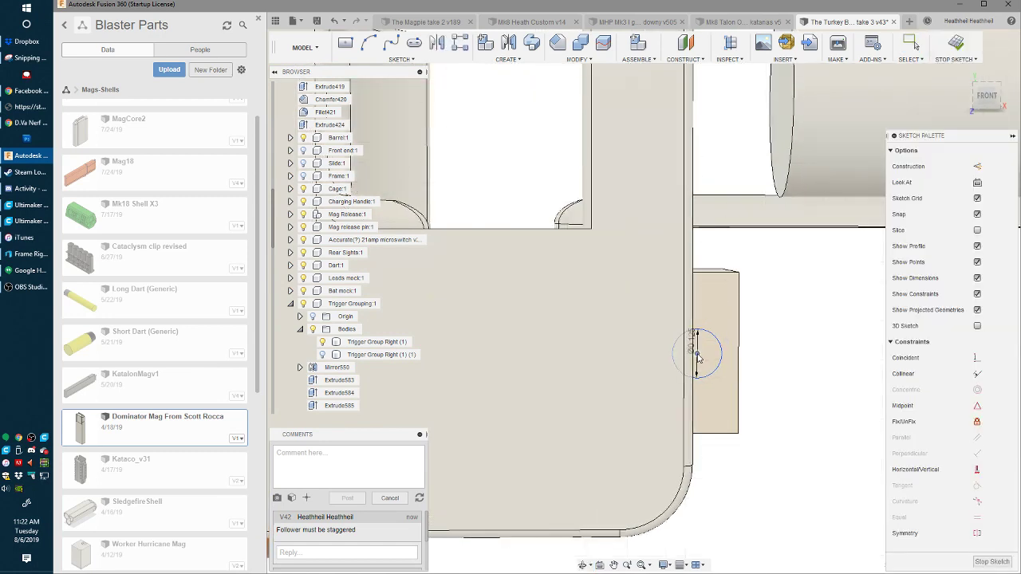
{"action": "middle_click_drag", "start_coordinate": [710, 351], "coordinate": [703, 355], "text": "shift"}
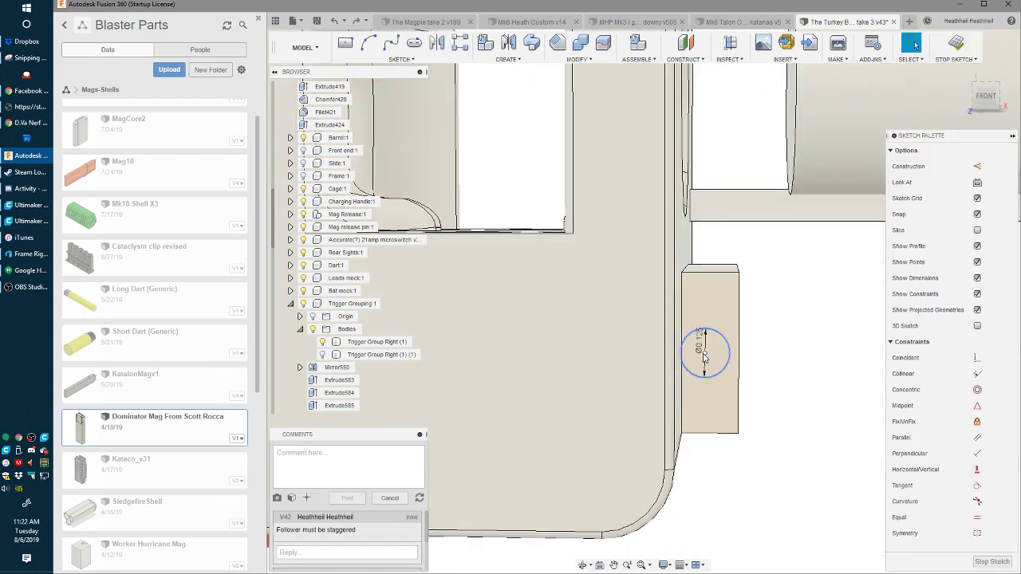
{"action": "key", "text": "ctrl+z"}
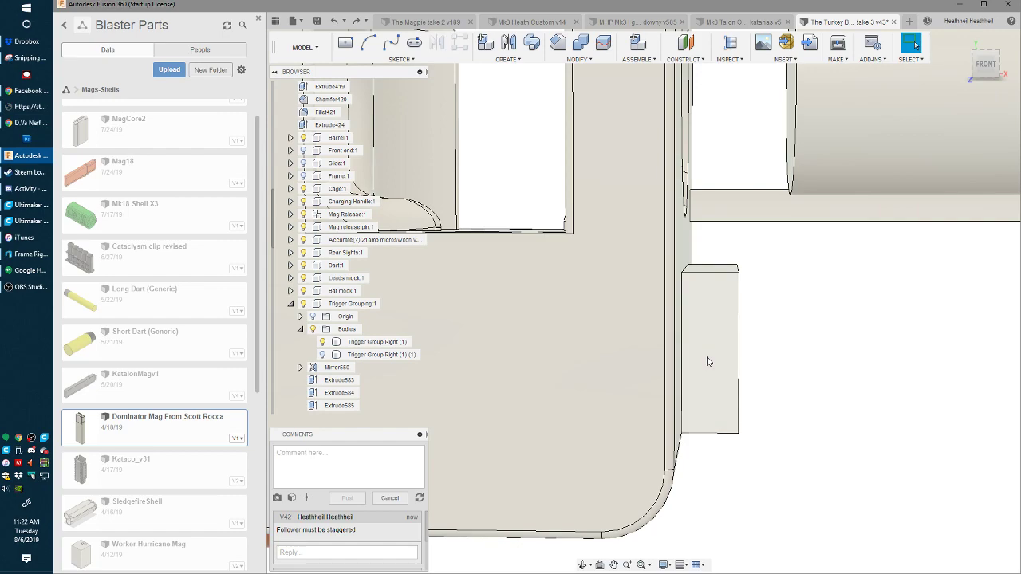
- Sketch a 1/8 in diameter circle on the end face of the cage's rear block, overlapping the block's edge with the cage
{"action": "mouse_move", "coordinate": [720, 367]}
{"action": "middle_mouse_down", "text": "shift"}
{"action": "mouse_move", "coordinate": [732, 381]}
{"action": "mouse_move", "coordinate": [679, 284]}
{"action": "mouse_move", "coordinate": [711, 364]}
{"action": "middle_mouse_up", "text": "shift"}
{"action": "left_click", "coordinate": [722, 355]}
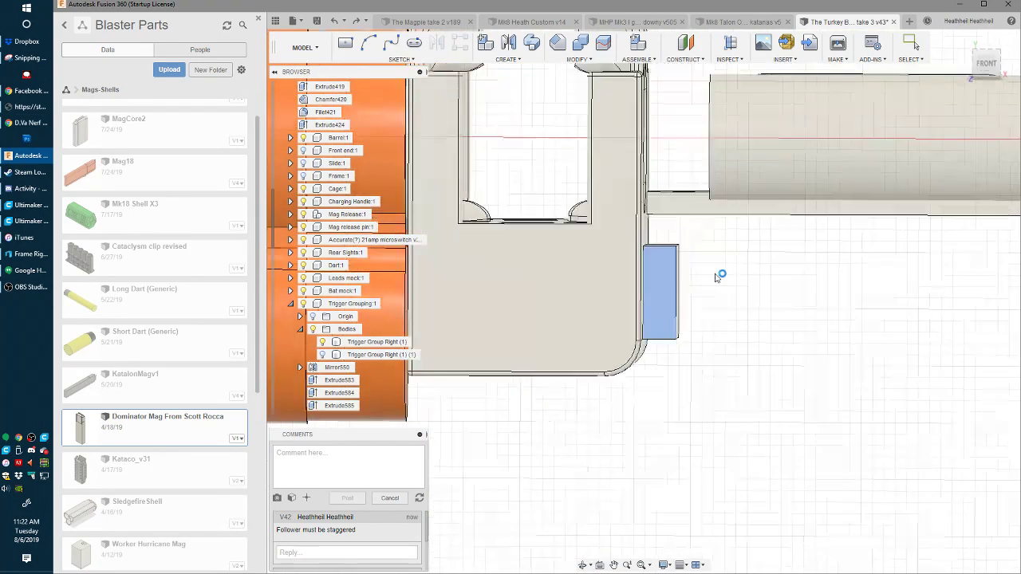
{"action": "left_click", "coordinate": [642, 297]}
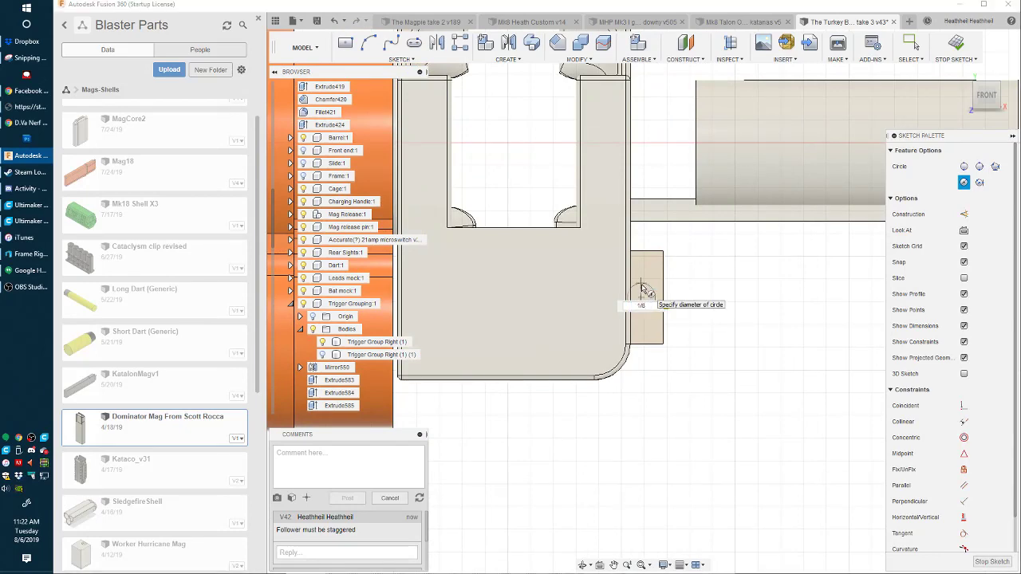
{"action": "key", "text": "Return"}
- Cut both parts of the 1/8 in circle symmetrically by 1.227 in to make a pin hole through the block along the cage's rear face
{"action": "key", "text": "e"}
{"action": "left_click", "coordinate": [695, 355]}
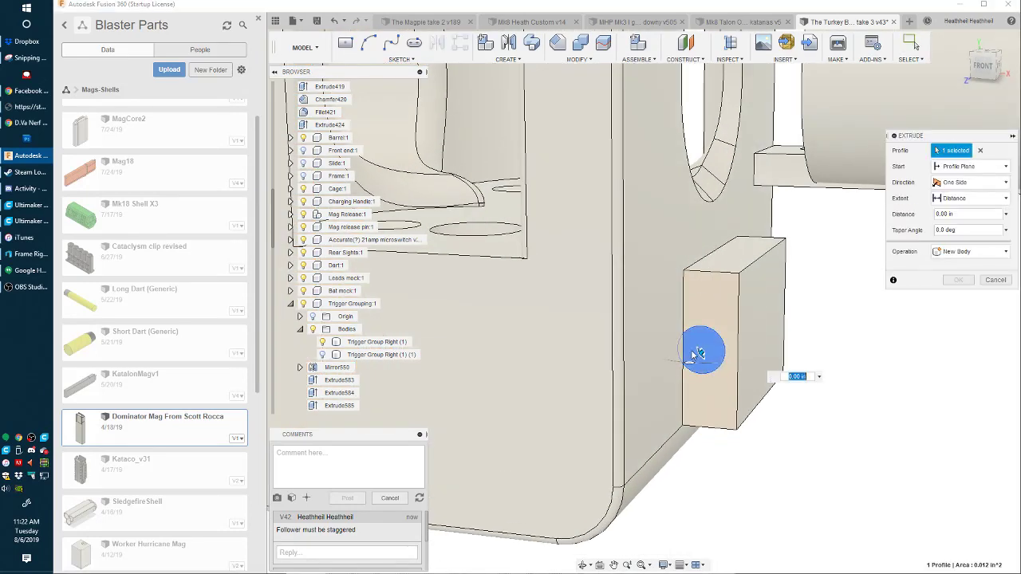
{"action": "left_click", "coordinate": [690, 352]}
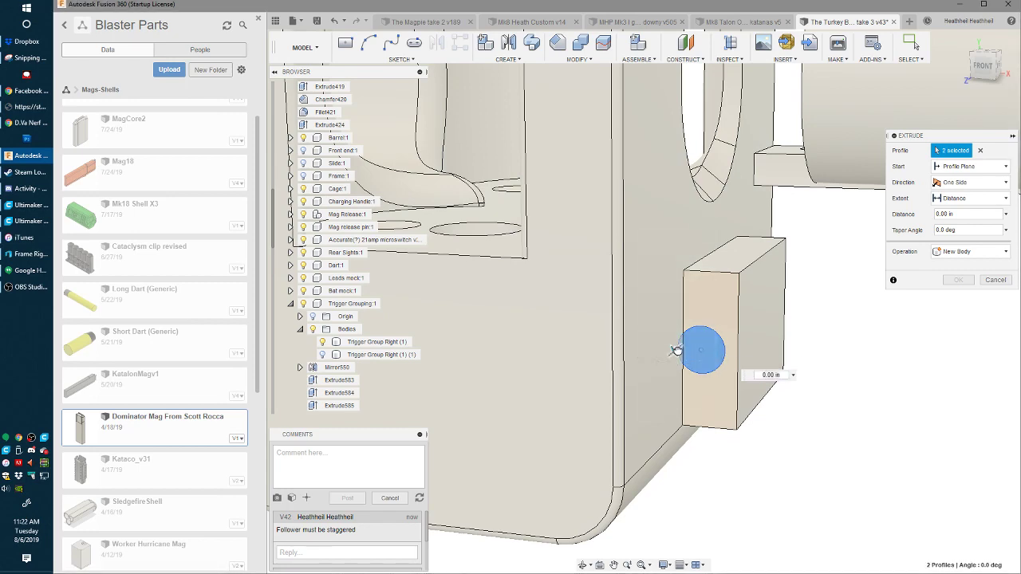
{"action": "left_click_drag", "start_coordinate": [671, 351], "coordinate": [495, 498]}
{"action": "scroll", "coordinate": [558, 446], "scroll_direction": "down", "scroll_amount": 5}
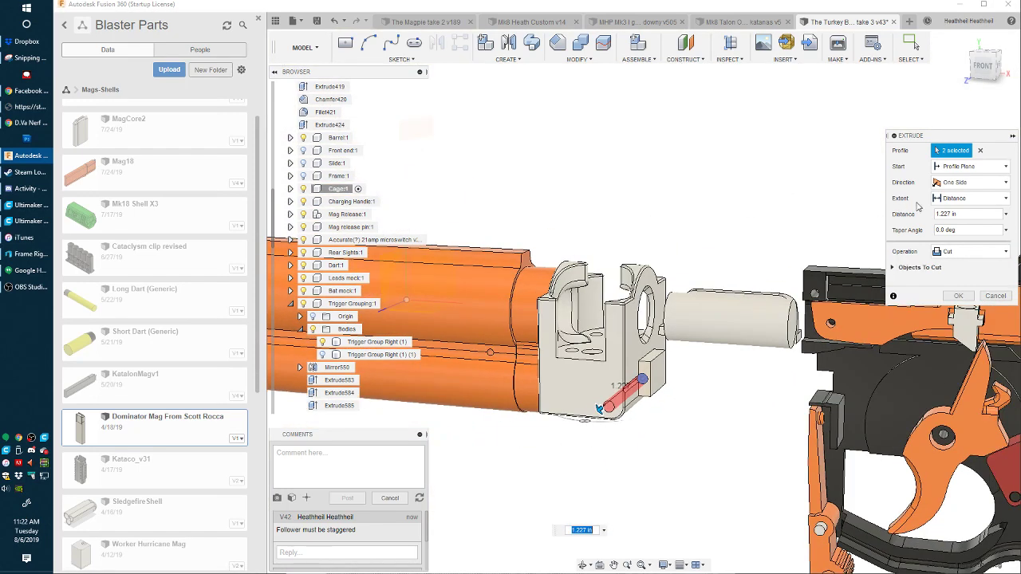
{"action": "left_click", "coordinate": [959, 223]}
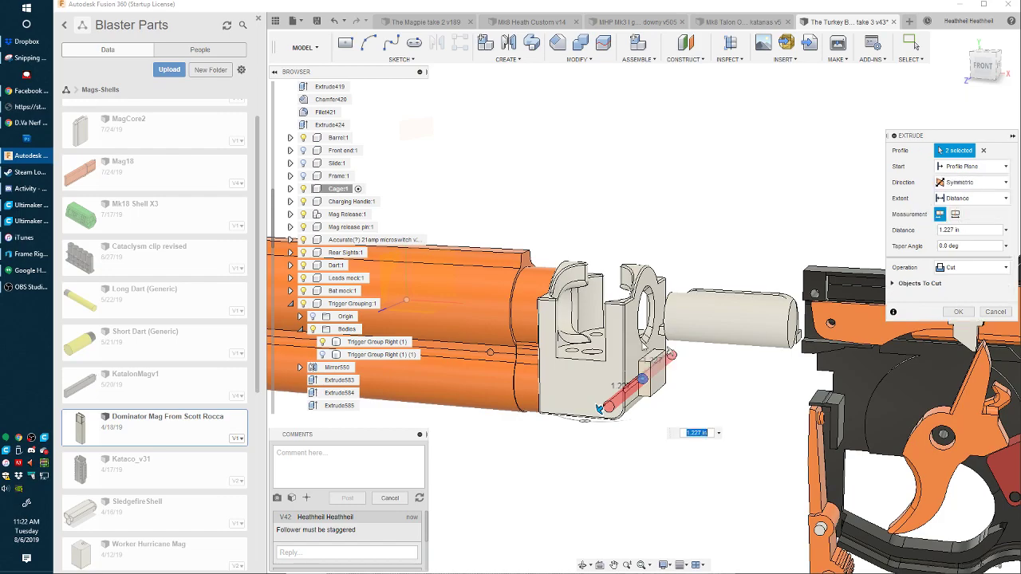
{"action": "middle_click_drag", "start_coordinate": [643, 343], "coordinate": [511, 330], "text": "shift"}
{"action": "key", "text": "Return"}
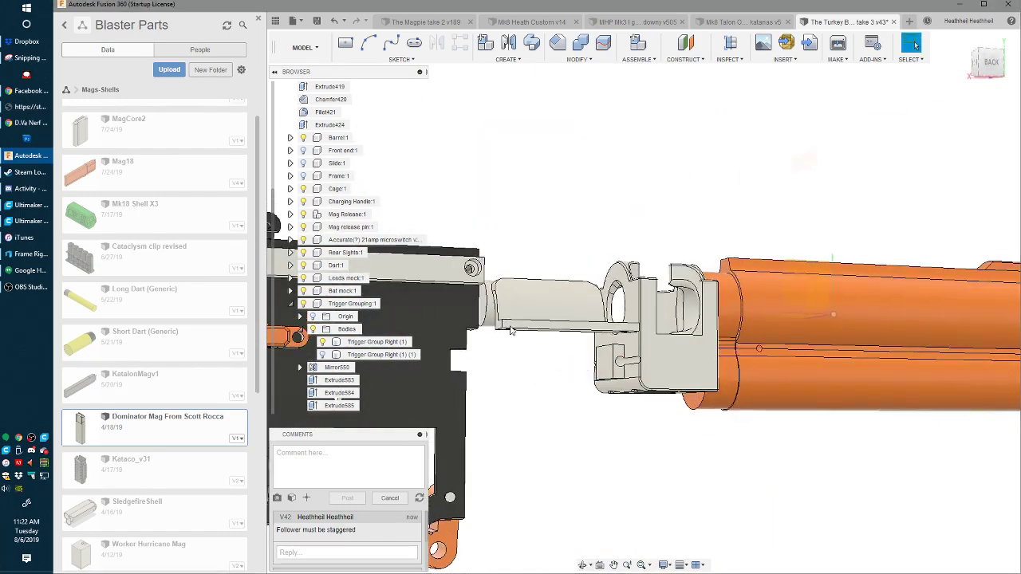
- Inspect the pin hole in the cage's rear block and check the cage against the frame by showing the frame temporarily
{"action": "middle_click_drag", "start_coordinate": [708, 377], "coordinate": [770, 364], "text": "shift"}
{"action": "scroll", "coordinate": [648, 325], "scroll_direction": "up", "scroll_amount": 5}
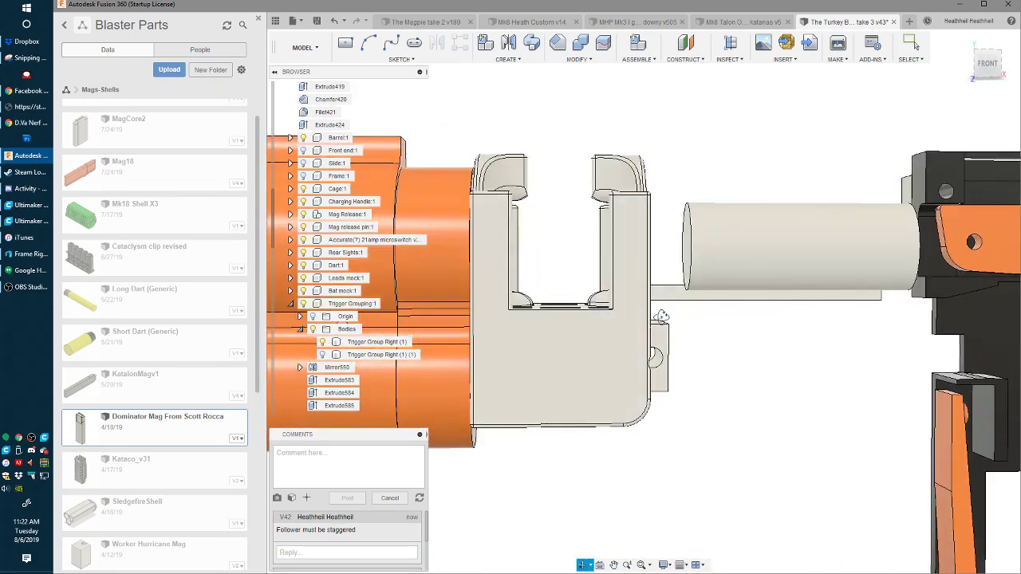
{"action": "middle_click_drag", "start_coordinate": [649, 324], "coordinate": [470, 335], "text": "shift"}
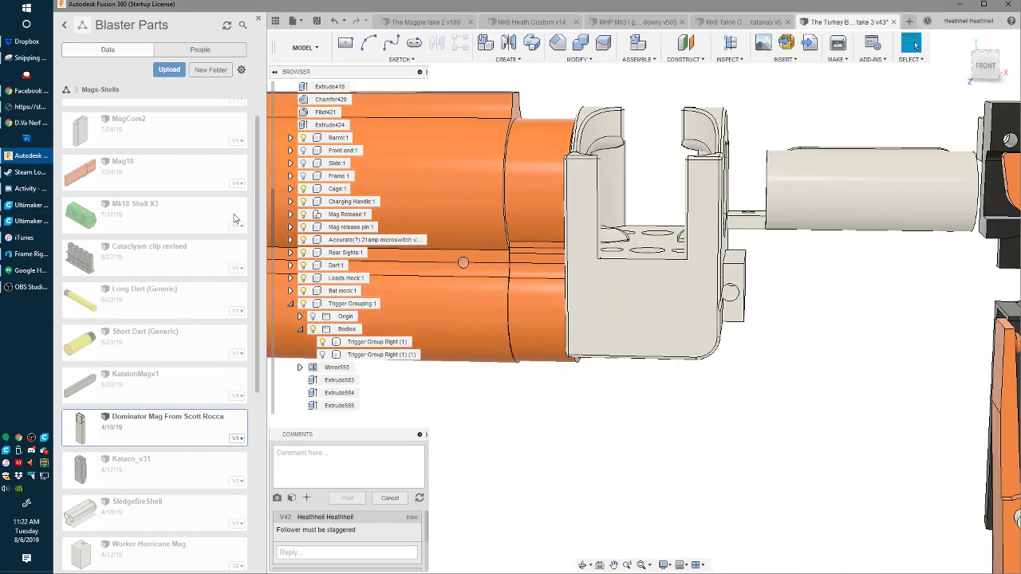
{"action": "left_click", "coordinate": [303, 175]}
{"action": "middle_click_drag", "start_coordinate": [479, 239], "coordinate": [665, 279], "text": "shift"}
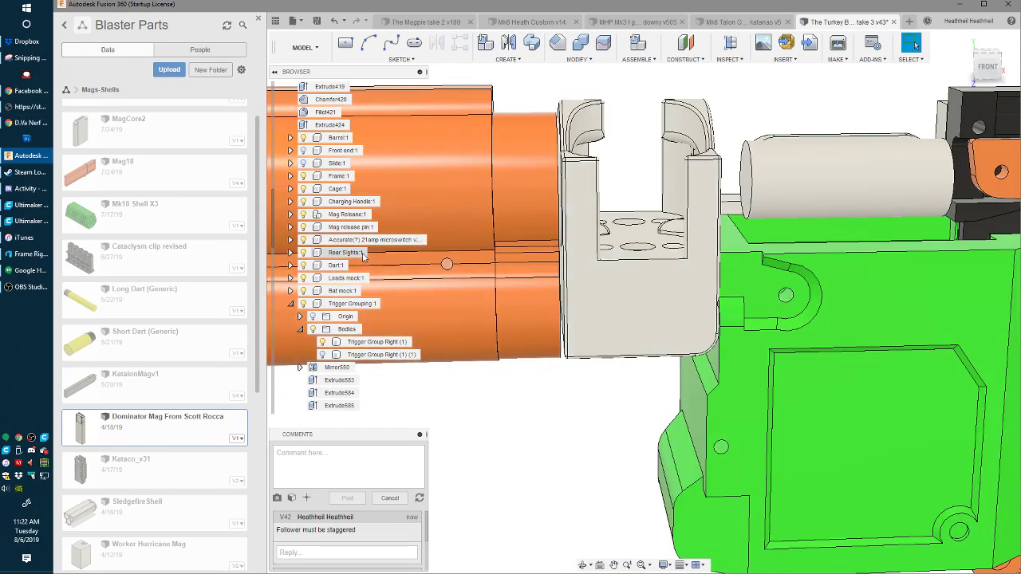
{"action": "left_click", "coordinate": [307, 229]}
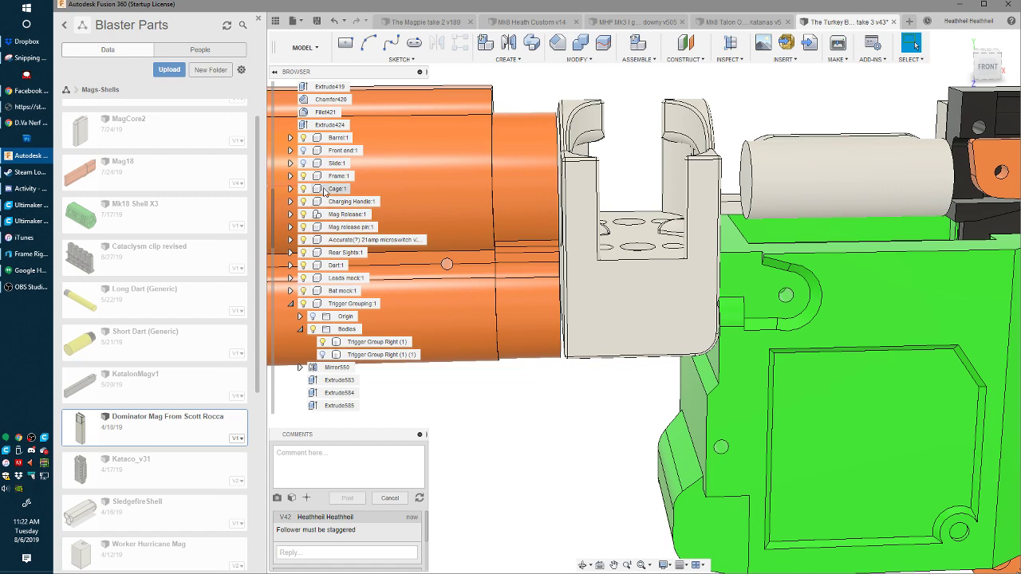
{"action": "left_click", "coordinate": [304, 175]}
- Try to cut the frame by -0.145 in from the cage block's outer face, with the cage hidden and the frame shown
{"action": "middle_click_drag", "start_coordinate": [362, 177], "coordinate": [732, 278], "text": "shift"}
{"action": "key", "text": "e"}
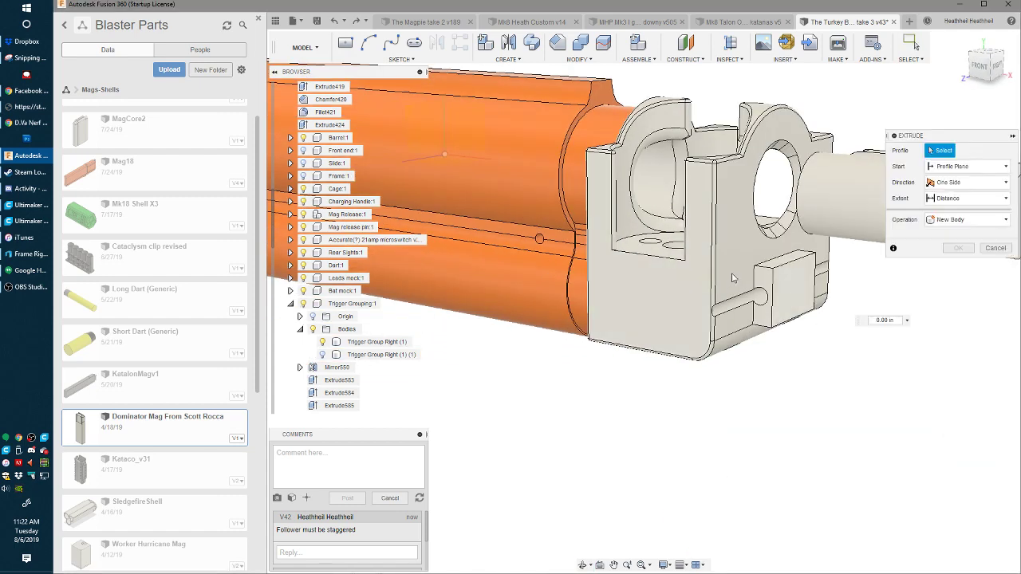
{"action": "left_click", "coordinate": [772, 281]}
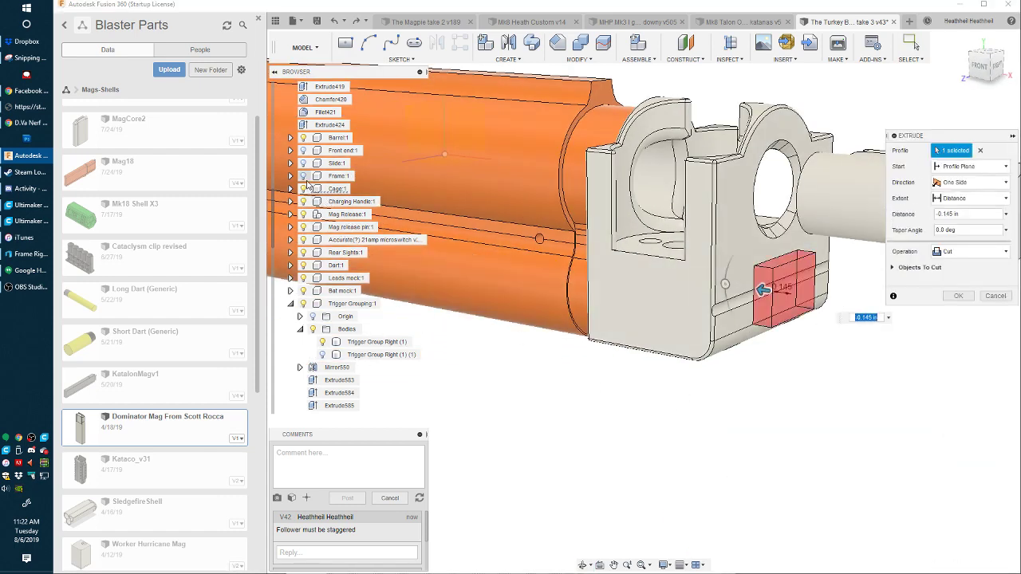
{"action": "left_click", "coordinate": [304, 189]}
{"action": "middle_click_drag", "start_coordinate": [636, 301], "coordinate": [686, 303], "text": "shift"}
{"action": "mouse_move", "coordinate": [783, 272]}
{"action": "middle_mouse_down", "text": "shift"}
{"action": "mouse_move", "coordinate": [771, 273]}
{"action": "mouse_move", "coordinate": [784, 273]}
{"action": "middle_mouse_up", "text": "shift"}
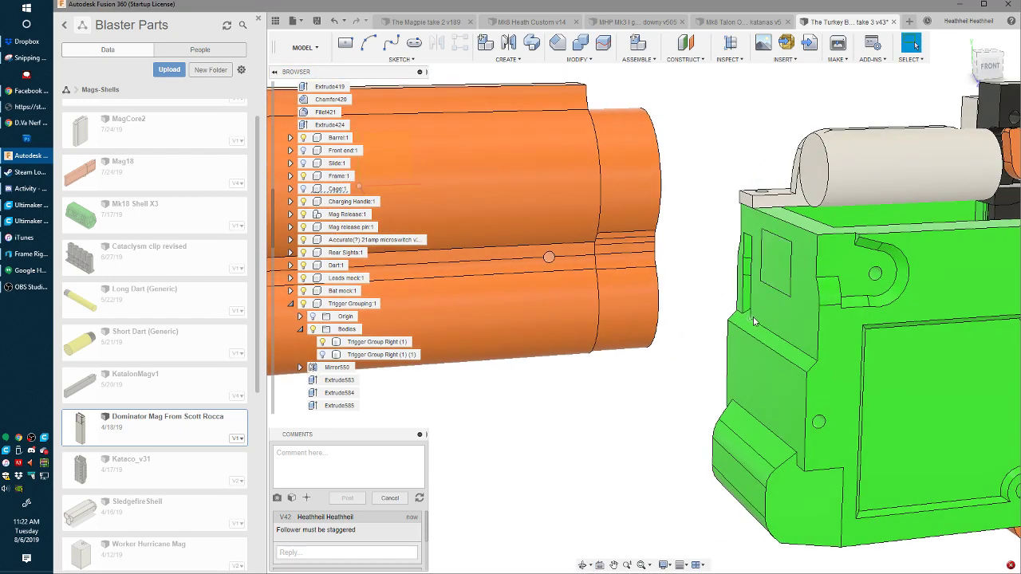
{"action": "left_click", "coordinate": [770, 276]}
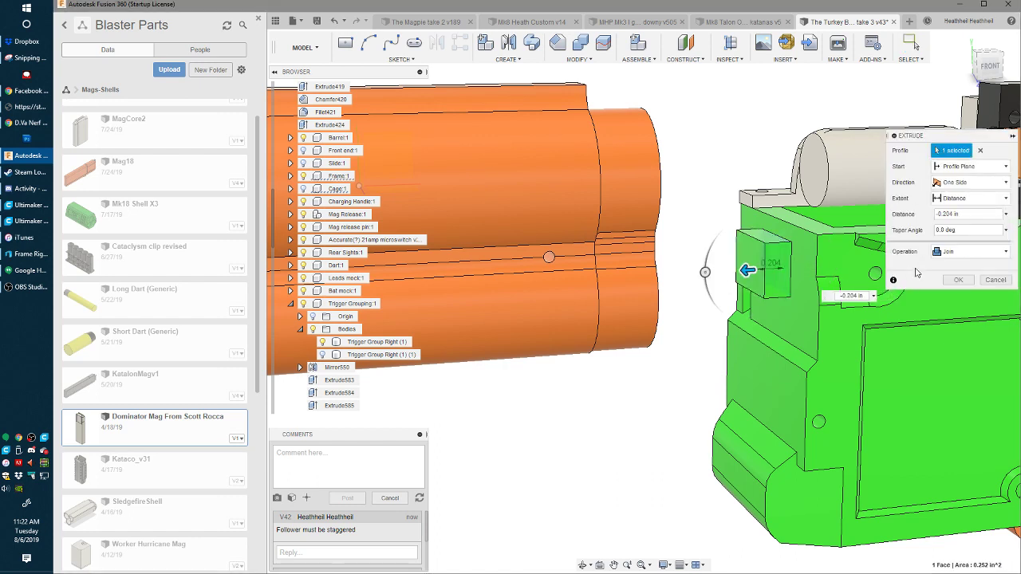
{"action": "left_click", "coordinate": [969, 251]}
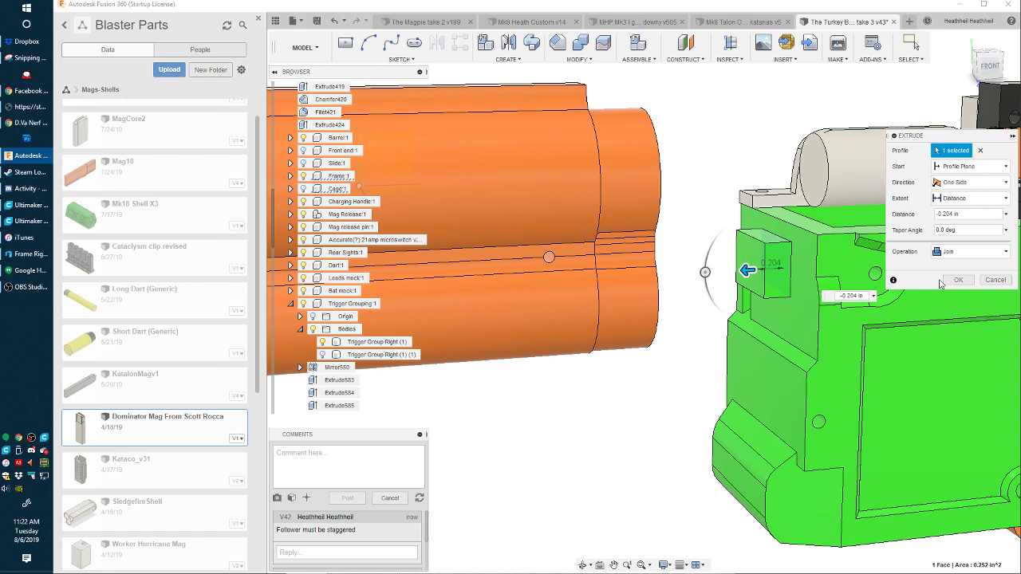
{"action": "left_click", "coordinate": [994, 280]}
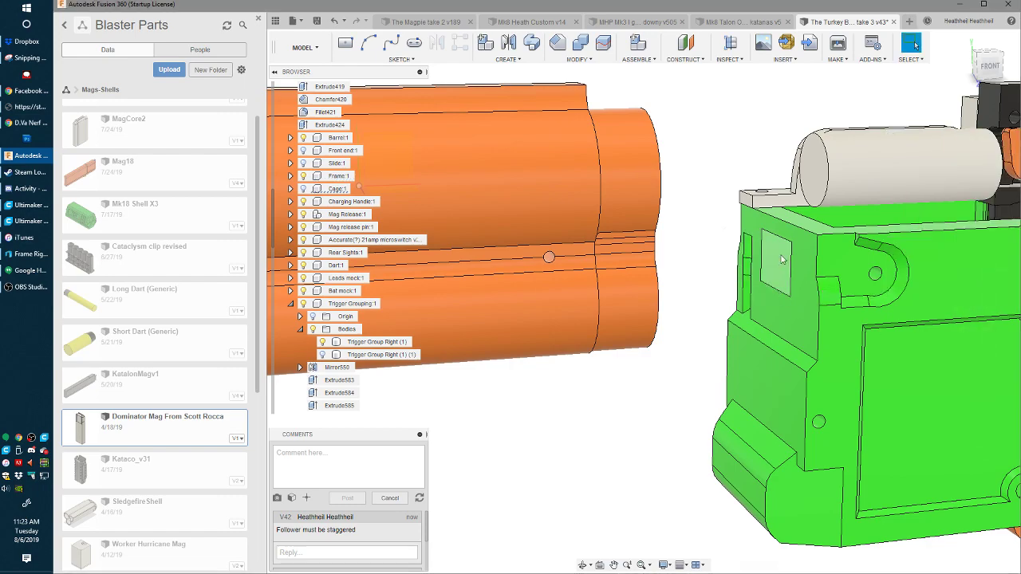
- Try to cut a 0.235 in recess into the front of the frame using the block-shaped face, and inspect the frame's front
{"action": "mouse_move", "coordinate": [781, 259]}
{"action": "middle_mouse_down", "text": "shift"}
{"action": "mouse_move", "coordinate": [745, 292]}
{"action": "mouse_move", "coordinate": [790, 278]}
{"action": "middle_mouse_up", "text": "shift"}
{"action": "left_click", "coordinate": [789, 276]}
{"action": "key", "text": "e"}
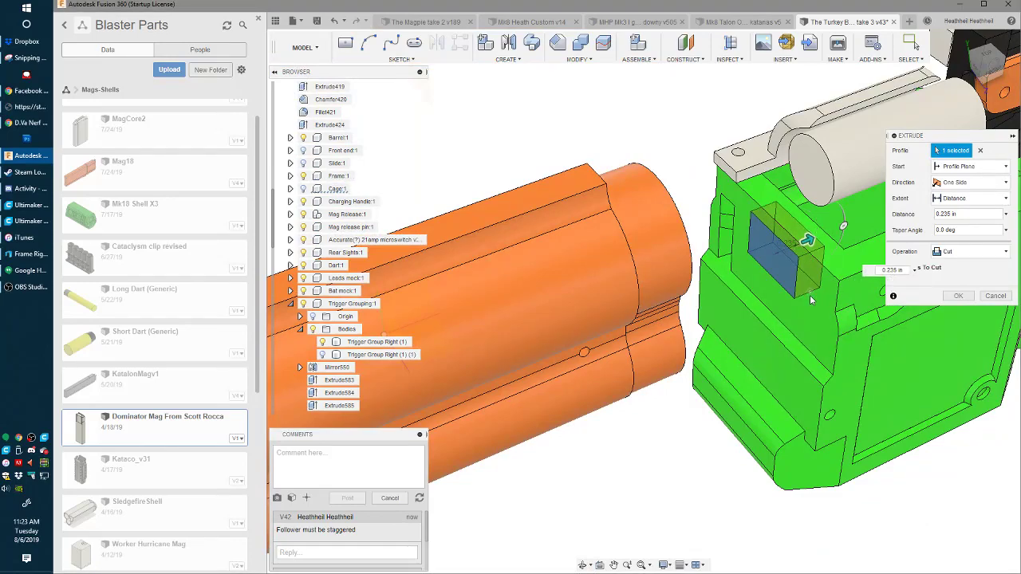
{"action": "key", "text": "Return"}
{"action": "middle_click_drag", "start_coordinate": [784, 279], "coordinate": [662, 254], "text": "shift"}
{"action": "scroll", "coordinate": [914, 300], "scroll_direction": "up", "scroll_amount": 5}
{"action": "scroll", "coordinate": [837, 384], "scroll_direction": "up", "scroll_amount": 2}
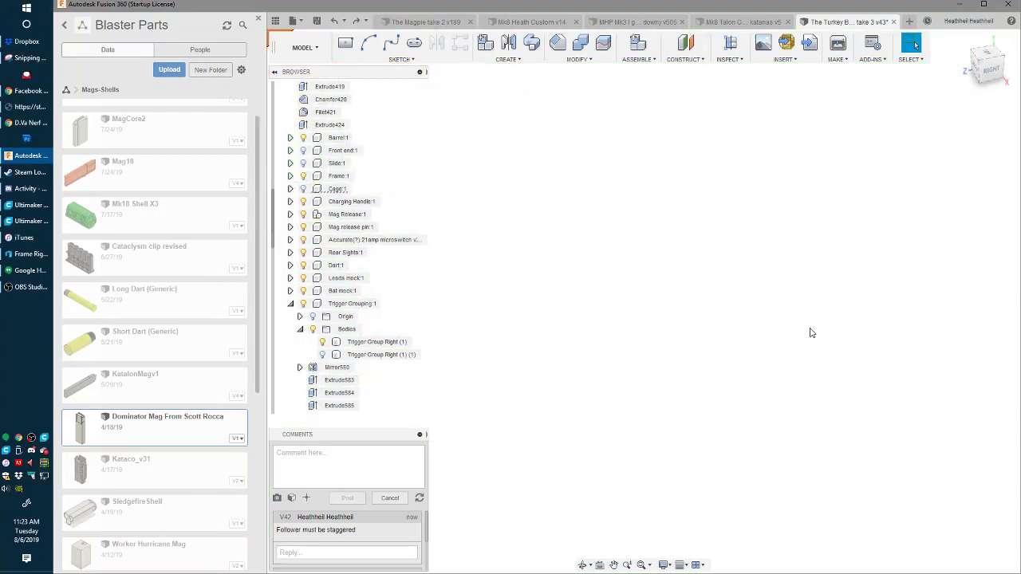
{"action": "scroll", "coordinate": [809, 321], "scroll_direction": "down", "scroll_amount": 2}
{"action": "middle_click_drag", "start_coordinate": [738, 322], "coordinate": [804, 339], "text": "shift"}
{"action": "scroll", "coordinate": [803, 327], "scroll_direction": "down", "scroll_amount": 3}
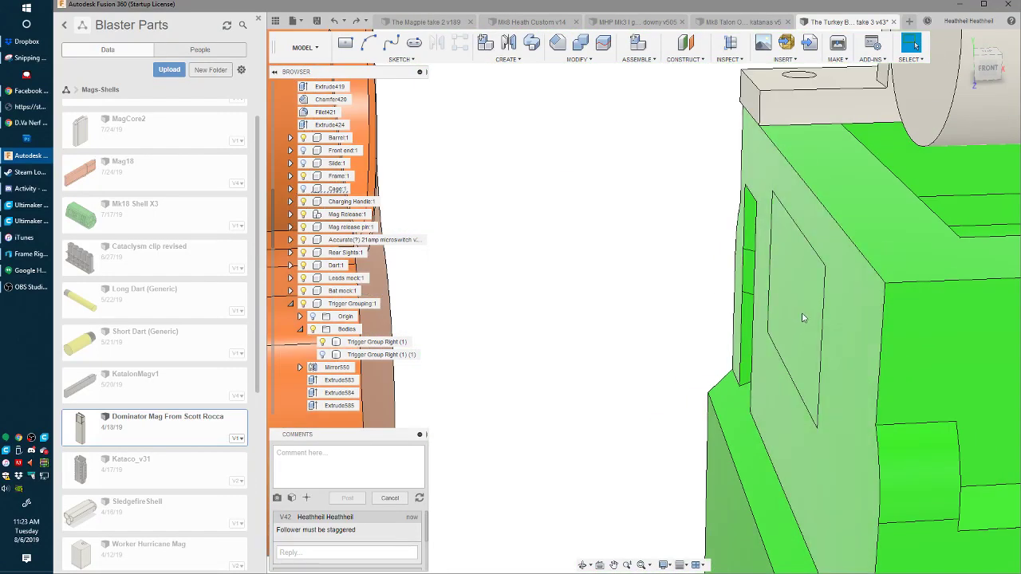
- Try a two-sided cut in the frame from the cage block's outer face, with side 1 at -0.145 in and side 2 at 0.145 in
{"action": "left_click", "coordinate": [778, 323]}
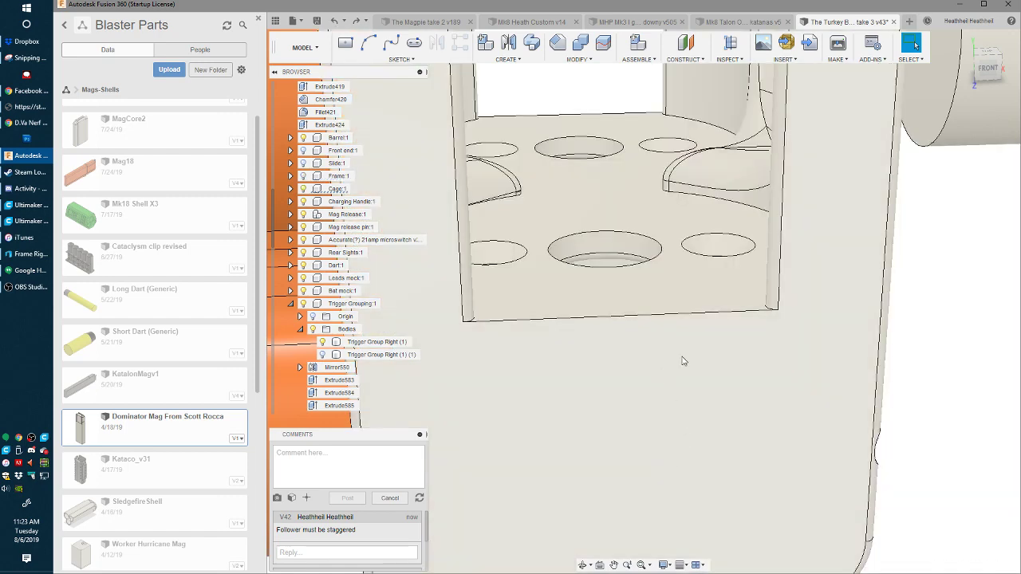
{"action": "scroll", "coordinate": [683, 360], "scroll_direction": "down", "scroll_amount": 4}
{"action": "middle_click_drag", "start_coordinate": [760, 352], "coordinate": [807, 341], "text": "shift"}
{"action": "key", "text": "e"}
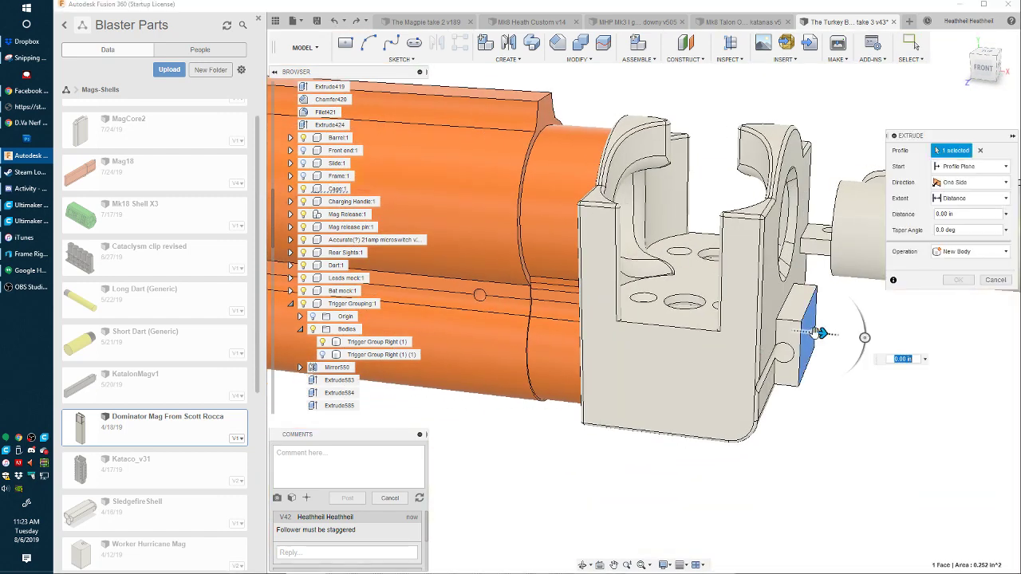
{"action": "left_click_drag", "start_coordinate": [821, 332], "coordinate": [783, 330]}
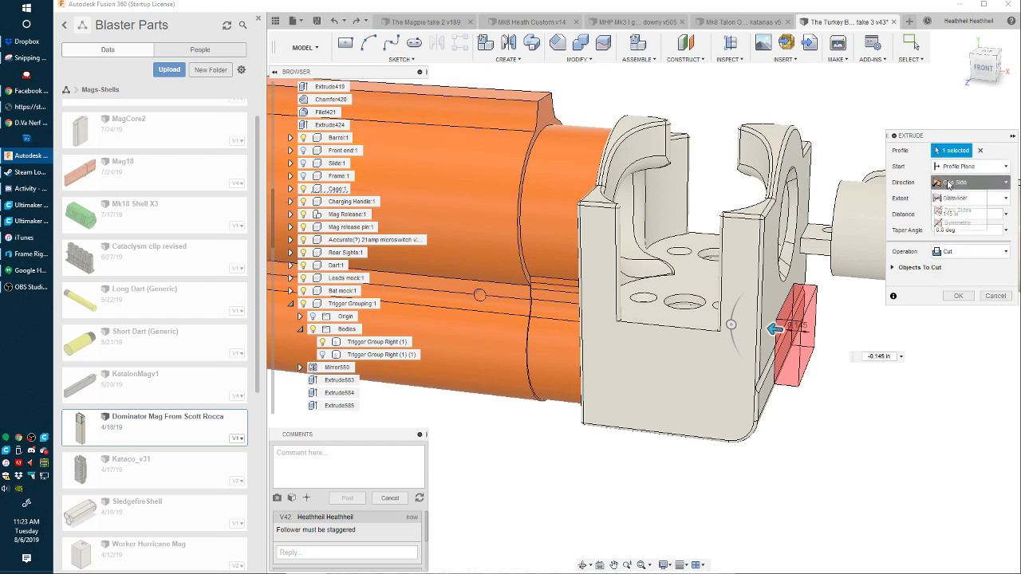
{"action": "left_click", "coordinate": [952, 210]}
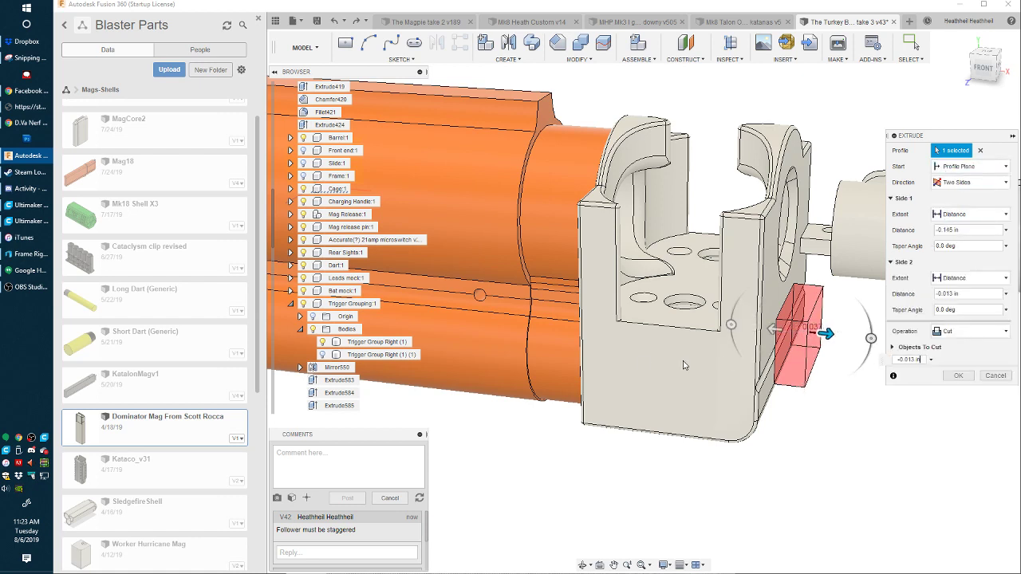
{"action": "left_click", "coordinate": [302, 189]}
{"action": "scroll", "coordinate": [778, 341], "scroll_direction": "up", "scroll_amount": 3}
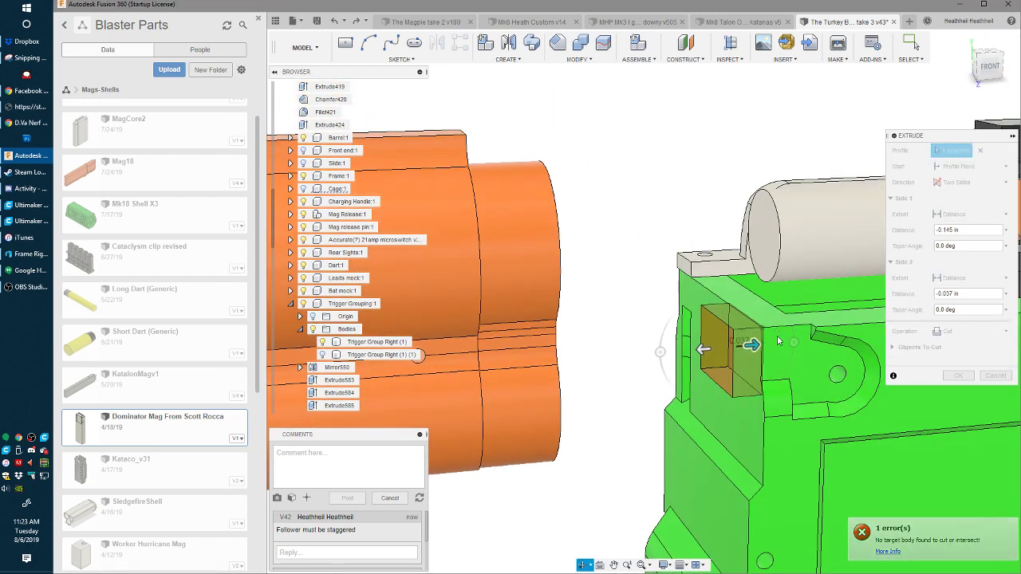
{"action": "middle_click_drag", "start_coordinate": [702, 347], "coordinate": [702, 367], "text": "shift"}
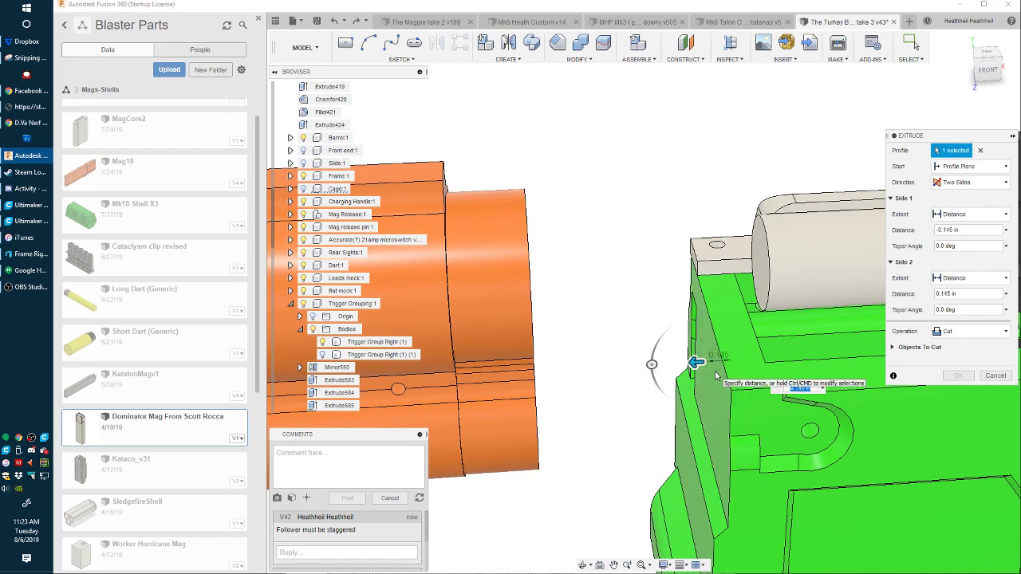
{"action": "key", "text": "Escape"}
- Cut the frame by -0.179 in from the cage block's outer face, with the cage hidden and the frame shown
{"action": "middle_click_drag", "start_coordinate": [806, 343], "coordinate": [754, 378], "text": "shift"}
{"action": "key", "text": "e"}
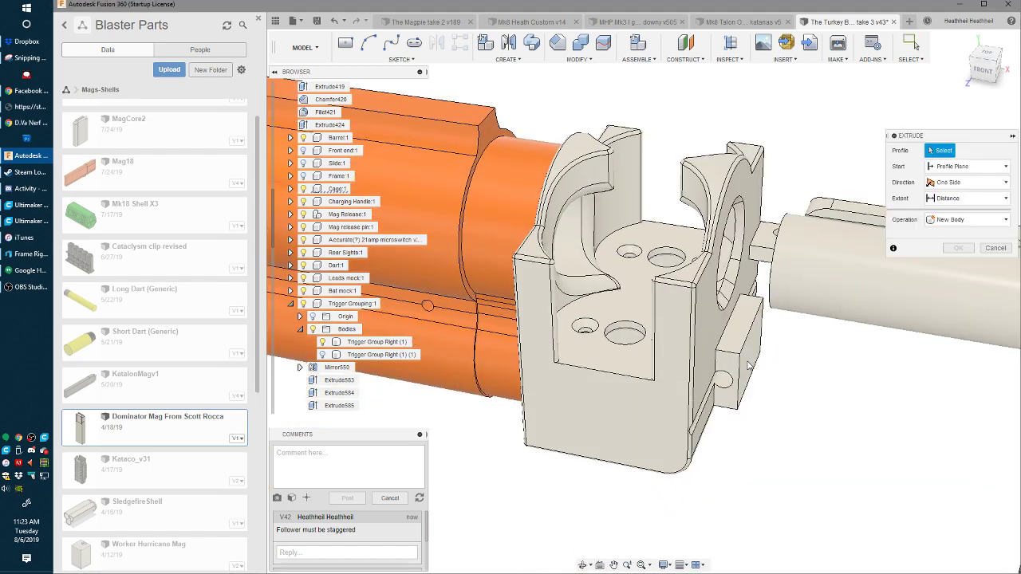
{"action": "left_click", "coordinate": [748, 363]}
{"action": "left_click_drag", "start_coordinate": [642, 385], "coordinate": [639, 383]}
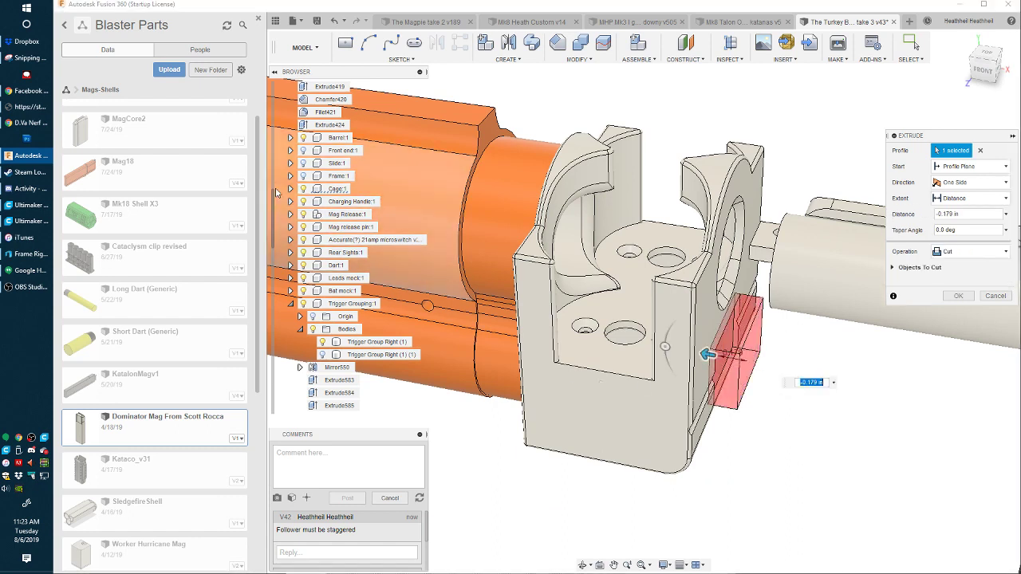
{"action": "left_click", "coordinate": [303, 176]}
{"action": "left_click", "coordinate": [303, 189]}
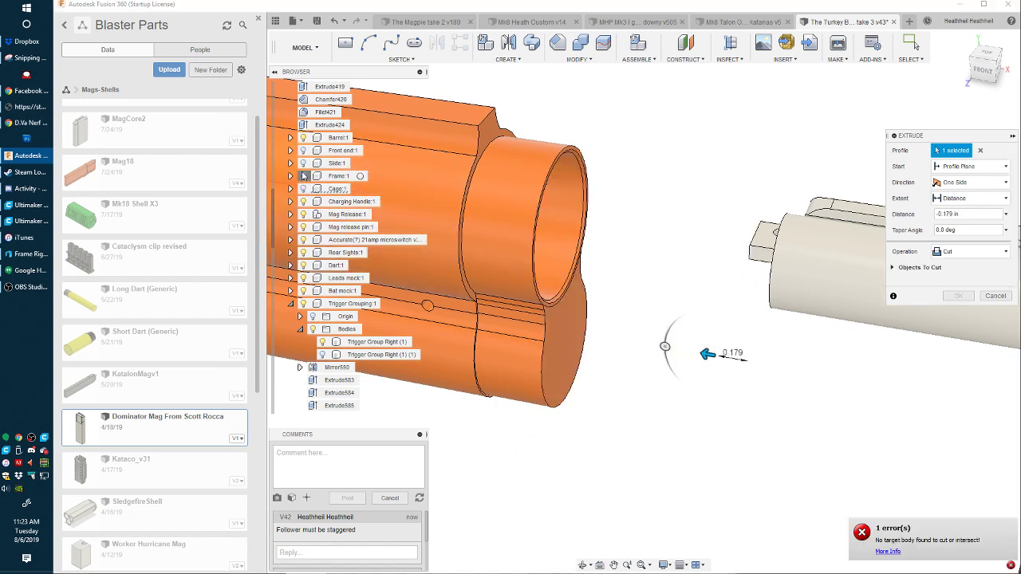
{"action": "left_click", "coordinate": [303, 176]}
{"action": "middle_click_drag", "start_coordinate": [805, 311], "coordinate": [949, 329], "text": "shift"}
{"action": "middle_click_drag", "start_coordinate": [783, 338], "coordinate": [709, 349]}
- Deepen the recess in the front of the frame by extruding its inner face, and inspect it from the front
{"action": "left_click", "coordinate": [742, 342]}
{"action": "key", "text": "e"}
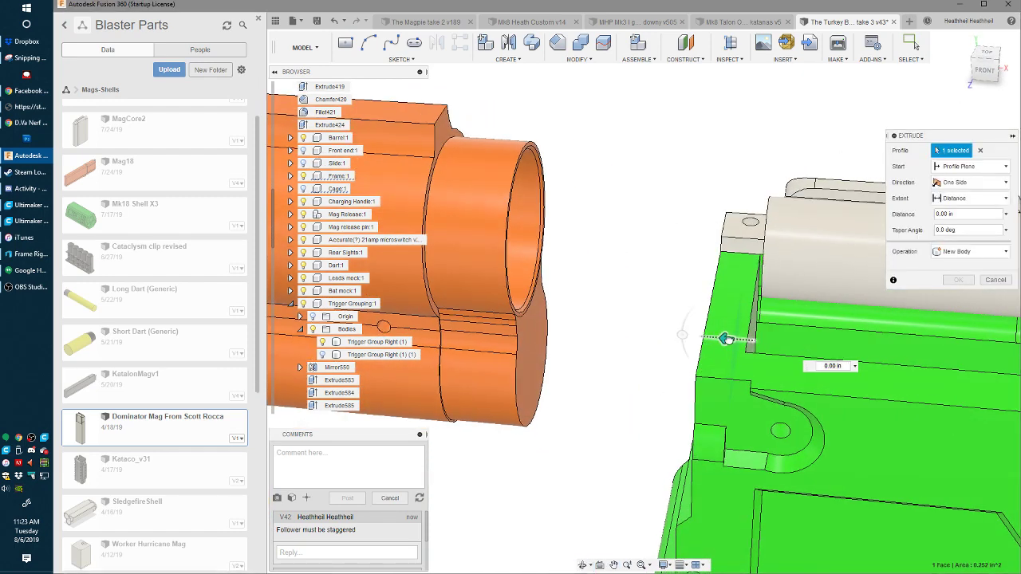
{"action": "left_click_drag", "start_coordinate": [731, 339], "coordinate": [744, 340]}
{"action": "key", "text": "Return"}
{"action": "scroll", "coordinate": [742, 339], "scroll_direction": "down", "scroll_amount": 4}
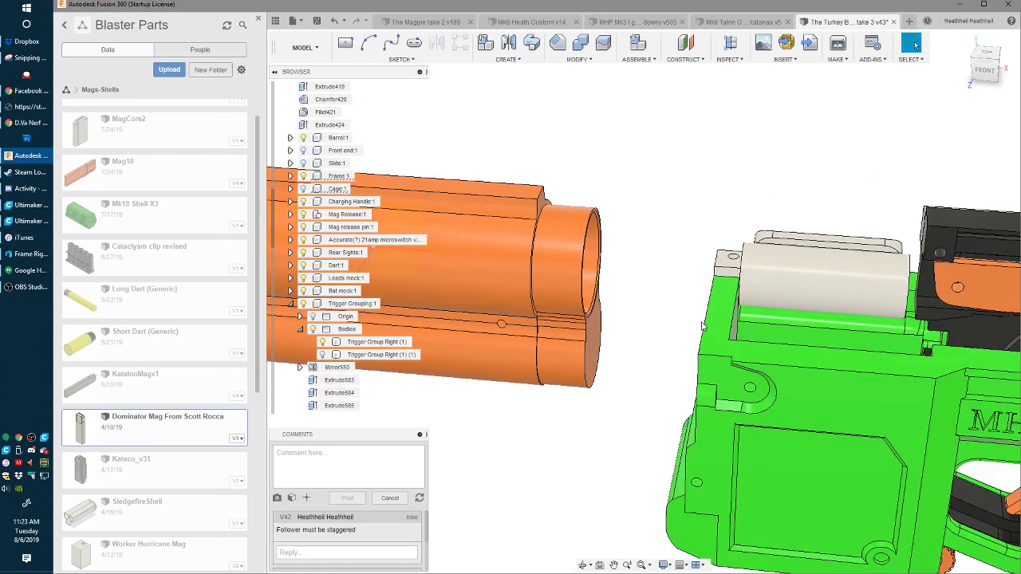
{"action": "mouse_move", "coordinate": [737, 336]}
{"action": "middle_mouse_down", "text": "shift"}
{"action": "mouse_move", "coordinate": [726, 324]}
{"action": "mouse_move", "coordinate": [778, 350]}
{"action": "mouse_move", "coordinate": [753, 345]}
{"action": "middle_mouse_up", "text": "shift"}
{"action": "scroll", "coordinate": [614, 363], "scroll_direction": "up", "scroll_amount": 4}
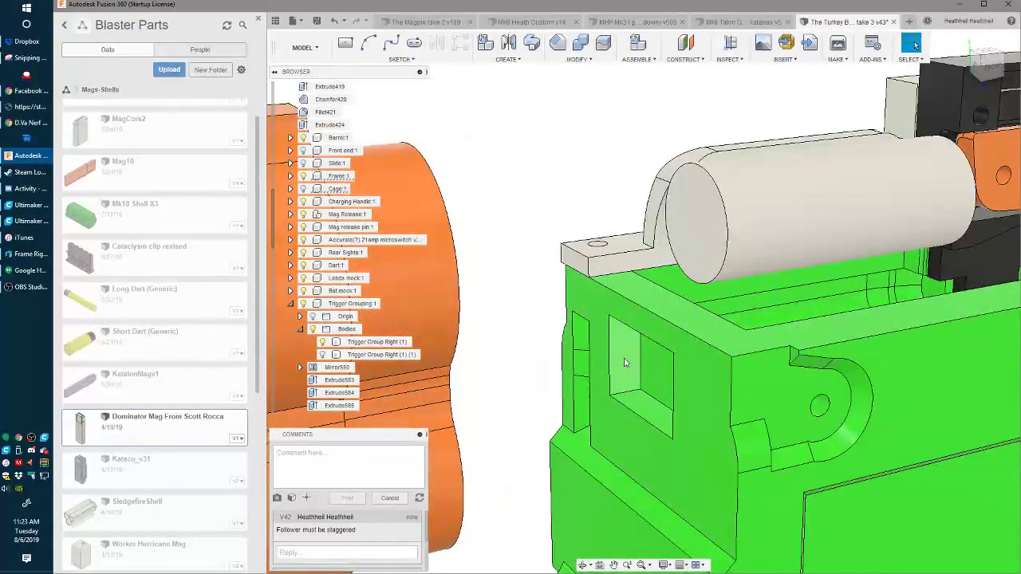
{"action": "scroll", "coordinate": [612, 363], "scroll_direction": "down", "scroll_amount": 3}
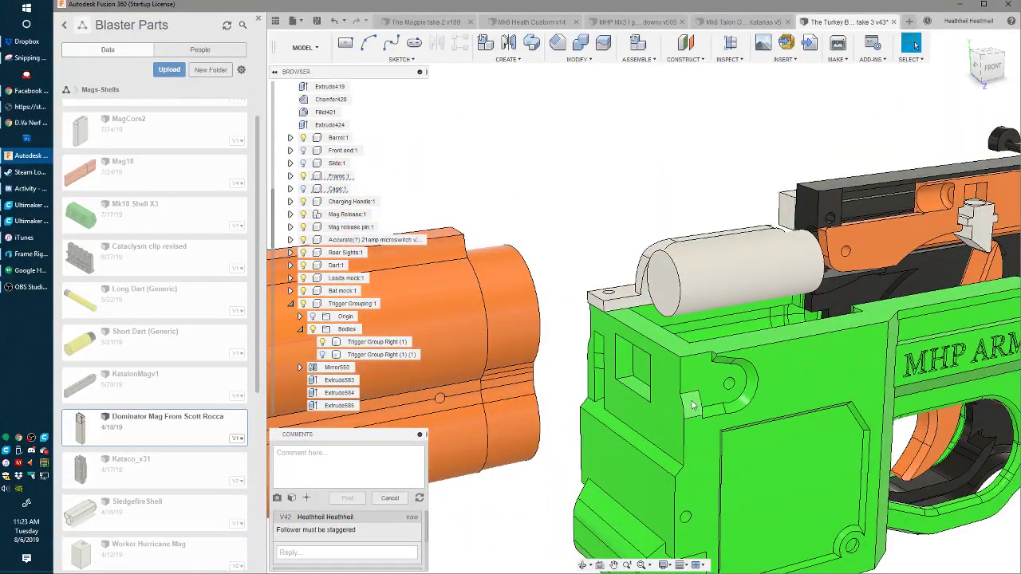
- Try to extrude the frame's upper front face outward by 0.079 in with the Join operation
{"action": "left_click", "coordinate": [675, 417]}
{"action": "key", "text": "e"}
{"action": "middle_click_drag", "start_coordinate": [668, 413], "coordinate": [620, 415], "text": "shift"}
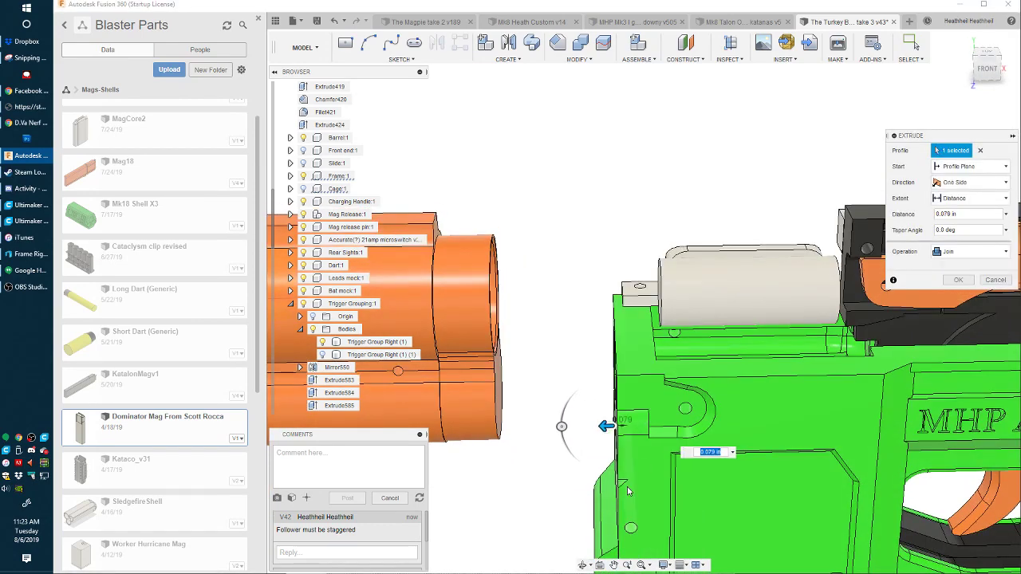
{"action": "key", "text": "Return"}
{"action": "middle_click_drag", "start_coordinate": [626, 491], "coordinate": [618, 410], "text": "shift"}
{"action": "left_click", "coordinate": [653, 409]}
{"action": "key", "text": "m"}
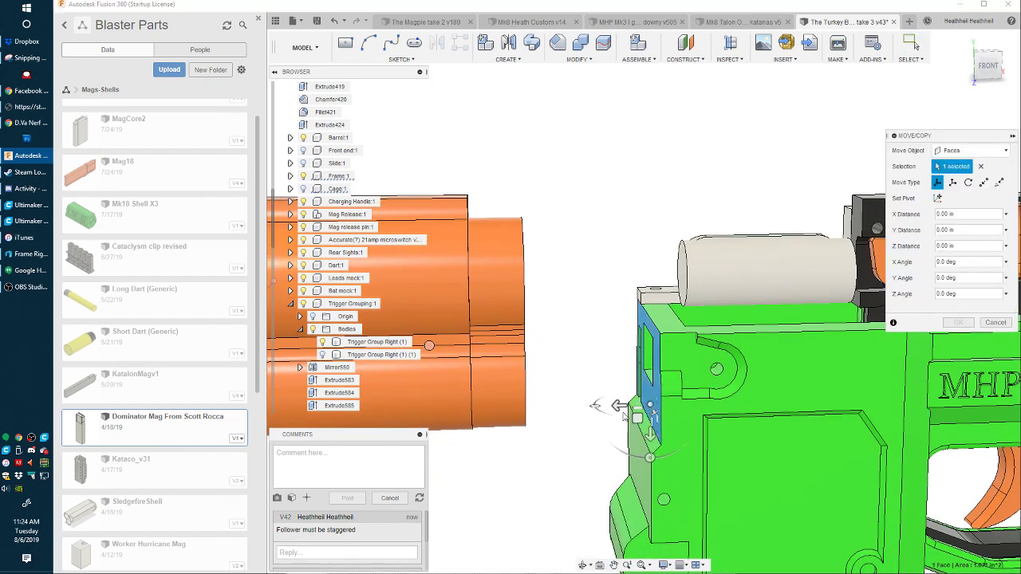
{"action": "key", "text": "Escape"}
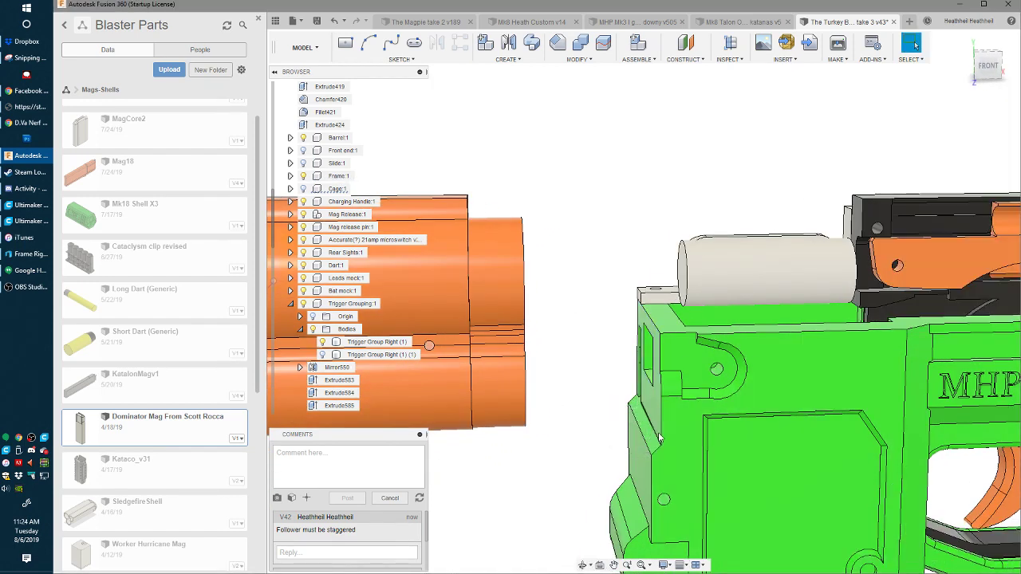
{"action": "left_click", "coordinate": [643, 443]}
{"action": "key", "text": "e"}
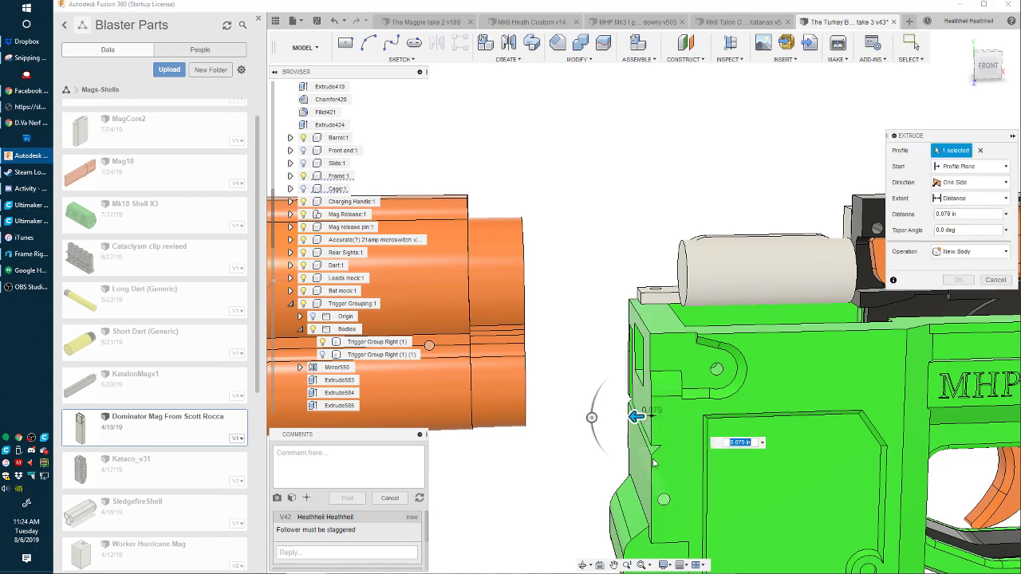
{"action": "key", "text": "Escape"}
- Check the frame's front against the cage, and try to join a 0.079 in extrusion onto its upper front face with the cage shown
{"action": "scroll", "coordinate": [638, 422], "scroll_direction": "up", "scroll_amount": 5}
{"action": "middle_click_drag", "start_coordinate": [642, 431], "coordinate": [678, 399], "text": "shift"}
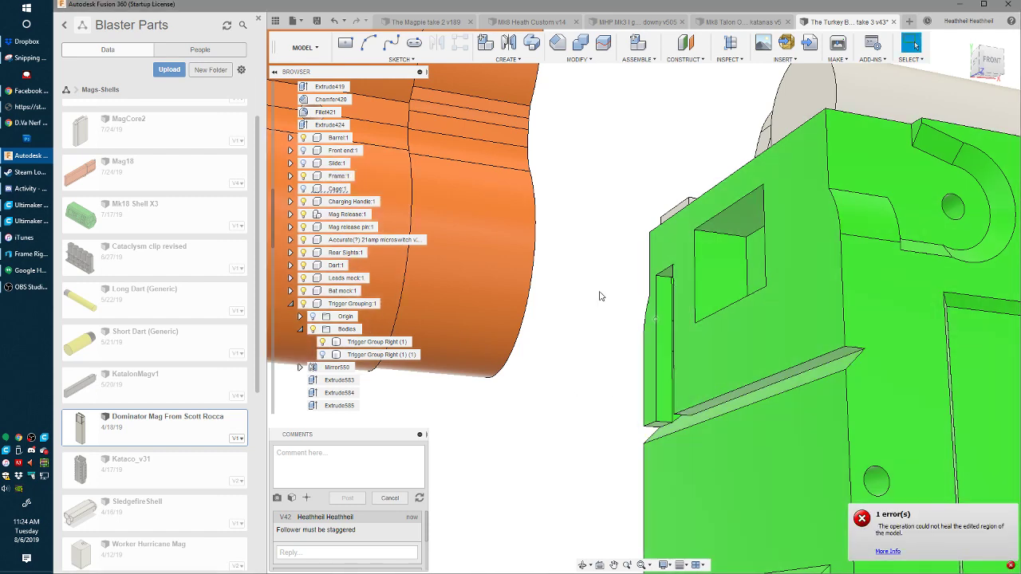
{"action": "left_click", "coordinate": [304, 189]}
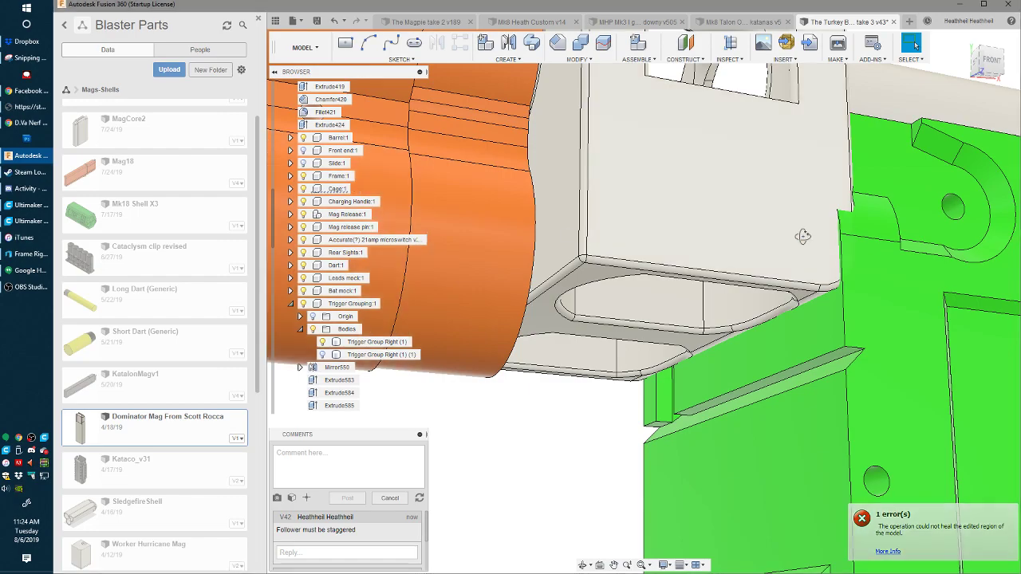
{"action": "middle_click_drag", "start_coordinate": [802, 232], "coordinate": [738, 262], "text": "shift"}
{"action": "middle_click_drag", "start_coordinate": [875, 210], "coordinate": [690, 206], "text": "shift"}
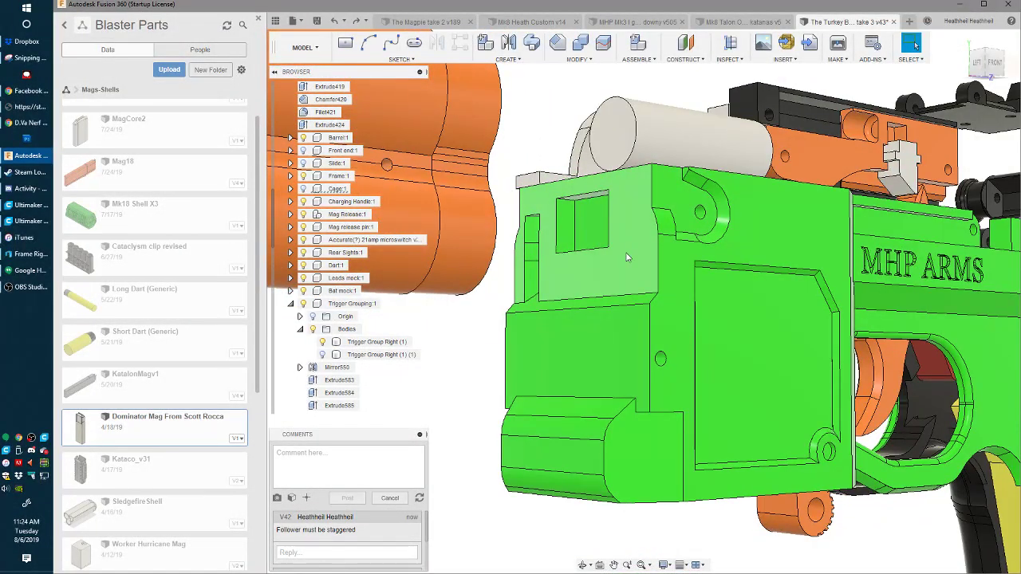
{"action": "left_click", "coordinate": [627, 257]}
{"action": "key", "text": "e"}
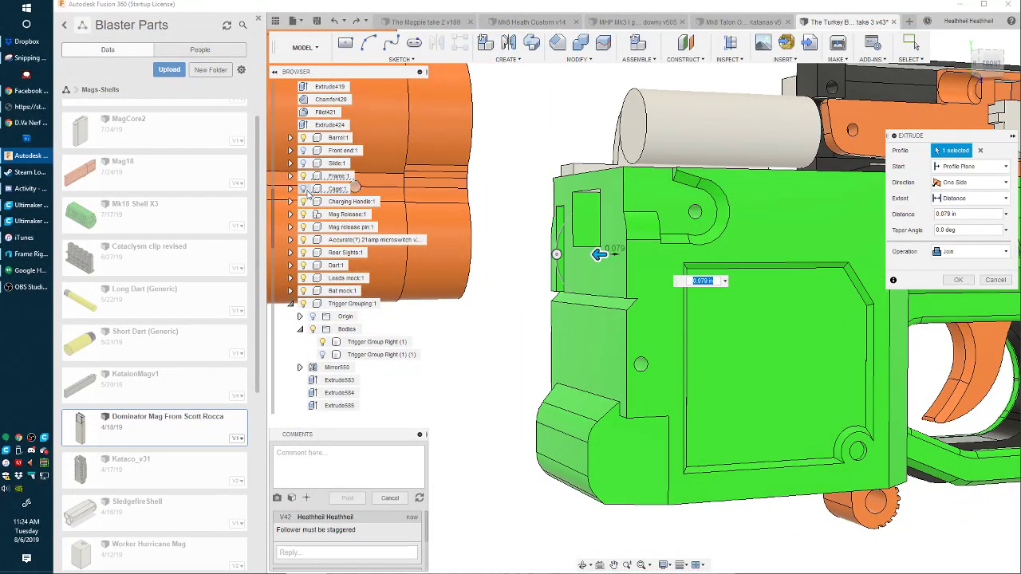
{"action": "left_click", "coordinate": [304, 189]}
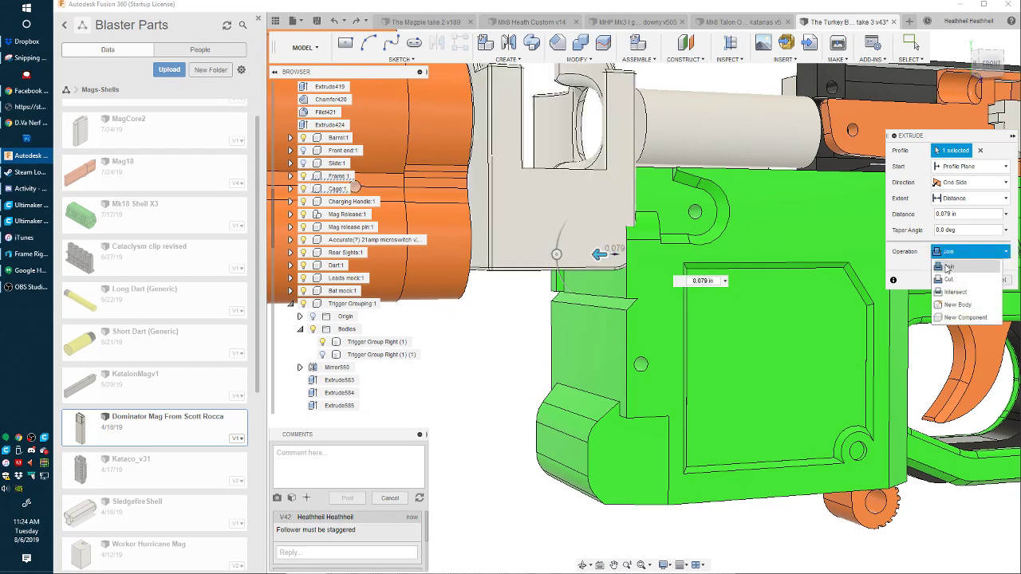
{"action": "middle_click_drag", "start_coordinate": [636, 275], "coordinate": [610, 289], "text": "shift"}
{"action": "key", "text": "Return"}
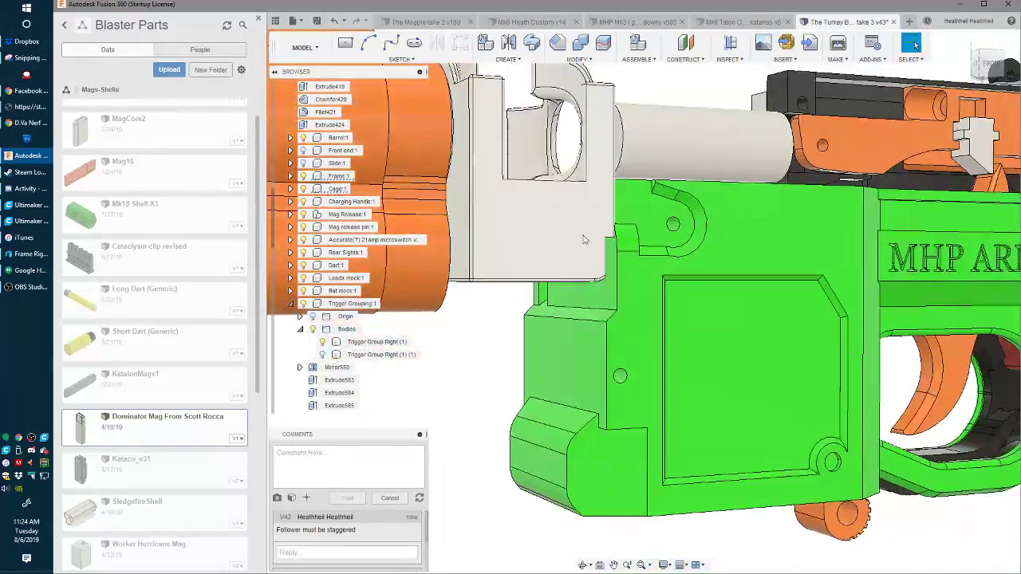
- Try to extrude the frame's upper front face flush with the face below it, and inspect the joint from below
{"action": "left_click", "coordinate": [597, 284]}
{"action": "key", "text": "e"}
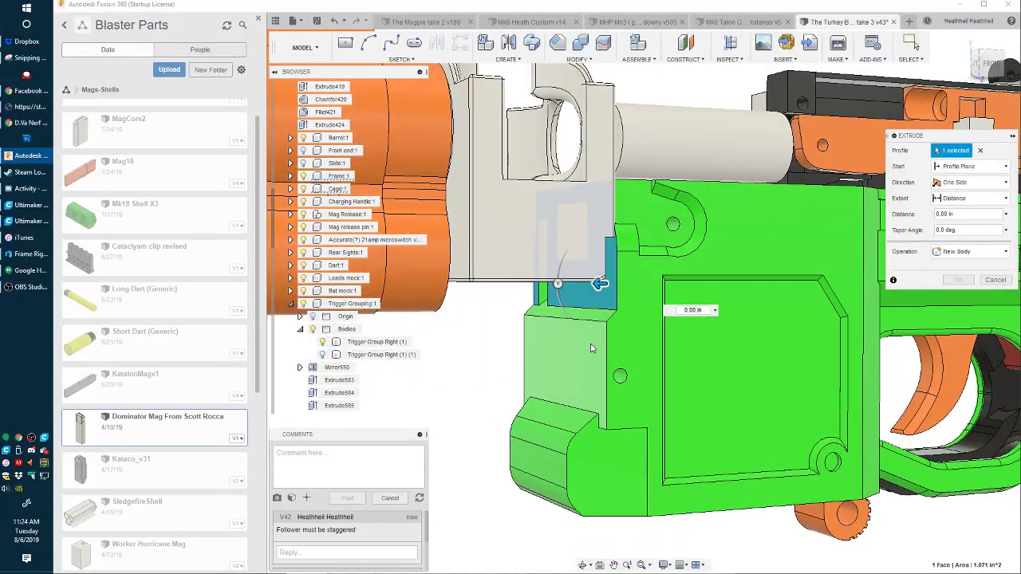
{"action": "key", "text": "Escape"}
{"action": "middle_click_drag", "start_coordinate": [570, 301], "coordinate": [634, 207], "text": "shift"}
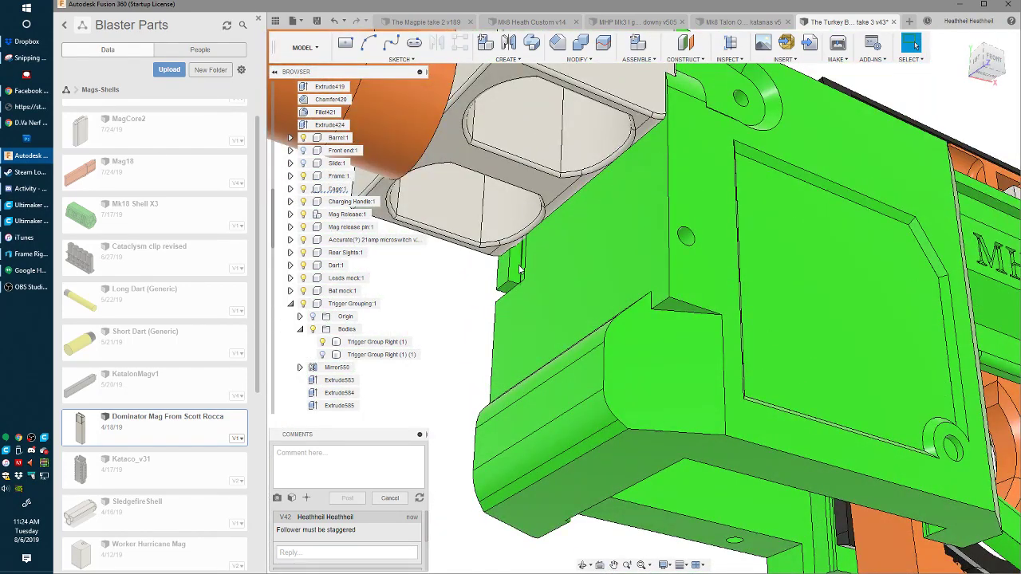
{"action": "scroll", "coordinate": [504, 296], "scroll_direction": "up", "scroll_amount": 3}
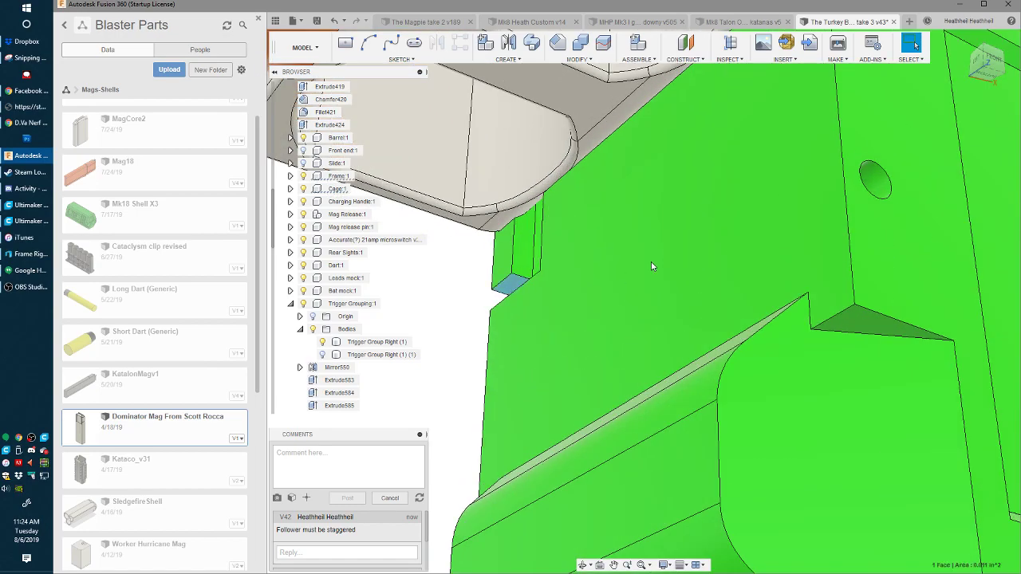
{"action": "key", "text": "Escape"}
{"action": "scroll", "coordinate": [652, 264], "scroll_direction": "down", "scroll_amount": 9}
{"action": "middle_click_drag", "start_coordinate": [676, 216], "coordinate": [631, 242], "text": "shift"}
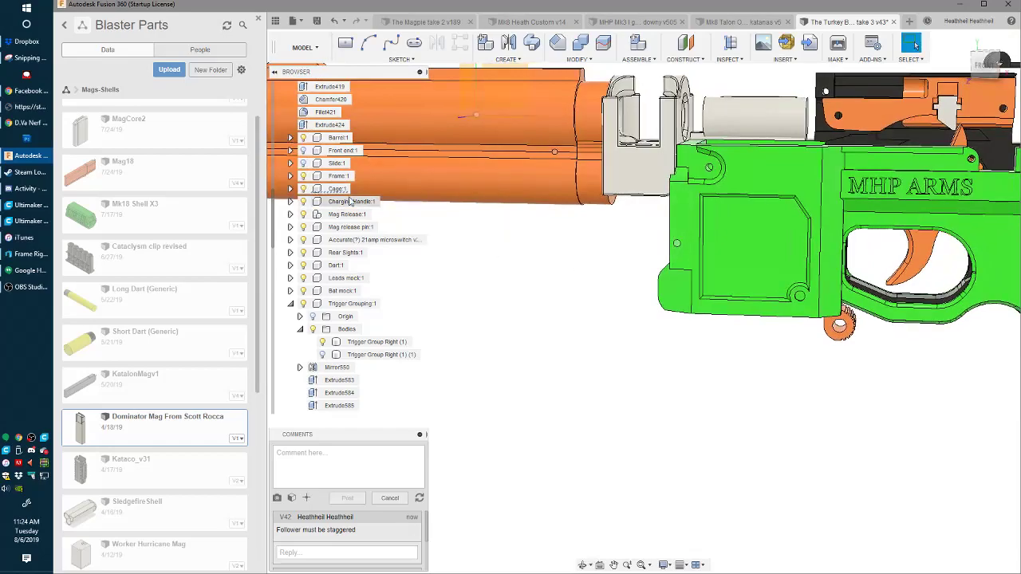
- Hide the frame and extrude the narrow downward-facing strip above the cage's rear block downward
{"action": "left_click", "coordinate": [303, 176]}
{"action": "scroll", "coordinate": [754, 178], "scroll_direction": "up", "scroll_amount": 5}
{"action": "middle_click_drag", "start_coordinate": [742, 175], "coordinate": [419, 155], "text": "shift"}
{"action": "scroll", "coordinate": [423, 152], "scroll_direction": "up", "scroll_amount": 3}
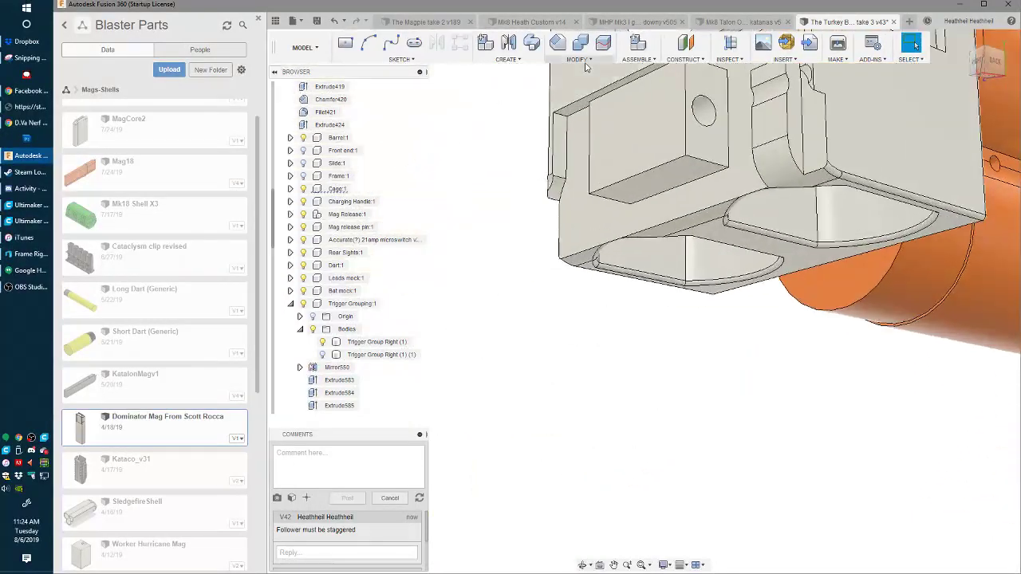
{"action": "middle_click_drag", "start_coordinate": [754, 80], "coordinate": [770, 159]}
{"action": "scroll", "coordinate": [770, 157], "scroll_direction": "up", "scroll_amount": 4}
{"action": "left_click", "coordinate": [834, 175]}
{"action": "key", "text": "e"}
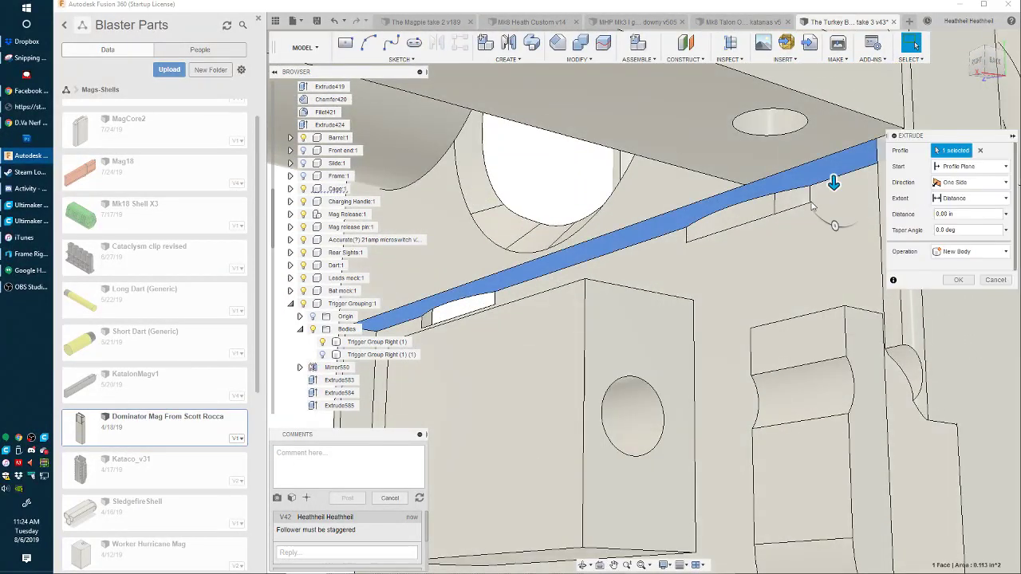
{"action": "left_click_drag", "start_coordinate": [834, 182], "coordinate": [811, 209]}
{"action": "key", "text": "Return"}
{"action": "scroll", "coordinate": [765, 162], "scroll_direction": "down", "scroll_amount": 4}
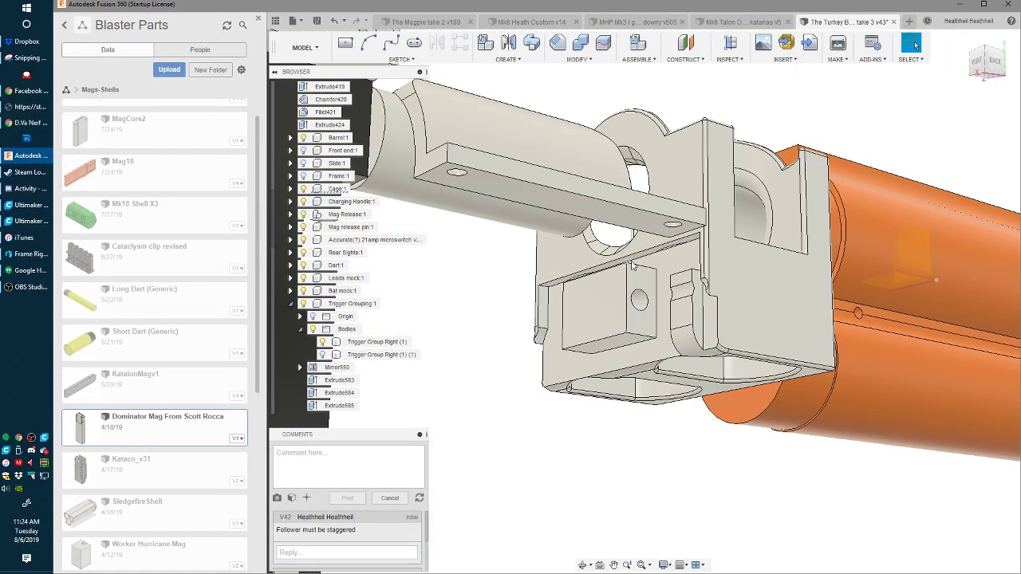
- Extrude the same narrow strip above the cage's rear block once more
{"action": "scroll", "coordinate": [647, 257], "scroll_direction": "up", "scroll_amount": 3}
{"action": "middle_click_drag", "start_coordinate": [592, 272], "coordinate": [632, 253], "text": "shift"}
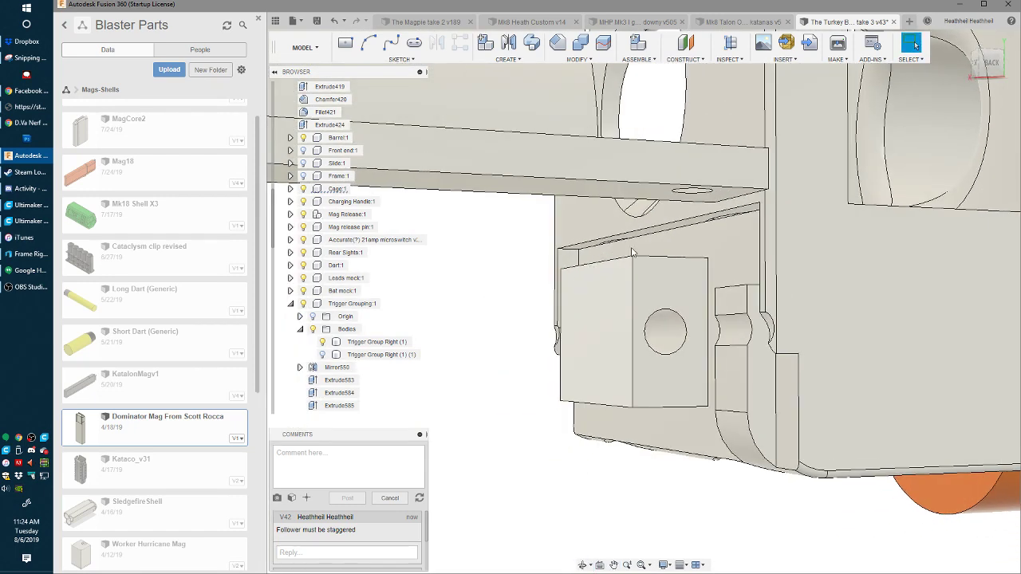
{"action": "key", "text": "e"}
{"action": "left_click", "coordinate": [684, 230]}
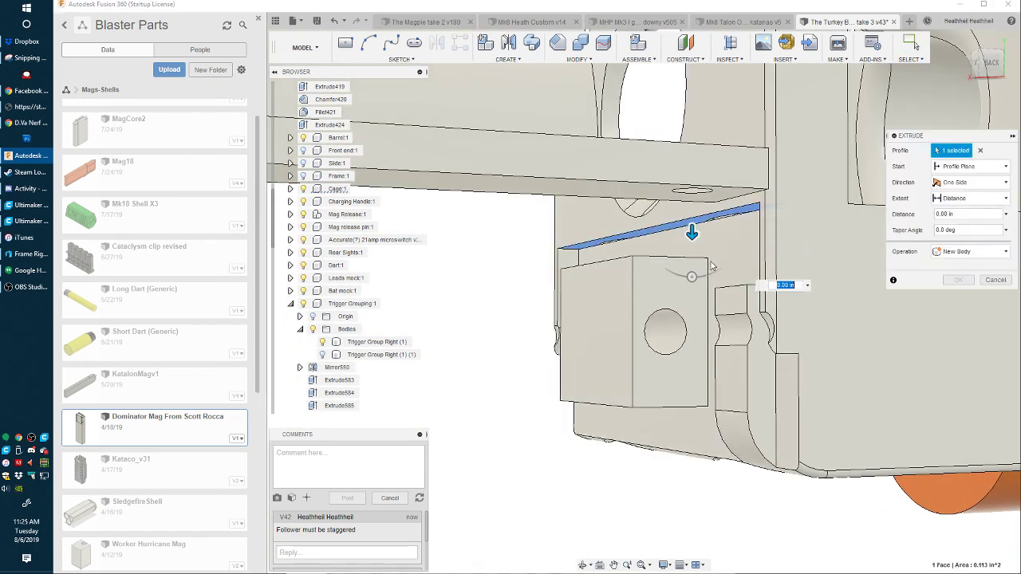
{"action": "key", "text": "Return"}
- Try to fillet the frame's top front edge where it shows through the openings in the cage
{"action": "middle_click_drag", "start_coordinate": [662, 249], "coordinate": [572, 389], "text": "shift"}
{"action": "scroll", "coordinate": [571, 389], "scroll_direction": "up", "scroll_amount": 10}
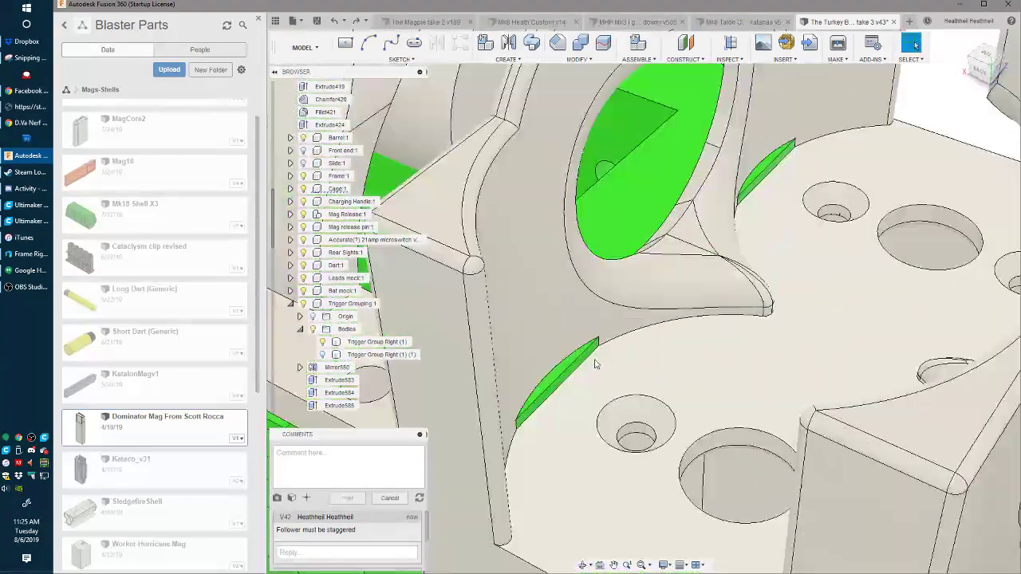
{"action": "key", "text": "f"}
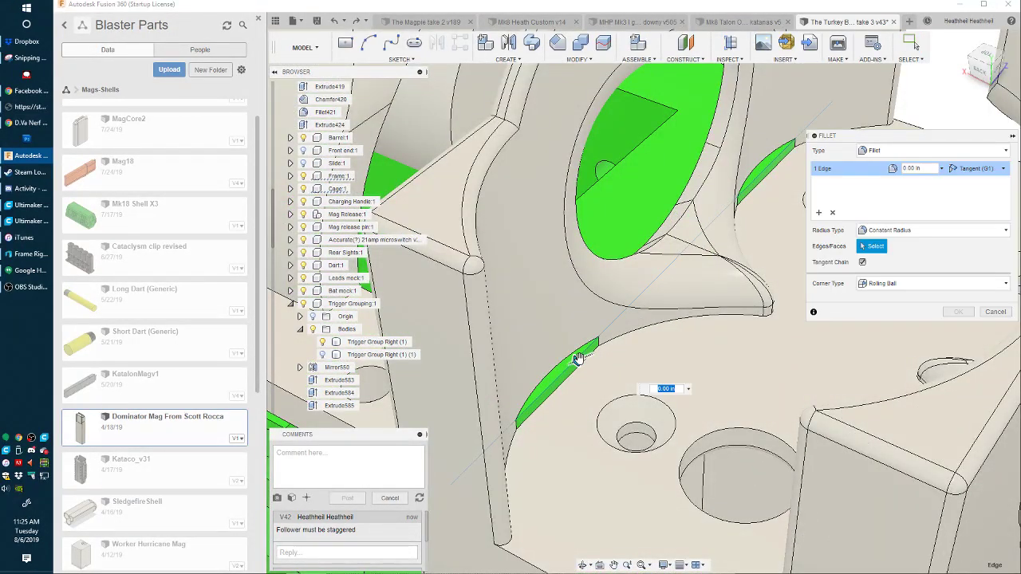
{"action": "left_click_drag", "start_coordinate": [579, 358], "coordinate": [574, 361]}
{"action": "middle_click_drag", "start_coordinate": [555, 364], "coordinate": [590, 387], "text": "shift"}
{"action": "key", "text": "Return"}
{"action": "scroll", "coordinate": [656, 371], "scroll_direction": "down", "scroll_amount": 5}
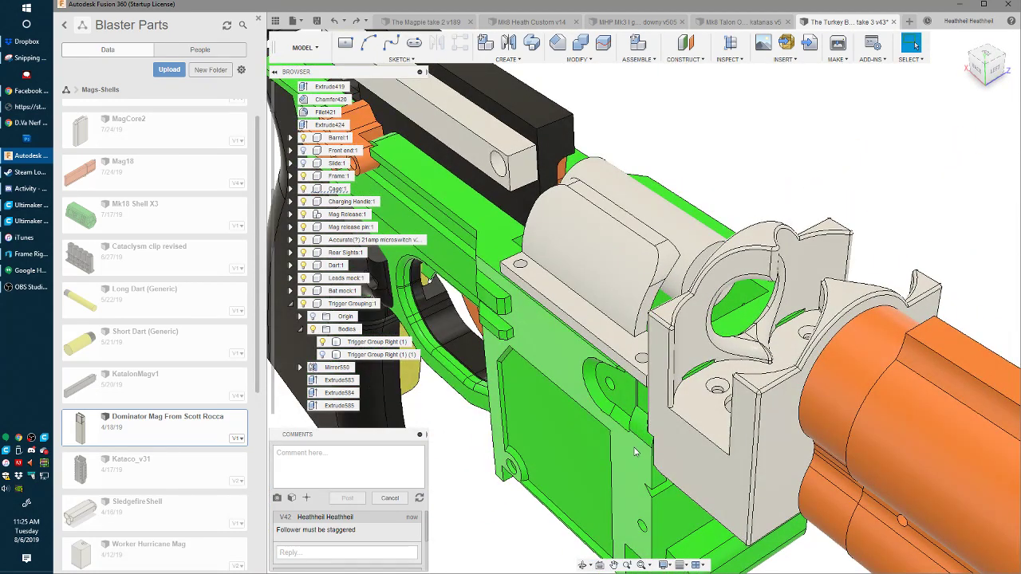
- Fillet the top front edge of the frame above the recess, with the cage hidden
{"action": "middle_click_drag", "start_coordinate": [676, 380], "coordinate": [710, 386], "text": "shift"}
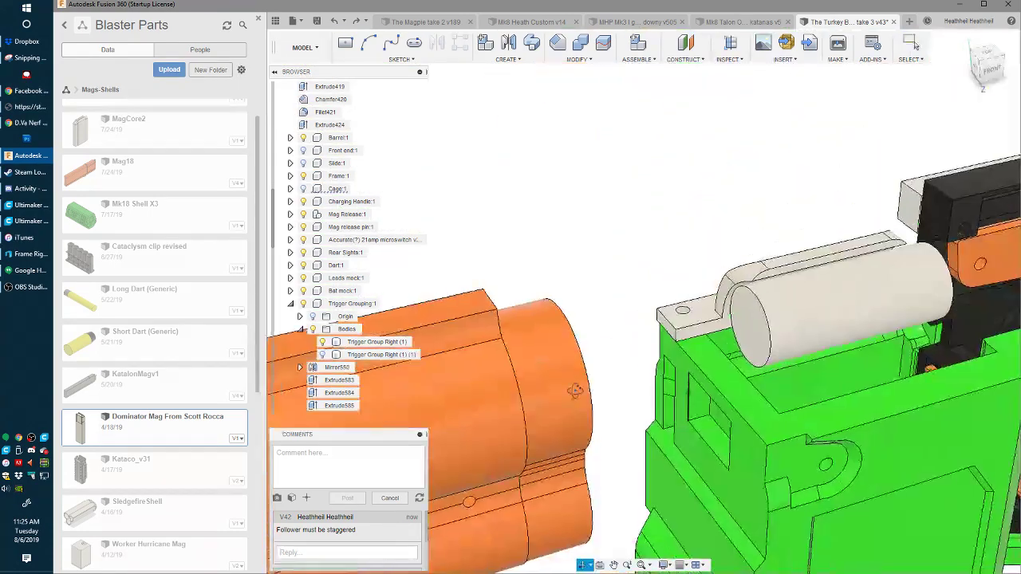
{"action": "key", "text": "f"}
{"action": "left_click", "coordinate": [709, 380]}
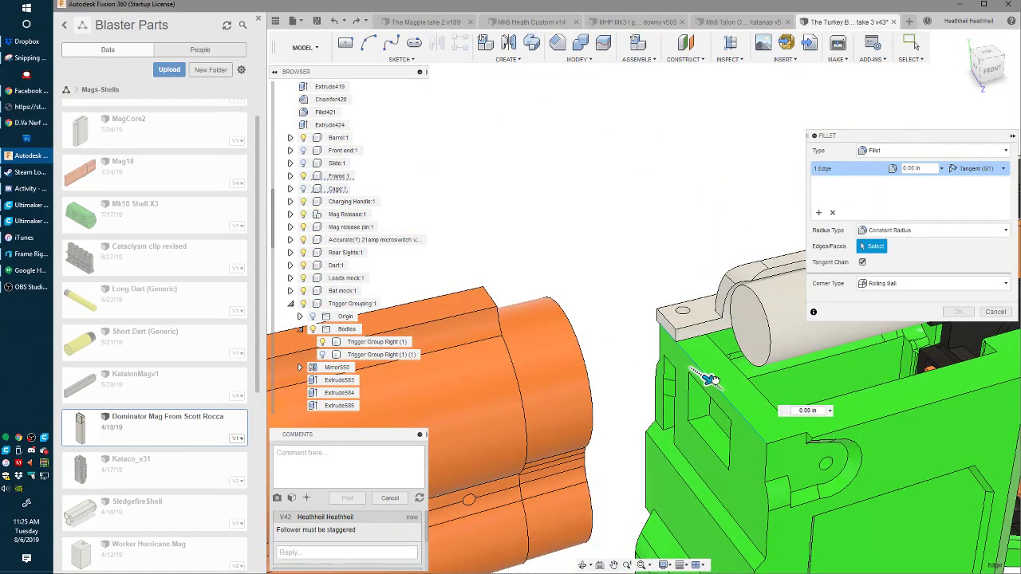
{"action": "key", "text": "Return"}
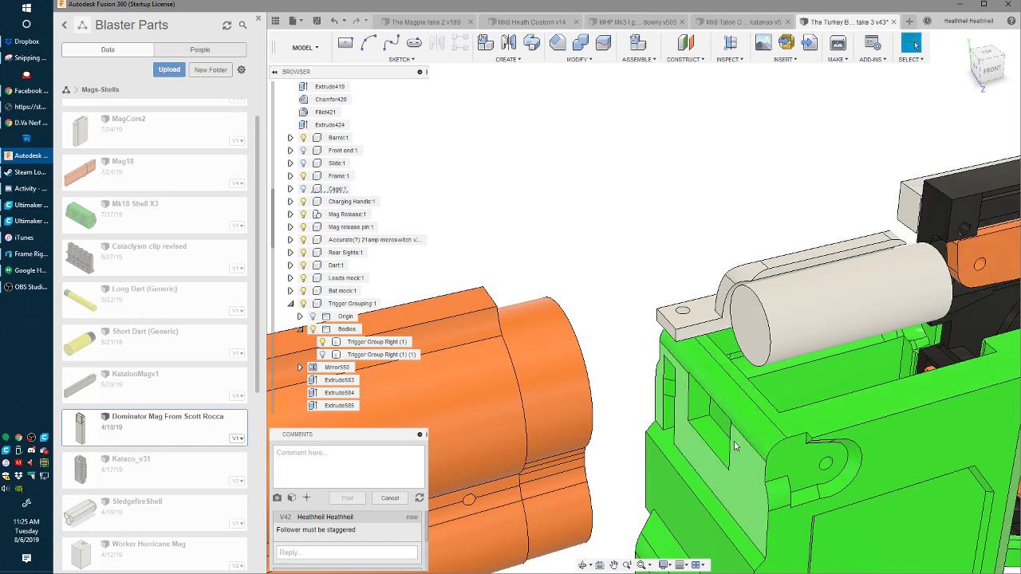
{"action": "key", "text": "f"}
{"action": "left_click", "coordinate": [740, 495]}
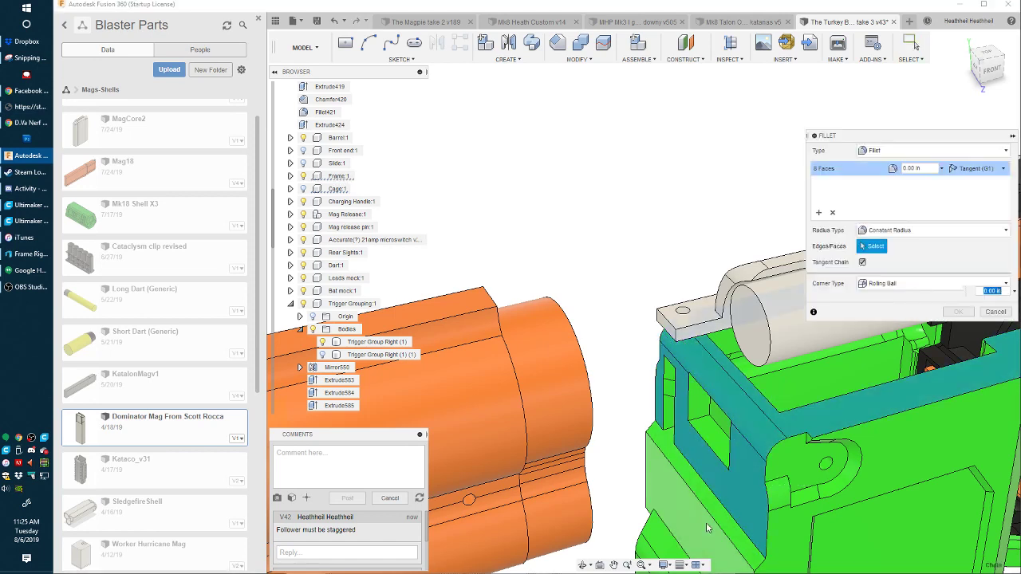
{"action": "key", "text": "Escape"}
- Extrude the frame's upper front face by 0.079 in with the Join operation, with the cage shown
{"action": "key", "text": "e"}
{"action": "left_click", "coordinate": [745, 495]}
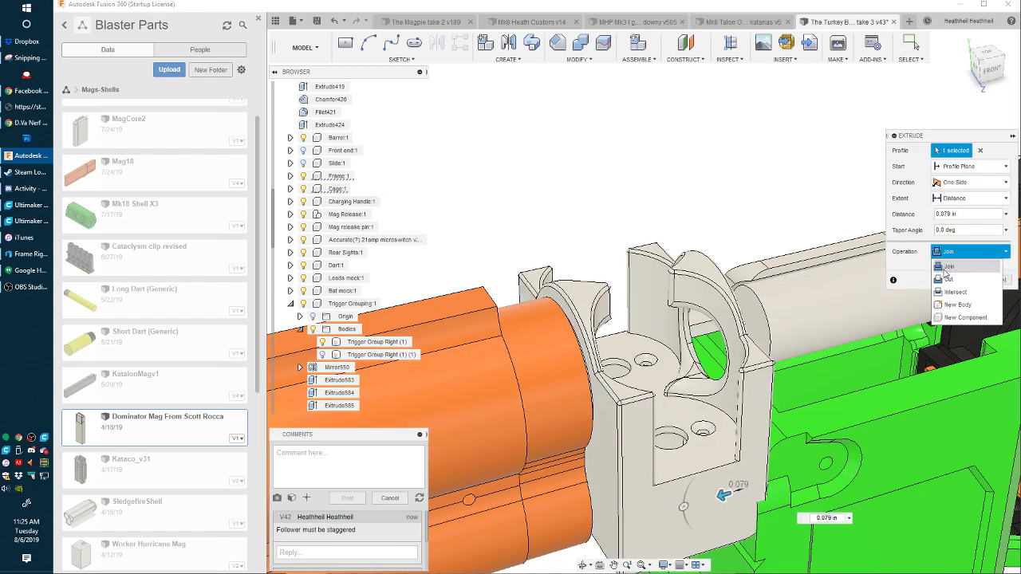
{"action": "middle_click_drag", "start_coordinate": [680, 411], "coordinate": [818, 428], "text": "shift"}
{"action": "key", "text": "Return"}
{"action": "middle_click_drag", "start_coordinate": [753, 504], "coordinate": [738, 335]}
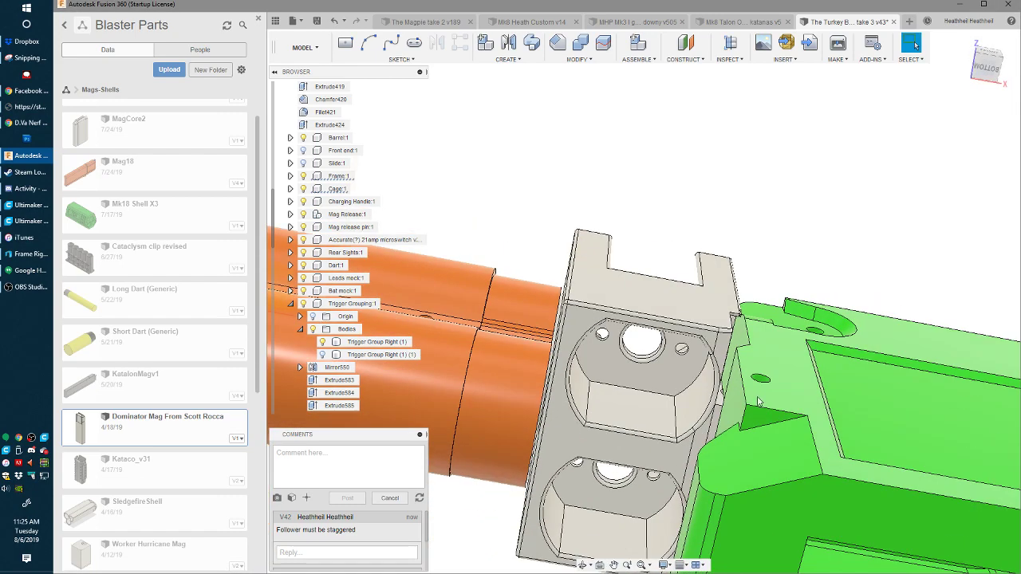
{"action": "key", "text": "e"}
{"action": "left_click", "coordinate": [743, 331]}
{"action": "key", "text": "Escape"}
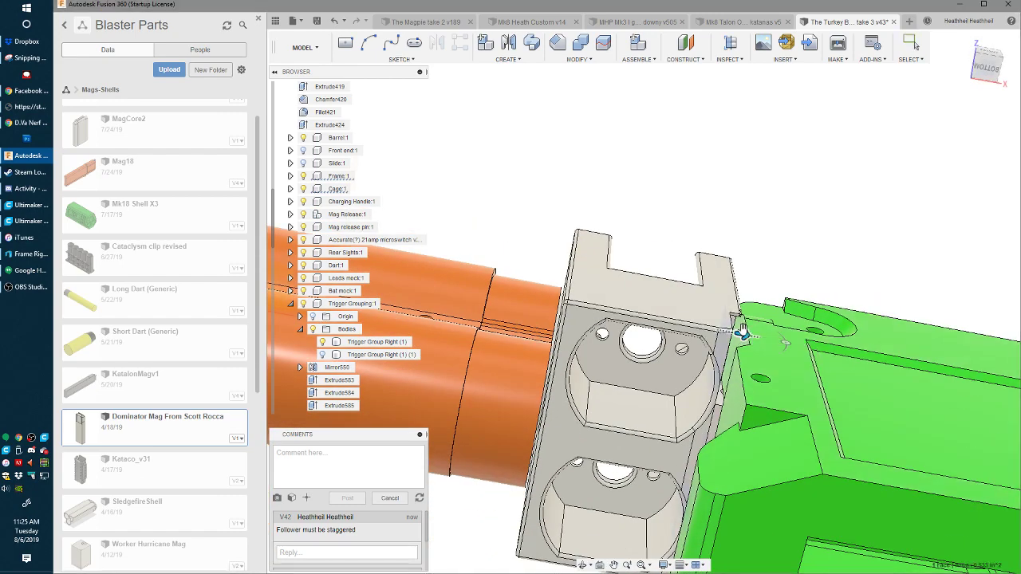
{"action": "middle_click_drag", "start_coordinate": [743, 339], "coordinate": [721, 365], "text": "shift"}
{"action": "key", "text": "e"}
{"action": "left_click", "coordinate": [744, 342]}
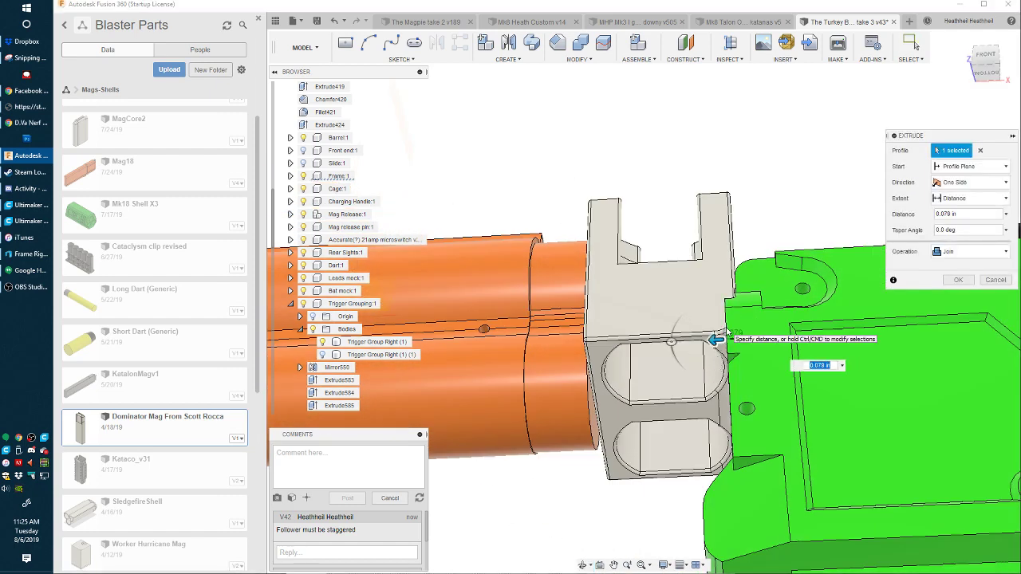
{"action": "key", "text": "Escape"}
- Expose the cage's rear mounting block by hiding the frame and keeping the cage shown
{"action": "middle_click_drag", "start_coordinate": [704, 183], "coordinate": [680, 303], "text": "shift"}
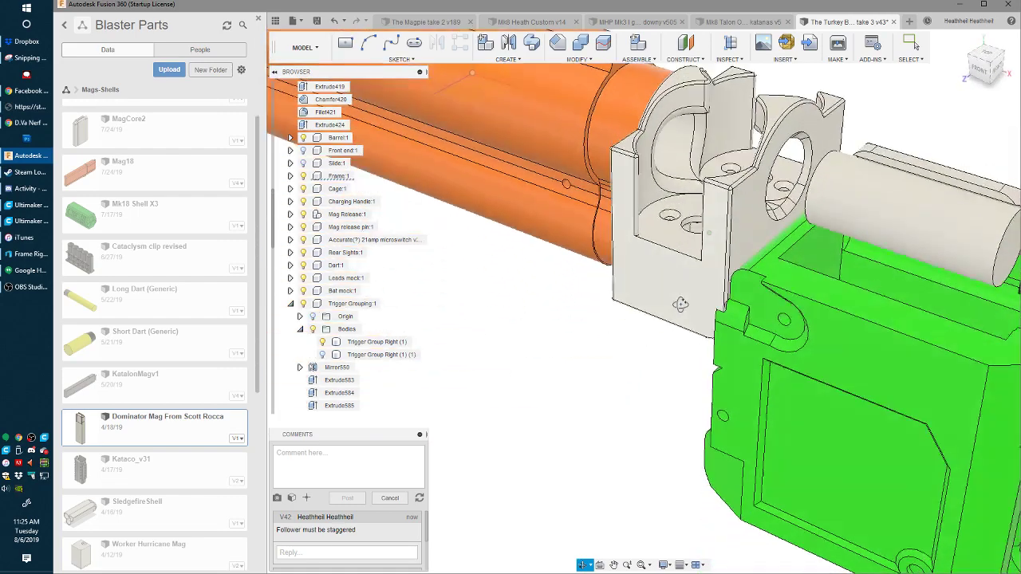
{"action": "left_click", "coordinate": [987, 69]}
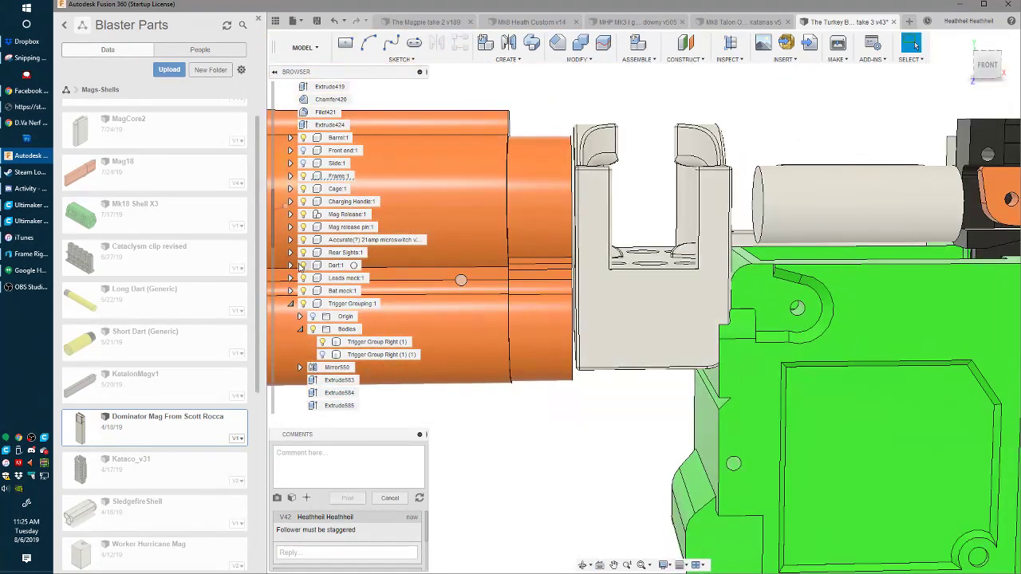
{"action": "middle_click_drag", "start_coordinate": [654, 221], "coordinate": [750, 254], "text": "shift"}
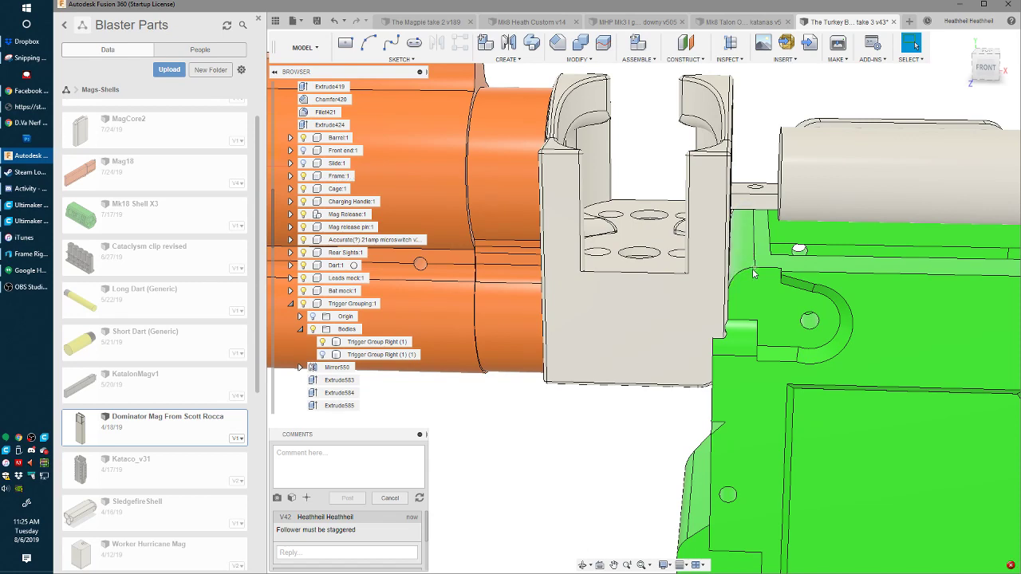
{"action": "middle_click_drag", "start_coordinate": [752, 274], "coordinate": [742, 211], "text": "shift"}
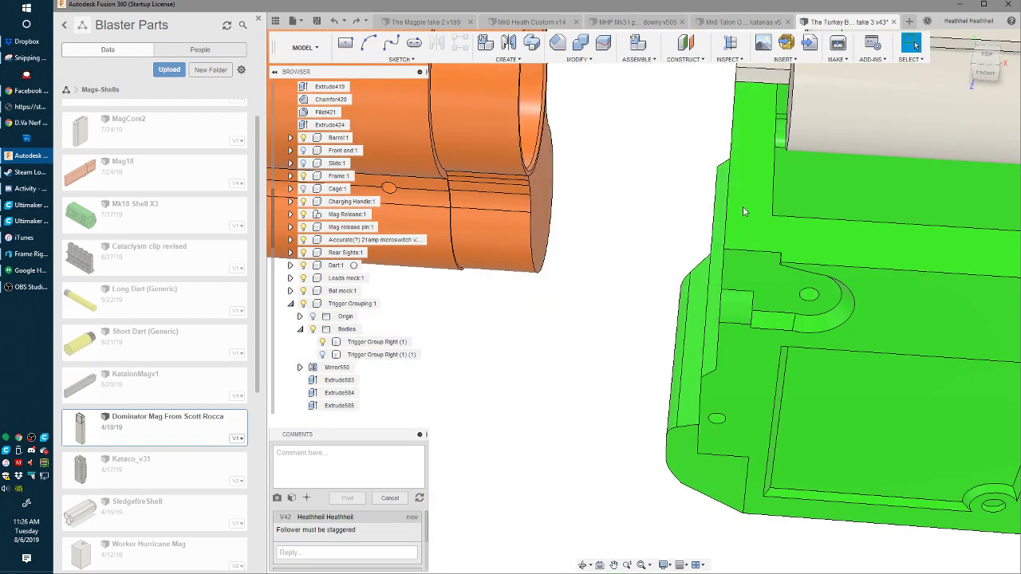
{"action": "mouse_move", "coordinate": [743, 206]}
{"action": "middle_mouse_down", "text": "shift"}
{"action": "mouse_move", "coordinate": [775, 217]}
{"action": "mouse_move", "coordinate": [754, 217]}
{"action": "mouse_move", "coordinate": [748, 254]}
{"action": "middle_mouse_up", "text": "shift"}
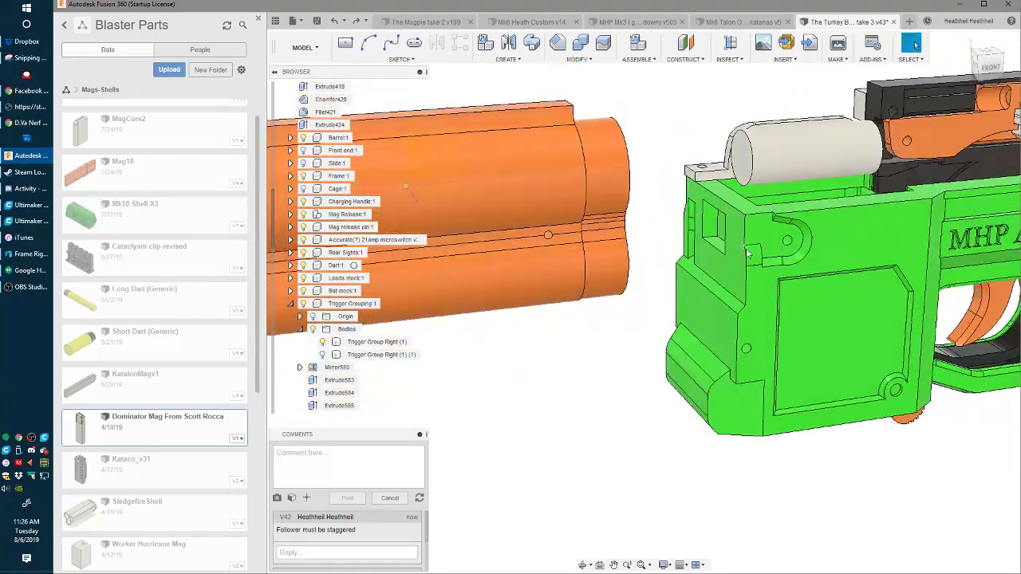
{"action": "middle_click_drag", "start_coordinate": [718, 142], "coordinate": [336, 283], "text": "shift"}
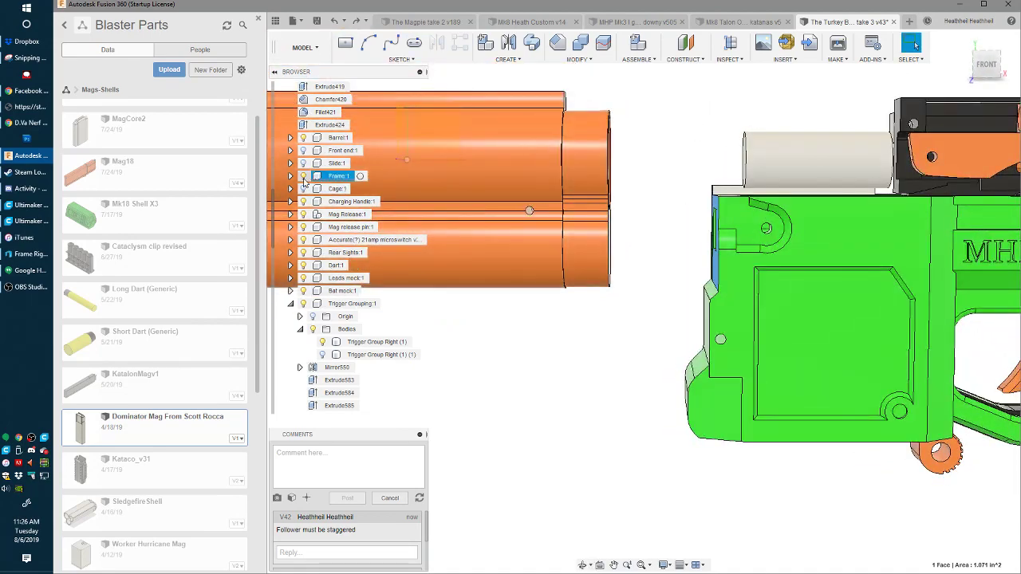
{"action": "left_click", "coordinate": [303, 176]}
{"action": "middle_click_drag", "start_coordinate": [718, 224], "coordinate": [783, 220], "text": "shift"}
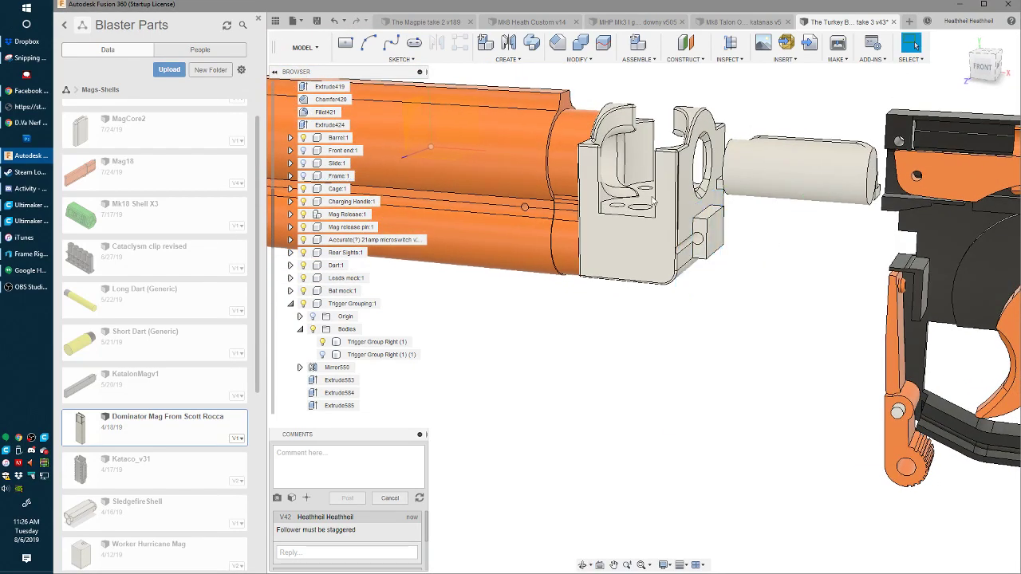
- Move the top face of the cage's rear mounting block down slightly to shorten the block
{"action": "scroll", "coordinate": [646, 211], "scroll_direction": "up", "scroll_amount": 5}
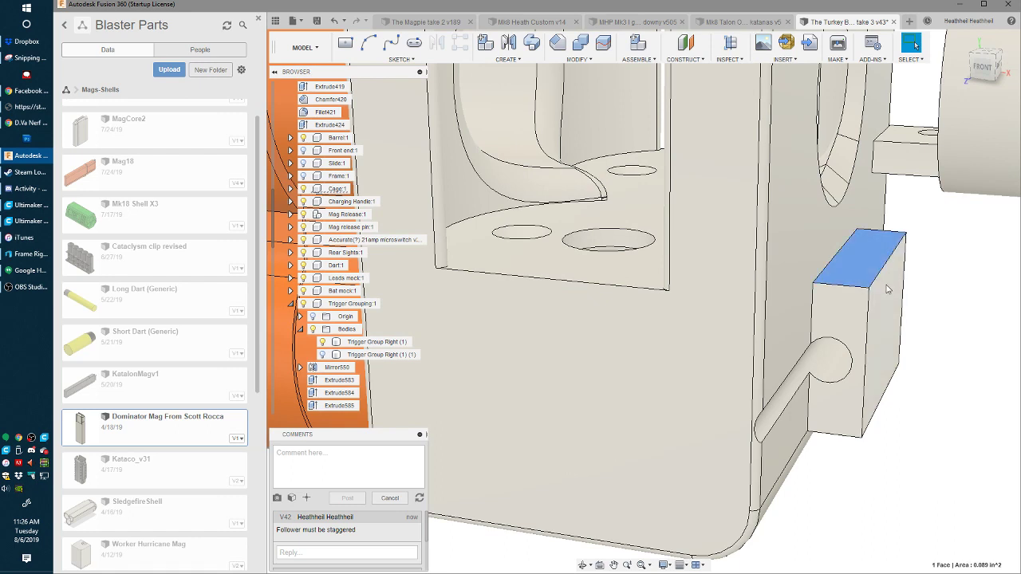
{"action": "key", "text": "m"}
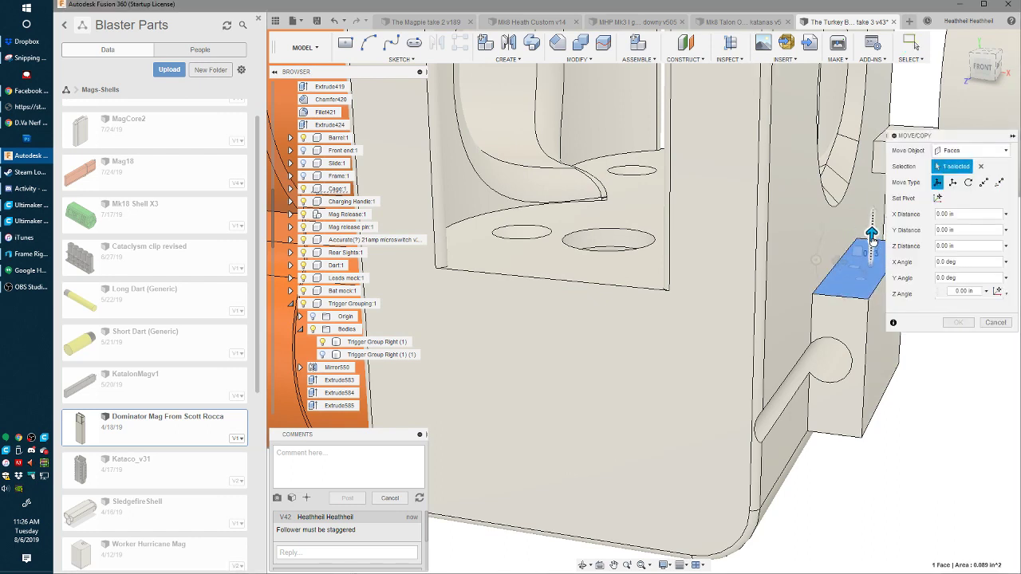
{"action": "left_click_drag", "start_coordinate": [872, 237], "coordinate": [871, 241]}
{"action": "key", "text": "Return"}
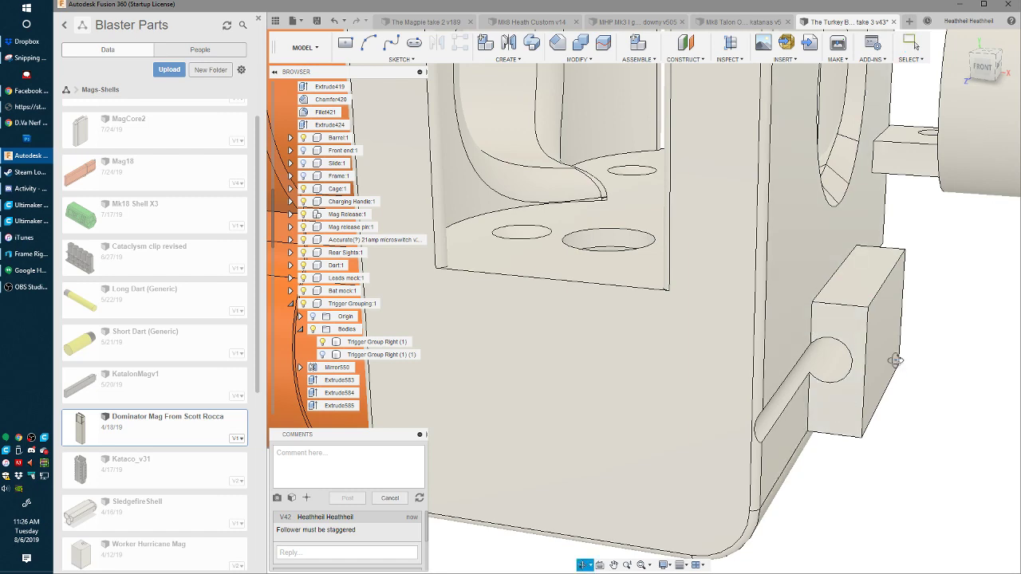
{"action": "middle_click_drag", "start_coordinate": [895, 360], "coordinate": [670, 293], "text": "shift"}
{"action": "left_click", "coordinate": [668, 292]}
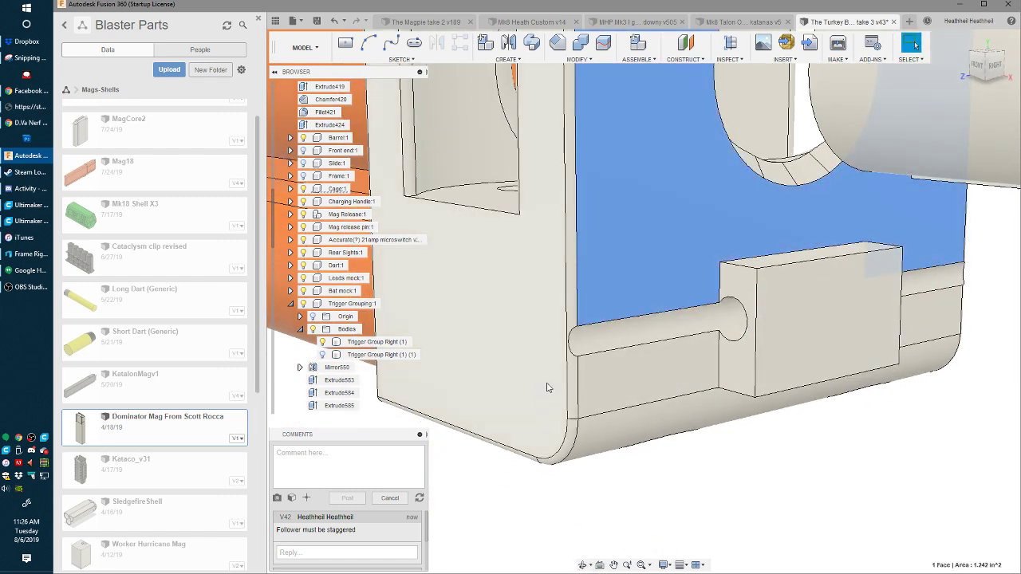
{"action": "left_click", "coordinate": [547, 388]}
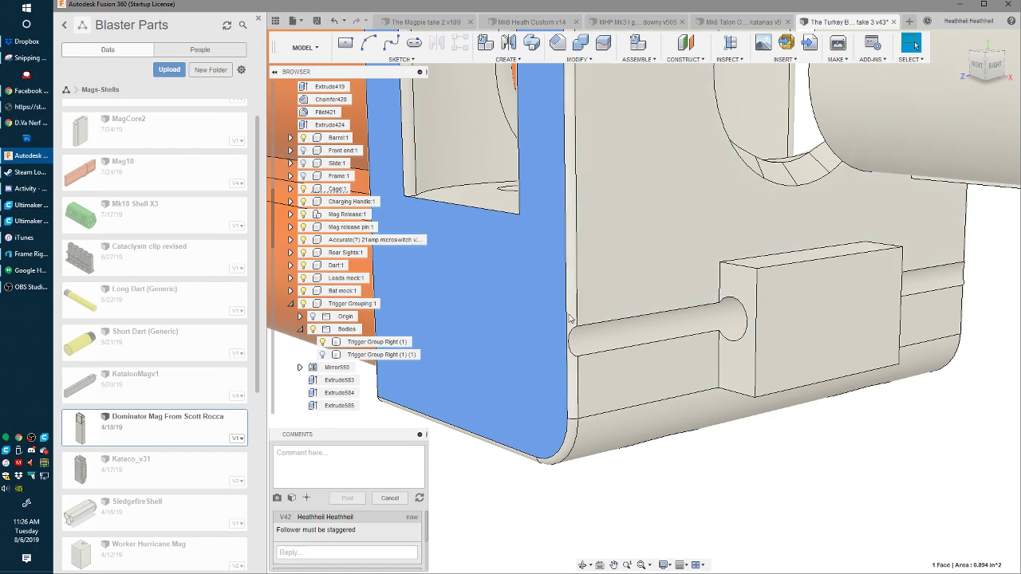
{"action": "key", "text": "l"}
{"action": "key", "text": "r"}
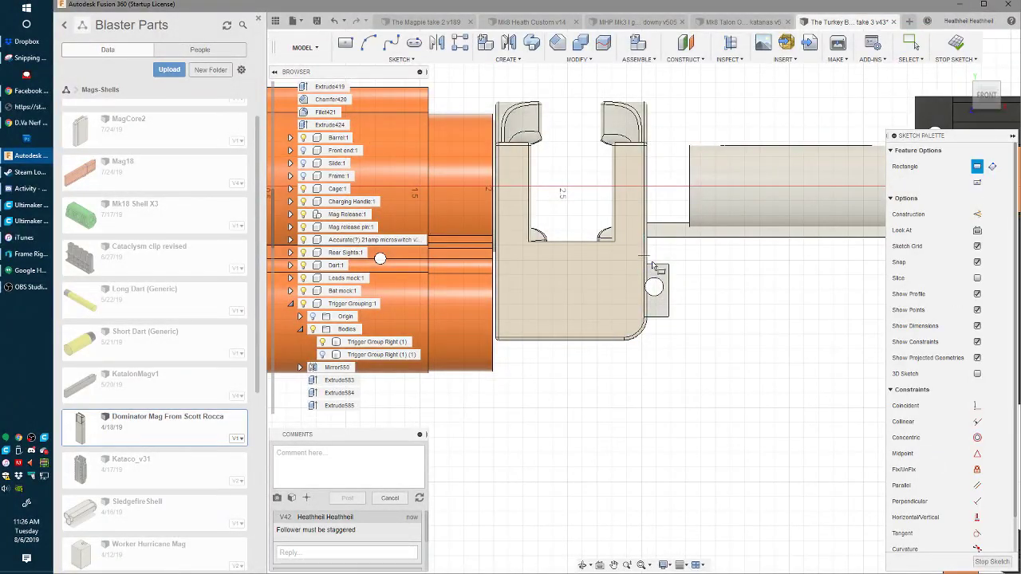
{"action": "left_click", "coordinate": [646, 256]}
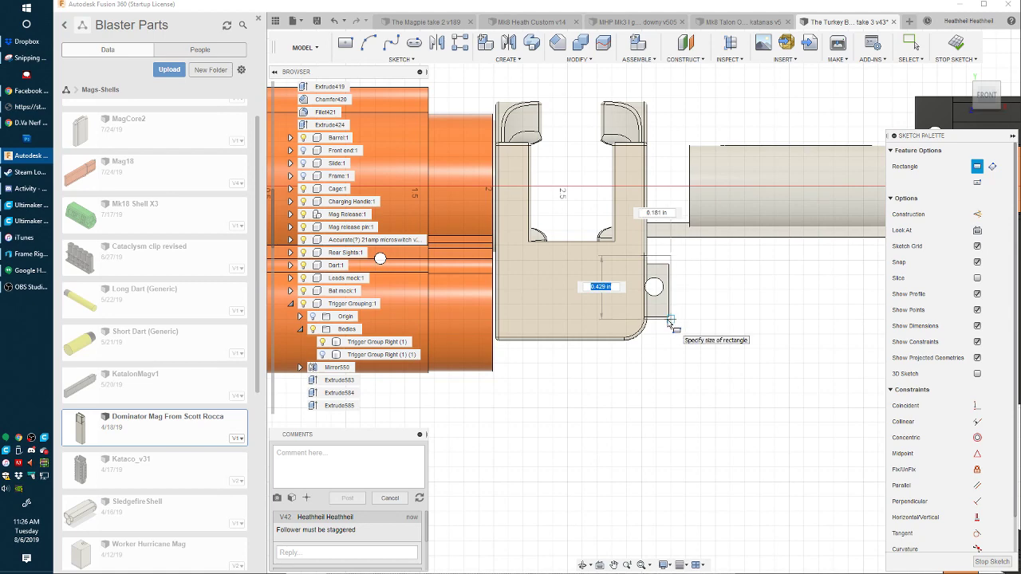
{"action": "key", "text": "Escape"}
{"action": "key", "text": "ctrl+z"}
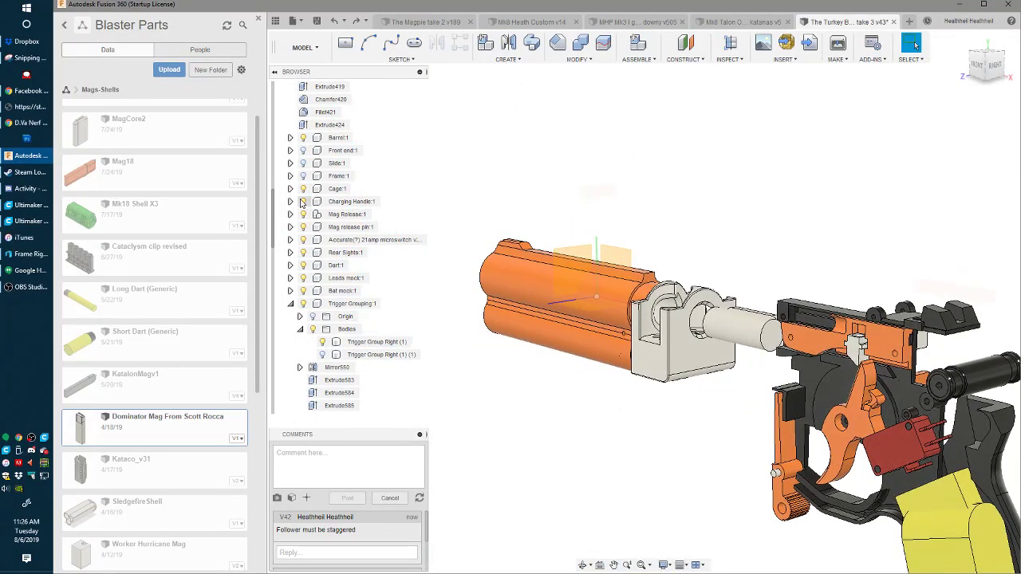
- Show the frame and front end again and keep the slide hidden
{"action": "left_click", "coordinate": [303, 175]}
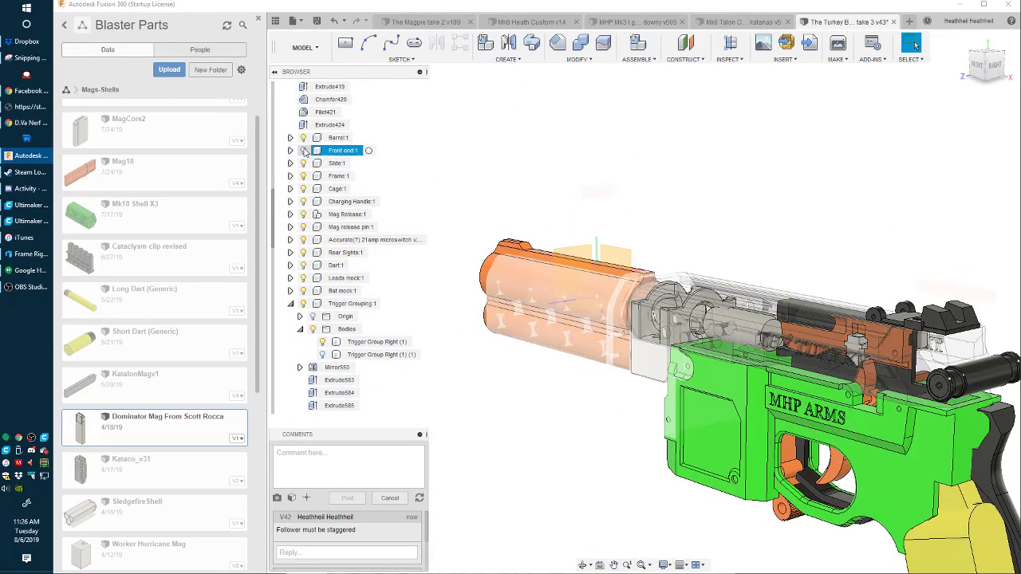
{"action": "left_click", "coordinate": [304, 166]}
{"action": "middle_click_drag", "start_coordinate": [599, 219], "coordinate": [493, 295], "text": "shift"}
{"action": "middle_click_drag", "start_coordinate": [490, 480], "coordinate": [558, 263]}
{"action": "scroll", "coordinate": [540, 391], "scroll_direction": "up", "scroll_amount": 3}
{"action": "scroll", "coordinate": [556, 255], "scroll_direction": "up", "scroll_amount": 10}
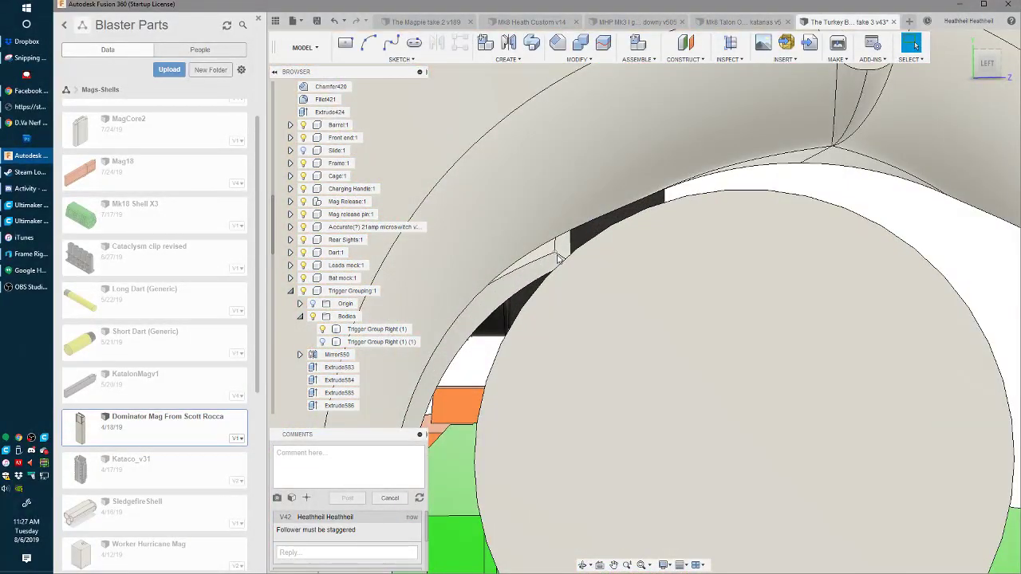
- Delete the ring of angled faces around the round opening in the cage's rear wall
{"action": "scroll", "coordinate": [559, 259], "scroll_direction": "down", "scroll_amount": 8}
{"action": "middle_click_drag", "start_coordinate": [558, 259], "coordinate": [650, 319], "text": "shift"}
{"action": "scroll", "coordinate": [514, 315], "scroll_direction": "up", "scroll_amount": 3}
{"action": "middle_click_drag", "start_coordinate": [515, 315], "coordinate": [626, 452], "text": "shift"}
{"action": "left_click", "coordinate": [624, 452]}
{"action": "scroll", "coordinate": [590, 442], "scroll_direction": "up", "scroll_amount": 5}
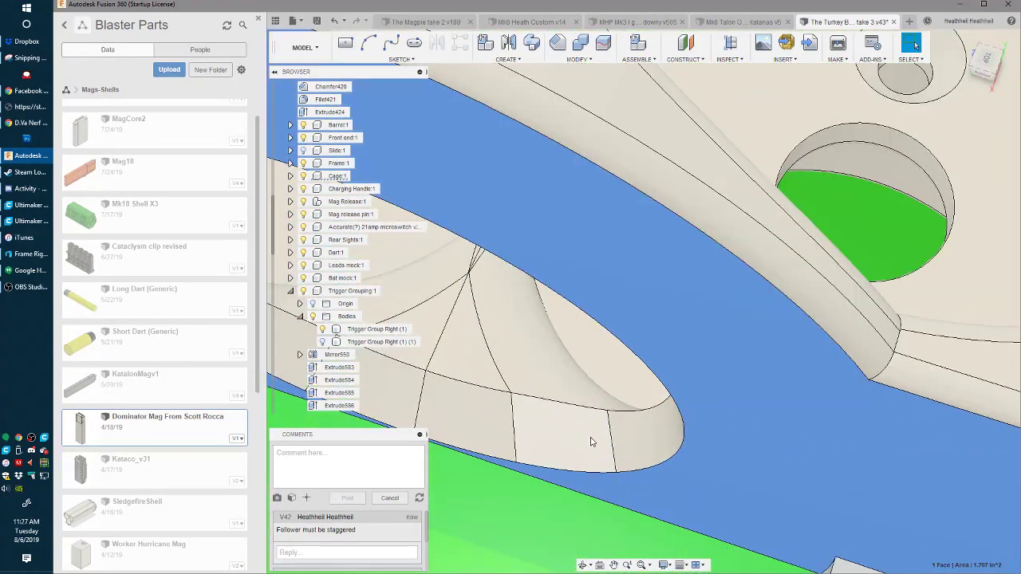
{"action": "left_click", "coordinate": [592, 442]}
{"action": "left_click", "coordinate": [647, 436], "text": "ctrl"}
{"action": "left_click", "coordinate": [469, 426], "text": "ctrl"}
{"action": "left_click", "coordinate": [381, 369], "text": "ctrl"}
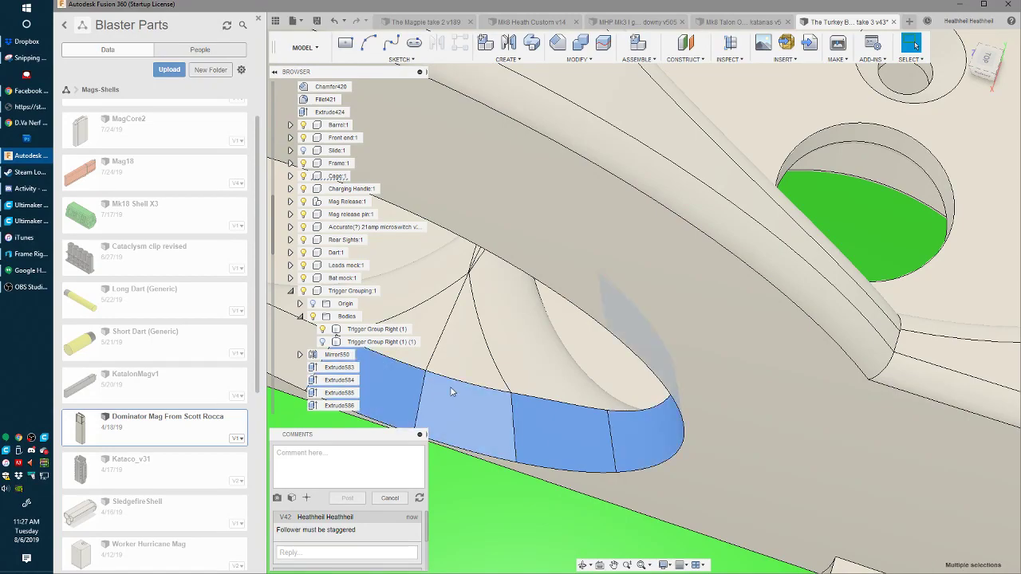
{"action": "middle_click_drag", "start_coordinate": [451, 392], "coordinate": [716, 409]}
{"action": "left_click", "coordinate": [504, 335], "text": "ctrl"}
{"action": "left_click", "coordinate": [467, 304], "text": "ctrl"}
{"action": "scroll", "coordinate": [626, 363], "scroll_direction": "down", "scroll_amount": 6}
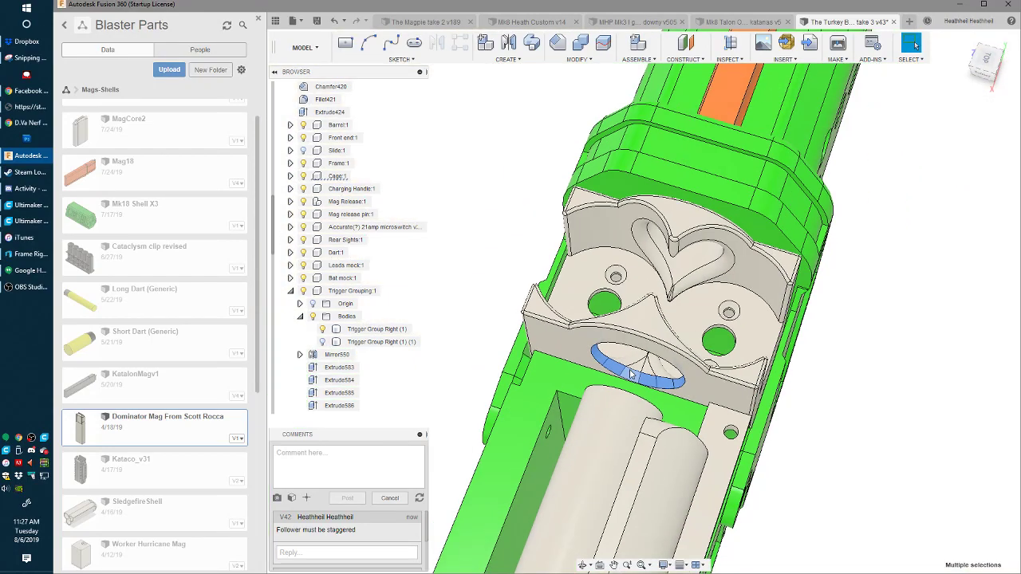
{"action": "middle_click_drag", "start_coordinate": [627, 363], "coordinate": [683, 300], "text": "shift"}
{"action": "scroll", "coordinate": [651, 295], "scroll_direction": "up", "scroll_amount": 6}
{"action": "left_click", "coordinate": [677, 352], "text": "ctrl"}
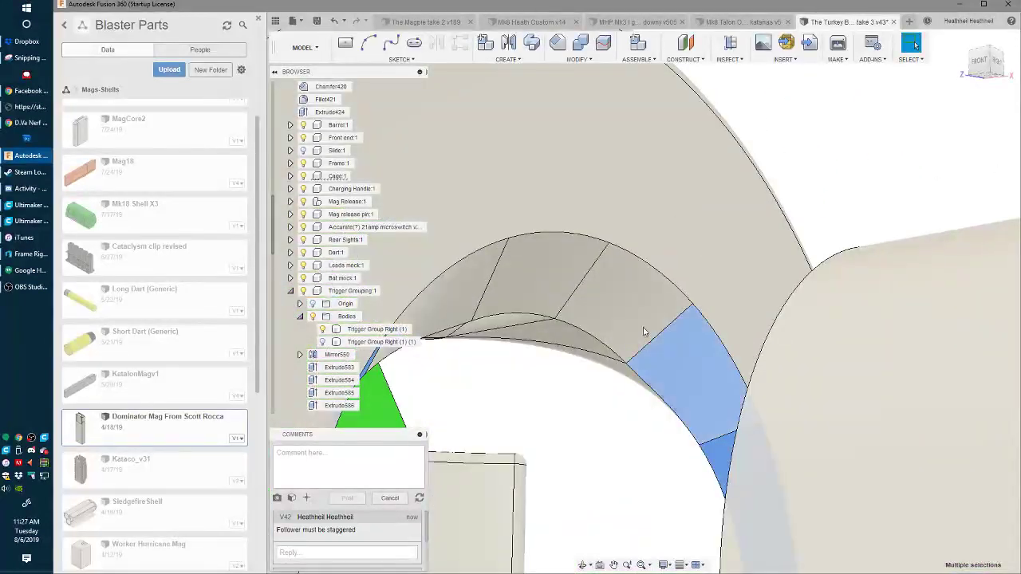
{"action": "left_click", "coordinate": [629, 316], "text": "ctrl"}
{"action": "left_click", "coordinate": [549, 286], "text": "ctrl"}
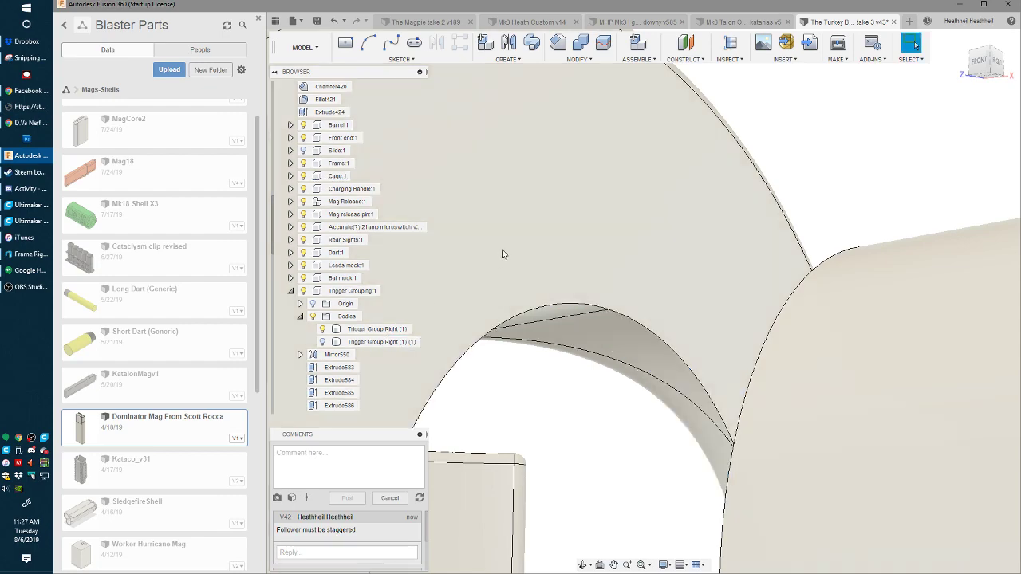
- Sketch a circle on the cage's rear face, concentric with the round opening and reaching the face's lower edge
{"action": "scroll", "coordinate": [503, 253], "scroll_direction": "down", "scroll_amount": 5}
{"action": "middle_click_drag", "start_coordinate": [501, 285], "coordinate": [457, 298], "text": "shift"}
{"action": "left_click", "coordinate": [483, 328]}
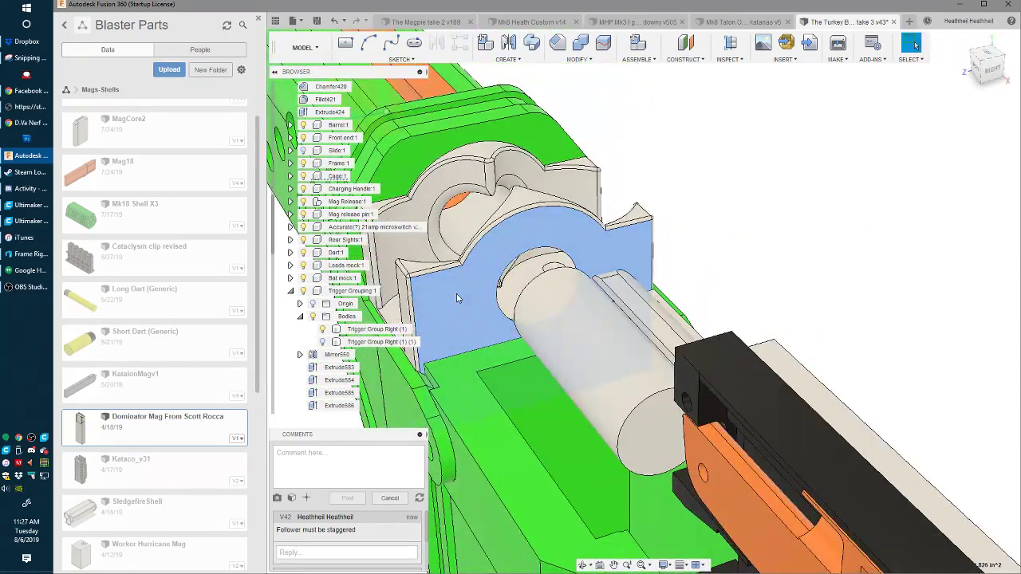
{"action": "key", "text": "r"}
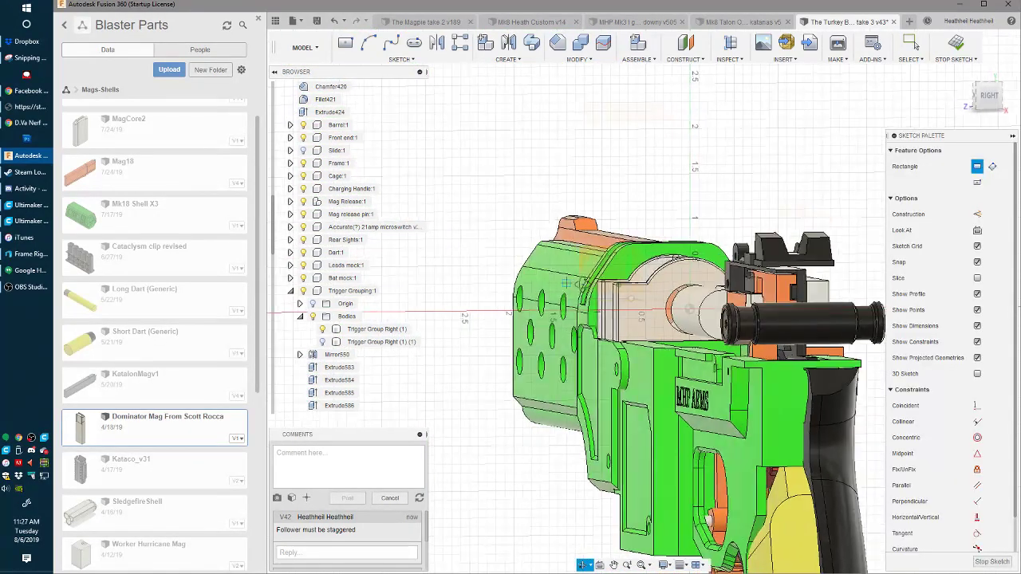
{"action": "scroll", "coordinate": [565, 284], "scroll_direction": "up", "scroll_amount": 3}
{"action": "key", "text": "c"}
{"action": "left_click", "coordinate": [684, 312]}
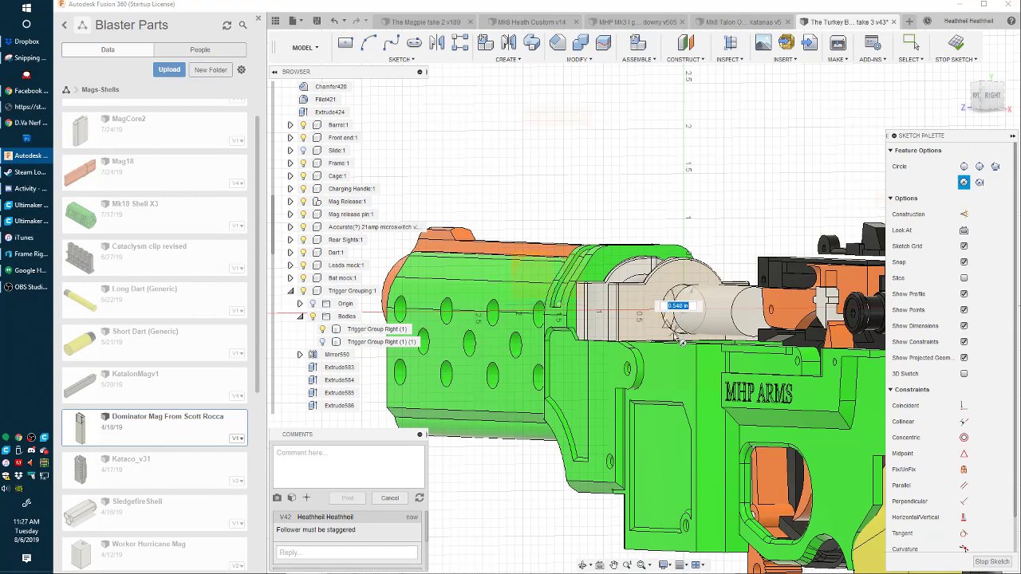
{"action": "scroll", "coordinate": [682, 341], "scroll_direction": "up", "scroll_amount": 3}
{"action": "left_click", "coordinate": [690, 345]}
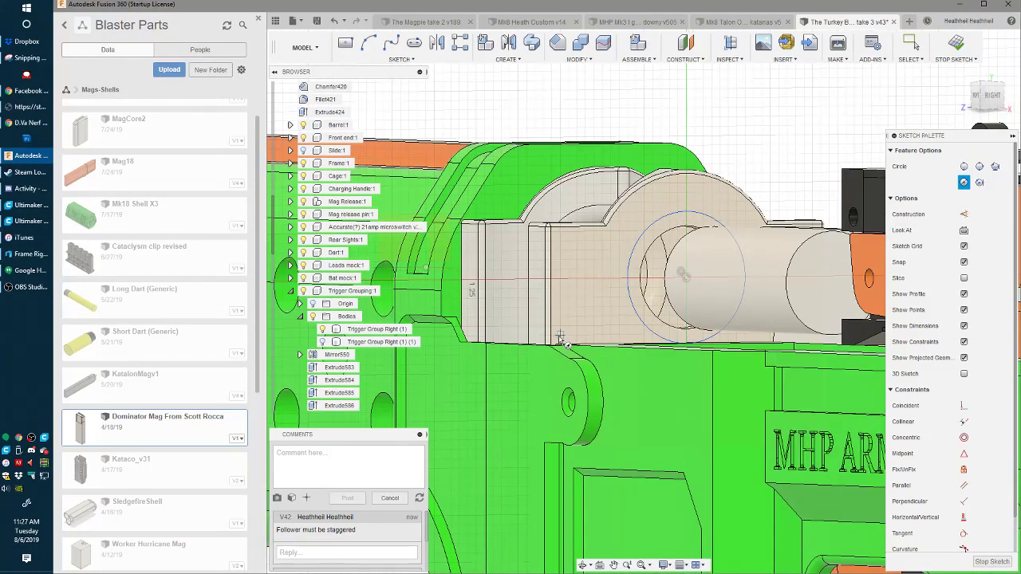
{"action": "middle_click_drag", "start_coordinate": [561, 341], "coordinate": [612, 363]}
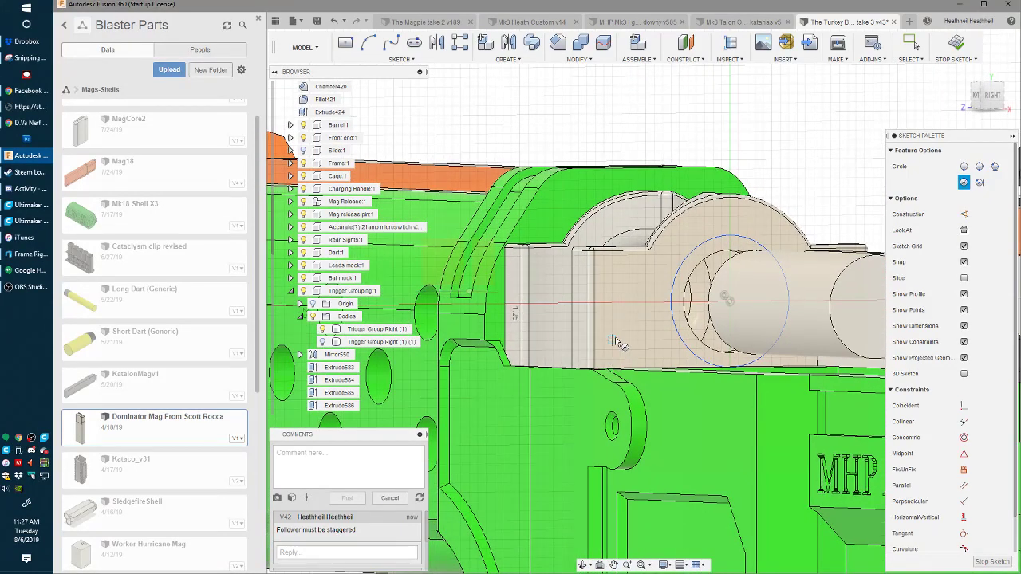
{"action": "key", "text": "r"}
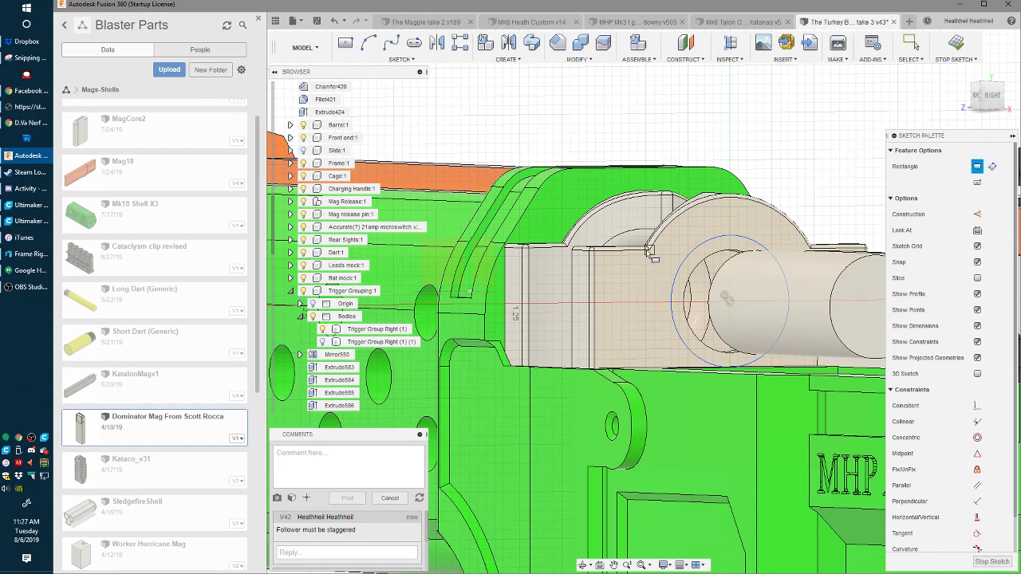
{"action": "left_click", "coordinate": [812, 250]}
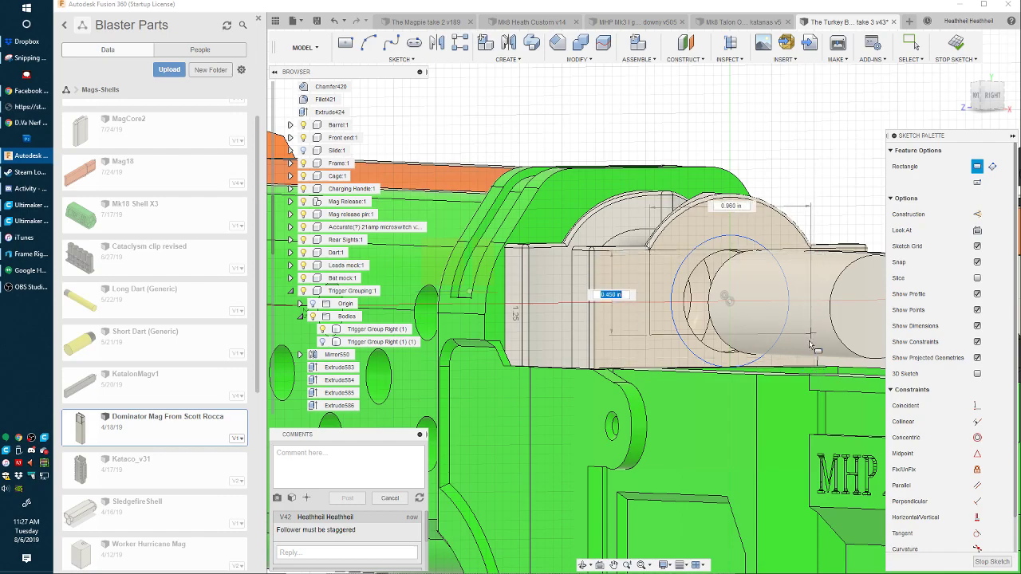
{"action": "mouse_move", "coordinate": [818, 371]}
{"action": "middle_mouse_down", "text": "shift"}
{"action": "mouse_move", "coordinate": [797, 295]}
{"action": "mouse_move", "coordinate": [643, 436]}
{"action": "middle_mouse_up", "text": "shift"}
{"action": "key", "text": "Escape"}
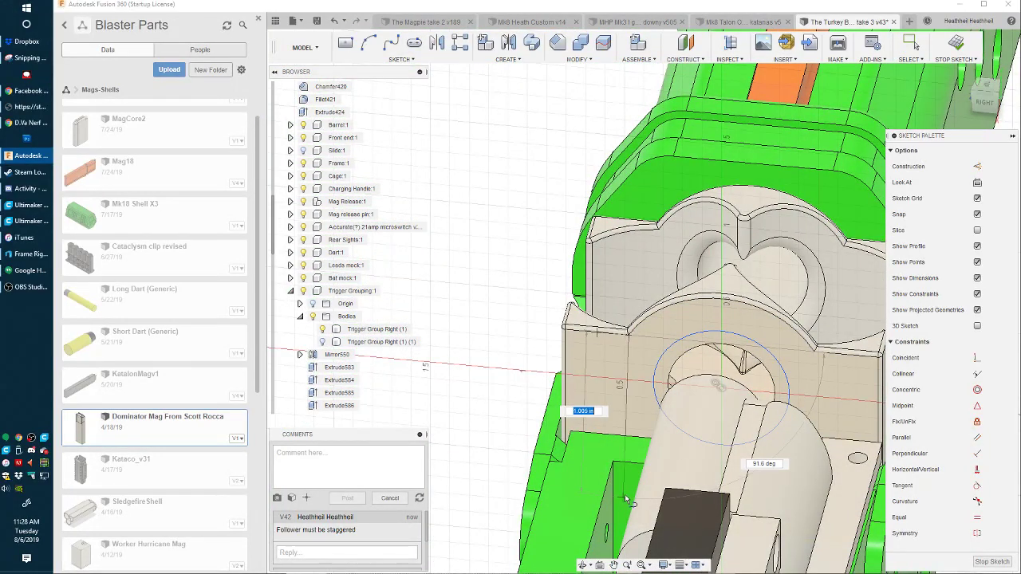
- Sketch vertical lines down from both shoulder corners of the cage's rear face, plus a line along its lower edge connecting them
{"action": "key", "text": "c"}
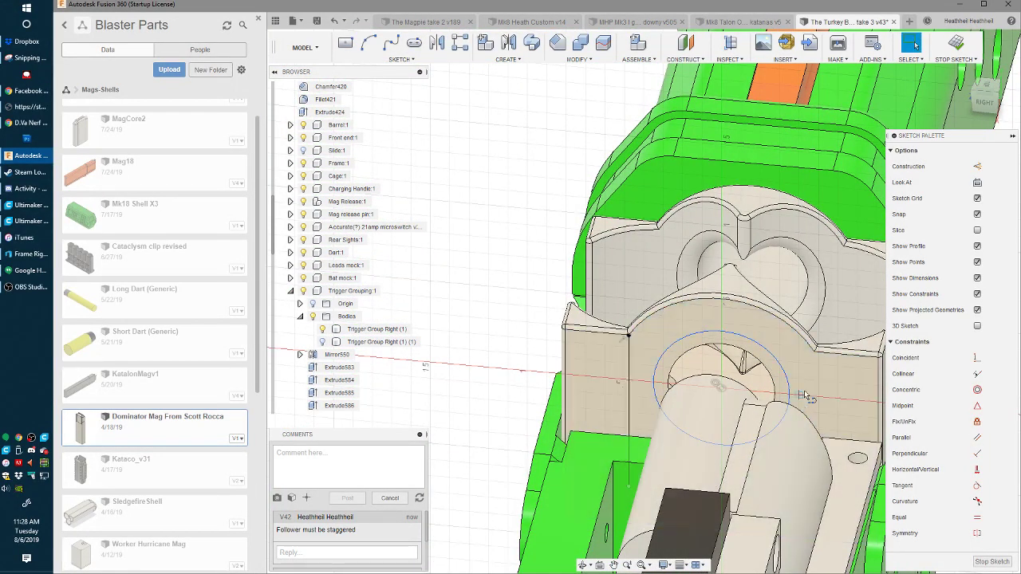
{"action": "left_click", "coordinate": [814, 469]}
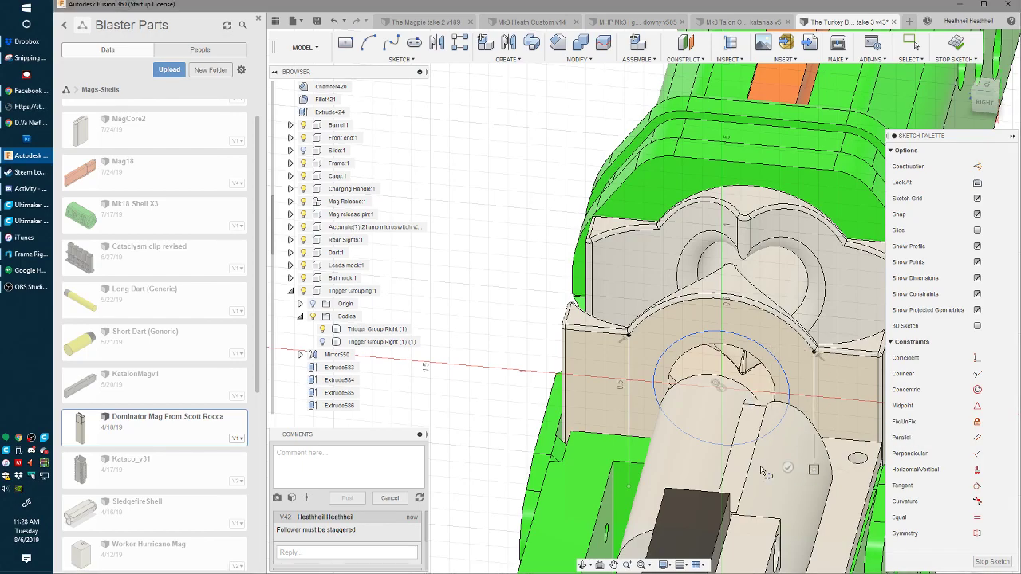
{"action": "key", "text": "Escape"}
{"action": "mouse_move", "coordinate": [647, 477]}
{"action": "middle_mouse_down", "text": "shift"}
{"action": "mouse_move", "coordinate": [693, 476]}
{"action": "mouse_move", "coordinate": [631, 465]}
{"action": "mouse_move", "coordinate": [713, 434]}
{"action": "middle_mouse_up", "text": "shift"}
{"action": "scroll", "coordinate": [713, 434], "scroll_direction": "up", "scroll_amount": 2}
{"action": "key", "text": "l"}
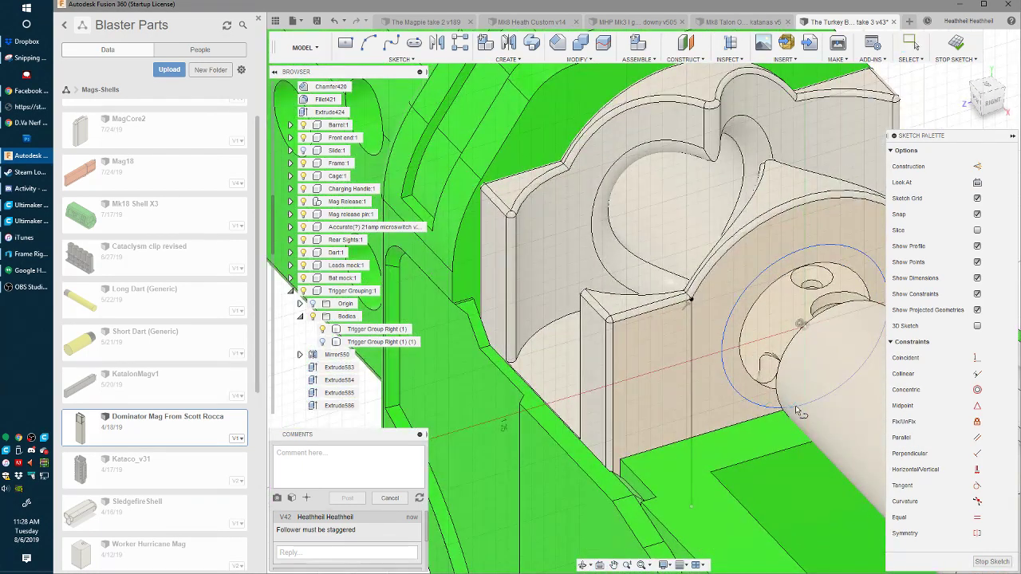
{"action": "left_click", "coordinate": [699, 434]}
{"action": "middle_click_drag", "start_coordinate": [795, 407], "coordinate": [631, 463]}
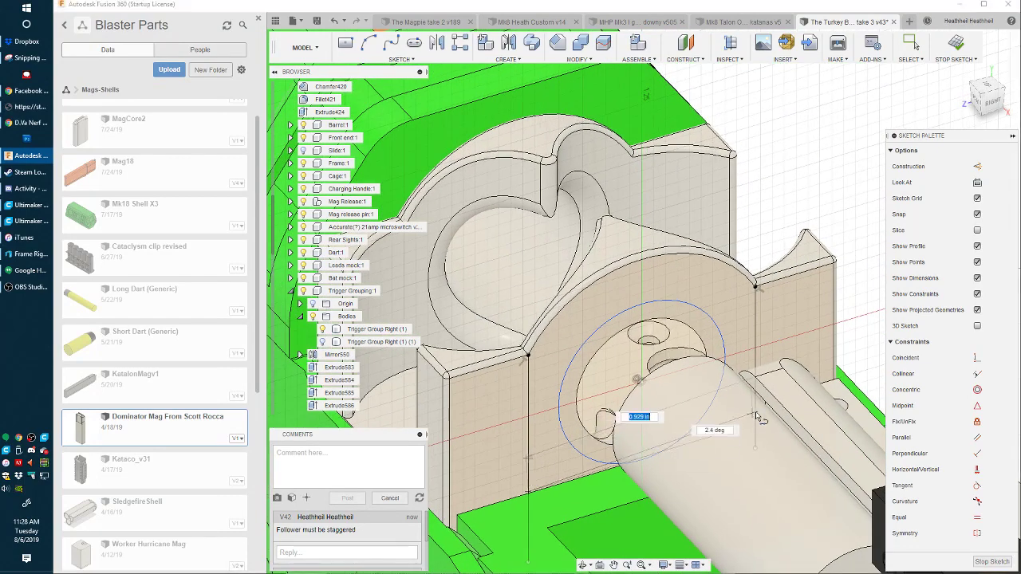
{"action": "left_click", "coordinate": [774, 418]}
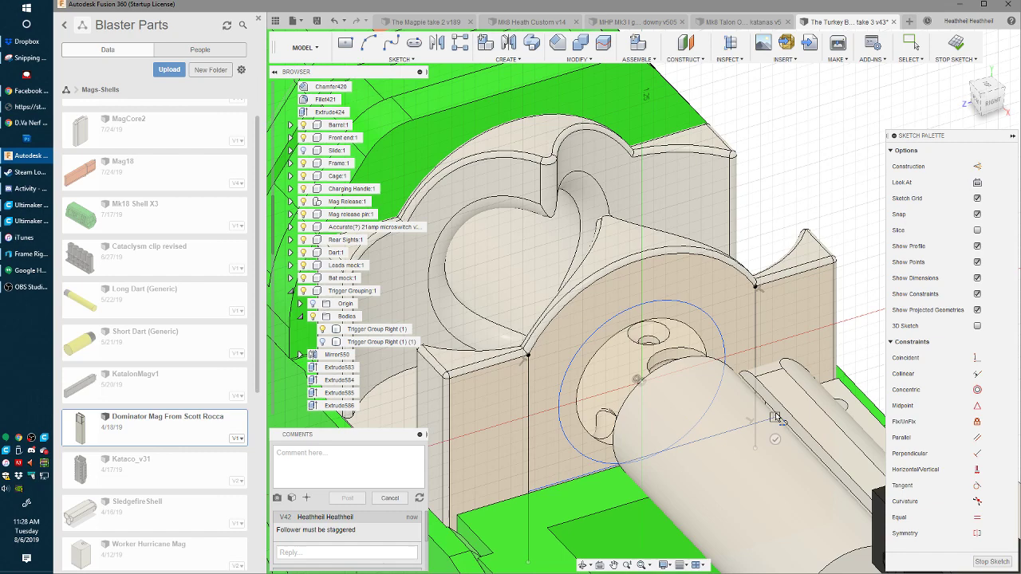
- Extrude the arched profile and the ring around the round opening 0.233 in rearward, joining them to the cage
{"action": "left_click", "coordinate": [583, 469]}
{"action": "key", "text": "Escape"}
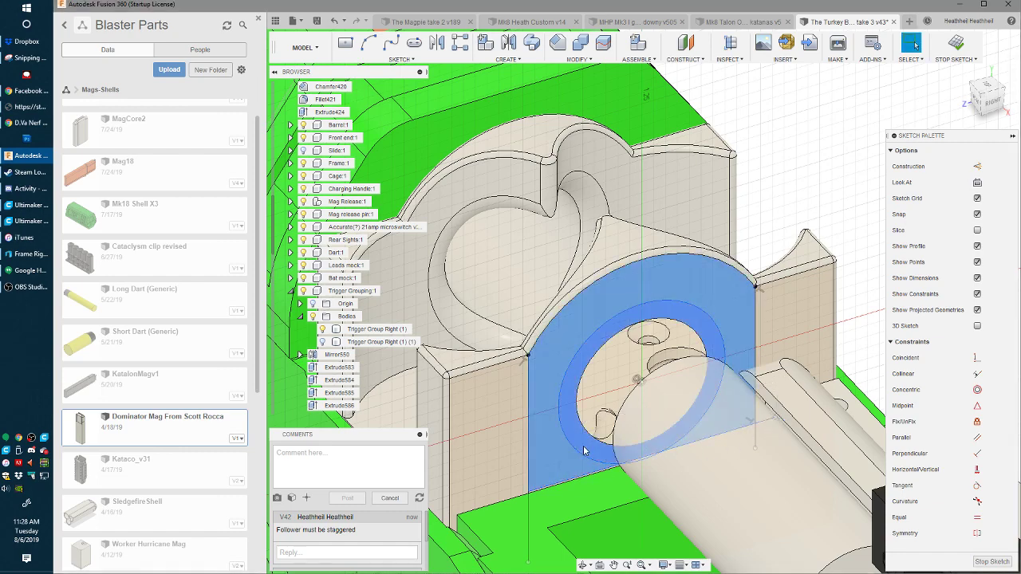
{"action": "key", "text": "e"}
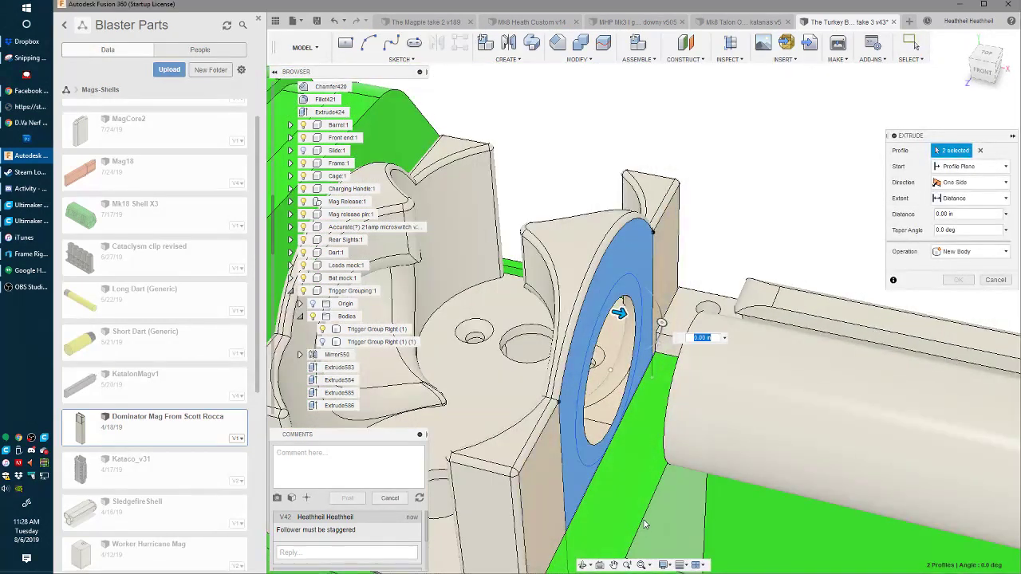
{"action": "left_click_drag", "start_coordinate": [640, 512], "coordinate": [638, 506]}
{"action": "middle_click_drag", "start_coordinate": [614, 469], "coordinate": [597, 450], "text": "shift"}
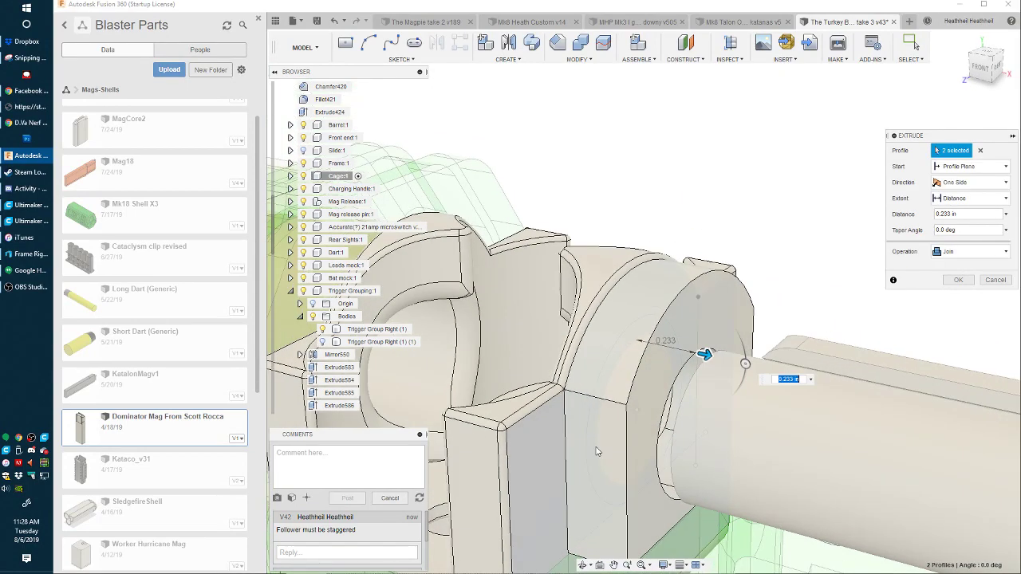
{"action": "key", "text": "Return"}
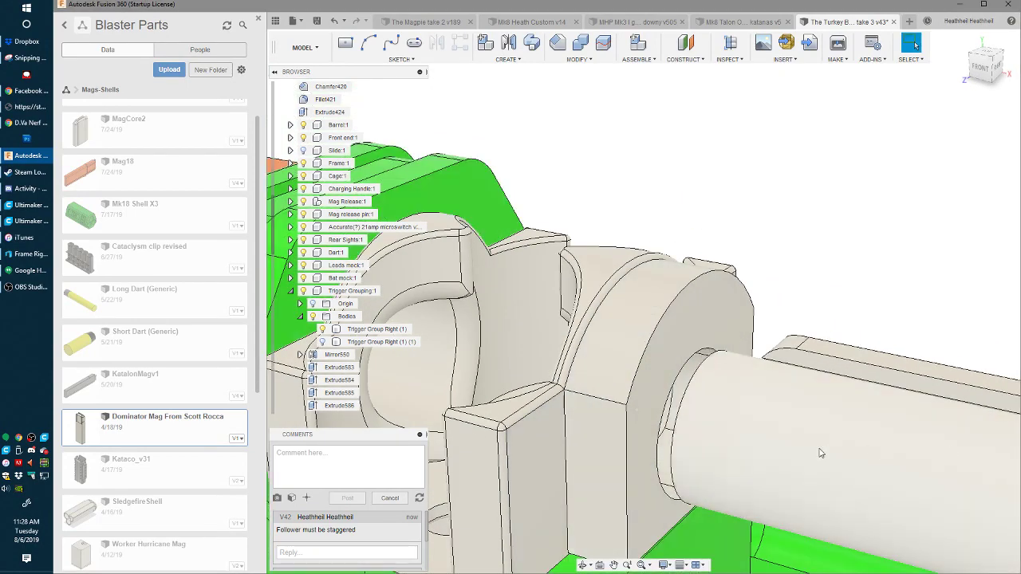
{"action": "middle_click_drag", "start_coordinate": [946, 478], "coordinate": [750, 411], "text": "shift"}
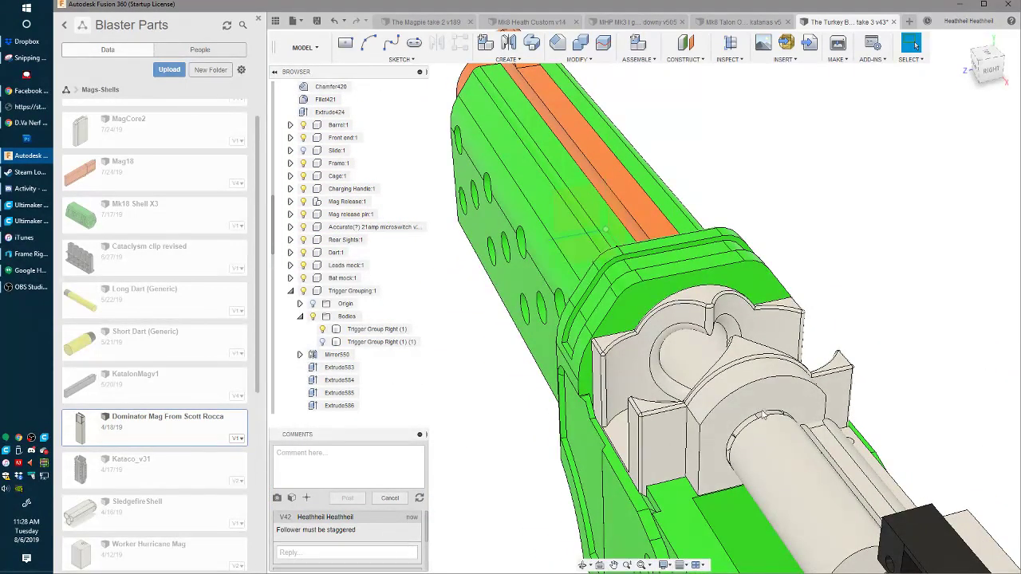
{"action": "left_click", "coordinate": [557, 42]}
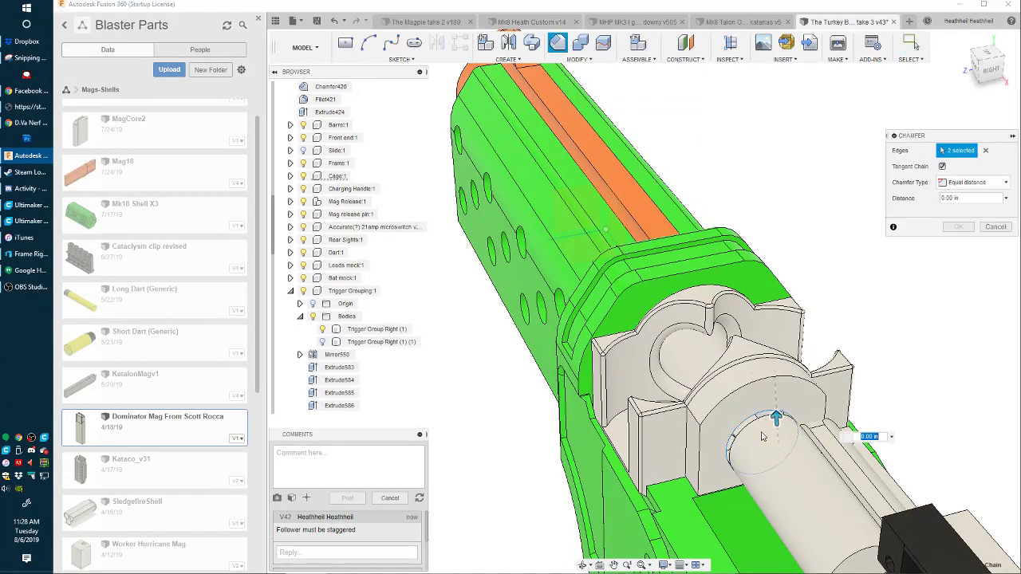
{"action": "left_click", "coordinate": [776, 405]}
{"action": "left_click_drag", "start_coordinate": [776, 403], "coordinate": [775, 399]}
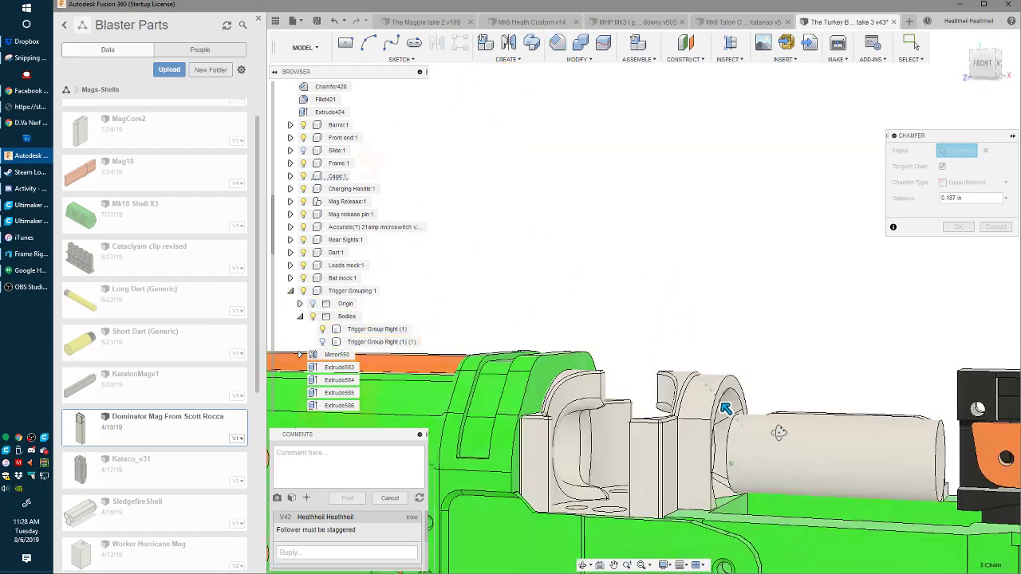
{"action": "middle_click_drag", "start_coordinate": [779, 432], "coordinate": [766, 448], "text": "shift"}
{"action": "key", "text": "Escape"}
- Sketch a rectangle about 0.241 by 1.043 in on the frame's upper face beneath the cage's extended rear wall
{"action": "middle_click_drag", "start_coordinate": [729, 491], "coordinate": [715, 506], "text": "shift"}
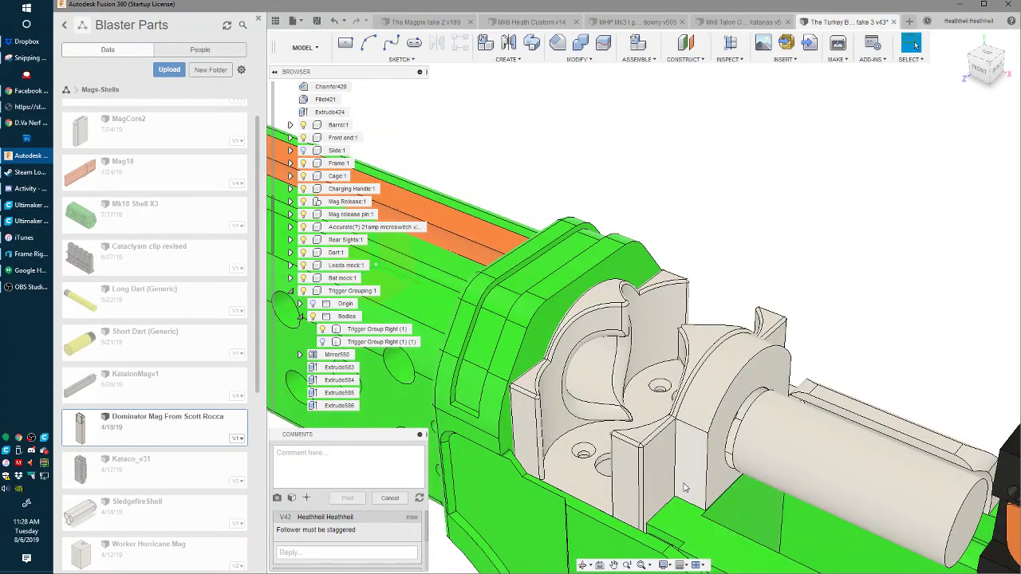
{"action": "middle_click_drag", "start_coordinate": [694, 487], "coordinate": [676, 515], "text": "shift"}
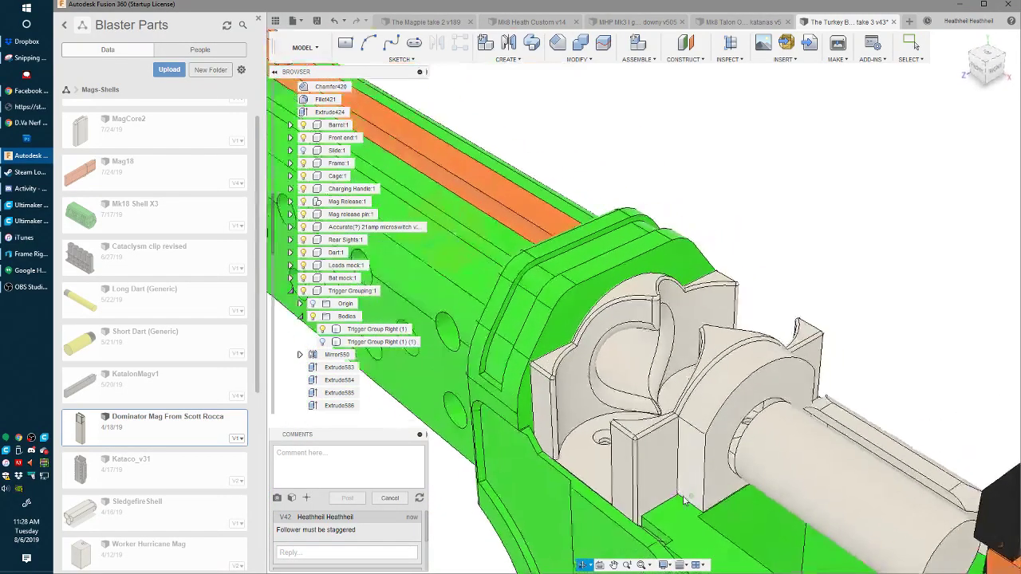
{"action": "scroll", "coordinate": [674, 524], "scroll_direction": "up", "scroll_amount": 5}
{"action": "scroll", "coordinate": [676, 522], "scroll_direction": "down", "scroll_amount": 4}
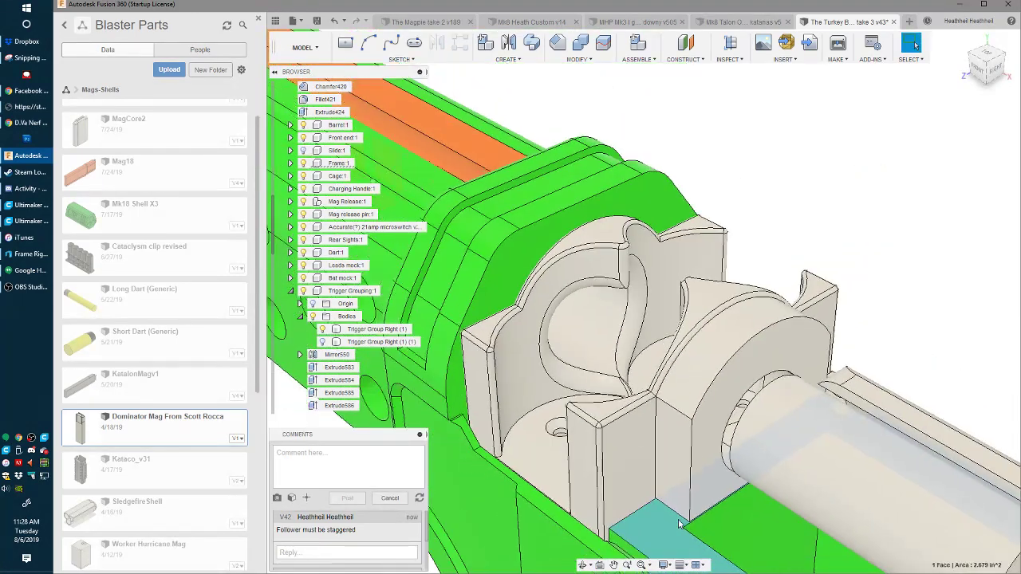
{"action": "left_click", "coordinate": [672, 526]}
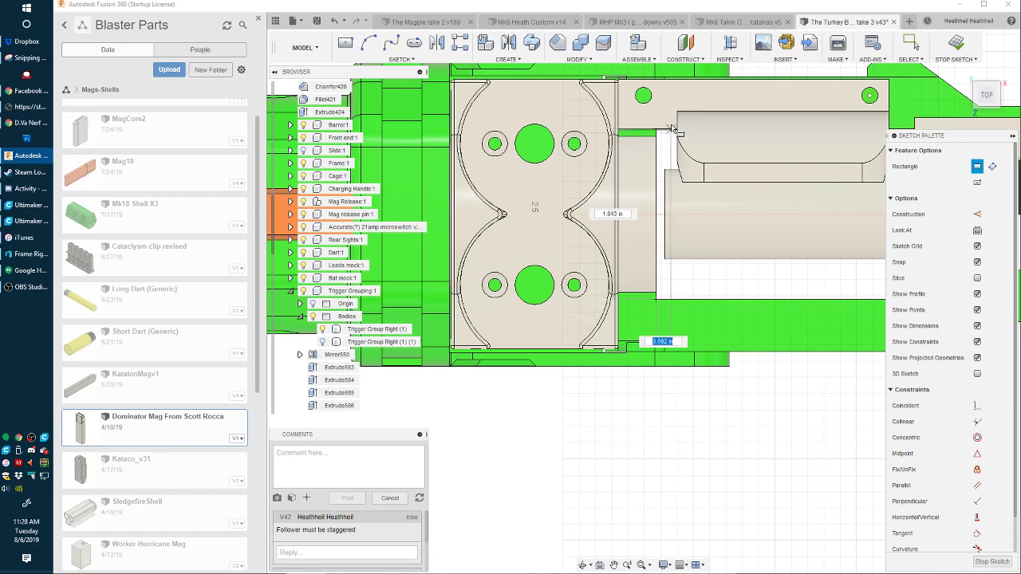
{"action": "middle_click_drag", "start_coordinate": [666, 136], "coordinate": [659, 262]}
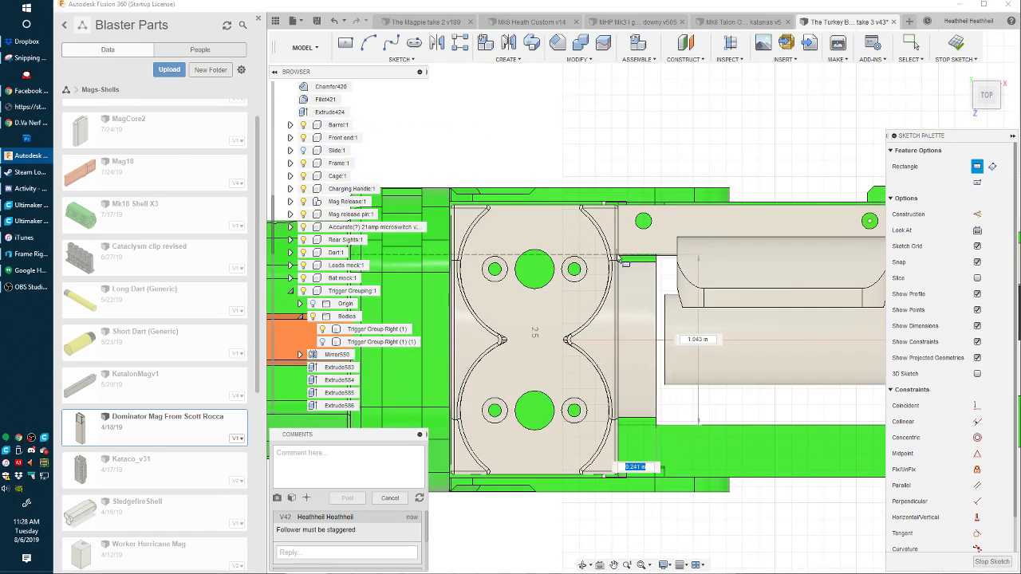
{"action": "left_click", "coordinate": [618, 259]}
- Extrude the rectangle 0.143 in down into the frame as a cut to form a pocket
{"action": "key", "text": "e"}
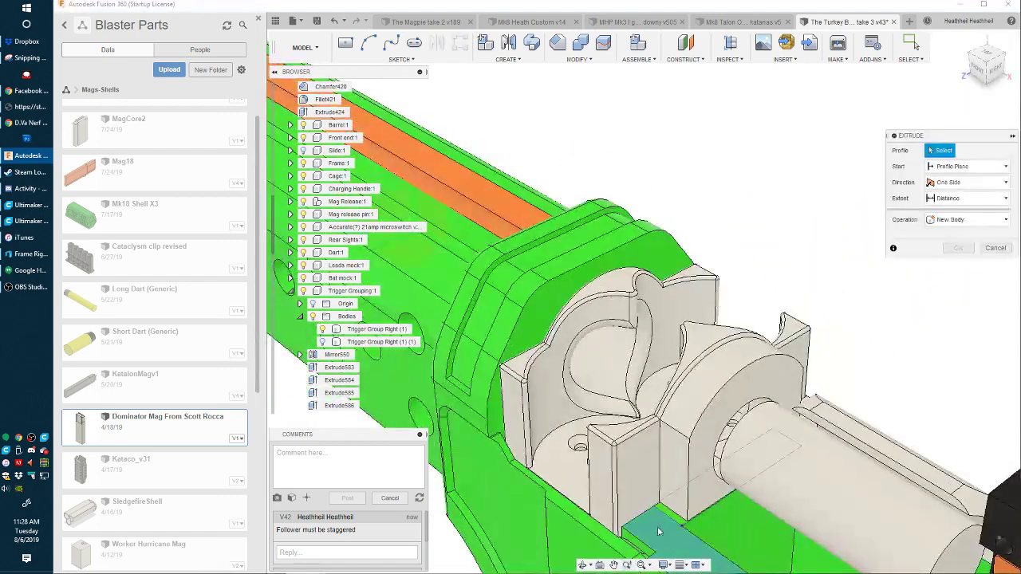
{"action": "left_click", "coordinate": [670, 517]}
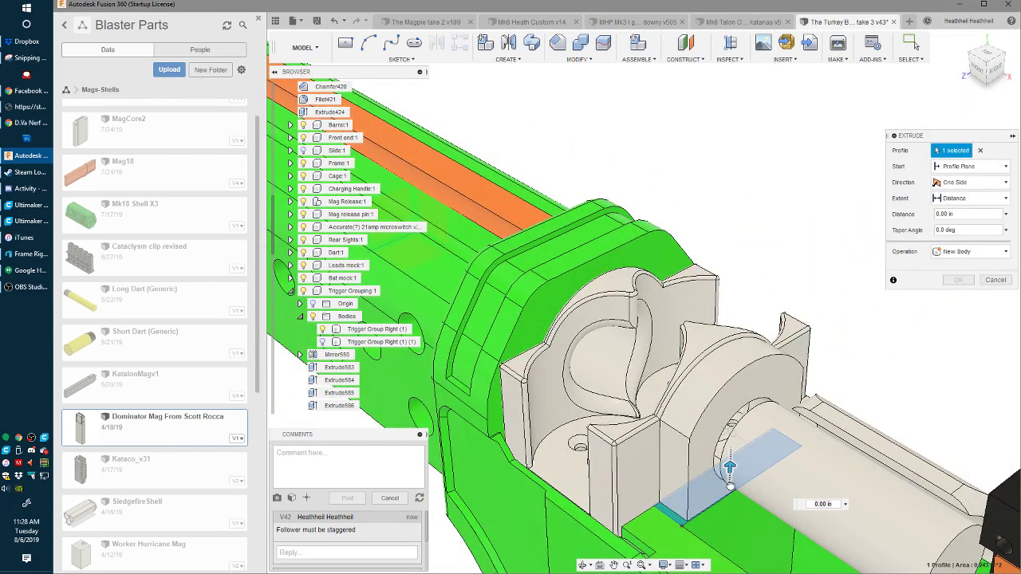
{"action": "left_click_drag", "start_coordinate": [729, 467], "coordinate": [728, 500]}
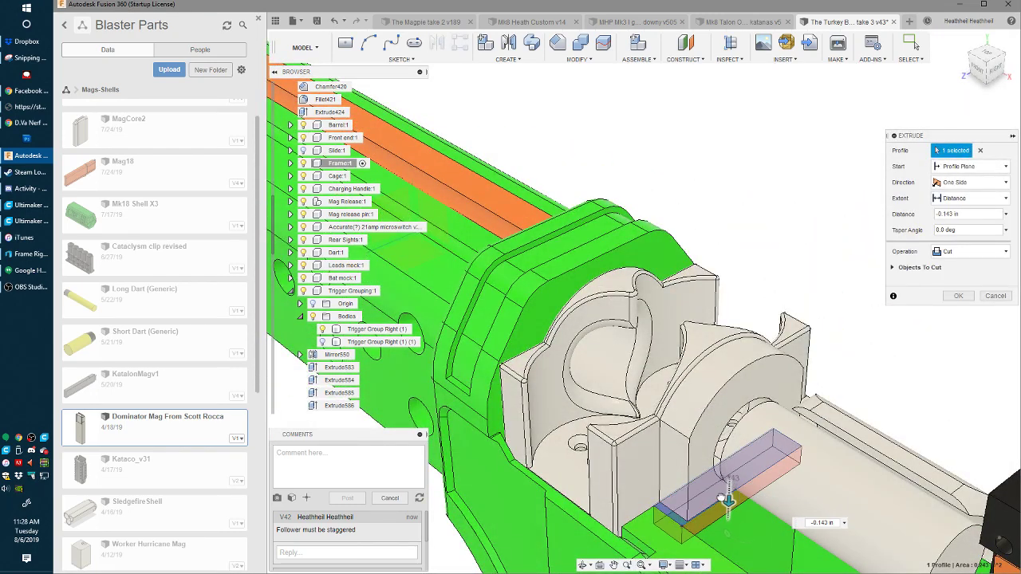
{"action": "key", "text": "Return"}
- Extrude the underside of the cage's extended rear wall down into the frame pocket, joining it to the cage
{"action": "middle_click_drag", "start_coordinate": [728, 500], "coordinate": [758, 392], "text": "shift"}
{"action": "scroll", "coordinate": [771, 556], "scroll_direction": "up", "scroll_amount": 3}
{"action": "scroll", "coordinate": [745, 446], "scroll_direction": "up", "scroll_amount": 3}
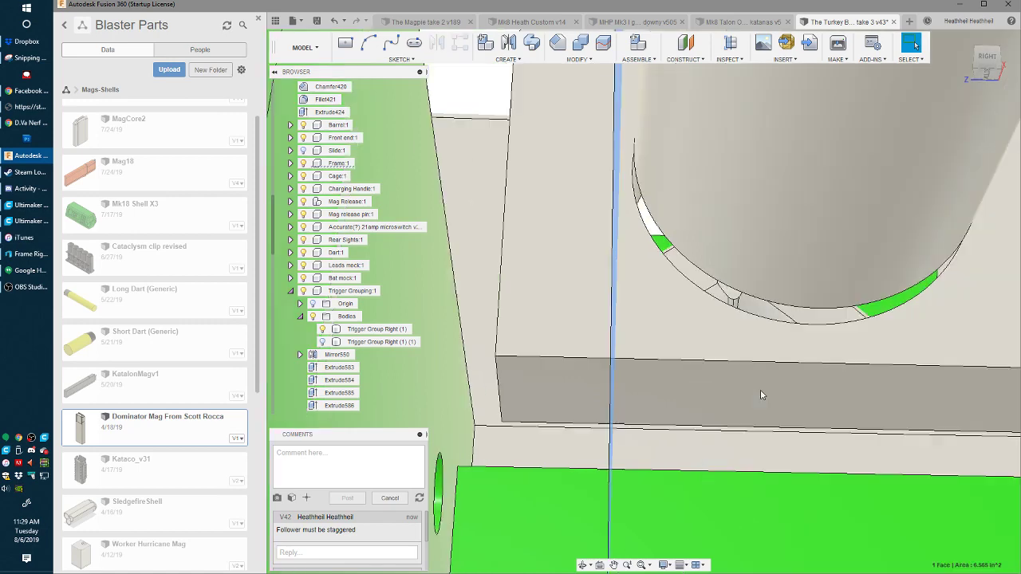
{"action": "left_click", "coordinate": [753, 398]}
{"action": "key", "text": "e"}
{"action": "middle_click_drag", "start_coordinate": [704, 449], "coordinate": [714, 481], "text": "shift"}
{"action": "left_click_drag", "start_coordinate": [764, 464], "coordinate": [661, 526]}
{"action": "scroll", "coordinate": [670, 541], "scroll_direction": "down", "scroll_amount": 4}
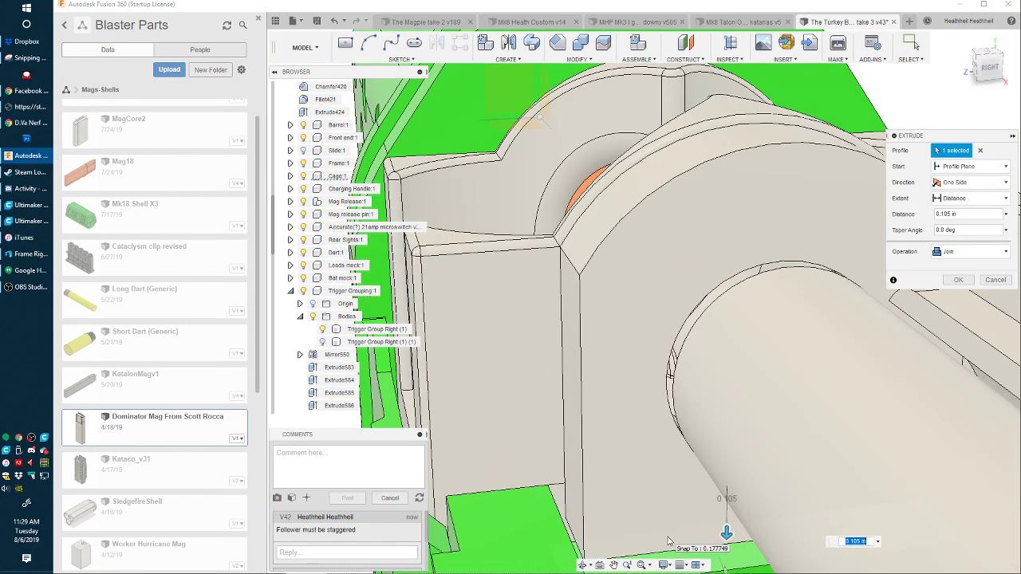
{"action": "key", "text": "Return"}
{"action": "scroll", "coordinate": [645, 487], "scroll_direction": "down", "scroll_amount": 4}
{"action": "middle_click_drag", "start_coordinate": [631, 437], "coordinate": [676, 431], "text": "shift"}
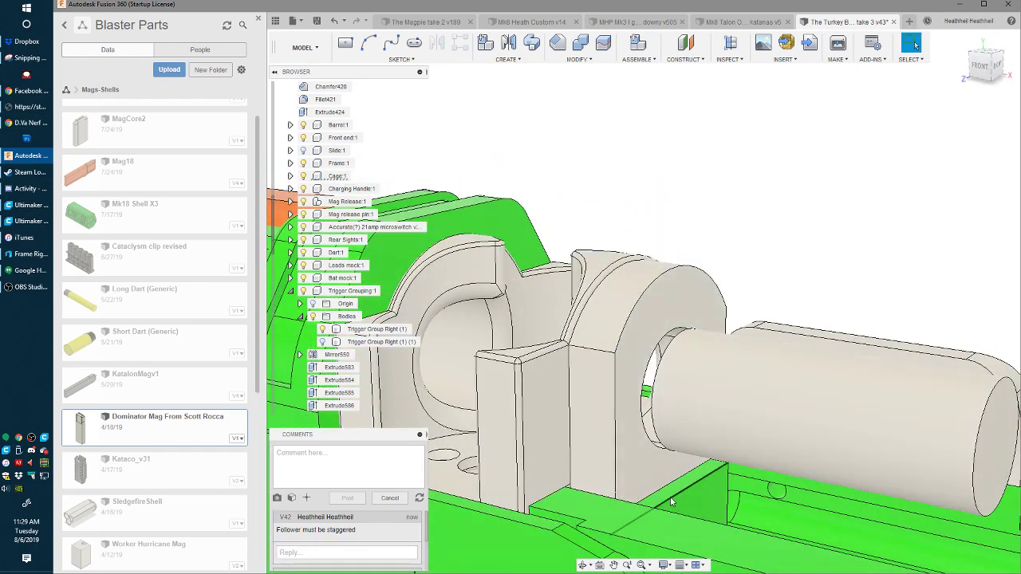
{"action": "left_click", "coordinate": [668, 500]}
{"action": "key", "text": "e"}
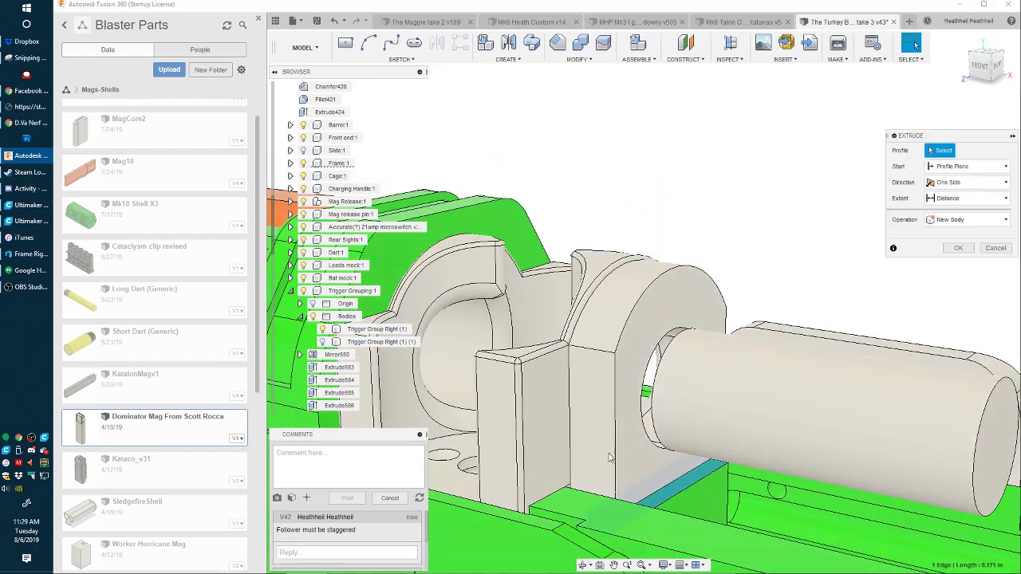
{"action": "middle_click_drag", "start_coordinate": [668, 500], "coordinate": [619, 497], "text": "shift"}
{"action": "key", "text": "Return"}
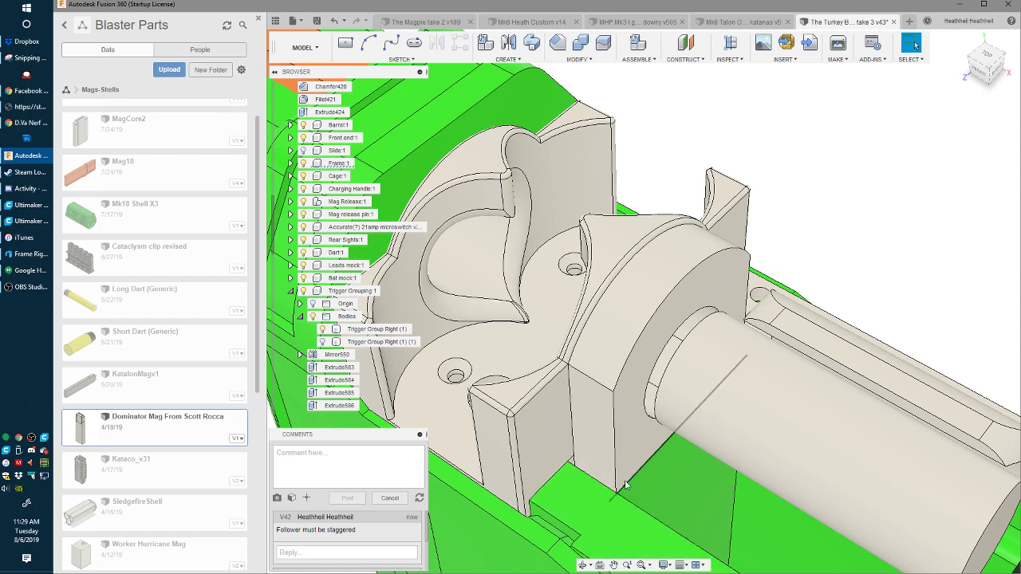
- Chamfer the rear edge of the round opening in the cage's extended rear wall with an equal distance of 0.18 in
{"action": "middle_click_drag", "start_coordinate": [590, 415], "coordinate": [507, 73], "text": "shift"}
{"action": "left_click", "coordinate": [556, 42]}
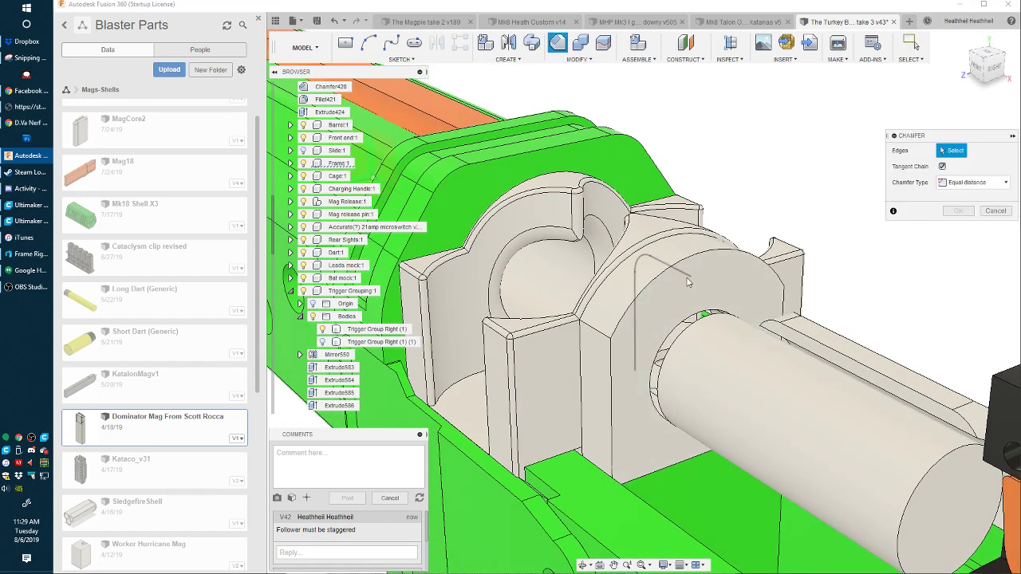
{"action": "left_click", "coordinate": [695, 316]}
{"action": "middle_click_drag", "start_coordinate": [711, 295], "coordinate": [721, 303], "text": "shift"}
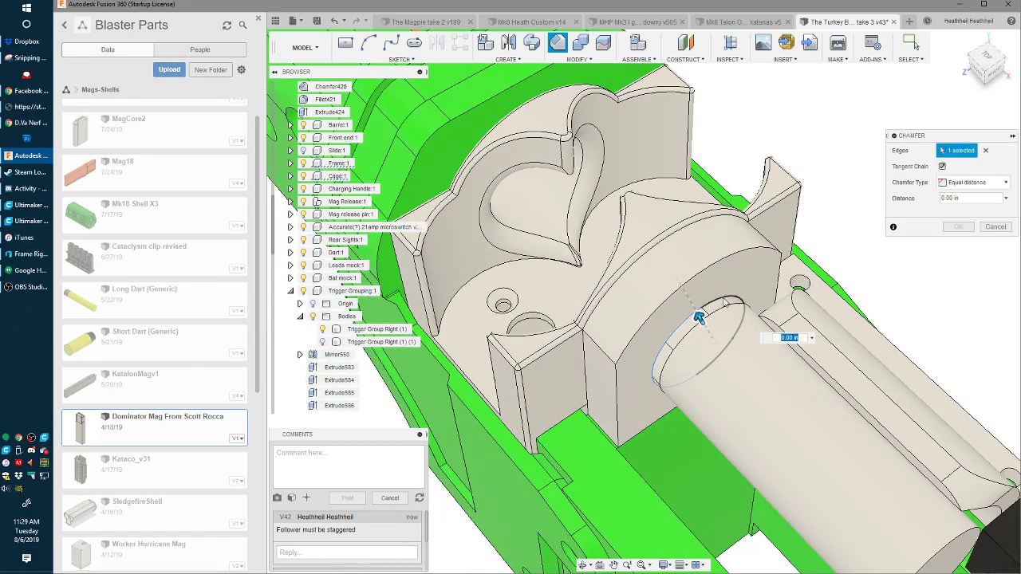
{"action": "left_click_drag", "start_coordinate": [722, 304], "coordinate": [717, 277]}
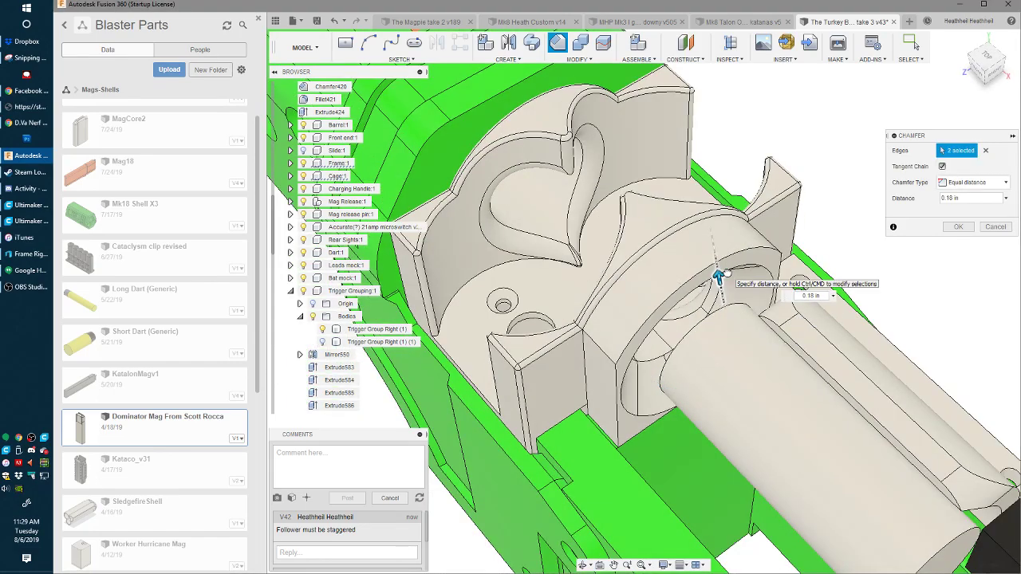
{"action": "middle_click_drag", "start_coordinate": [708, 303], "coordinate": [638, 335], "text": "shift"}
{"action": "key", "text": "Return"}
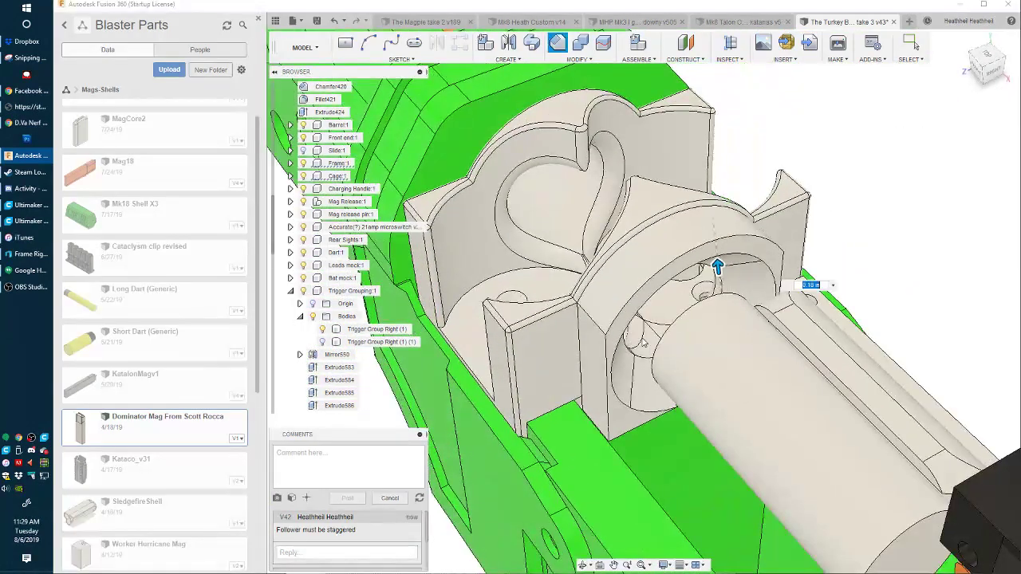
- Fillet the edges around the chamfered round opening in the cage's rear wall with a 1 mm radius
{"action": "key", "text": "f"}
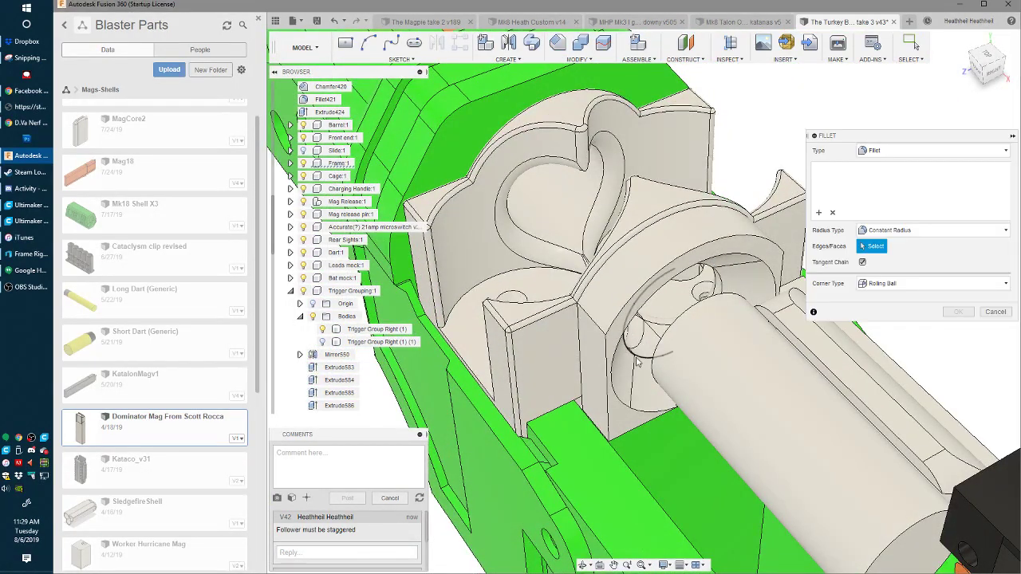
{"action": "left_click", "coordinate": [724, 277]}
{"action": "left_click", "coordinate": [728, 278]}
{"action": "left_click", "coordinate": [728, 278]}
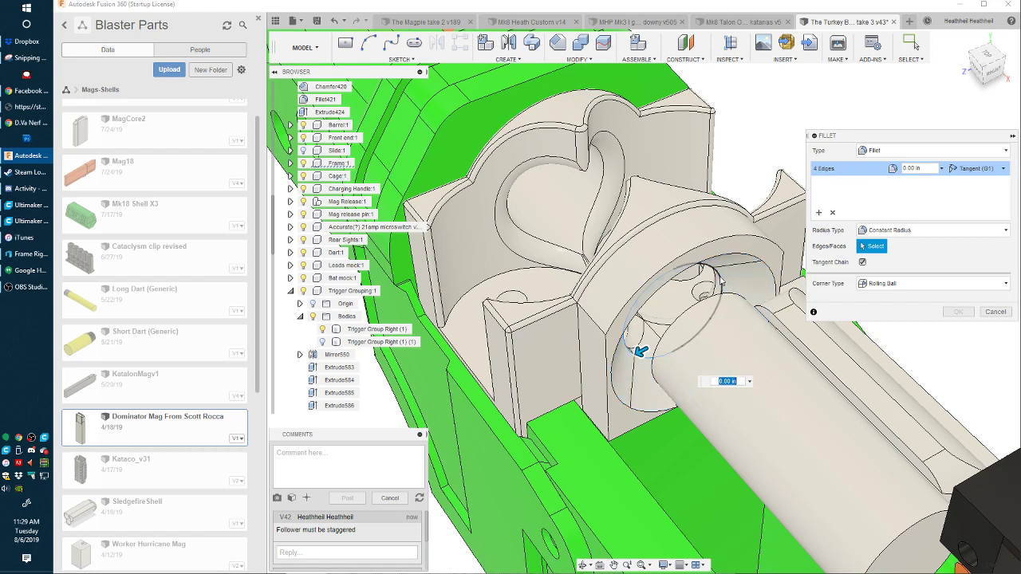
{"action": "left_click", "coordinate": [706, 286]}
{"action": "middle_click_drag", "start_coordinate": [705, 285], "coordinate": [686, 260], "text": "shift"}
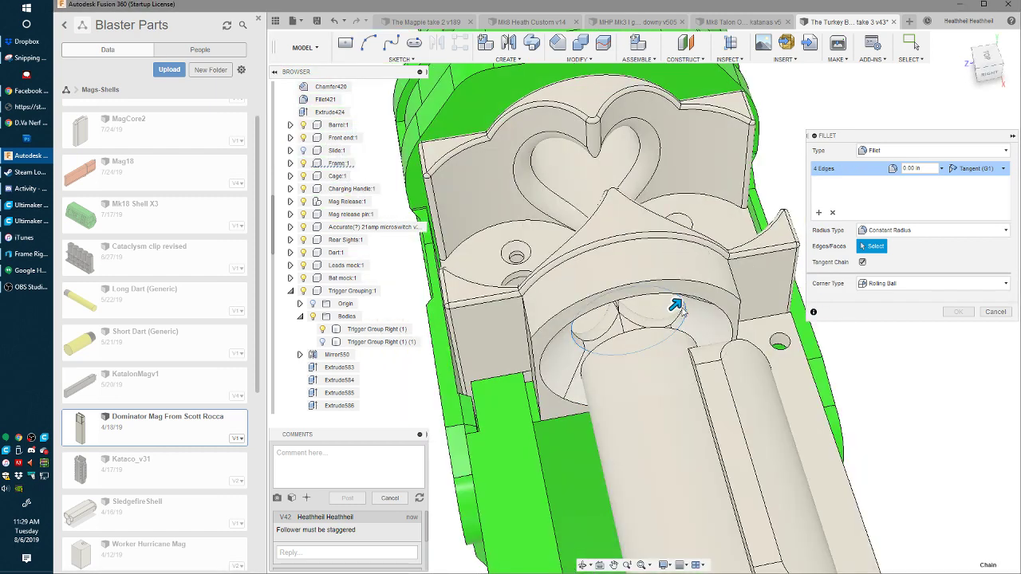
{"action": "left_click", "coordinate": [683, 306]}
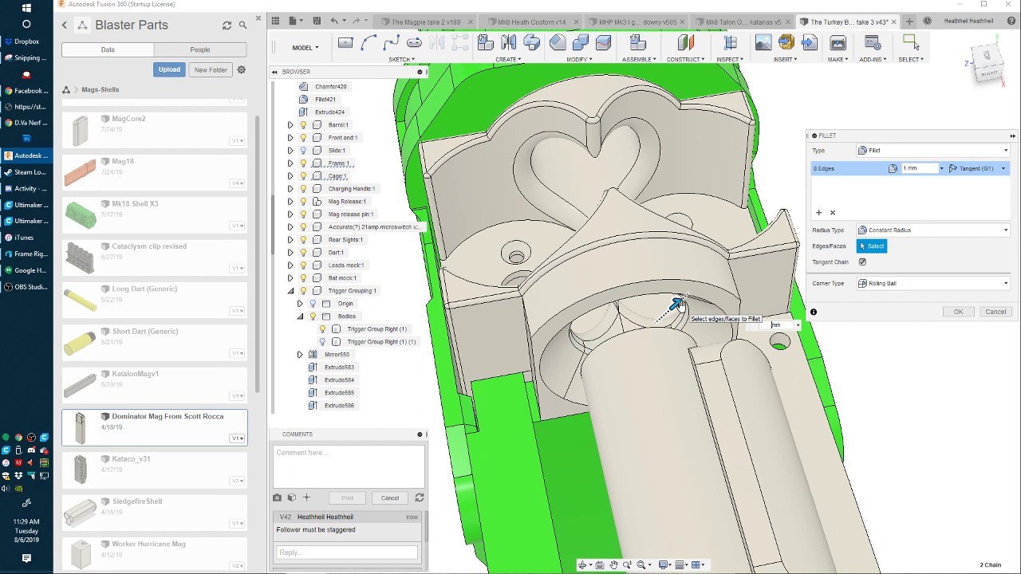
{"action": "key", "text": "Return"}
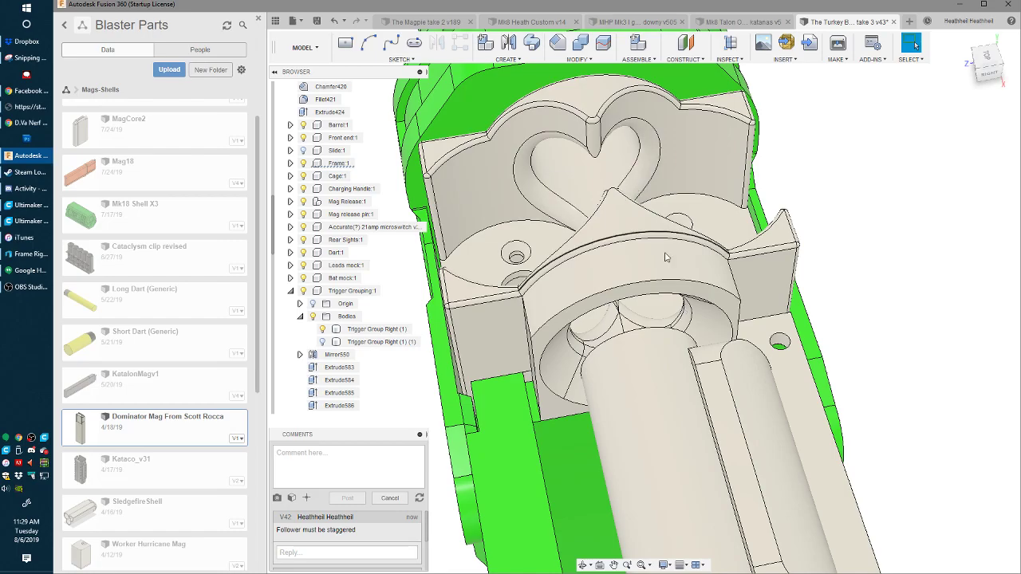
{"action": "middle_click_drag", "start_coordinate": [666, 257], "coordinate": [642, 323], "text": "shift"}
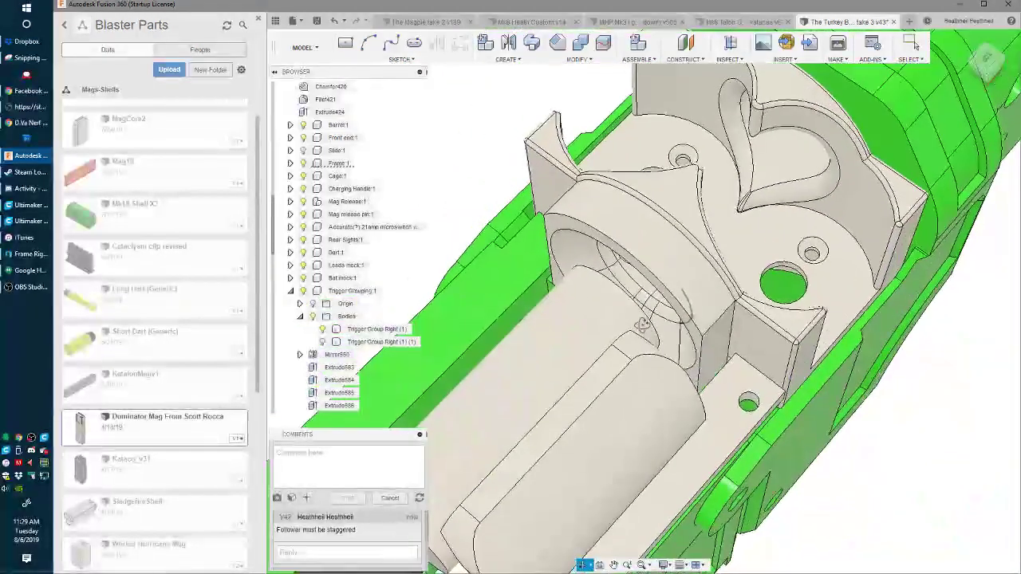
- Save the current version of the blaster design
{"action": "middle_click_drag", "start_coordinate": [710, 342], "coordinate": [644, 412], "text": "shift"}
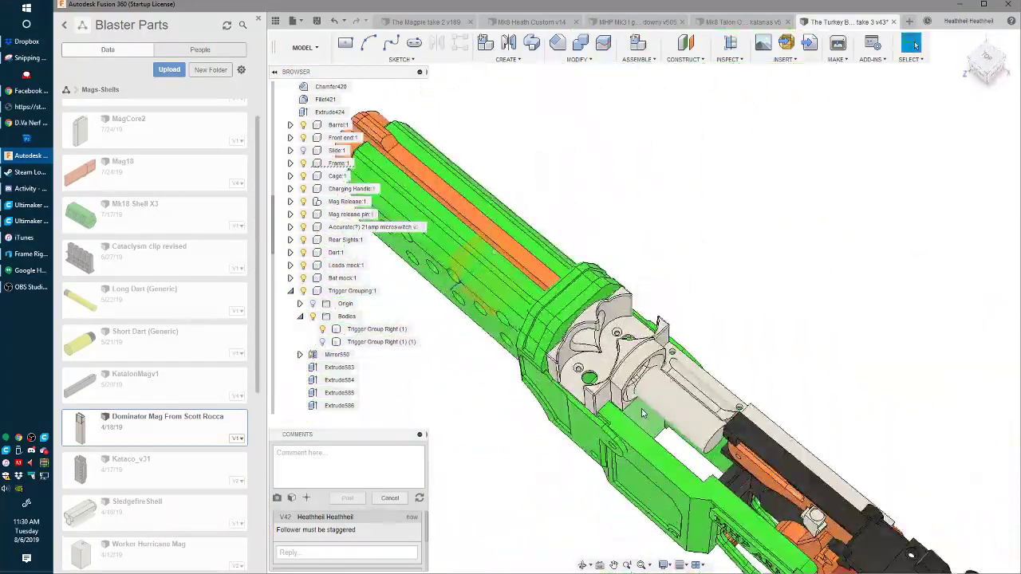
{"action": "key", "text": "ctrl+s"}
{"action": "key", "text": "Return"}
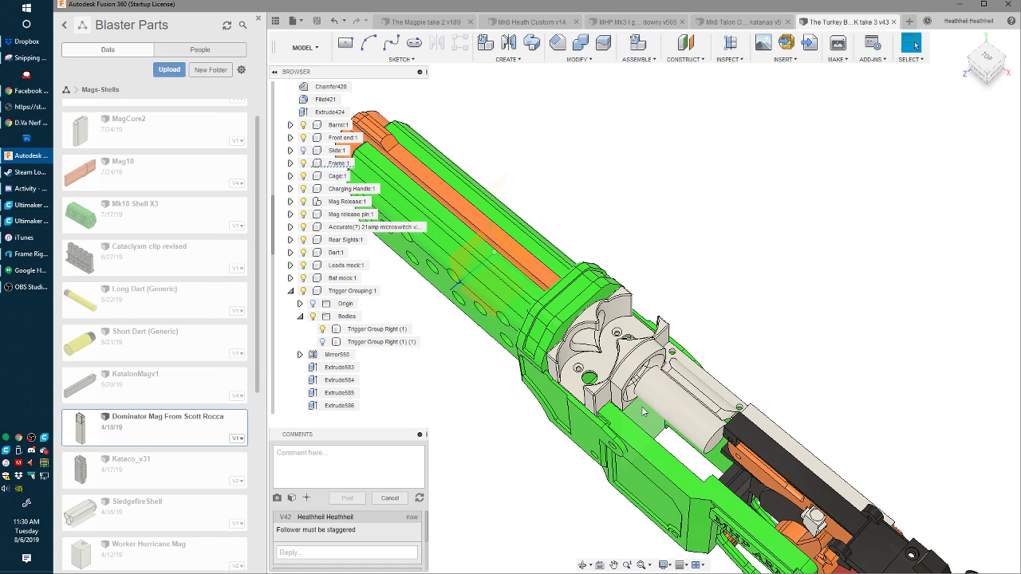
- Sketch a narrow rectangle along the mag well opening on the frame's recessed underside face with the two screw holes
{"action": "scroll", "coordinate": [591, 245], "scroll_direction": "down", "scroll_amount": 5}
{"action": "middle_click_drag", "start_coordinate": [591, 245], "coordinate": [658, 358]}
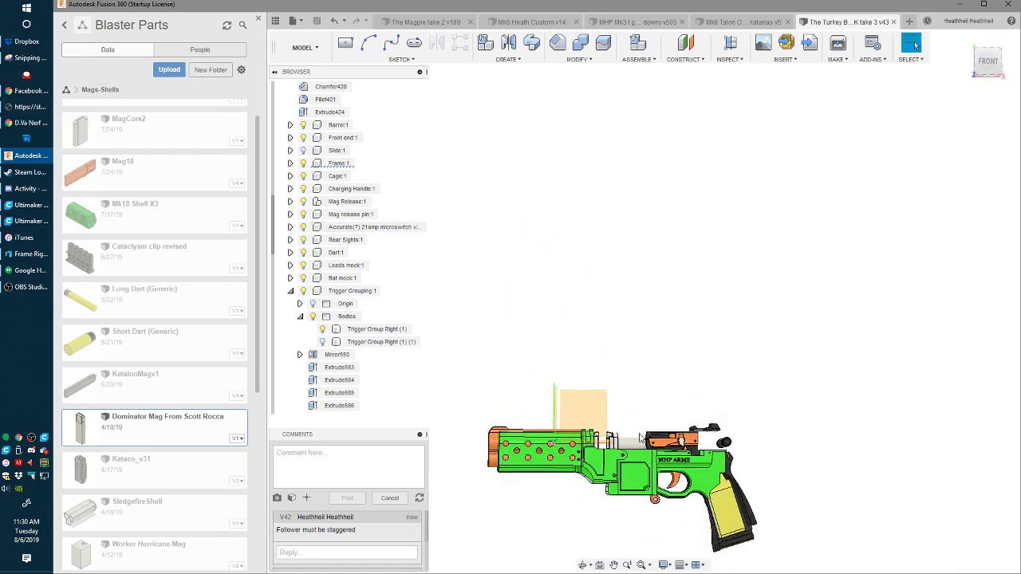
{"action": "scroll", "coordinate": [645, 308], "scroll_direction": "up", "scroll_amount": 2}
{"action": "middle_click_drag", "start_coordinate": [649, 446], "coordinate": [574, 202]}
{"action": "scroll", "coordinate": [644, 313], "scroll_direction": "up", "scroll_amount": 1}
{"action": "left_click", "coordinate": [573, 213]}
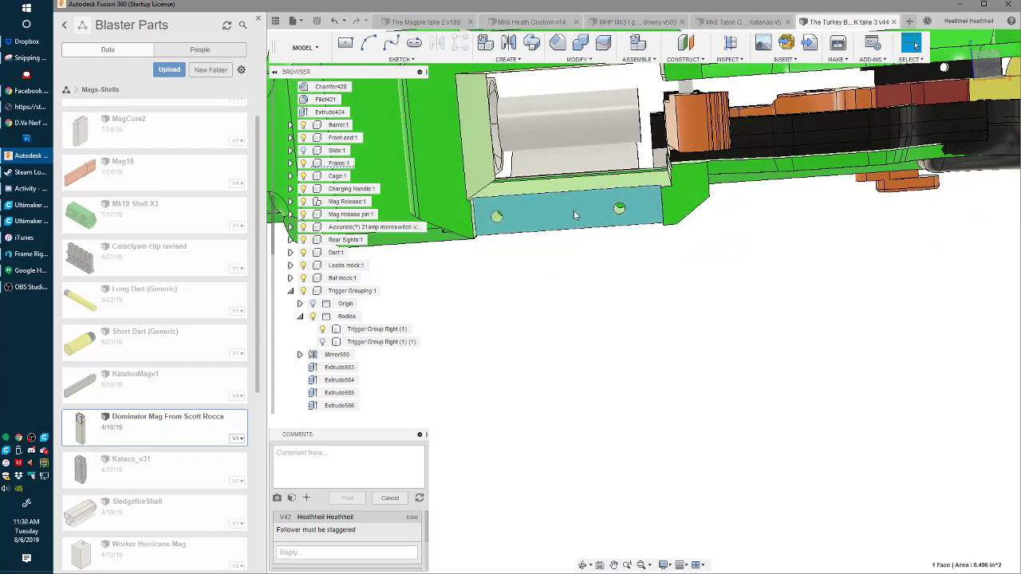
{"action": "key", "text": "r"}
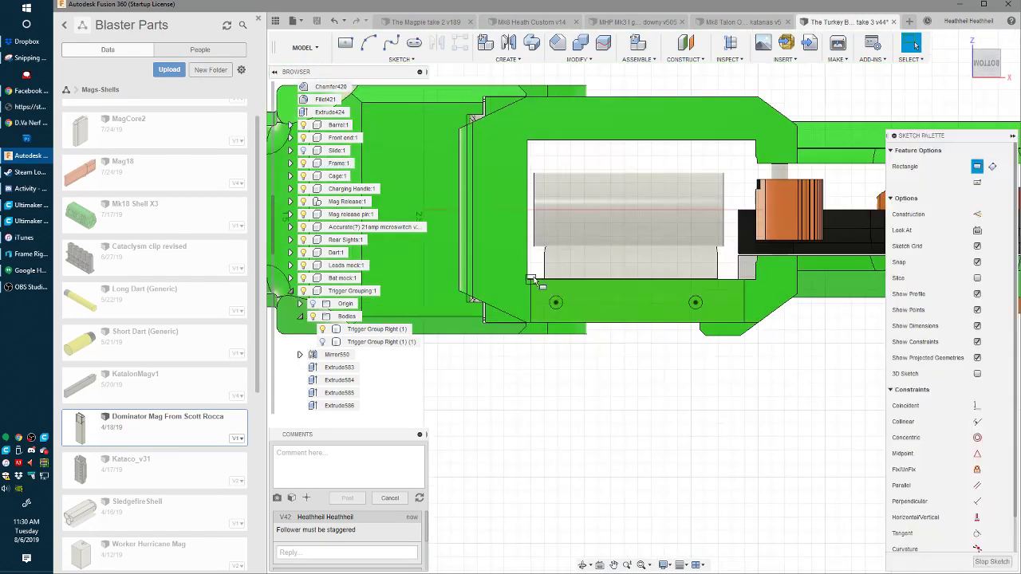
{"action": "left_click", "coordinate": [744, 289]}
- Extrude the narrow rectangle 2.118 in up through the frame as a cut to thin the mag well's side wall
{"action": "key", "text": "e"}
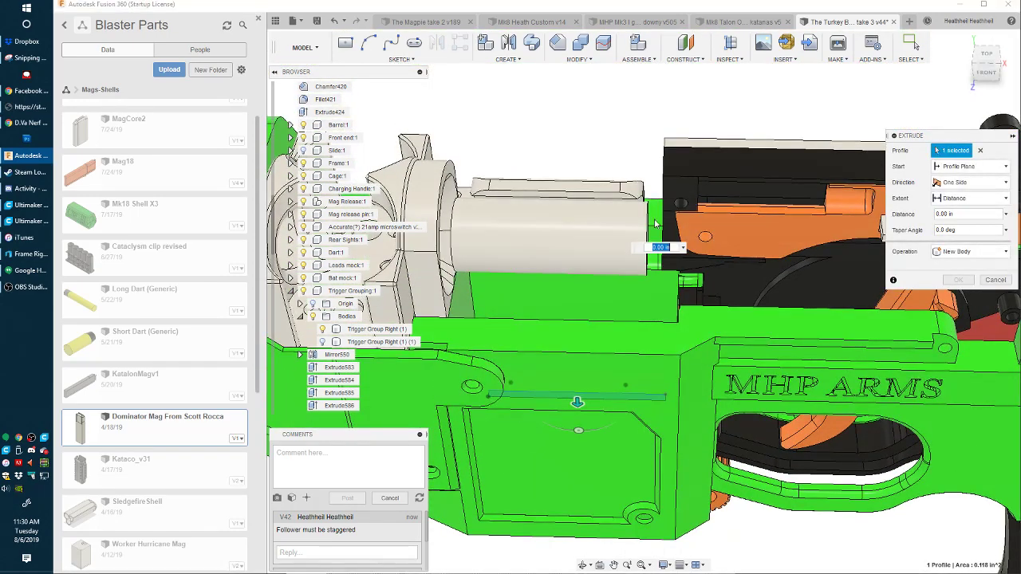
{"action": "left_click_drag", "start_coordinate": [656, 224], "coordinate": [646, 227]}
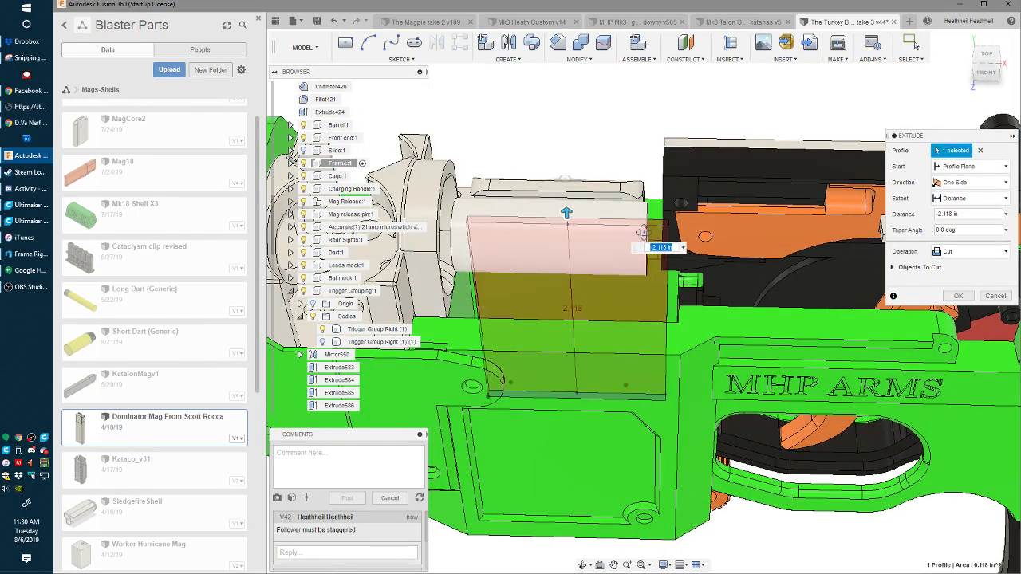
{"action": "middle_click_drag", "start_coordinate": [646, 226], "coordinate": [630, 158], "text": "shift"}
{"action": "key", "text": "Return"}
- Extrude the recessed underside face with the two screw holes 0.187 in as a new component
{"action": "scroll", "coordinate": [619, 267], "scroll_direction": "down", "scroll_amount": 3}
{"action": "scroll", "coordinate": [626, 276], "scroll_direction": "up", "scroll_amount": 2}
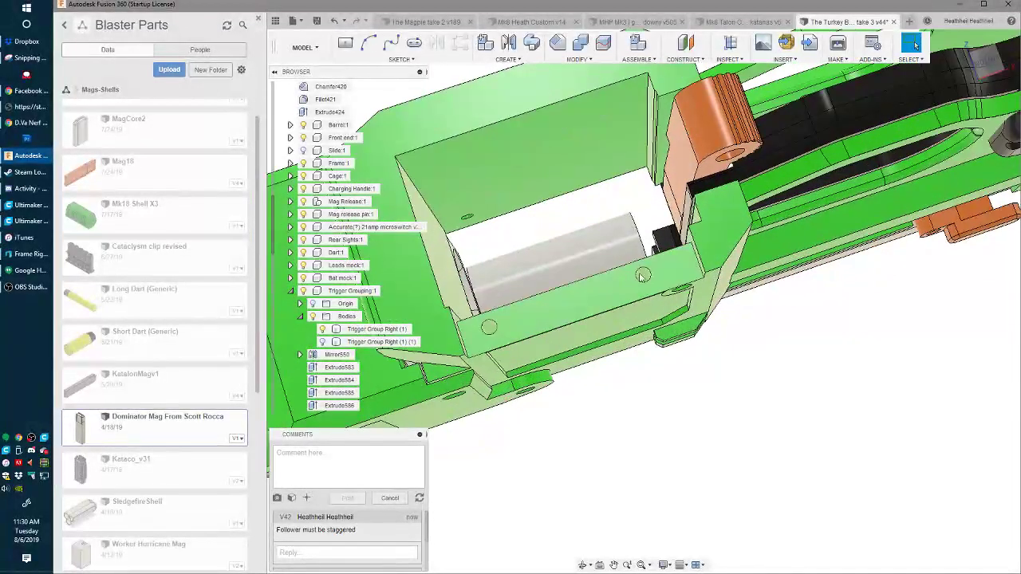
{"action": "left_click", "coordinate": [614, 281]}
{"action": "key", "text": "e"}
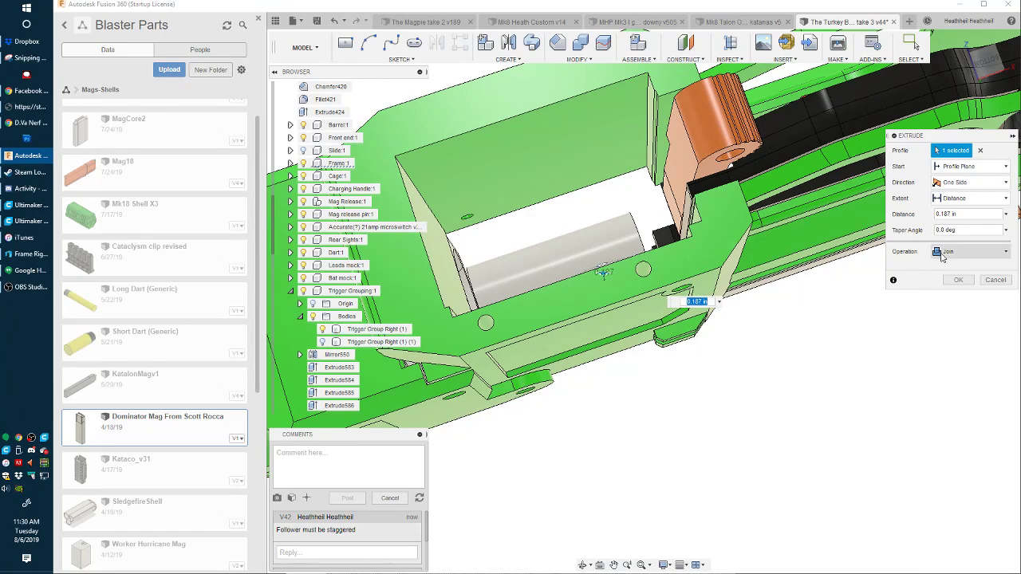
{"action": "left_click", "coordinate": [942, 253]}
{"action": "left_click", "coordinate": [958, 319]}
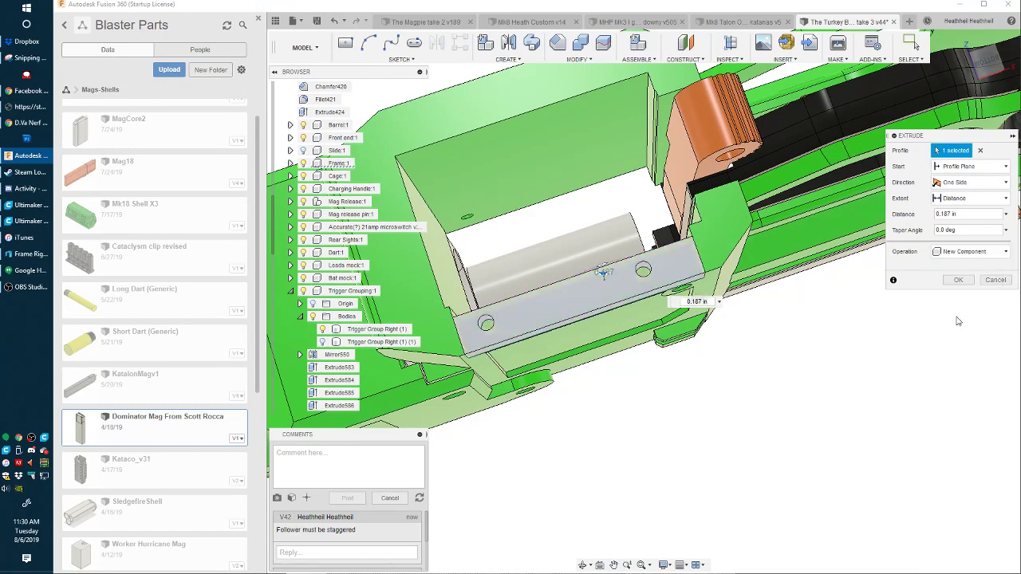
{"action": "key", "text": "Return"}
- Extrude the new strip's long inner face 0.03 in into the mag well
{"action": "middle_click_drag", "start_coordinate": [670, 166], "coordinate": [664, 297], "text": "shift"}
{"action": "key", "text": "e"}
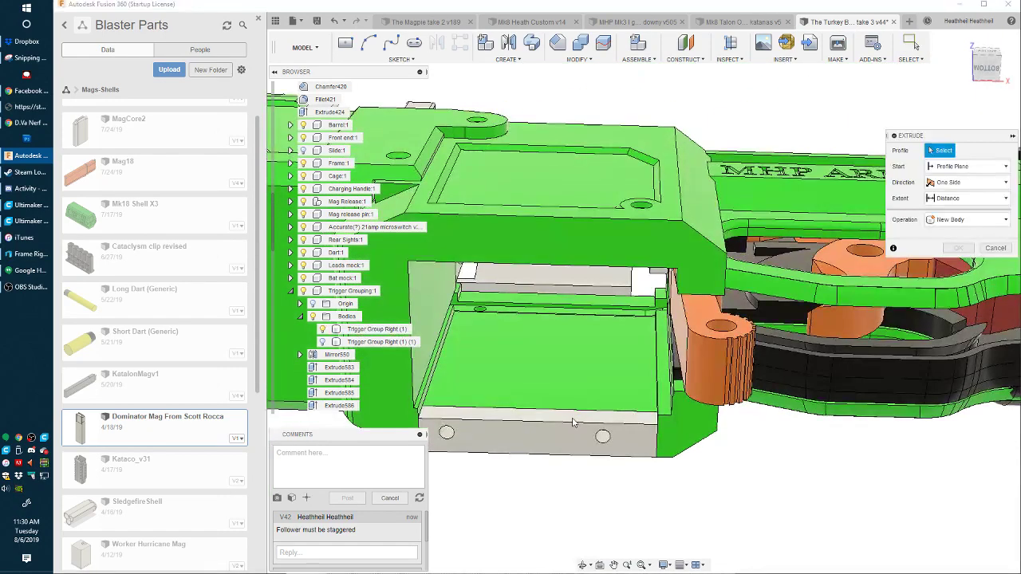
{"action": "left_click", "coordinate": [645, 418]}
{"action": "type", "text": ".03"}
{"action": "key", "text": "Return"}
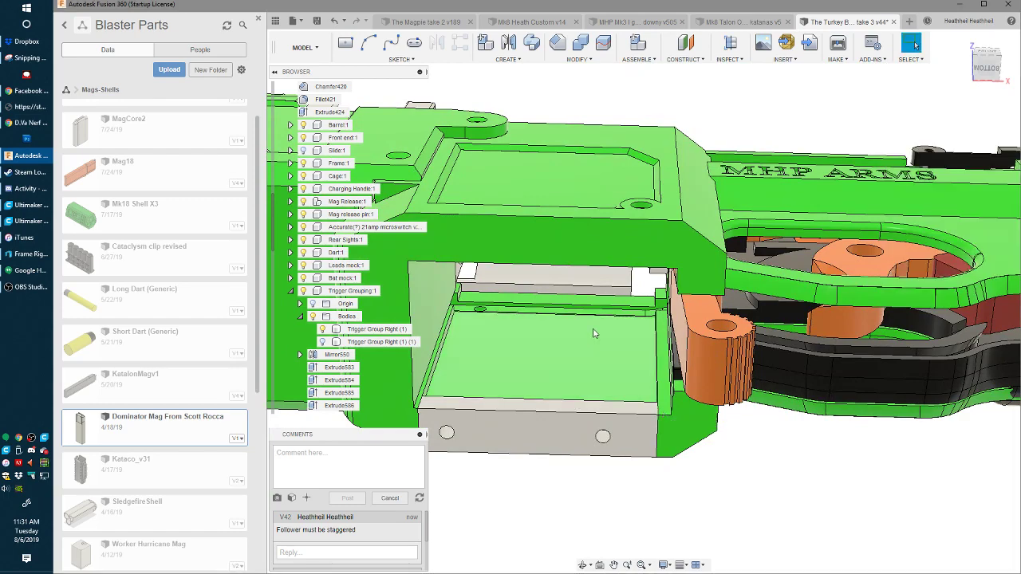
- Extrude the strip's long inner face farther into the mag well
{"action": "middle_click_drag", "start_coordinate": [583, 356], "coordinate": [568, 436], "text": "shift"}
{"action": "key", "text": "e"}
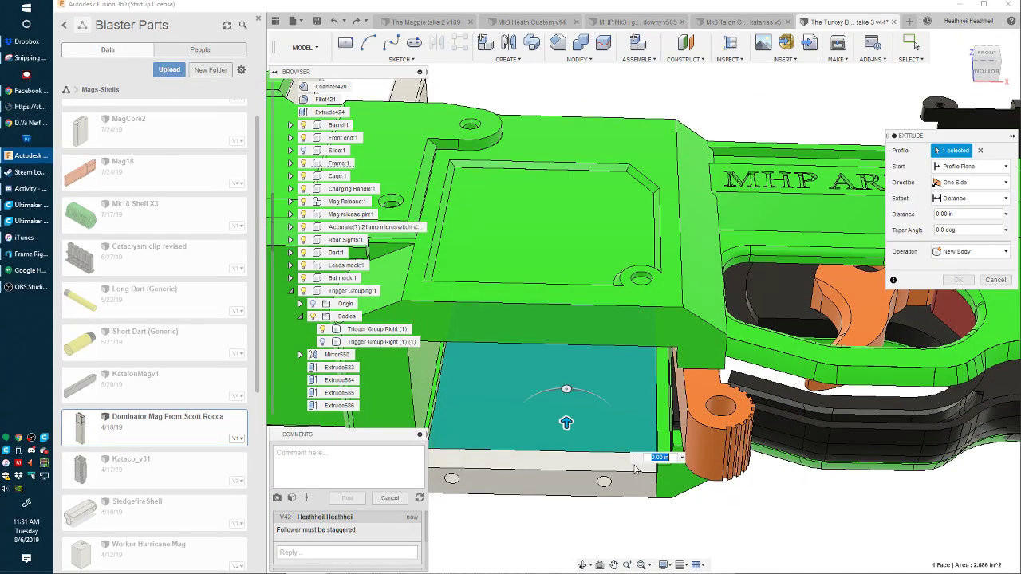
{"action": "key", "text": "Escape"}
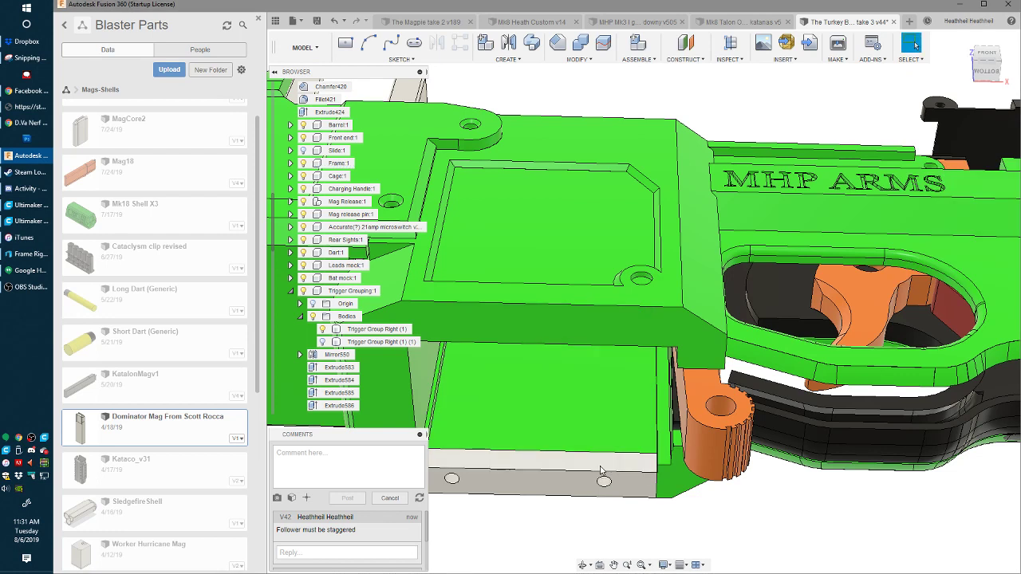
{"action": "left_click", "coordinate": [607, 467]}
{"action": "key", "text": "e"}
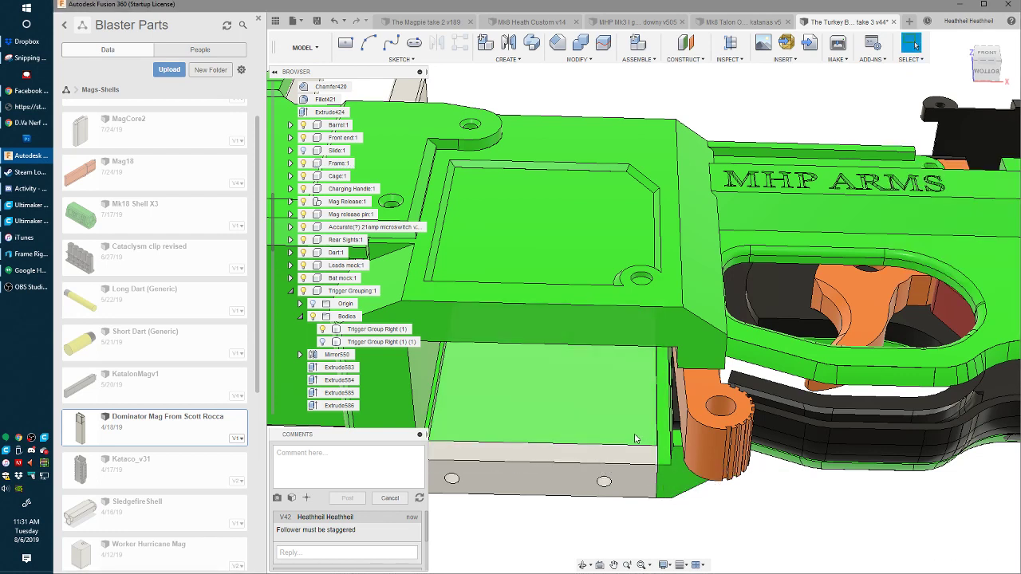
- Extrude the mag well's side wall face 0.074 in as a plate joined to the strip component, with the frame hidden
{"action": "left_click", "coordinate": [634, 431]}
{"action": "left_click_drag", "start_coordinate": [626, 462], "coordinate": [629, 463]}
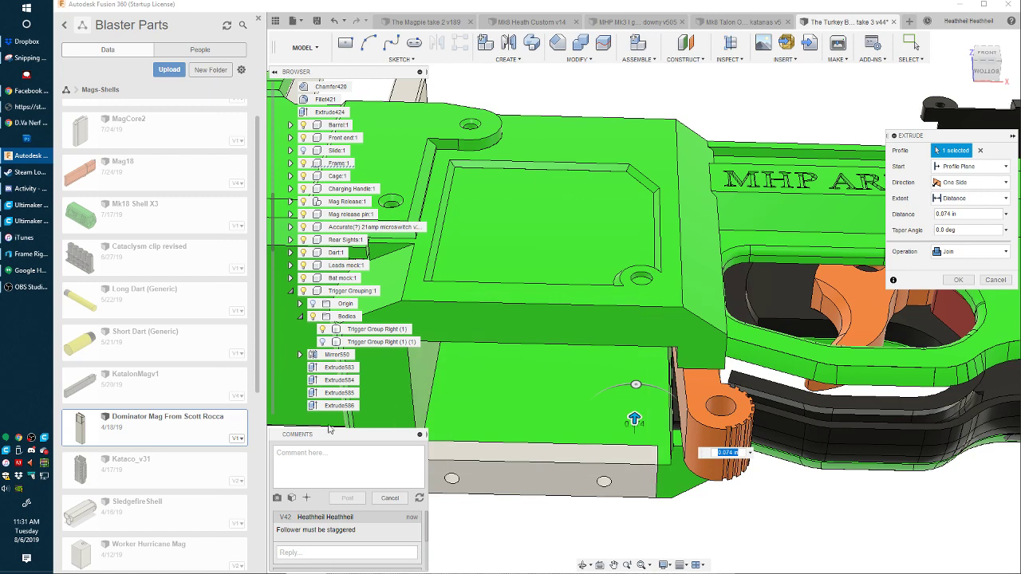
{"action": "left_click", "coordinate": [304, 163]}
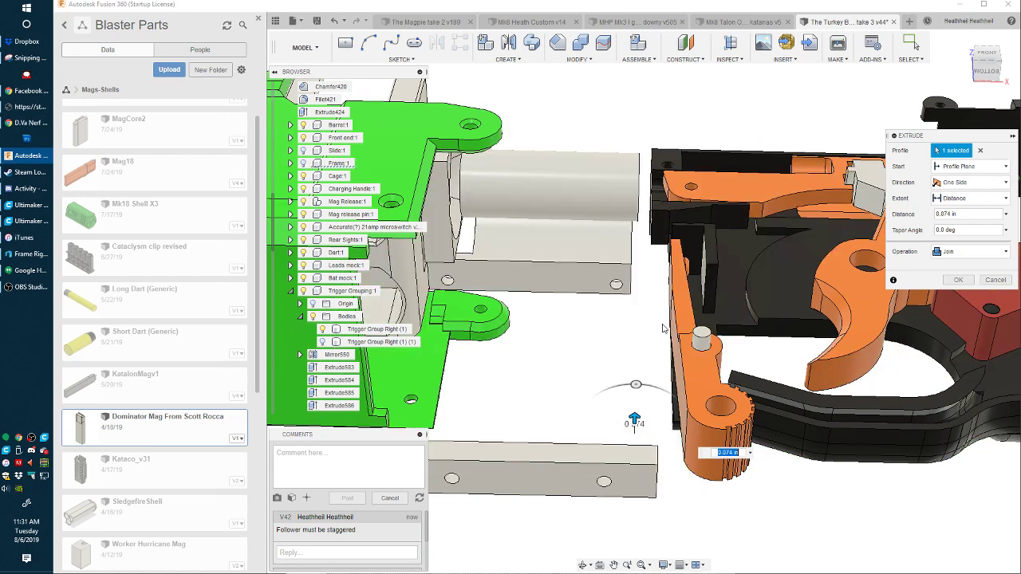
{"action": "scroll", "coordinate": [344, 399], "scroll_direction": "down", "scroll_amount": 5}
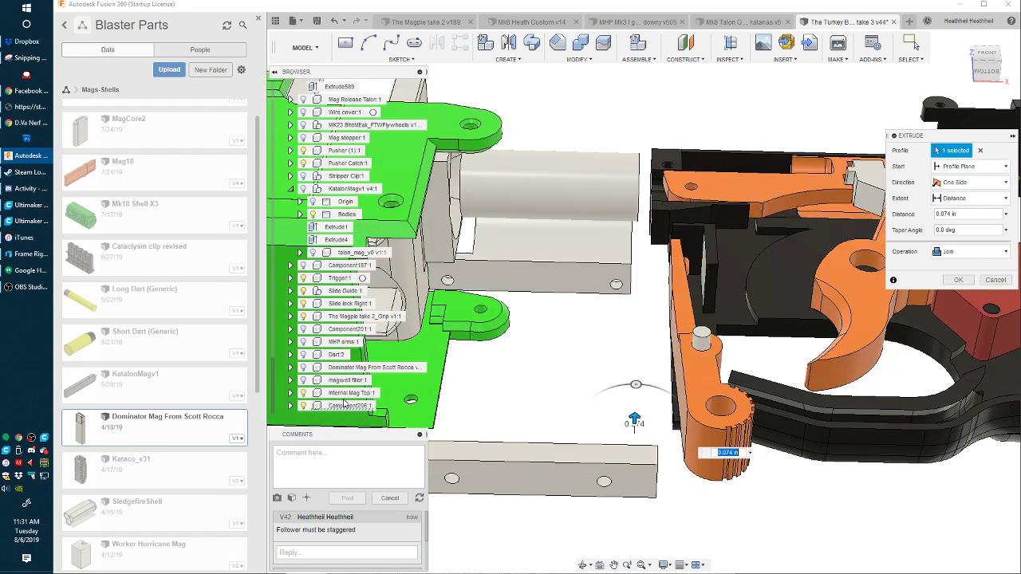
{"action": "left_click", "coordinate": [382, 408]}
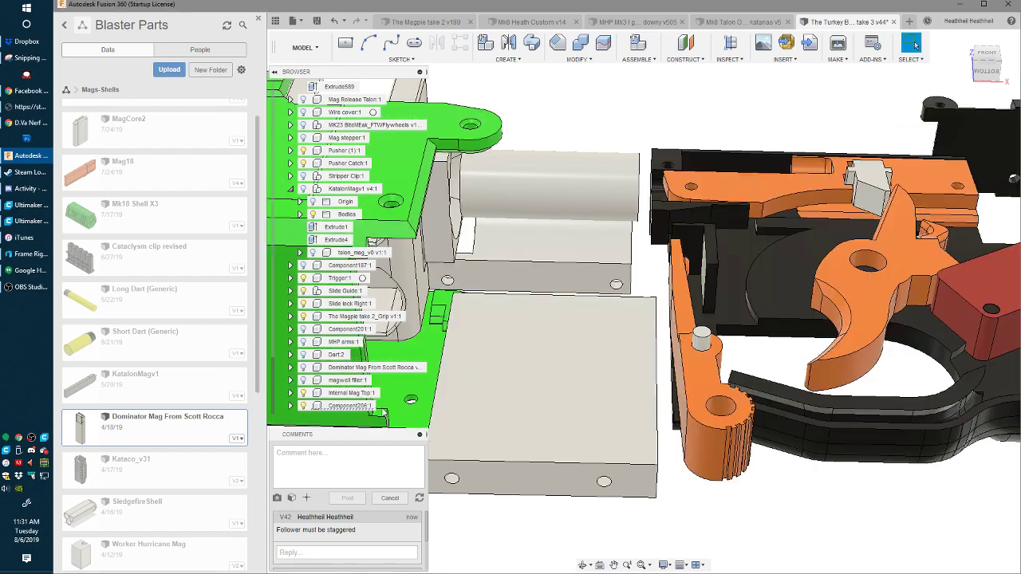
{"action": "middle_click_drag", "start_coordinate": [622, 275], "coordinate": [667, 271], "text": "shift"}
{"action": "key", "text": "e"}
{"action": "scroll", "coordinate": [666, 271], "scroll_direction": "up", "scroll_amount": 5}
{"action": "key", "text": "Escape"}
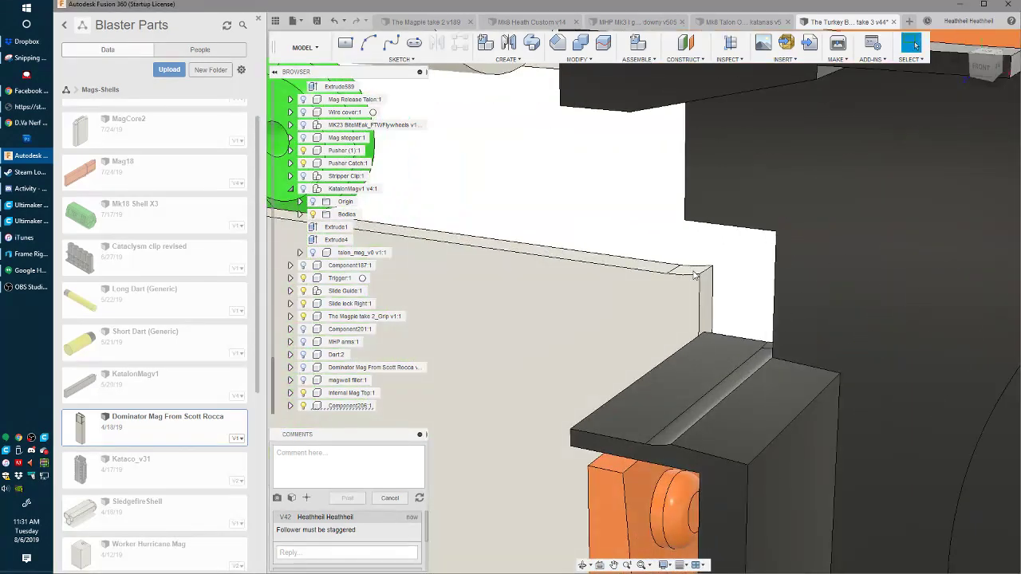
- Extrude the plate's upper edge face 0.434 in up to the underside of the internal mag top, joining it to the plate
{"action": "left_click", "coordinate": [627, 264]}
{"action": "scroll", "coordinate": [603, 280], "scroll_direction": "down", "scroll_amount": 5}
{"action": "middle_click_drag", "start_coordinate": [604, 280], "coordinate": [715, 306]}
{"action": "scroll", "coordinate": [636, 241], "scroll_direction": "down", "scroll_amount": 2}
{"action": "middle_click_drag", "start_coordinate": [629, 242], "coordinate": [706, 274], "text": "shift"}
{"action": "key", "text": "e"}
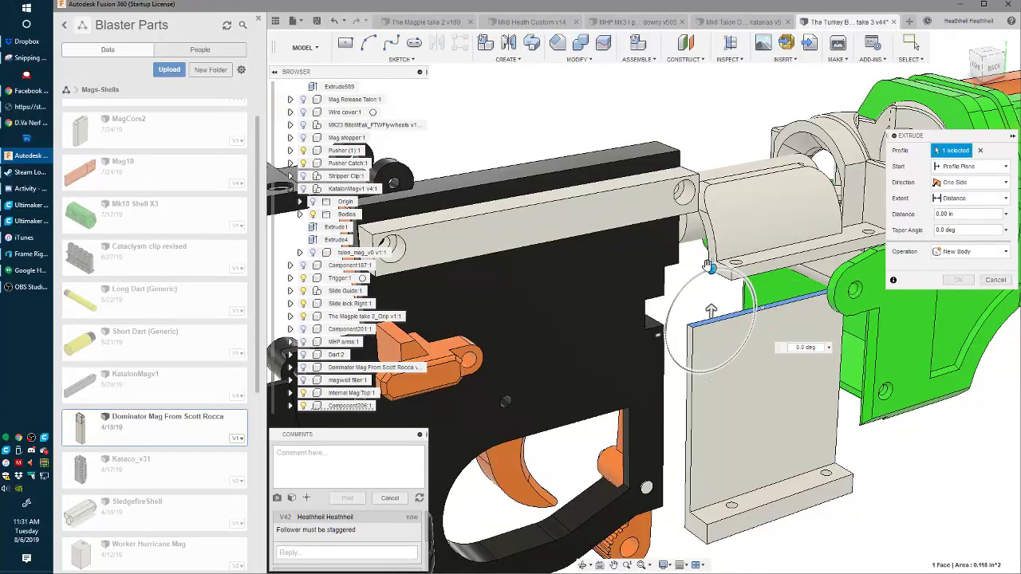
{"action": "scroll", "coordinate": [711, 271], "scroll_direction": "up", "scroll_amount": 4}
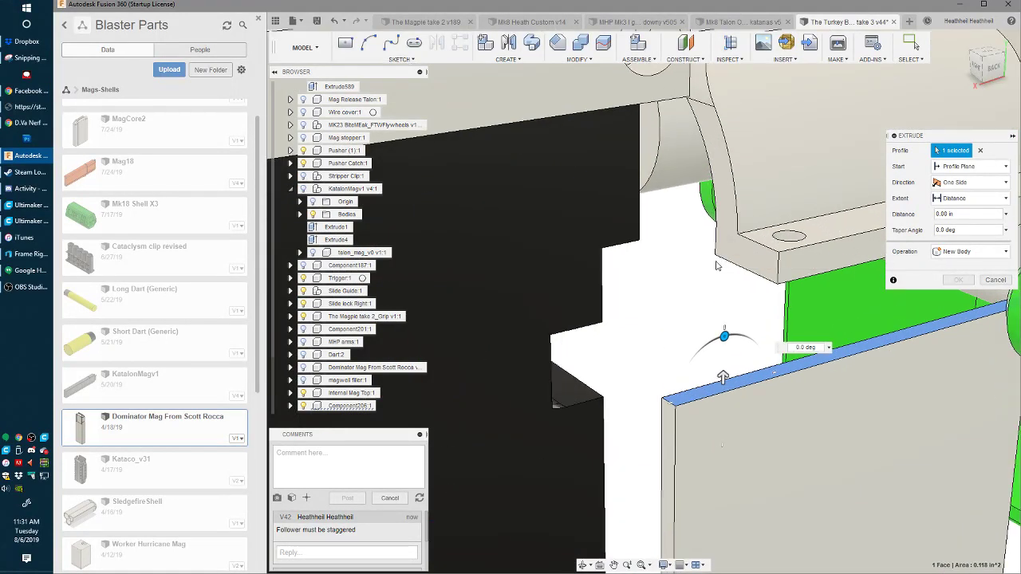
{"action": "left_click_drag", "start_coordinate": [725, 372], "coordinate": [720, 260]}
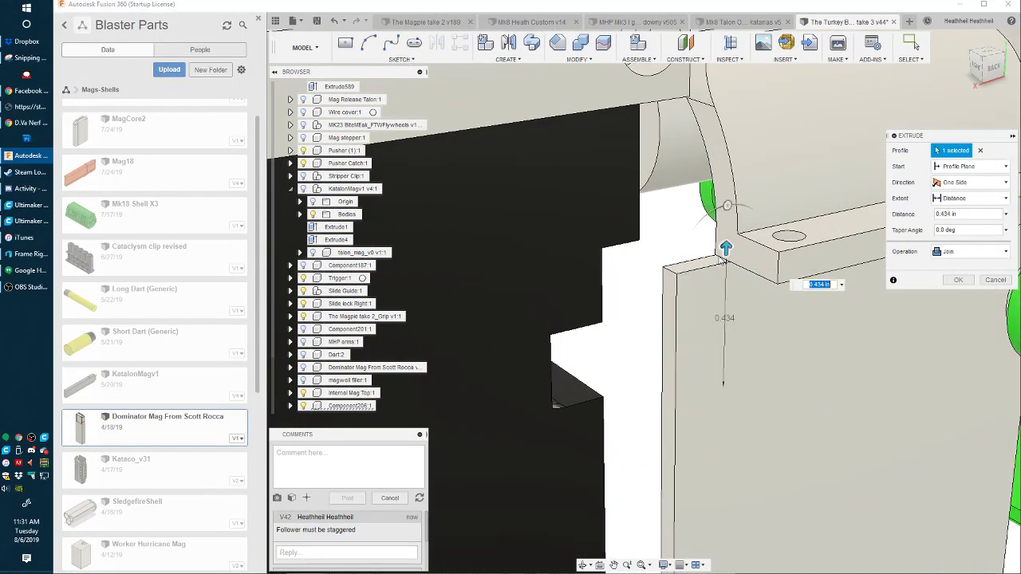
{"action": "key", "text": "Return"}
- Delete the old Wire cover component and rename Component206 as Wire Cover
{"action": "scroll", "coordinate": [721, 261], "scroll_direction": "down", "scroll_amount": 10}
{"action": "middle_click_drag", "start_coordinate": [721, 261], "coordinate": [750, 288], "text": "shift"}
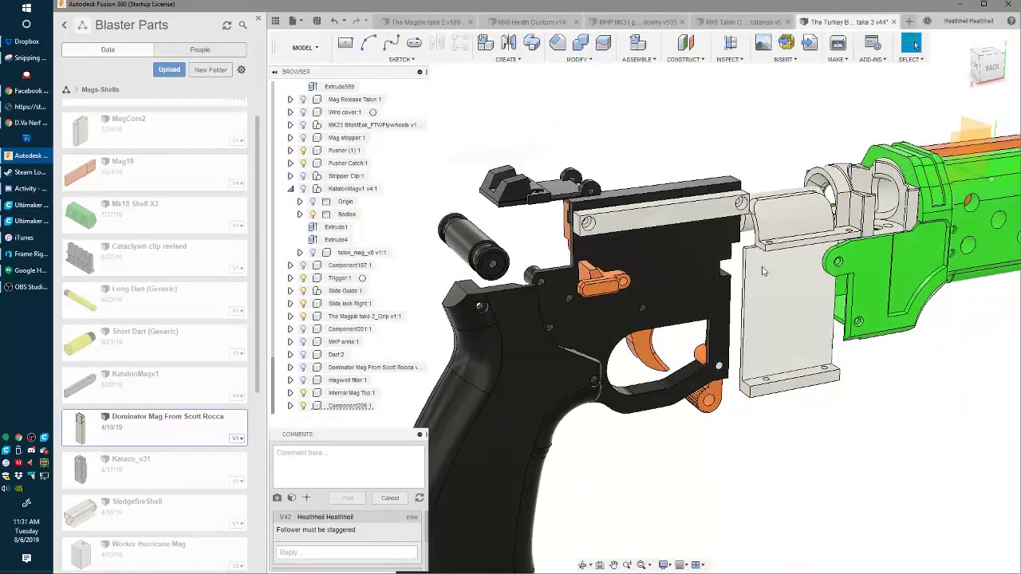
{"action": "scroll", "coordinate": [611, 347], "scroll_direction": "down", "scroll_amount": 5}
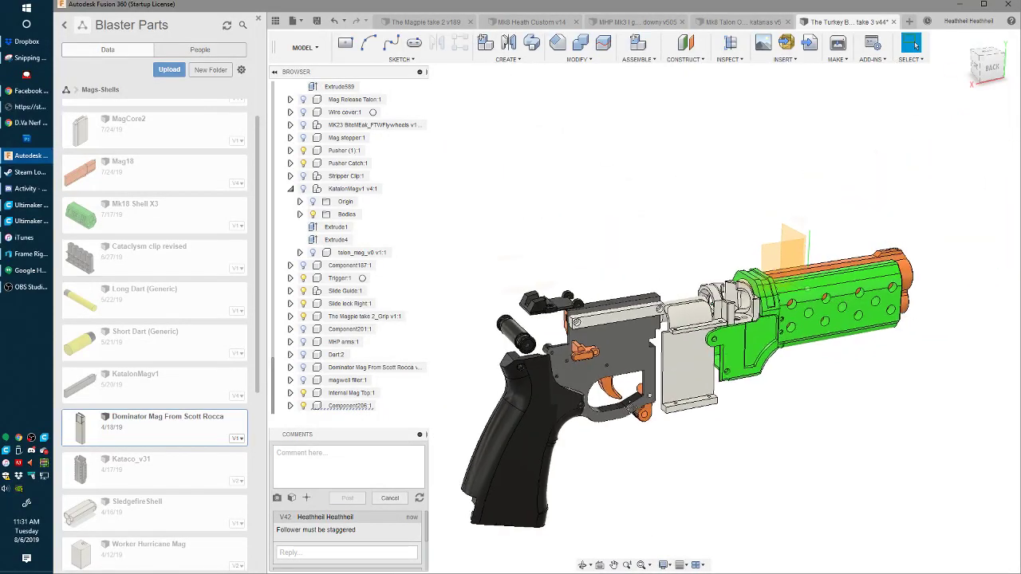
{"action": "scroll", "coordinate": [662, 315], "scroll_direction": "up", "scroll_amount": 5}
{"action": "mouse_move", "coordinate": [594, 217]}
{"action": "middle_mouse_down", "text": "shift"}
{"action": "mouse_move", "coordinate": [576, 195]}
{"action": "mouse_move", "coordinate": [588, 220]}
{"action": "middle_mouse_up", "text": "shift"}
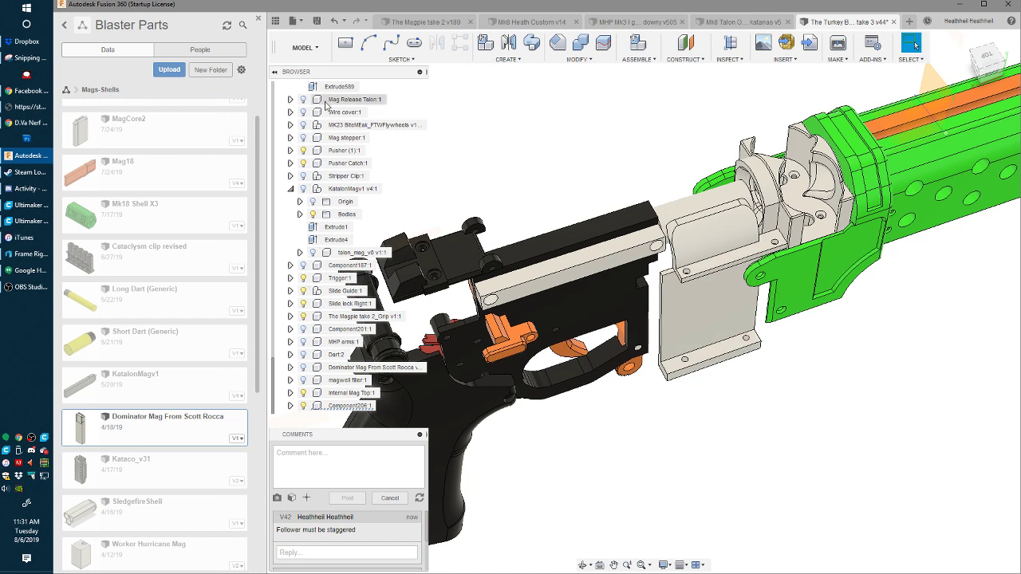
{"action": "left_click", "coordinate": [326, 114]}
{"action": "key", "text": "Delete"}
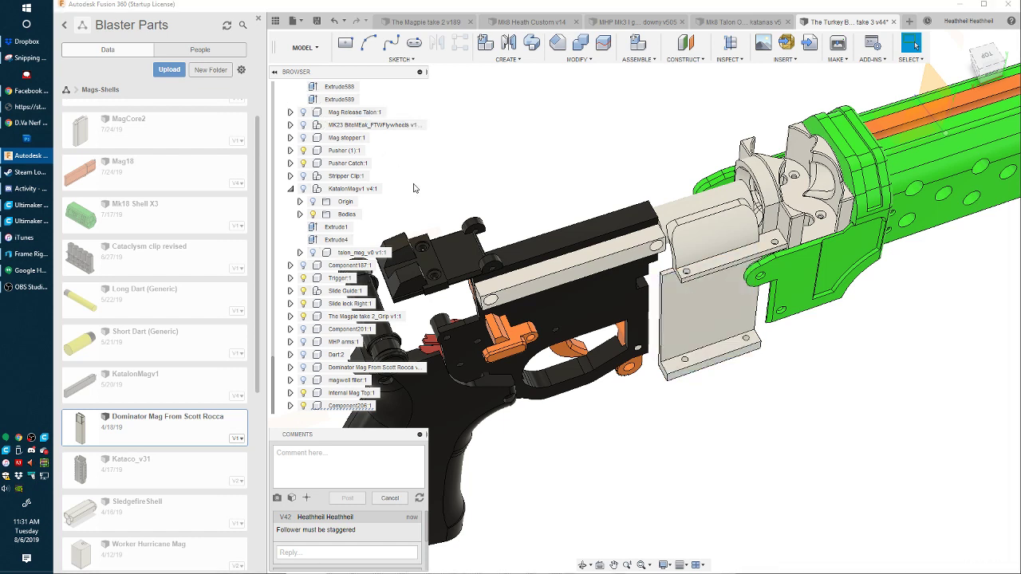
{"action": "left_click", "coordinate": [333, 407]}
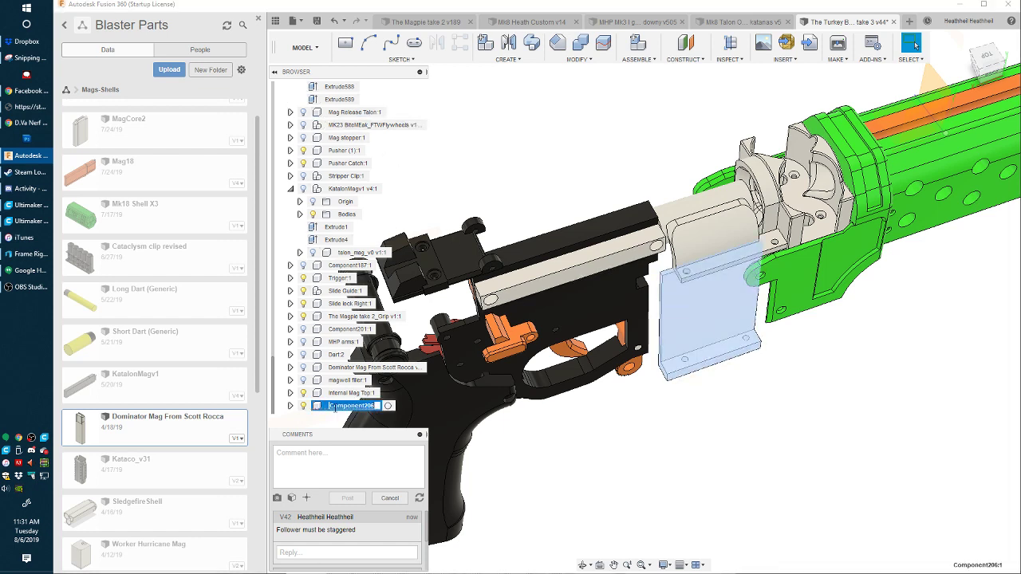
{"action": "key", "text": "Return"}
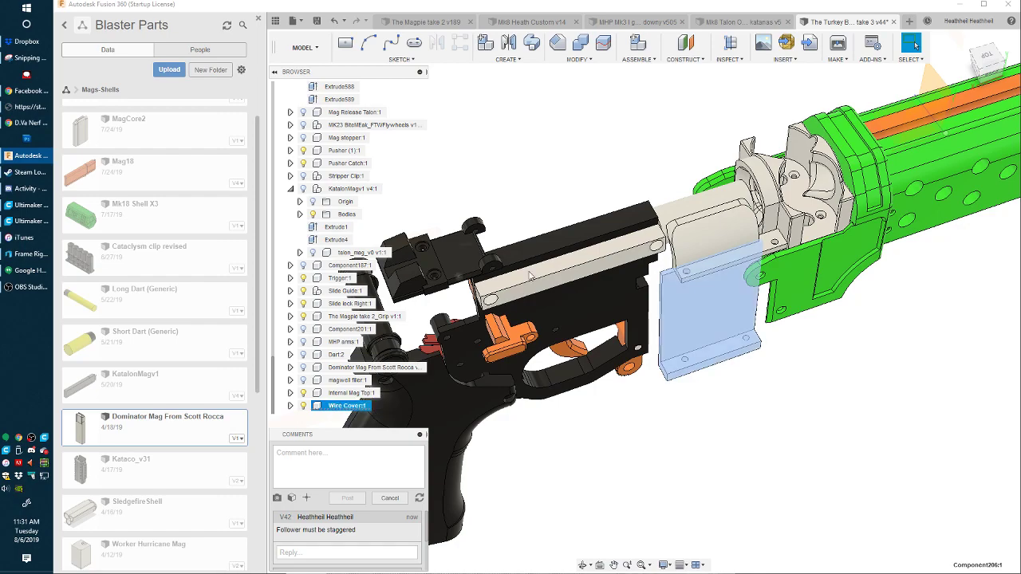
{"action": "left_click", "coordinate": [720, 426]}
- Show the Frame component again around the new wire cover
{"action": "scroll", "coordinate": [688, 380], "scroll_direction": "down", "scroll_amount": 4}
{"action": "middle_click_drag", "start_coordinate": [687, 381], "coordinate": [718, 351], "text": "shift"}
{"action": "scroll", "coordinate": [782, 359], "scroll_direction": "up", "scroll_amount": 3}
{"action": "scroll", "coordinate": [703, 426], "scroll_direction": "down", "scroll_amount": 3}
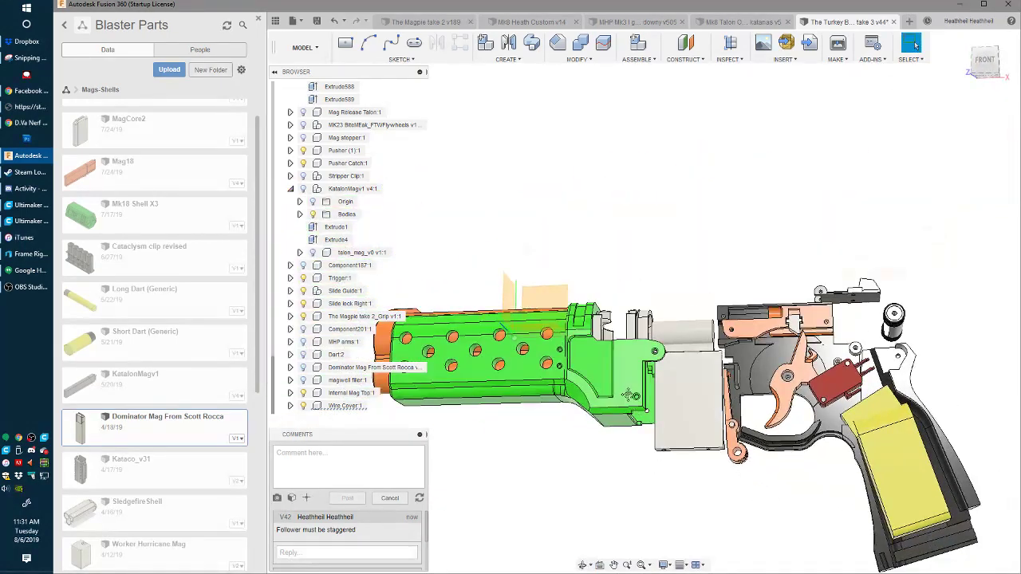
{"action": "scroll", "coordinate": [674, 339], "scroll_direction": "up", "scroll_amount": 4}
{"action": "middle_click_drag", "start_coordinate": [674, 407], "coordinate": [659, 319]}
{"action": "scroll", "coordinate": [659, 335], "scroll_direction": "up", "scroll_amount": 4}
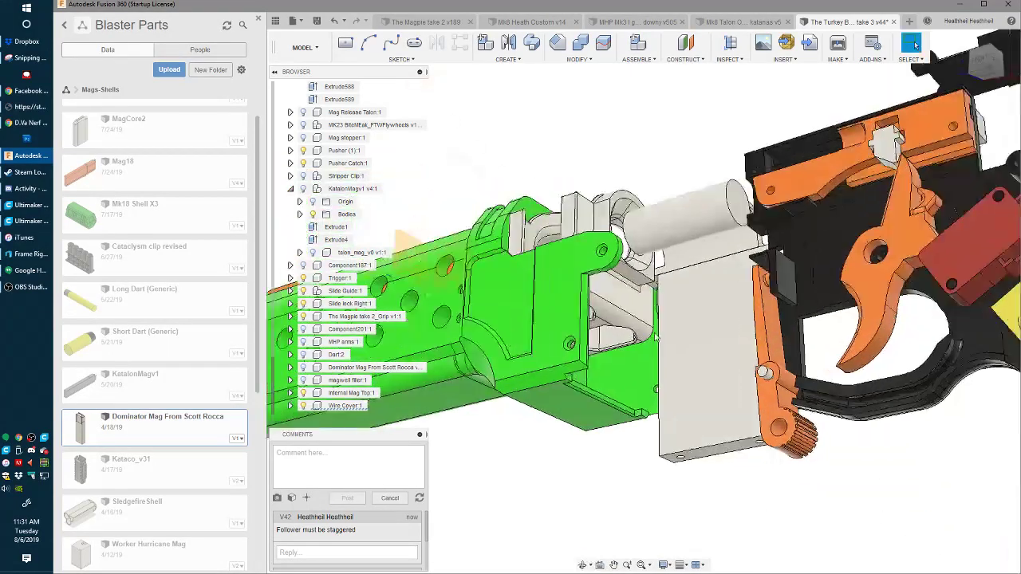
{"action": "scroll", "coordinate": [319, 163], "scroll_direction": "up", "scroll_amount": 9}
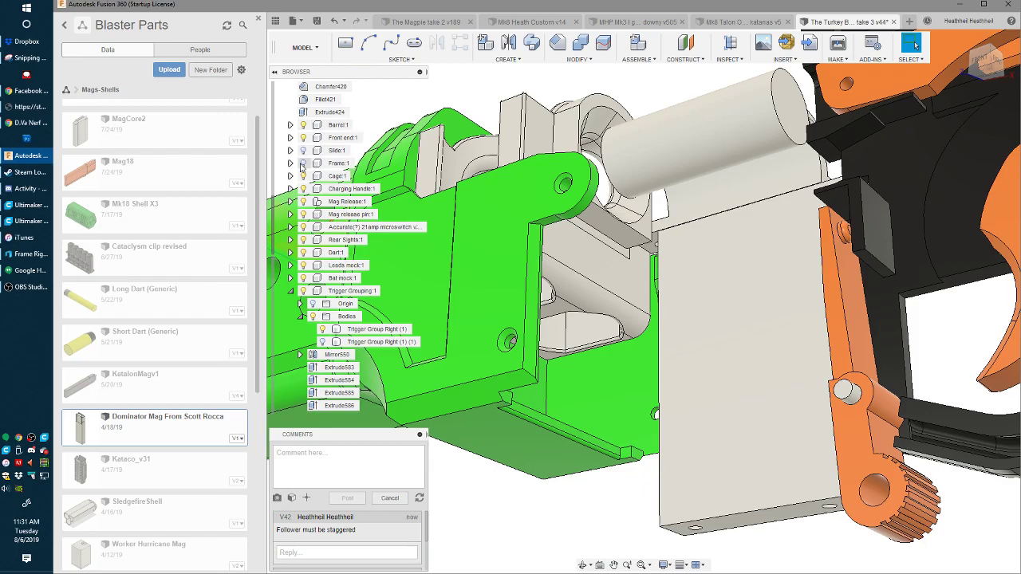
{"action": "left_click", "coordinate": [302, 164]}
{"action": "scroll", "coordinate": [660, 325], "scroll_direction": "down", "scroll_amount": 4}
{"action": "middle_click_drag", "start_coordinate": [659, 324], "coordinate": [632, 383], "text": "shift"}
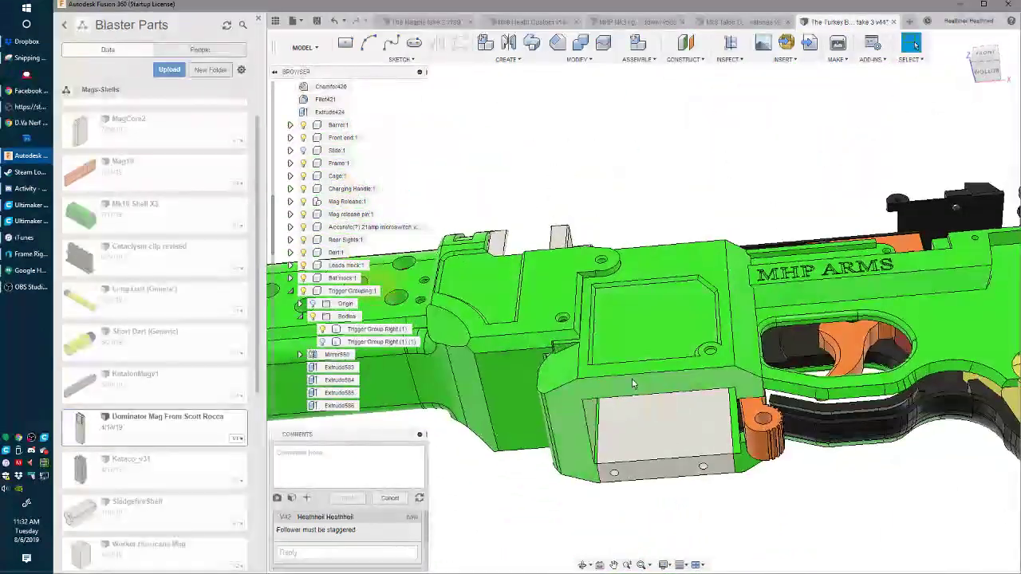
- Extrude the bottom rim face of the frame's mag well 0.126 in downward as a new component
{"action": "left_click", "coordinate": [737, 465]}
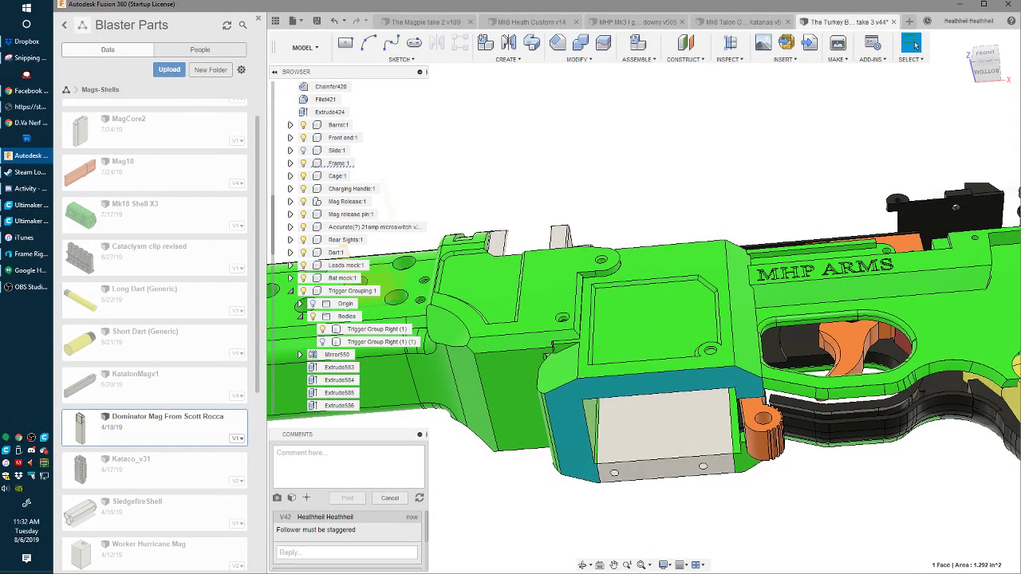
{"action": "key", "text": "e"}
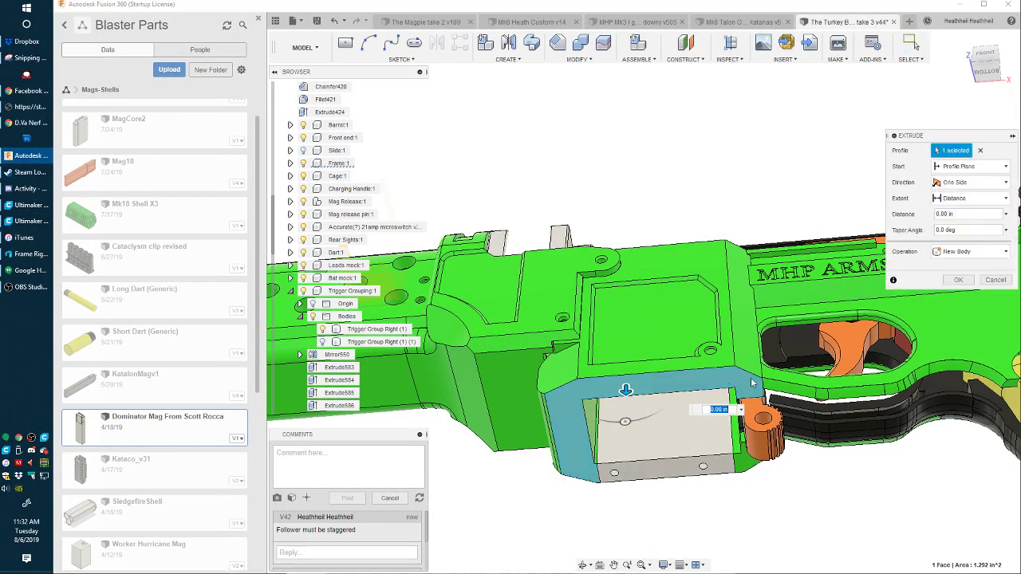
{"action": "middle_click_drag", "start_coordinate": [772, 291], "coordinate": [877, 287], "text": "shift"}
{"action": "left_click", "coordinate": [969, 251]}
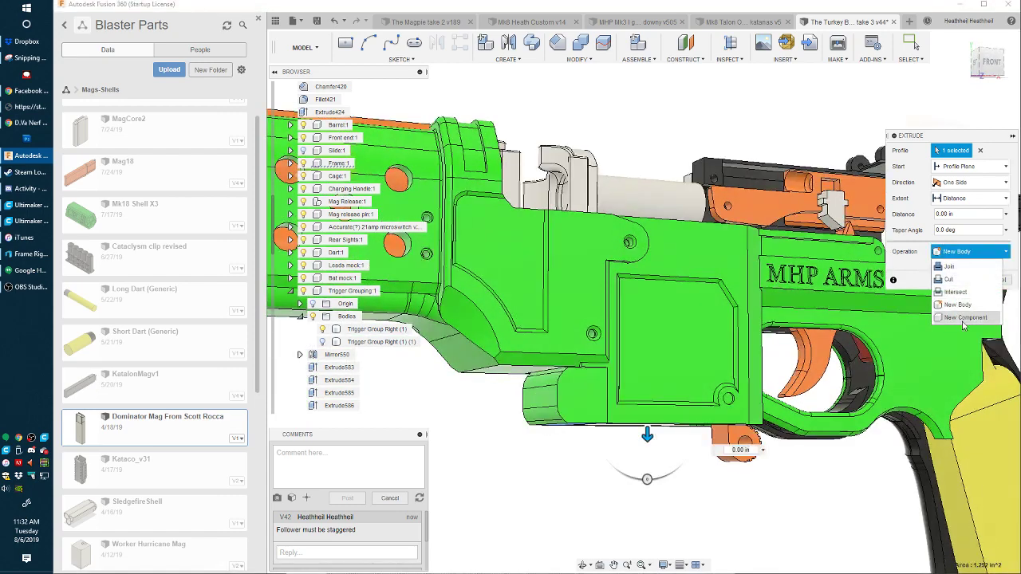
{"action": "left_click", "coordinate": [964, 319]}
{"action": "left_click_drag", "start_coordinate": [647, 435], "coordinate": [692, 470]}
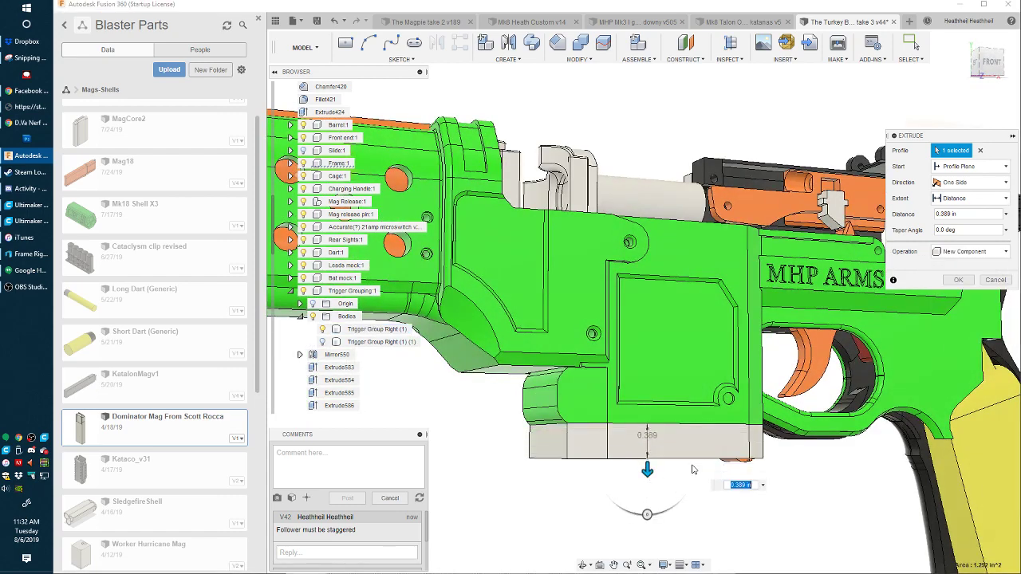
{"action": "middle_click_drag", "start_coordinate": [694, 469], "coordinate": [672, 419], "text": "shift"}
{"action": "left_click_drag", "start_coordinate": [768, 492], "coordinate": [768, 498]}
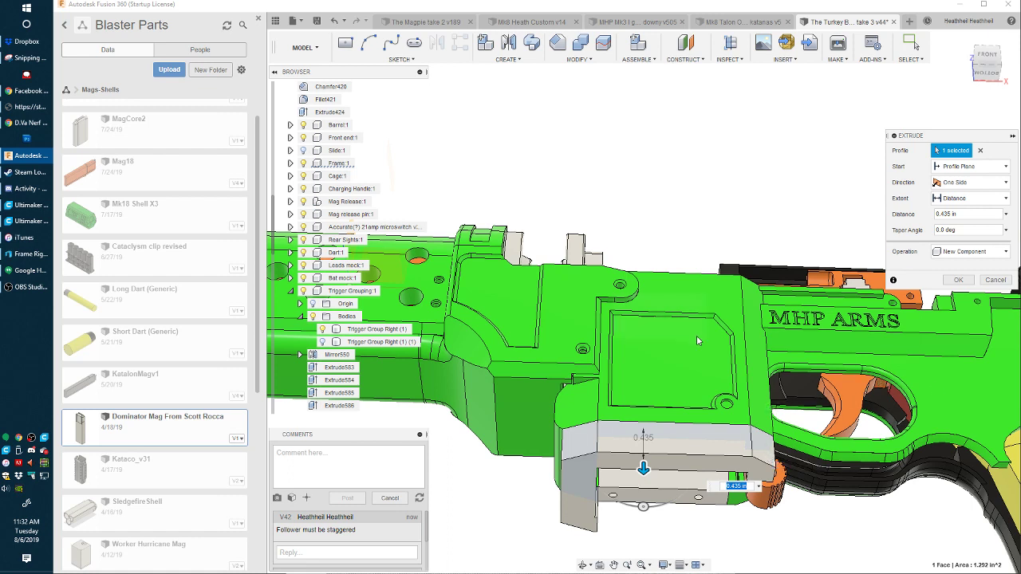
{"action": "middle_click_drag", "start_coordinate": [697, 341], "coordinate": [524, 499], "text": "shift"}
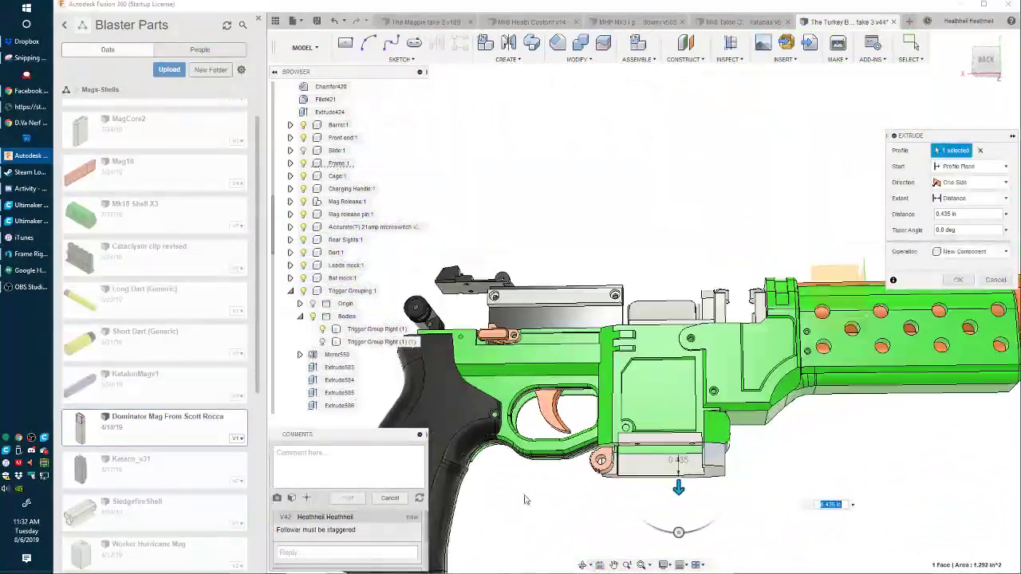
{"action": "scroll", "coordinate": [533, 461], "scroll_direction": "up", "scroll_amount": 3}
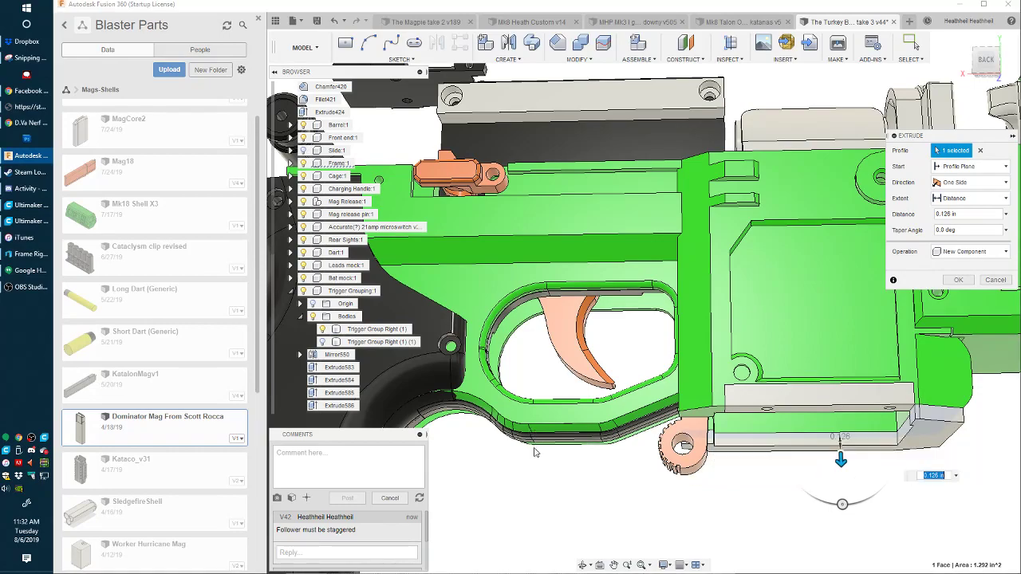
{"action": "middle_click_drag", "start_coordinate": [590, 442], "coordinate": [614, 445], "text": "shift"}
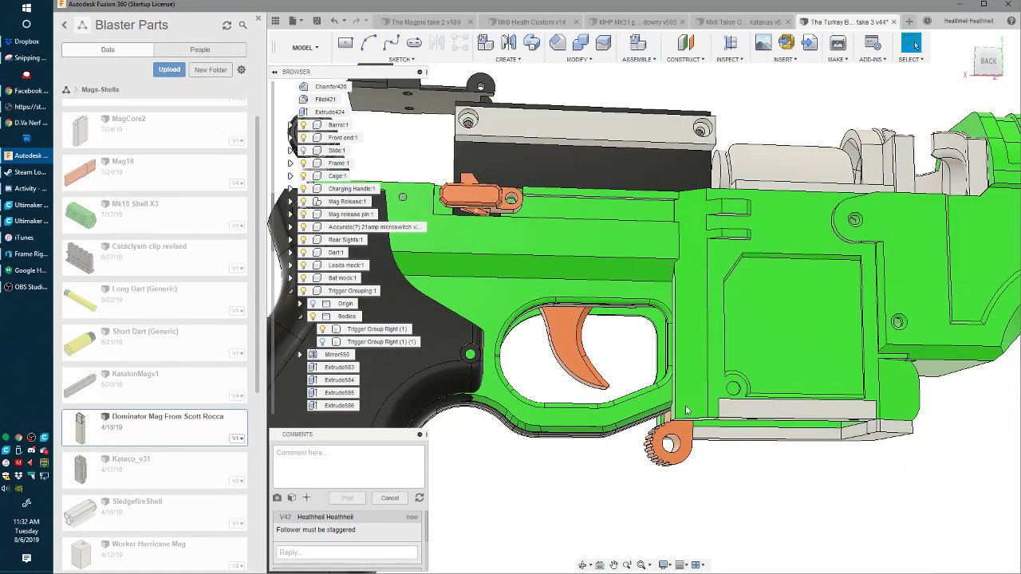
- Extrude the new rim's inner end face 1.723 in across the mag well opening with the Join operation to form a solid base plate
{"action": "middle_click_drag", "start_coordinate": [686, 411], "coordinate": [593, 376], "text": "shift"}
{"action": "left_click", "coordinate": [646, 477]}
{"action": "key", "text": "e"}
{"action": "left_click", "coordinate": [615, 394]}
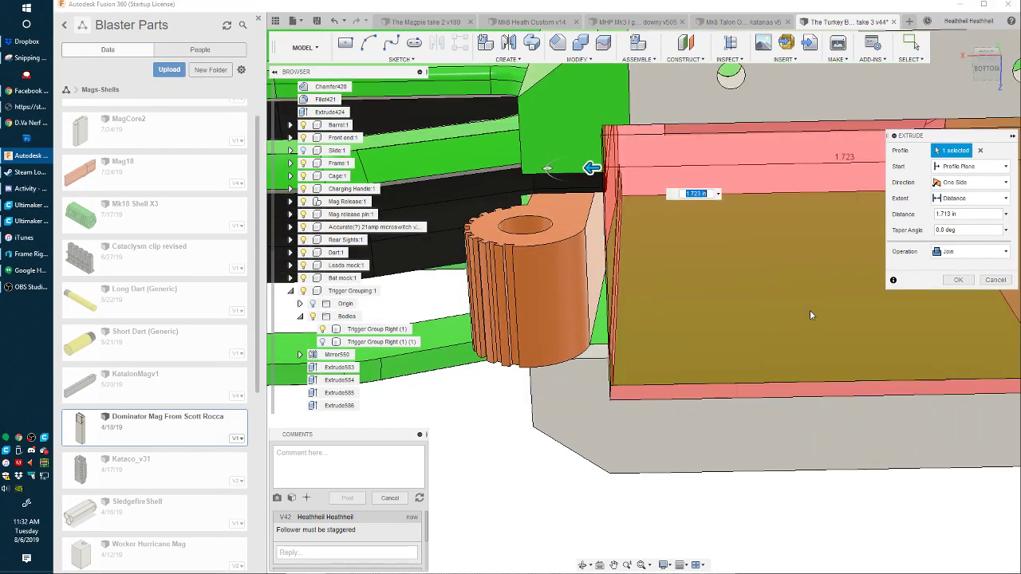
{"action": "left_click", "coordinate": [962, 252]}
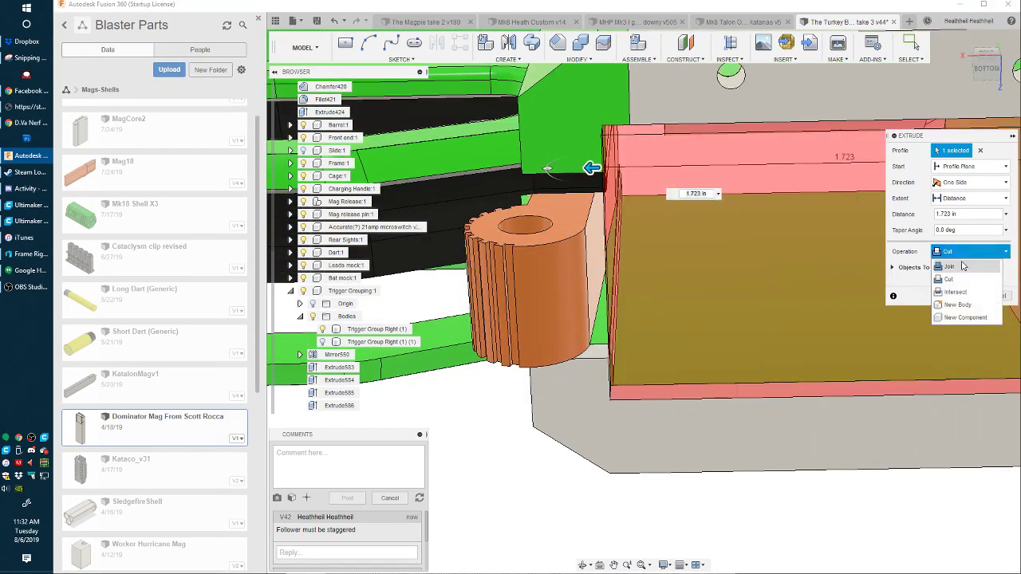
{"action": "left_click", "coordinate": [963, 266]}
{"action": "middle_click_drag", "start_coordinate": [799, 337], "coordinate": [786, 266], "text": "shift"}
{"action": "key", "text": "Return"}
{"action": "key", "text": "e"}
{"action": "left_click", "coordinate": [778, 266]}
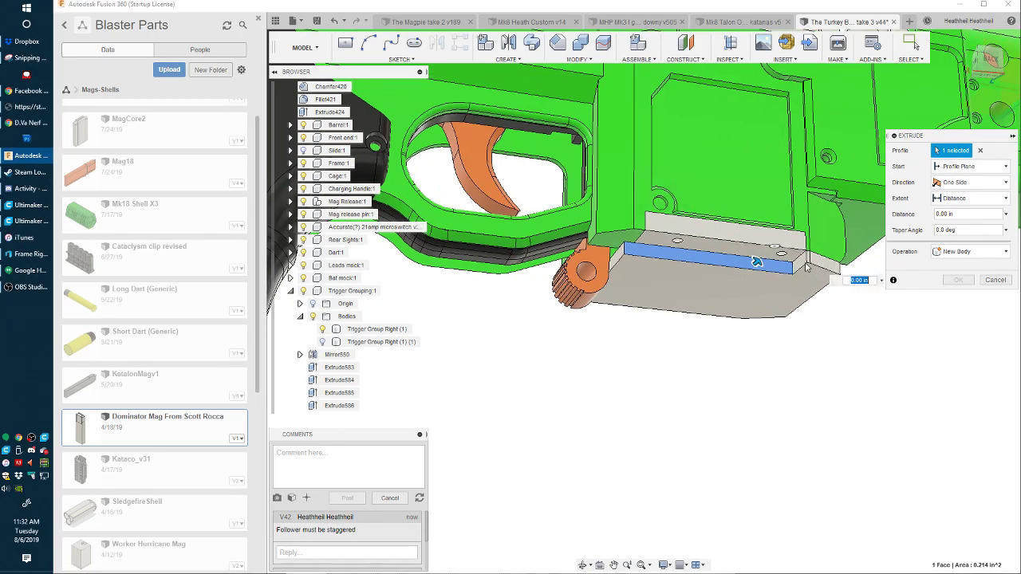
{"action": "key", "text": "Escape"}
- Extrude the frame's bottom face beside the mag release 0.126 in, joining it to the base plate in Component207
{"action": "middle_click_drag", "start_coordinate": [662, 199], "coordinate": [594, 251], "text": "shift"}
{"action": "key", "text": "e"}
{"action": "left_click", "coordinate": [620, 249]}
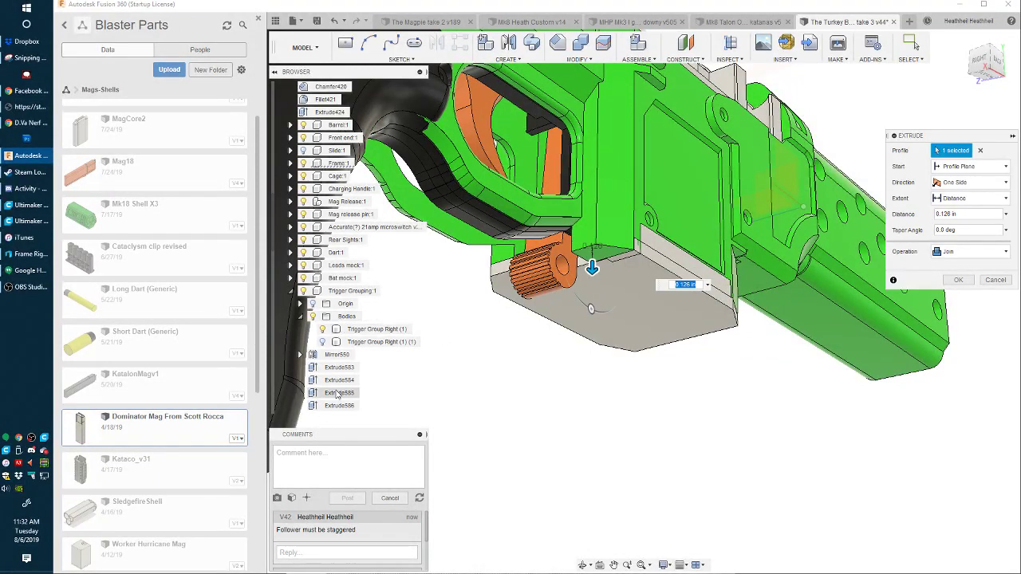
{"action": "scroll", "coordinate": [352, 391], "scroll_direction": "down", "scroll_amount": 5}
{"action": "scroll", "coordinate": [355, 402], "scroll_direction": "down", "scroll_amount": 2}
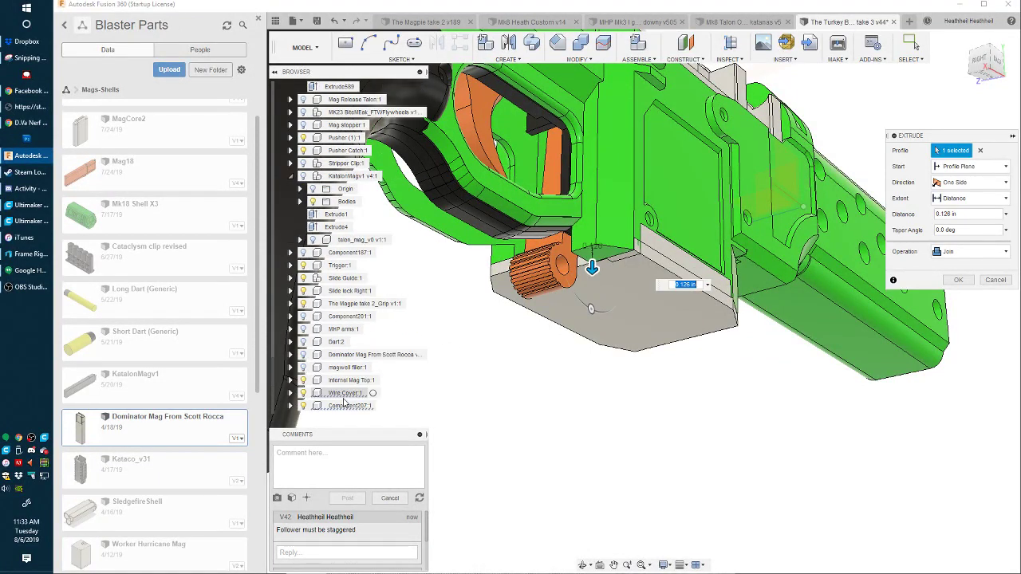
{"action": "key", "text": "e"}
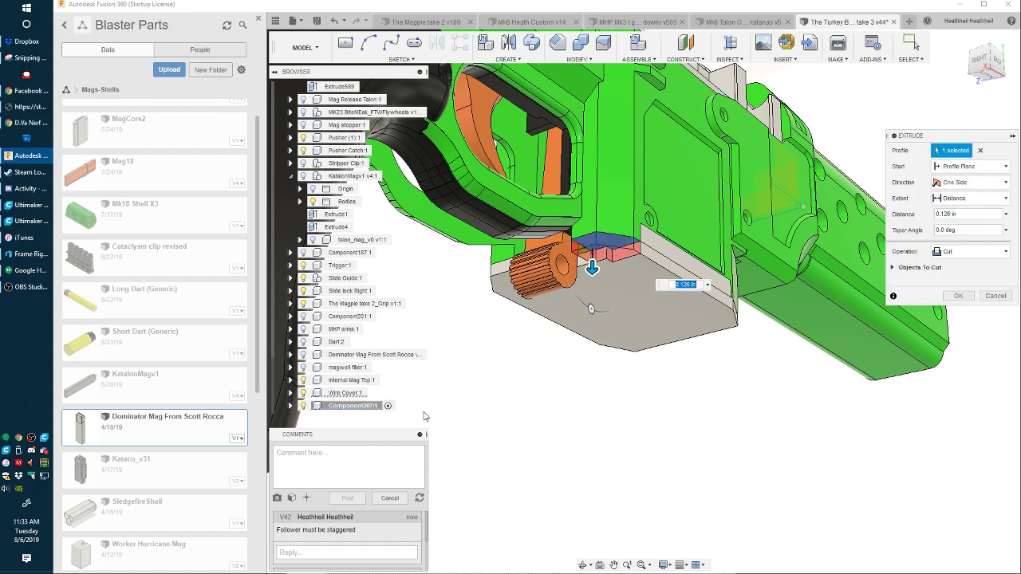
{"action": "left_click", "coordinate": [954, 255]}
{"action": "left_click", "coordinate": [953, 266]}
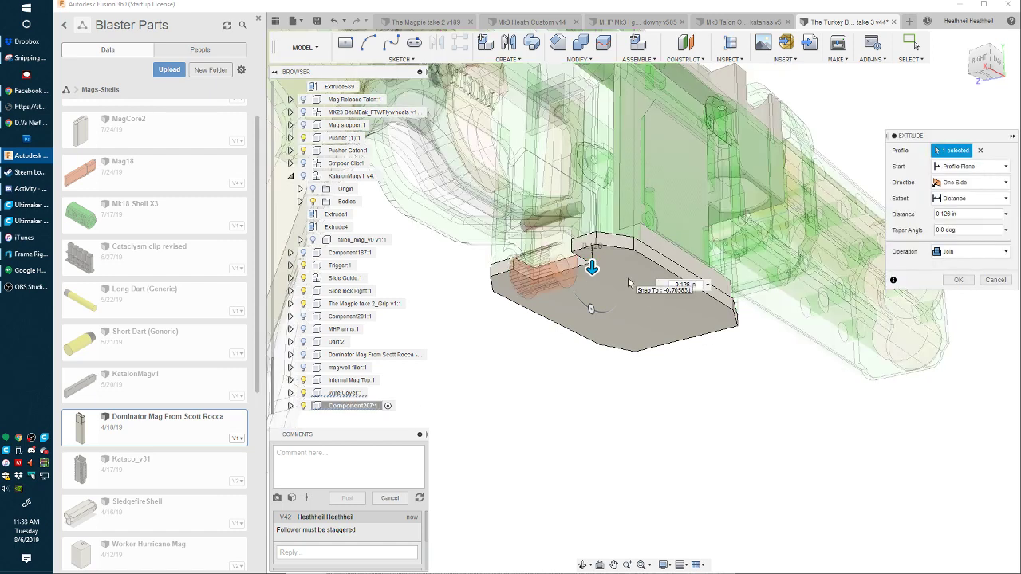
{"action": "key", "text": "Return"}
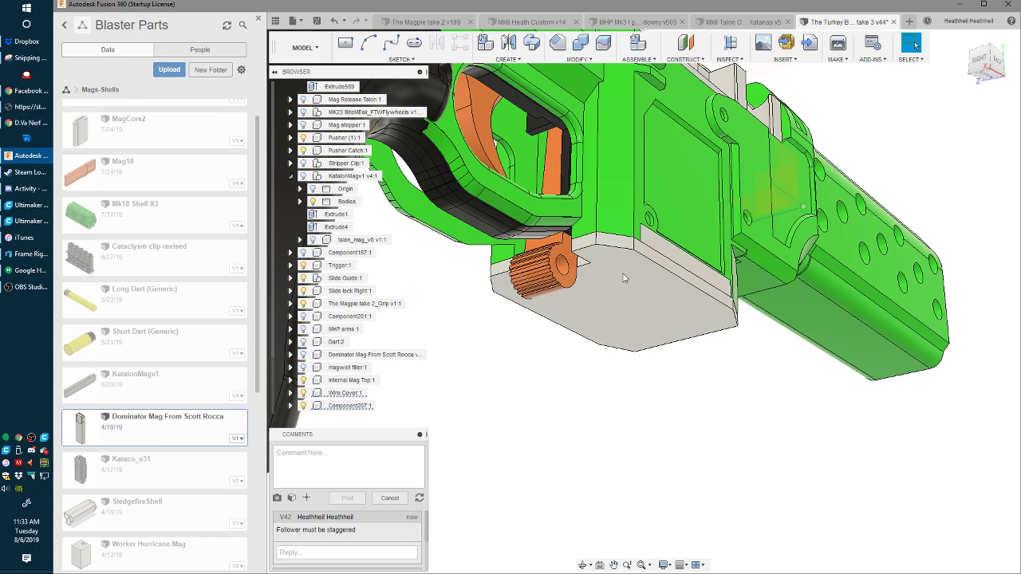
- Reposition the base plate's front end face with Move so the plate slopes up toward the frame's rounded front corner
{"action": "scroll", "coordinate": [676, 284], "scroll_direction": "up", "scroll_amount": 4}
{"action": "middle_click_drag", "start_coordinate": [676, 284], "coordinate": [638, 324], "text": "shift"}
{"action": "scroll", "coordinate": [699, 356], "scroll_direction": "up", "scroll_amount": 4}
{"action": "middle_click_drag", "start_coordinate": [699, 359], "coordinate": [642, 365], "text": "shift"}
{"action": "left_click", "coordinate": [635, 376]}
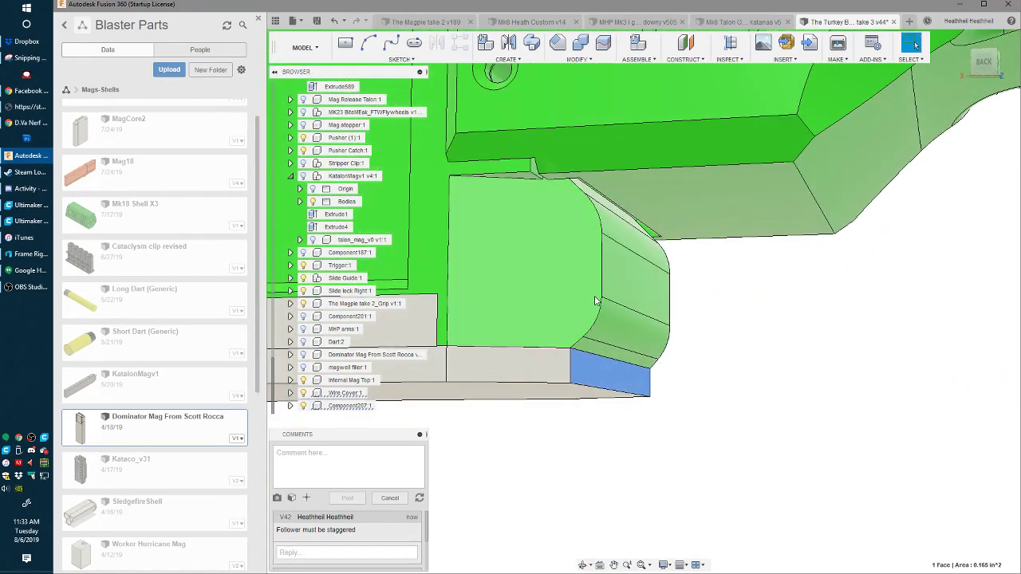
{"action": "scroll", "coordinate": [597, 298], "scroll_direction": "down", "scroll_amount": 4}
{"action": "mouse_move", "coordinate": [598, 298]}
{"action": "middle_mouse_down", "text": "shift"}
{"action": "mouse_move", "coordinate": [610, 297]}
{"action": "mouse_move", "coordinate": [598, 297]}
{"action": "middle_mouse_up", "text": "shift"}
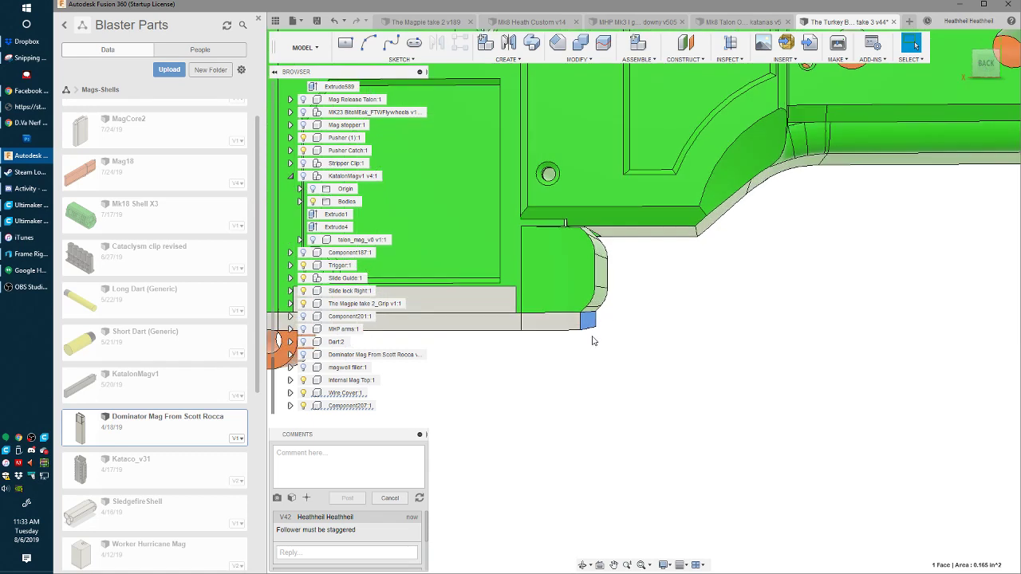
{"action": "key", "text": "m"}
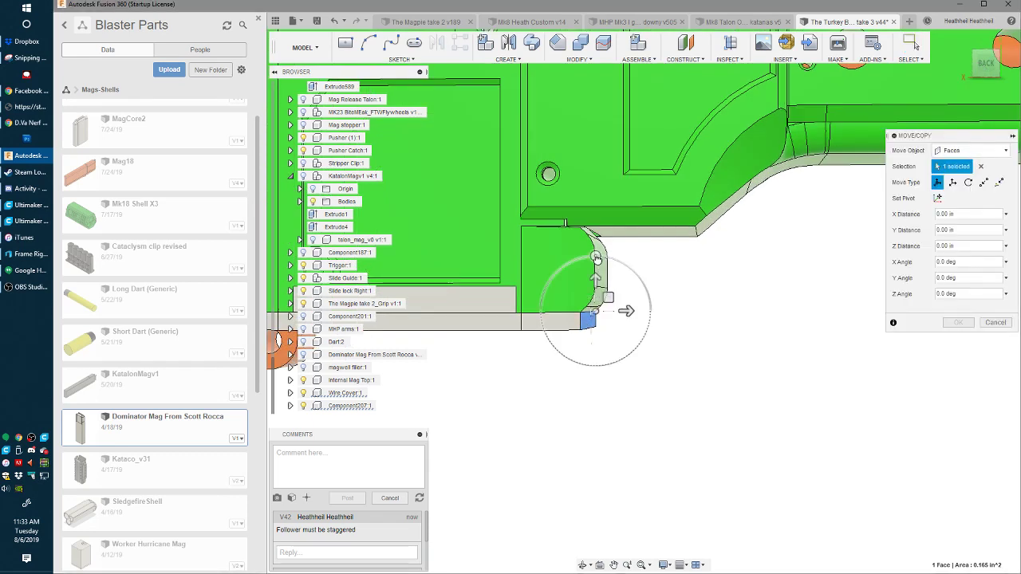
{"action": "mouse_move", "coordinate": [620, 310]}
{"action": "left_mouse_down"}
{"action": "mouse_move", "coordinate": [626, 279]}
{"action": "mouse_move", "coordinate": [634, 299]}
{"action": "left_mouse_up"}
{"action": "key", "text": "Return"}
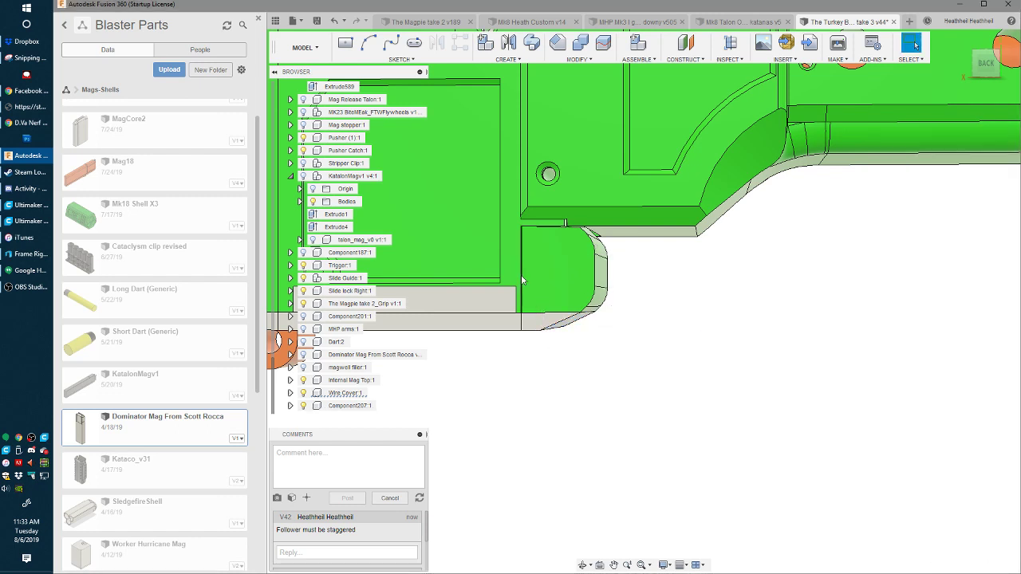
- Examine the base plate's shape and fit under the mag well from both sides of the blaster
{"action": "scroll", "coordinate": [521, 279], "scroll_direction": "down", "scroll_amount": 5}
{"action": "middle_click_drag", "start_coordinate": [434, 341], "coordinate": [495, 342], "text": "shift"}
{"action": "middle_click_drag", "start_coordinate": [495, 341], "coordinate": [720, 296]}
{"action": "scroll", "coordinate": [720, 295], "scroll_direction": "up", "scroll_amount": 2}
{"action": "scroll", "coordinate": [687, 265], "scroll_direction": "up", "scroll_amount": 1}
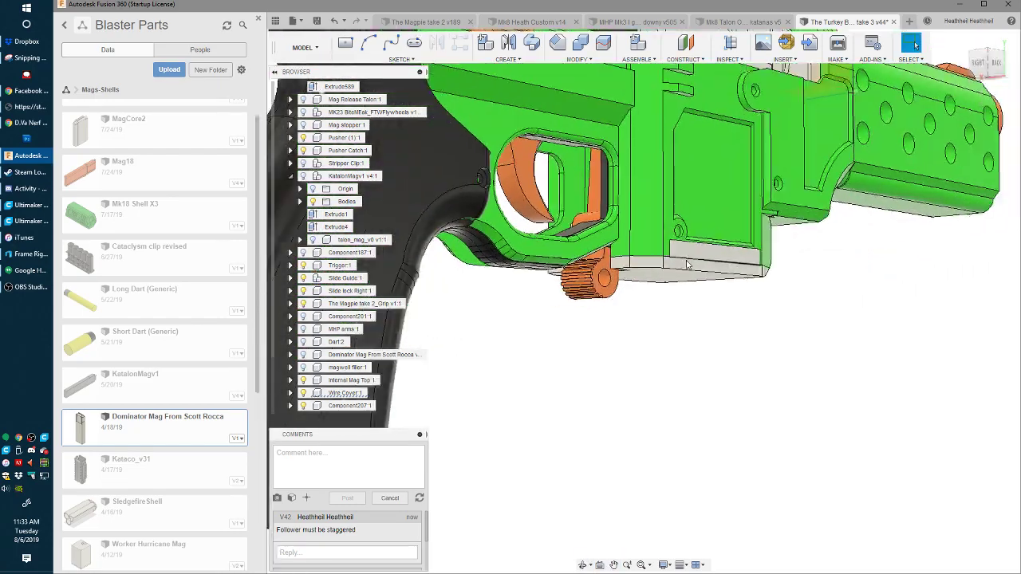
{"action": "middle_click_drag", "start_coordinate": [688, 264], "coordinate": [680, 313], "text": "shift"}
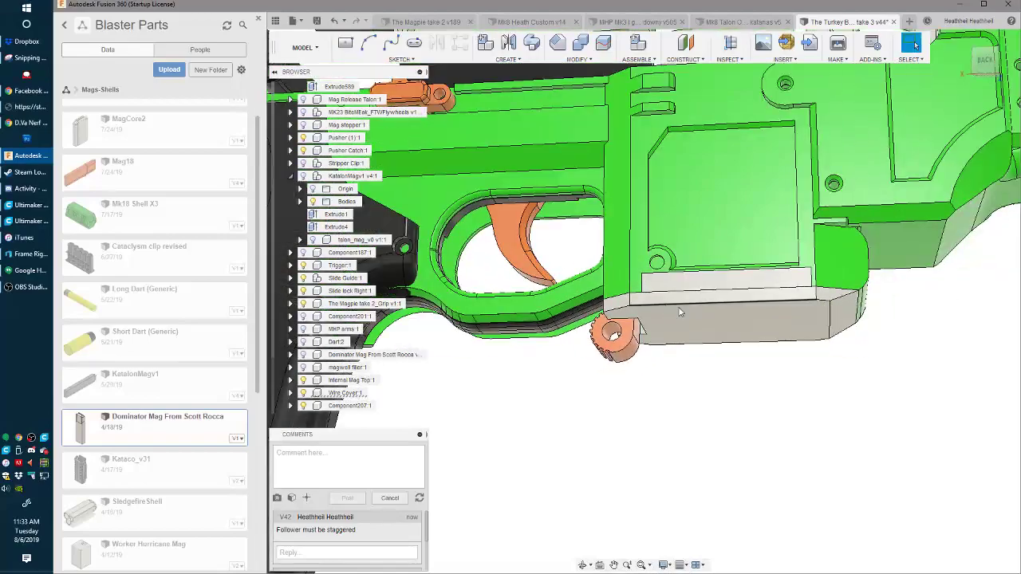
{"action": "scroll", "coordinate": [725, 312], "scroll_direction": "down", "scroll_amount": 4}
{"action": "middle_click_drag", "start_coordinate": [759, 312], "coordinate": [748, 272], "text": "shift"}
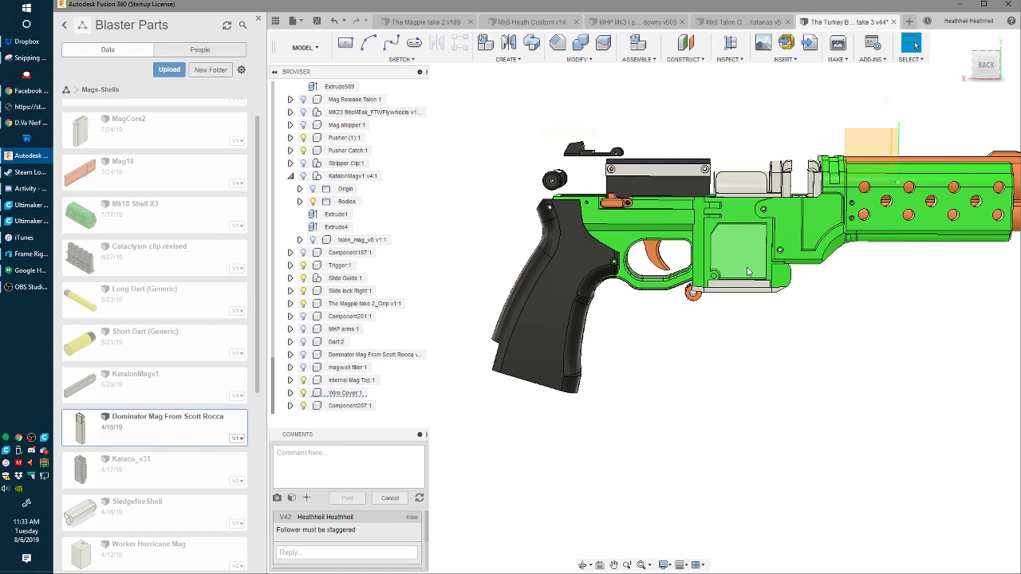
{"action": "scroll", "coordinate": [717, 249], "scroll_direction": "down", "scroll_amount": 3}
{"action": "scroll", "coordinate": [714, 250], "scroll_direction": "up", "scroll_amount": 3}
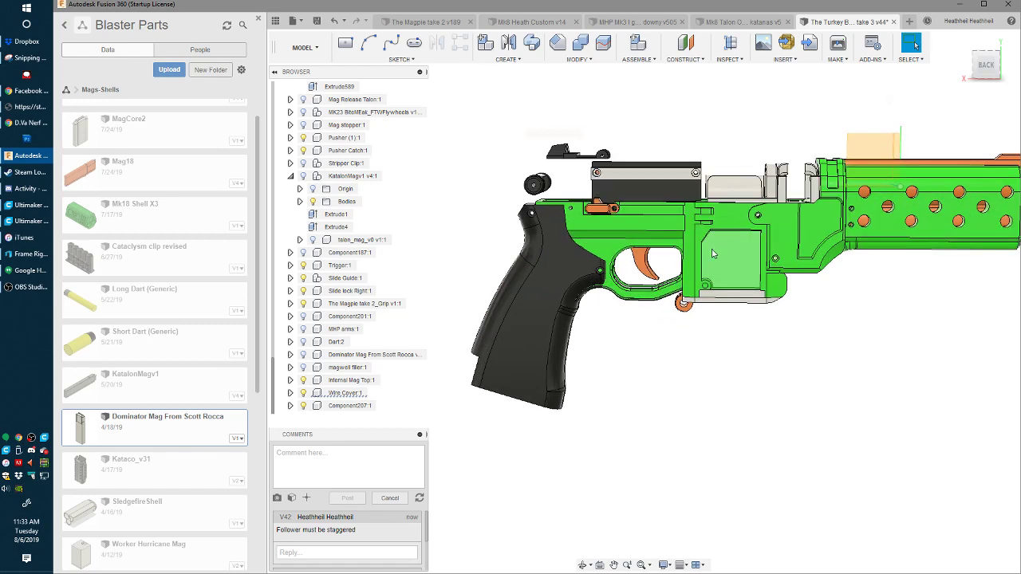
{"action": "middle_click_drag", "start_coordinate": [733, 244], "coordinate": [666, 291], "text": "shift"}
{"action": "scroll", "coordinate": [680, 302], "scroll_direction": "up", "scroll_amount": 3}
{"action": "scroll", "coordinate": [668, 293], "scroll_direction": "up", "scroll_amount": 2}
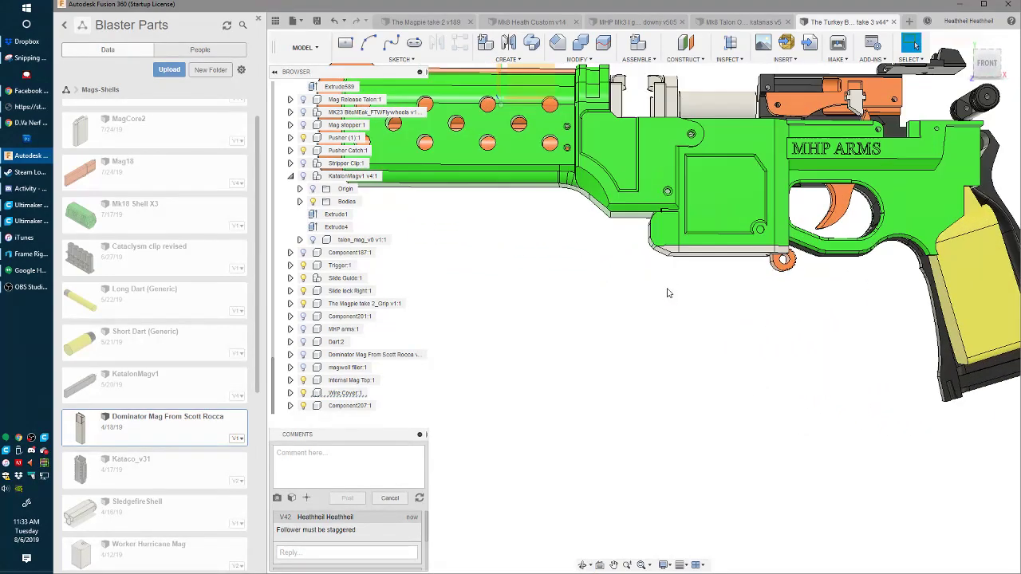
{"action": "scroll", "coordinate": [722, 279], "scroll_direction": "up", "scroll_amount": 3}
{"action": "scroll", "coordinate": [804, 248], "scroll_direction": "down", "scroll_amount": 4}
{"action": "scroll", "coordinate": [698, 205], "scroll_direction": "up", "scroll_amount": 3}
{"action": "middle_click_drag", "start_coordinate": [778, 251], "coordinate": [696, 312]}
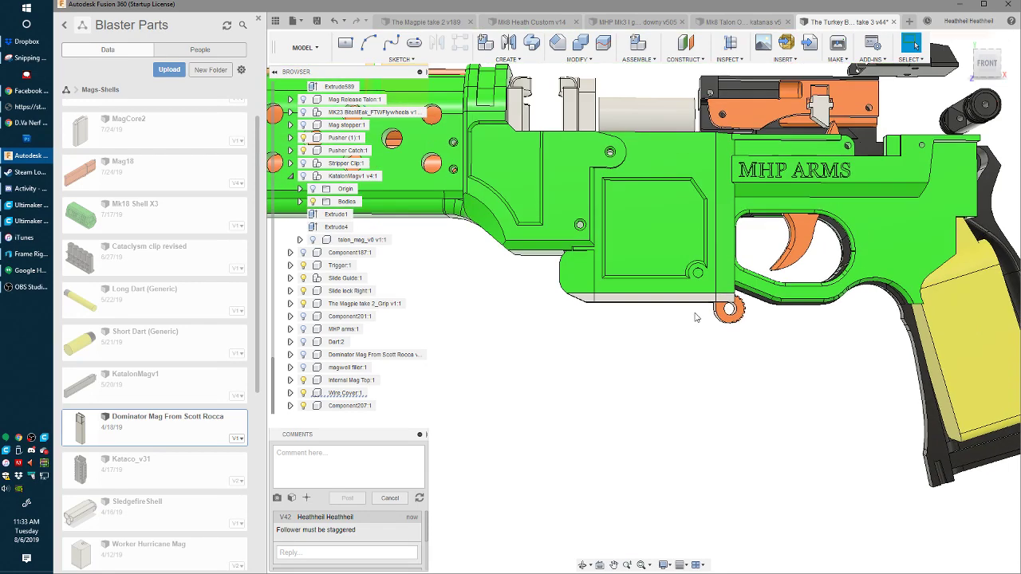
{"action": "scroll", "coordinate": [685, 275], "scroll_direction": "down", "scroll_amount": 3}
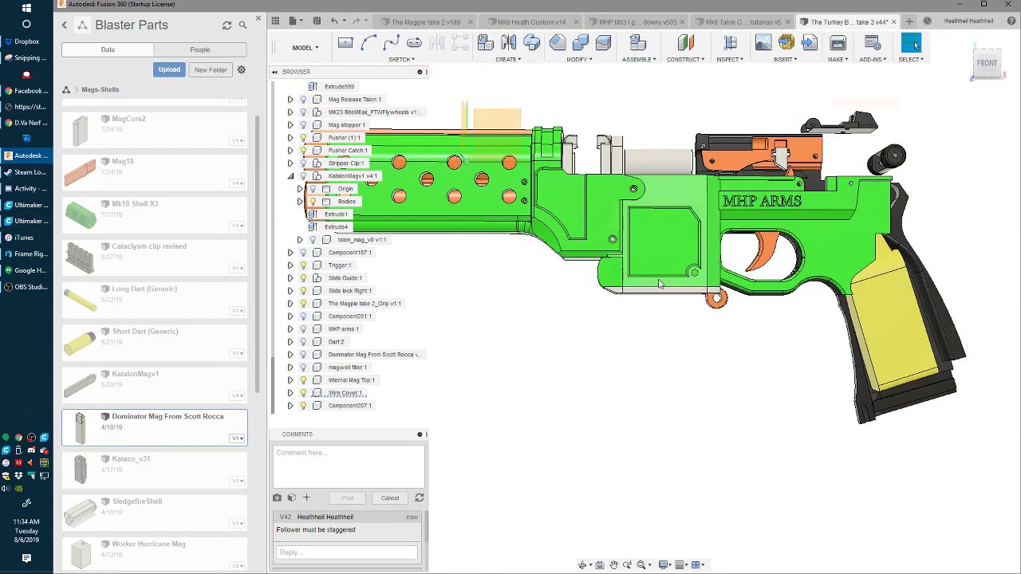
- Chamfer six outer bottom edges of the base plate with an equal distance of 0.082 in
{"action": "scroll", "coordinate": [659, 283], "scroll_direction": "up", "scroll_amount": 3}
{"action": "middle_click_drag", "start_coordinate": [707, 312], "coordinate": [638, 263], "text": "shift"}
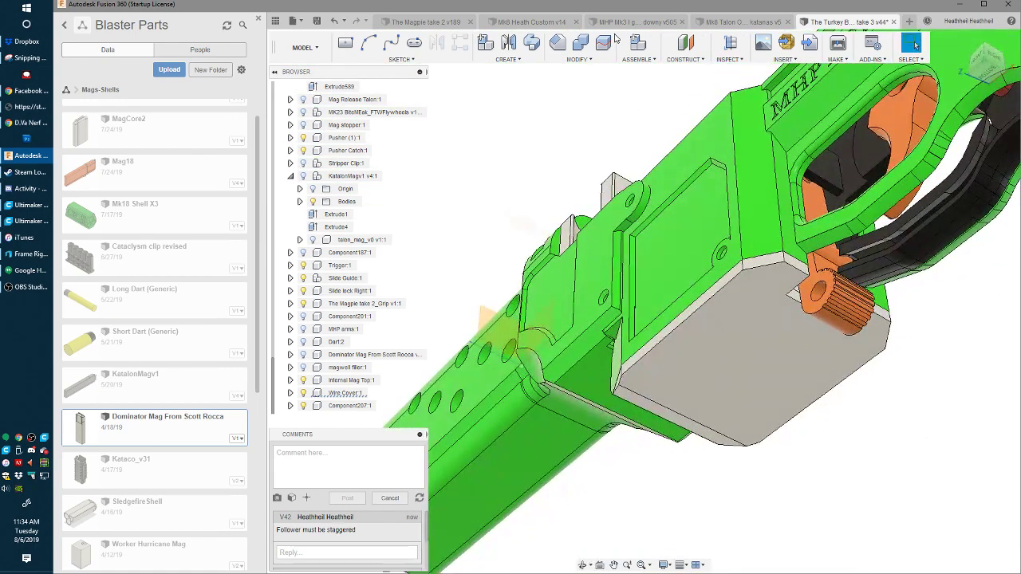
{"action": "left_click", "coordinate": [561, 40]}
{"action": "left_click", "coordinate": [749, 272]}
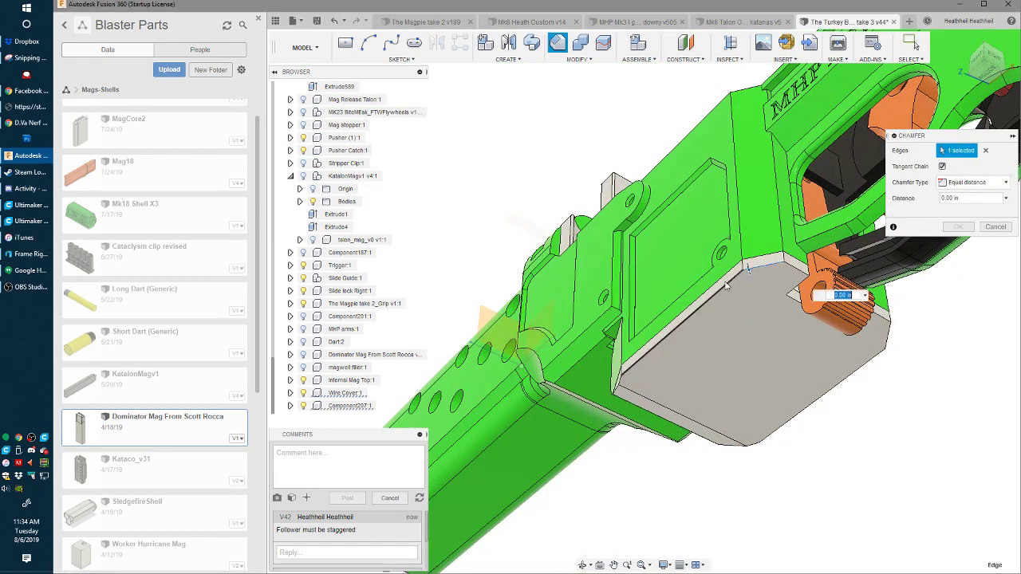
{"action": "left_click", "coordinate": [621, 389]}
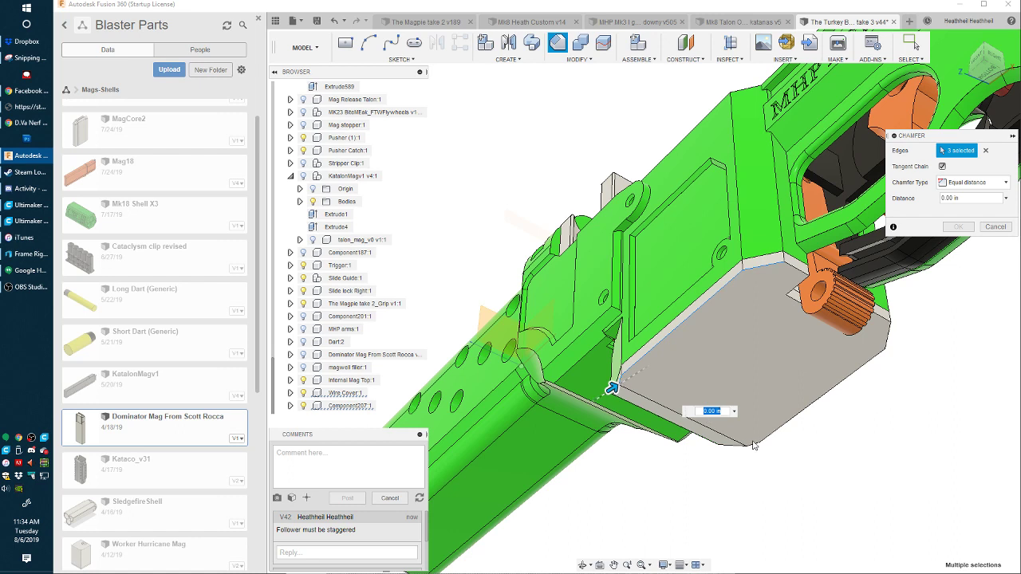
{"action": "left_click", "coordinate": [803, 416]}
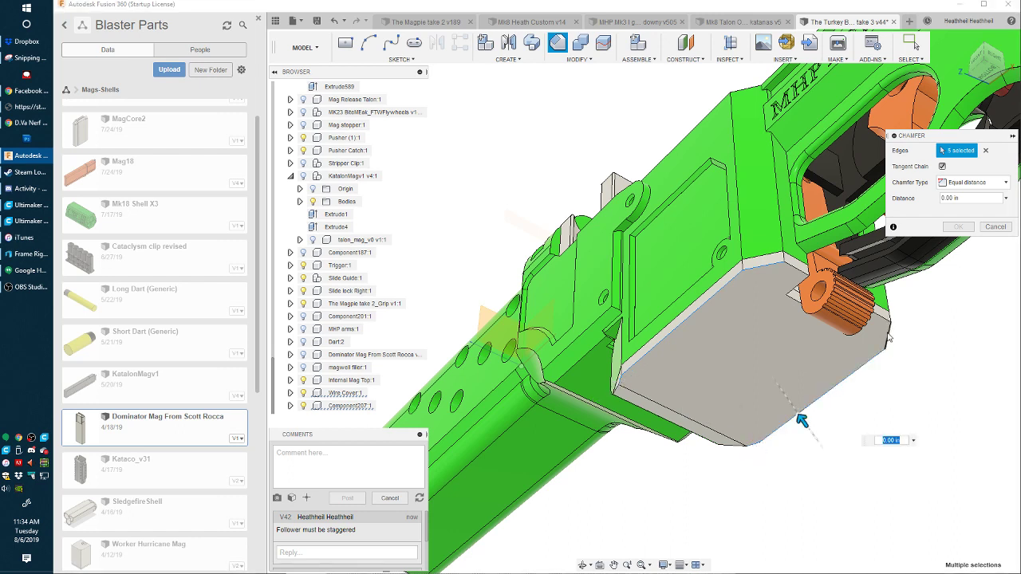
{"action": "left_click", "coordinate": [889, 337]}
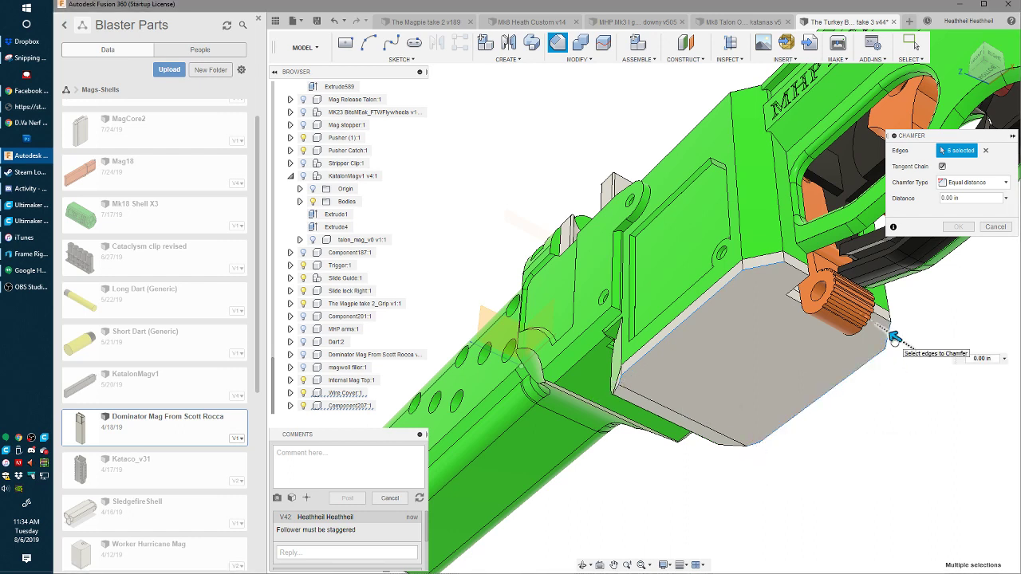
{"action": "left_click_drag", "start_coordinate": [894, 337], "coordinate": [889, 333]}
{"action": "middle_click_drag", "start_coordinate": [766, 333], "coordinate": [750, 351], "text": "shift"}
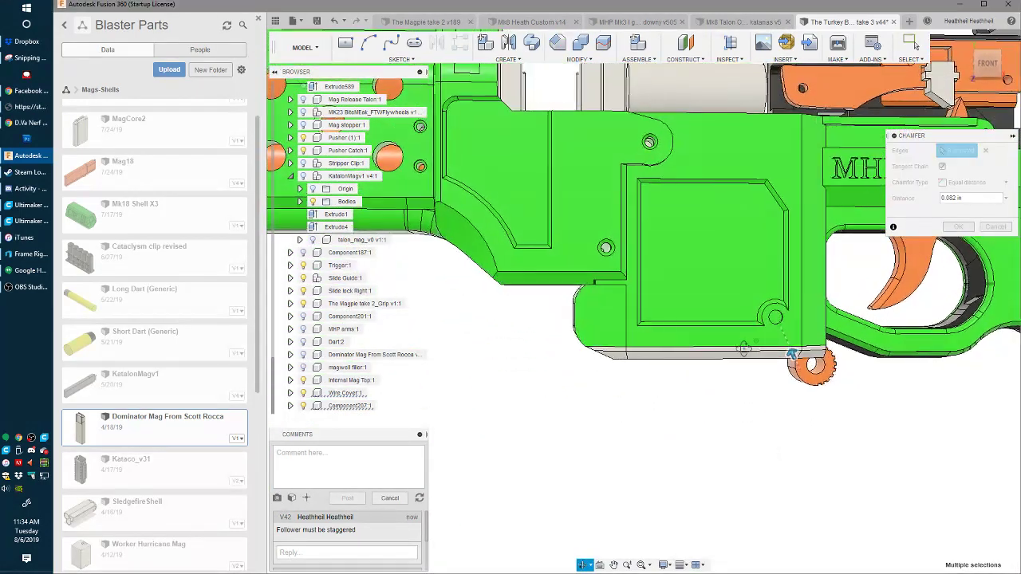
{"action": "key", "text": "Return"}
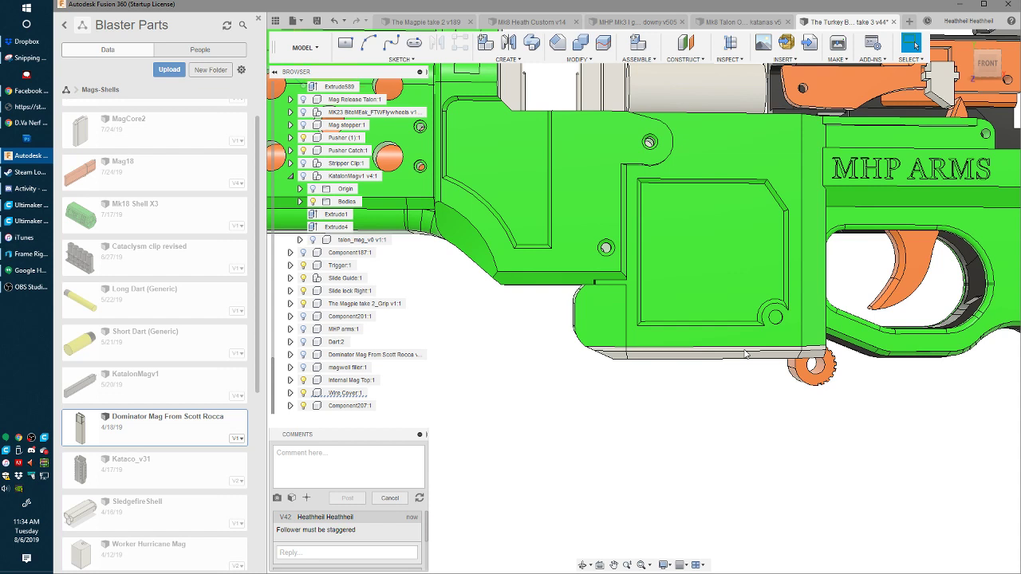
{"action": "scroll", "coordinate": [916, 429], "scroll_direction": "up", "scroll_amount": 3}
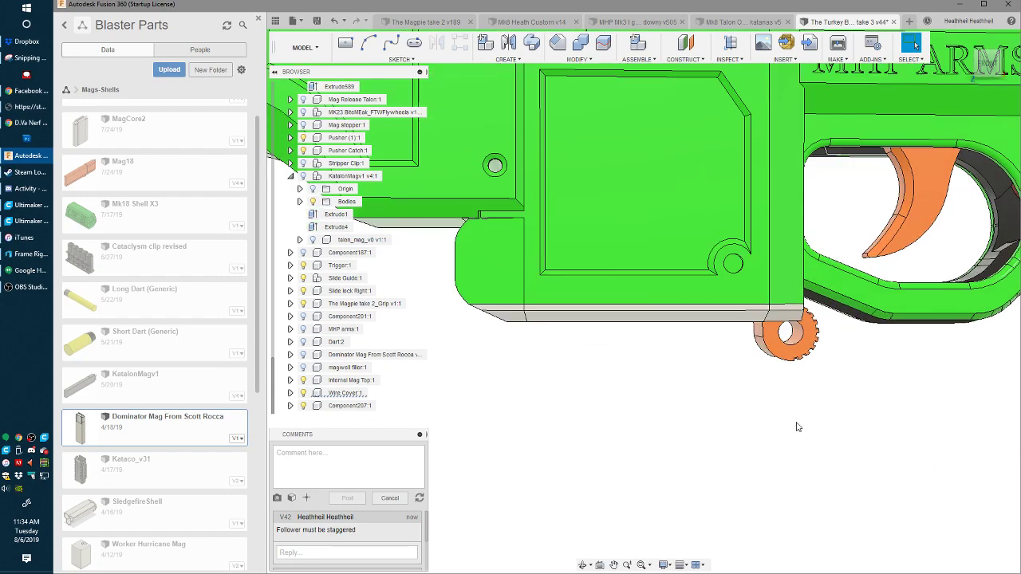
- Move the base plate's two rear corner faces beside the mag release by a Z distance of -0.107 in
{"action": "scroll", "coordinate": [736, 360], "scroll_direction": "down", "scroll_amount": 4}
{"action": "middle_click_drag", "start_coordinate": [733, 360], "coordinate": [709, 334], "text": "shift"}
{"action": "scroll", "coordinate": [713, 333], "scroll_direction": "up", "scroll_amount": 4}
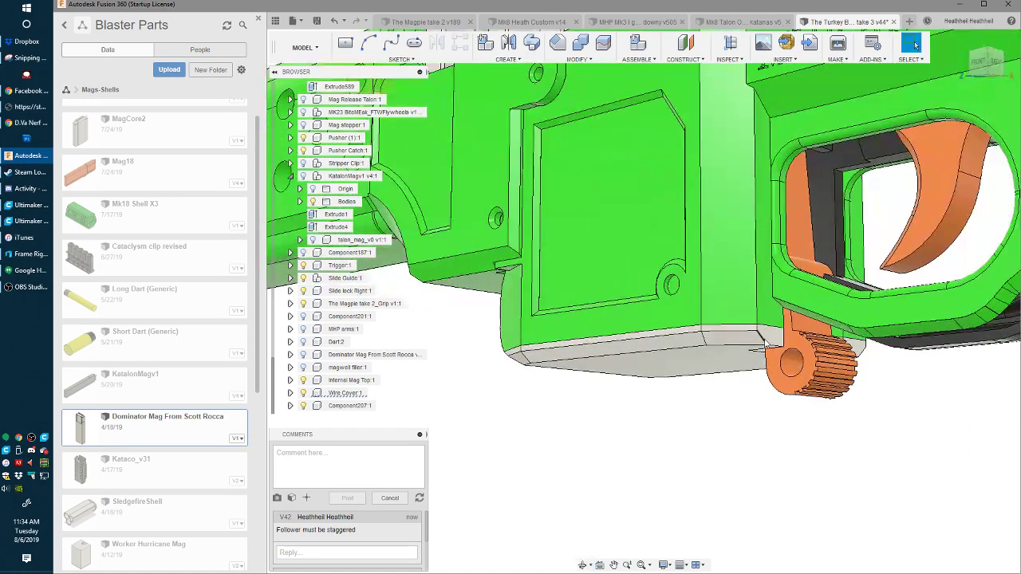
{"action": "left_click", "coordinate": [771, 340]}
{"action": "scroll", "coordinate": [846, 343], "scroll_direction": "up", "scroll_amount": 4}
{"action": "left_click", "coordinate": [837, 348], "text": "ctrl"}
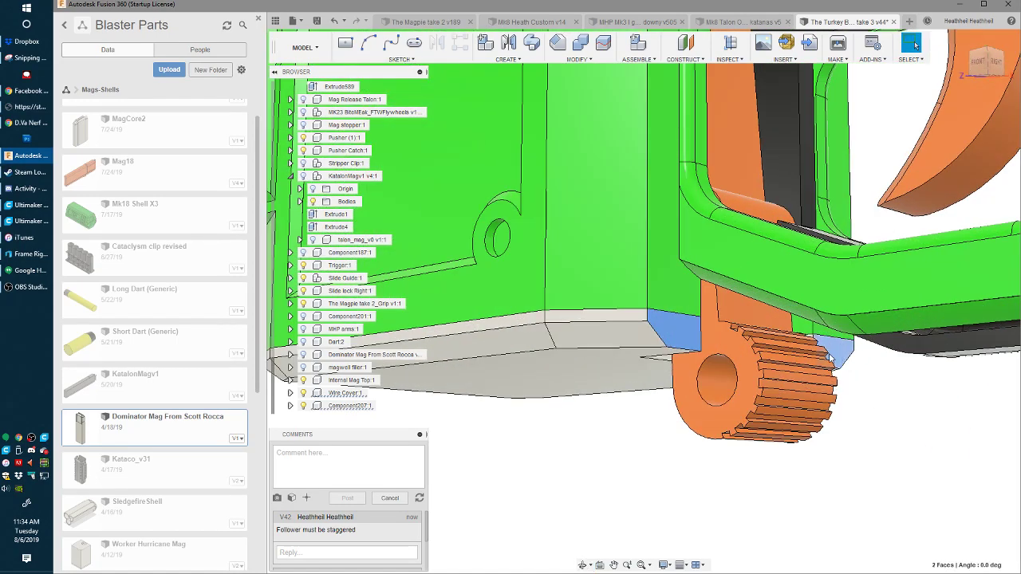
{"action": "middle_click_drag", "start_coordinate": [664, 316], "coordinate": [706, 319], "text": "shift"}
{"action": "scroll", "coordinate": [688, 304], "scroll_direction": "down", "scroll_amount": 3}
{"action": "key", "text": "m"}
{"action": "scroll", "coordinate": [708, 322], "scroll_direction": "up", "scroll_amount": 3}
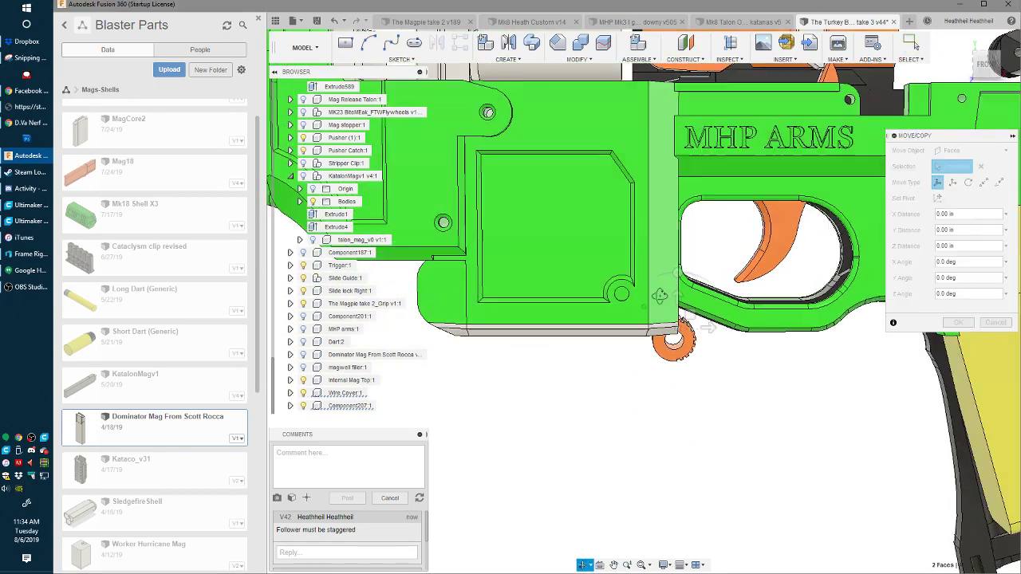
{"action": "left_click_drag", "start_coordinate": [678, 272], "coordinate": [701, 277]}
{"action": "left_click_drag", "start_coordinate": [707, 342], "coordinate": [695, 336]}
{"action": "scroll", "coordinate": [679, 321], "scroll_direction": "up", "scroll_amount": 6}
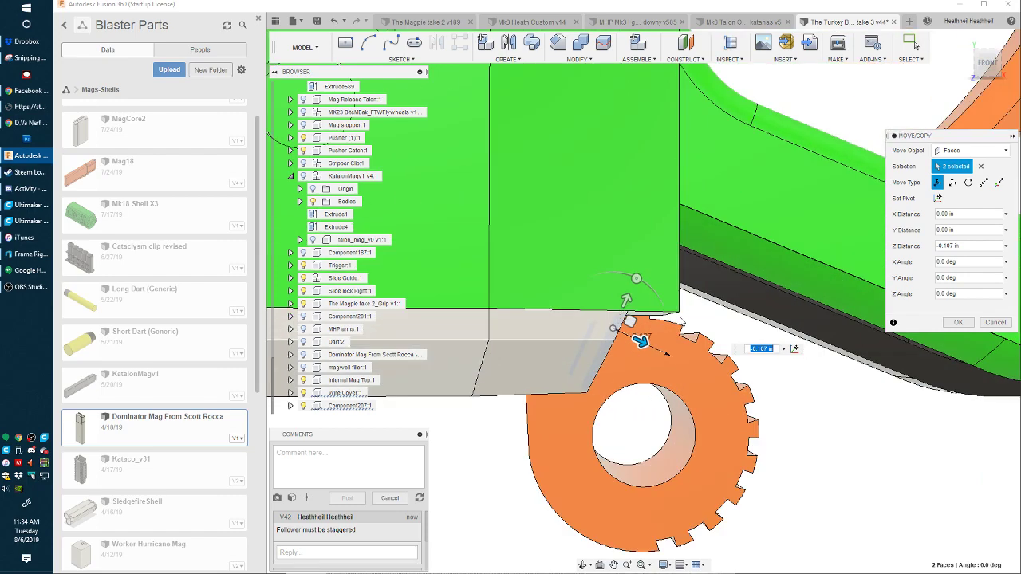
{"action": "key", "text": "Return"}
{"action": "scroll", "coordinate": [681, 319], "scroll_direction": "down", "scroll_amount": 10}
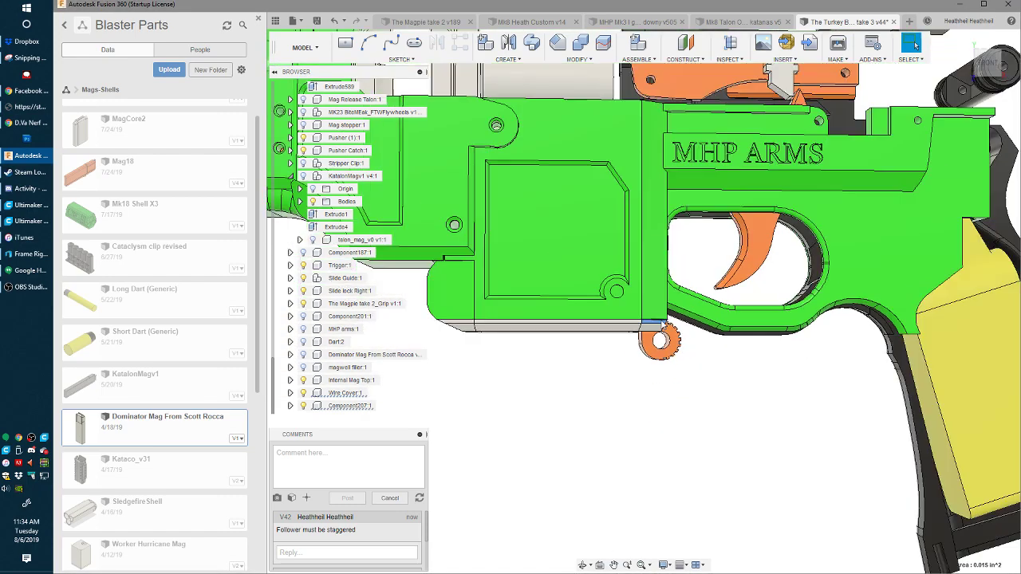
- Examine the modified base plate under the mag well from the front view and from below
{"action": "middle_click_drag", "start_coordinate": [586, 343], "coordinate": [714, 313], "text": "shift"}
{"action": "scroll", "coordinate": [566, 315], "scroll_direction": "up", "scroll_amount": 5}
{"action": "scroll", "coordinate": [596, 308], "scroll_direction": "down", "scroll_amount": 5}
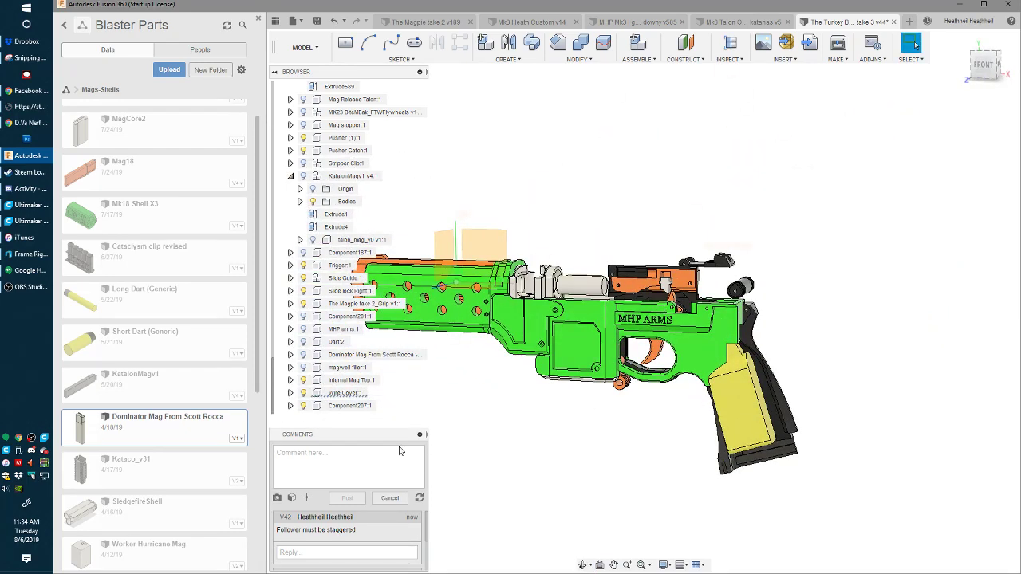
{"action": "scroll", "coordinate": [413, 398], "scroll_direction": "up", "scroll_amount": 5}
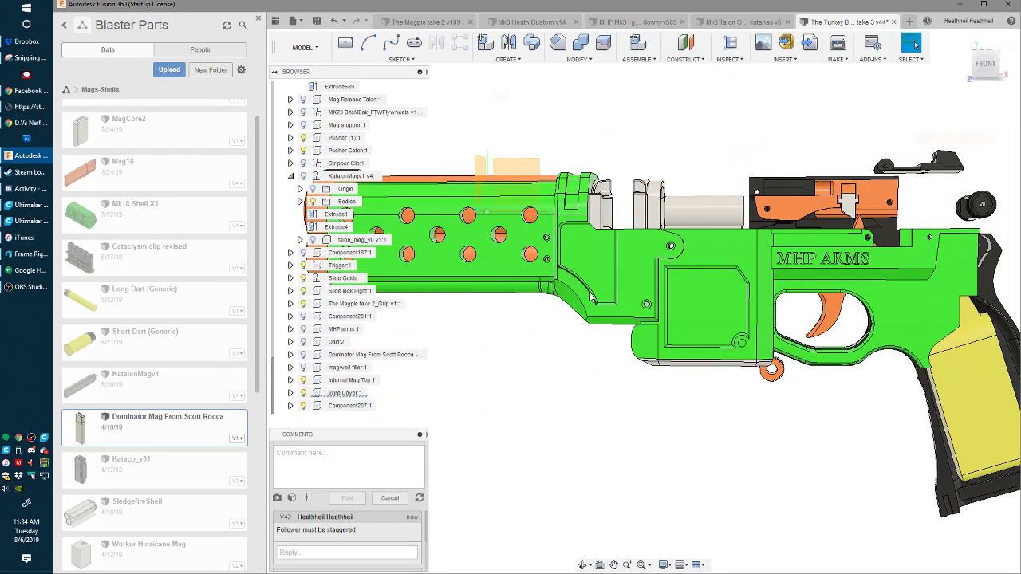
{"action": "middle_click_drag", "start_coordinate": [592, 297], "coordinate": [618, 296], "text": "shift"}
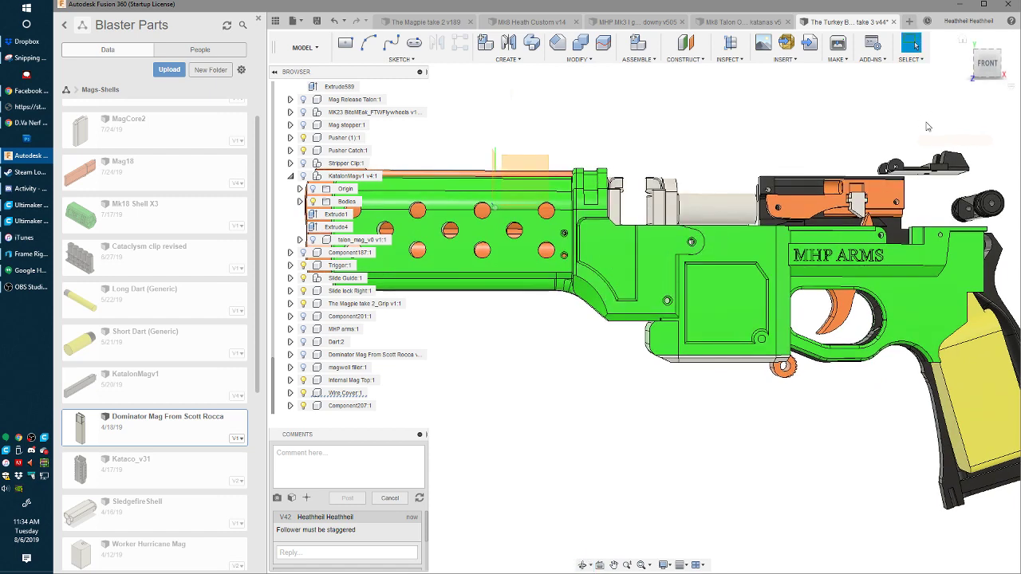
{"action": "left_click", "coordinate": [981, 70]}
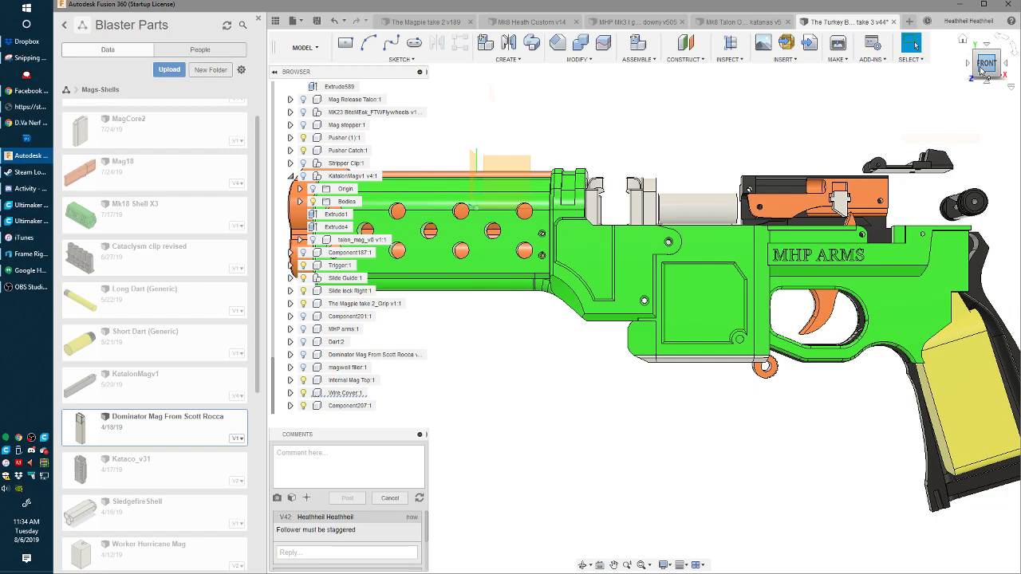
{"action": "left_click", "coordinate": [997, 86]}
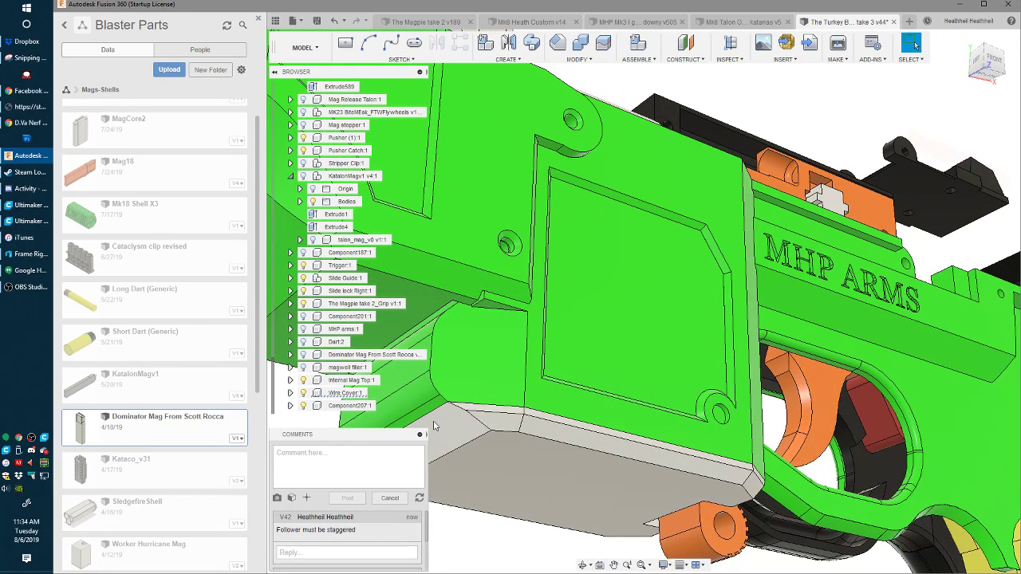
{"action": "left_click", "coordinate": [439, 424]}
{"action": "middle_click_drag", "start_coordinate": [493, 398], "coordinate": [577, 375]}
{"action": "key", "text": "Escape"}
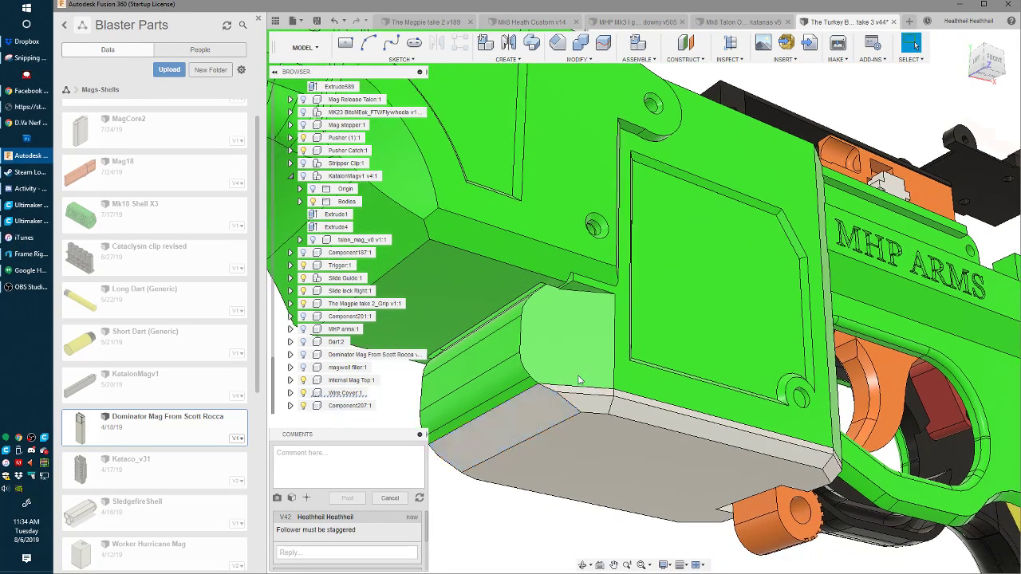
{"action": "middle_click_drag", "start_coordinate": [532, 419], "coordinate": [503, 439], "text": "shift"}
{"action": "scroll", "coordinate": [503, 438], "scroll_direction": "down", "scroll_amount": 10}
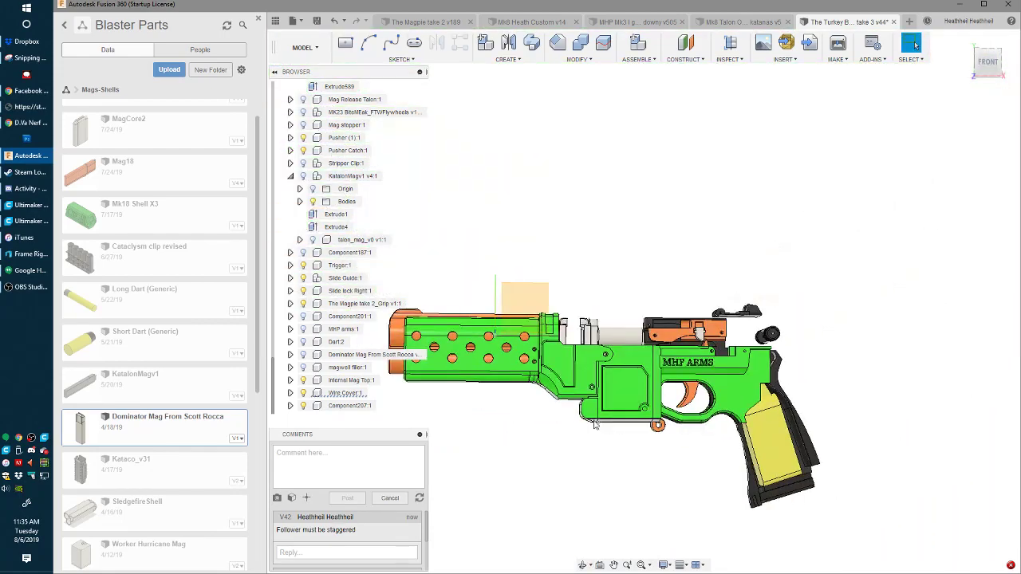
{"action": "scroll", "coordinate": [541, 428], "scroll_direction": "up", "scroll_amount": 10}
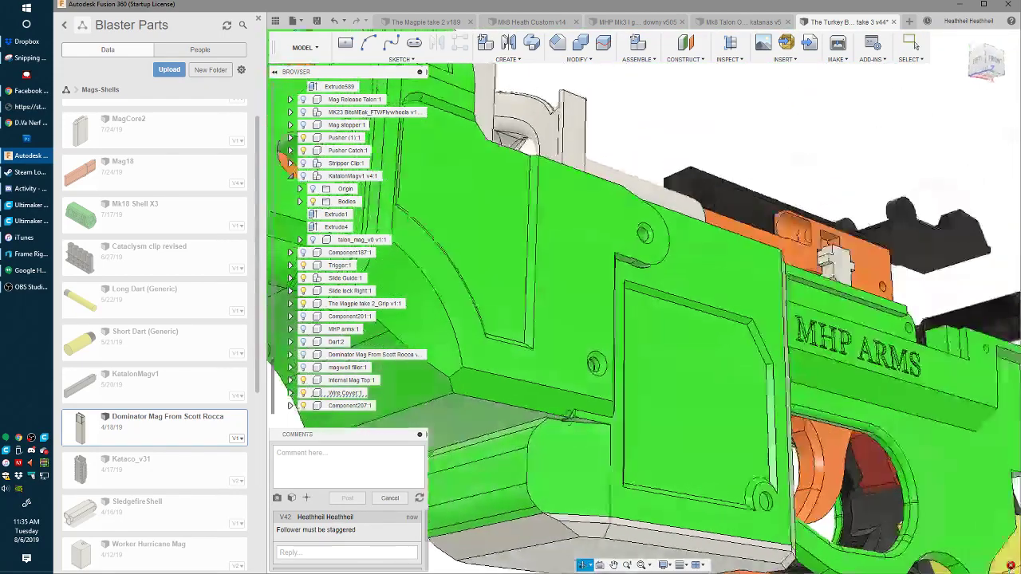
{"action": "scroll", "coordinate": [541, 428], "scroll_direction": "down", "scroll_amount": 3}
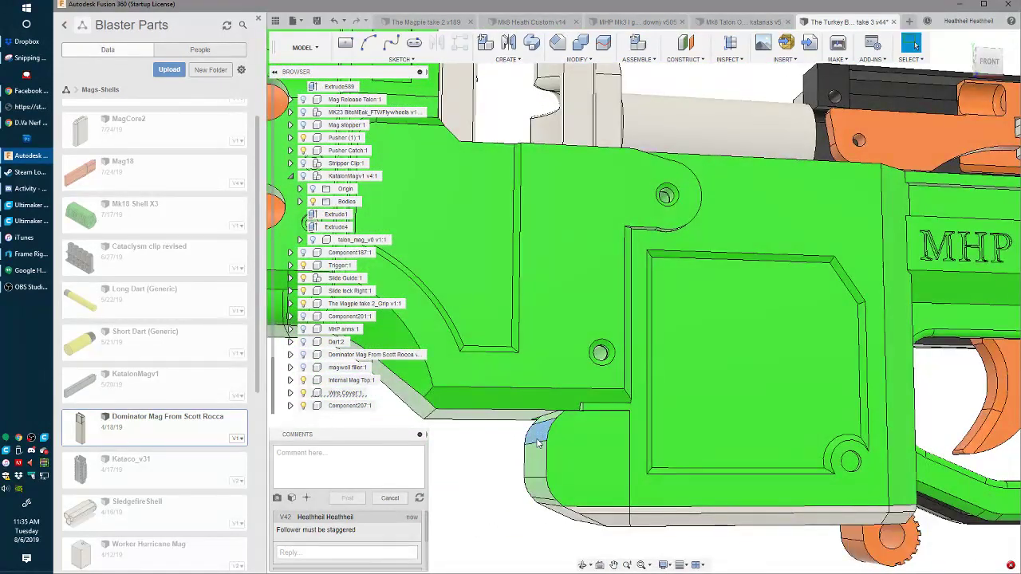
{"action": "scroll", "coordinate": [557, 451], "scroll_direction": "up", "scroll_amount": 2}
{"action": "scroll", "coordinate": [556, 451], "scroll_direction": "down", "scroll_amount": 5}
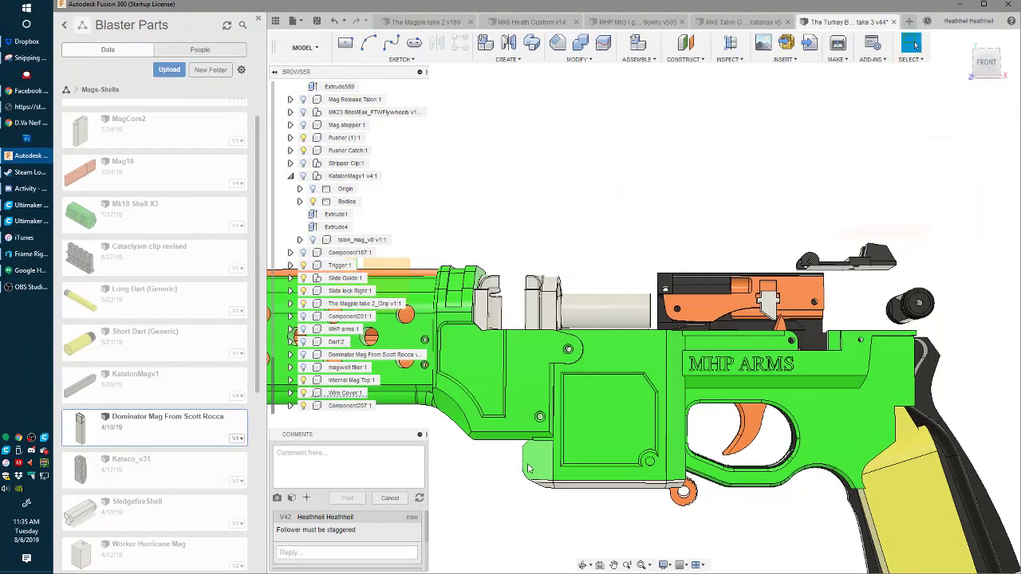
- Save the blaster design with the finished base plate as a new version
{"action": "left_click", "coordinate": [556, 485]}
{"action": "scroll", "coordinate": [557, 489], "scroll_direction": "down", "scroll_amount": 2}
{"action": "scroll", "coordinate": [556, 489], "scroll_direction": "down", "scroll_amount": 1}
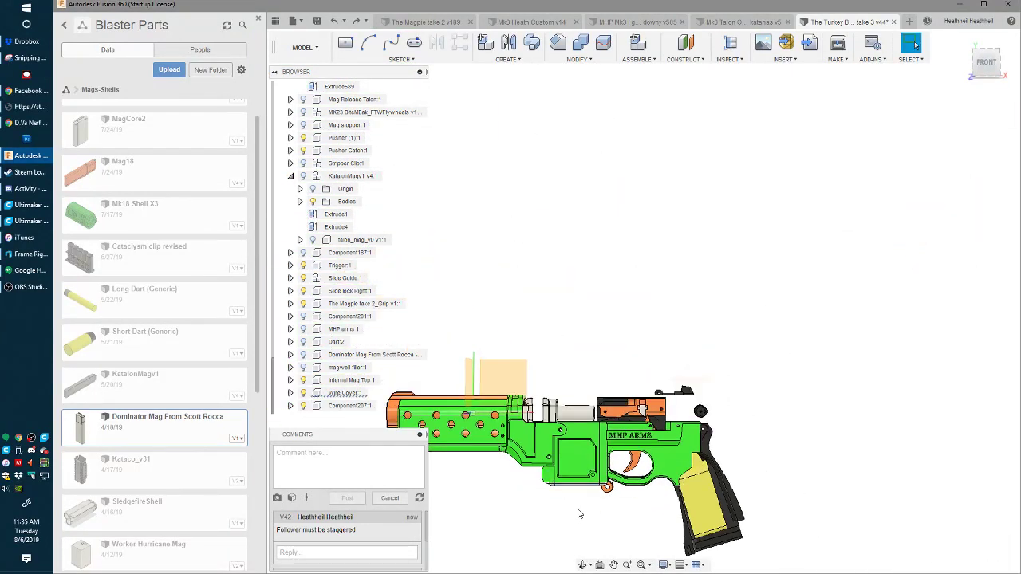
{"action": "scroll", "coordinate": [579, 514], "scroll_direction": "up", "scroll_amount": 4}
{"action": "key", "text": "ctrl+s"}
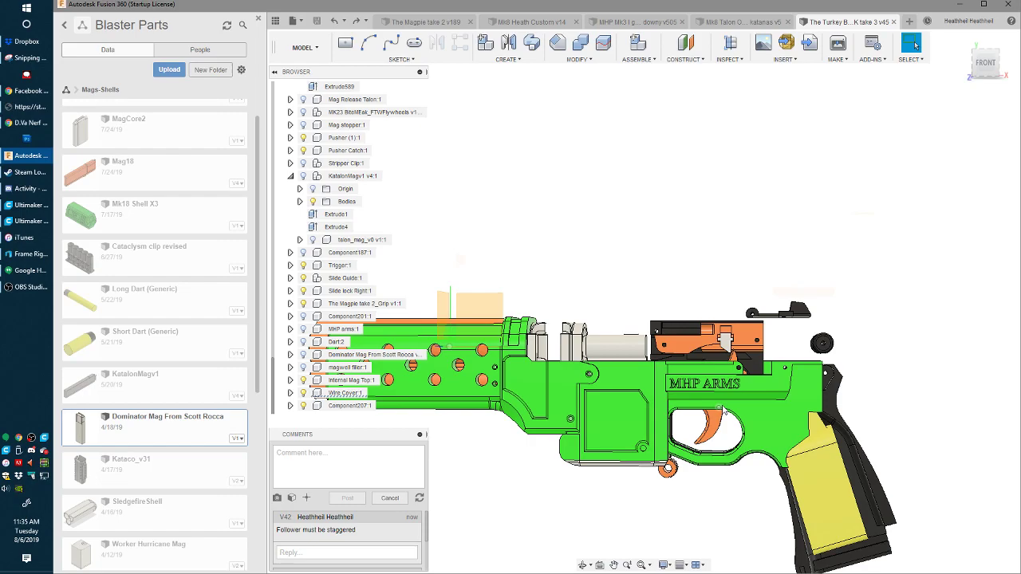
- Examine the rear top mechanism and the overall profile of the blaster from both sides
{"action": "middle_click_drag", "start_coordinate": [722, 409], "coordinate": [702, 316], "text": "shift"}
{"action": "scroll", "coordinate": [701, 314], "scroll_direction": "up", "scroll_amount": 3}
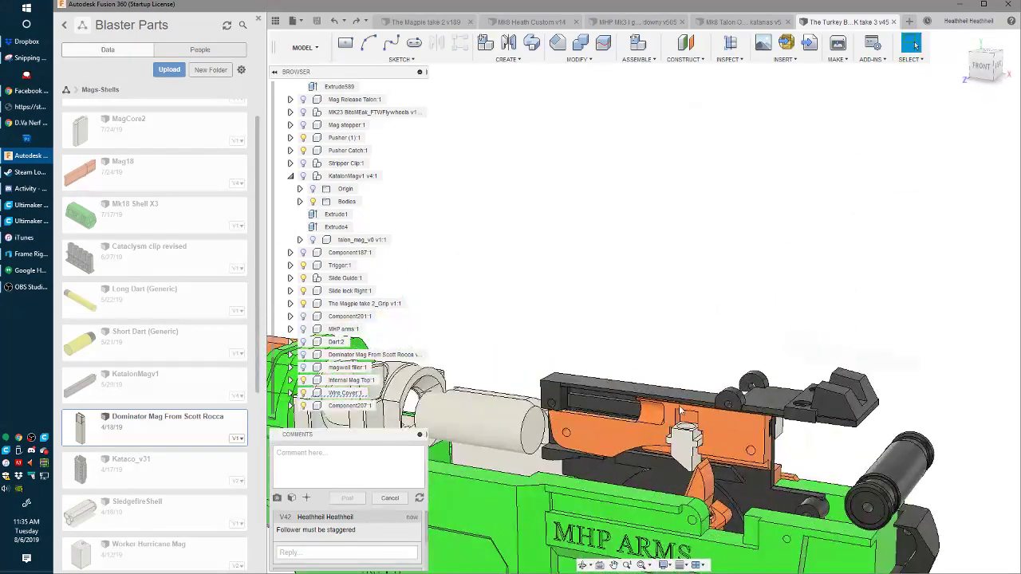
{"action": "scroll", "coordinate": [653, 423], "scroll_direction": "down", "scroll_amount": 4}
{"action": "scroll", "coordinate": [651, 426], "scroll_direction": "down", "scroll_amount": 1}
{"action": "middle_click_drag", "start_coordinate": [650, 425], "coordinate": [710, 383], "text": "shift"}
{"action": "scroll", "coordinate": [512, 363], "scroll_direction": "up", "scroll_amount": 3}
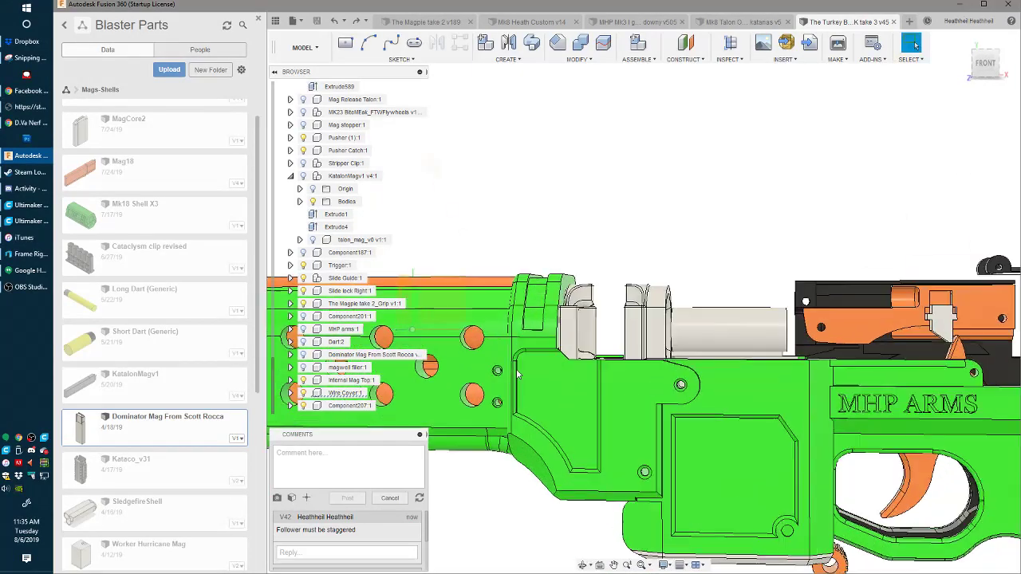
{"action": "scroll", "coordinate": [515, 364], "scroll_direction": "down", "scroll_amount": 2}
{"action": "scroll", "coordinate": [625, 452], "scroll_direction": "down", "scroll_amount": 2}
{"action": "middle_click_drag", "start_coordinate": [624, 452], "coordinate": [553, 381], "text": "shift"}
{"action": "scroll", "coordinate": [553, 381], "scroll_direction": "up", "scroll_amount": 1}
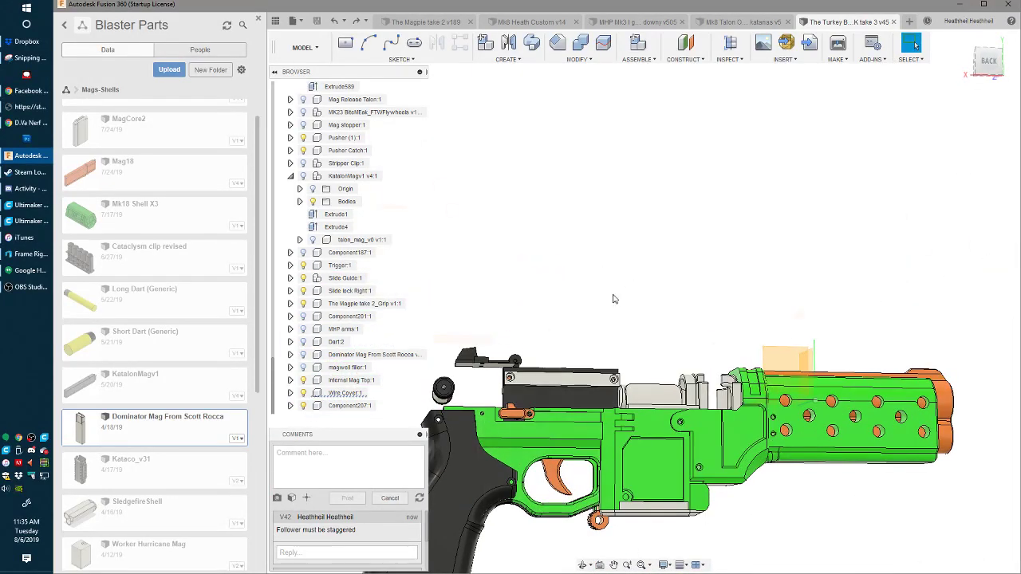
{"action": "scroll", "coordinate": [691, 221], "scroll_direction": "down", "scroll_amount": 3}
{"action": "middle_click_drag", "start_coordinate": [691, 221], "coordinate": [737, 240]}
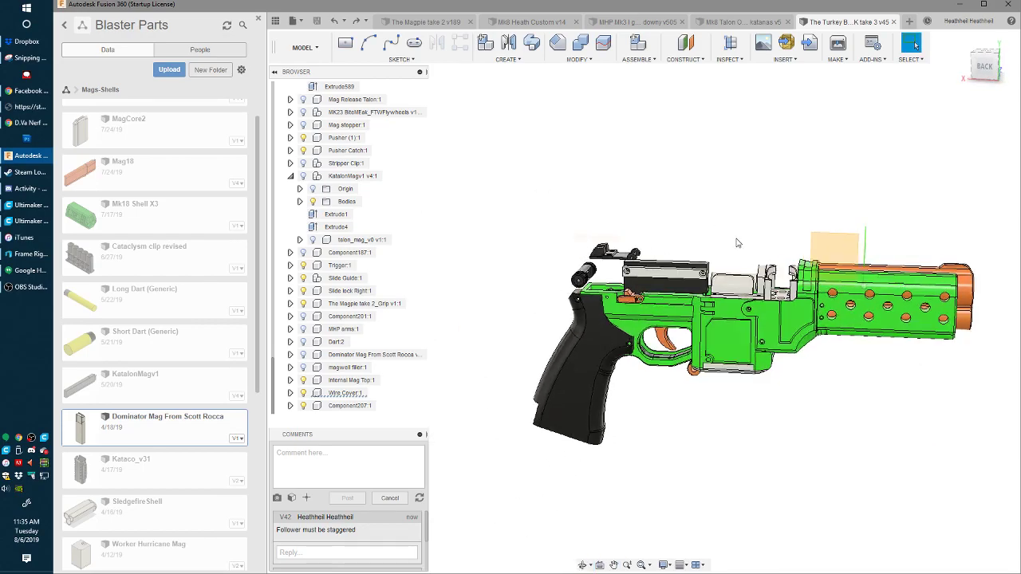
- Inspect the flywheel cage and its rear ring from above and behind
{"action": "scroll", "coordinate": [543, 234], "scroll_direction": "up", "scroll_amount": 5}
{"action": "middle_click_drag", "start_coordinate": [649, 287], "coordinate": [659, 376], "text": "shift"}
{"action": "scroll", "coordinate": [696, 295], "scroll_direction": "down", "scroll_amount": 3}
{"action": "scroll", "coordinate": [698, 291], "scroll_direction": "up", "scroll_amount": 3}
{"action": "scroll", "coordinate": [698, 291], "scroll_direction": "down", "scroll_amount": 4}
{"action": "scroll", "coordinate": [630, 363], "scroll_direction": "up", "scroll_amount": 5}
{"action": "scroll", "coordinate": [650, 344], "scroll_direction": "down", "scroll_amount": 4}
{"action": "scroll", "coordinate": [646, 323], "scroll_direction": "up", "scroll_amount": 6}
{"action": "left_click", "coordinate": [658, 315]}
{"action": "key", "text": "e"}
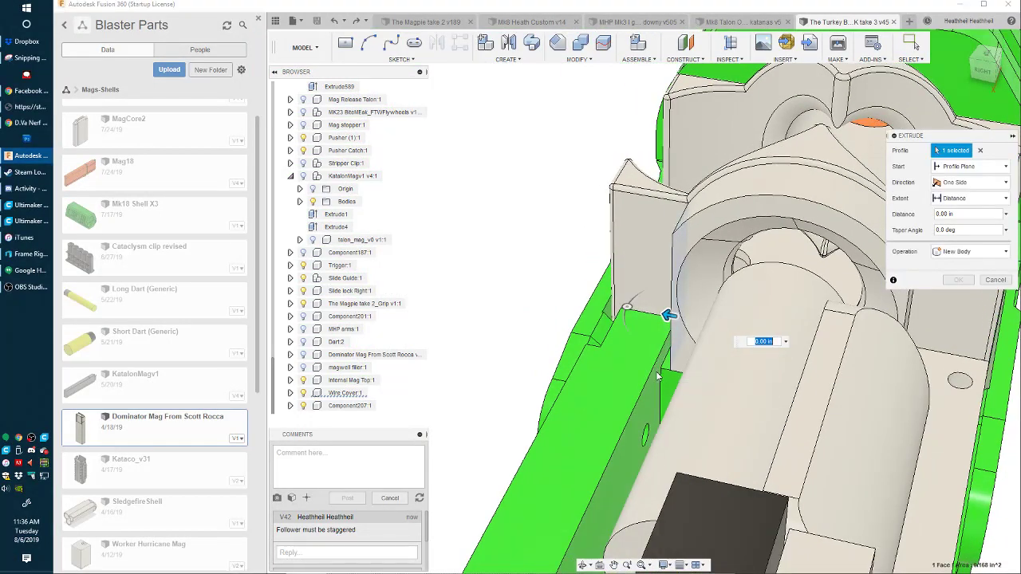
{"action": "key", "text": "Escape"}
{"action": "middle_click_drag", "start_coordinate": [869, 442], "coordinate": [723, 319], "text": "shift"}
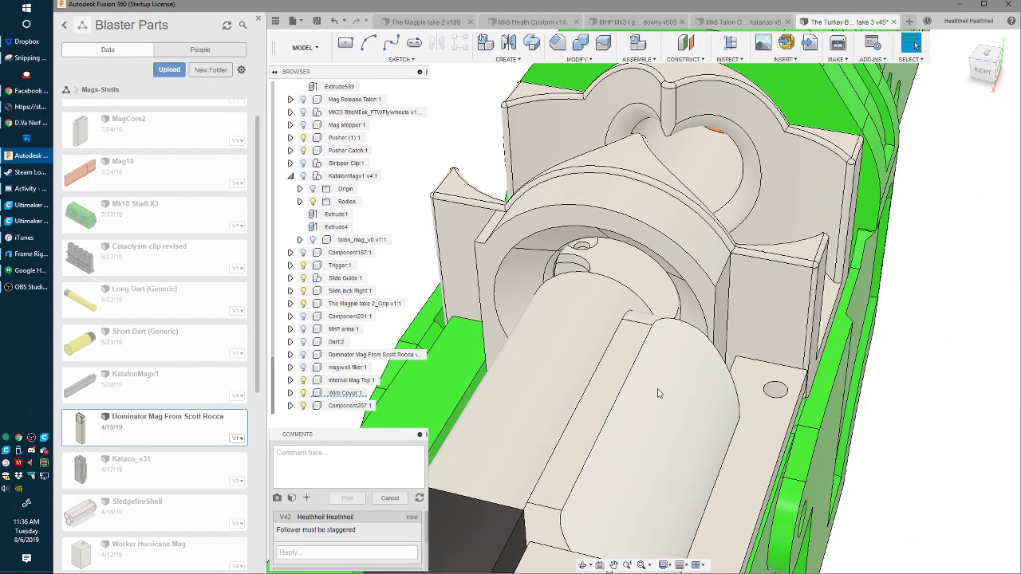
{"action": "left_click", "coordinate": [722, 319]}
{"action": "key", "text": "e"}
{"action": "middle_click_drag", "start_coordinate": [704, 391], "coordinate": [631, 387], "text": "shift"}
{"action": "key", "text": "Escape"}
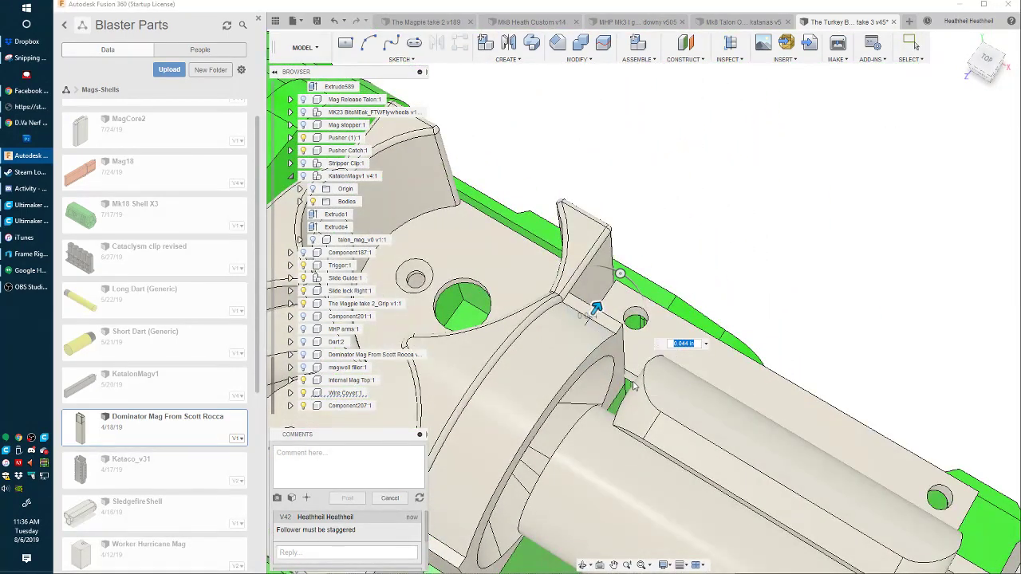
- Inspect the gap between the flywheel cage's rear ring and the dart channel parts from several angles
{"action": "scroll", "coordinate": [634, 379], "scroll_direction": "up", "scroll_amount": 5}
{"action": "left_click", "coordinate": [628, 397]}
{"action": "scroll", "coordinate": [628, 397], "scroll_direction": "down", "scroll_amount": 5}
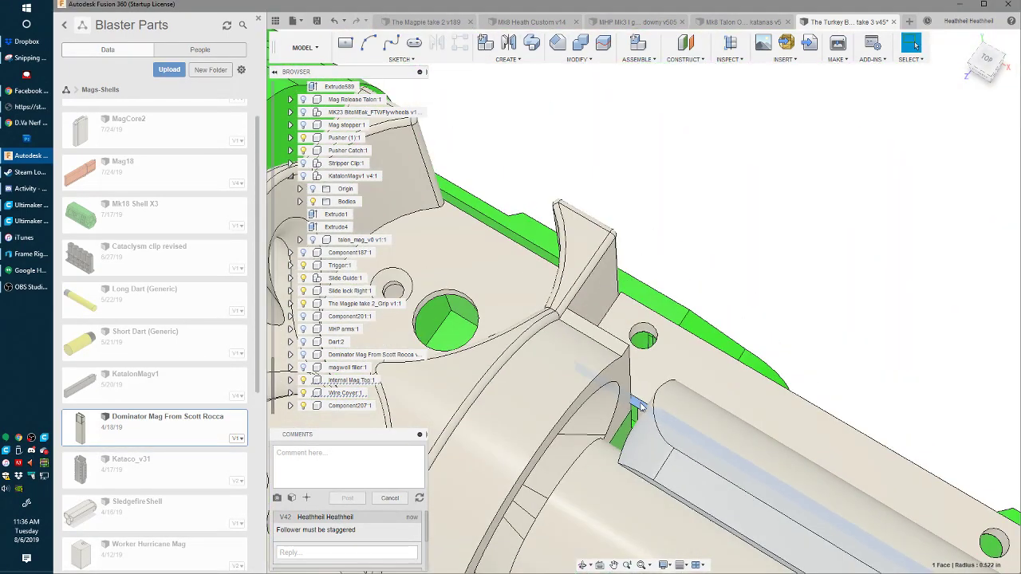
{"action": "middle_click_drag", "start_coordinate": [628, 398], "coordinate": [720, 376], "text": "shift"}
{"action": "scroll", "coordinate": [572, 366], "scroll_direction": "down", "scroll_amount": 2}
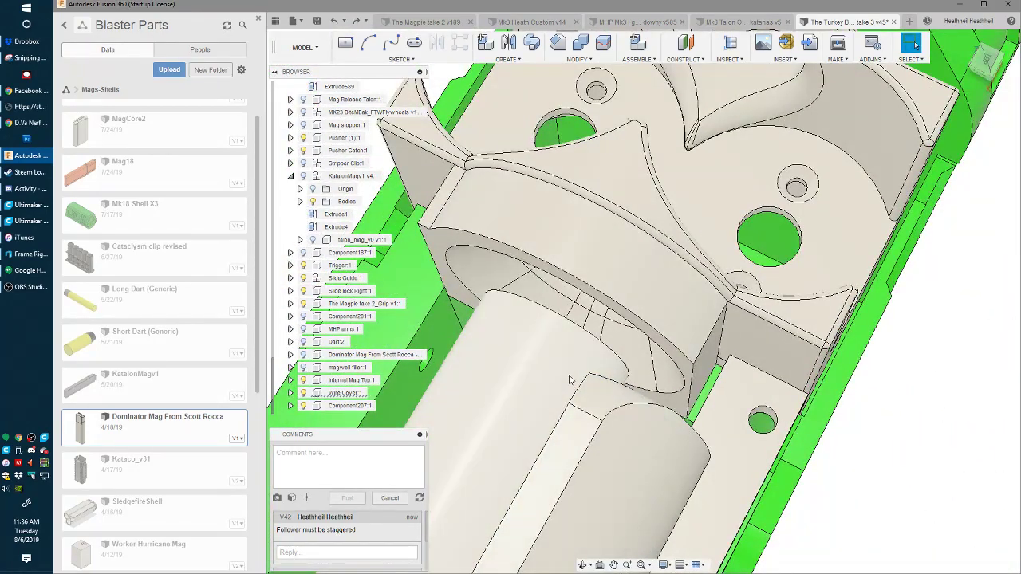
{"action": "middle_click_drag", "start_coordinate": [550, 335], "coordinate": [563, 317], "text": "shift"}
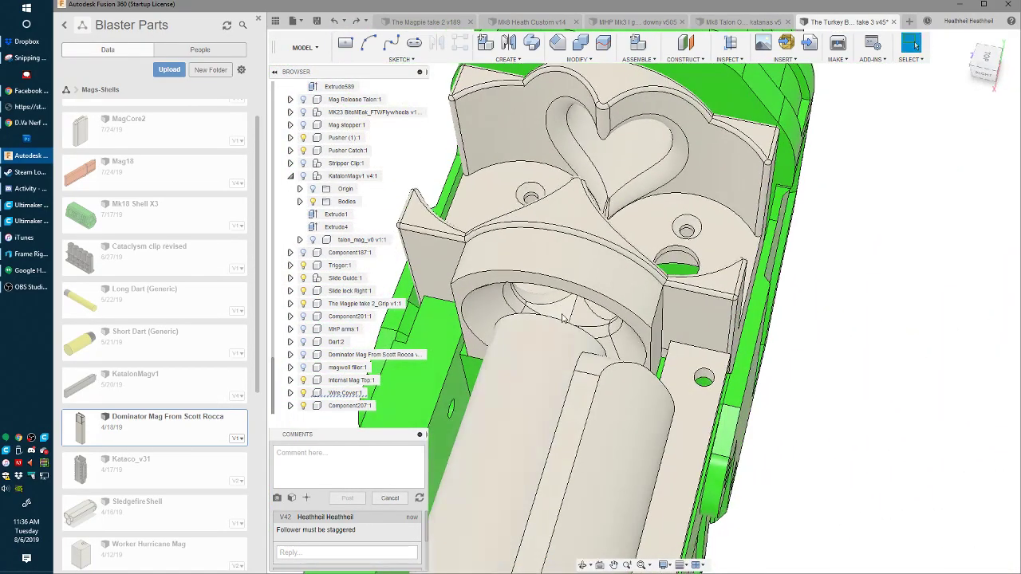
{"action": "scroll", "coordinate": [563, 317], "scroll_direction": "down", "scroll_amount": 3}
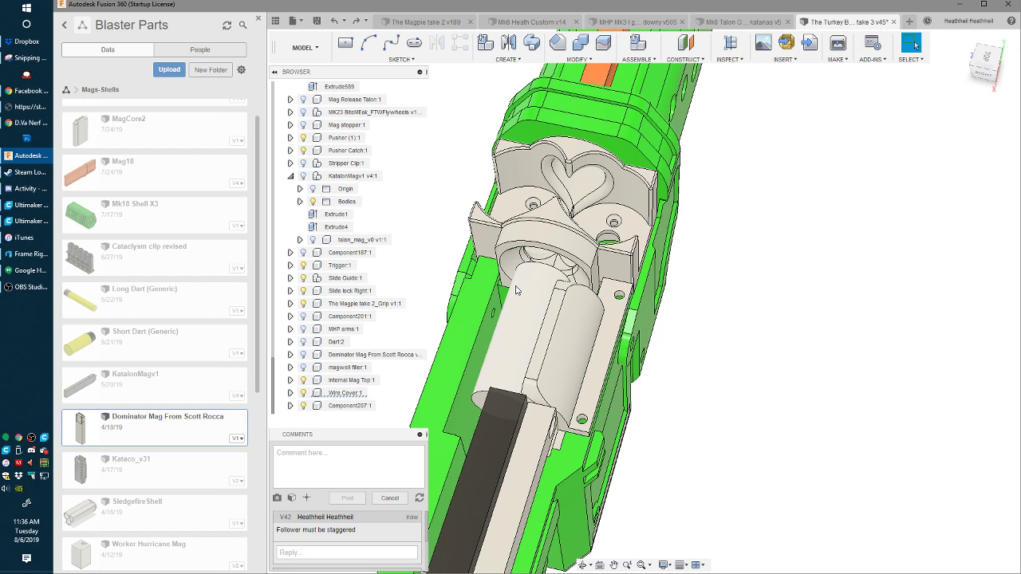
{"action": "middle_click_drag", "start_coordinate": [526, 279], "coordinate": [633, 234], "text": "shift"}
{"action": "scroll", "coordinate": [561, 267], "scroll_direction": "up", "scroll_amount": 3}
{"action": "middle_click_drag", "start_coordinate": [562, 269], "coordinate": [551, 287], "text": "shift"}
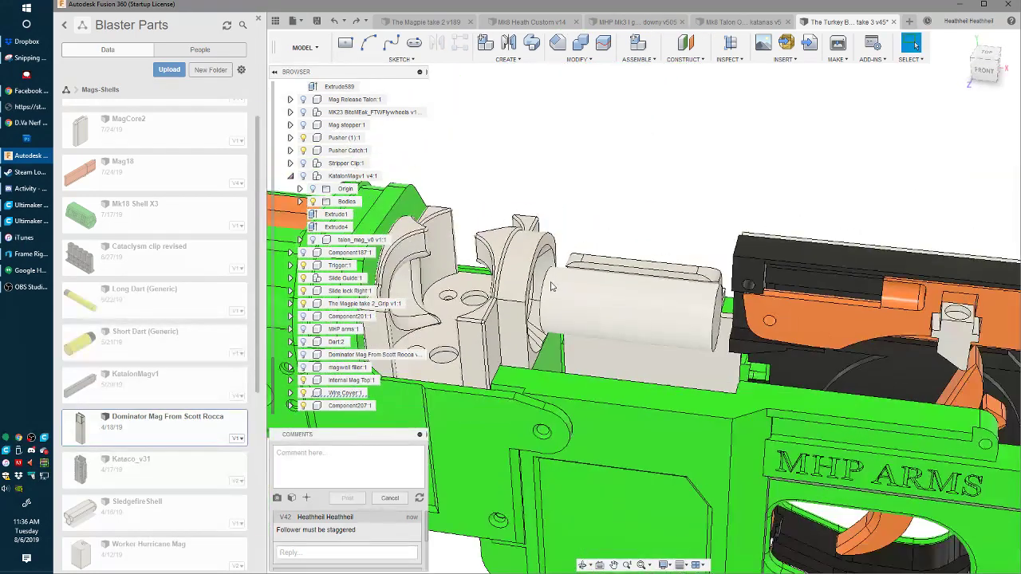
{"action": "scroll", "coordinate": [548, 295], "scroll_direction": "down", "scroll_amount": 2}
{"action": "scroll", "coordinate": [548, 295], "scroll_direction": "down", "scroll_amount": 1}
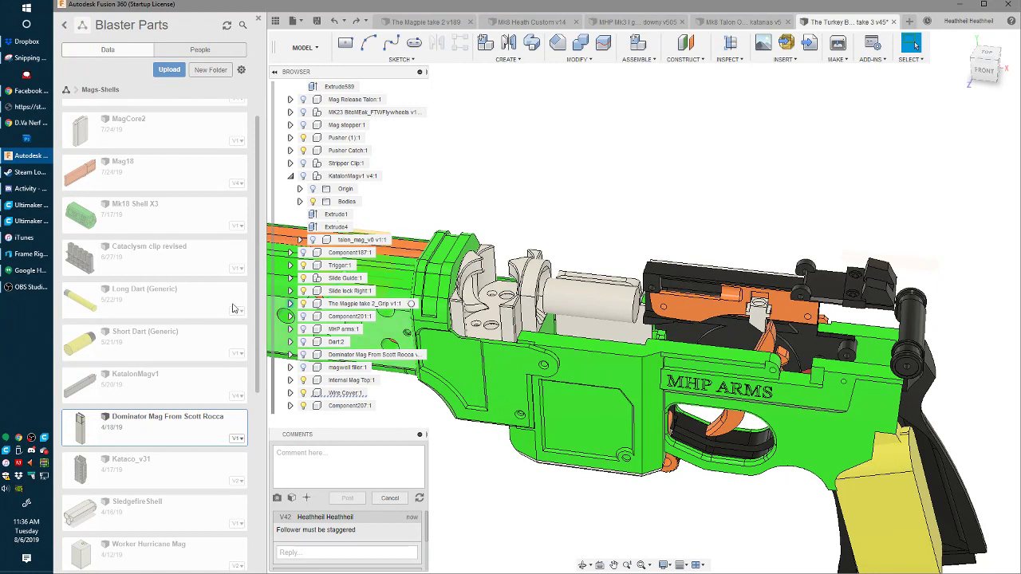
{"action": "mouse_move", "coordinate": [47, 94]}
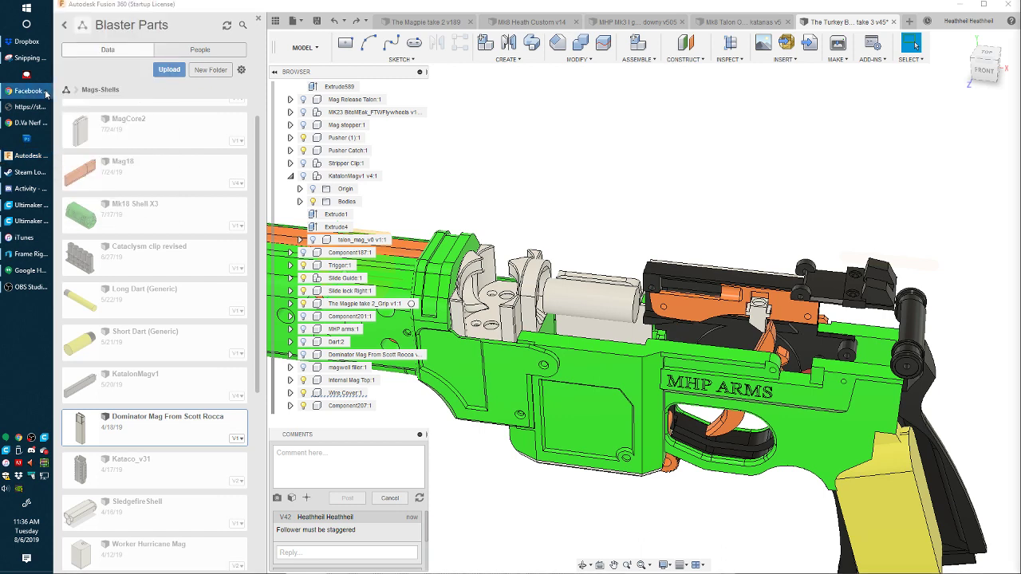
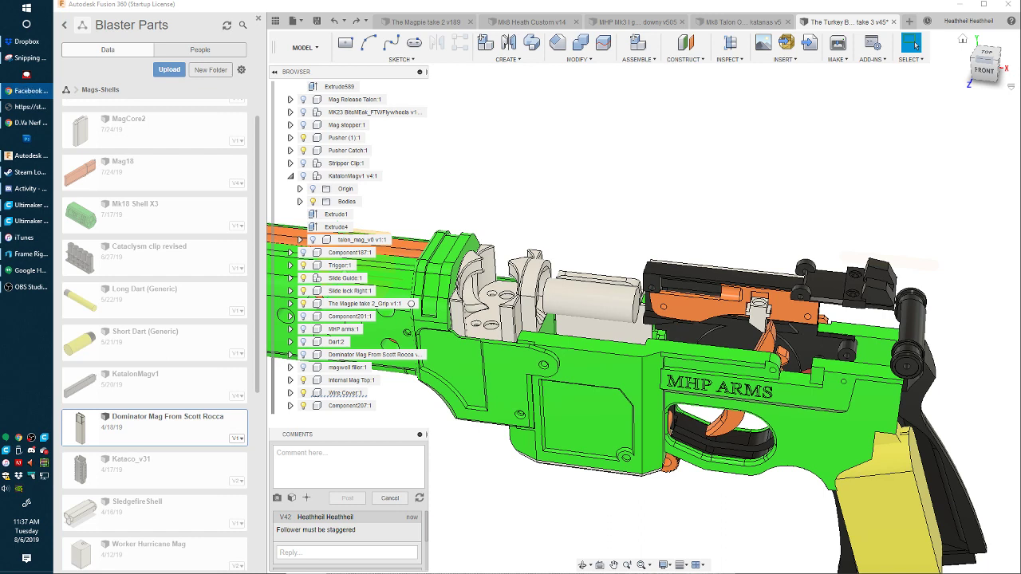
{"action": "key", "text": "alt+Tab"}
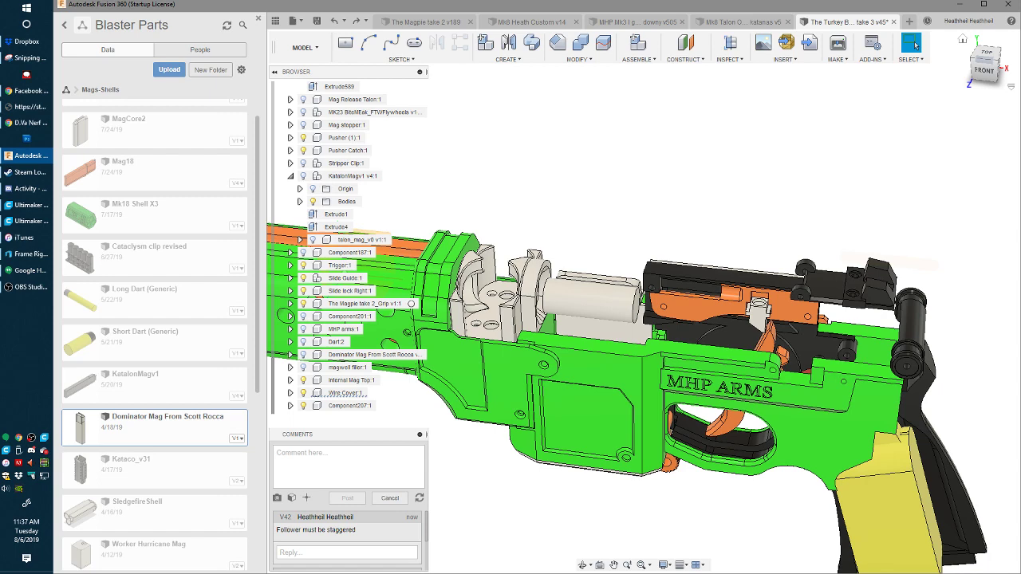
{"action": "key", "text": "alt+Tab"}
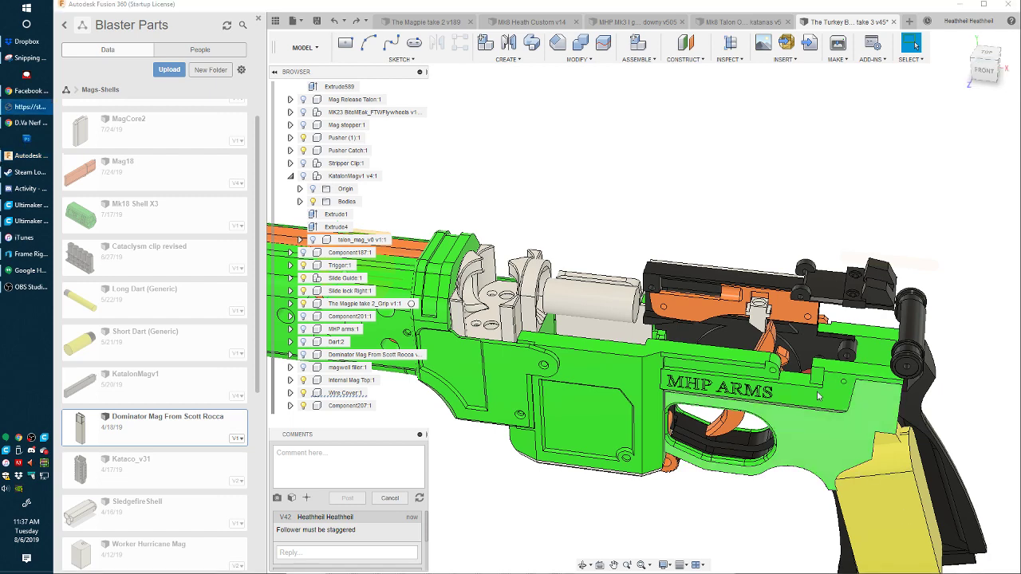
{"action": "scroll", "coordinate": [786, 316], "scroll_direction": "down", "scroll_amount": 3}
{"action": "scroll", "coordinate": [786, 319], "scroll_direction": "up", "scroll_amount": 5}
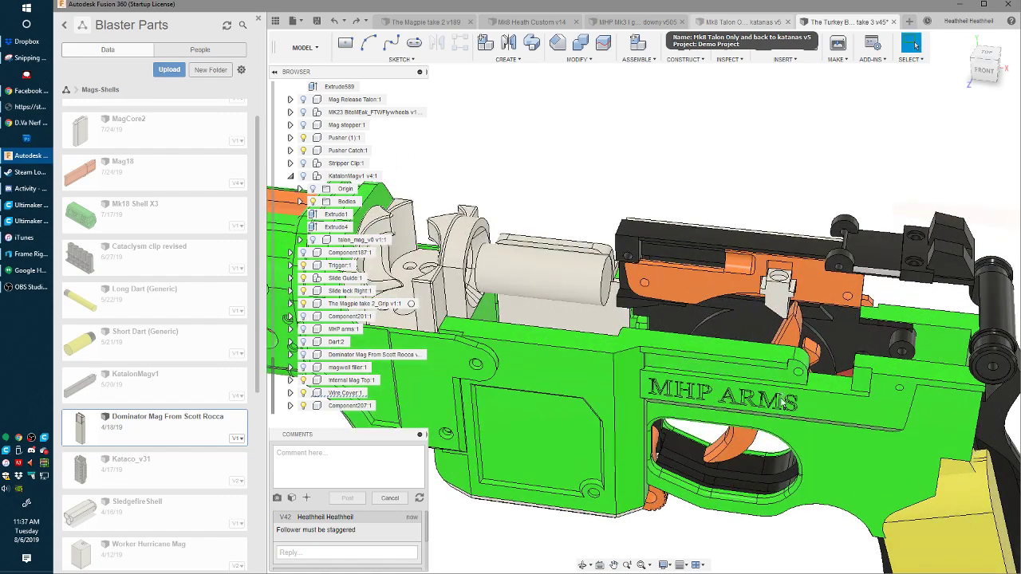
- Examine the blaster's full side profile and the open area between the flywheel cage and the rear top mechanism
{"action": "middle_click_drag", "start_coordinate": [786, 323], "coordinate": [743, 348], "text": "shift"}
{"action": "scroll", "coordinate": [702, 354], "scroll_direction": "up", "scroll_amount": 3}
{"action": "scroll", "coordinate": [693, 357], "scroll_direction": "down", "scroll_amount": 4}
{"action": "scroll", "coordinate": [683, 358], "scroll_direction": "up", "scroll_amount": 4}
{"action": "scroll", "coordinate": [768, 364], "scroll_direction": "up", "scroll_amount": 3}
{"action": "scroll", "coordinate": [742, 348], "scroll_direction": "down", "scroll_amount": 3}
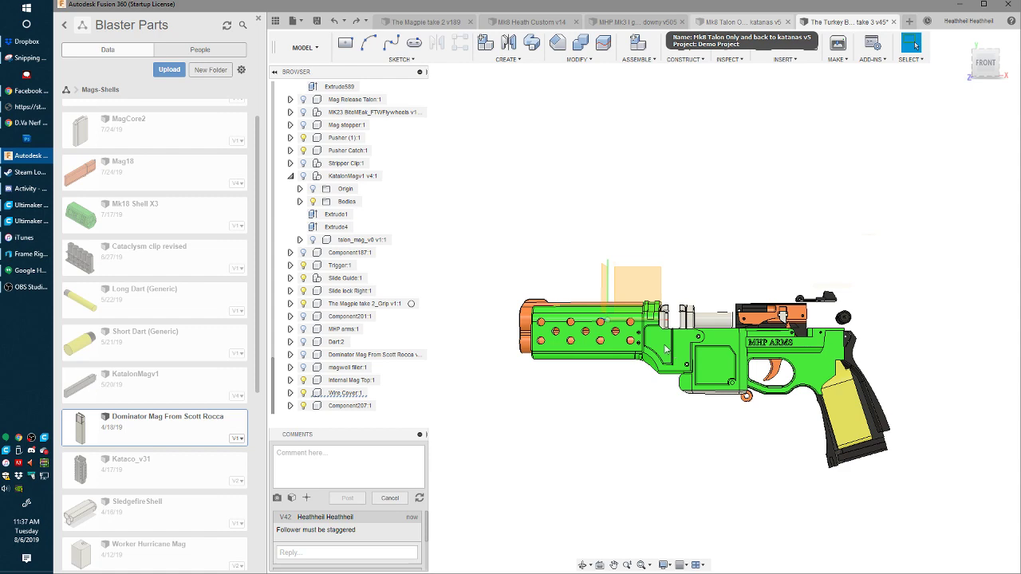
{"action": "scroll", "coordinate": [698, 348], "scroll_direction": "up", "scroll_amount": 3}
{"action": "middle_click_drag", "start_coordinate": [701, 347], "coordinate": [652, 266]}
{"action": "scroll", "coordinate": [652, 266], "scroll_direction": "down", "scroll_amount": 3}
{"action": "scroll", "coordinate": [652, 266], "scroll_direction": "up", "scroll_amount": 3}
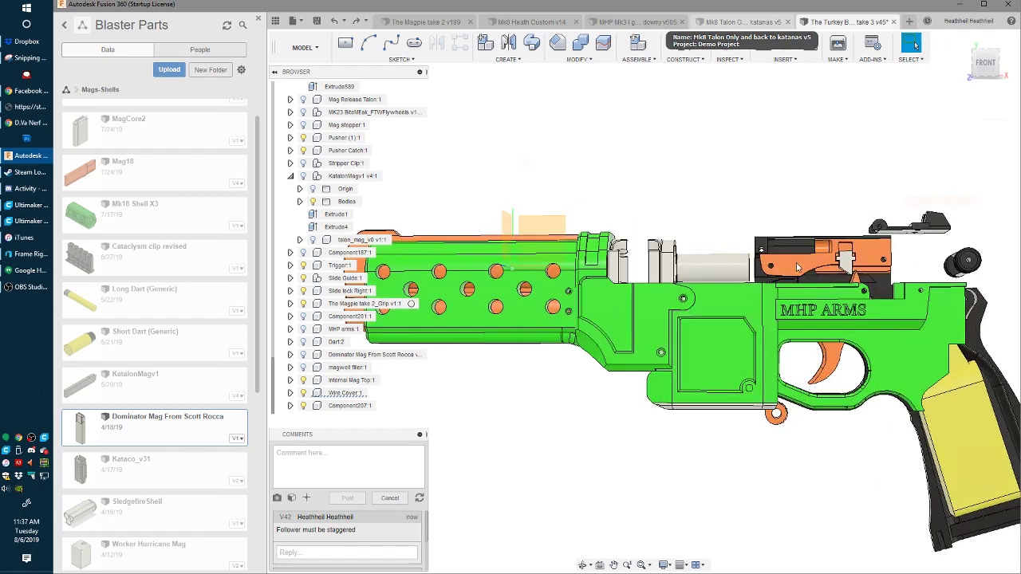
{"action": "scroll", "coordinate": [712, 278], "scroll_direction": "up", "scroll_amount": 2}
{"action": "scroll", "coordinate": [770, 285], "scroll_direction": "down", "scroll_amount": 5}
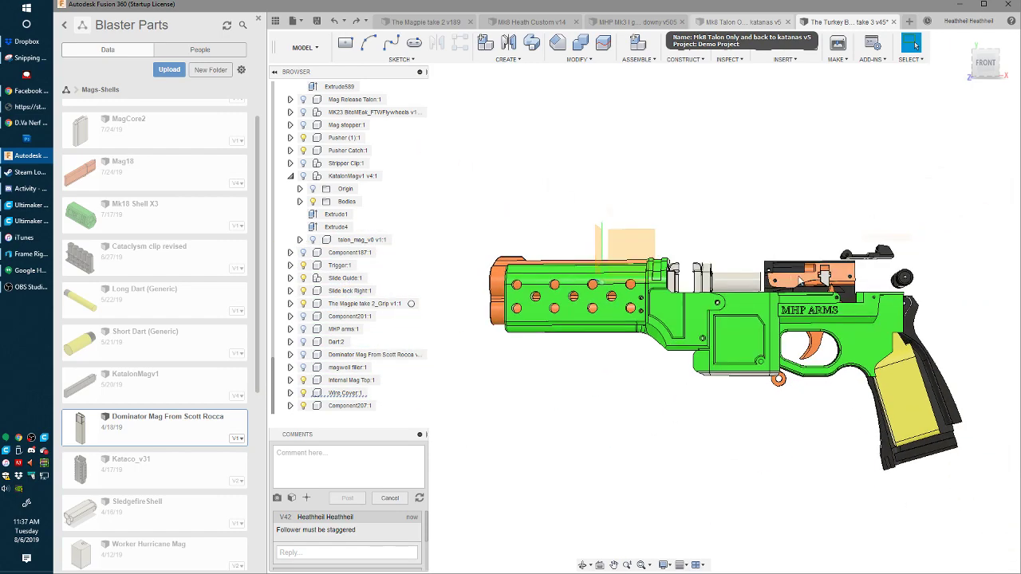
- Inspect the rear top mechanism and dart channel from the opposite side and from the lettered side
{"action": "middle_click_drag", "start_coordinate": [770, 285], "coordinate": [504, 303], "text": "shift"}
{"action": "scroll", "coordinate": [709, 299], "scroll_direction": "up", "scroll_amount": 2}
{"action": "scroll", "coordinate": [654, 276], "scroll_direction": "up", "scroll_amount": 2}
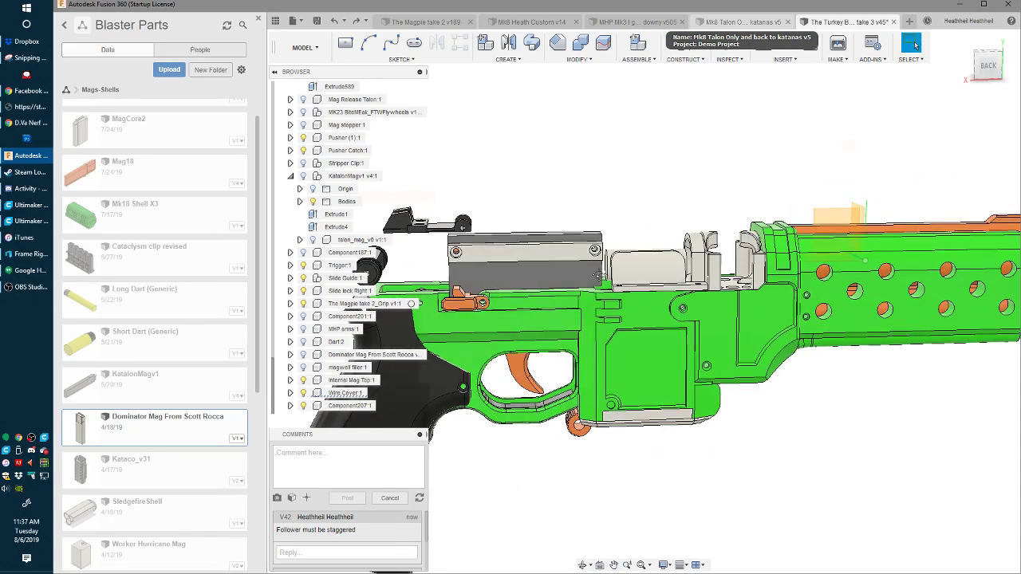
{"action": "middle_click_drag", "start_coordinate": [653, 276], "coordinate": [434, 281], "text": "shift"}
{"action": "scroll", "coordinate": [580, 256], "scroll_direction": "up", "scroll_amount": 3}
{"action": "mouse_move", "coordinate": [710, 288]}
{"action": "middle_mouse_down", "text": "shift"}
{"action": "mouse_move", "coordinate": [563, 278]}
{"action": "mouse_move", "coordinate": [734, 291]}
{"action": "mouse_move", "coordinate": [702, 280]}
{"action": "middle_mouse_up", "text": "shift"}
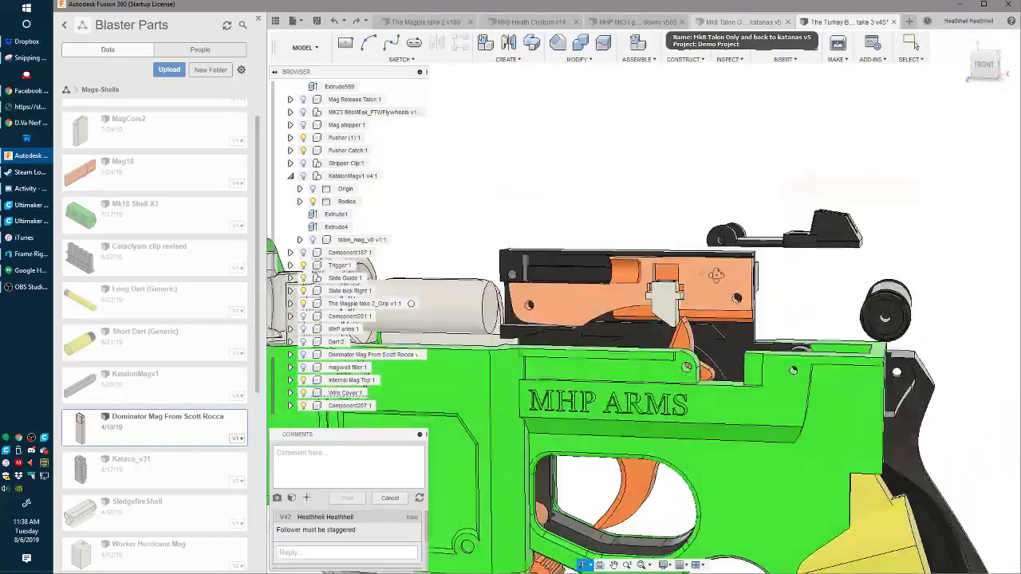
{"action": "scroll", "coordinate": [542, 399], "scroll_direction": "down", "scroll_amount": 1}
{"action": "middle_click_drag", "start_coordinate": [503, 423], "coordinate": [638, 403]}
{"action": "scroll", "coordinate": [638, 403], "scroll_direction": "down", "scroll_amount": 4}
{"action": "scroll", "coordinate": [638, 403], "scroll_direction": "up", "scroll_amount": 2}
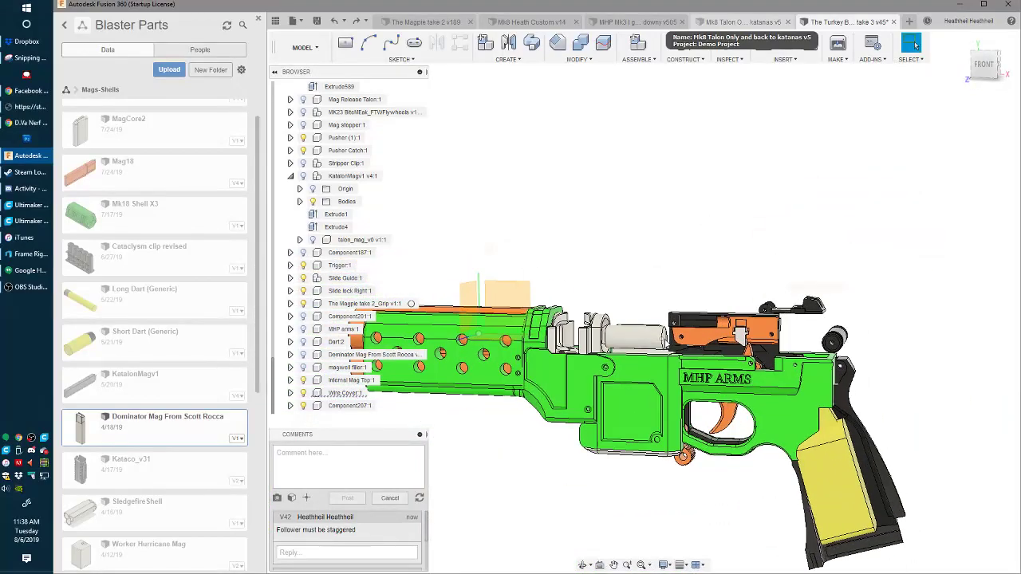
- Save the blaster design as a new version with the description User Saved
{"action": "middle_click_drag", "start_coordinate": [691, 167], "coordinate": [807, 182], "text": "shift"}
{"action": "key", "text": "ctrl+s"}
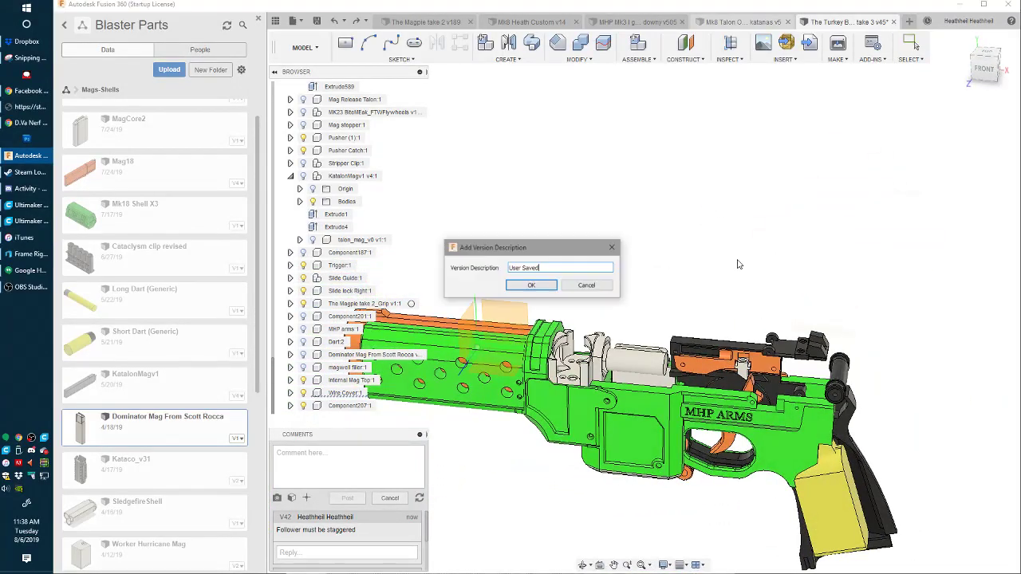
{"action": "key", "text": "Return"}
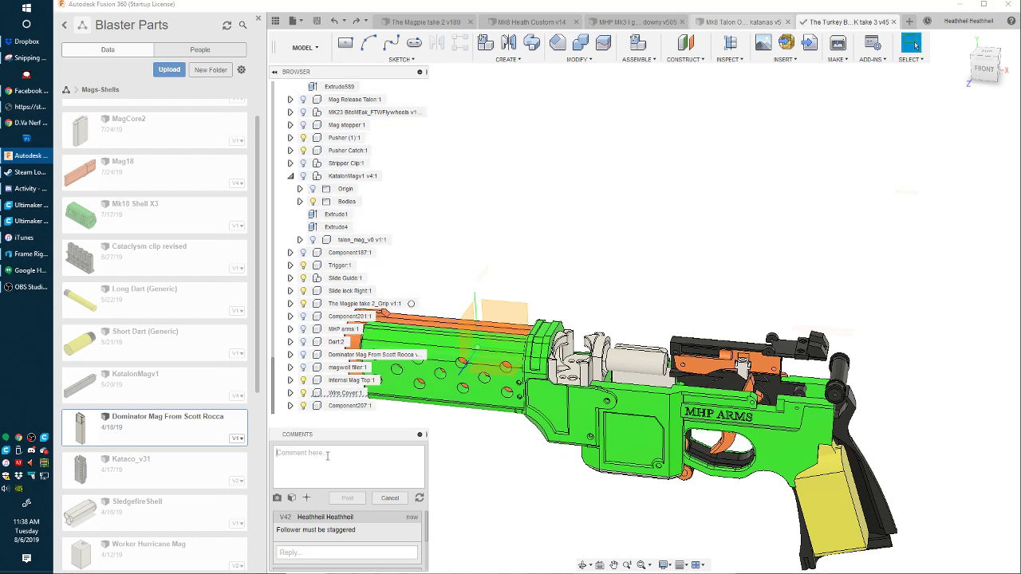
- Post the design comment "Follower and (spring?) for internal mag. Check capacity"
{"action": "type", "text": "Follower"}
{"action": "type", "text": " and spring"}
{"action": "type", "text": "("}
{"action": "type", "text": " for "}
{"action": "type", "text": "intern"}
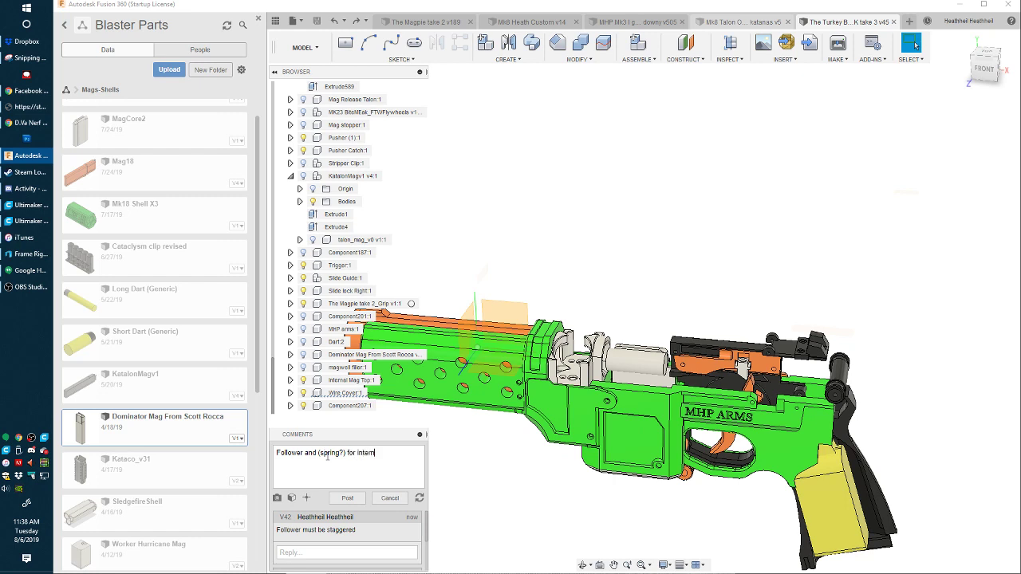
{"action": "type", "text": "al mag. Check capacity"}
{"action": "left_click", "coordinate": [347, 498]}
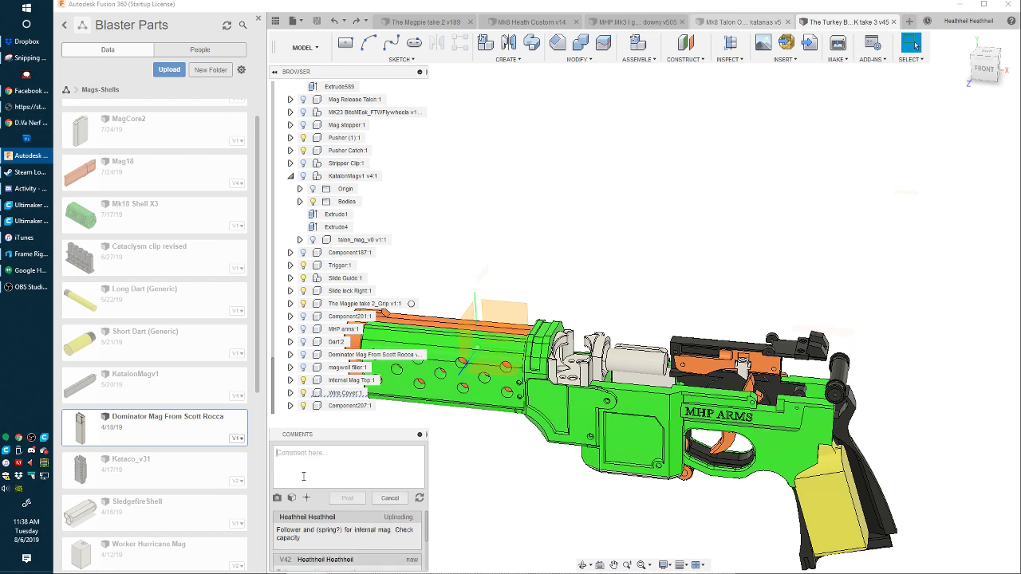
- Post a second design comment reading "Stripper clip works?"
{"action": "type", "text": "Make sure stripper clip still works"}
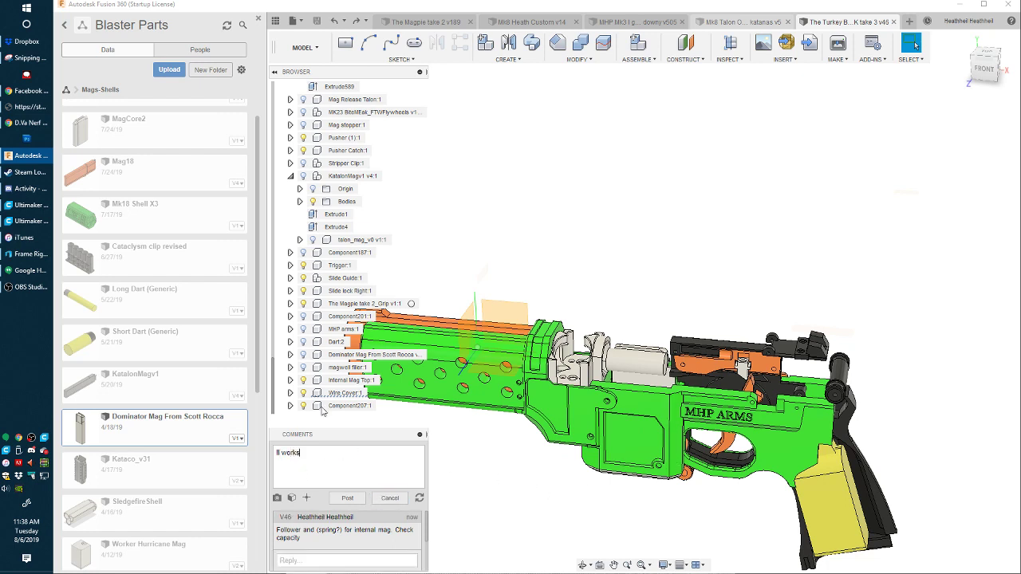
{"action": "key", "text": "ctrl+a"}
{"action": "key", "text": "BackSpace"}
{"action": "type", "text": "Stripper clip works?"}
{"action": "left_click", "coordinate": [347, 497]}
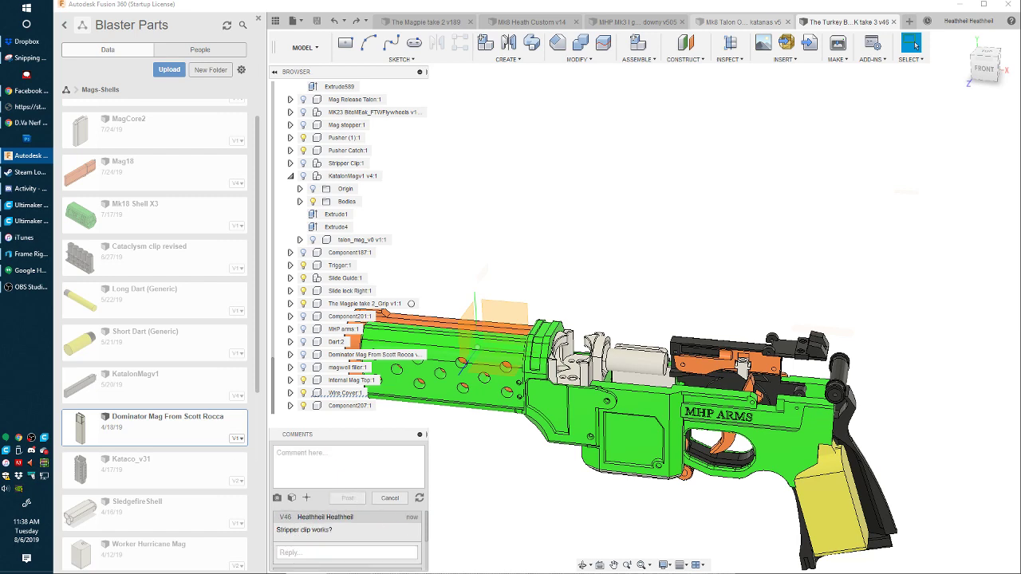
- Examine the blaster's side profile around the magazine housing and its base plate
{"action": "scroll", "coordinate": [674, 351], "scroll_direction": "down", "scroll_amount": 2}
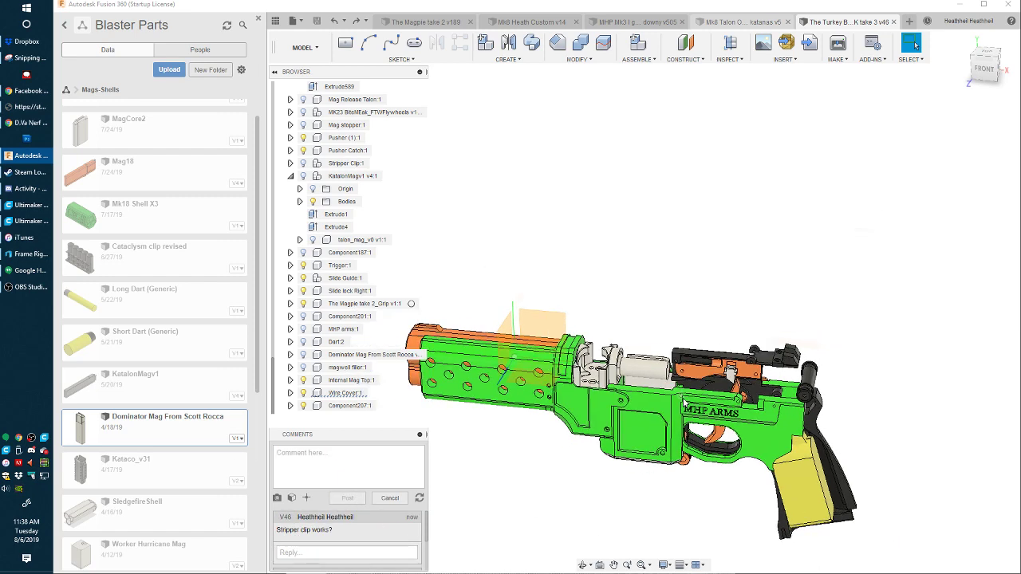
{"action": "middle_click_drag", "start_coordinate": [677, 351], "coordinate": [714, 246]}
{"action": "scroll", "coordinate": [714, 244], "scroll_direction": "down", "scroll_amount": 1}
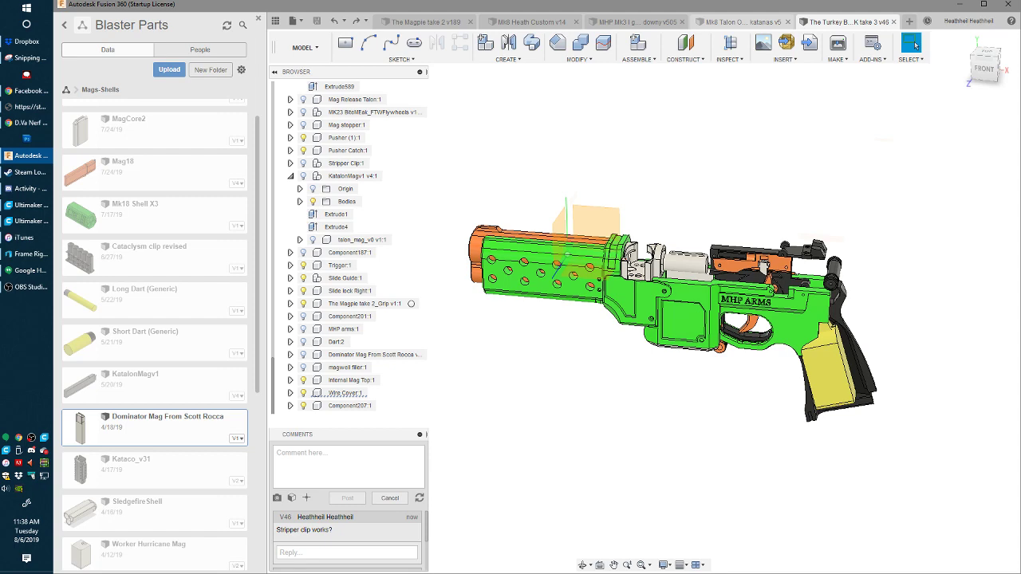
{"action": "scroll", "coordinate": [678, 358], "scroll_direction": "up", "scroll_amount": 2}
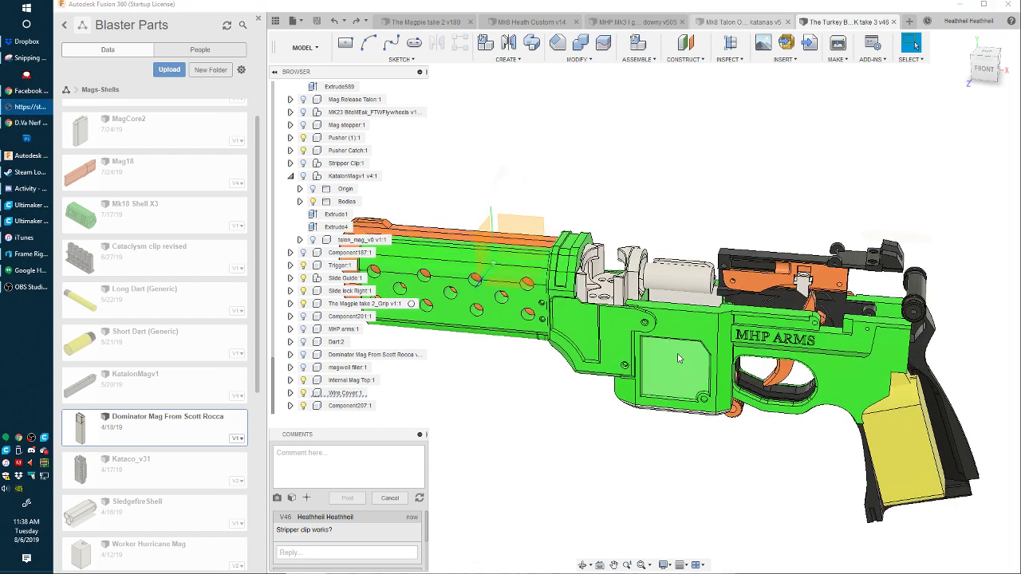
{"action": "scroll", "coordinate": [678, 358], "scroll_direction": "up", "scroll_amount": 3}
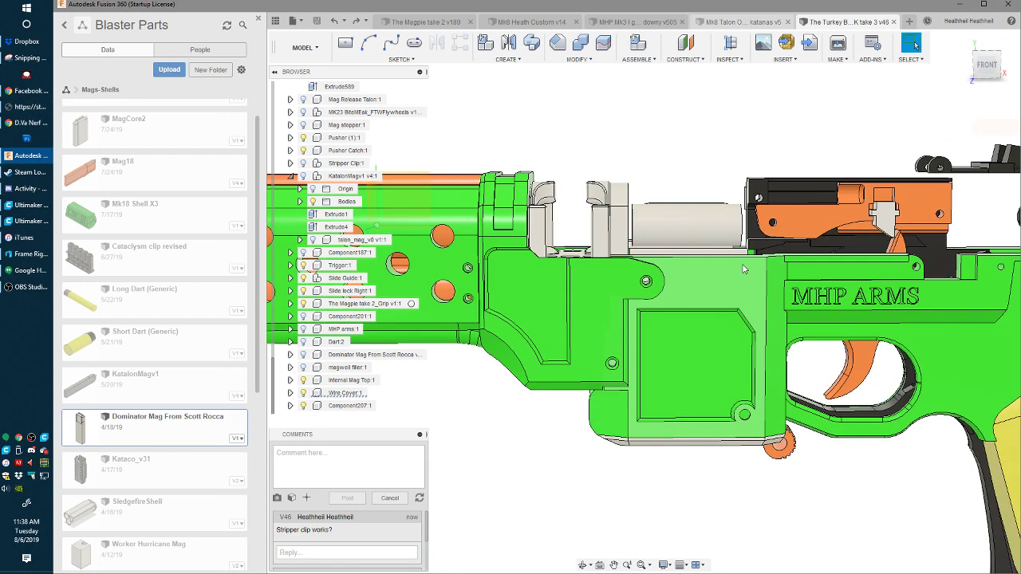
{"action": "scroll", "coordinate": [658, 211], "scroll_direction": "down", "scroll_amount": 2}
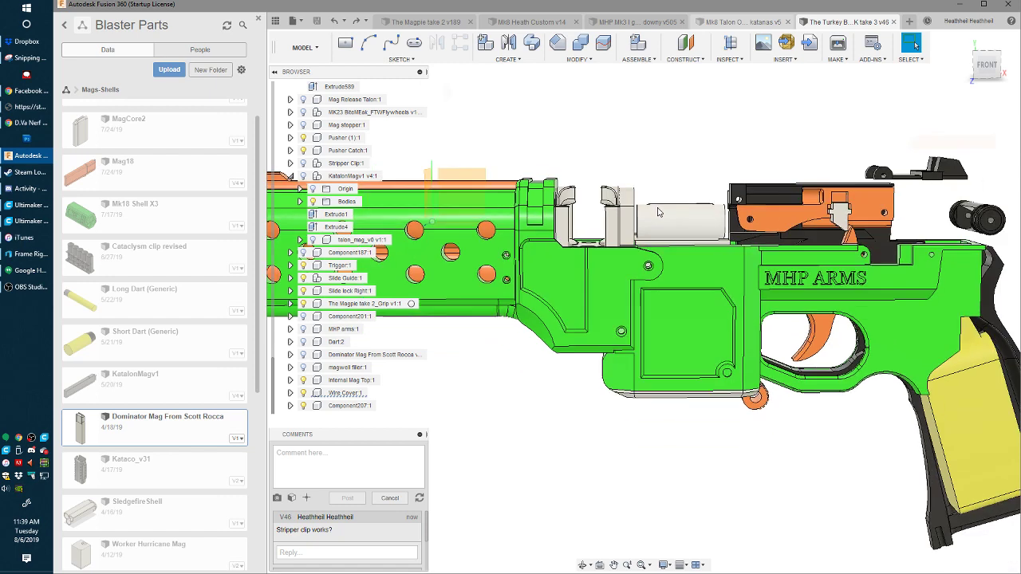
{"action": "scroll", "coordinate": [658, 223], "scroll_direction": "down", "scroll_amount": 1}
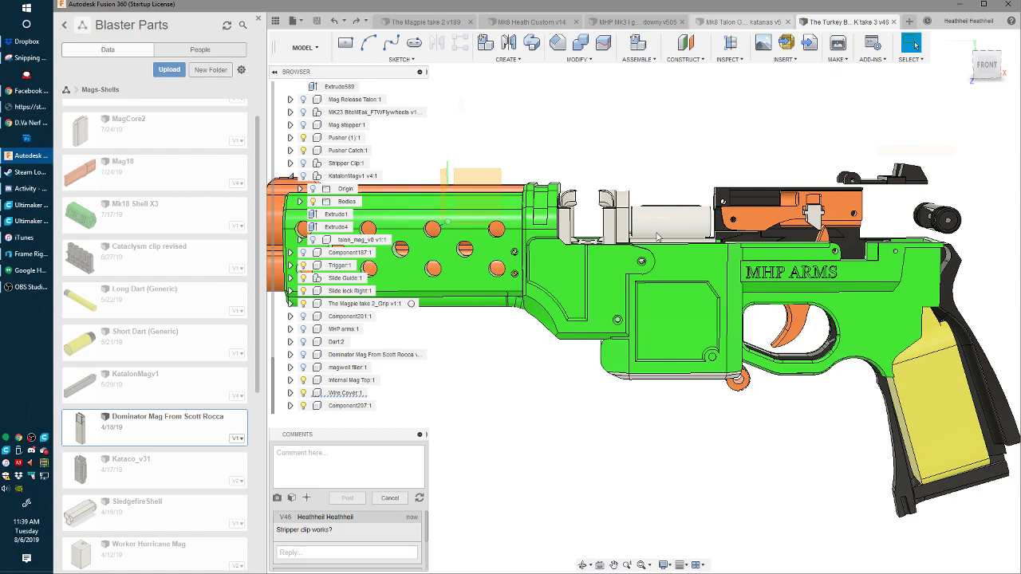
- Try to delete the chamfer faces along the sides and front of the magazine housing's base plate
{"action": "scroll", "coordinate": [604, 367], "scroll_direction": "up", "scroll_amount": 8}
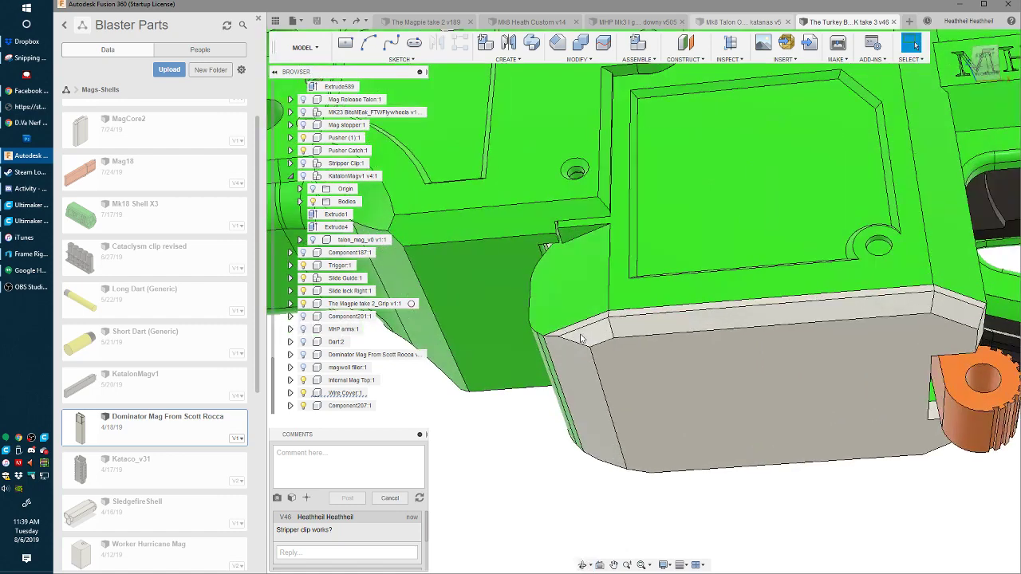
{"action": "left_click", "coordinate": [579, 337]}
{"action": "left_click", "coordinate": [728, 319], "text": "ctrl"}
{"action": "left_click", "coordinate": [957, 308], "text": "ctrl"}
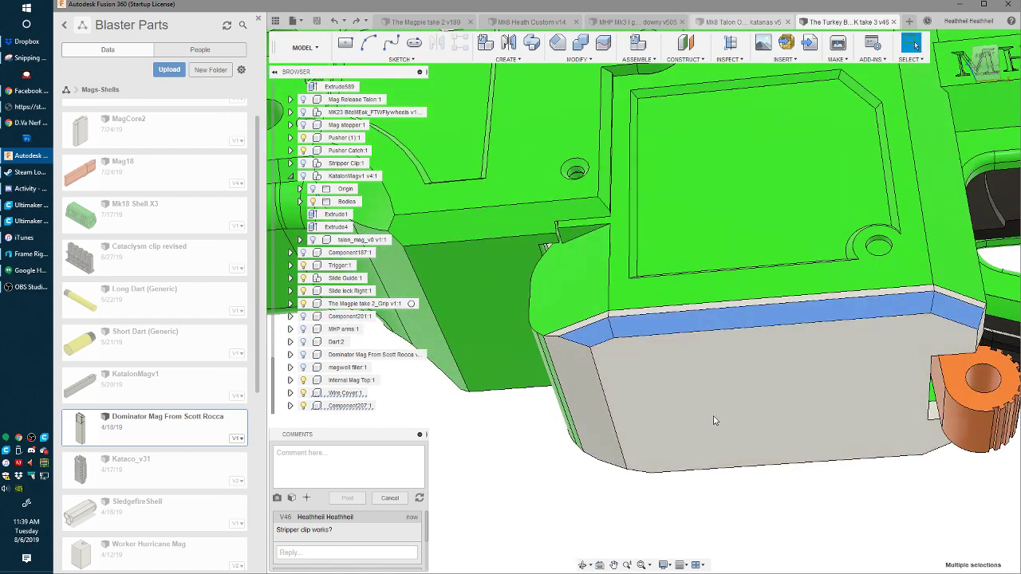
{"action": "middle_click_drag", "start_coordinate": [713, 415], "coordinate": [653, 336], "text": "shift"}
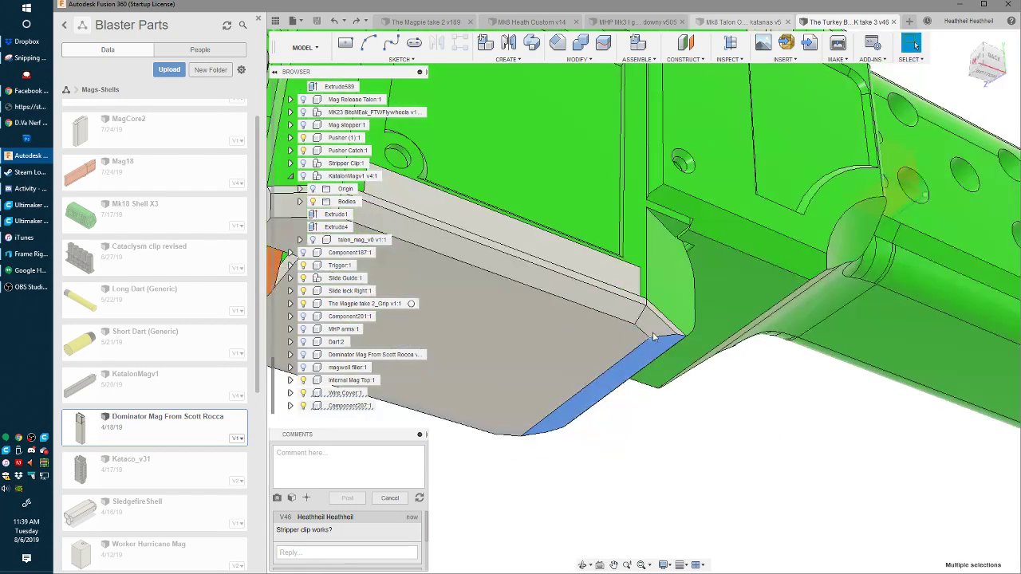
{"action": "left_click", "coordinate": [653, 335], "text": "ctrl"}
{"action": "left_click", "coordinate": [576, 296], "text": "ctrl"}
{"action": "scroll", "coordinate": [870, 349], "scroll_direction": "down", "scroll_amount": 6}
{"action": "scroll", "coordinate": [732, 320], "scroll_direction": "up", "scroll_amount": 4}
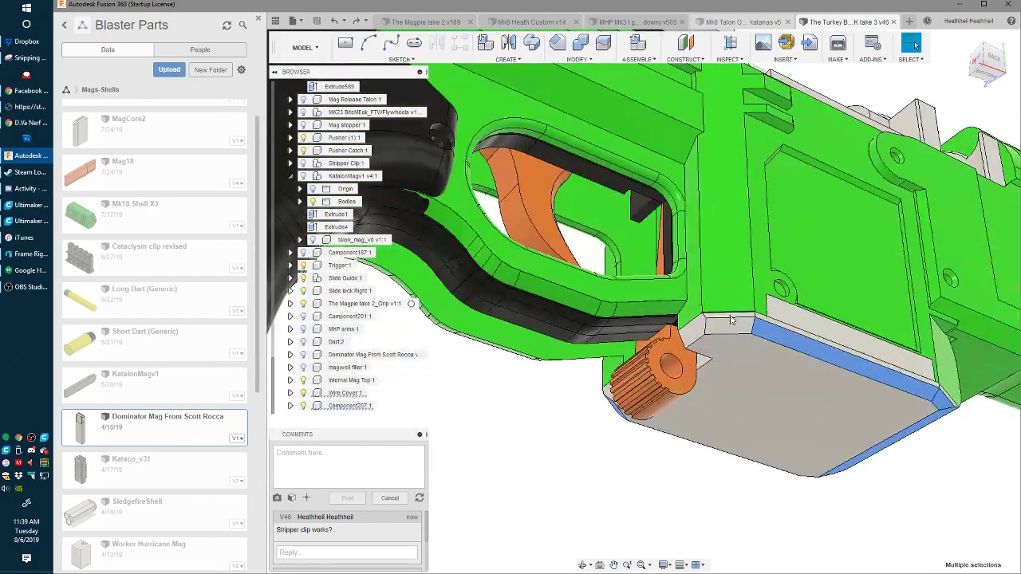
{"action": "scroll", "coordinate": [776, 370], "scroll_direction": "down", "scroll_amount": 4}
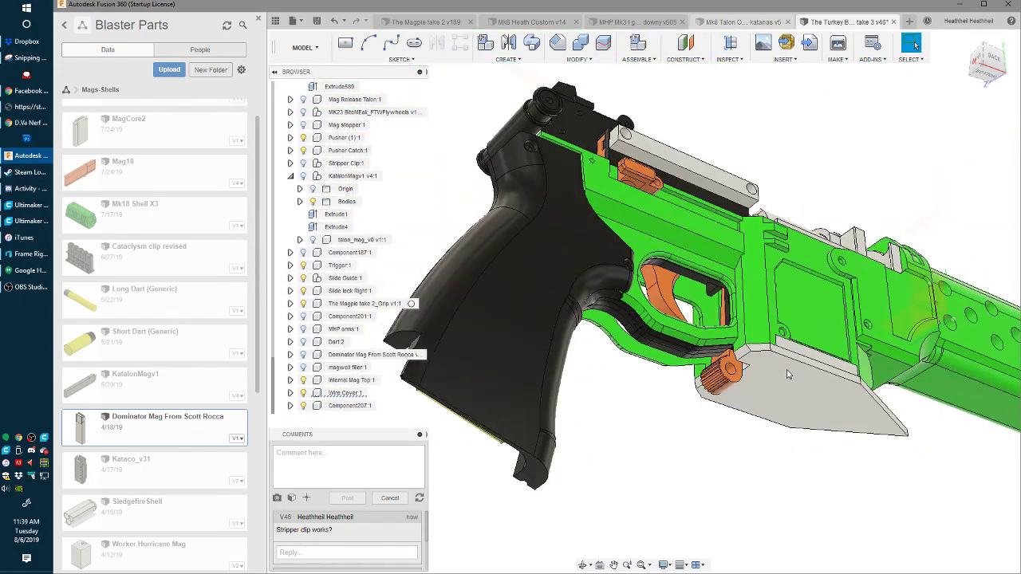
{"action": "middle_click_drag", "start_coordinate": [775, 370], "coordinate": [772, 442], "text": "shift"}
{"action": "left_click", "coordinate": [826, 440]}
- Delete the chamfer faces along both long sides of the base plate, including their angled corner sections
{"action": "scroll", "coordinate": [772, 443], "scroll_direction": "up", "scroll_amount": 5}
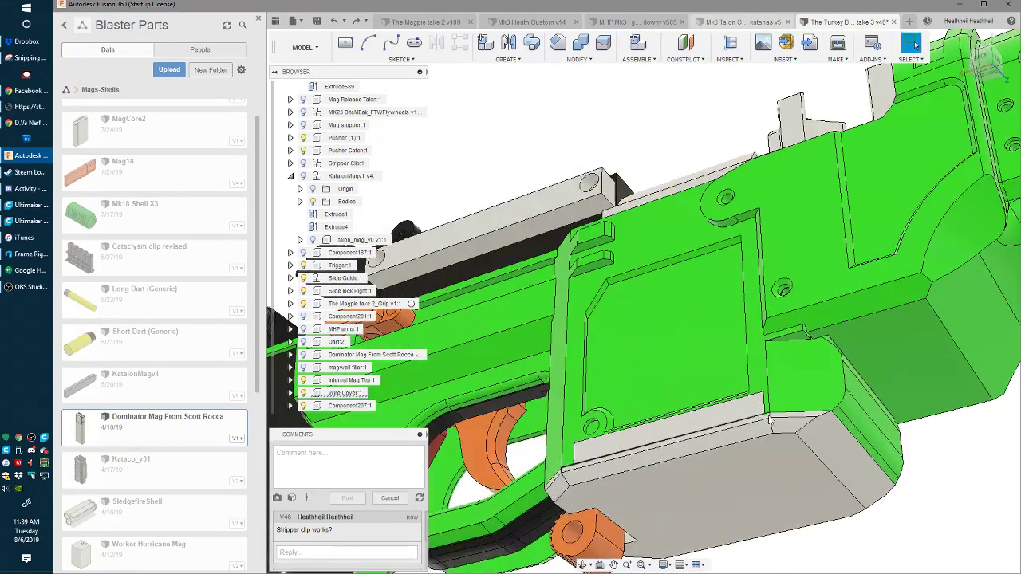
{"action": "left_click", "coordinate": [785, 424]}
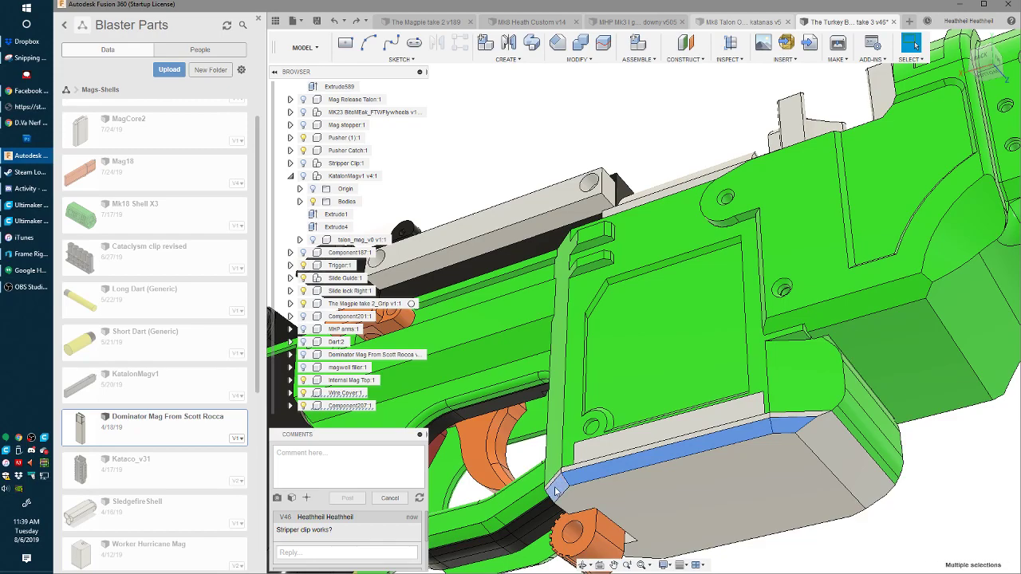
{"action": "key", "text": "Escape"}
{"action": "scroll", "coordinate": [732, 443], "scroll_direction": "down", "scroll_amount": 3}
{"action": "middle_click_drag", "start_coordinate": [793, 432], "coordinate": [492, 411], "text": "shift"}
{"action": "scroll", "coordinate": [864, 444], "scroll_direction": "up", "scroll_amount": 3}
{"action": "left_click", "coordinate": [929, 446]}
{"action": "left_click", "coordinate": [947, 436], "text": "ctrl"}
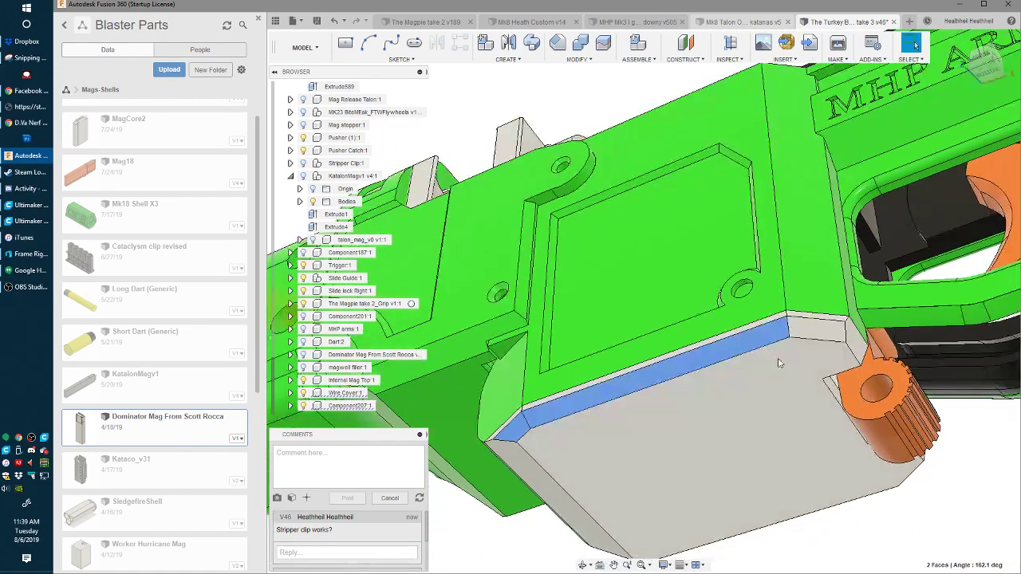
{"action": "left_click", "coordinate": [821, 325], "text": "ctrl"}
{"action": "key", "text": "Escape"}
- Try to delete the sloped face at the front end of the base plate
{"action": "middle_click_drag", "start_coordinate": [670, 412], "coordinate": [495, 364], "text": "shift"}
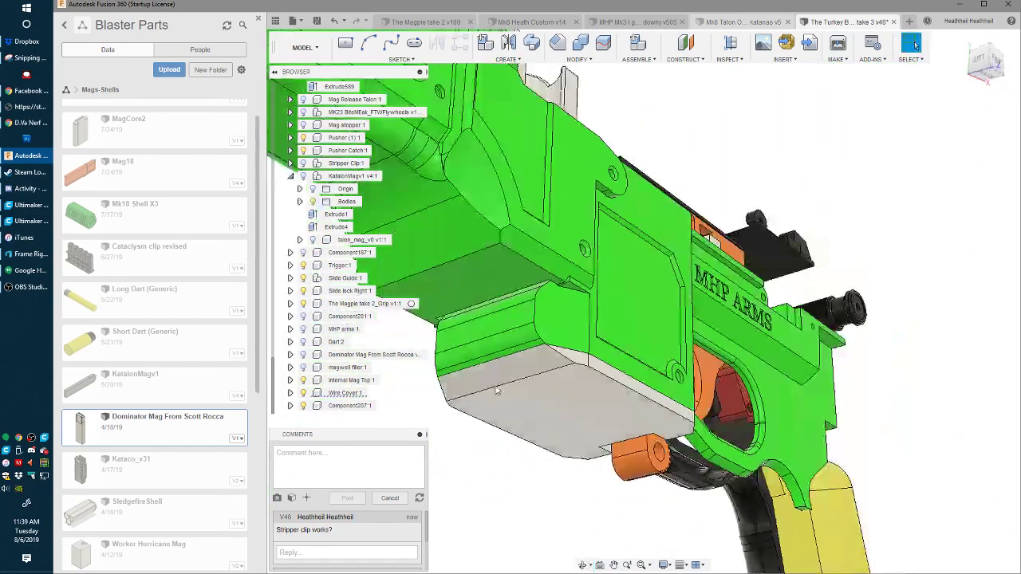
{"action": "left_click", "coordinate": [501, 373]}
{"action": "key", "text": "Escape"}
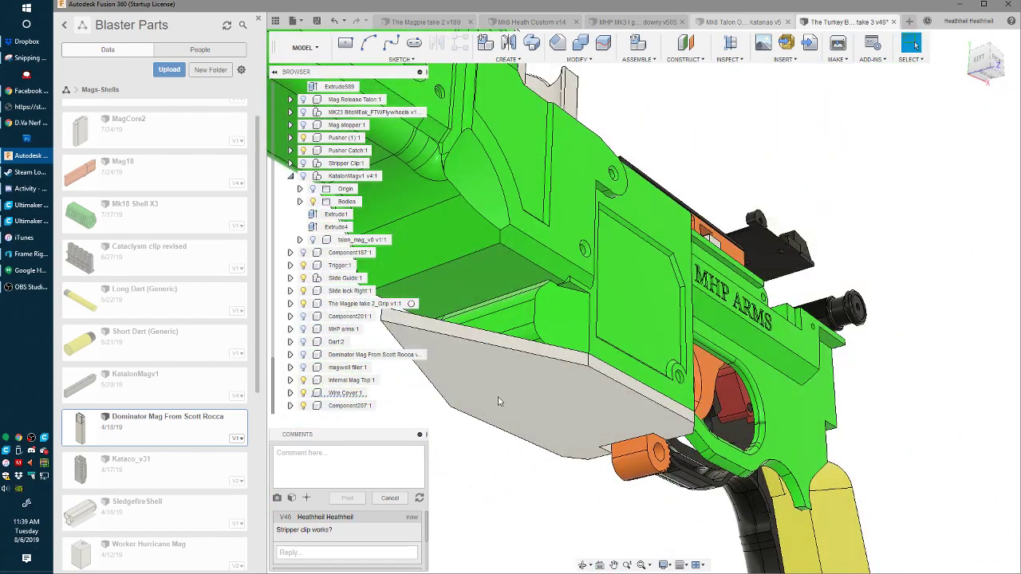
- Rotate the base plate's front sloped face to a steeper angle and move it 0.066 in along Z
{"action": "left_click", "coordinate": [542, 373]}
{"action": "middle_click_drag", "start_coordinate": [542, 374], "coordinate": [492, 376], "text": "shift"}
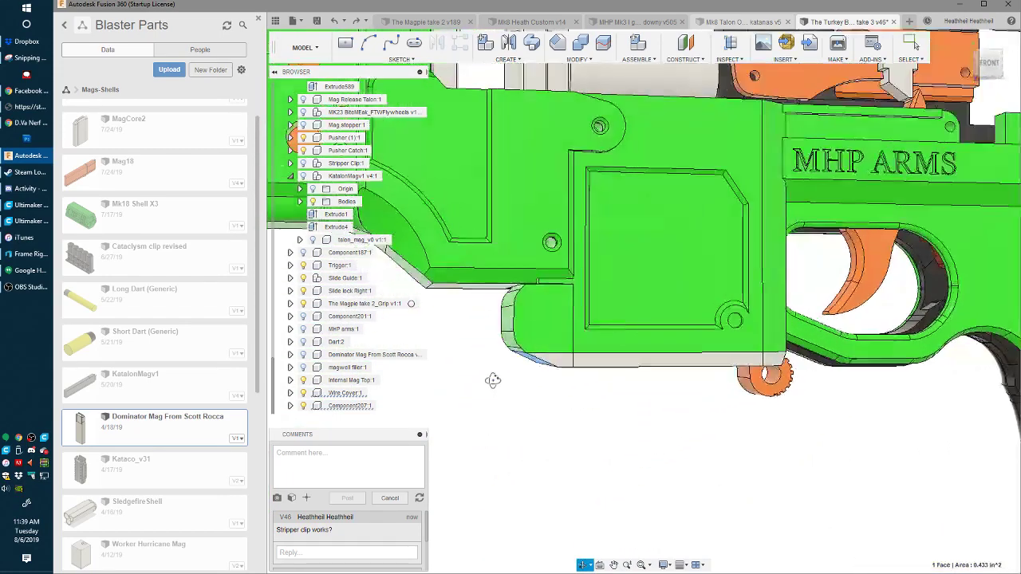
{"action": "key", "text": "m"}
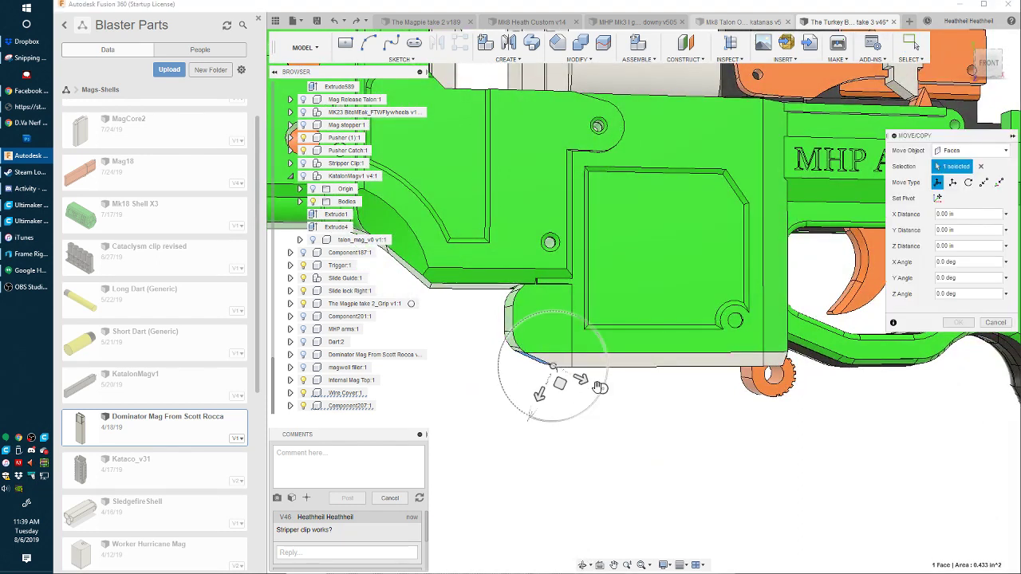
{"action": "left_click_drag", "start_coordinate": [602, 389], "coordinate": [502, 384]}
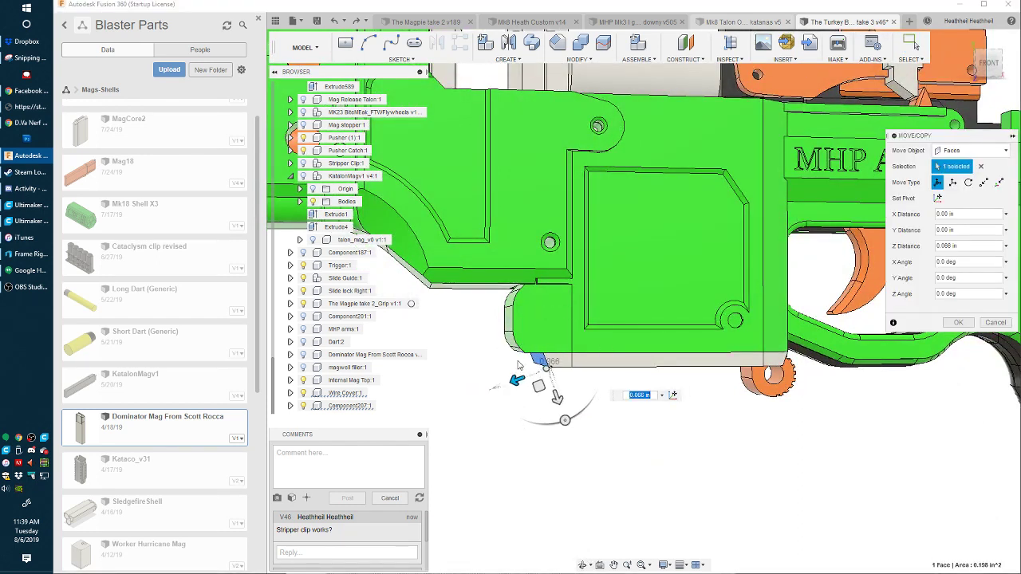
- Examine the reshaped base plate within the whole blaster from the side and rear
{"action": "scroll", "coordinate": [566, 404], "scroll_direction": "down", "scroll_amount": 3}
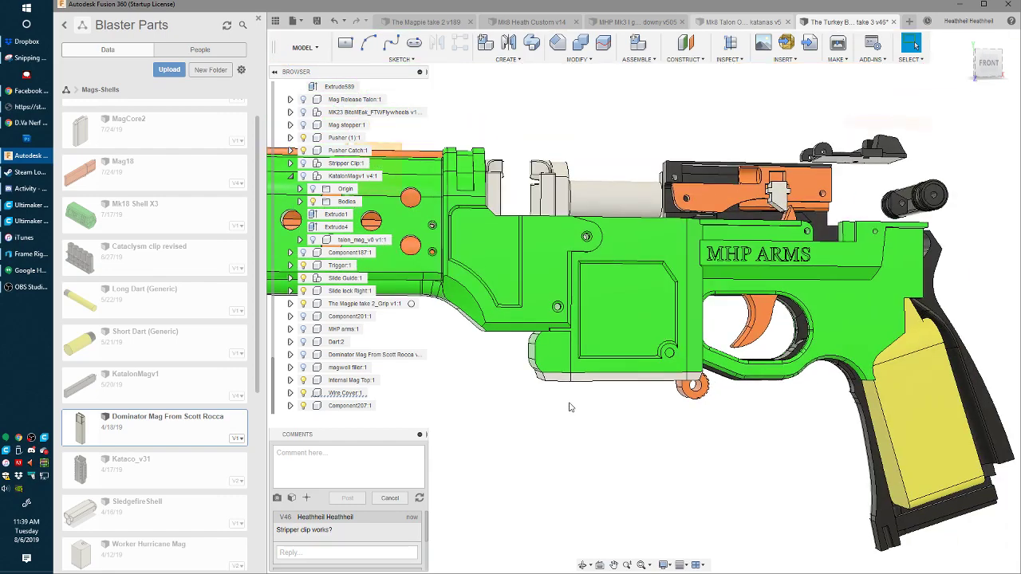
{"action": "scroll", "coordinate": [589, 357], "scroll_direction": "down", "scroll_amount": 4}
{"action": "middle_click_drag", "start_coordinate": [603, 359], "coordinate": [750, 416]}
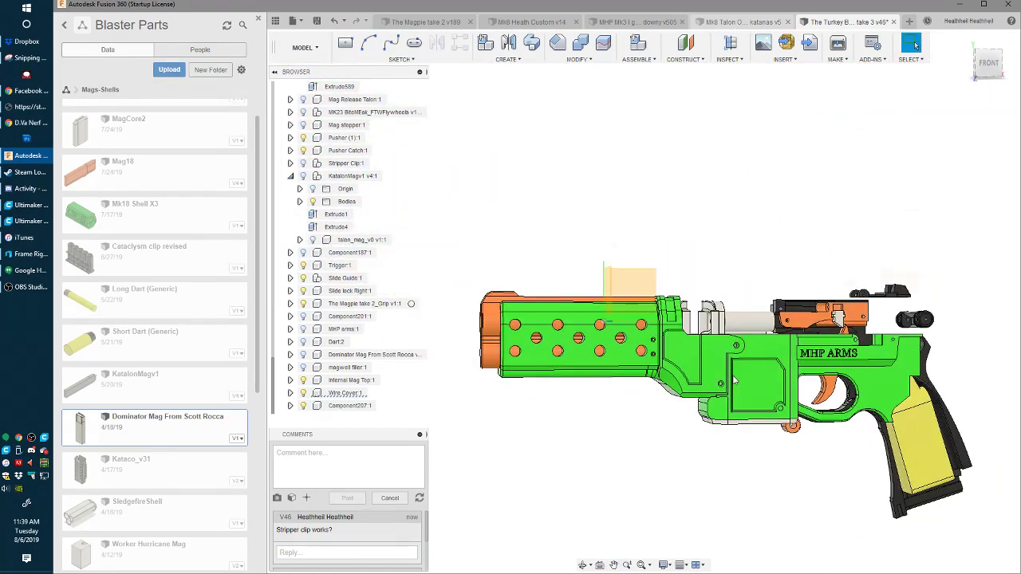
{"action": "scroll", "coordinate": [734, 381], "scroll_direction": "up", "scroll_amount": 5}
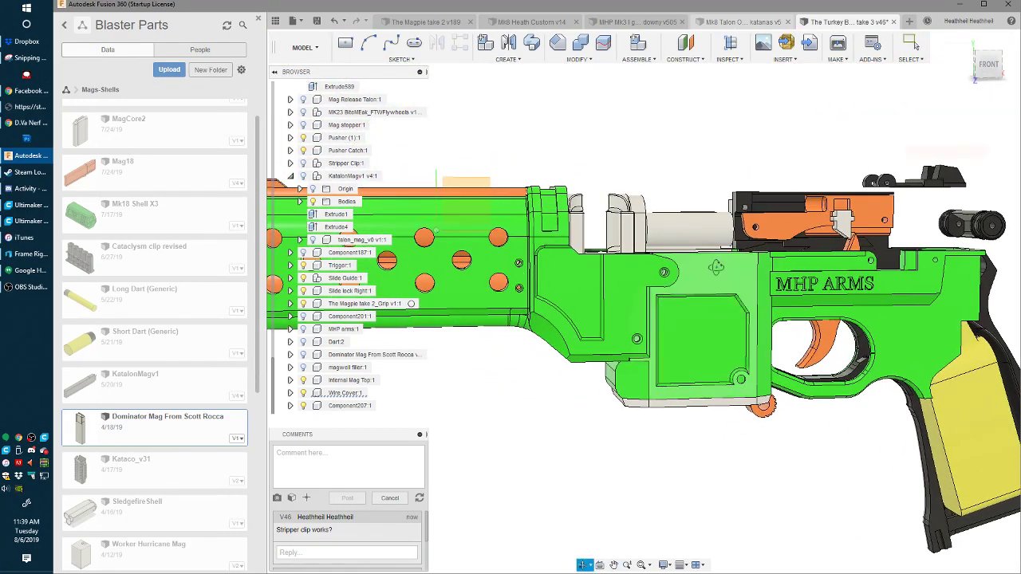
{"action": "middle_click_drag", "start_coordinate": [716, 267], "coordinate": [415, 315], "text": "shift"}
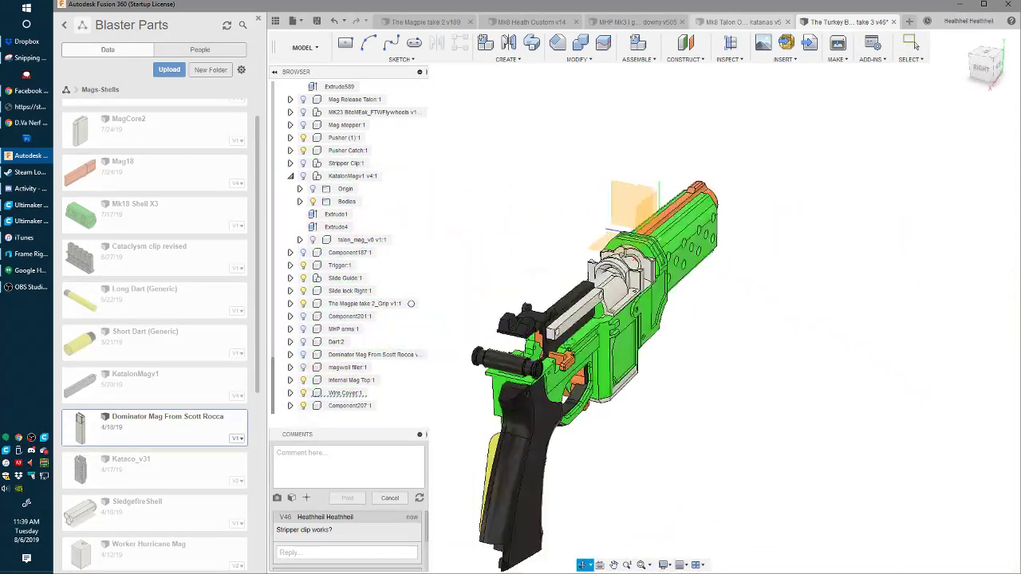
- Cut the two screw-hole profiles on the flange beside the flywheel housing 0.734 in down into the green shell
{"action": "scroll", "coordinate": [658, 249], "scroll_direction": "up", "scroll_amount": 3}
{"action": "middle_click_drag", "start_coordinate": [638, 253], "coordinate": [742, 271], "text": "shift"}
{"action": "scroll", "coordinate": [791, 283], "scroll_direction": "up", "scroll_amount": 2}
{"action": "scroll", "coordinate": [742, 268], "scroll_direction": "up", "scroll_amount": 3}
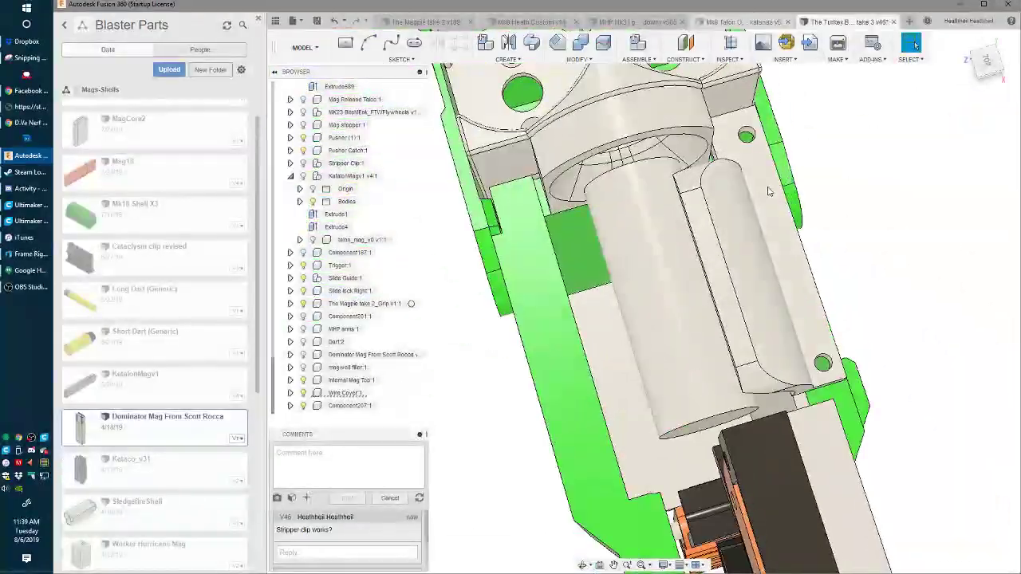
{"action": "left_click", "coordinate": [763, 197]}
{"action": "key", "text": "l"}
{"action": "key", "text": "e"}
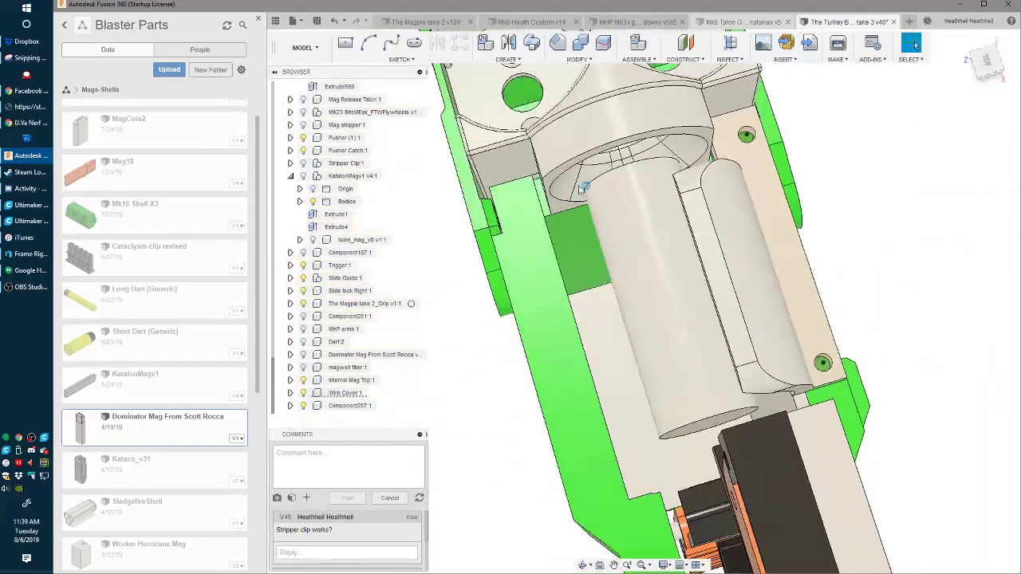
{"action": "left_click", "coordinate": [805, 319]}
{"action": "middle_click_drag", "start_coordinate": [806, 319], "coordinate": [698, 267], "text": "shift"}
{"action": "left_click_drag", "start_coordinate": [810, 331], "coordinate": [804, 466]}
{"action": "middle_click_drag", "start_coordinate": [804, 466], "coordinate": [766, 338], "text": "shift"}
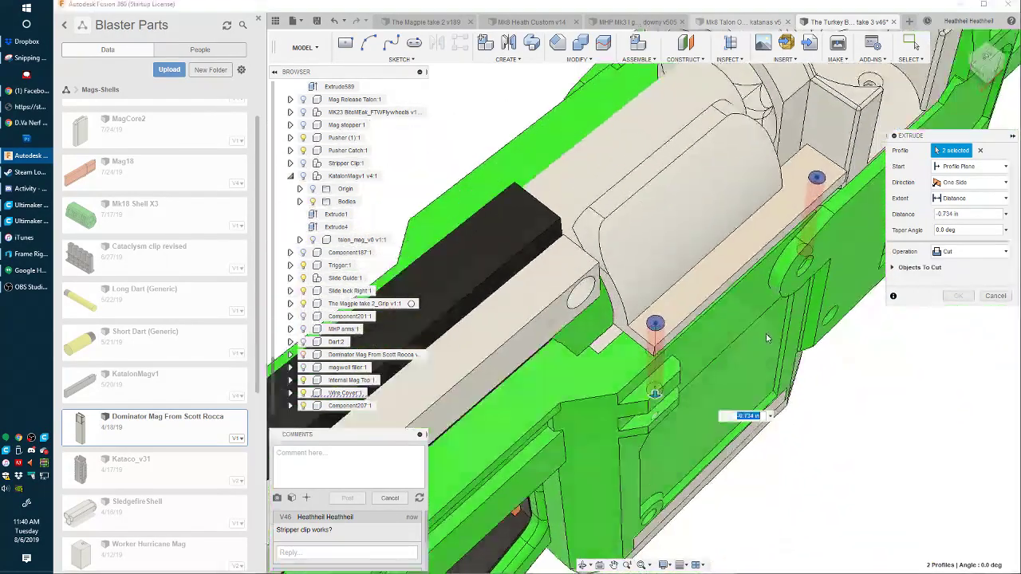
{"action": "key", "text": "Return"}
- Examine the flange and its surroundings on the blaster from the front, side and rear
{"action": "middle_click_drag", "start_coordinate": [809, 210], "coordinate": [742, 239], "text": "shift"}
{"action": "scroll", "coordinate": [702, 240], "scroll_direction": "up", "scroll_amount": 2}
{"action": "middle_click_drag", "start_coordinate": [678, 423], "coordinate": [641, 335], "text": "shift"}
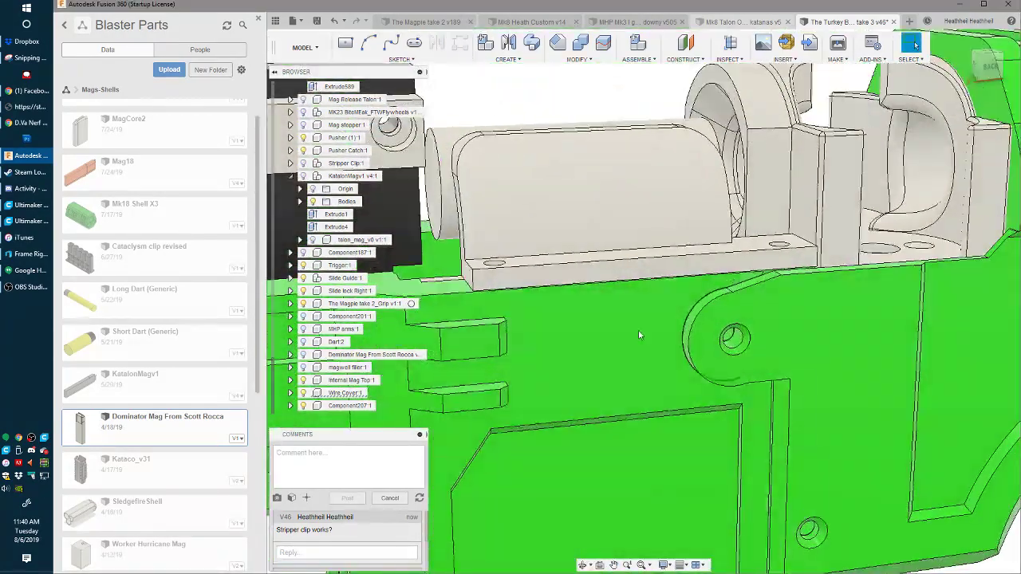
{"action": "scroll", "coordinate": [462, 322], "scroll_direction": "down", "scroll_amount": 3}
{"action": "middle_click_drag", "start_coordinate": [463, 321], "coordinate": [272, 271], "text": "shift"}
{"action": "middle_click_drag", "start_coordinate": [510, 263], "coordinate": [763, 216]}
{"action": "scroll", "coordinate": [682, 273], "scroll_direction": "down", "scroll_amount": 3}
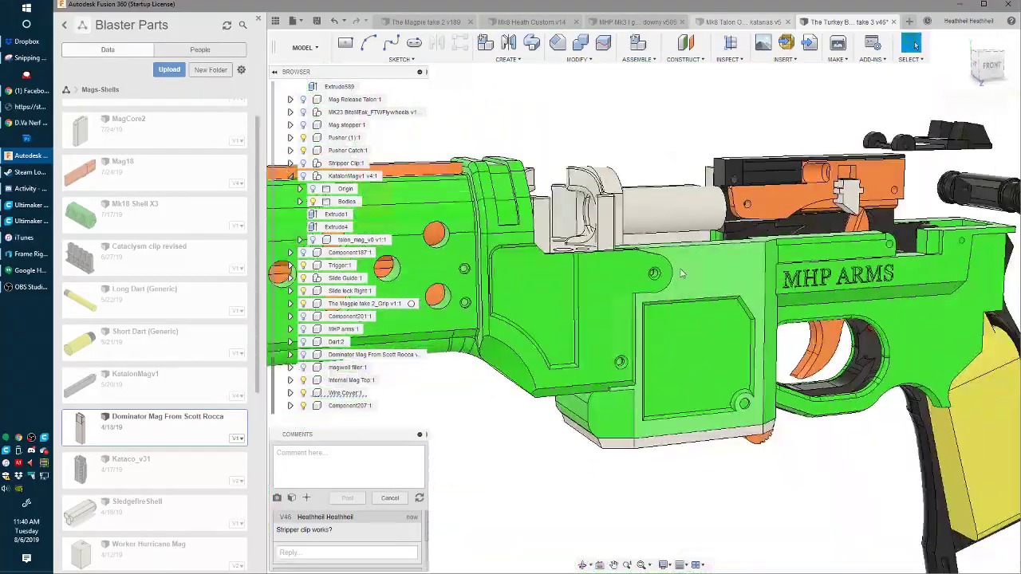
{"action": "mouse_move", "coordinate": [681, 273]}
{"action": "middle_mouse_down", "text": "shift"}
{"action": "mouse_move", "coordinate": [637, 259]}
{"action": "mouse_move", "coordinate": [676, 289]}
{"action": "middle_mouse_up", "text": "shift"}
{"action": "scroll", "coordinate": [684, 189], "scroll_direction": "up", "scroll_amount": 1}
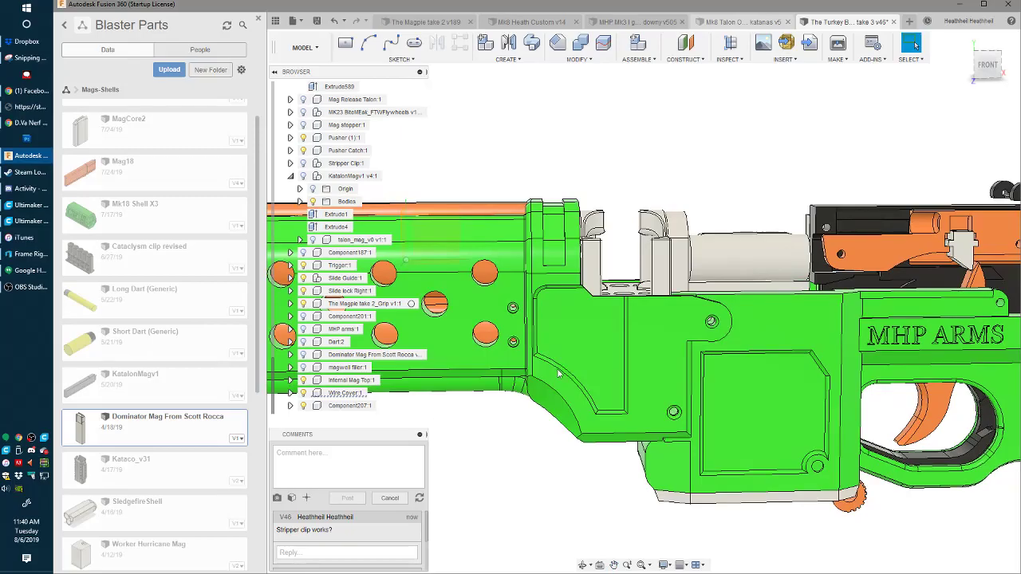
{"action": "middle_click_drag", "start_coordinate": [559, 373], "coordinate": [870, 309], "text": "shift"}
{"action": "scroll", "coordinate": [710, 299], "scroll_direction": "up", "scroll_amount": 4}
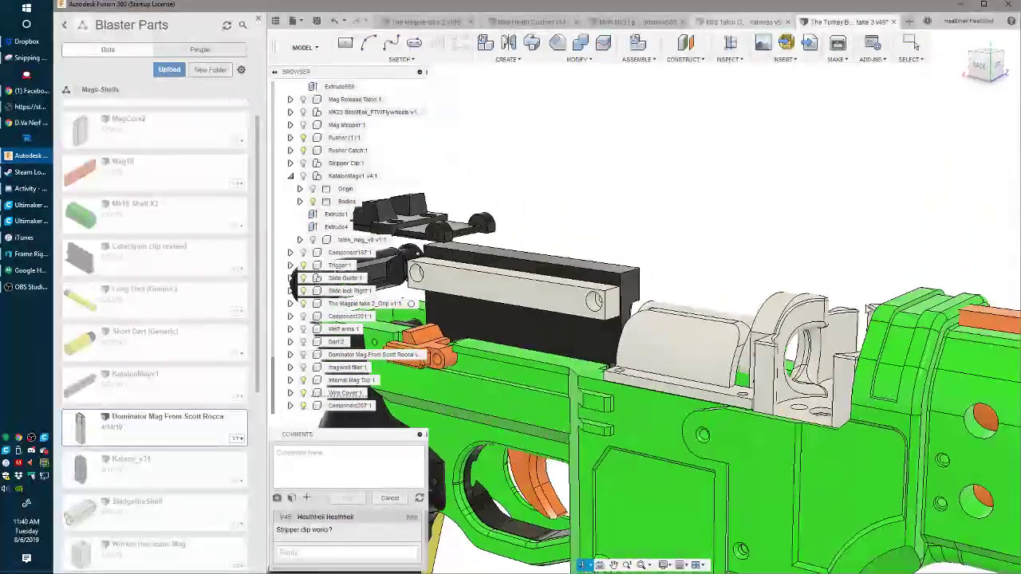
{"action": "scroll", "coordinate": [604, 353], "scroll_direction": "up", "scroll_amount": 3}
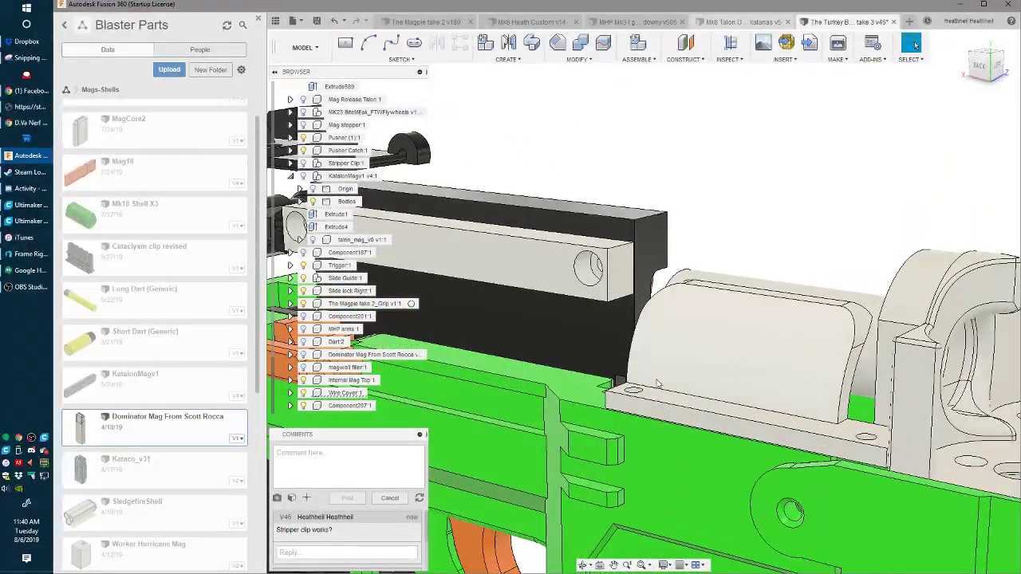
- Extrude a face of the internal mag top by -0.1 in and save the design as a new version
{"action": "middle_click_drag", "start_coordinate": [659, 351], "coordinate": [705, 396], "text": "shift"}
{"action": "left_click", "coordinate": [718, 217]}
{"action": "key", "text": "e"}
{"action": "type", "text": "-.1"}
{"action": "key", "text": "Return"}
{"action": "key", "text": "ctrl+s"}
{"action": "key", "text": "Return"}
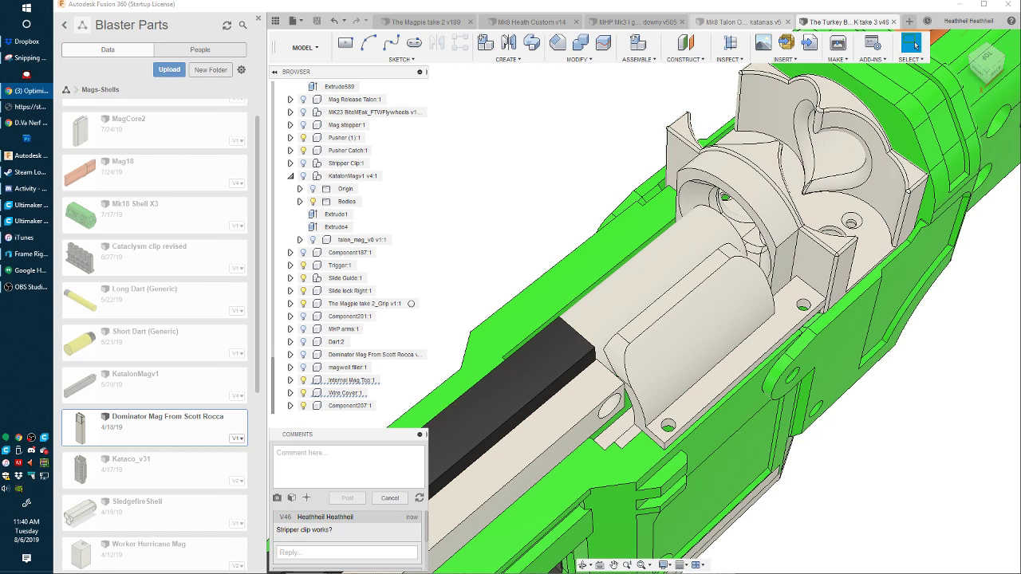
{"action": "left_click", "coordinate": [915, 45]}
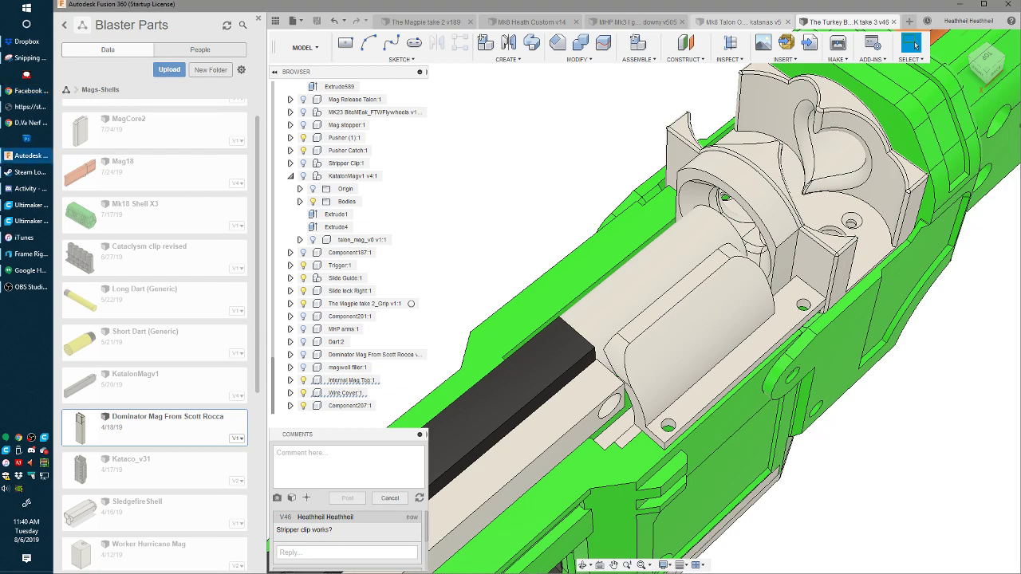
{"action": "scroll", "coordinate": [522, 193], "scroll_direction": "down", "scroll_amount": 10}
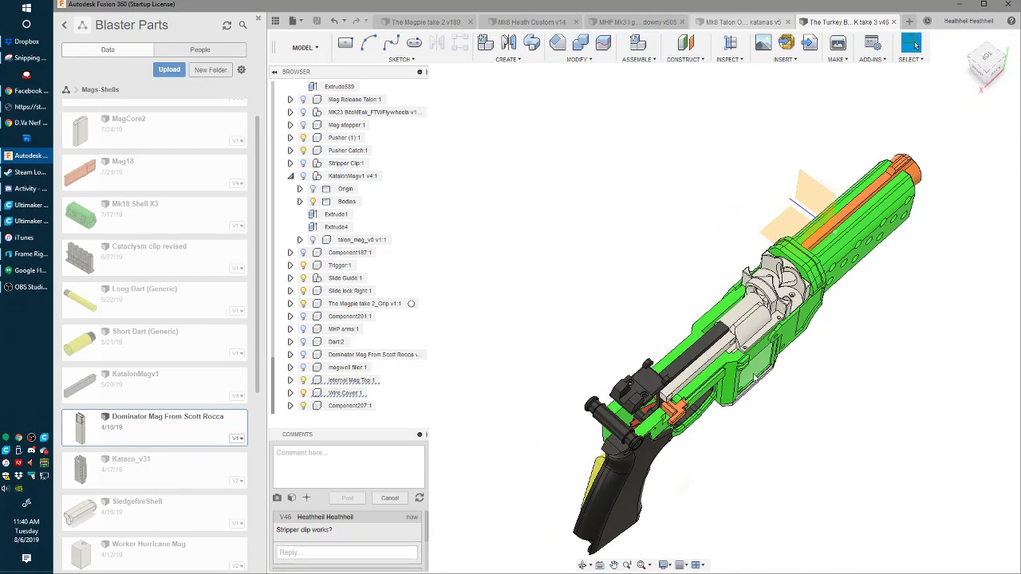
{"action": "middle_click_drag", "start_coordinate": [755, 377], "coordinate": [901, 353], "text": "shift"}
{"action": "middle_click_drag", "start_coordinate": [900, 352], "coordinate": [785, 297]}
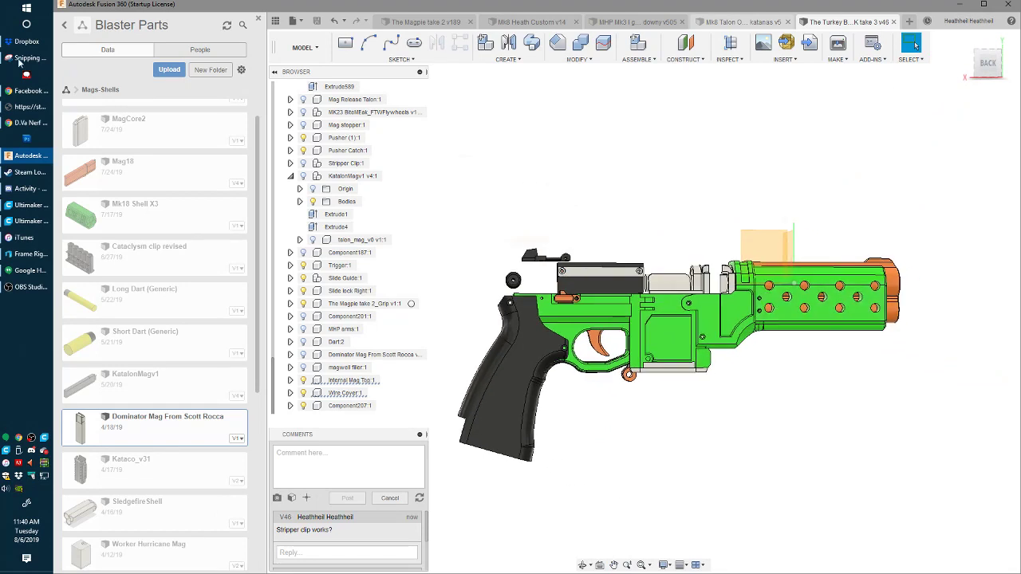
{"action": "left_click", "coordinate": [6, 286]}
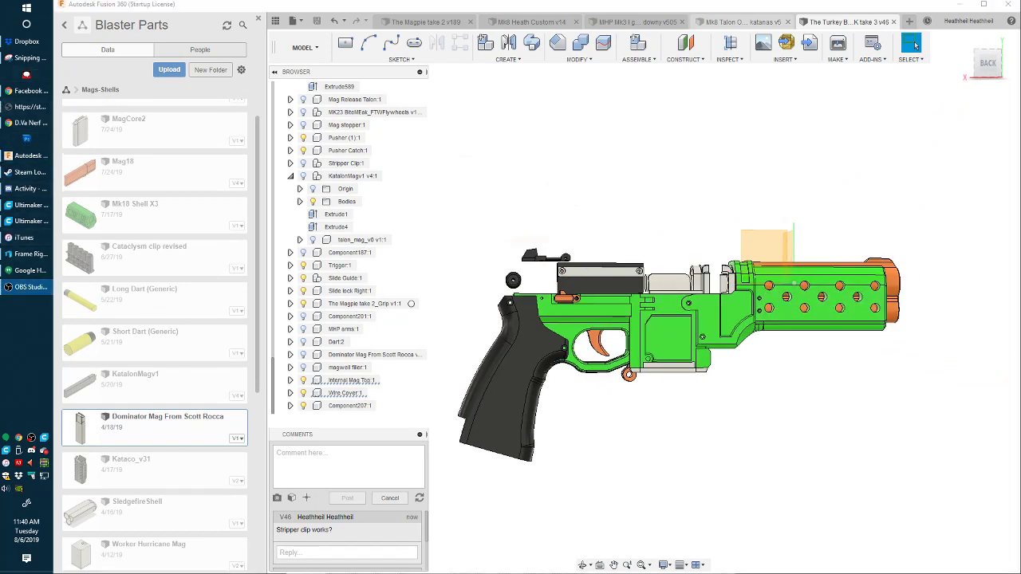
{"action": "key", "text": "alt+Tab"}
{"action": "key", "text": "alt+Tab"}
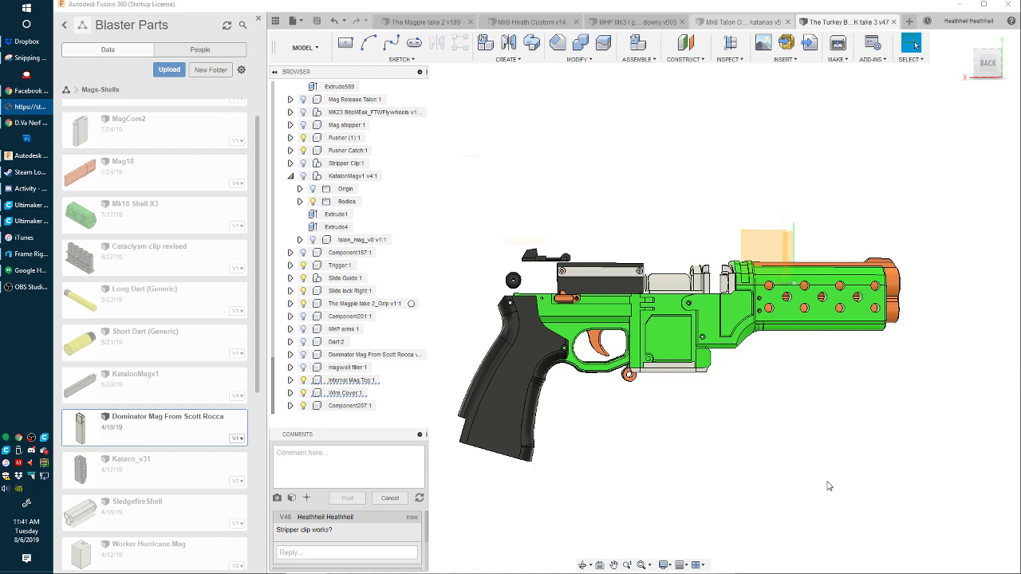
- Examine the whole blaster's profile and magwell area from both sides
{"action": "scroll", "coordinate": [692, 300], "scroll_direction": "up", "scroll_amount": 3}
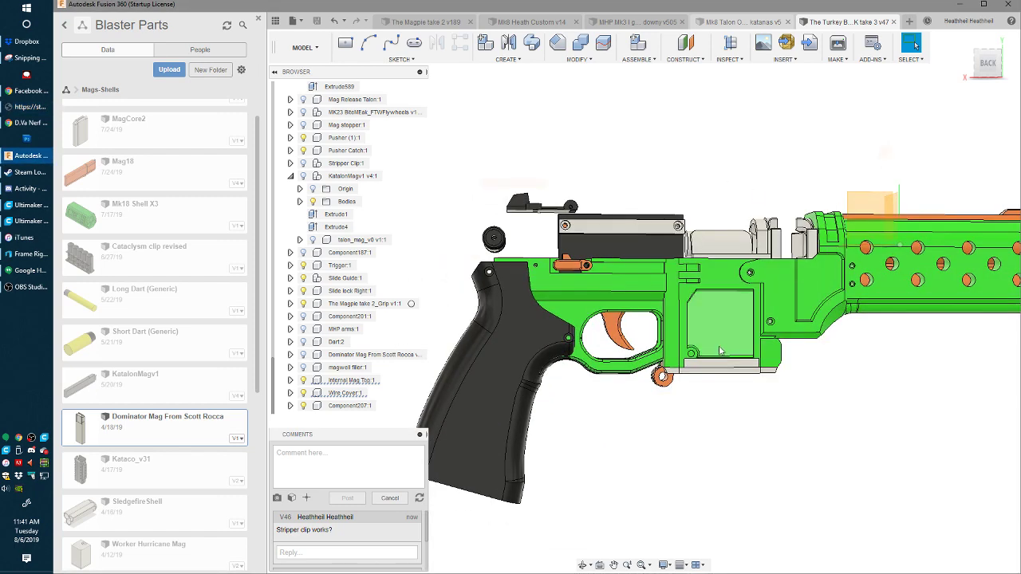
{"action": "scroll", "coordinate": [692, 300], "scroll_direction": "down", "scroll_amount": 2}
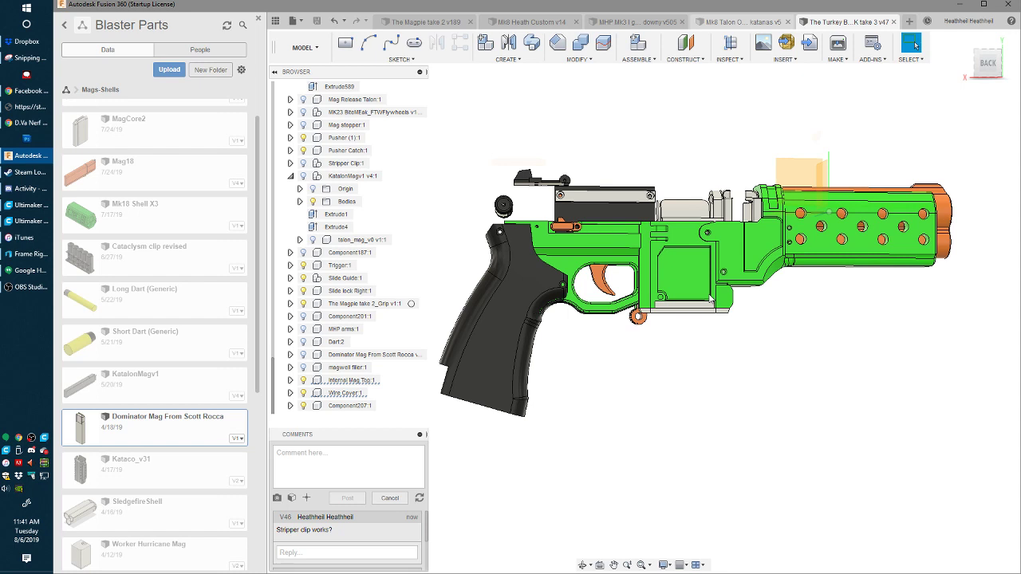
{"action": "scroll", "coordinate": [684, 273], "scroll_direction": "down", "scroll_amount": 2}
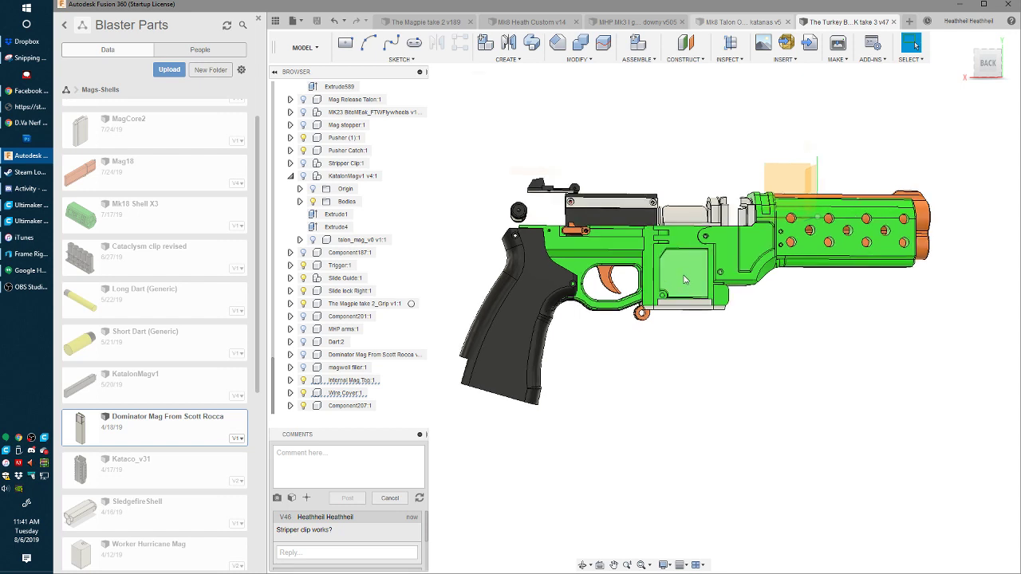
{"action": "middle_click_drag", "start_coordinate": [685, 273], "coordinate": [683, 280]}
{"action": "scroll", "coordinate": [681, 280], "scroll_direction": "up", "scroll_amount": 2}
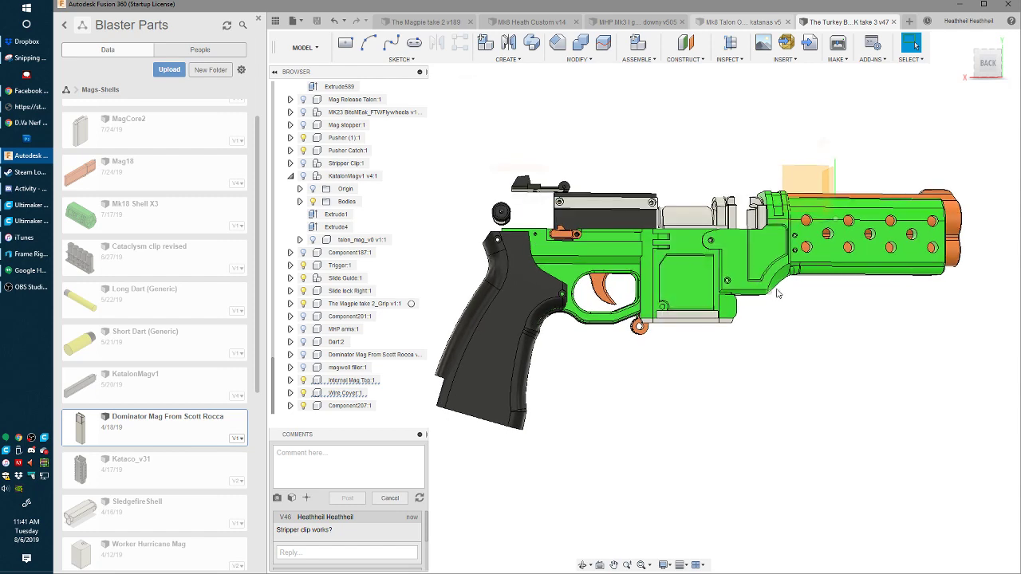
{"action": "middle_click_drag", "start_coordinate": [703, 278], "coordinate": [732, 288], "text": "shift"}
{"action": "scroll", "coordinate": [738, 287], "scroll_direction": "up", "scroll_amount": 3}
{"action": "scroll", "coordinate": [740, 288], "scroll_direction": "down", "scroll_amount": 3}
{"action": "scroll", "coordinate": [771, 353], "scroll_direction": "down", "scroll_amount": 3}
{"action": "scroll", "coordinate": [731, 289], "scroll_direction": "down", "scroll_amount": 1}
{"action": "scroll", "coordinate": [670, 316], "scroll_direction": "up", "scroll_amount": 5}
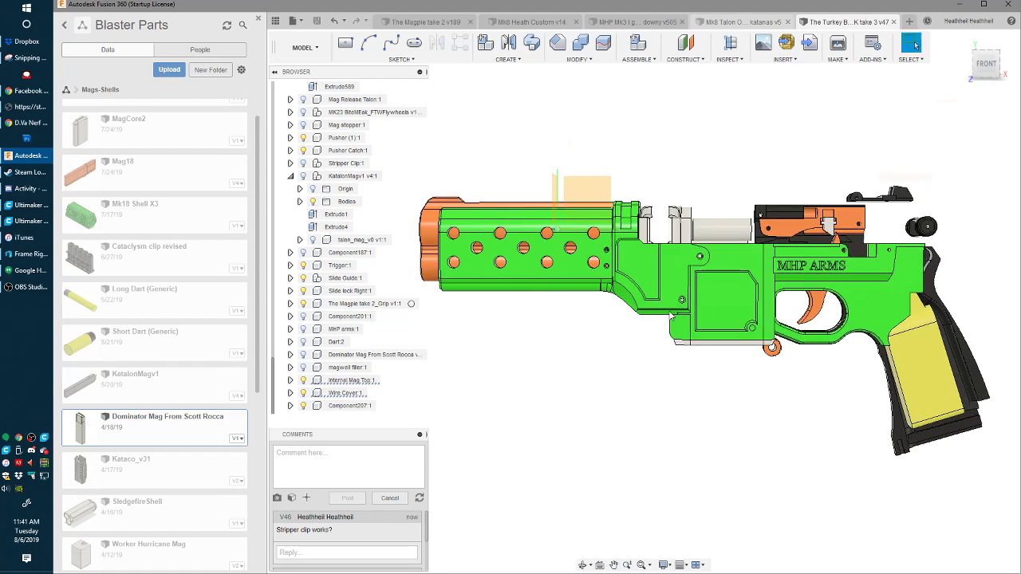
- Delete the two narrow sloped faces along the lower front edge of the green magwell
{"action": "scroll", "coordinate": [768, 162], "scroll_direction": "up", "scroll_amount": 6}
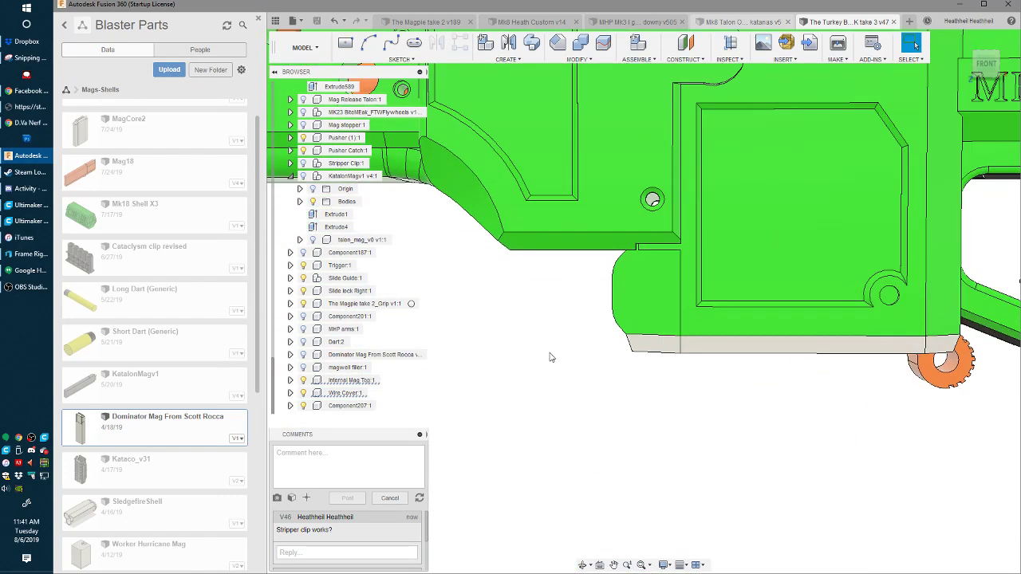
{"action": "middle_click_drag", "start_coordinate": [547, 417], "coordinate": [642, 317], "text": "shift"}
{"action": "scroll", "coordinate": [642, 318], "scroll_direction": "up", "scroll_amount": 2}
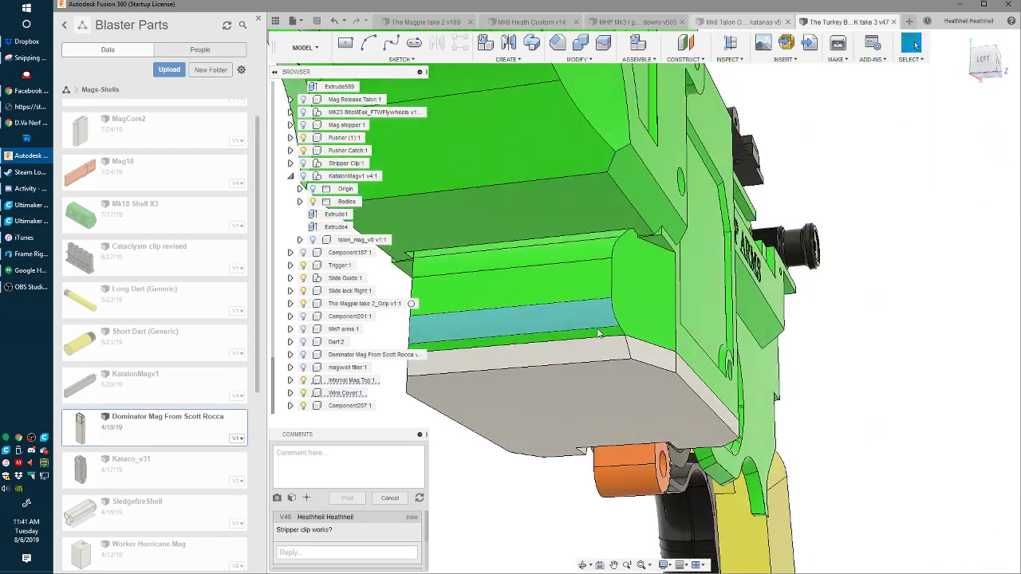
{"action": "left_click", "coordinate": [594, 319]}
{"action": "left_click", "coordinate": [599, 336], "text": "ctrl"}
{"action": "key", "text": "Escape"}
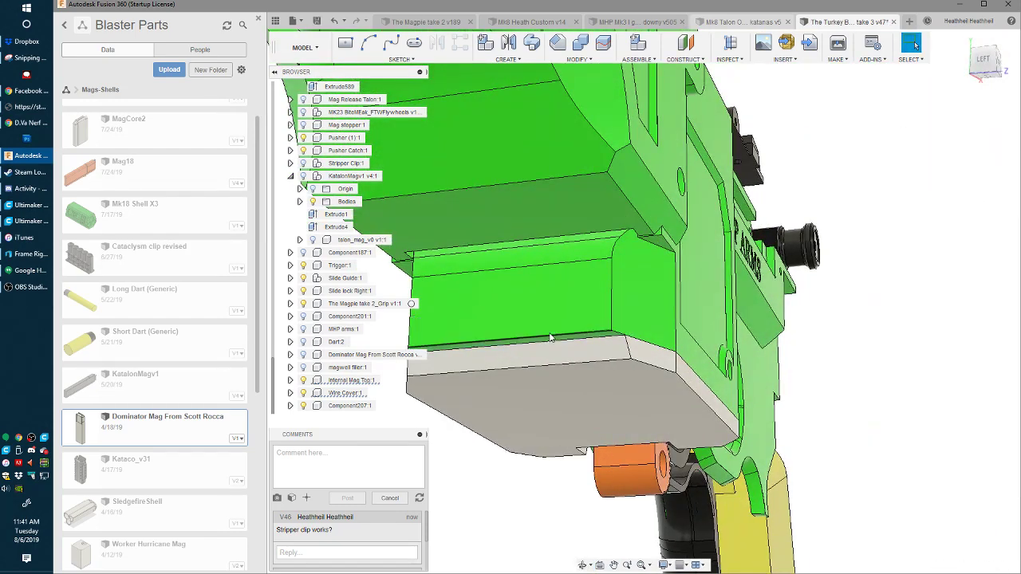
- Move the base plate's front face 0.096 in along Z toward the magwell's front wall
{"action": "middle_click_drag", "start_coordinate": [519, 327], "coordinate": [566, 347], "text": "shift"}
{"action": "left_click", "coordinate": [570, 349]}
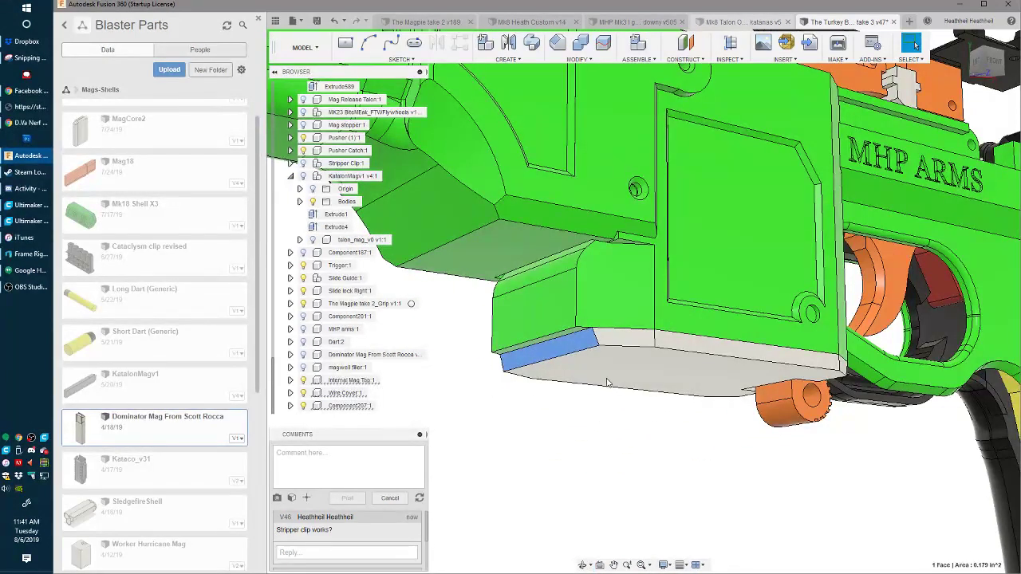
{"action": "key", "text": "m"}
{"action": "left_click_drag", "start_coordinate": [547, 353], "coordinate": [556, 307]}
{"action": "middle_click_drag", "start_coordinate": [556, 307], "coordinate": [536, 328], "text": "shift"}
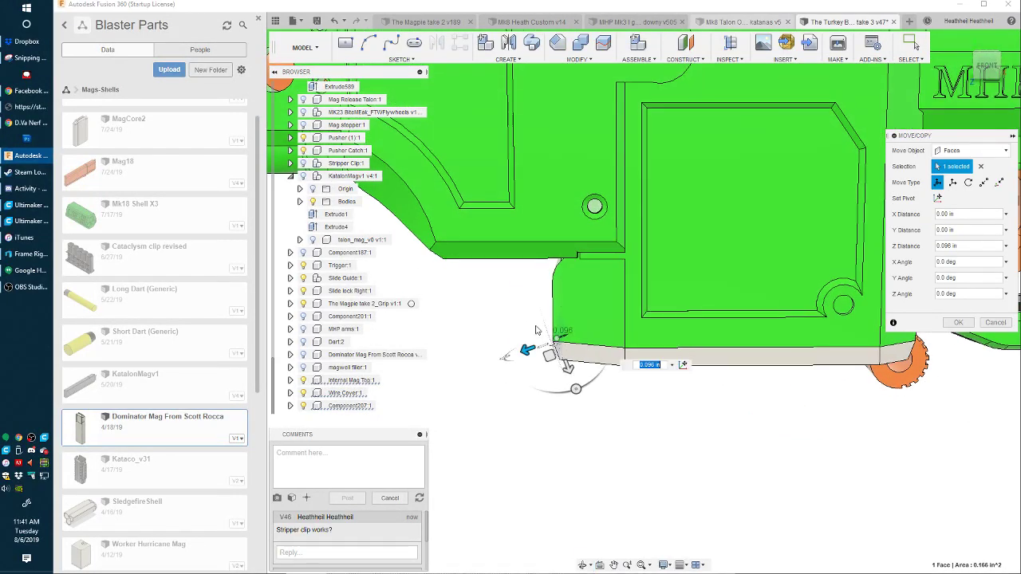
{"action": "key", "text": "Return"}
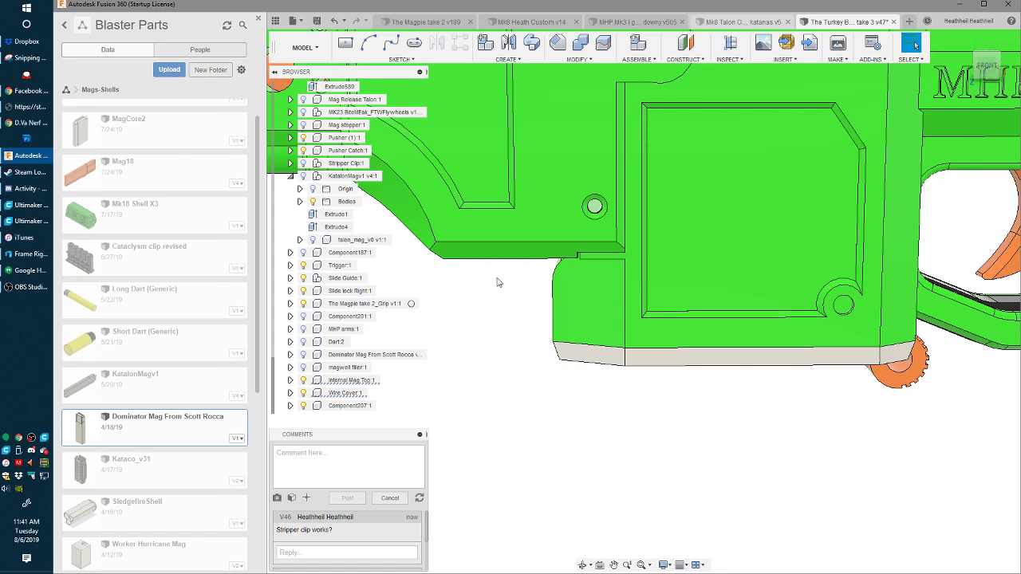
- Fillet the base plate's lower front edge with a constant radius of 0.08 in
{"action": "middle_click_drag", "start_coordinate": [497, 282], "coordinate": [514, 374], "text": "shift"}
{"action": "key", "text": "f"}
{"action": "left_click", "coordinate": [517, 387]}
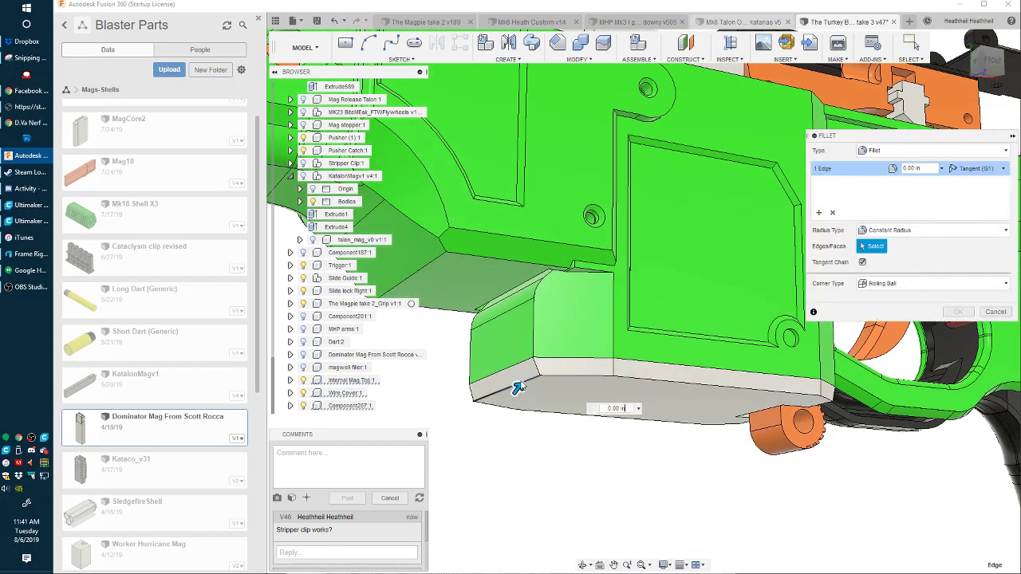
{"action": "left_click_drag", "start_coordinate": [517, 387], "coordinate": [519, 385]}
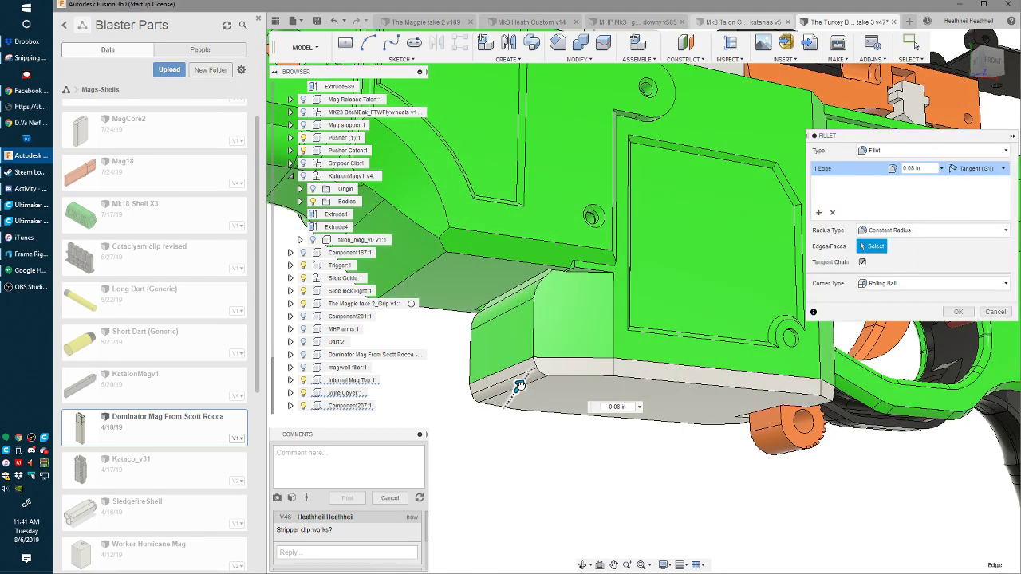
{"action": "key", "text": "Return"}
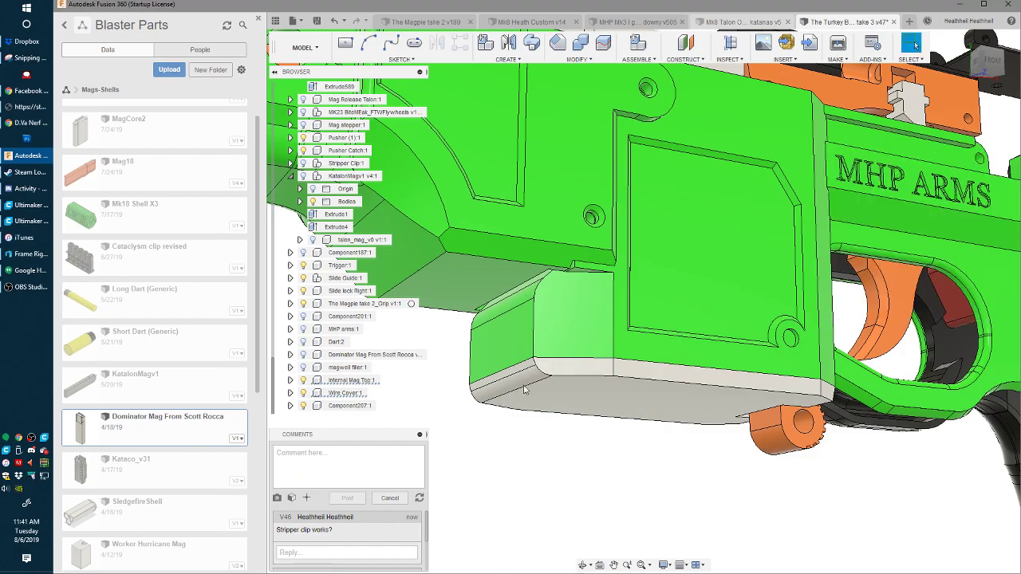
- Inspect the filleted base plate front up close and within the complete blaster
{"action": "scroll", "coordinate": [622, 319], "scroll_direction": "down", "scroll_amount": 3}
{"action": "middle_click_drag", "start_coordinate": [670, 292], "coordinate": [718, 323], "text": "shift"}
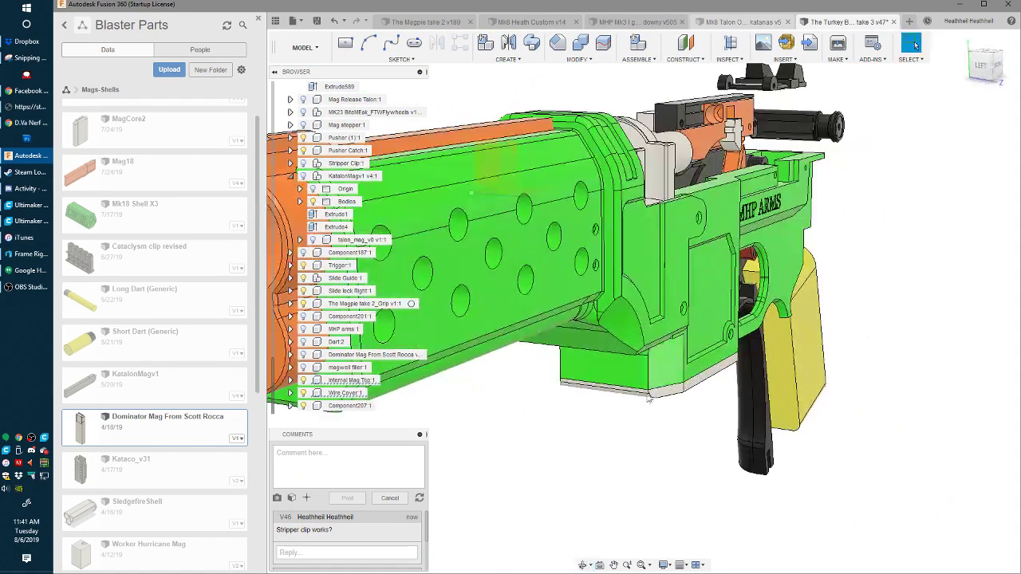
{"action": "scroll", "coordinate": [666, 351], "scroll_direction": "up", "scroll_amount": 3}
{"action": "middle_click_drag", "start_coordinate": [666, 351], "coordinate": [540, 353], "text": "shift"}
{"action": "scroll", "coordinate": [614, 351], "scroll_direction": "down", "scroll_amount": 3}
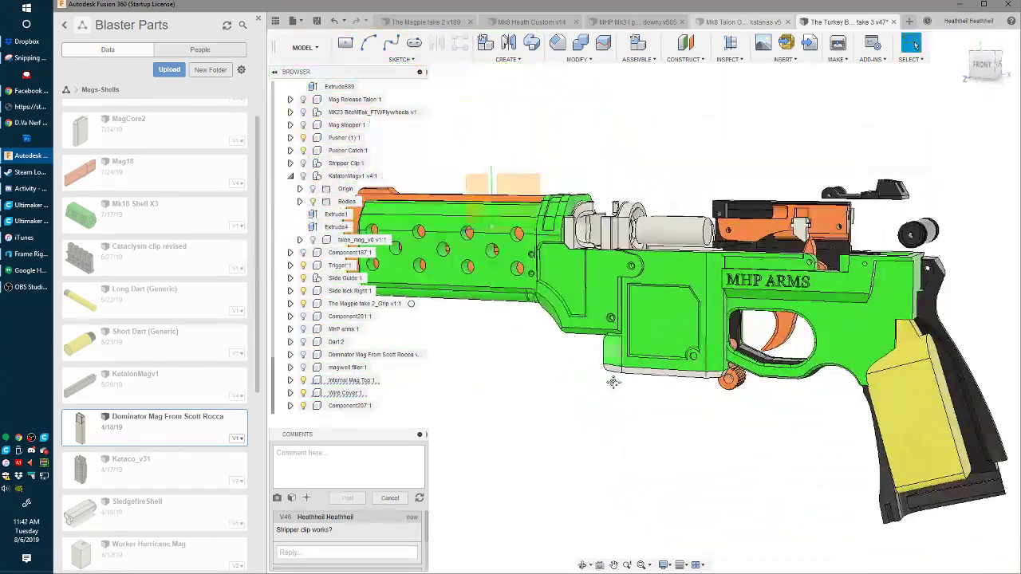
{"action": "mouse_move", "coordinate": [613, 383]}
{"action": "middle_mouse_down"}
{"action": "mouse_move", "coordinate": [621, 438]}
{"action": "mouse_move", "coordinate": [616, 369]}
{"action": "middle_mouse_up"}
{"action": "scroll", "coordinate": [616, 370], "scroll_direction": "down", "scroll_amount": 2}
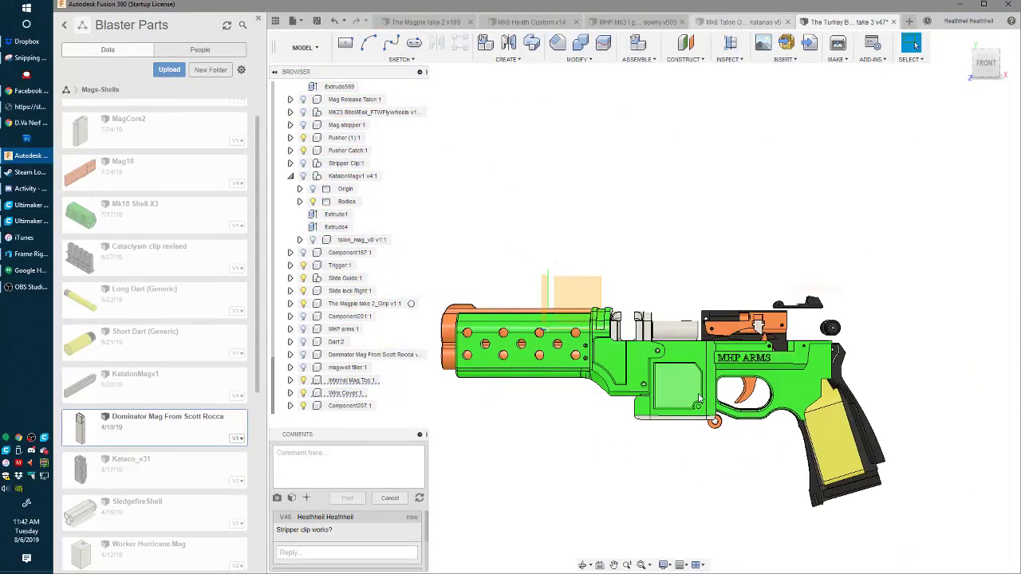